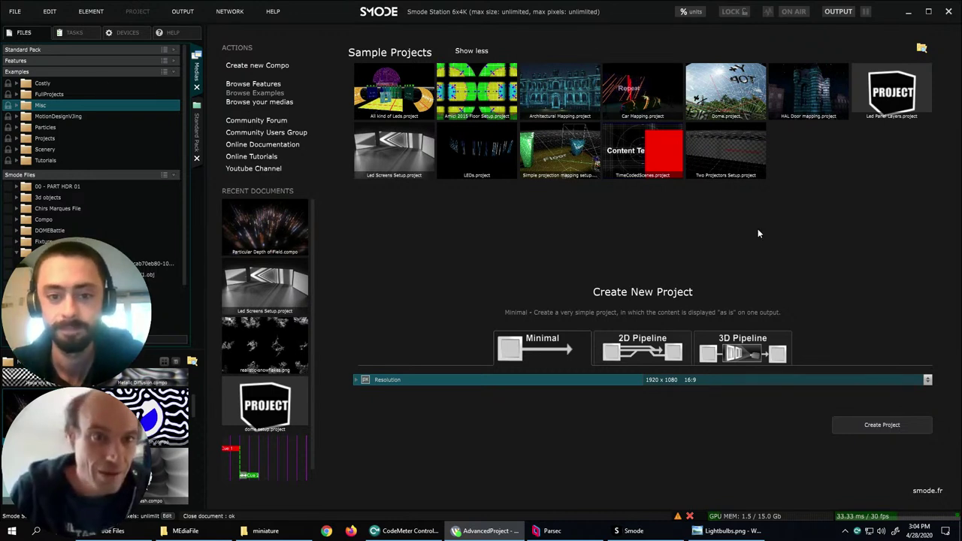
- Create a new compo from File > New Compo at the default 1920 x 1080 resolution
{"action": "left_click", "coordinate": [15, 11]}
{"action": "left_click", "coordinate": [17, 28]}
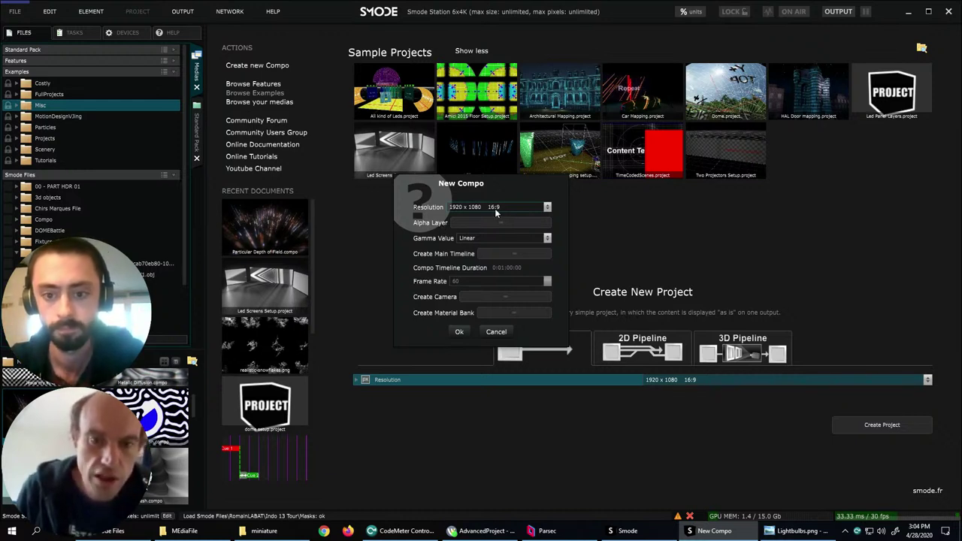
{"action": "left_click", "coordinate": [457, 332]}
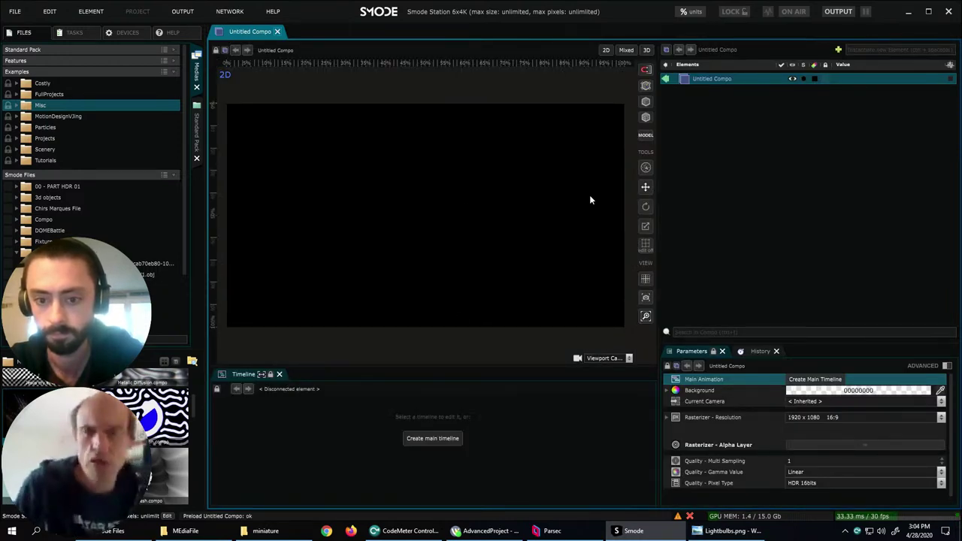
- Add a Particles layer from the 3D Layers list in Elements
{"action": "right_click", "coordinate": [696, 120]}
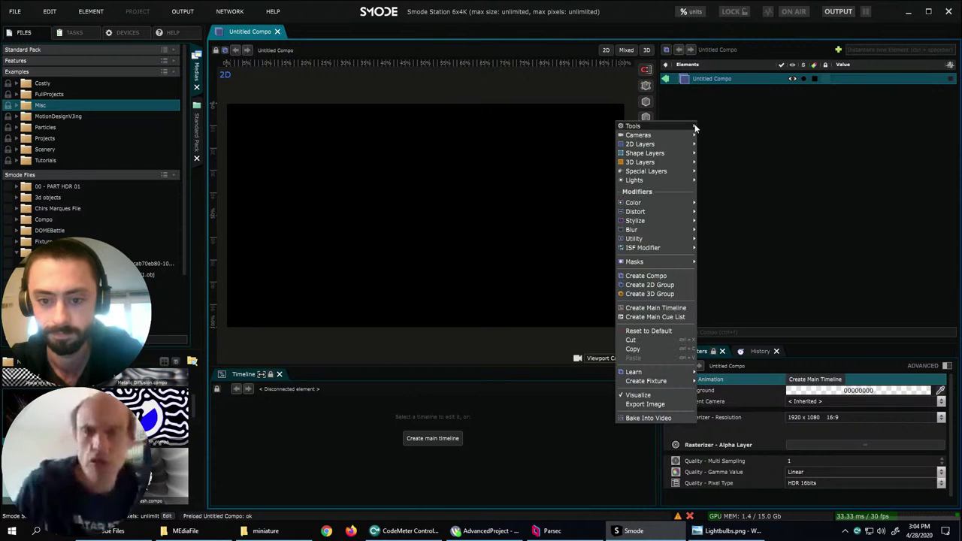
{"action": "mouse_move", "coordinate": [675, 163]}
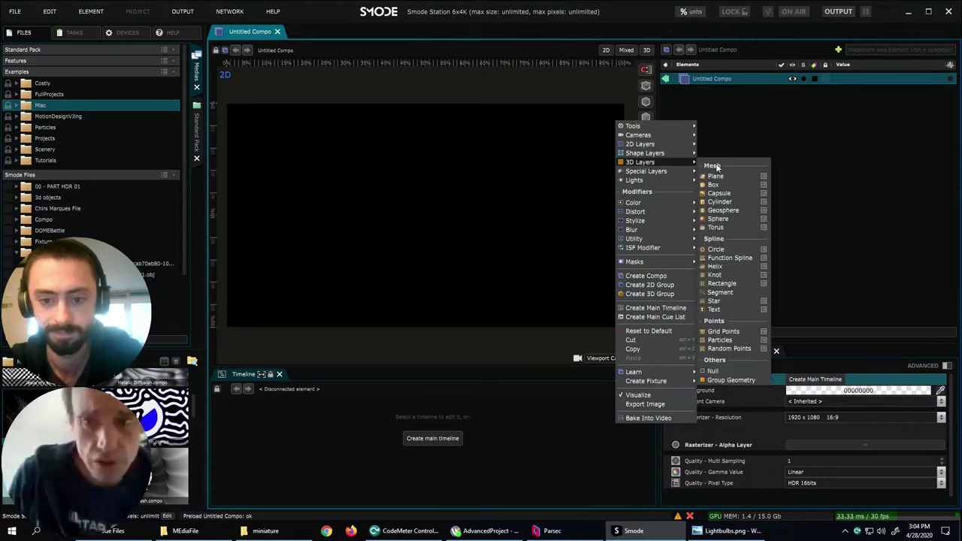
{"action": "left_click", "coordinate": [724, 340]}
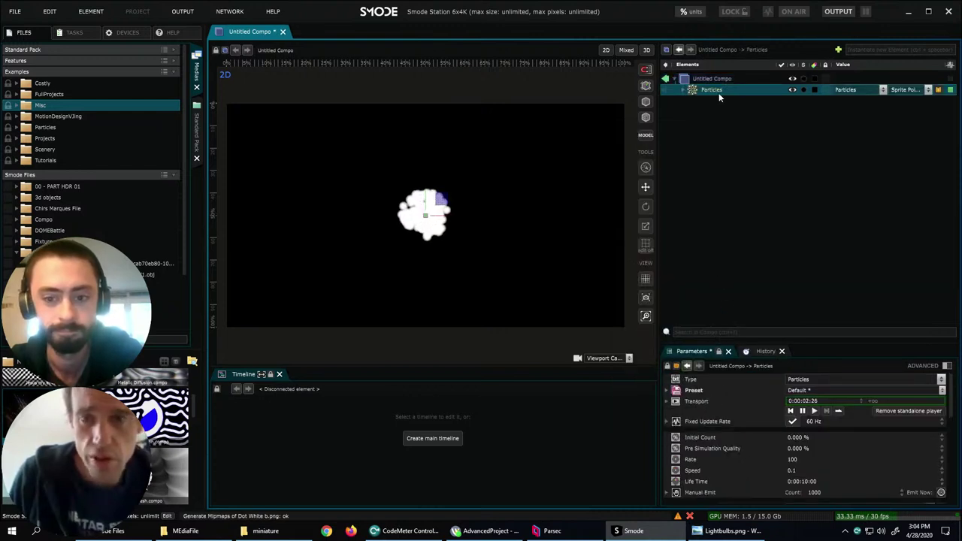
- Expand the Particles element and select its Positions: Point emitter
{"action": "left_click", "coordinate": [682, 88]}
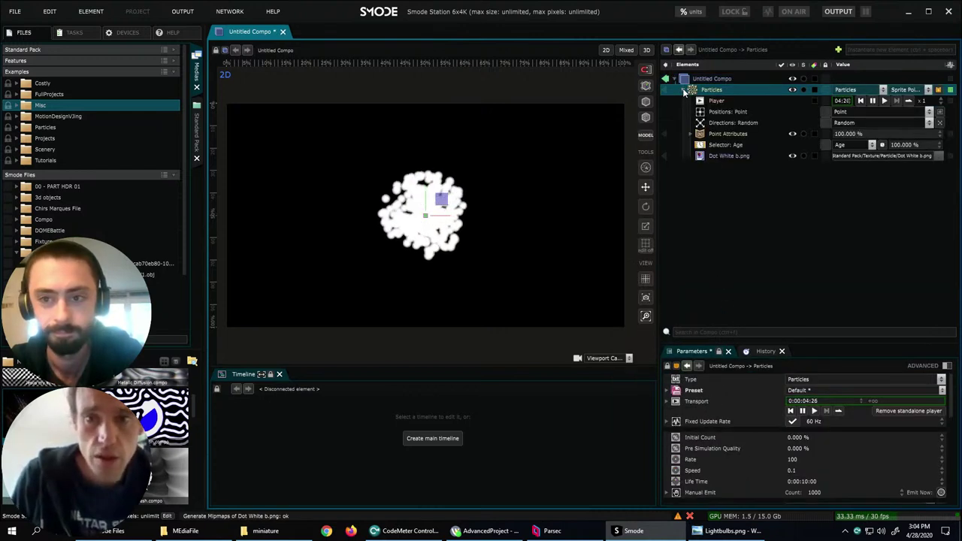
{"action": "right_click", "coordinate": [702, 88]}
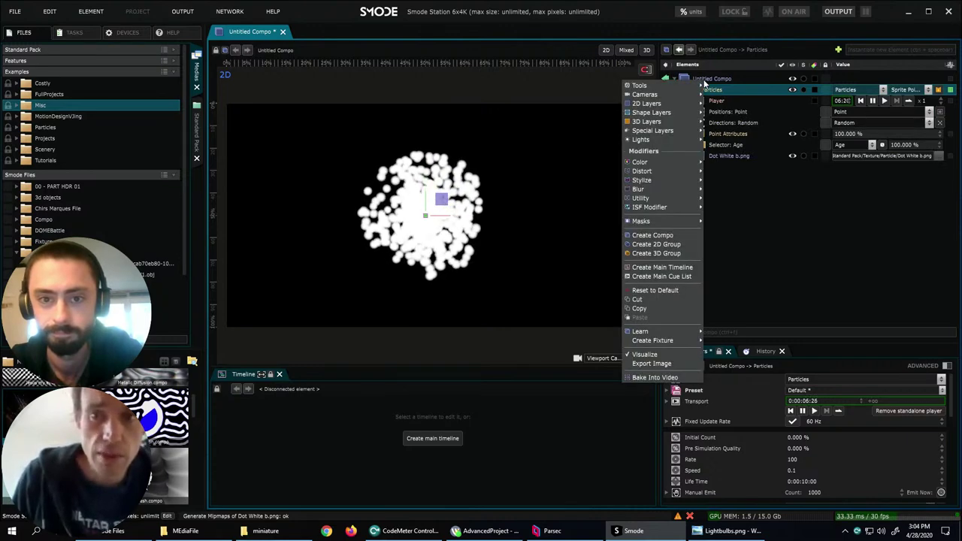
{"action": "mouse_move", "coordinate": [686, 124]}
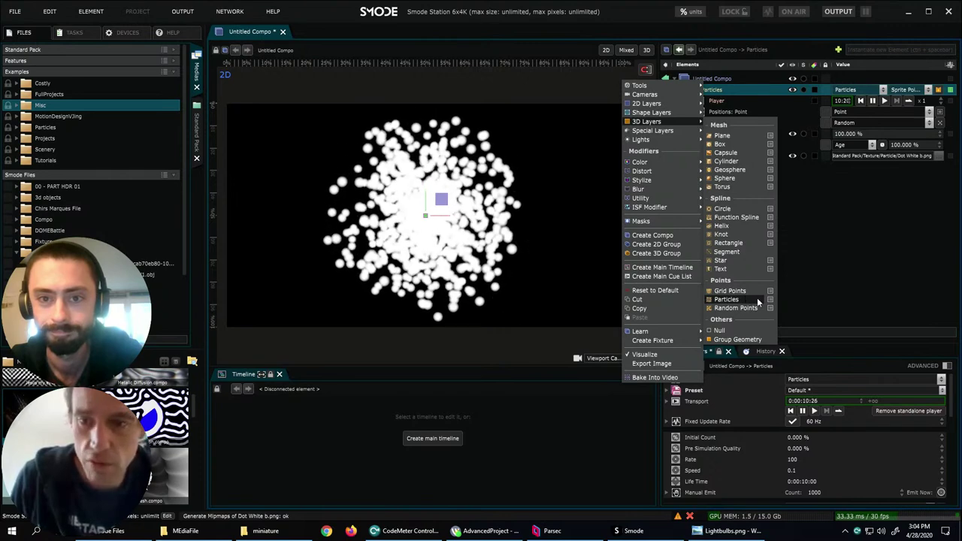
{"action": "mouse_move", "coordinate": [770, 301]}
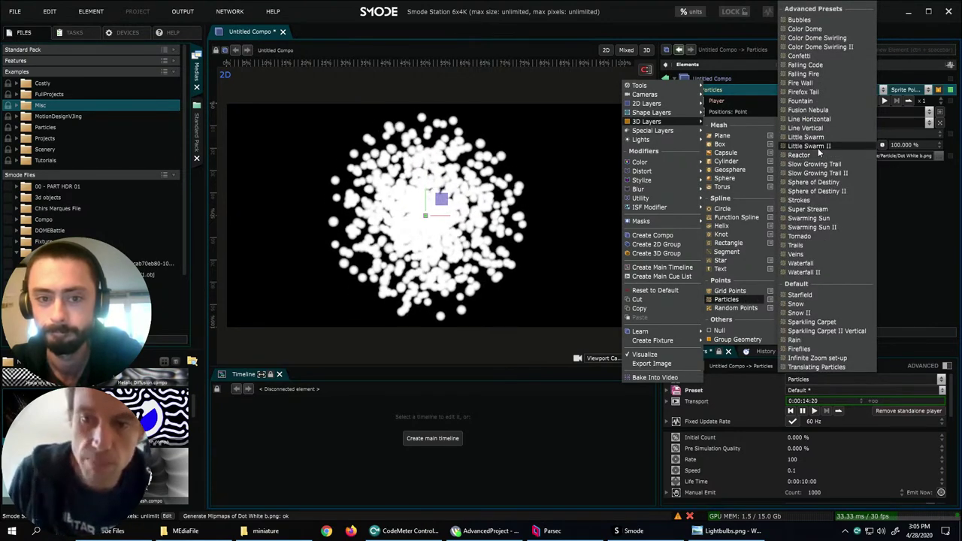
{"action": "left_click", "coordinate": [871, 226]}
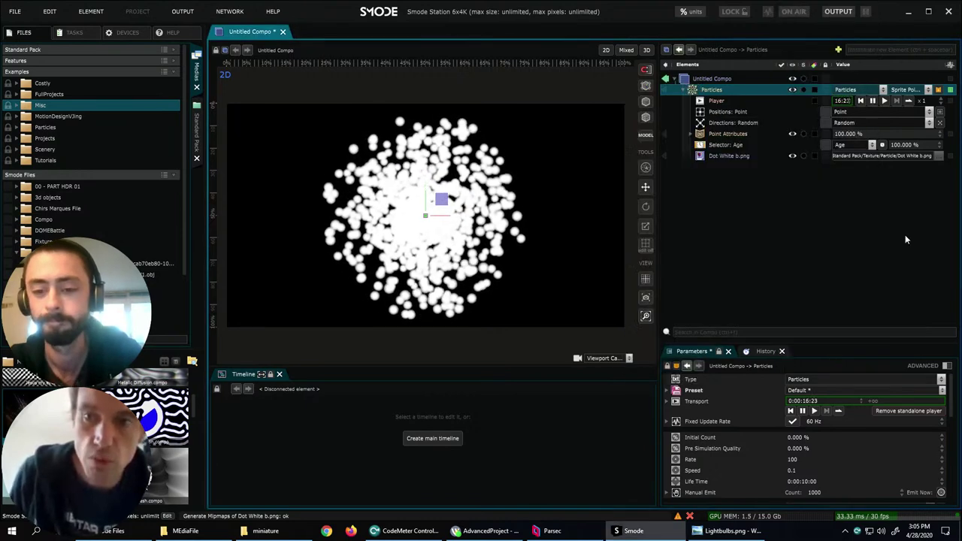
{"action": "left_click", "coordinate": [725, 112]}
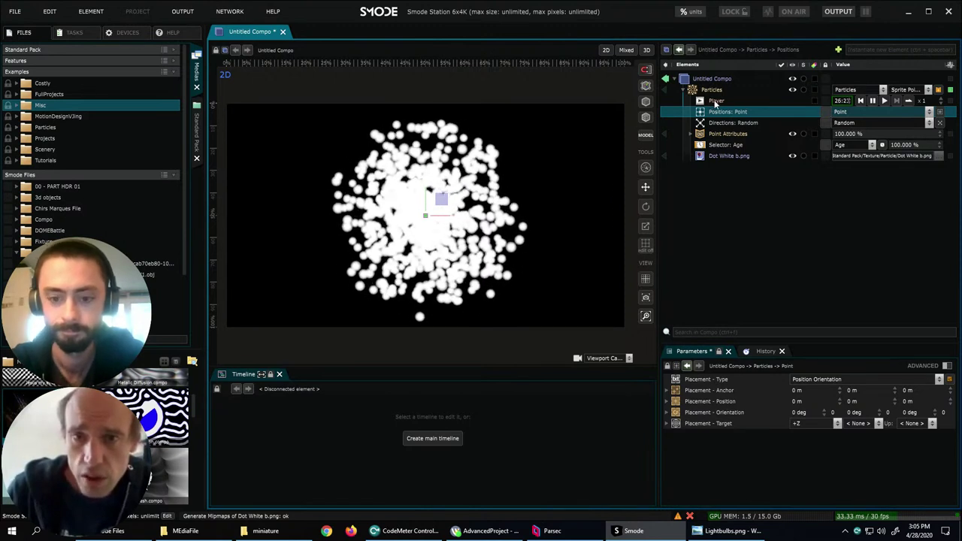
{"action": "left_click", "coordinate": [714, 101]}
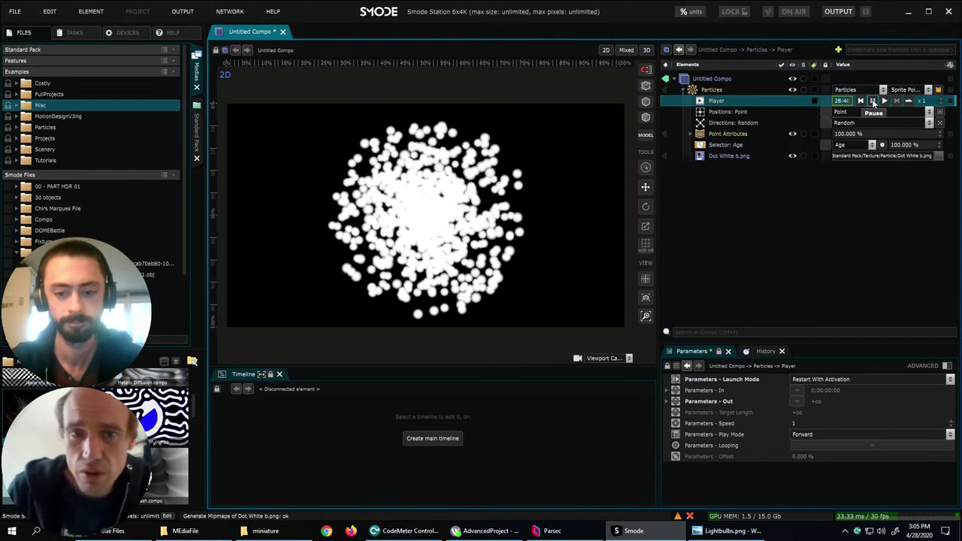
{"action": "left_click", "coordinate": [873, 102]}
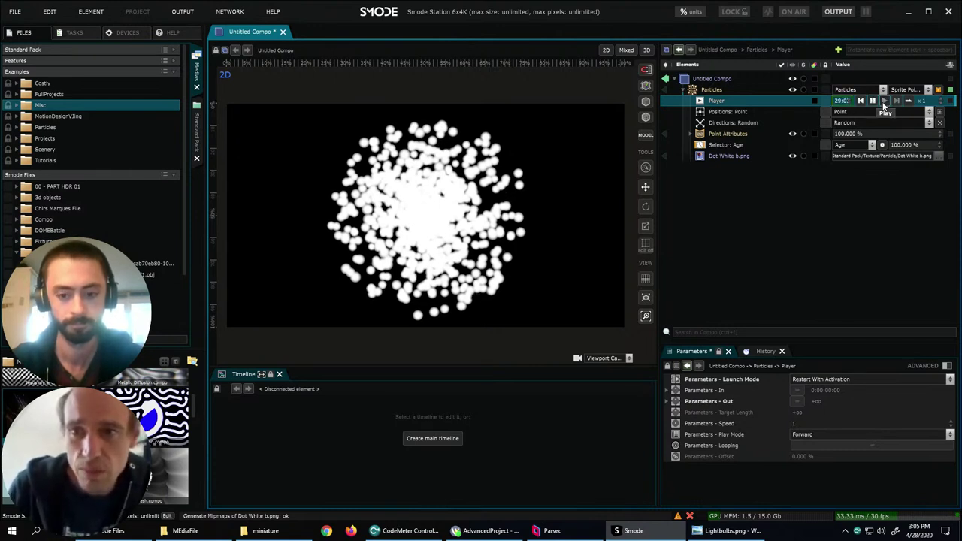
{"action": "left_click", "coordinate": [908, 100]}
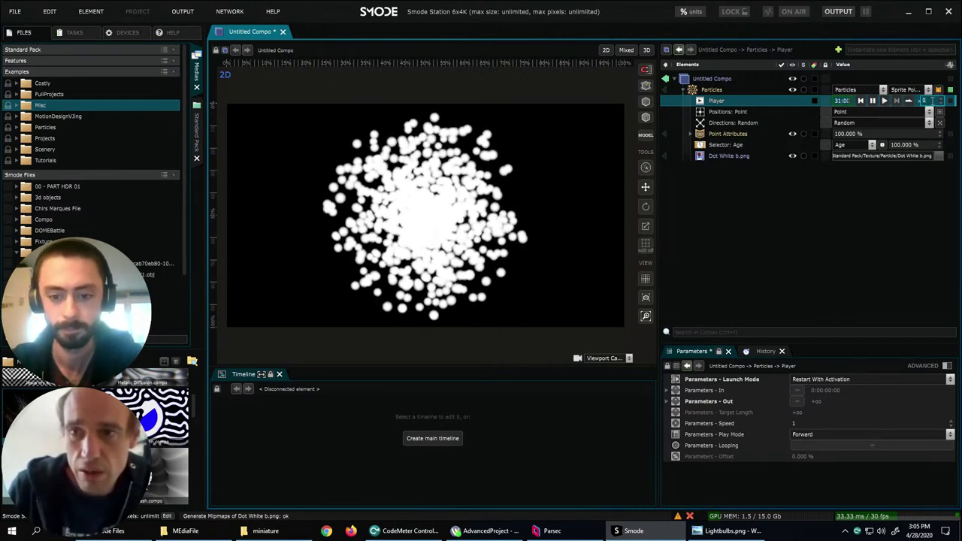
{"action": "key", "text": "Return"}
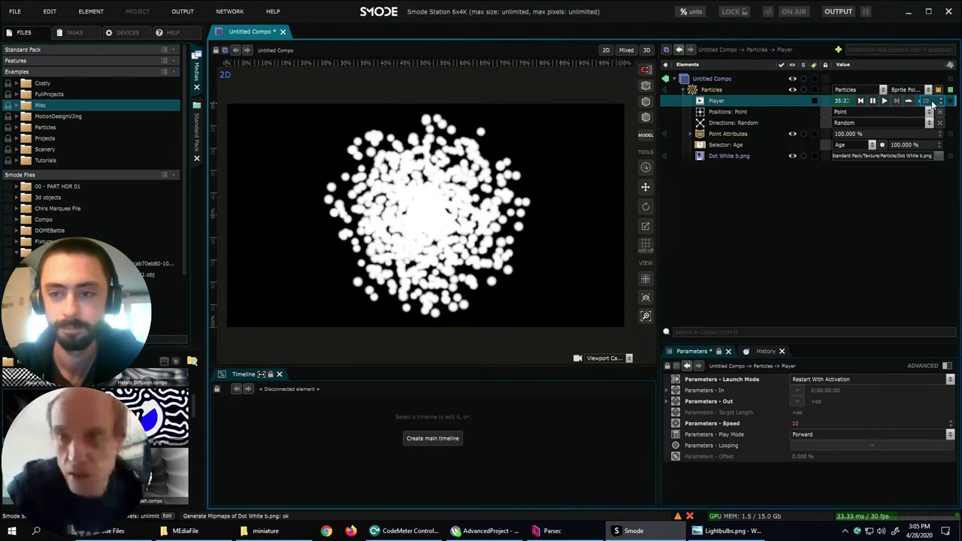
{"action": "key", "text": "ctrl+z"}
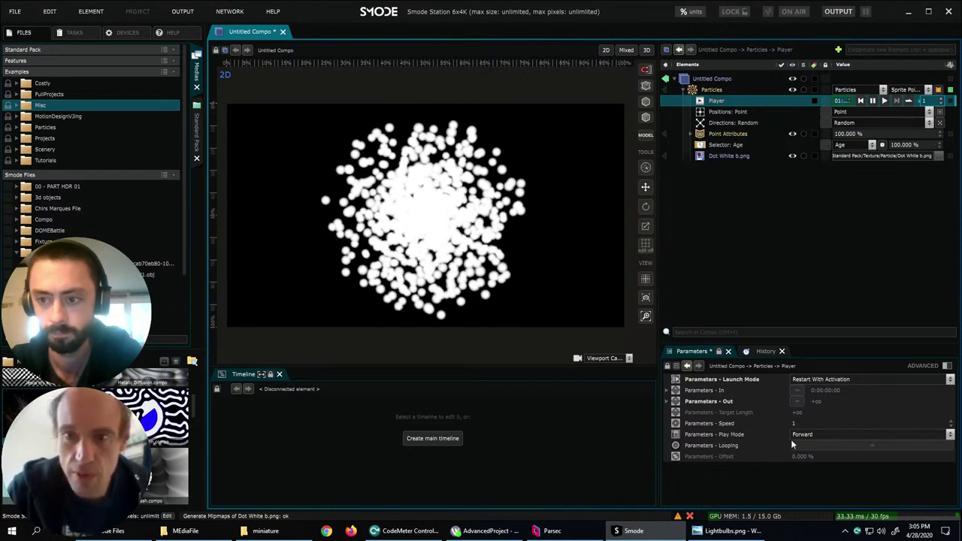
{"action": "left_click", "coordinate": [723, 113]}
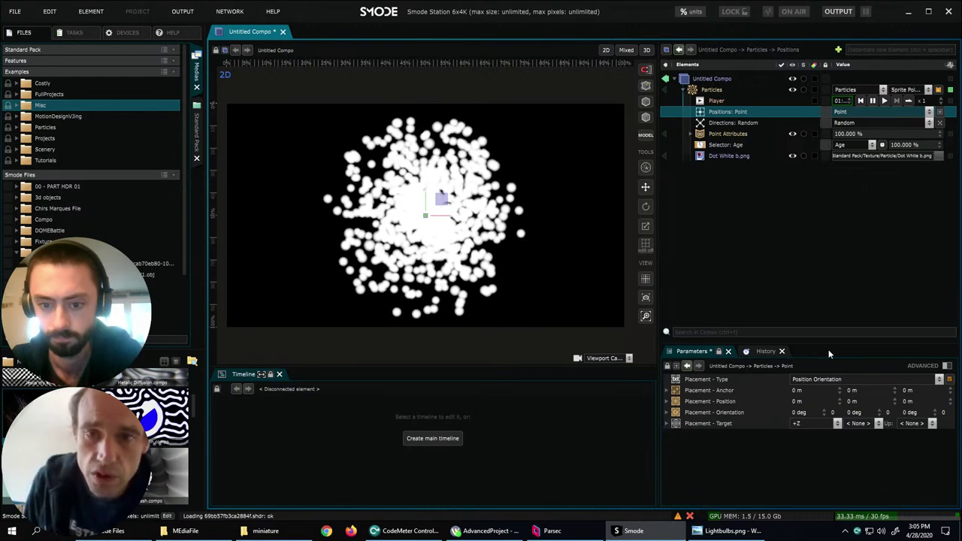
- Switch emission Positions to Plane and Directions from Random to Normal, then select the Plane
{"action": "left_click", "coordinate": [885, 113]}
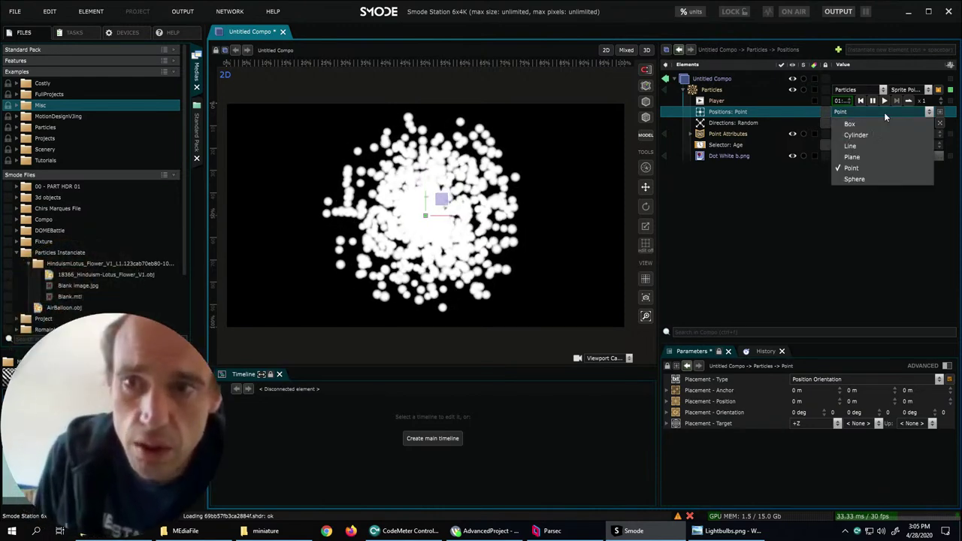
{"action": "left_click", "coordinate": [855, 156]}
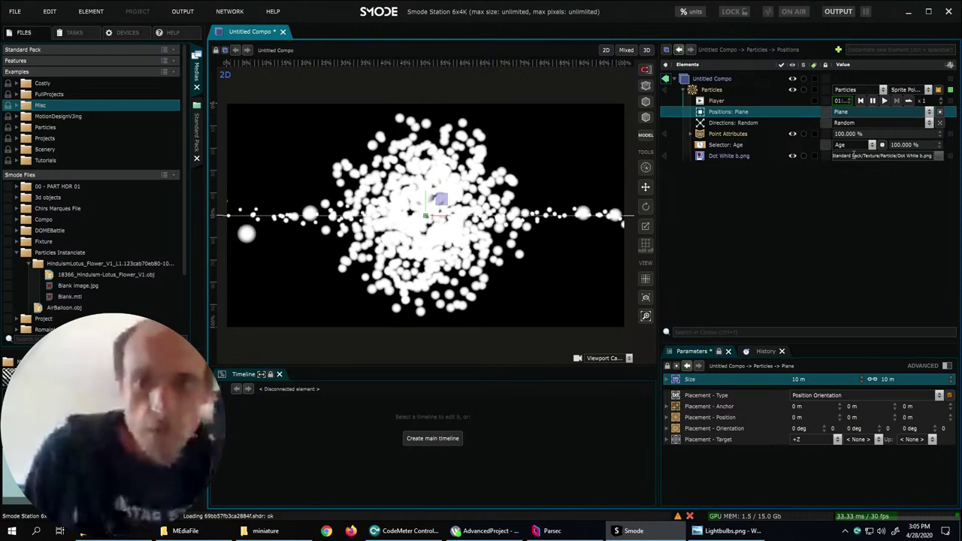
{"action": "left_click", "coordinate": [744, 124]}
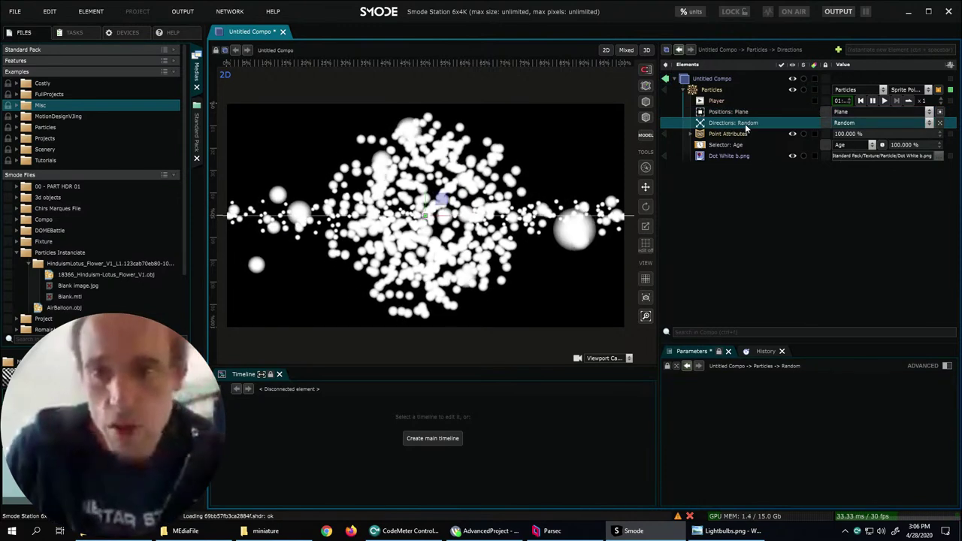
{"action": "left_click", "coordinate": [848, 123]}
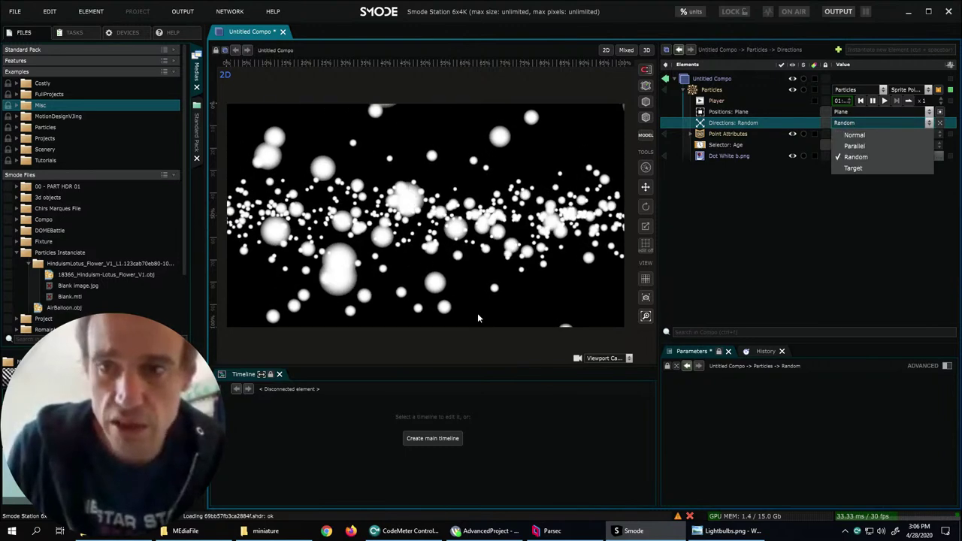
{"action": "left_click", "coordinate": [849, 135]}
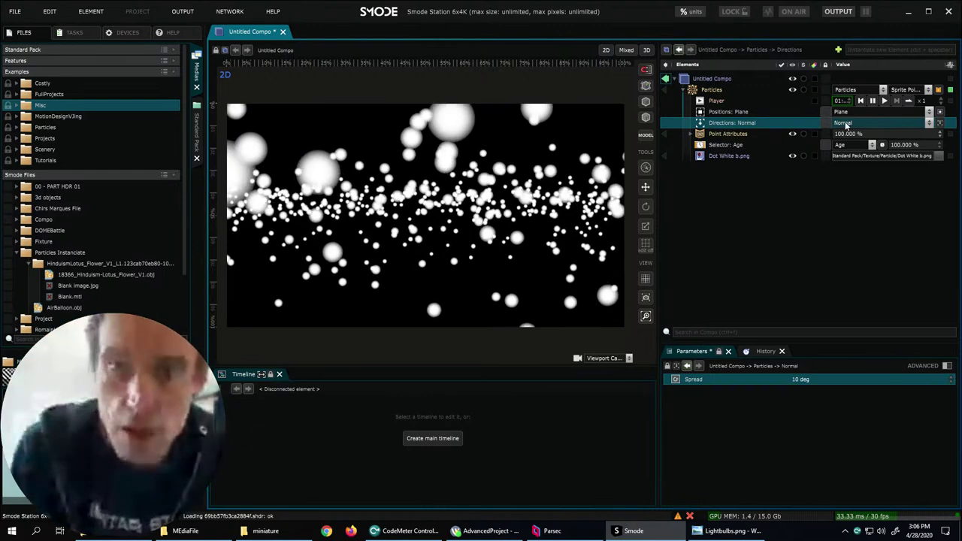
{"action": "left_click", "coordinate": [742, 113]}
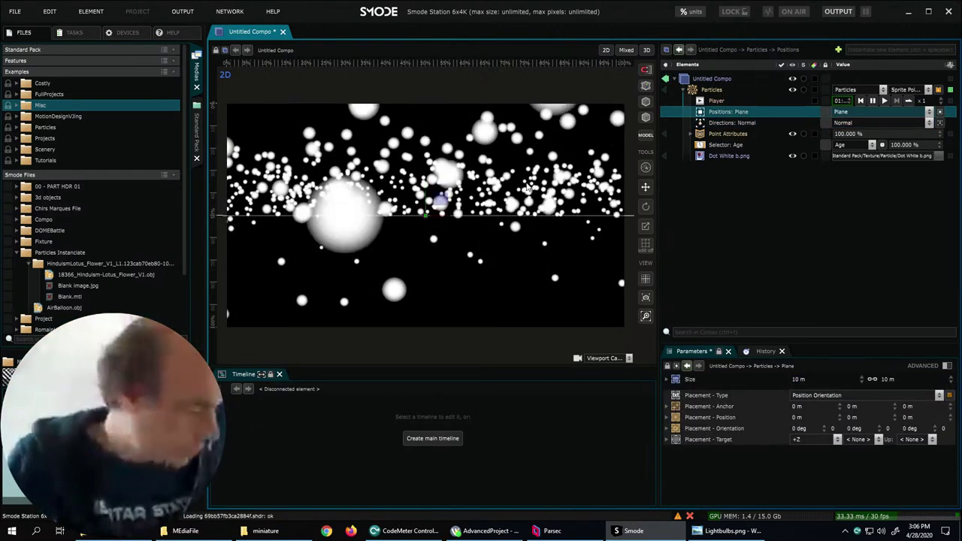
- Lower the emission plane to Placement Position 0 m, -5 m, 0 m and select the Particles generator
{"action": "left_click_drag", "start_coordinate": [529, 188], "coordinate": [470, 214]}
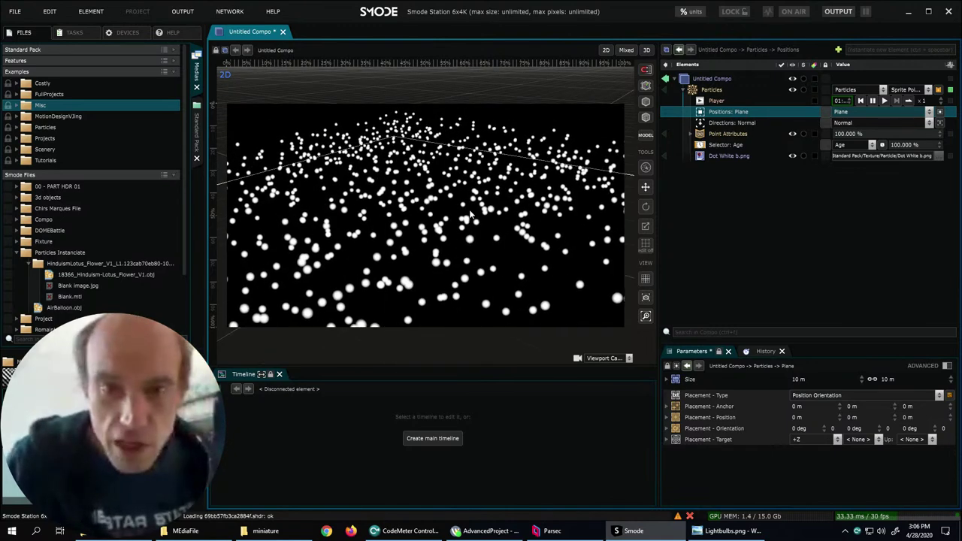
{"action": "key", "text": "f"}
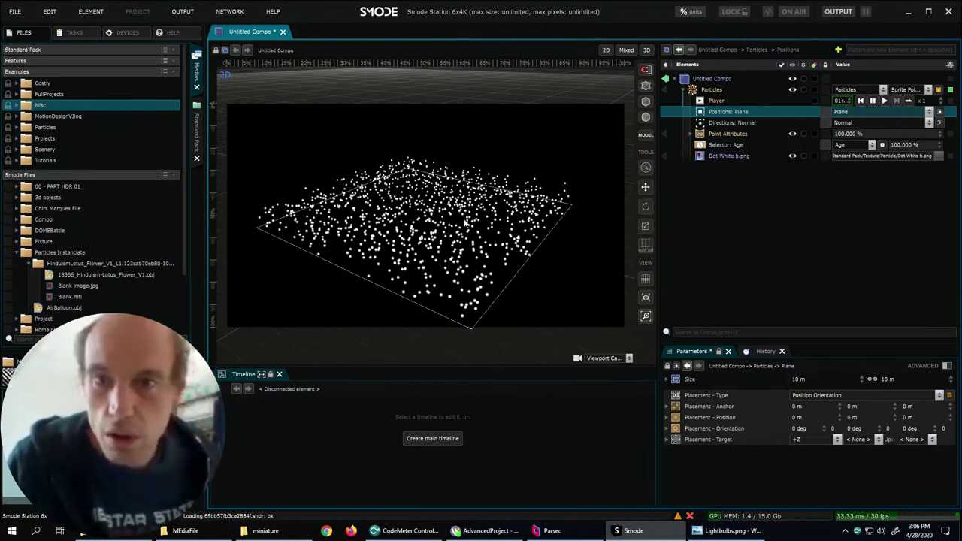
{"action": "left_click", "coordinate": [857, 418]}
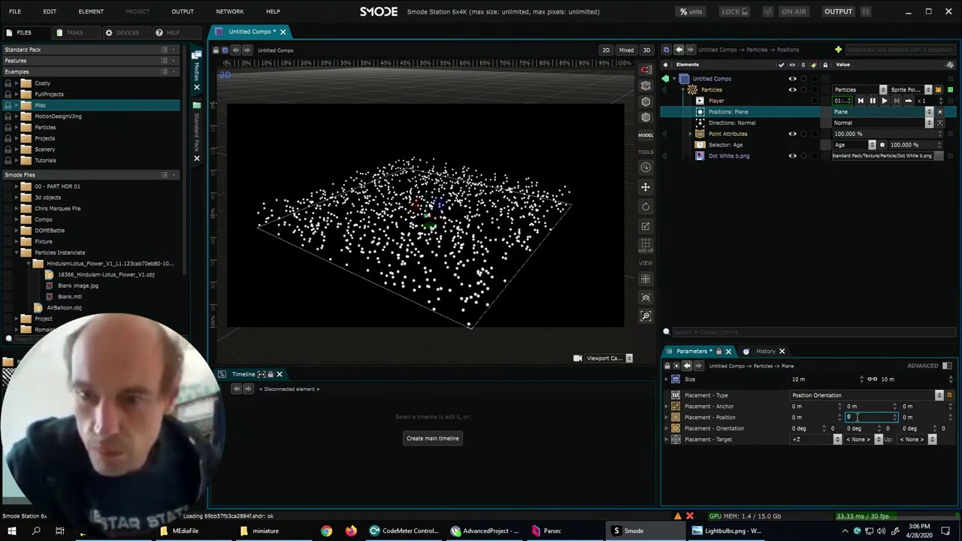
{"action": "type", "text": "-5"}
{"action": "key", "text": "Return"}
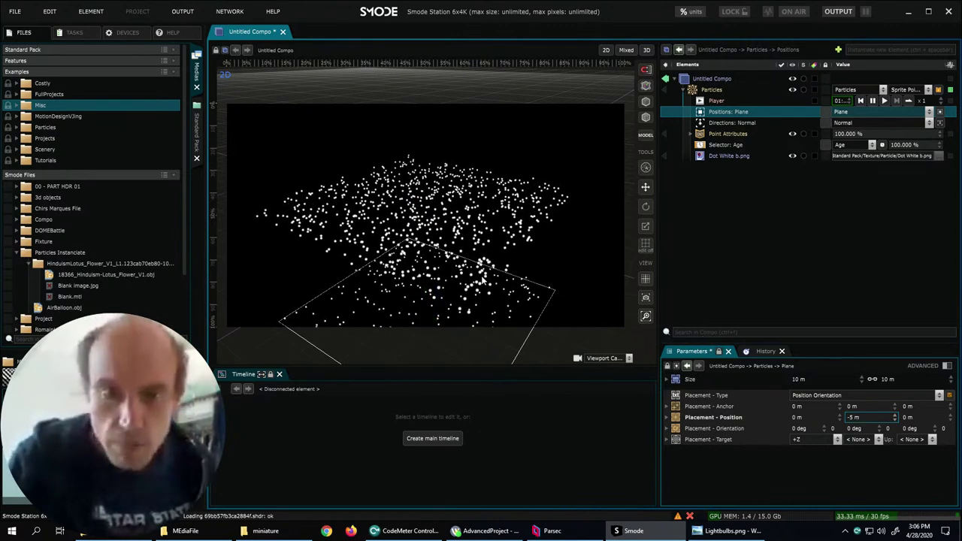
{"action": "left_click_drag", "start_coordinate": [519, 315], "coordinate": [521, 257]}
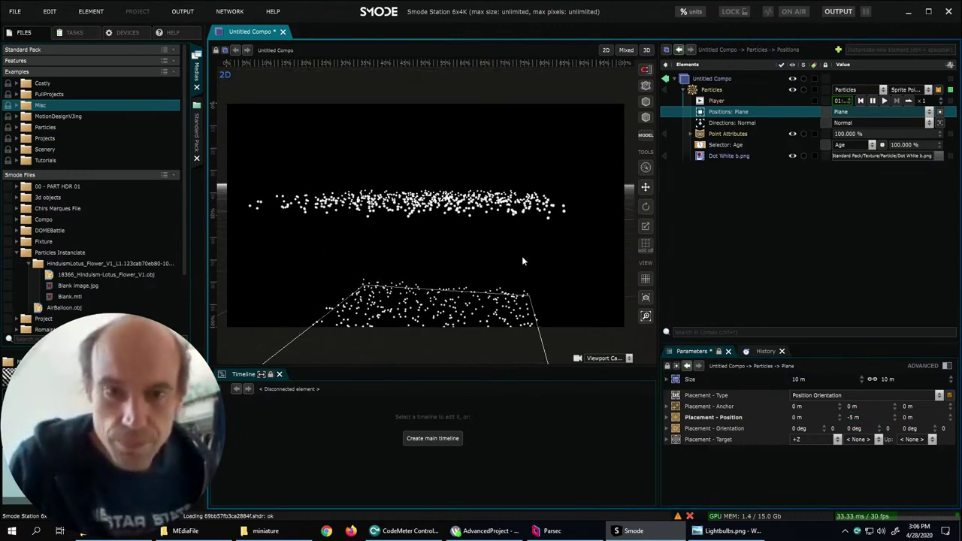
{"action": "left_click_drag", "start_coordinate": [481, 231], "coordinate": [480, 279]}
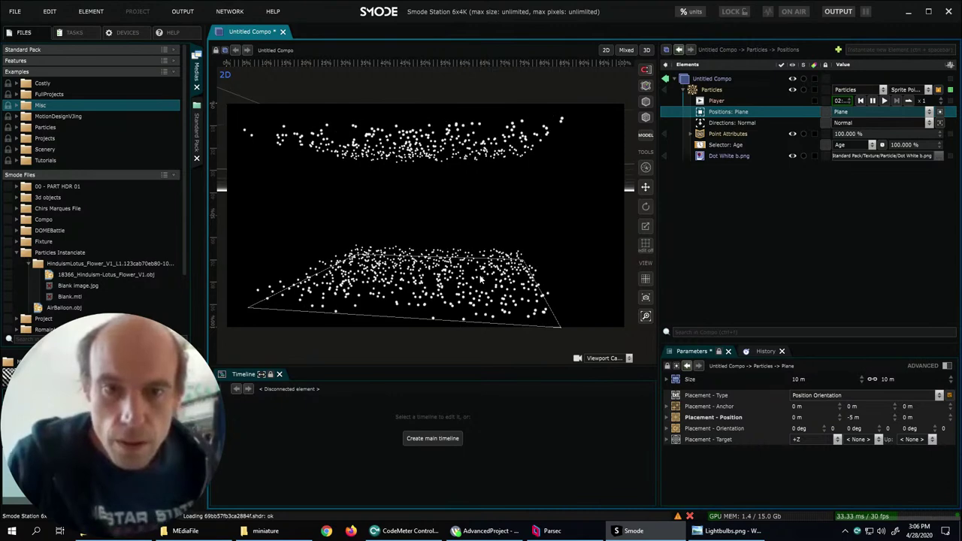
{"action": "left_click", "coordinate": [710, 91]}
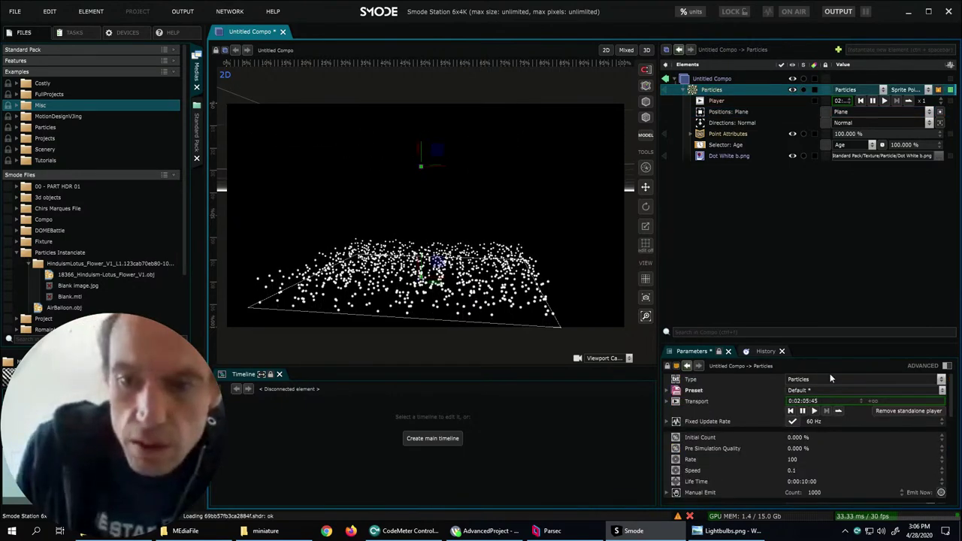
- Set particle Speed to 3 and Life Time to 5 seconds
{"action": "double_click", "coordinate": [799, 470]}
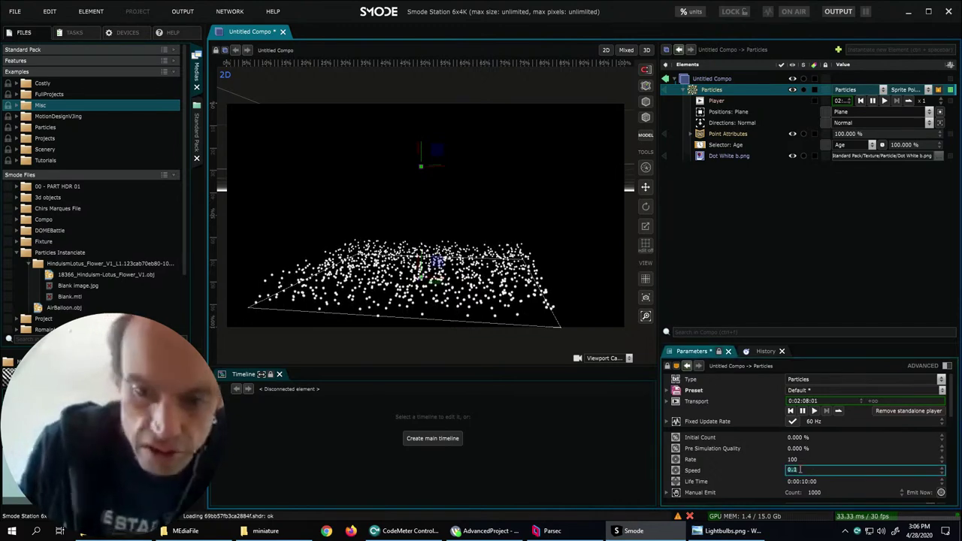
{"action": "type", "text": "3"}
{"action": "key", "text": "Return"}
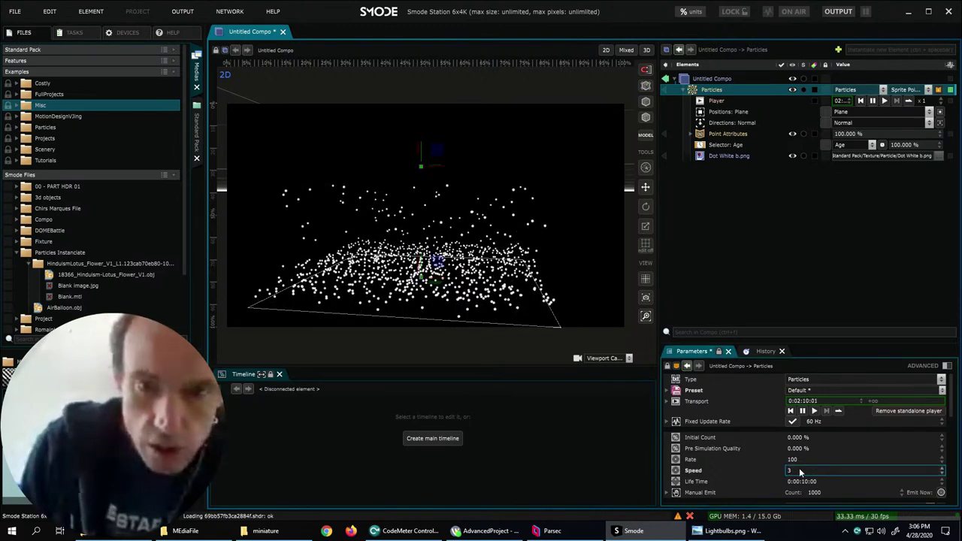
{"action": "double_click", "coordinate": [811, 481]}
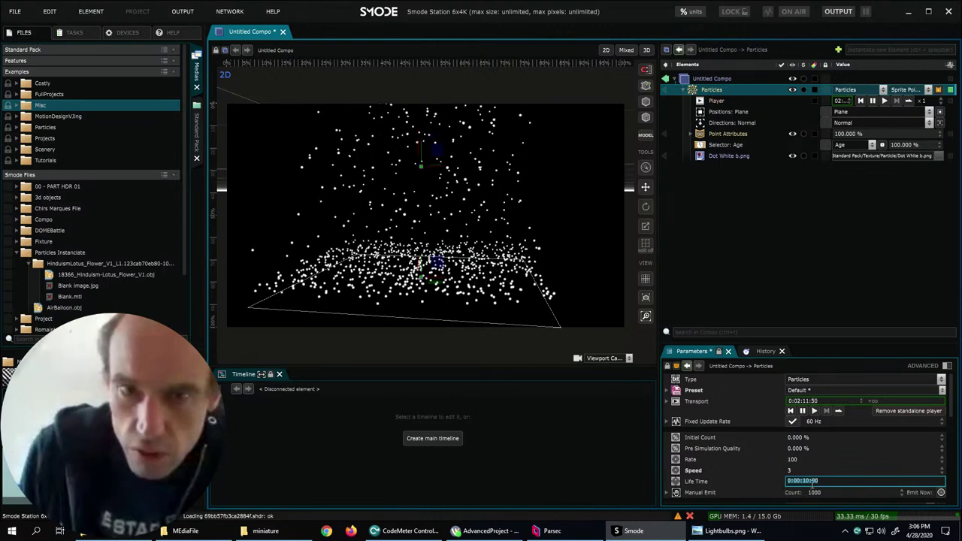
{"action": "type", "text": "5"}
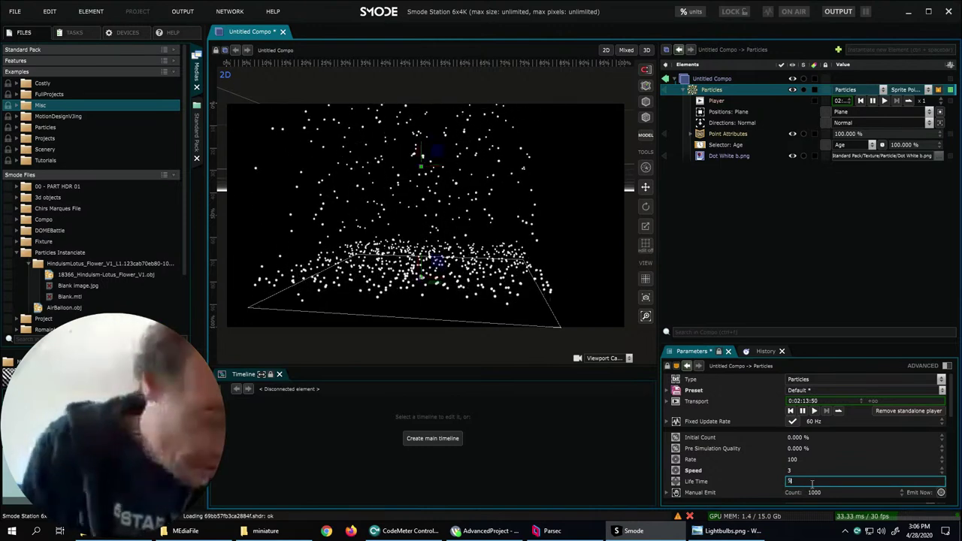
{"action": "type", "text": "."}
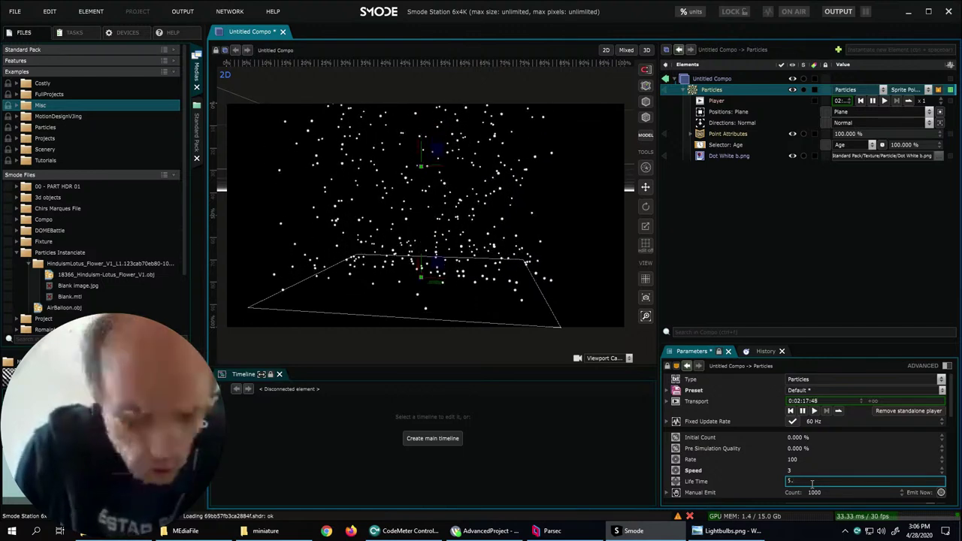
{"action": "key", "text": "Return"}
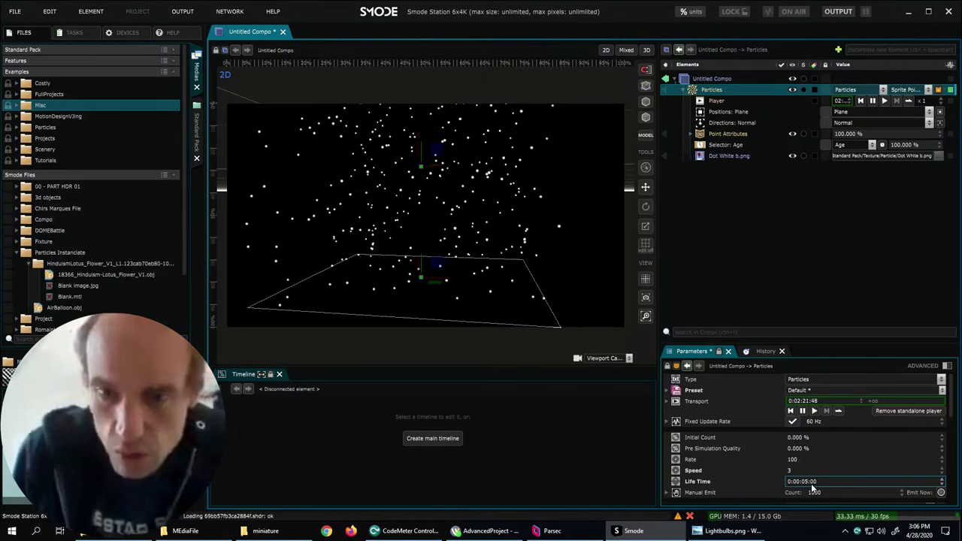
- Re-enter the particle Speed value, typing 8 as the new value
{"action": "left_click_drag", "start_coordinate": [475, 202], "coordinate": [476, 184]}
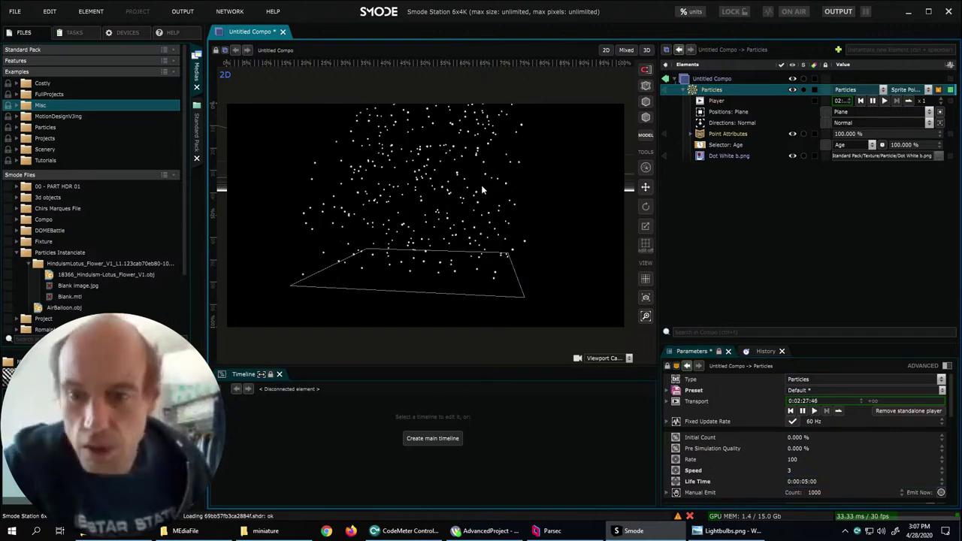
{"action": "left_click", "coordinate": [791, 471]}
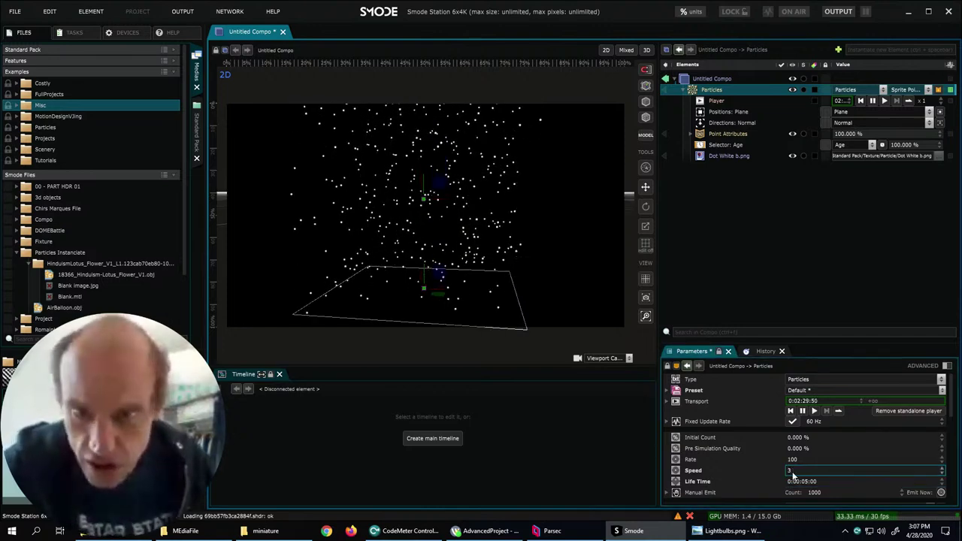
{"action": "scroll", "coordinate": [793, 475], "scroll_direction": "down", "scroll_amount": 1}
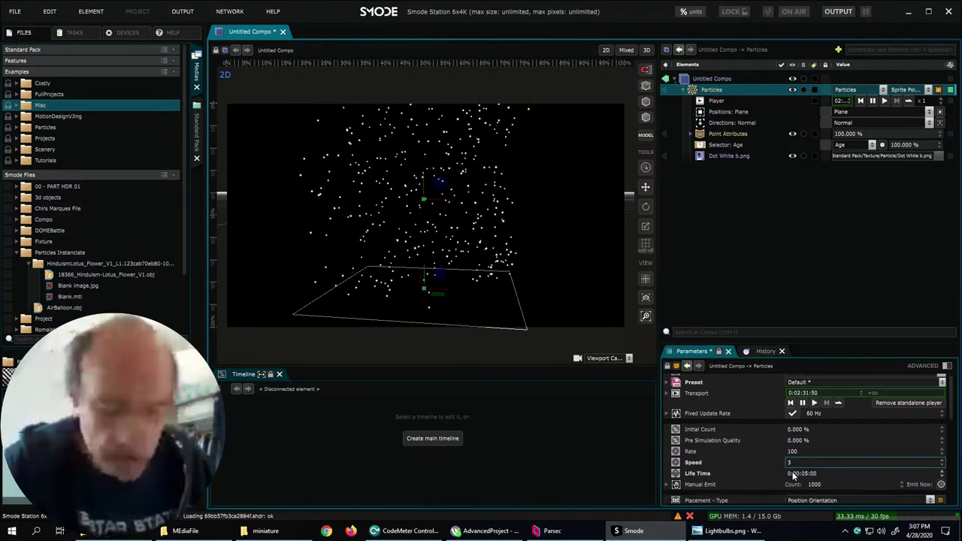
{"action": "left_click", "coordinate": [798, 463]}
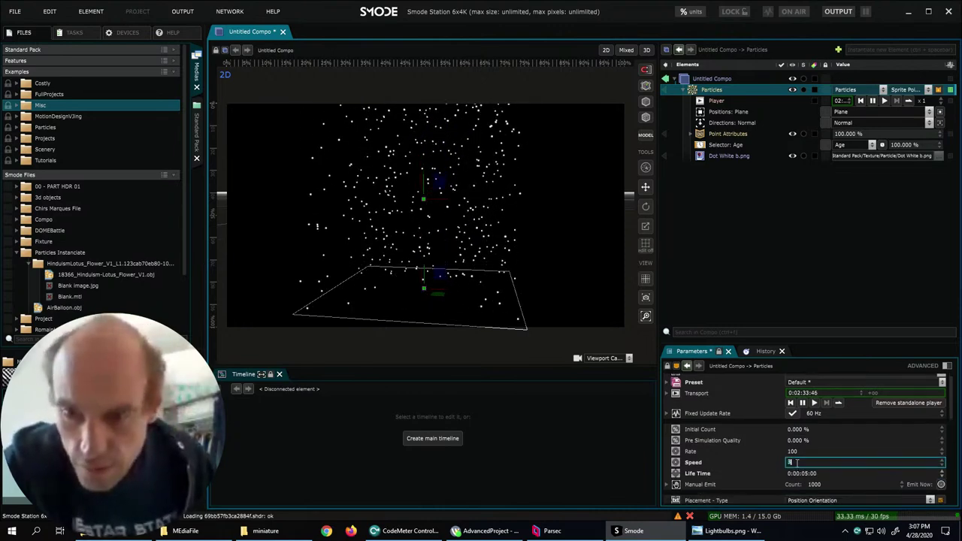
{"action": "key", "text": "Return"}
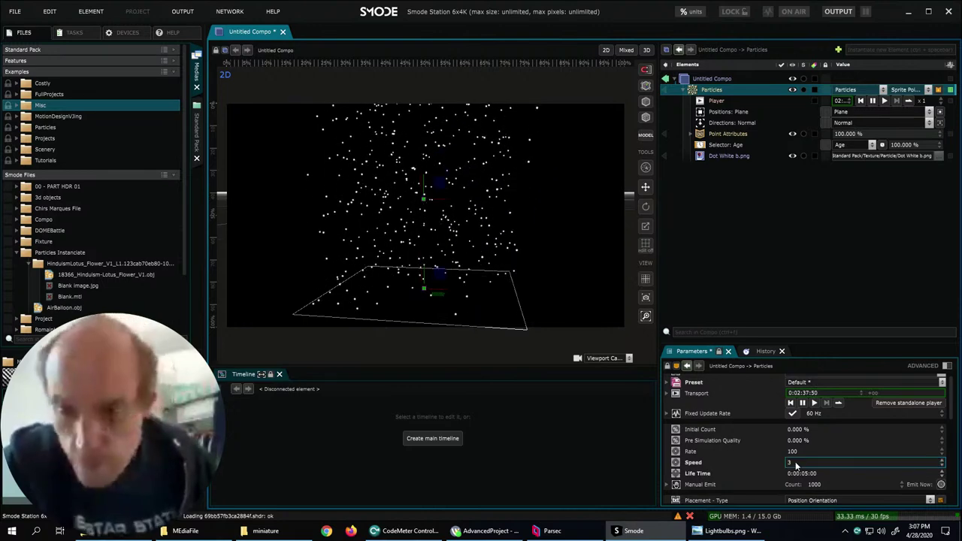
{"action": "left_click", "coordinate": [796, 463]}
{"action": "type", "text": "8"}
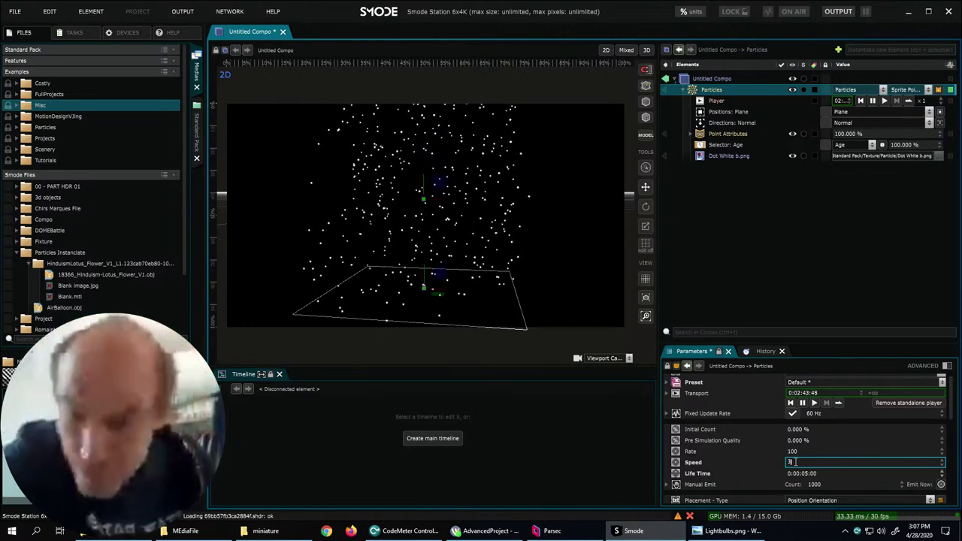
{"action": "key", "text": "Return"}
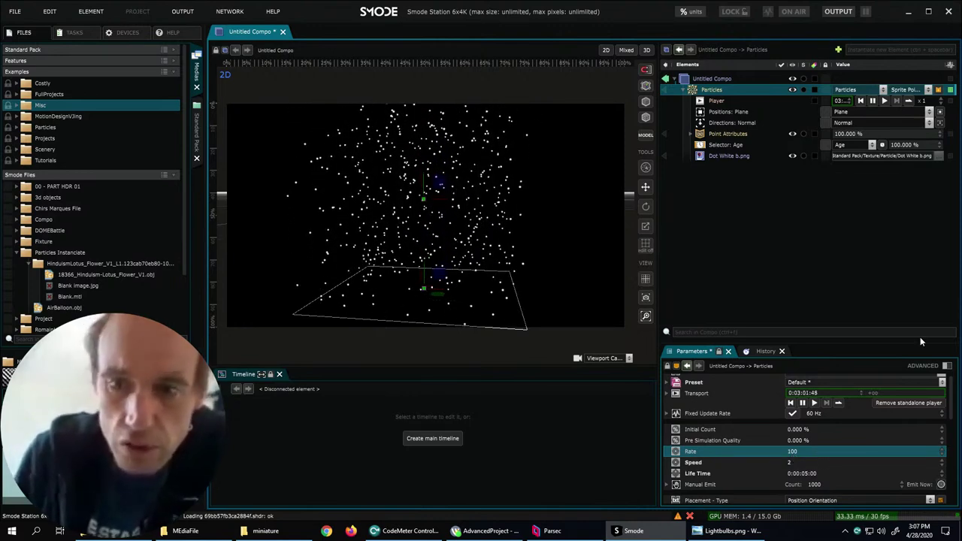
- Show advanced parameters, enlarge the panel and set emission Rate to 1000
{"action": "left_click", "coordinate": [917, 366]}
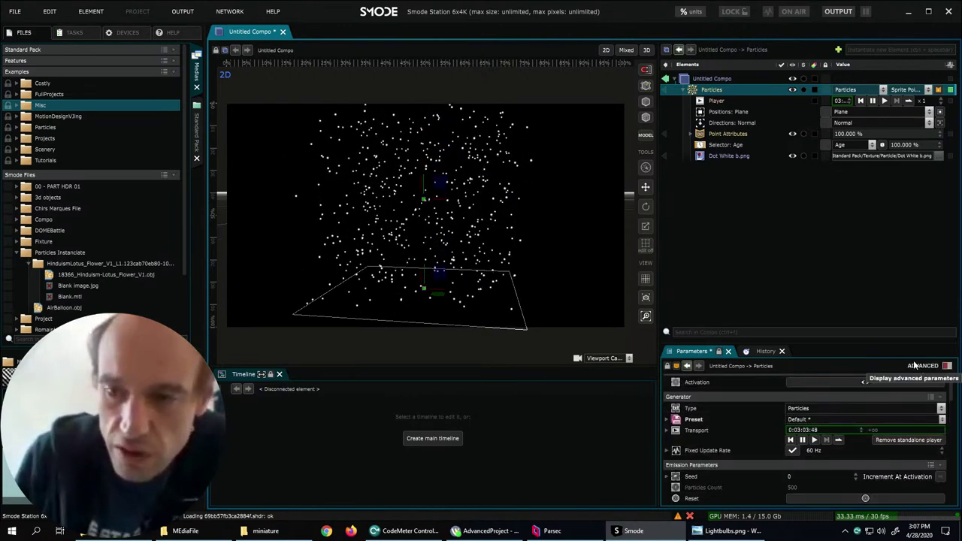
{"action": "left_click_drag", "start_coordinate": [908, 344], "coordinate": [892, 237]}
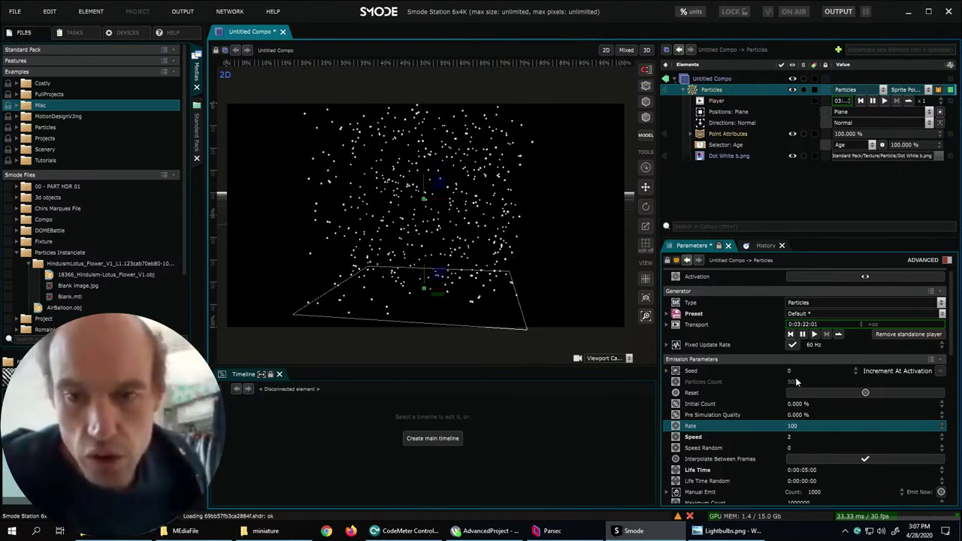
{"action": "left_click", "coordinate": [806, 425]}
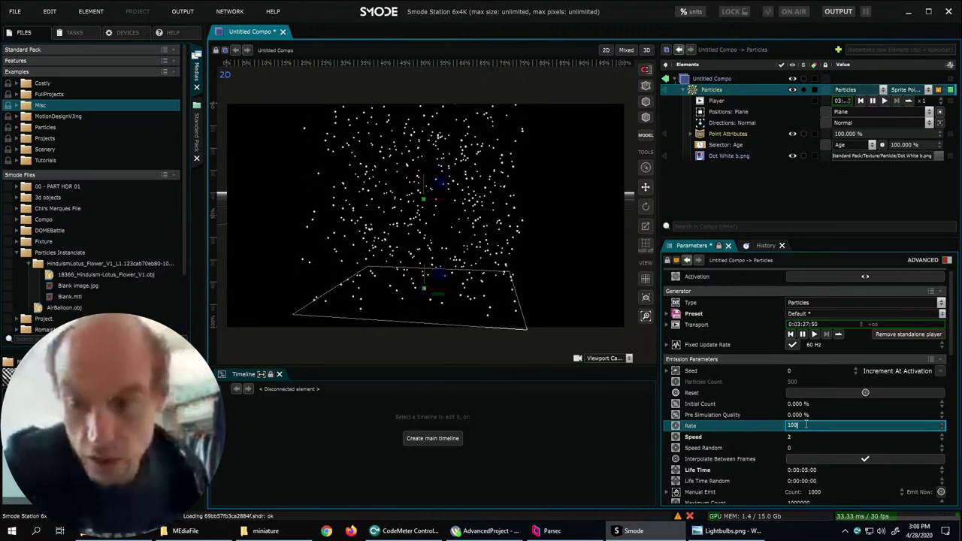
{"action": "key", "text": "Return"}
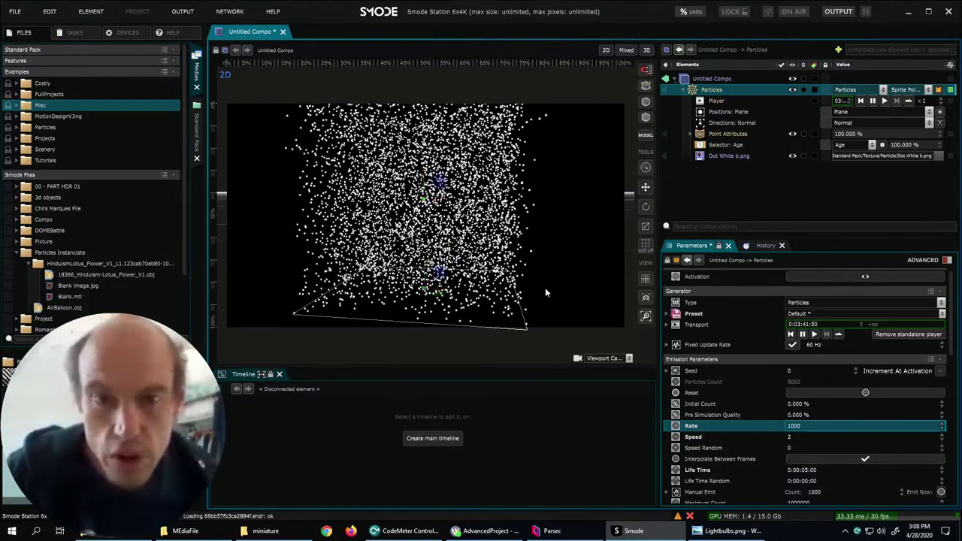
{"action": "right_click", "coordinate": [741, 426]}
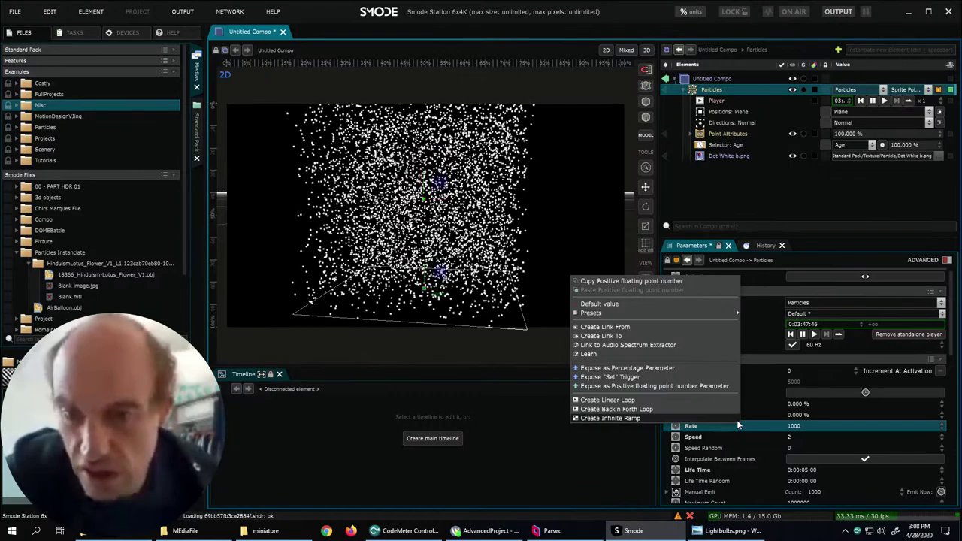
- Expose Rate as a positive floating point parameter and set it to 200
{"action": "left_click", "coordinate": [612, 386]}
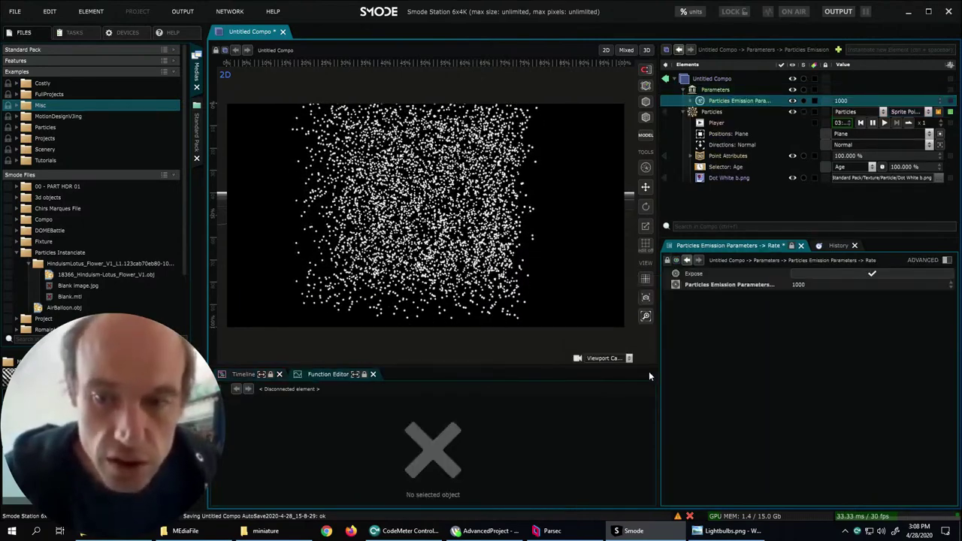
{"action": "double_click", "coordinate": [846, 99]}
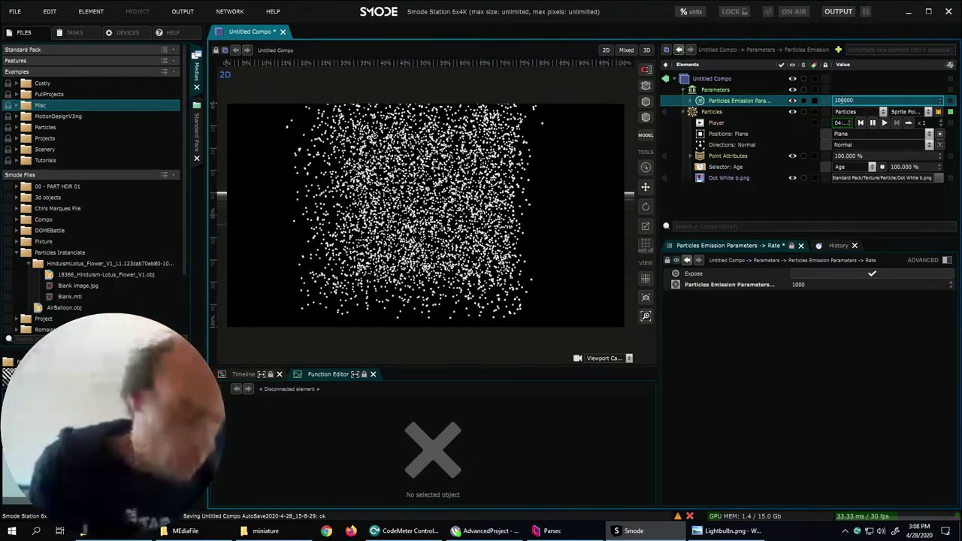
{"action": "type", "text": "2"}
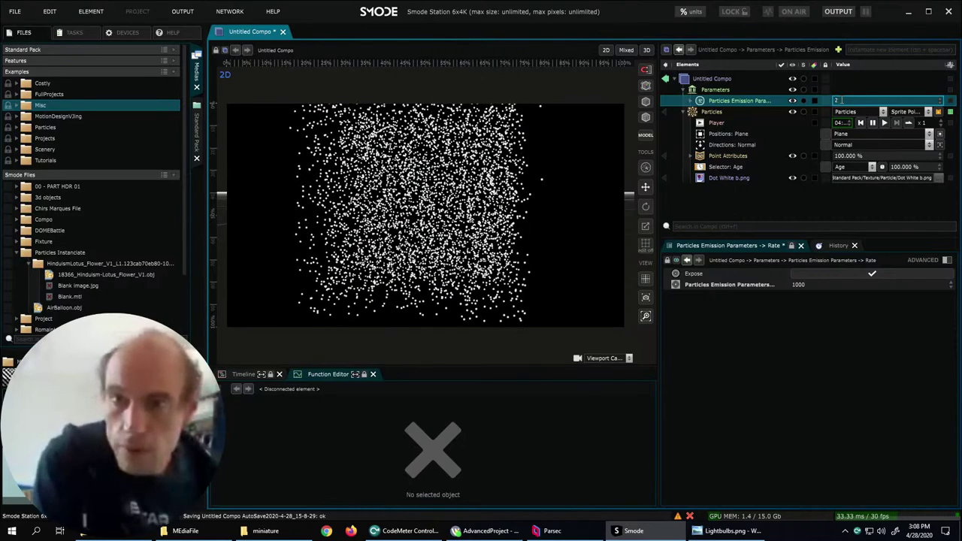
{"action": "type", "text": "00"}
{"action": "key", "text": "Return"}
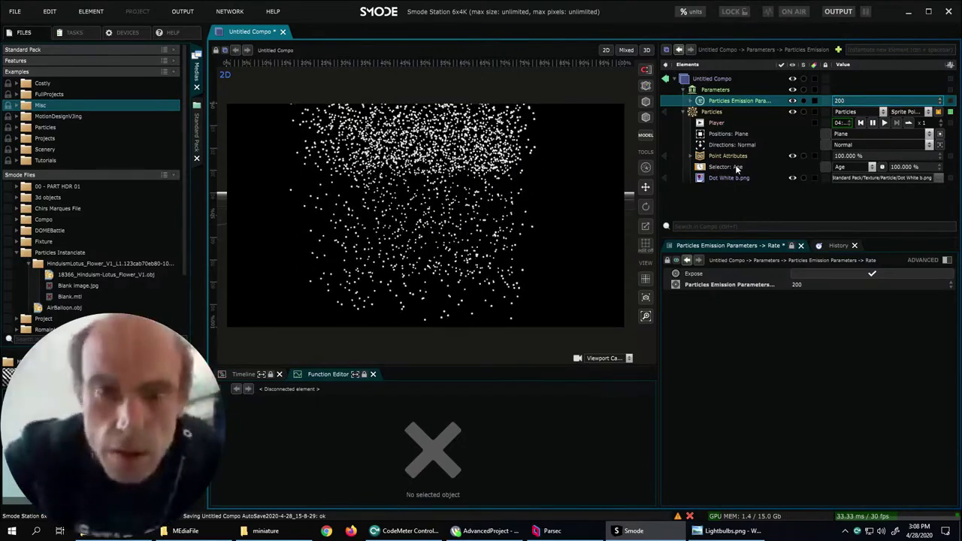
{"action": "left_click", "coordinate": [691, 155]}
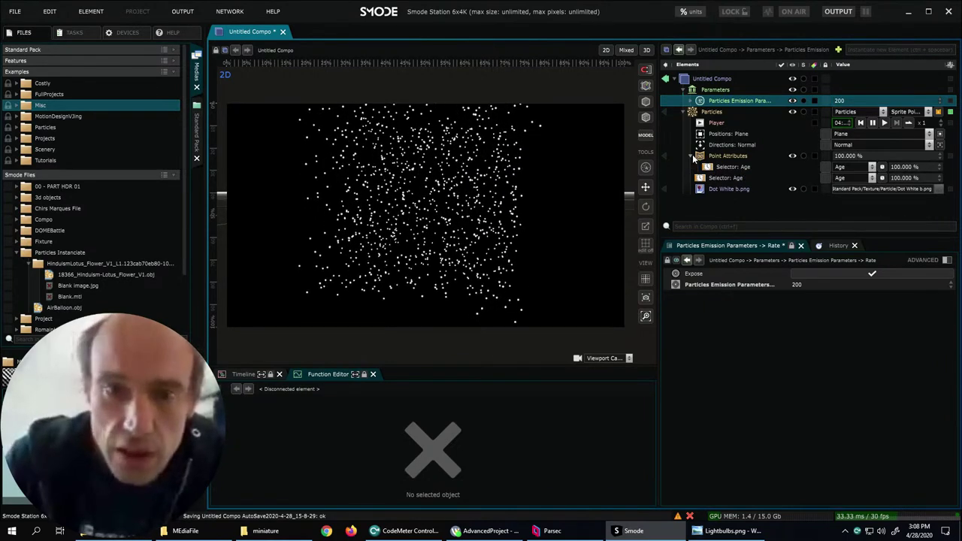
- Select the first Color keyframe at 10.094% in Point Attributes and open its Key colour picker
{"action": "left_click", "coordinate": [726, 158]}
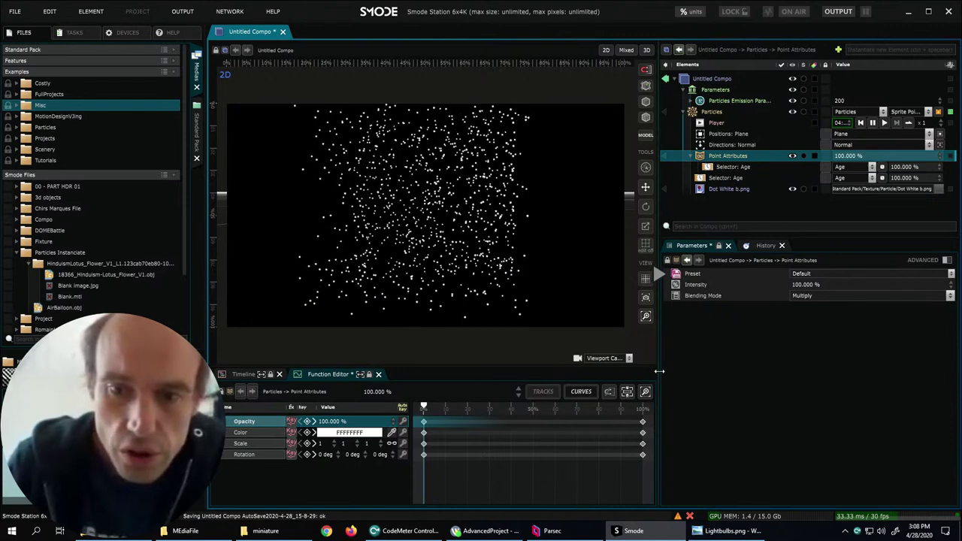
{"action": "left_click_drag", "start_coordinate": [659, 370], "coordinate": [695, 366]}
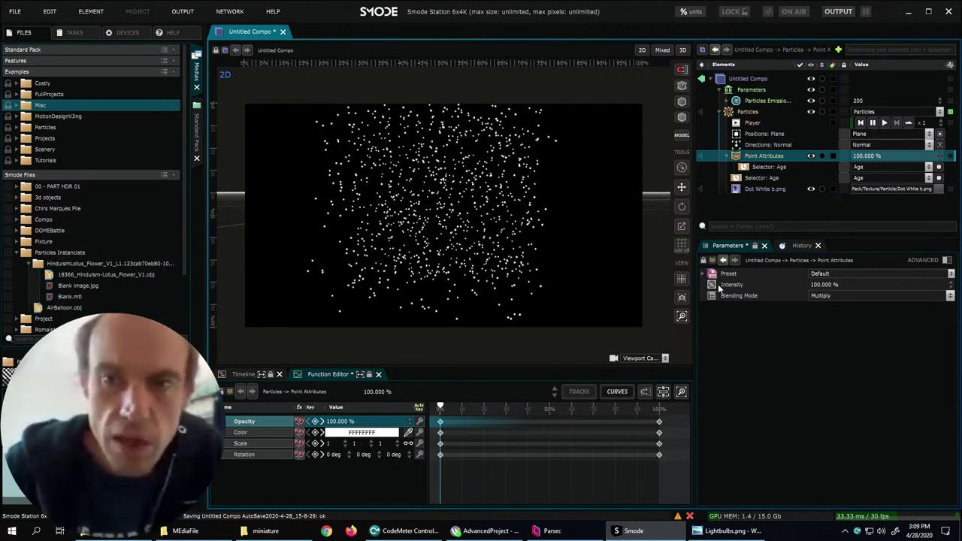
{"action": "left_click", "coordinate": [773, 169]}
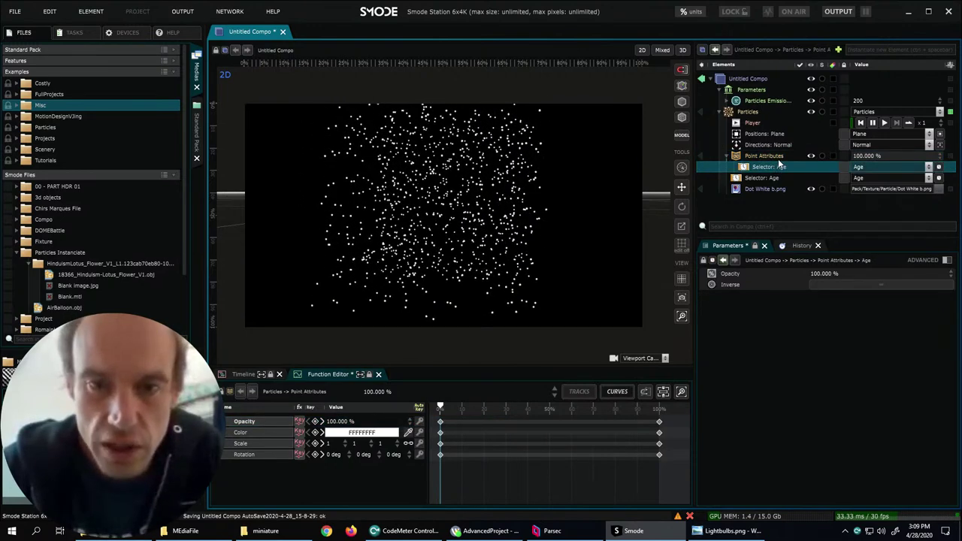
{"action": "left_click", "coordinate": [778, 159]}
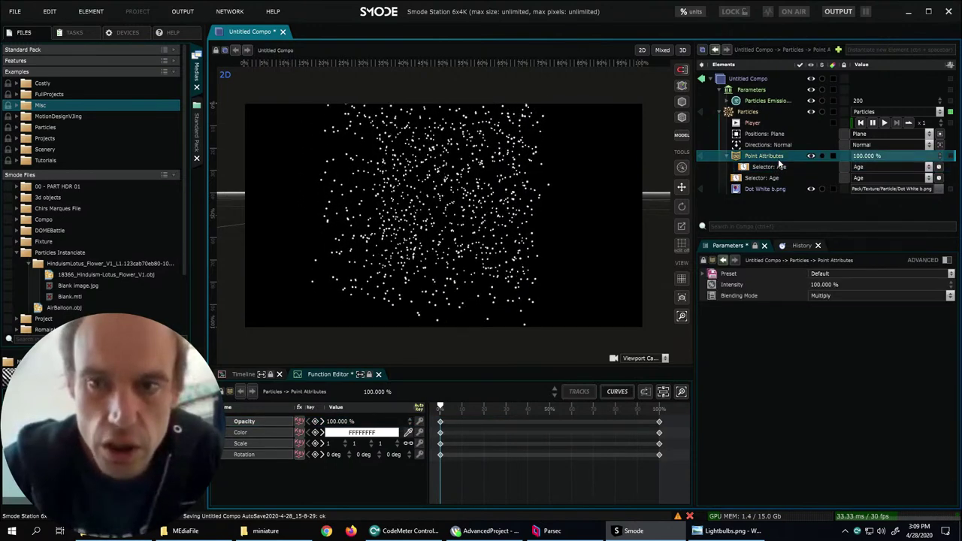
{"action": "left_click", "coordinate": [441, 433]}
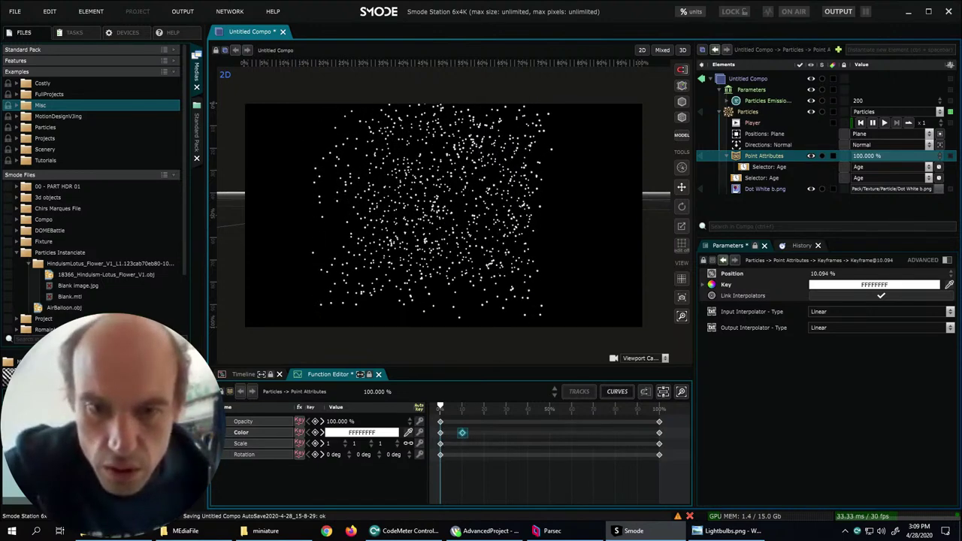
{"action": "left_click", "coordinate": [861, 287]}
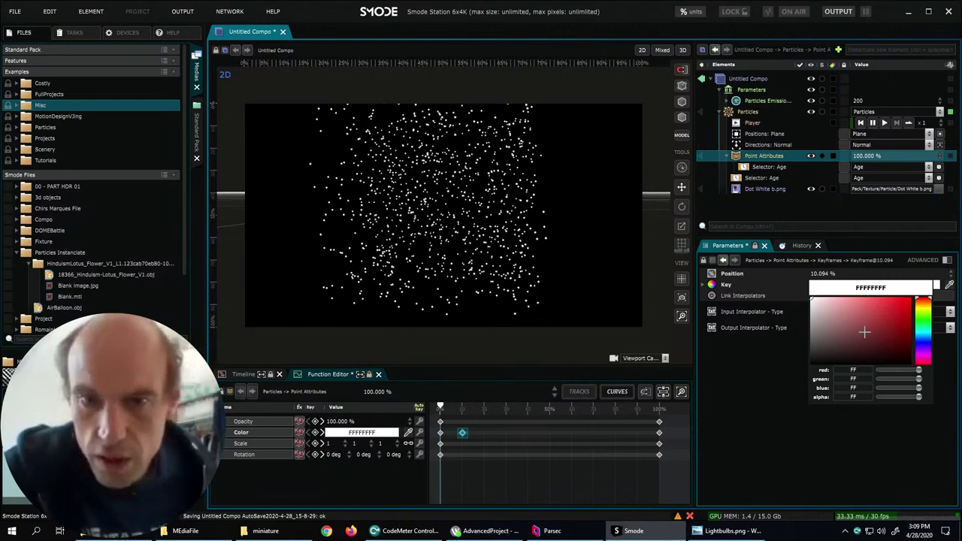
- Set the 10% Color key to violet 4400FF and add a light-blue 3EB6FF key near 50%
{"action": "left_click", "coordinate": [926, 347]}
{"action": "left_click", "coordinate": [909, 299]}
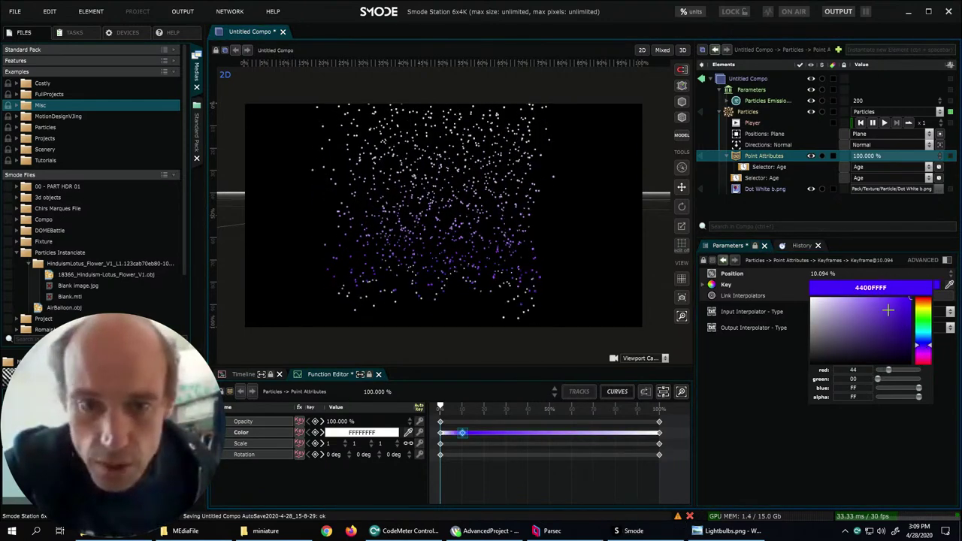
{"action": "left_click", "coordinate": [549, 434]}
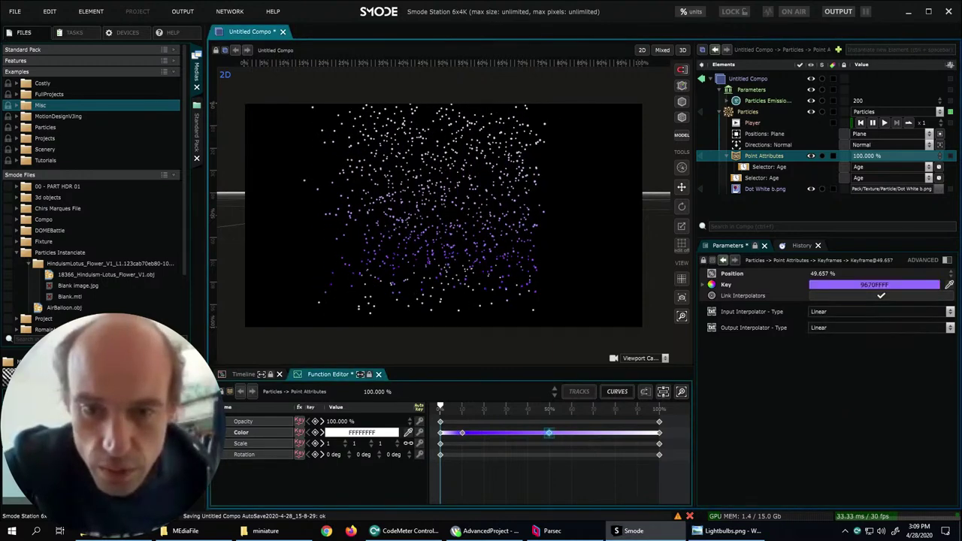
{"action": "left_click", "coordinate": [854, 286]}
{"action": "left_click", "coordinate": [926, 336]}
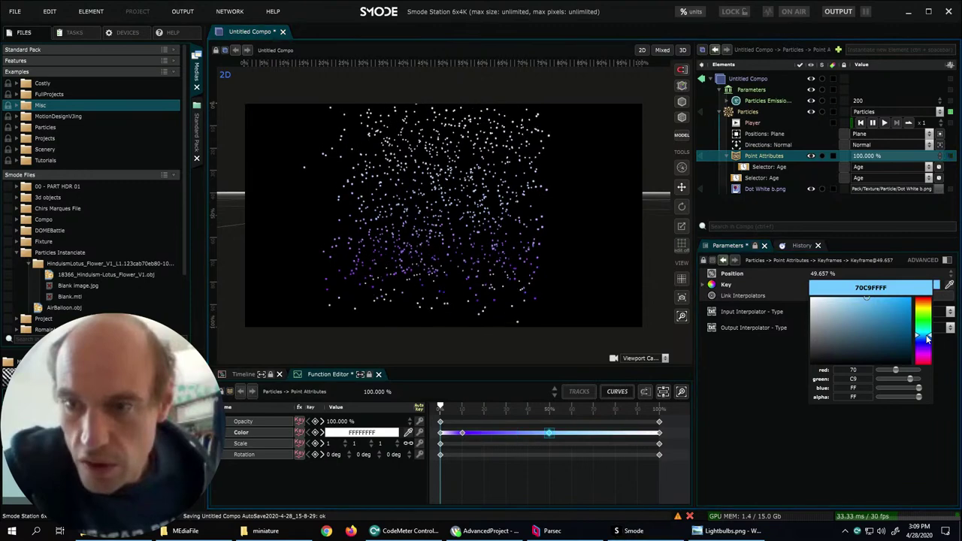
{"action": "left_click_drag", "start_coordinate": [881, 304], "coordinate": [887, 284]}
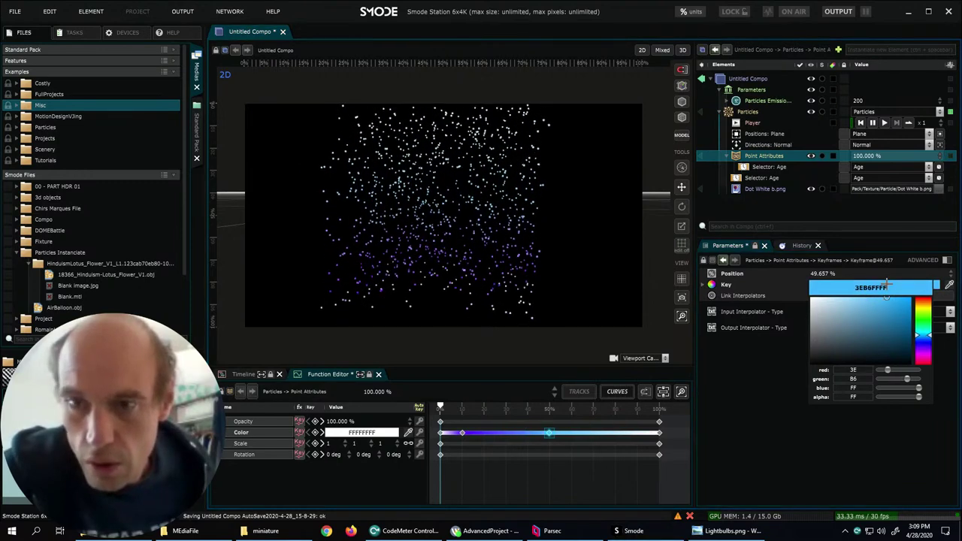
- Set the final 100% Color key to bright red FF0000
{"action": "left_click", "coordinate": [660, 434]}
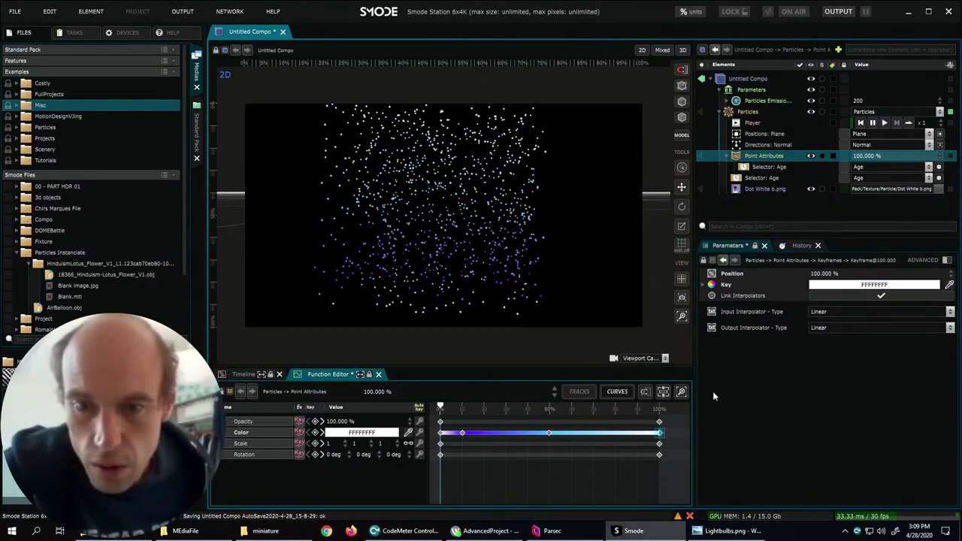
{"action": "left_click", "coordinate": [853, 285]}
{"action": "left_click_drag", "start_coordinate": [866, 299], "coordinate": [902, 344]}
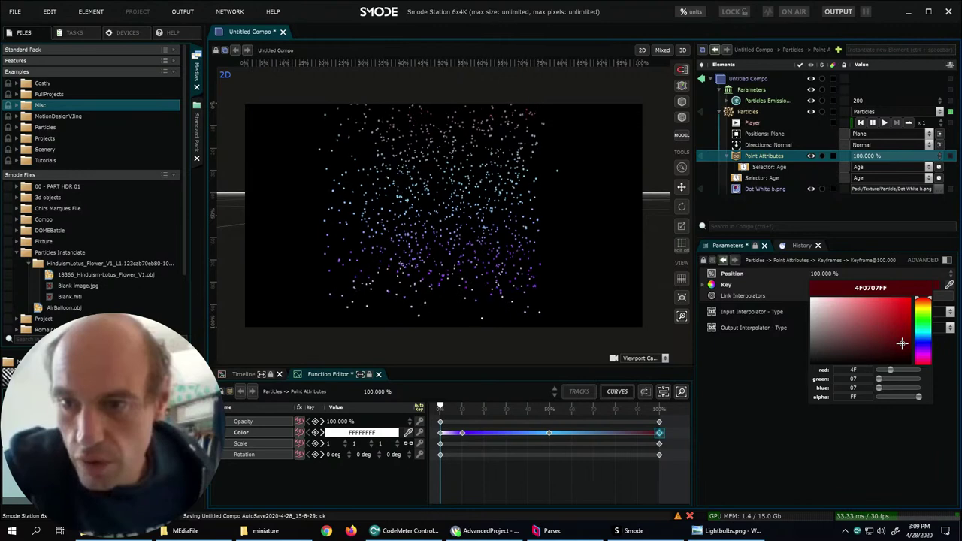
{"action": "left_click", "coordinate": [921, 345]}
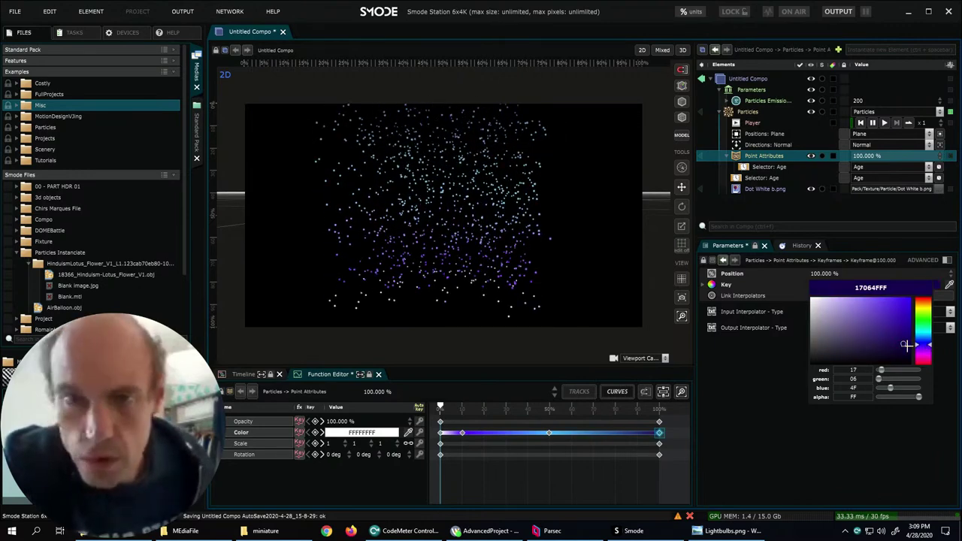
{"action": "left_click", "coordinate": [882, 356]}
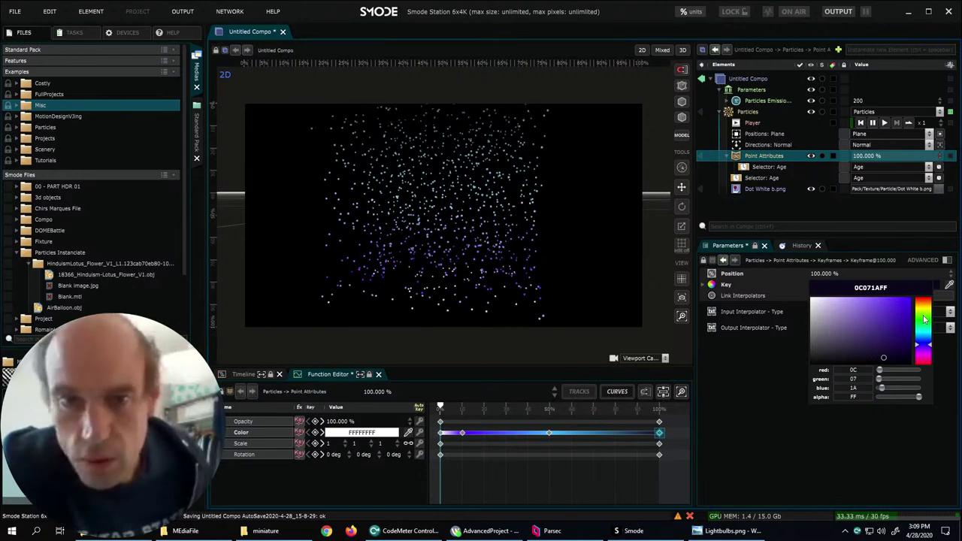
{"action": "left_click", "coordinate": [926, 308]}
{"action": "left_click", "coordinate": [926, 303]}
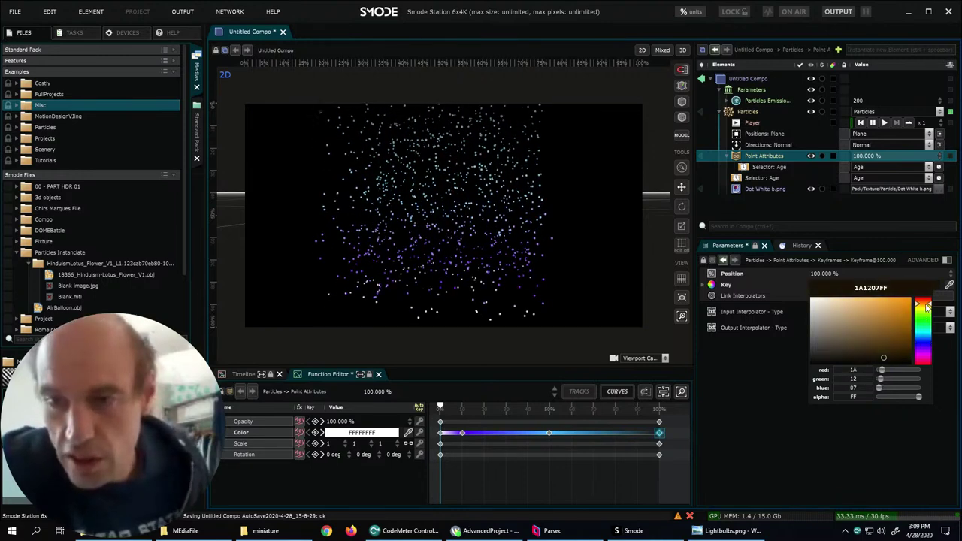
{"action": "left_click_drag", "start_coordinate": [894, 347], "coordinate": [905, 321]}
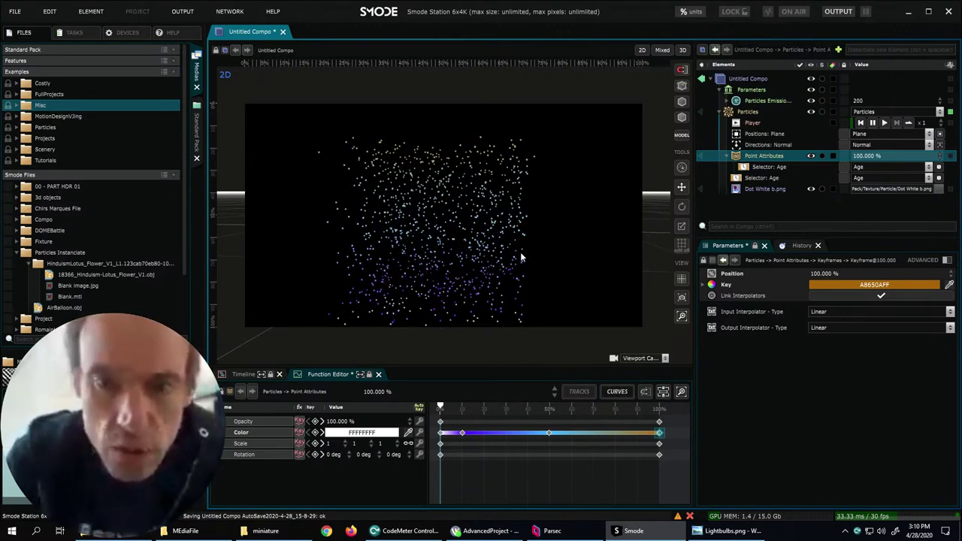
{"action": "left_click", "coordinate": [837, 285]}
{"action": "left_click_drag", "start_coordinate": [923, 303], "coordinate": [930, 288]}
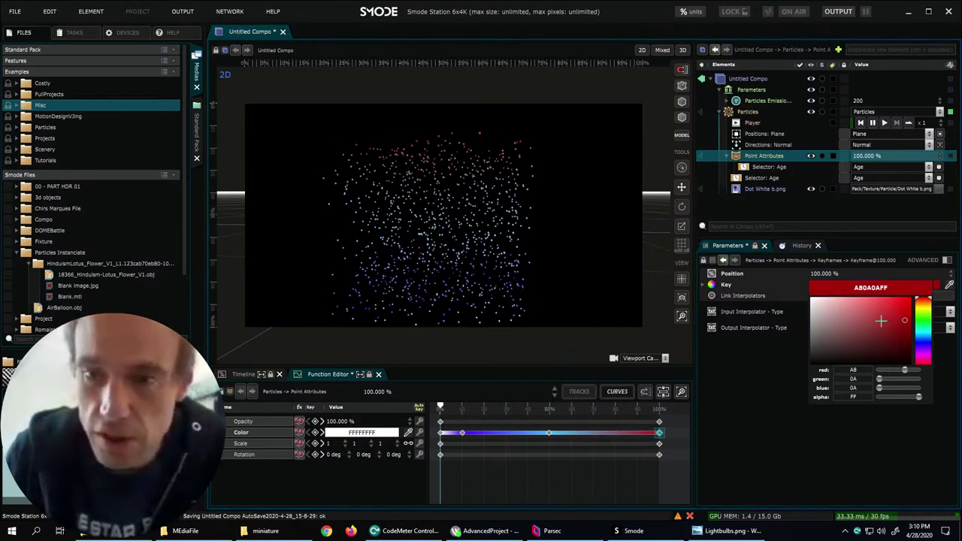
{"action": "left_click_drag", "start_coordinate": [879, 318], "coordinate": [911, 281]}
{"action": "left_click", "coordinate": [837, 447]}
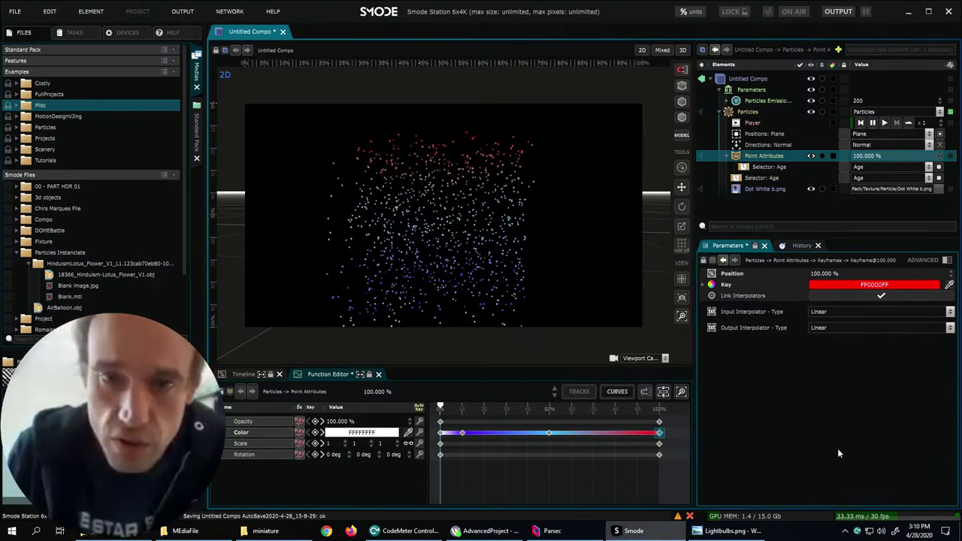
- Duplicate the end Opacity key, set the 100% key to 0 and move the other to 80.79%
{"action": "left_click", "coordinate": [659, 422]}
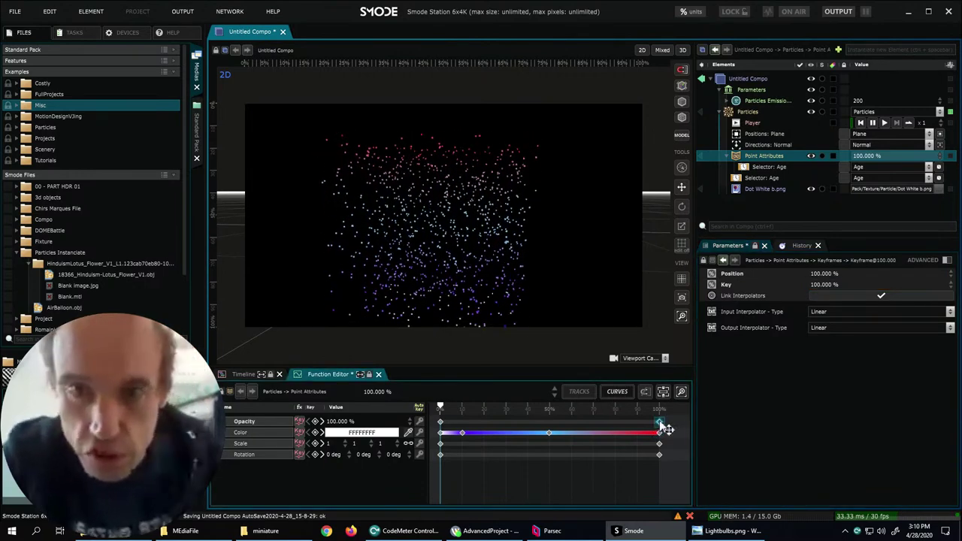
{"action": "left_click_drag", "start_coordinate": [637, 424], "coordinate": [641, 425]}
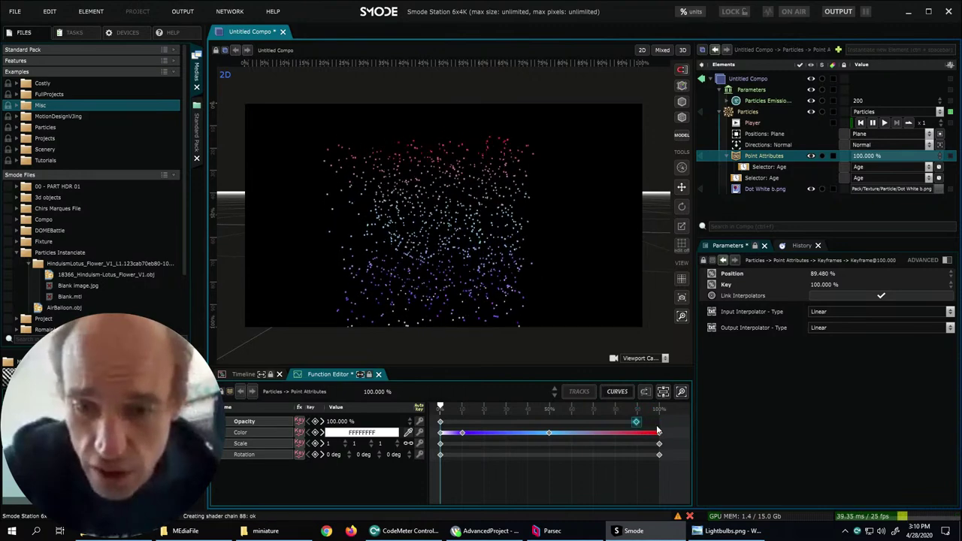
{"action": "mouse_move", "coordinate": [641, 426]}
{"action": "left_mouse_down"}
{"action": "mouse_move", "coordinate": [663, 431]}
{"action": "mouse_move", "coordinate": [660, 421]}
{"action": "left_mouse_up"}
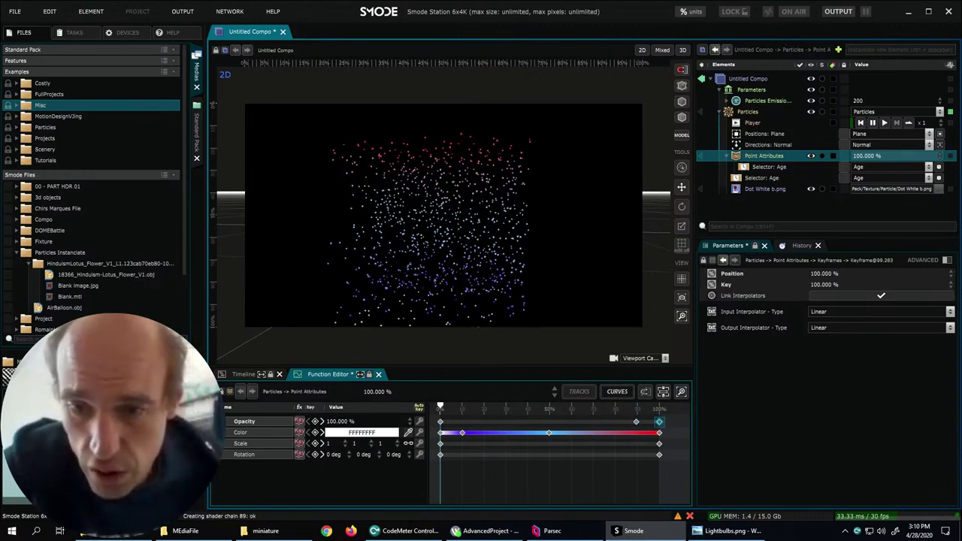
{"action": "left_click", "coordinate": [835, 284]}
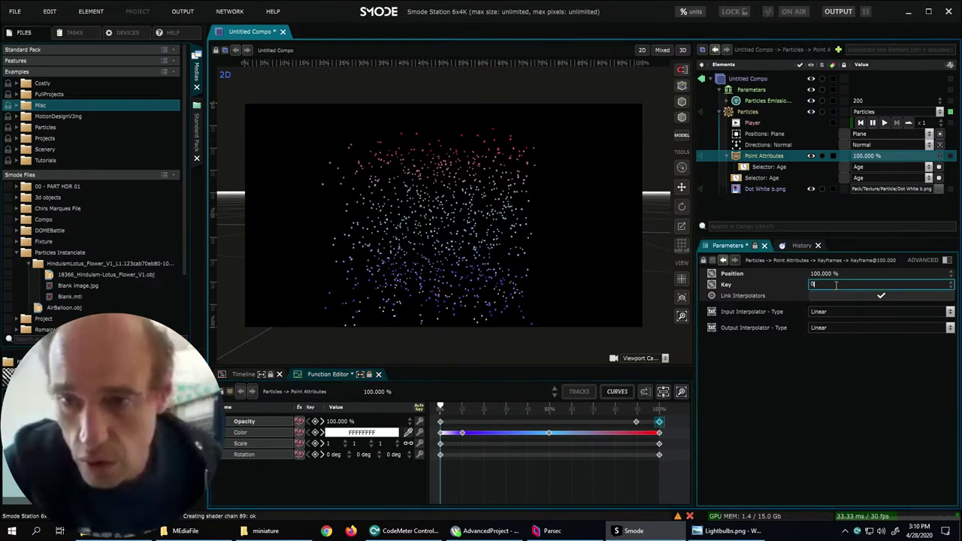
{"action": "type", "text": "0"}
{"action": "key", "text": "Return"}
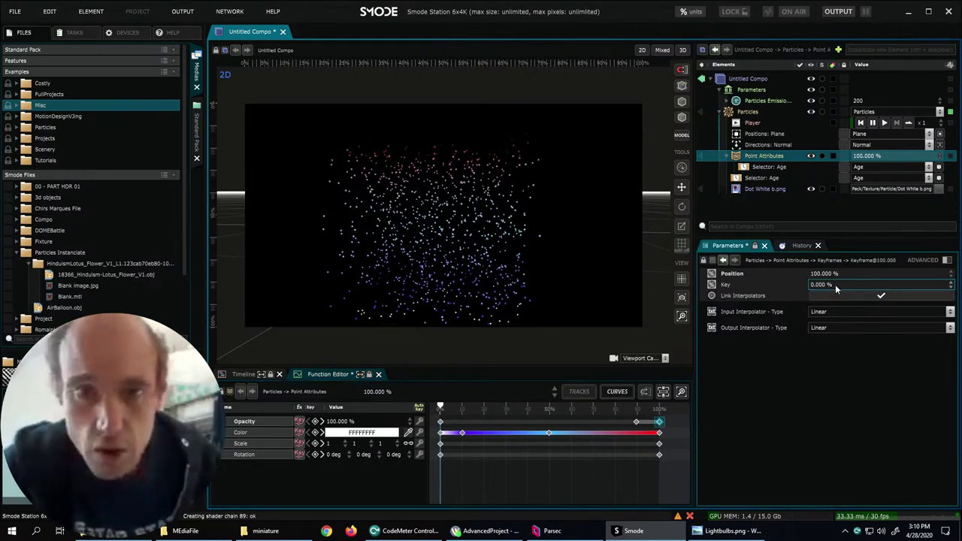
{"action": "left_click", "coordinate": [635, 422]}
{"action": "left_click_drag", "start_coordinate": [630, 427], "coordinate": [612, 427]}
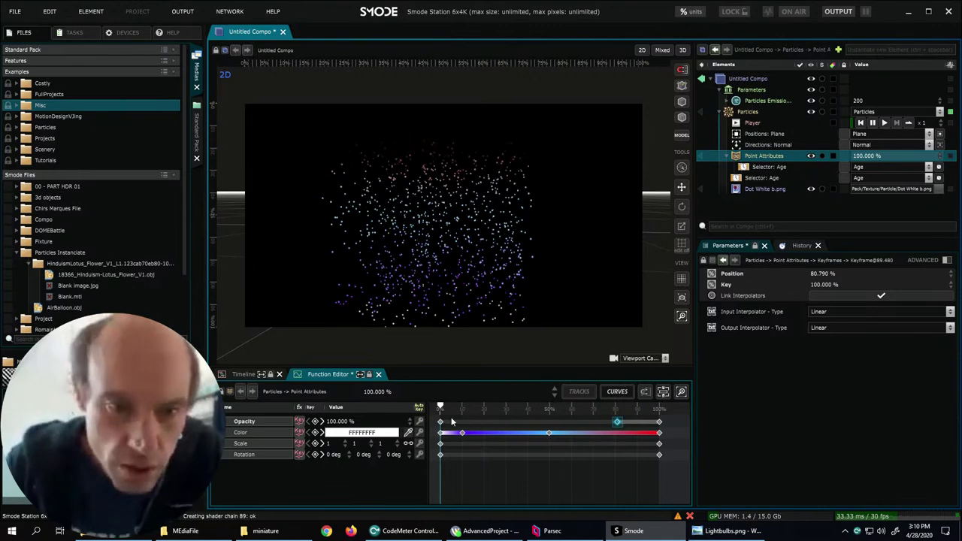
- Add a Scale key at about 82% and set the 100% Scale key to 5
{"action": "left_click", "coordinate": [440, 443]}
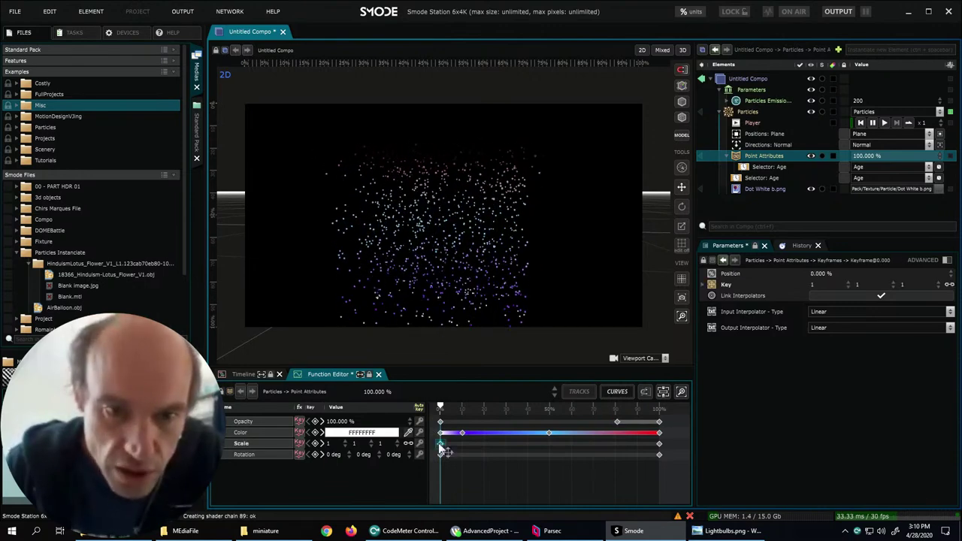
{"action": "scroll", "coordinate": [465, 303], "scroll_direction": "down", "scroll_amount": 1}
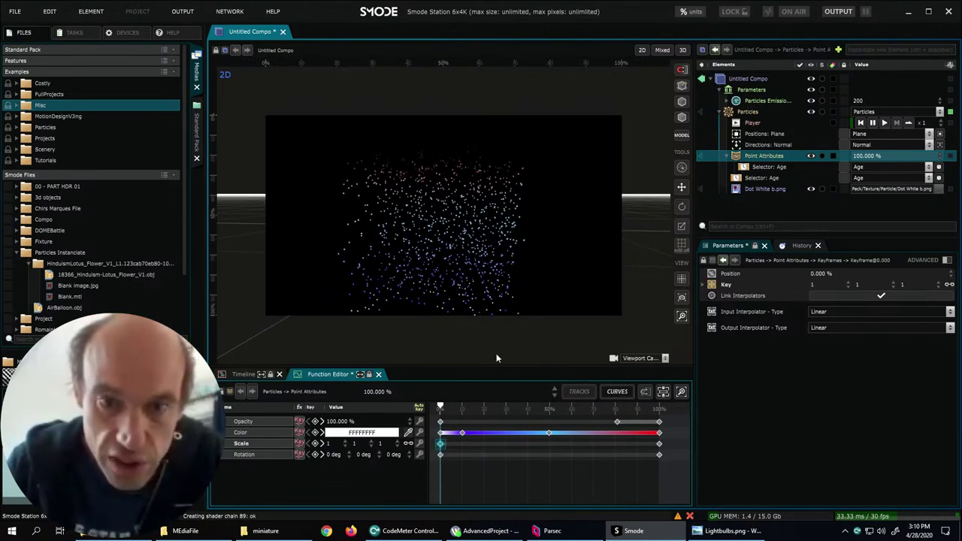
{"action": "double_click", "coordinate": [621, 443]}
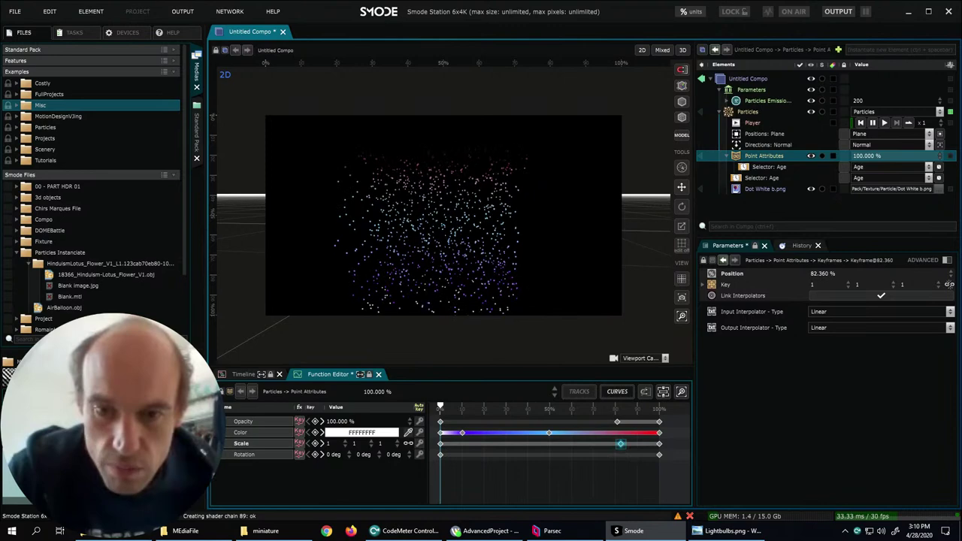
{"action": "left_click", "coordinate": [659, 445]}
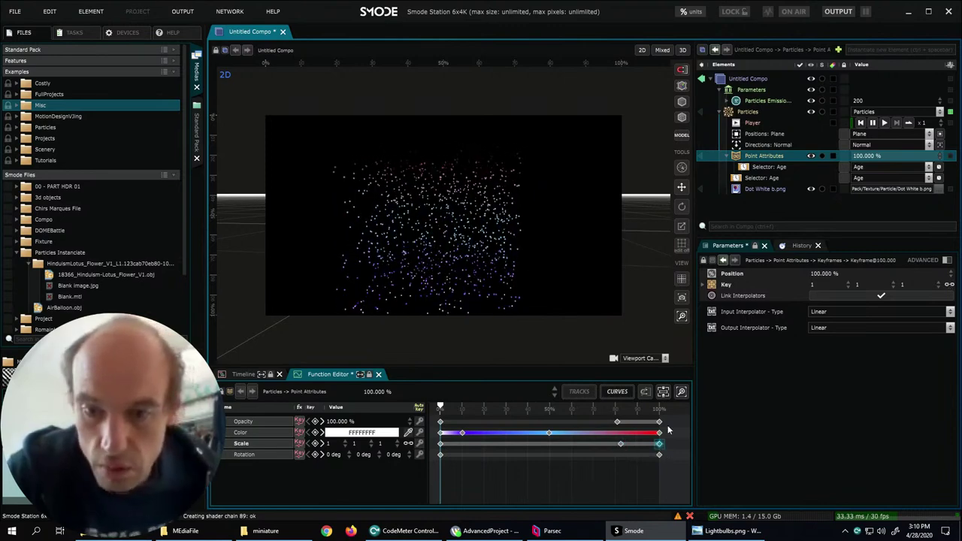
{"action": "left_click", "coordinate": [814, 284]}
{"action": "type", "text": "5"}
{"action": "key", "text": "Return"}
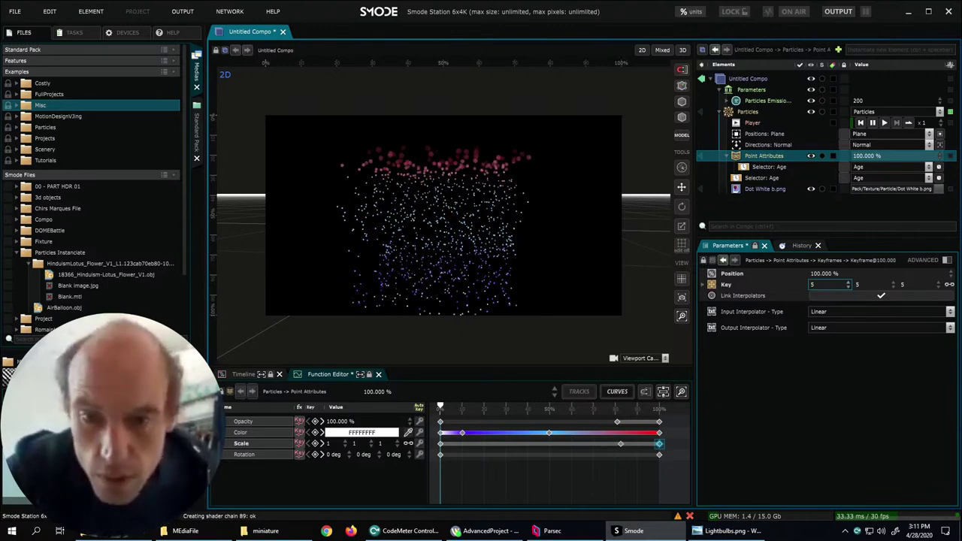
- Move the Opacity key to 58.6% and the middle Scale key to about 78%
{"action": "left_click", "coordinate": [618, 422]}
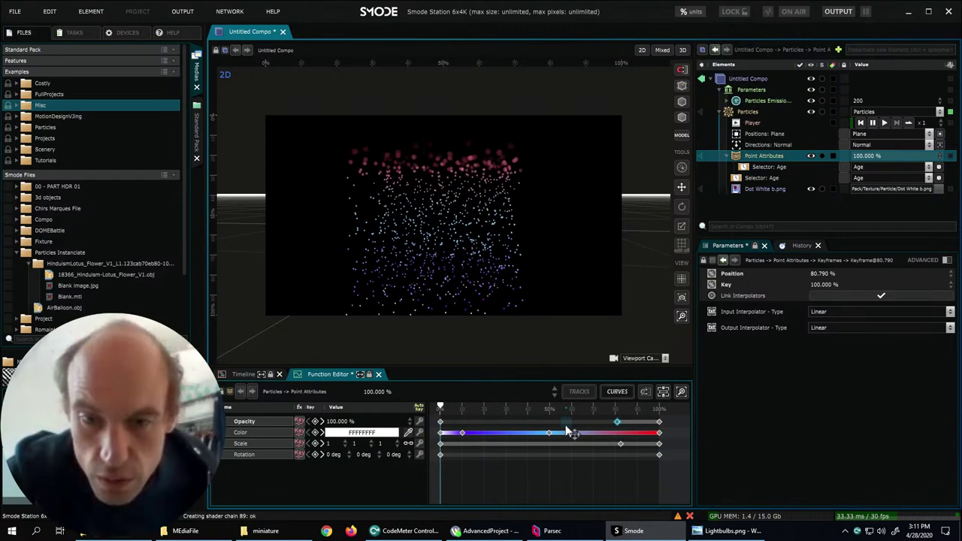
{"action": "left_click_drag", "start_coordinate": [569, 431], "coordinate": [570, 426]}
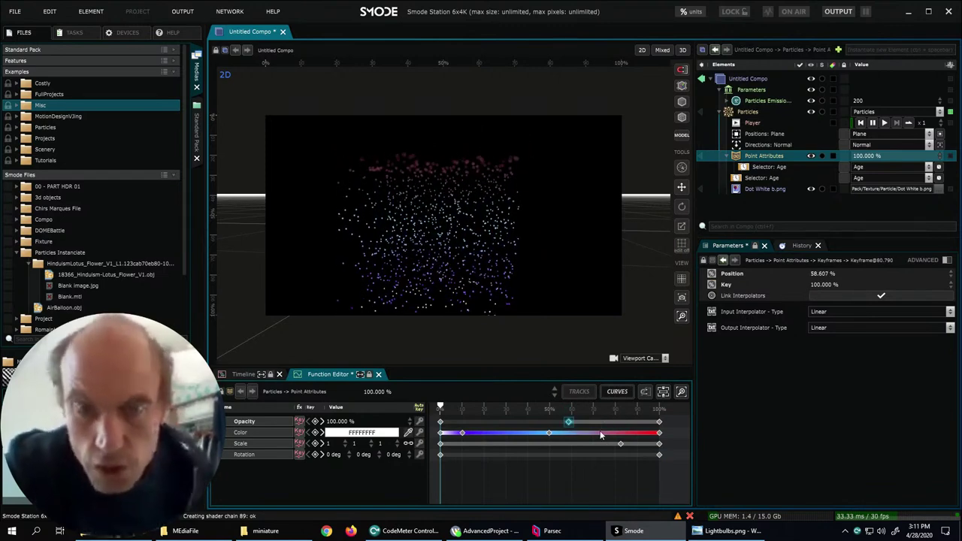
{"action": "mouse_move", "coordinate": [621, 444]}
{"action": "left_mouse_down"}
{"action": "mouse_move", "coordinate": [610, 444]}
{"action": "mouse_move", "coordinate": [620, 445]}
{"action": "left_mouse_up"}
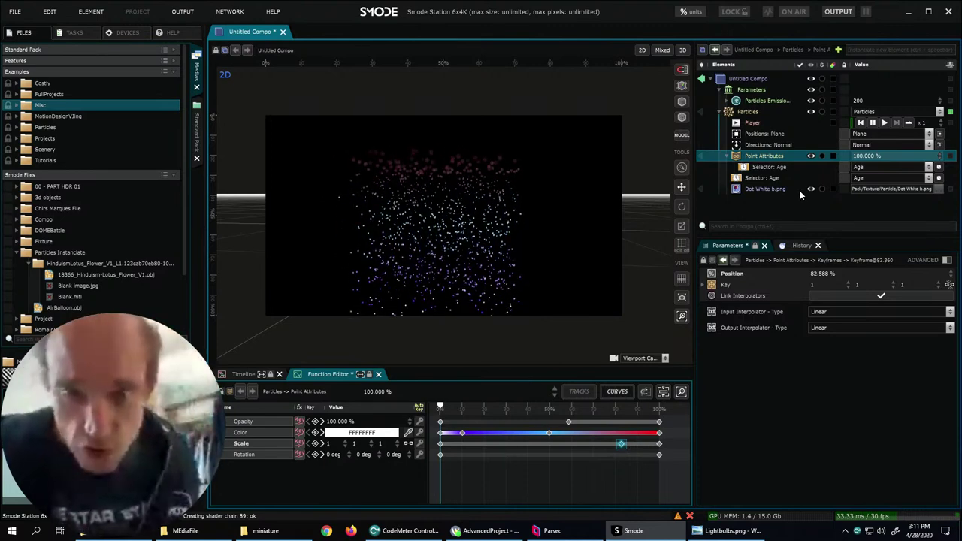
{"action": "scroll", "coordinate": [554, 203], "scroll_direction": "down", "scroll_amount": 3}
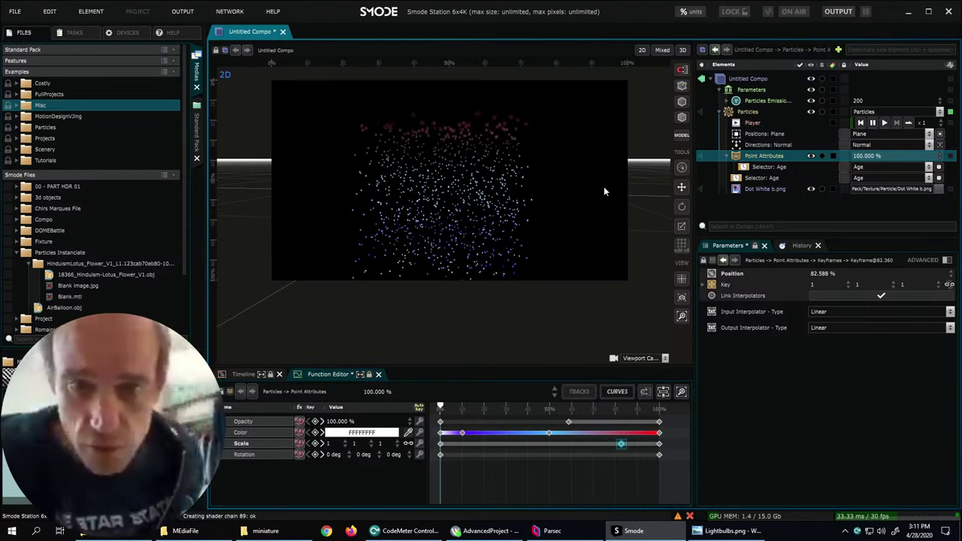
{"action": "left_click", "coordinate": [782, 167]}
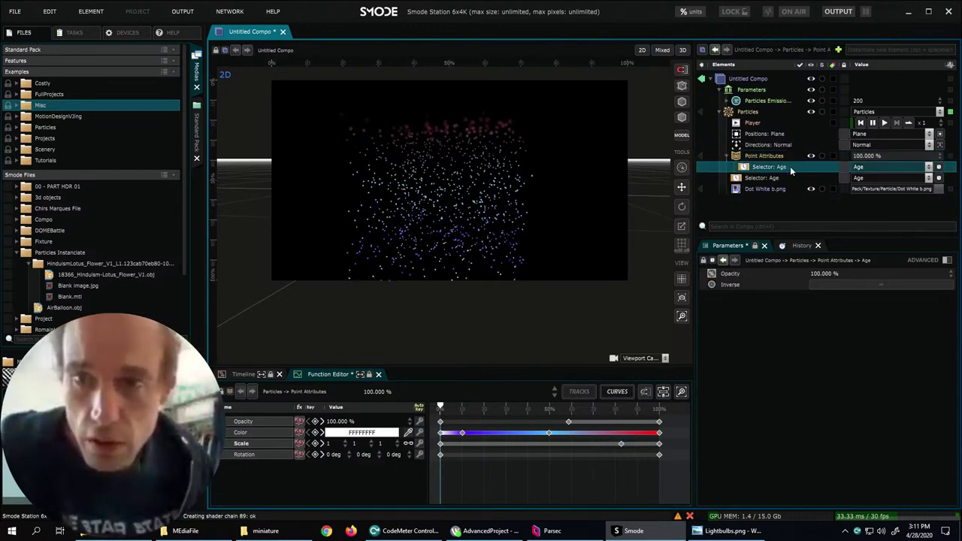
- Switch the selector to Sphere, with radius 5.07 m and Center X -1.82 m
{"action": "left_click", "coordinate": [857, 168]}
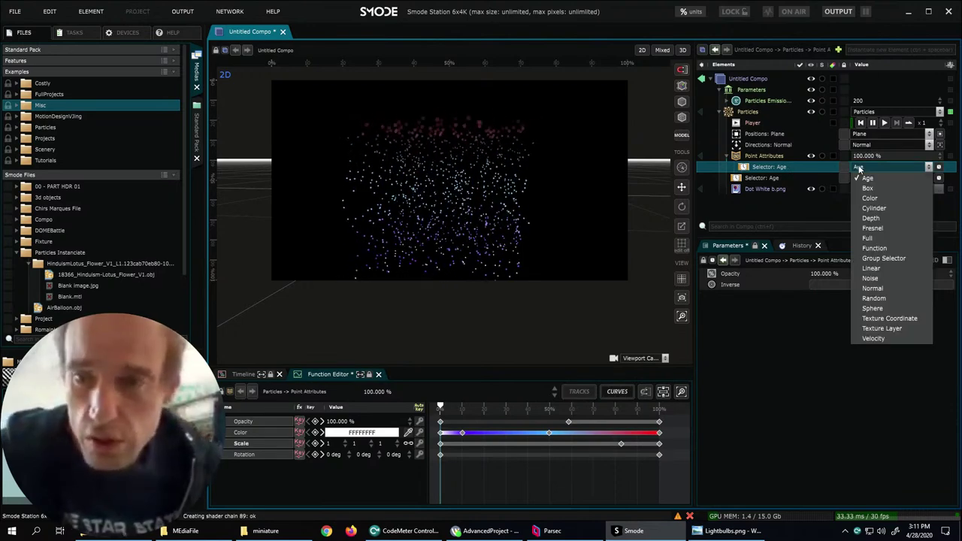
{"action": "left_click", "coordinate": [875, 309]}
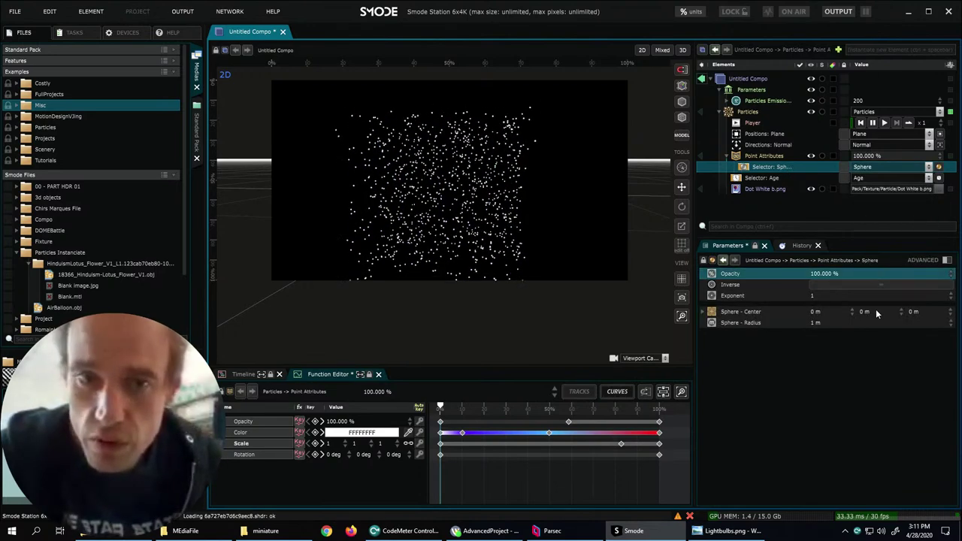
{"action": "scroll", "coordinate": [475, 173], "scroll_direction": "down", "scroll_amount": 3}
{"action": "scroll", "coordinate": [475, 172], "scroll_direction": "up", "scroll_amount": 2}
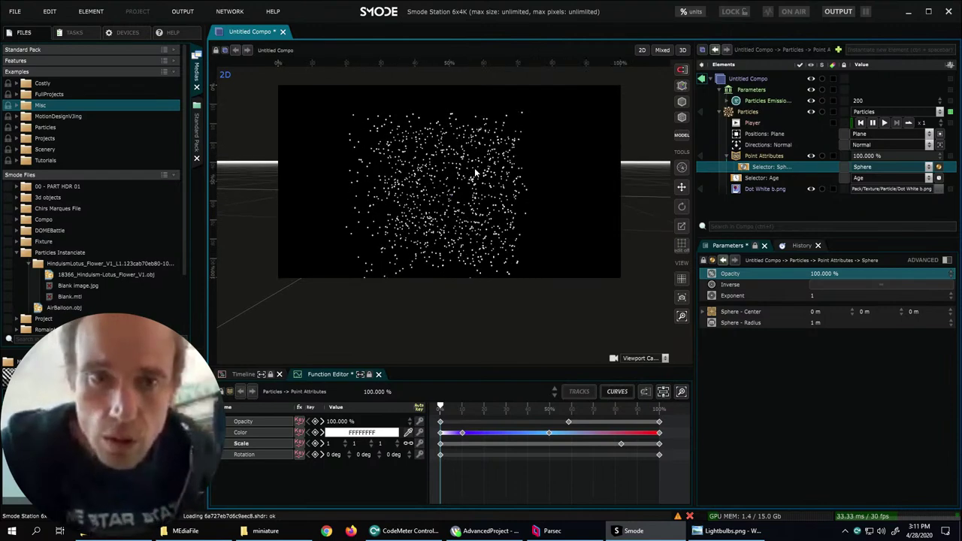
{"action": "left_click_drag", "start_coordinate": [840, 324], "coordinate": [954, 324]}
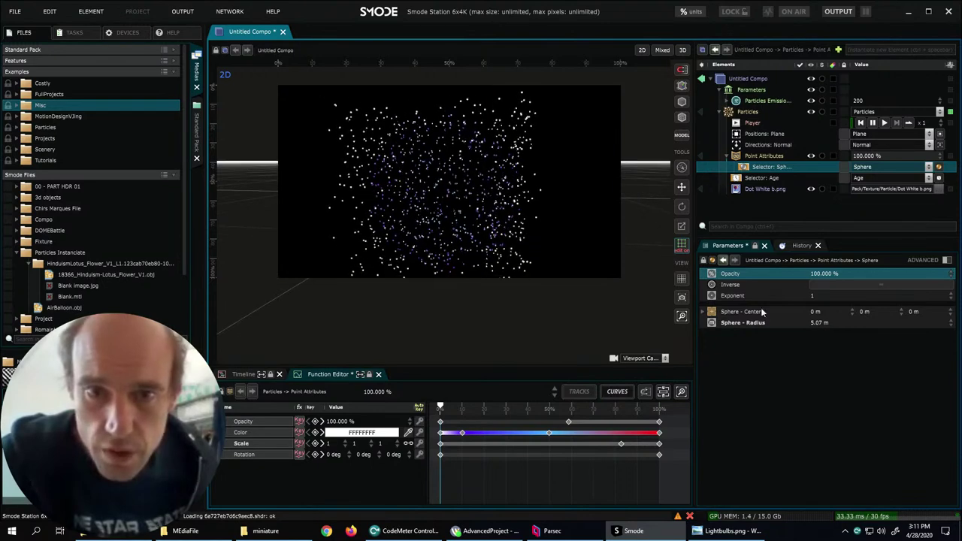
{"action": "left_click_drag", "start_coordinate": [819, 311], "coordinate": [793, 313]}
- Set the sphere Center X to 0 m and move the middle Scale keyframe to 49.2%
{"action": "double_click", "coordinate": [833, 313]}
{"action": "type", "text": "0"}
{"action": "key", "text": "Return"}
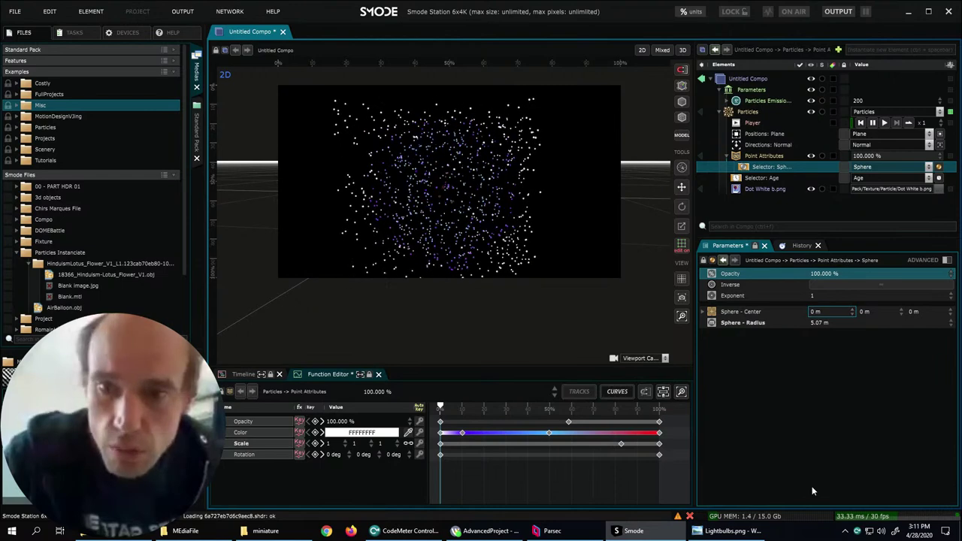
{"action": "left_click_drag", "start_coordinate": [621, 445], "coordinate": [565, 445]}
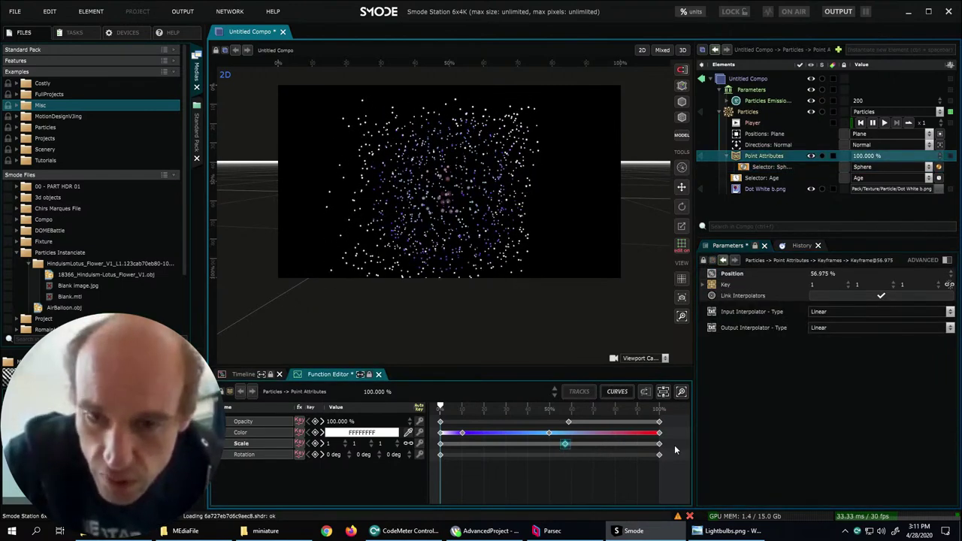
{"action": "left_click_drag", "start_coordinate": [550, 449], "coordinate": [548, 444]}
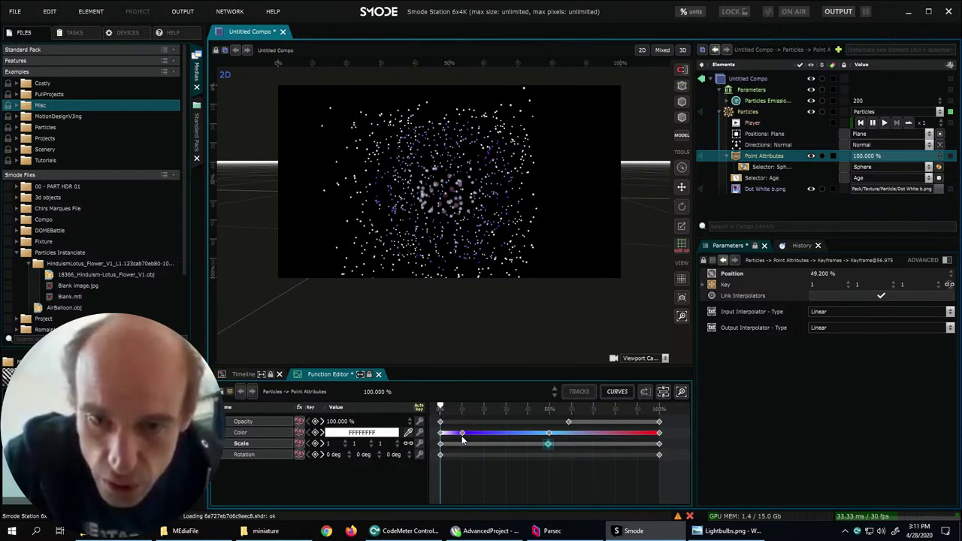
- Delete the purple colour key from the particle colour gradient
{"action": "left_click", "coordinate": [463, 434]}
{"action": "key", "text": "Delete"}
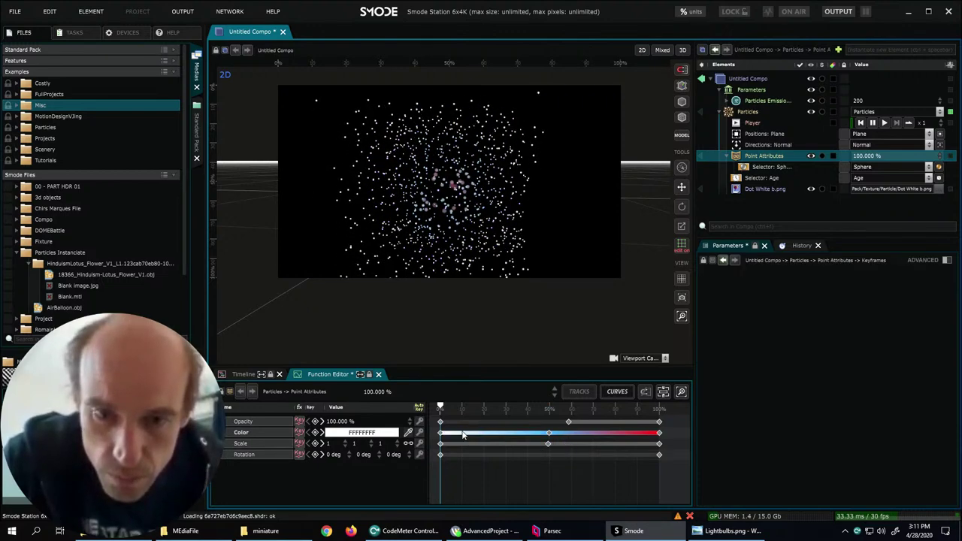
{"action": "left_click", "coordinate": [548, 434]}
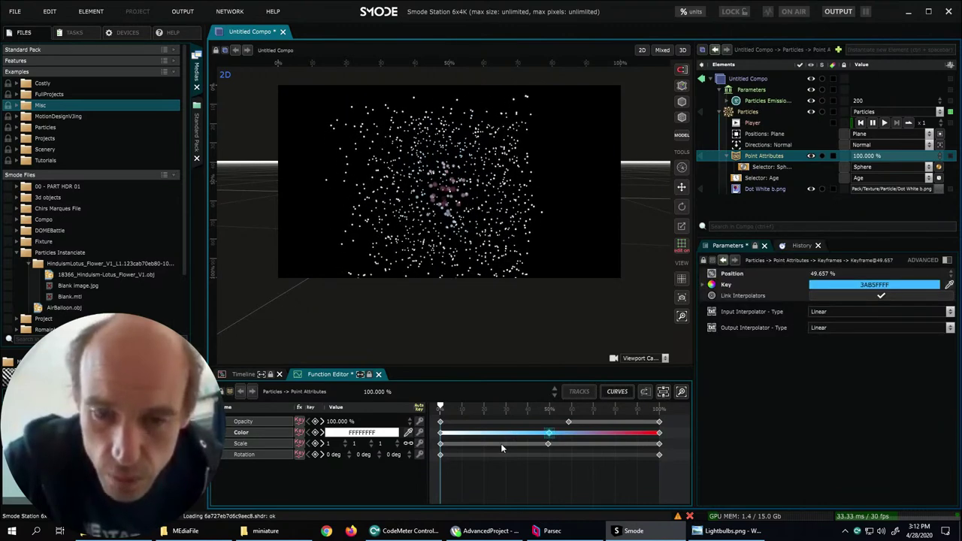
{"action": "left_click", "coordinate": [441, 434]}
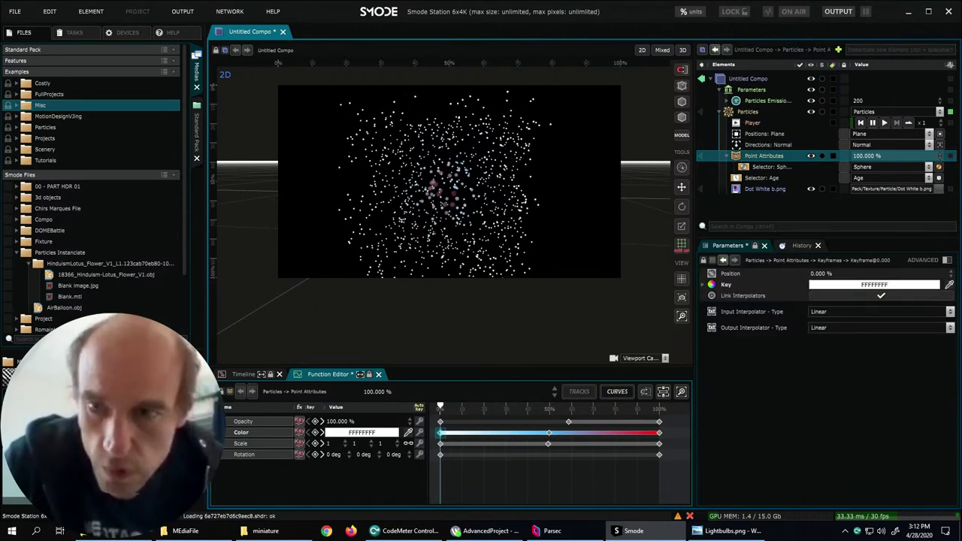
- Set the 0% colour key to dark red (4C1616FF)
{"action": "left_click", "coordinate": [868, 286]}
{"action": "left_click_drag", "start_coordinate": [860, 315], "coordinate": [806, 337]}
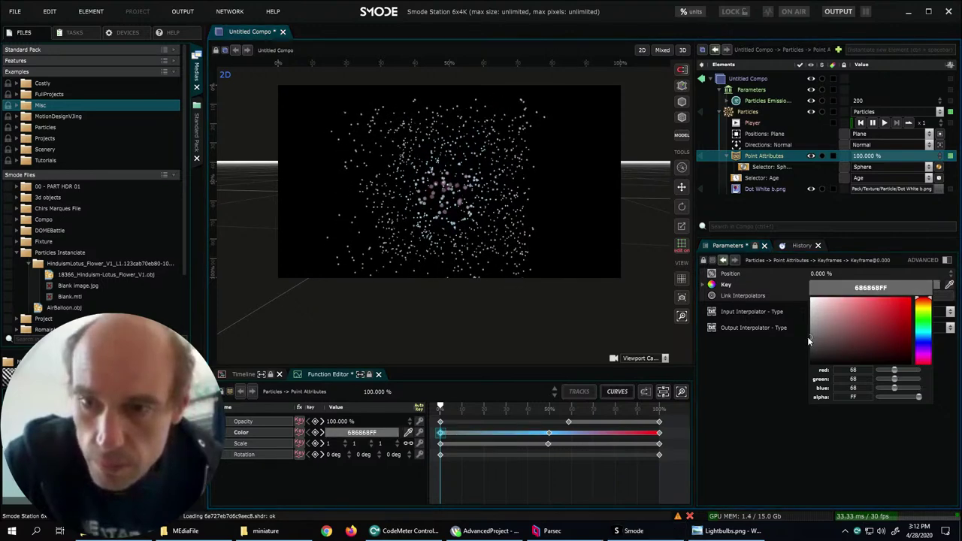
{"action": "left_click_drag", "start_coordinate": [878, 346], "coordinate": [882, 344]}
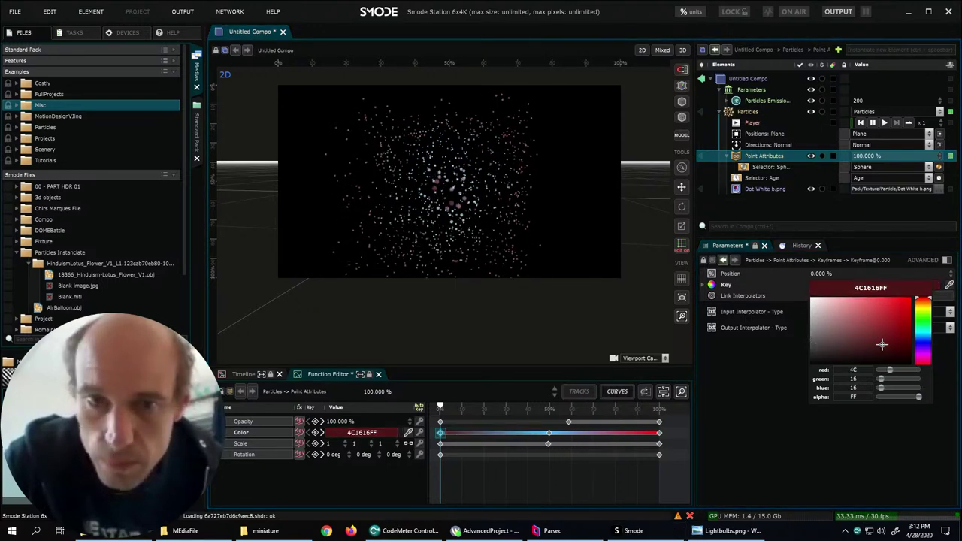
- Move the large Scale key to 66%, add keys at 82% and 100% ending at 1, then shift the middle keys to 24%
{"action": "left_click", "coordinate": [548, 445]}
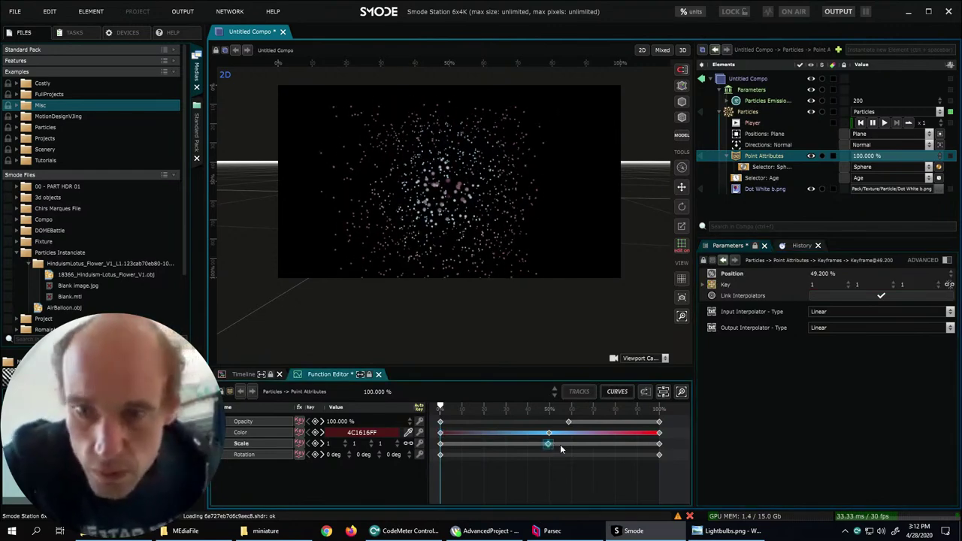
{"action": "left_click", "coordinate": [660, 444]}
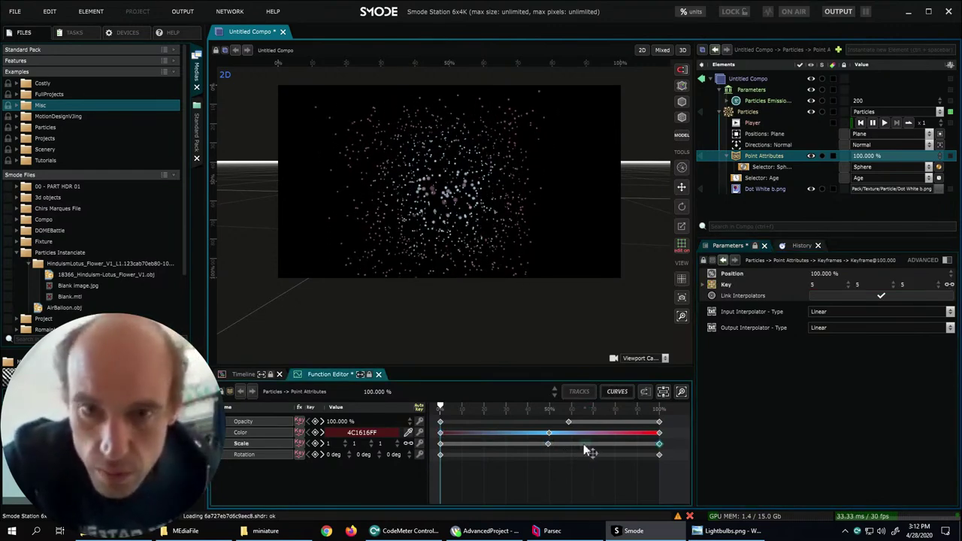
{"action": "left_click_drag", "start_coordinate": [585, 449], "coordinate": [586, 449]}
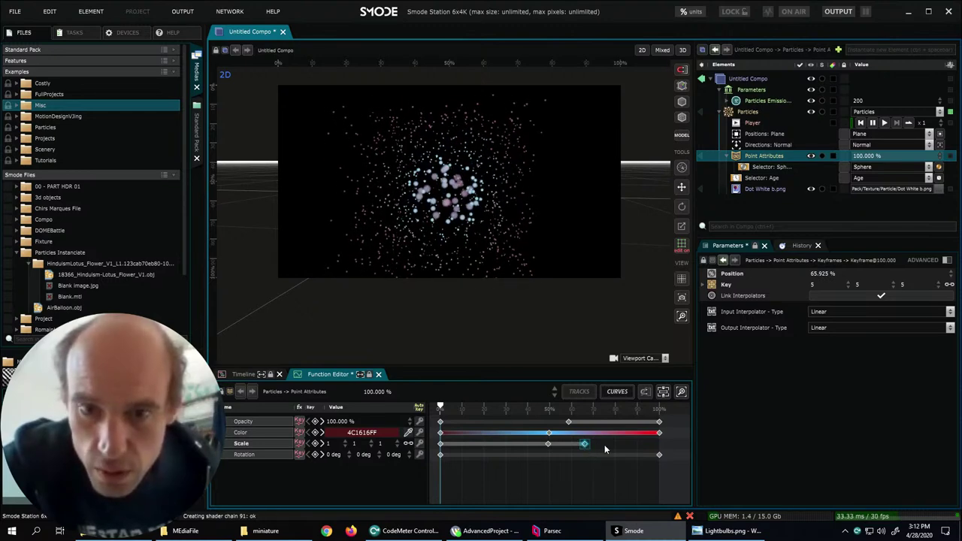
{"action": "double_click", "coordinate": [620, 444]}
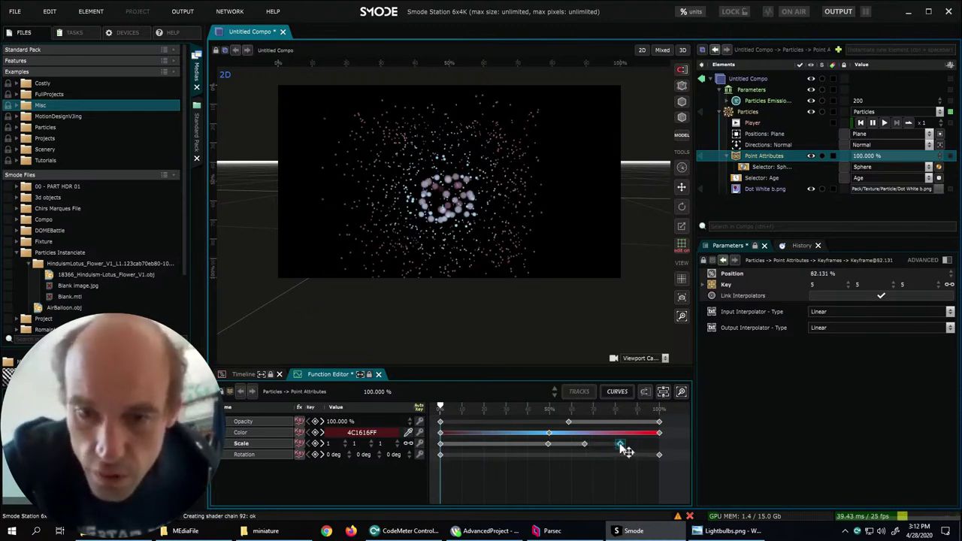
{"action": "double_click", "coordinate": [660, 445]}
{"action": "double_click", "coordinate": [839, 284]}
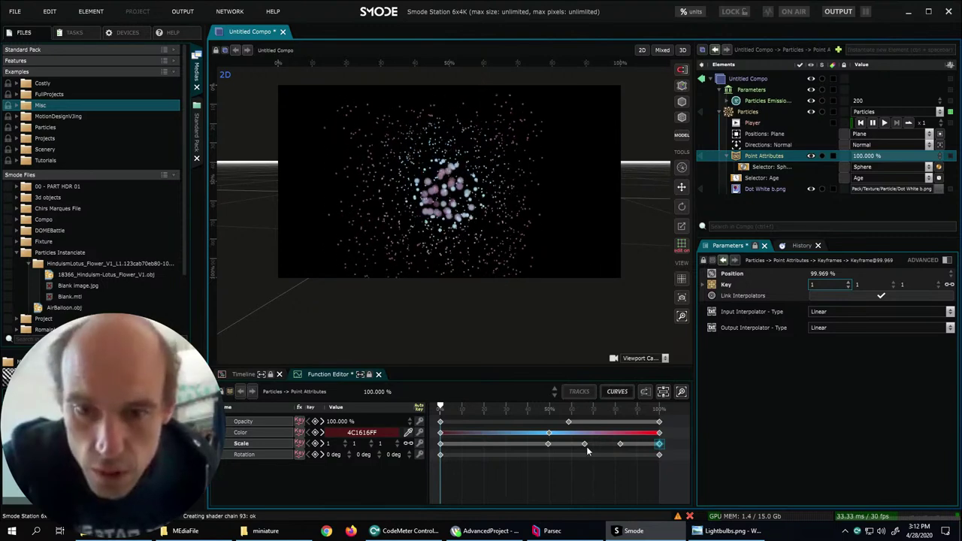
{"action": "key", "text": "Return"}
{"action": "left_click_drag", "start_coordinate": [592, 451], "coordinate": [499, 449]}
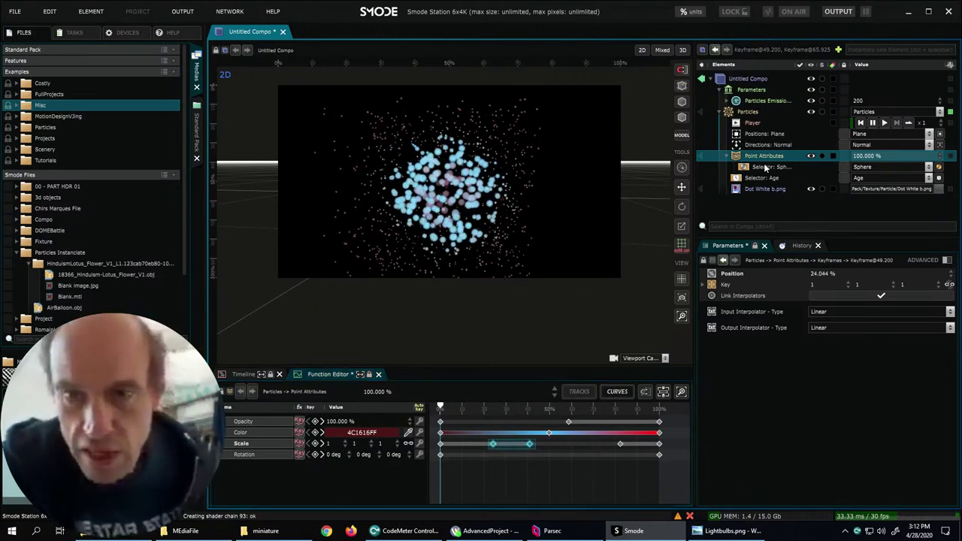
- Set the sphere mask radius to 5.42 m and its Center X to 8.29 m
{"action": "left_click", "coordinate": [771, 167]}
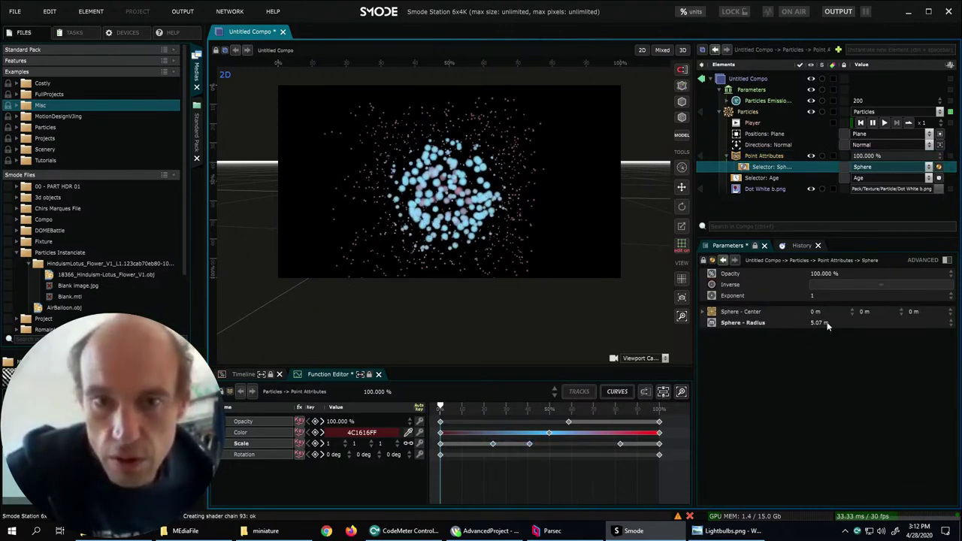
{"action": "mouse_move", "coordinate": [827, 322]}
{"action": "left_mouse_down"}
{"action": "mouse_move", "coordinate": [815, 314]}
{"action": "mouse_move", "coordinate": [830, 313]}
{"action": "left_mouse_up"}
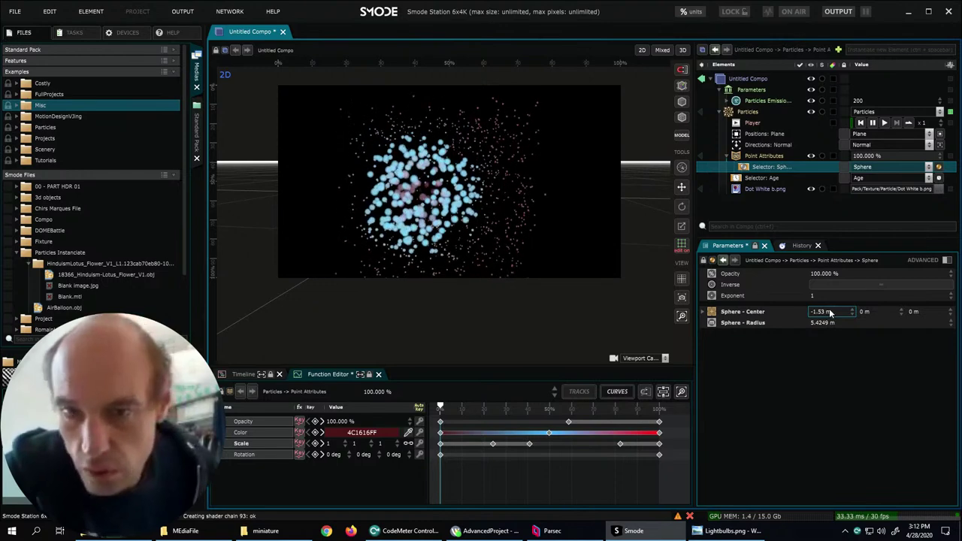
{"action": "left_click_drag", "start_coordinate": [830, 277], "coordinate": [835, 277]}
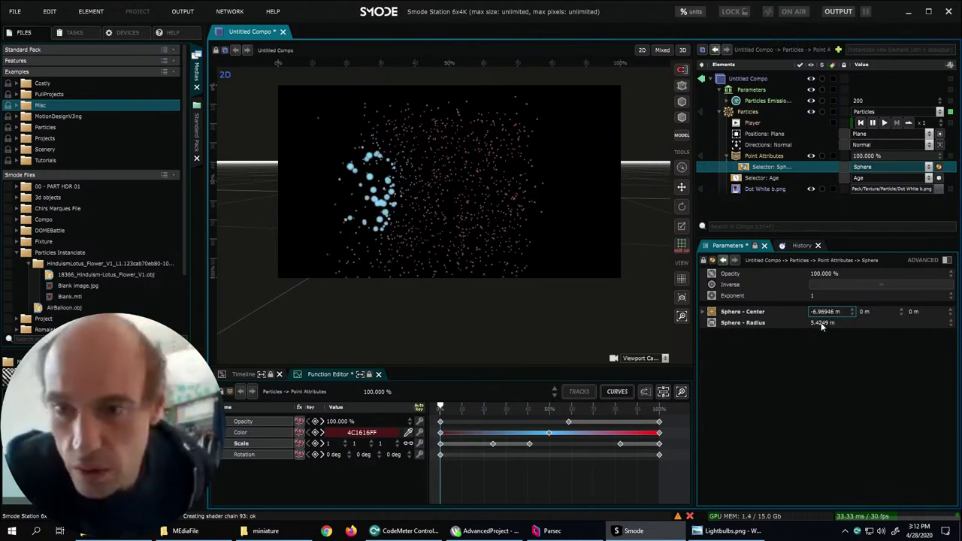
{"action": "left_click_drag", "start_coordinate": [823, 323], "coordinate": [857, 313]}
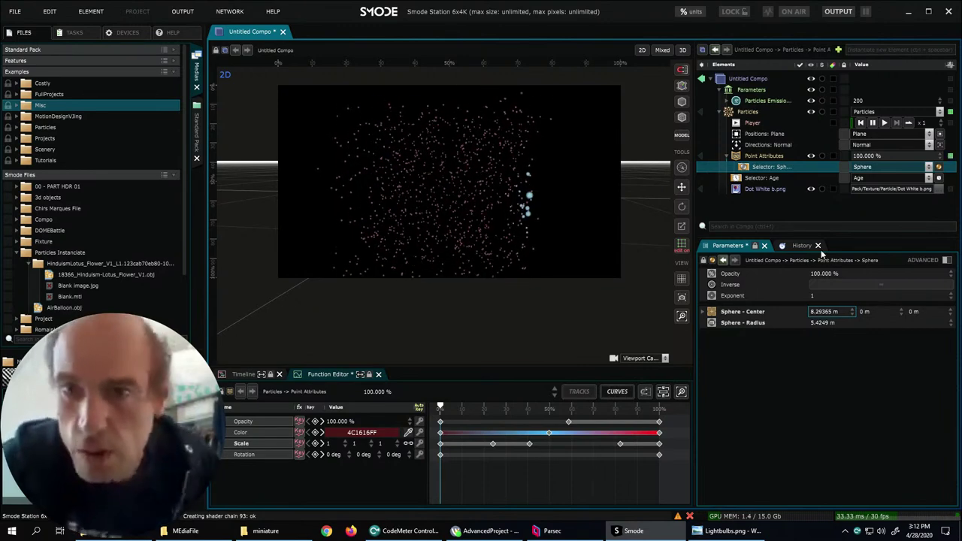
{"action": "left_click", "coordinate": [872, 167]}
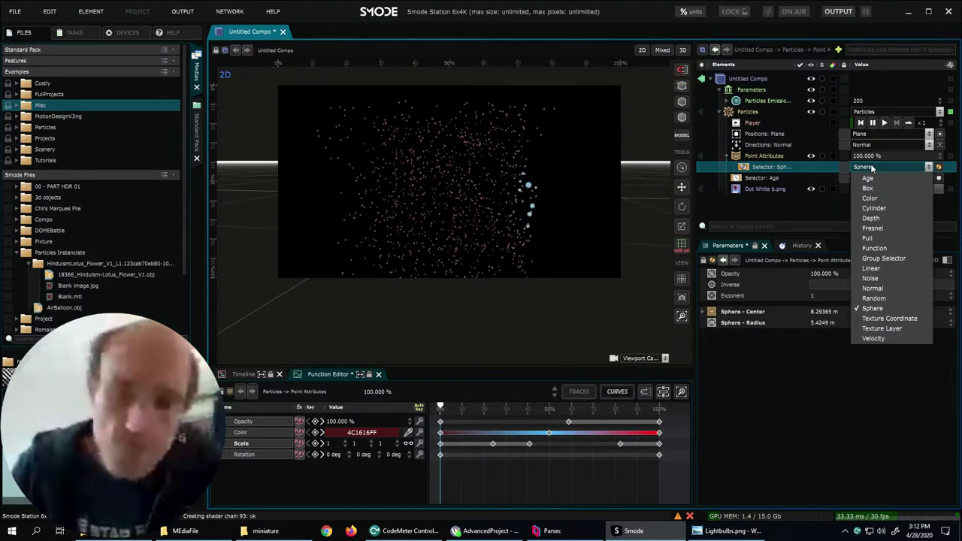
- Try a Noise selector, move the two middle Scale keys later, then settle on a Random selector
{"action": "left_click", "coordinate": [871, 279]}
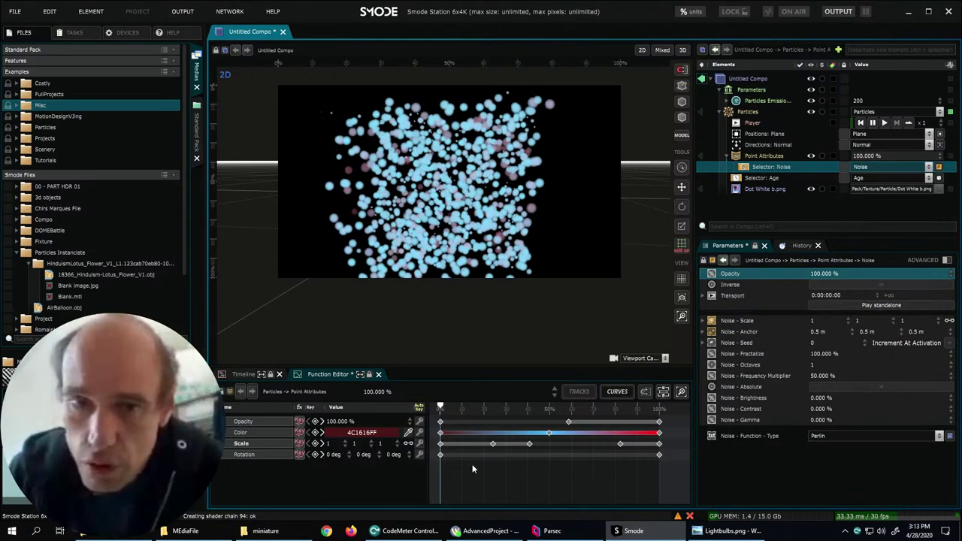
{"action": "left_click_drag", "start_coordinate": [486, 437], "coordinate": [577, 454]}
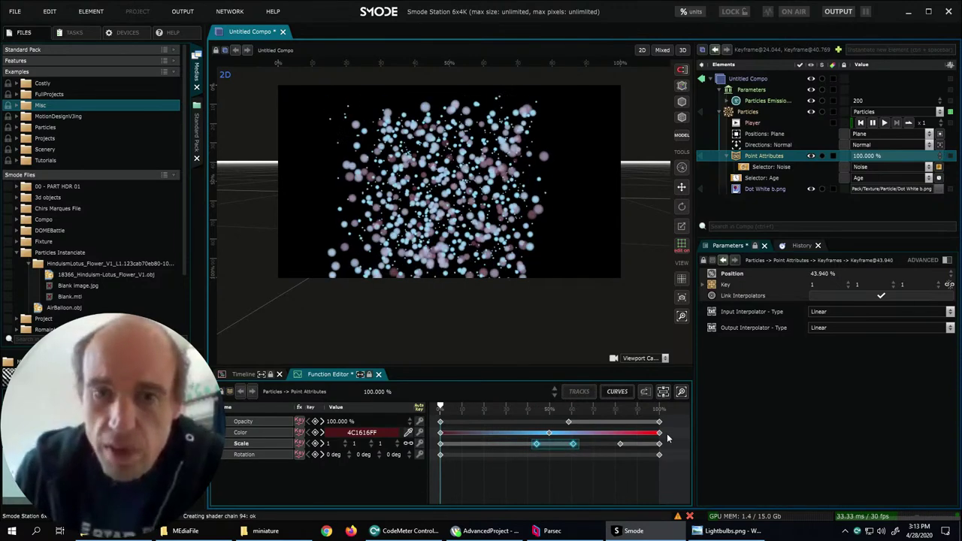
{"action": "left_click", "coordinate": [876, 164]}
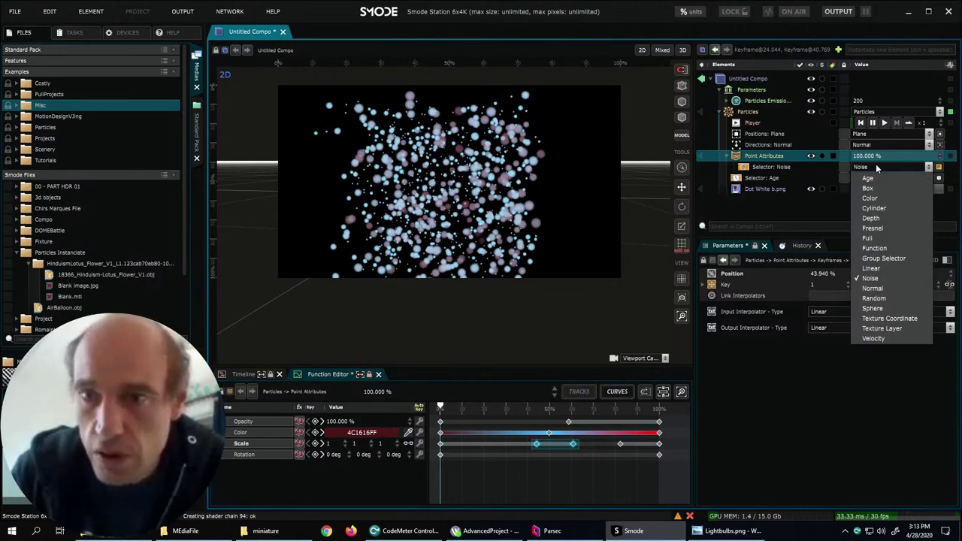
{"action": "left_click", "coordinate": [884, 298]}
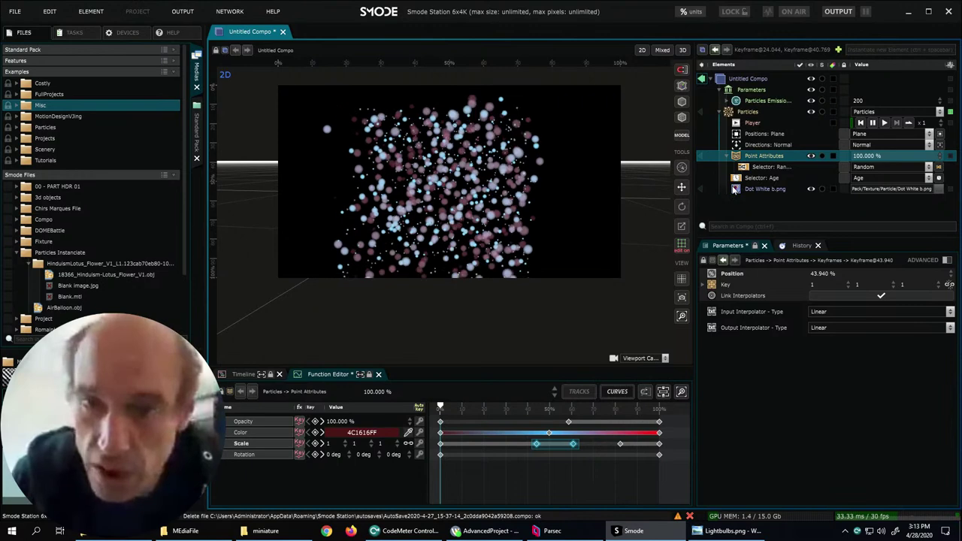
- Add an Exposure modifier to the particle attributes
{"action": "right_click", "coordinate": [744, 113]}
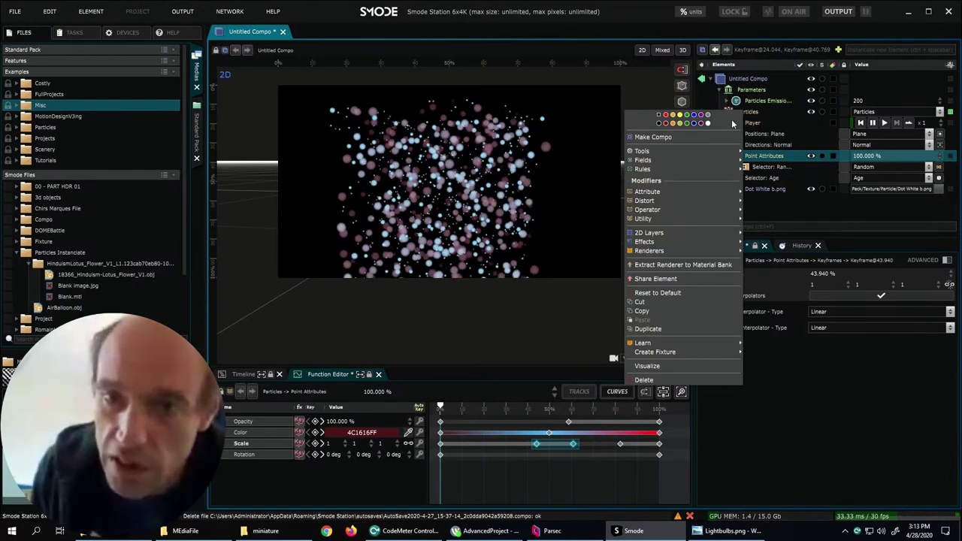
{"action": "mouse_move", "coordinate": [645, 194]}
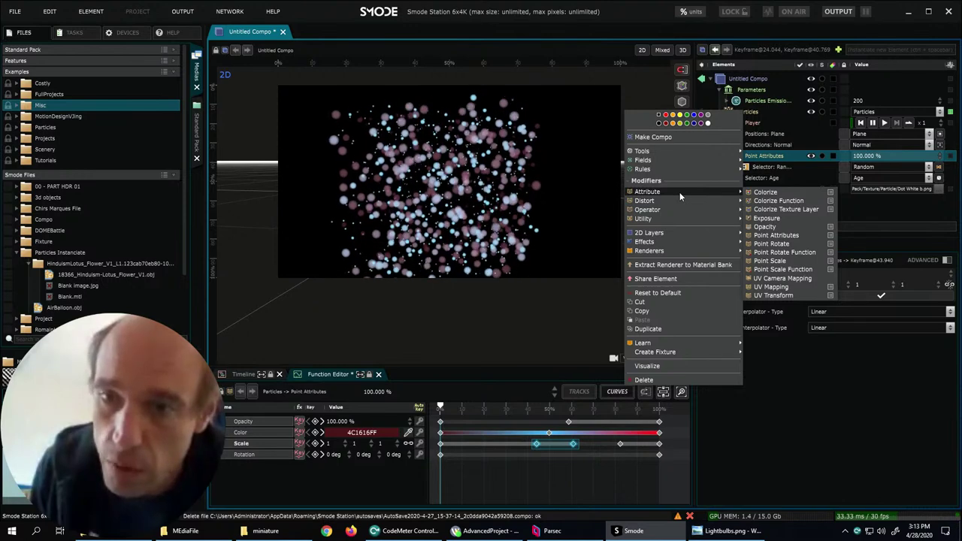
{"action": "left_click", "coordinate": [770, 218]}
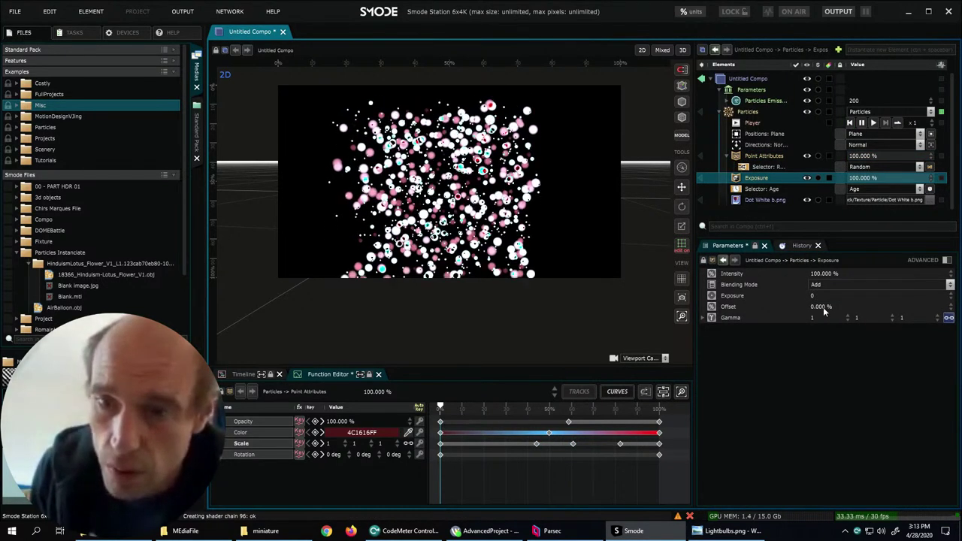
- Set the compo's Pixel Type to HDR 32bits
{"action": "left_click", "coordinate": [749, 79]}
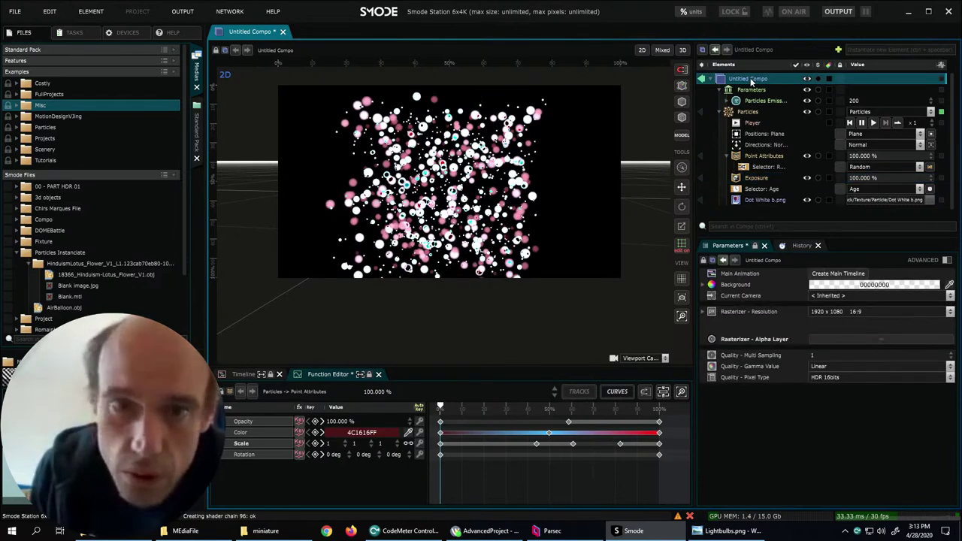
{"action": "left_click", "coordinate": [849, 376]}
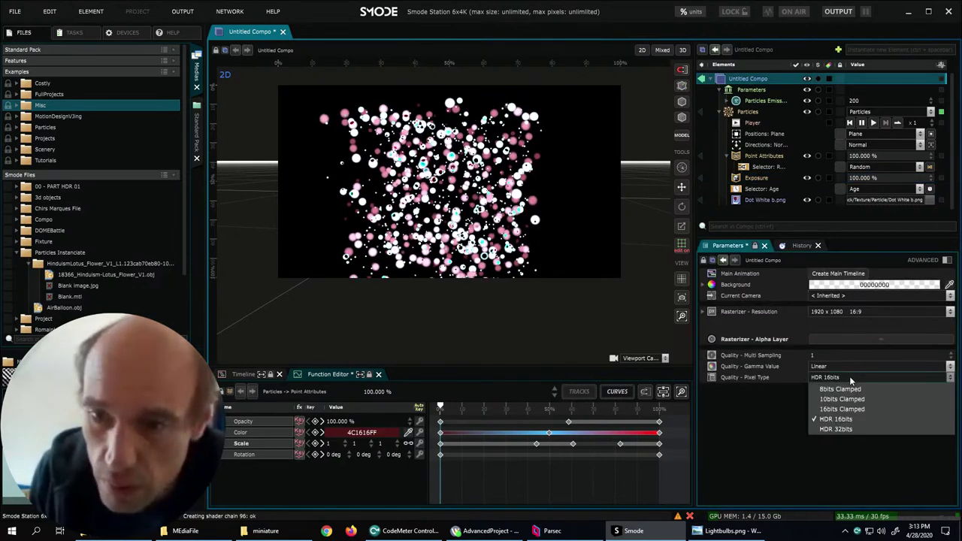
{"action": "left_click", "coordinate": [830, 429]}
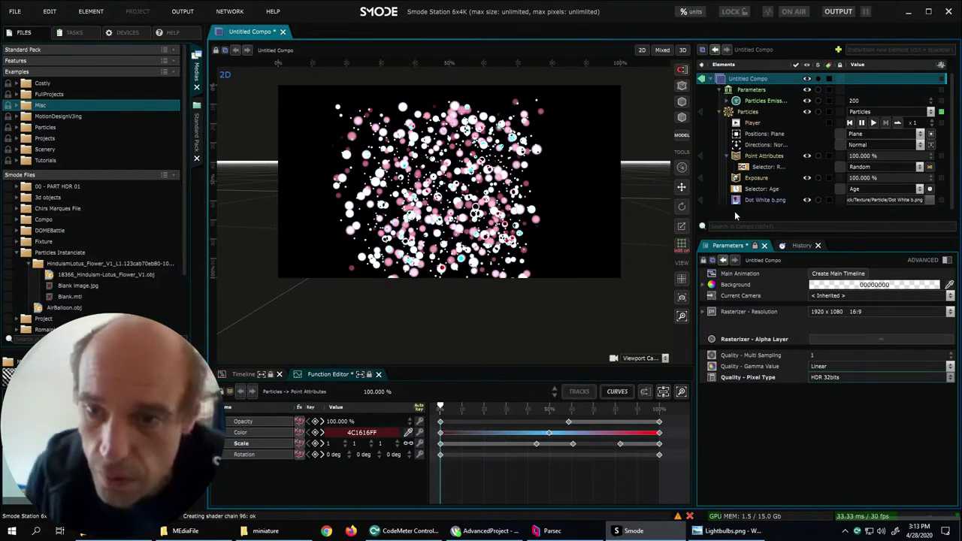
- Set the Exposure modifier to -6.12
{"action": "left_click", "coordinate": [756, 178]}
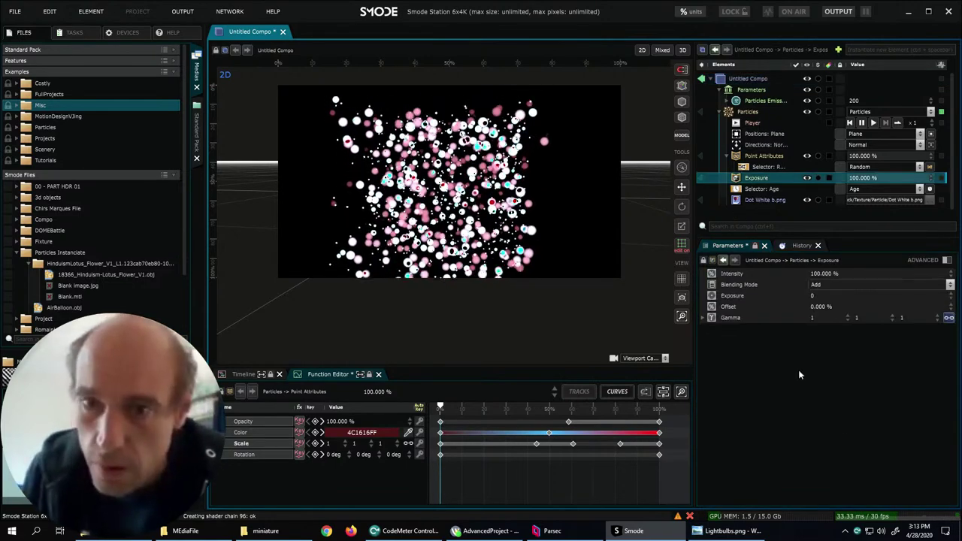
{"action": "left_click", "coordinate": [822, 296]}
{"action": "type", "text": "-6.12"}
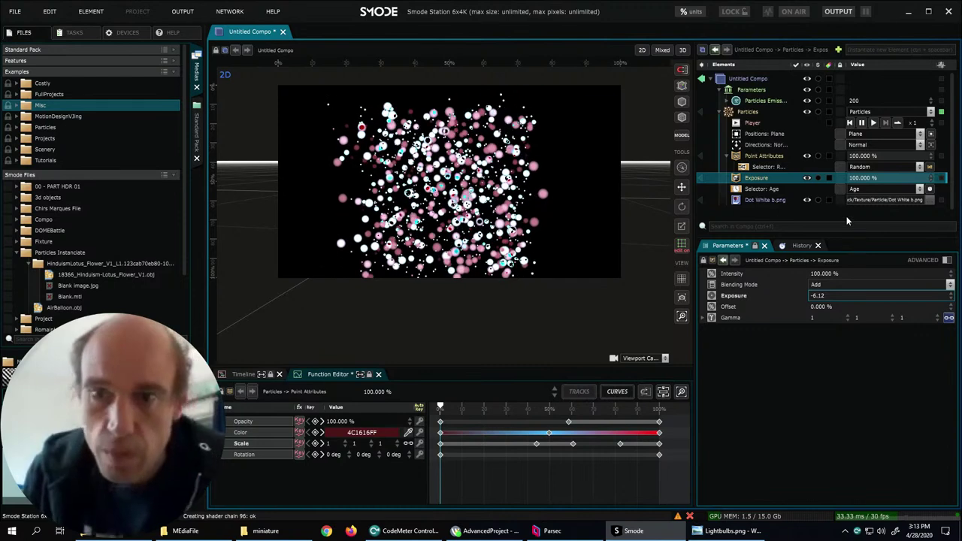
{"action": "key", "text": "Return"}
{"action": "left_click", "coordinate": [783, 168]}
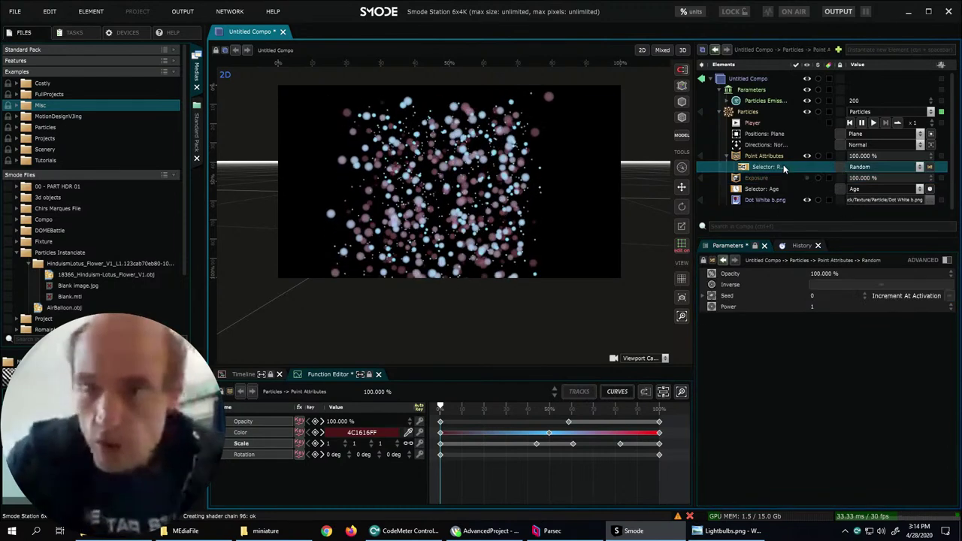
- Switch the Point Attributes selector to Velocity, with maximum velocity 5.8
{"action": "left_click", "coordinate": [872, 168]}
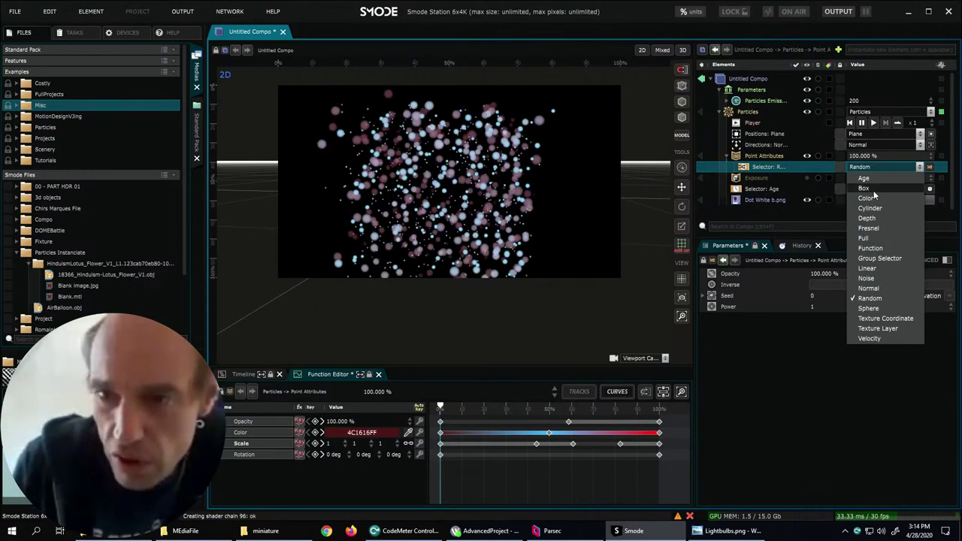
{"action": "left_click", "coordinate": [870, 338]}
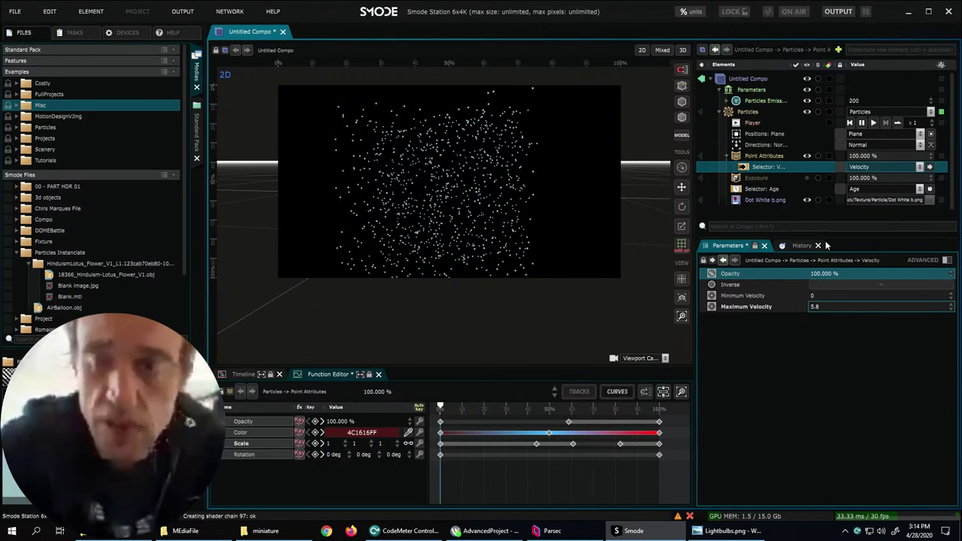
- Add a Gravity field to the particles with Force Y set to -1
{"action": "right_click", "coordinate": [749, 111]}
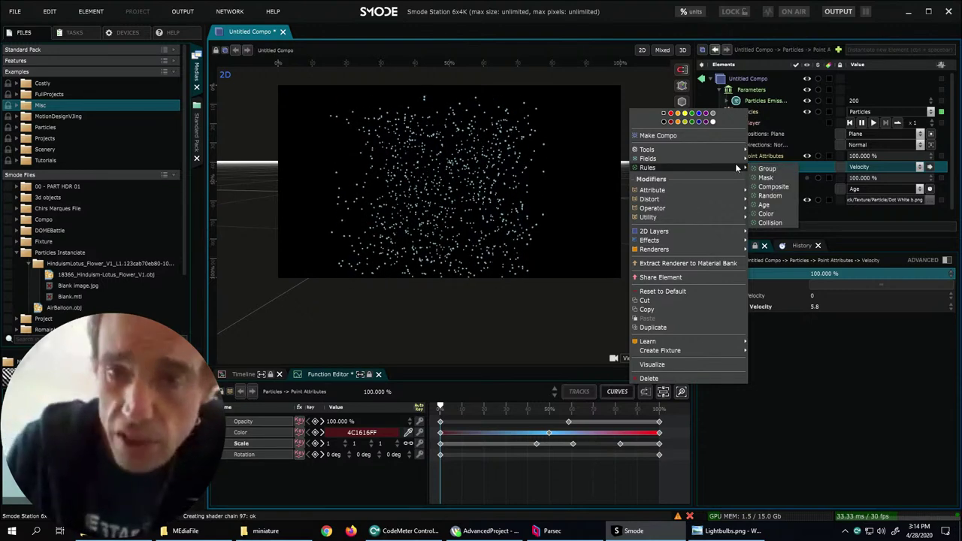
{"action": "mouse_move", "coordinate": [658, 160]}
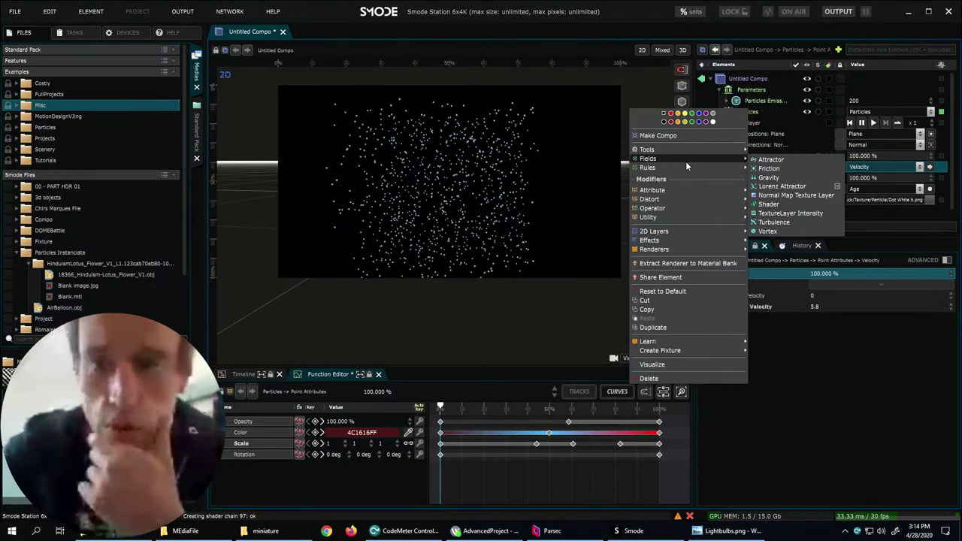
{"action": "left_click", "coordinate": [768, 178]}
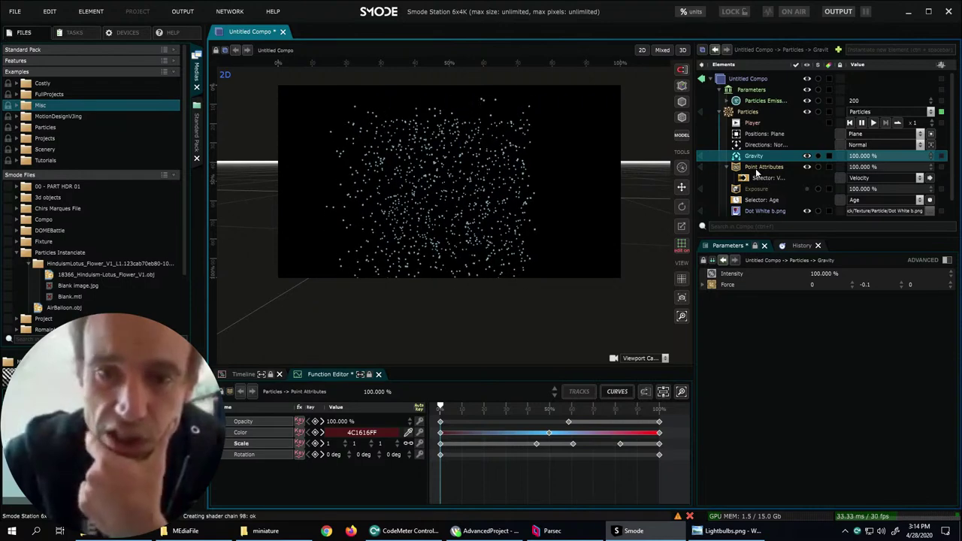
{"action": "double_click", "coordinate": [878, 286]}
{"action": "type", "text": "-1"}
{"action": "key", "text": "Return"}
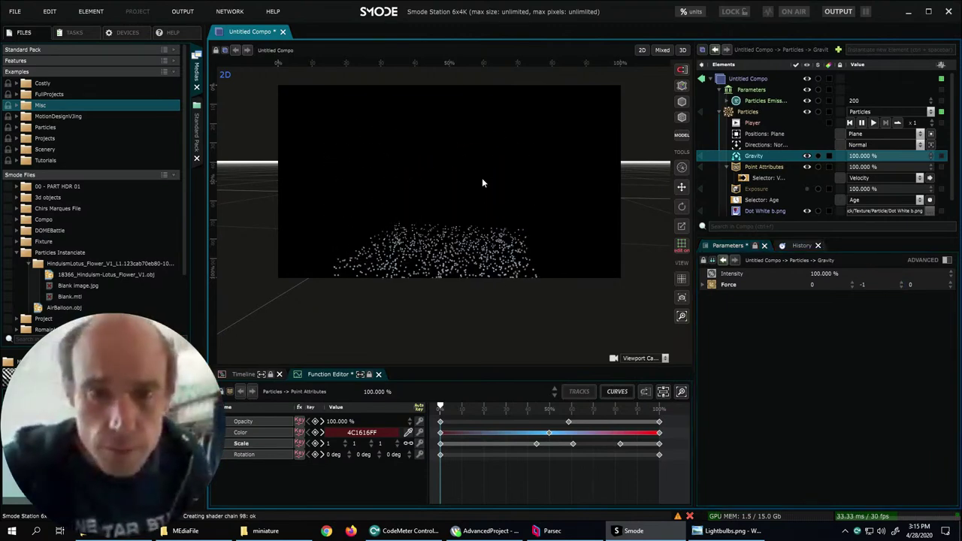
- Zoom the 2D viewport and drag the Files panel splitter to the right
{"action": "scroll", "coordinate": [482, 177], "scroll_direction": "down", "scroll_amount": 1}
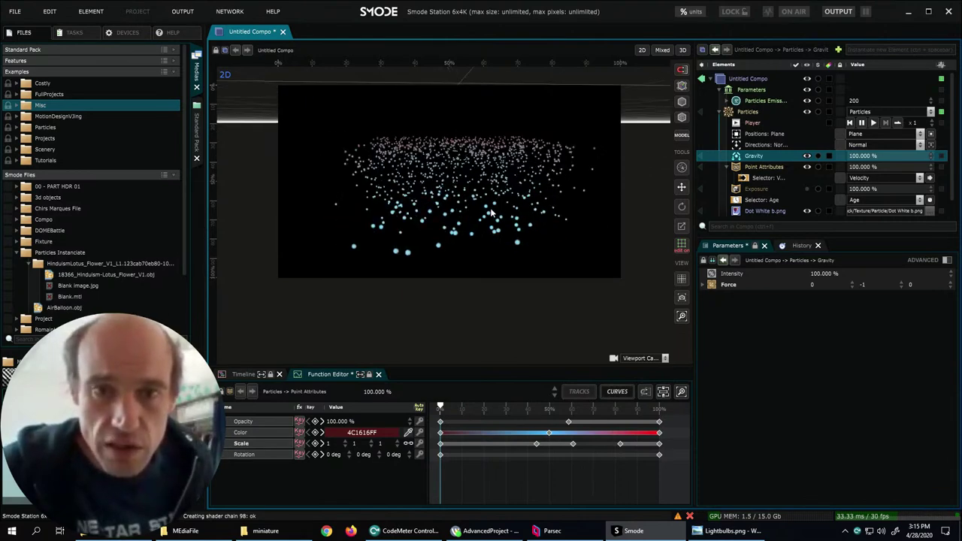
{"action": "scroll", "coordinate": [607, 262], "scroll_direction": "up", "scroll_amount": 2}
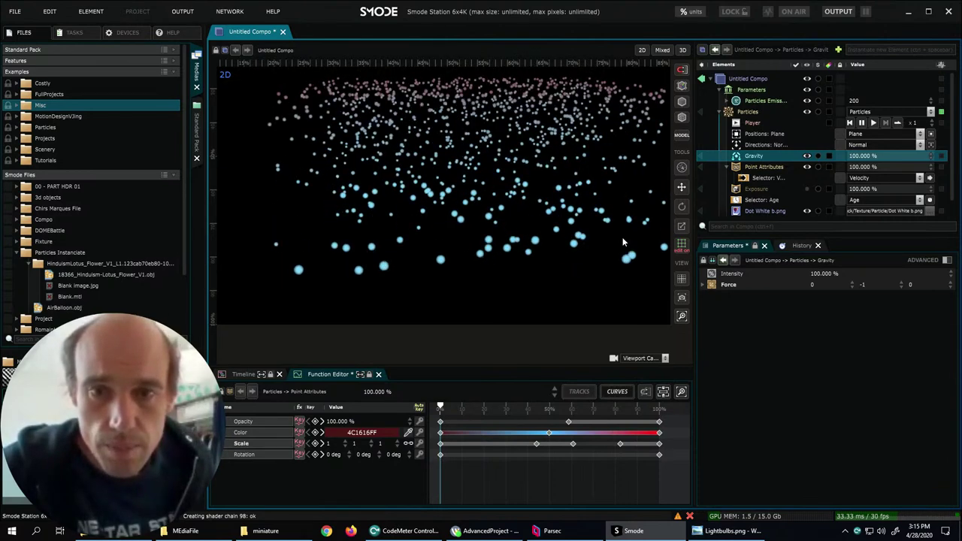
{"action": "scroll", "coordinate": [277, 302], "scroll_direction": "down", "scroll_amount": 1}
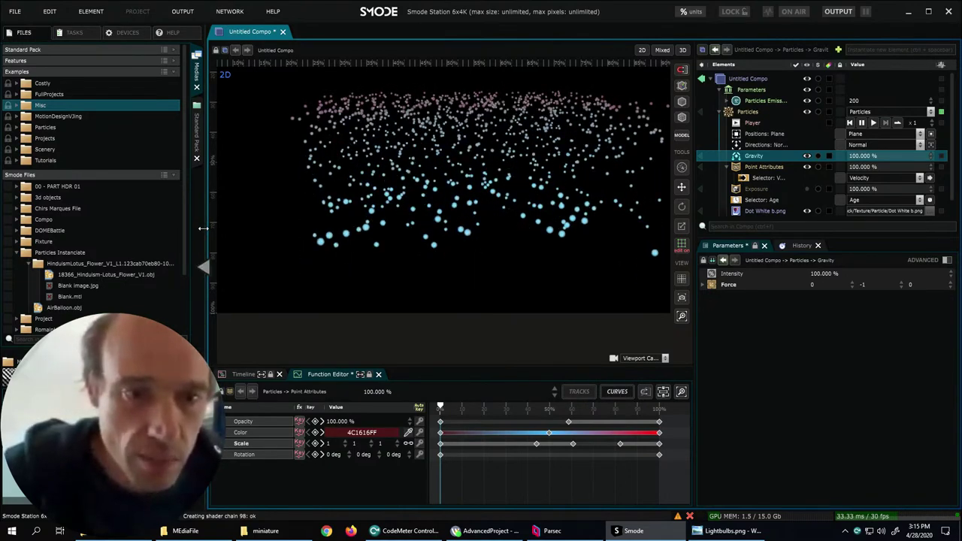
{"action": "left_click_drag", "start_coordinate": [203, 228], "coordinate": [319, 260]}
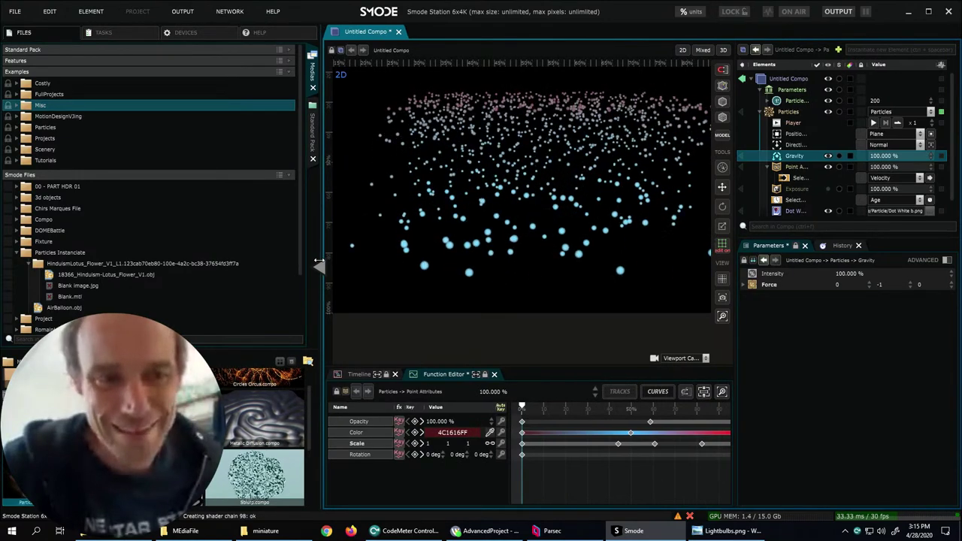
- Collapse the Files panel to enlarge the viewport and set Gravity Force Y to -0.5
{"action": "left_click", "coordinate": [319, 266]}
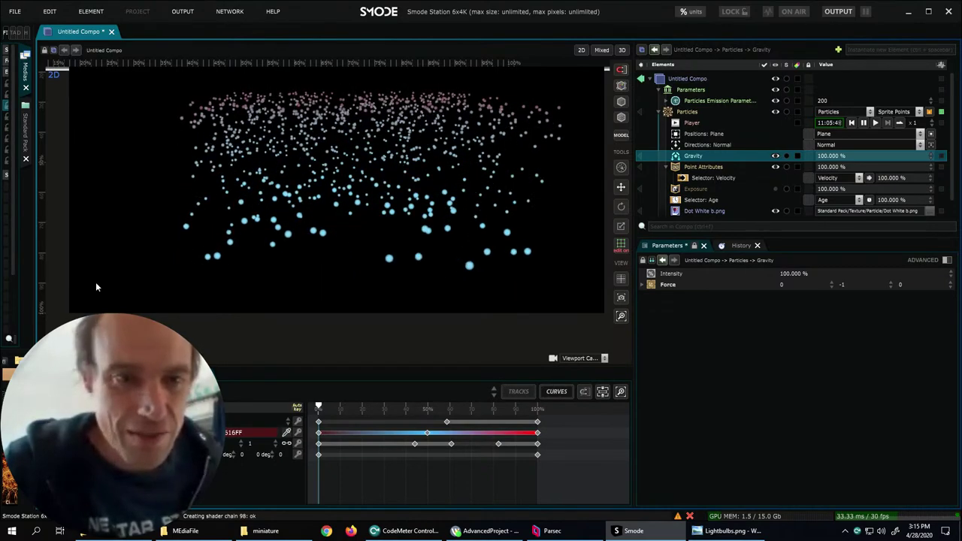
{"action": "left_click", "coordinate": [622, 301]}
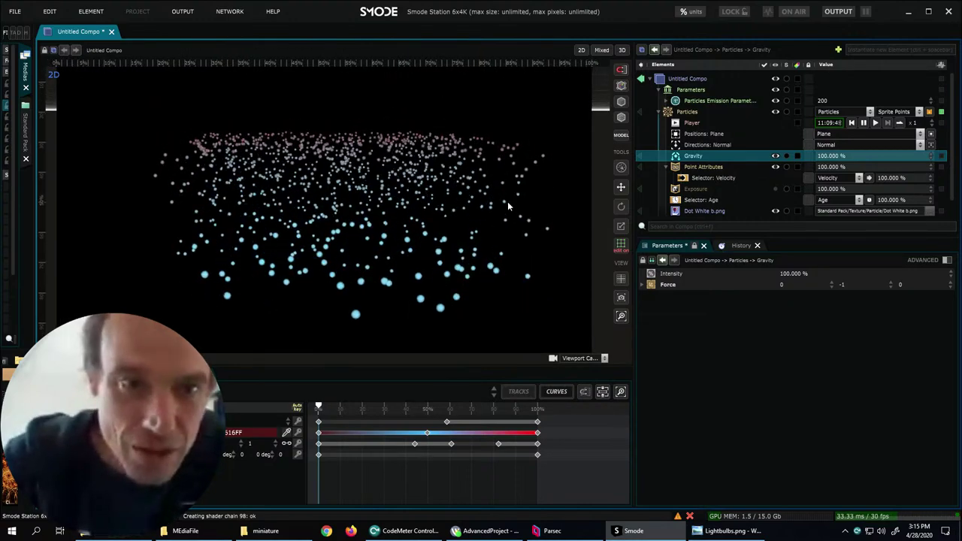
{"action": "double_click", "coordinate": [864, 285]}
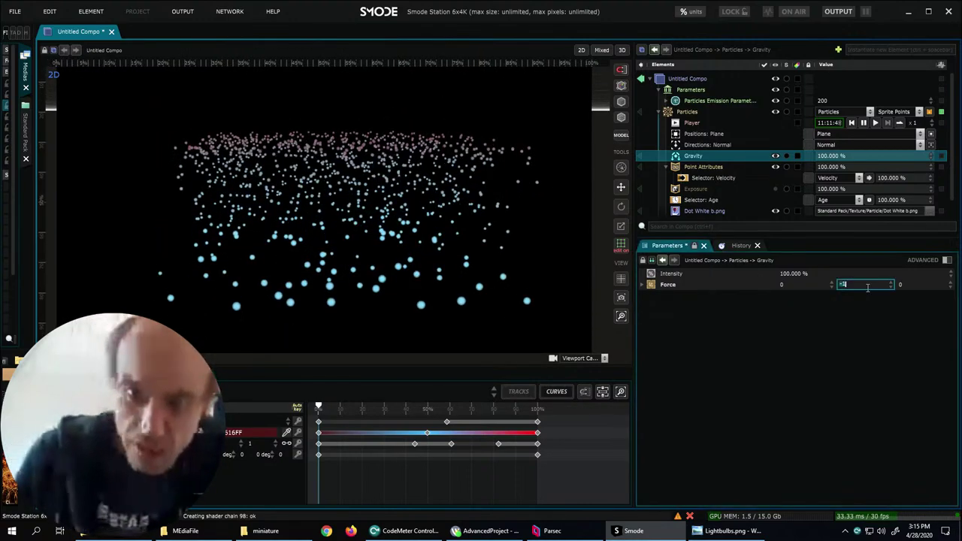
{"action": "type", "text": "-0.5"}
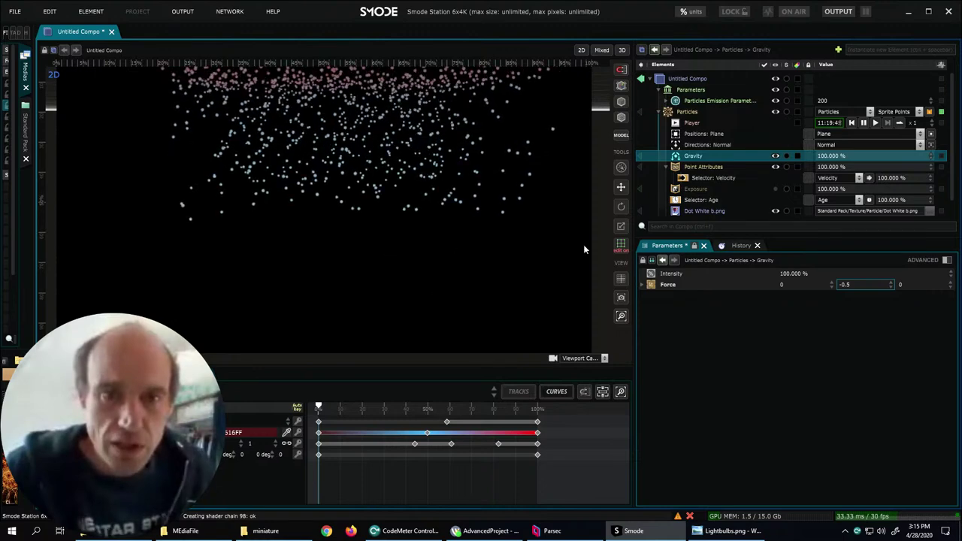
- Try a Gravity Force Y of 0, then restore it to -1
{"action": "left_click", "coordinate": [844, 284]}
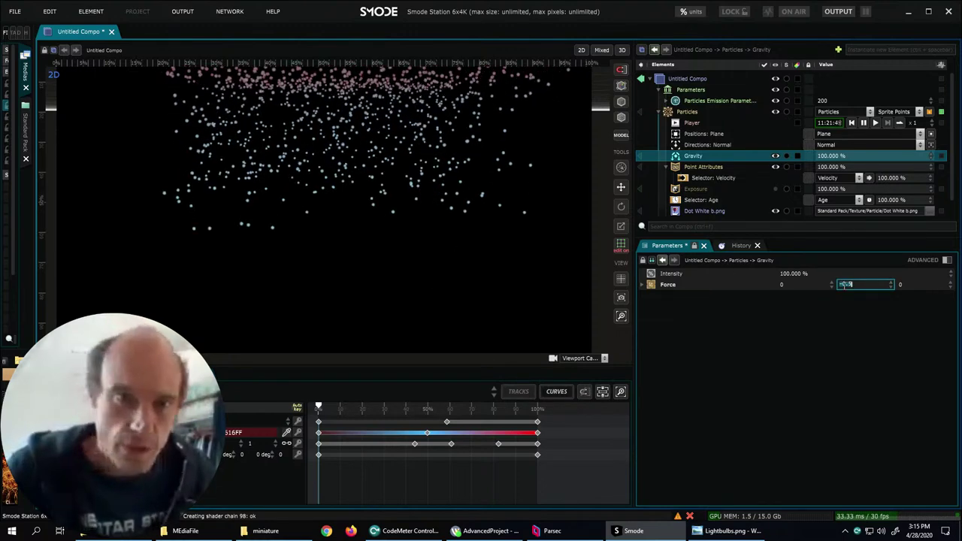
{"action": "type", "text": "0"}
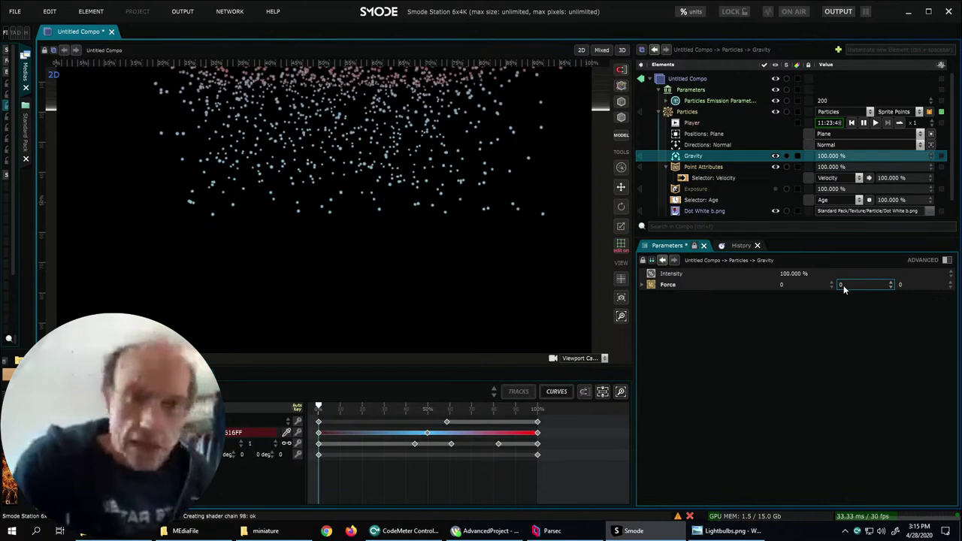
{"action": "left_click", "coordinate": [729, 179]}
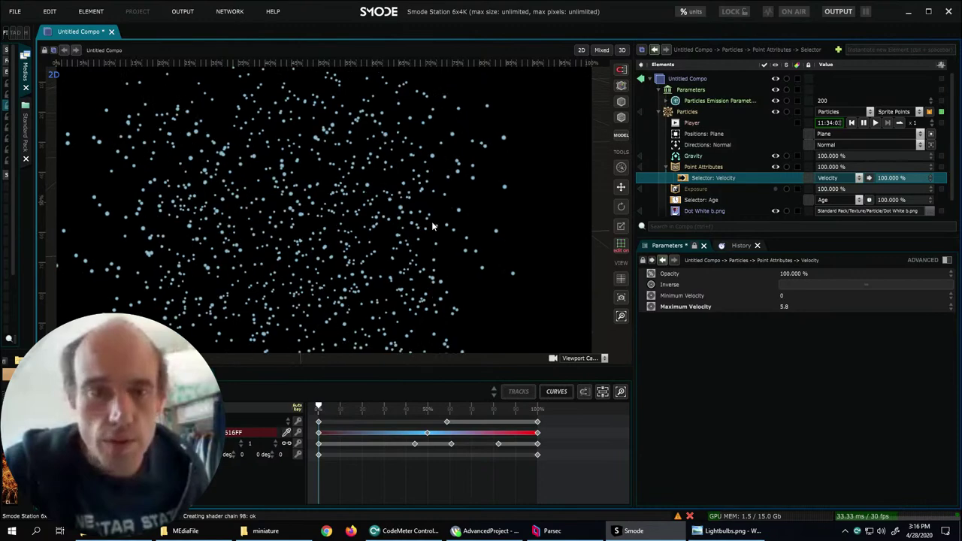
{"action": "left_click", "coordinate": [705, 167]}
{"action": "left_click", "coordinate": [706, 156]}
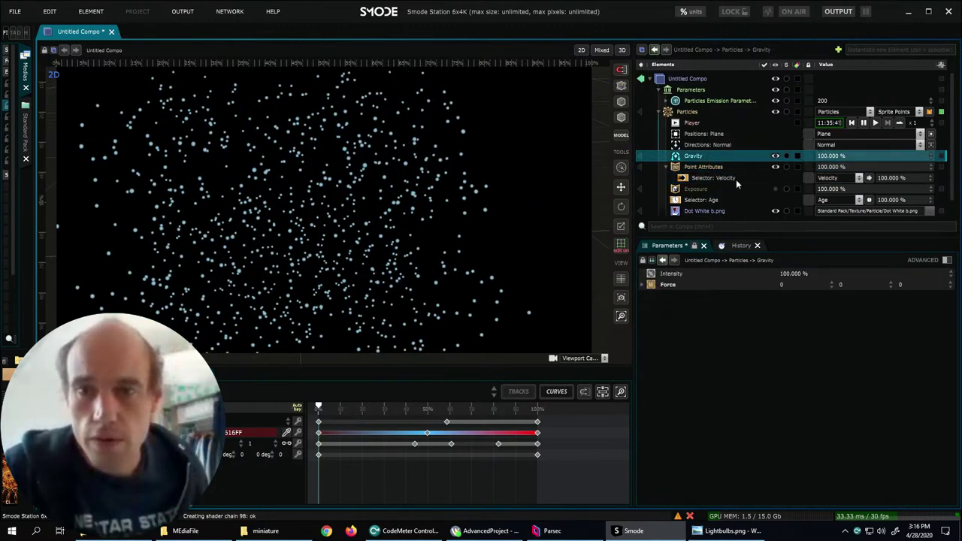
{"action": "left_click", "coordinate": [857, 286]}
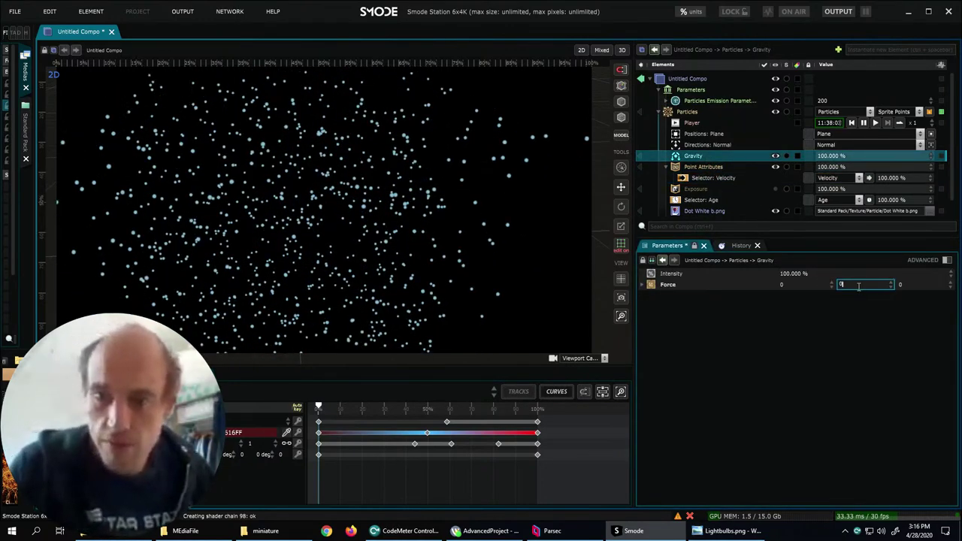
{"action": "type", "text": "-1"}
{"action": "key", "text": "Return"}
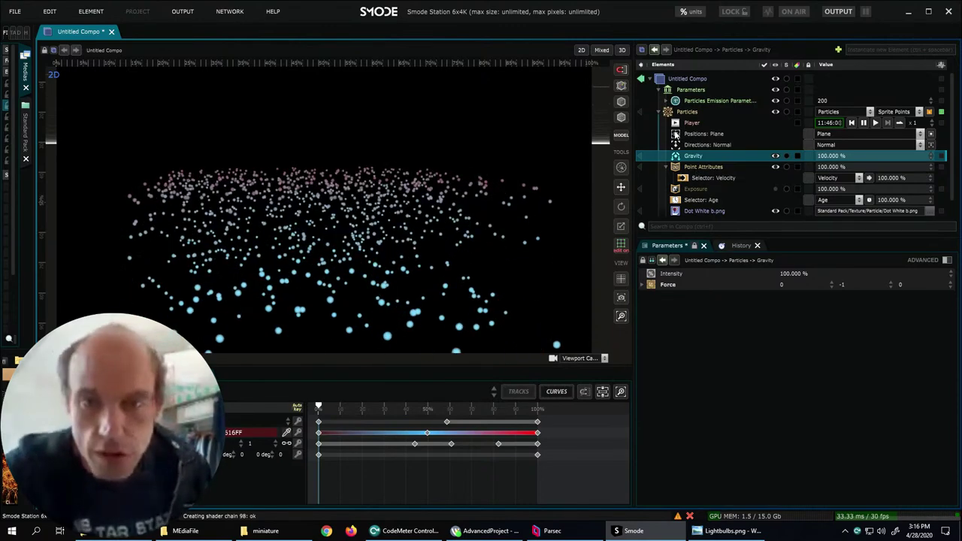
- Raise the Particles generator's emission Speed to 3
{"action": "left_click", "coordinate": [695, 110]}
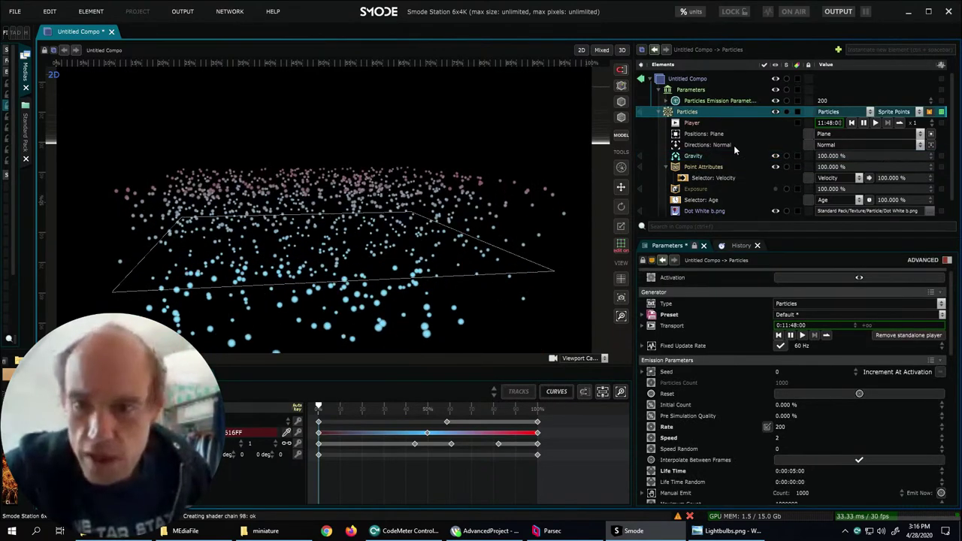
{"action": "double_click", "coordinate": [784, 438]}
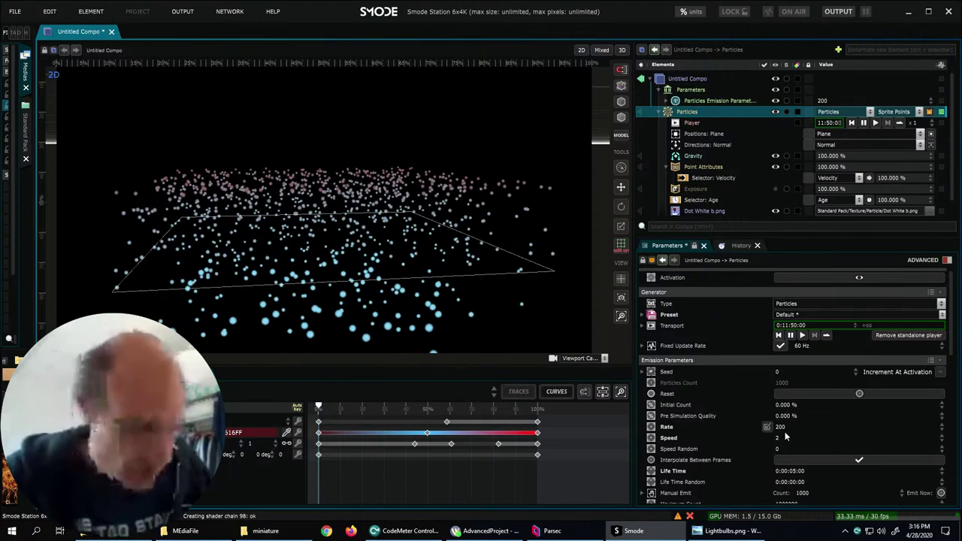
{"action": "type", "text": "3"}
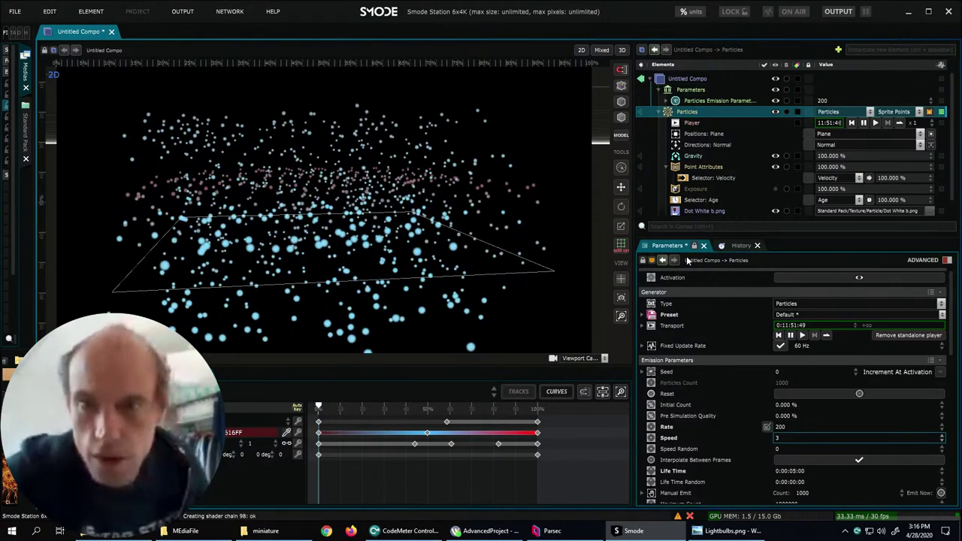
- Lower the velocity selector's Maximum Velocity to 4.6403 and box-select the middle timeline keyframes
{"action": "left_click", "coordinate": [712, 177]}
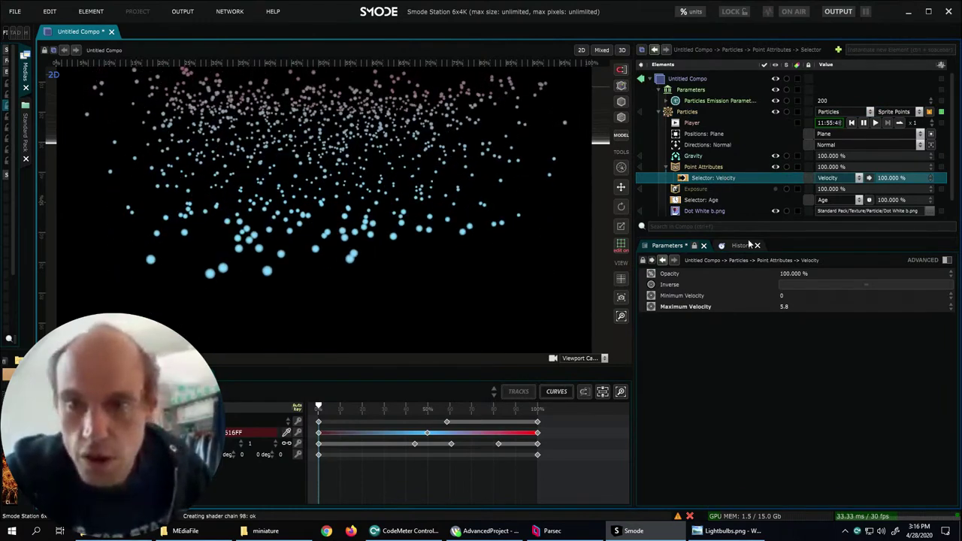
{"action": "left_click_drag", "start_coordinate": [795, 304], "coordinate": [799, 303]}
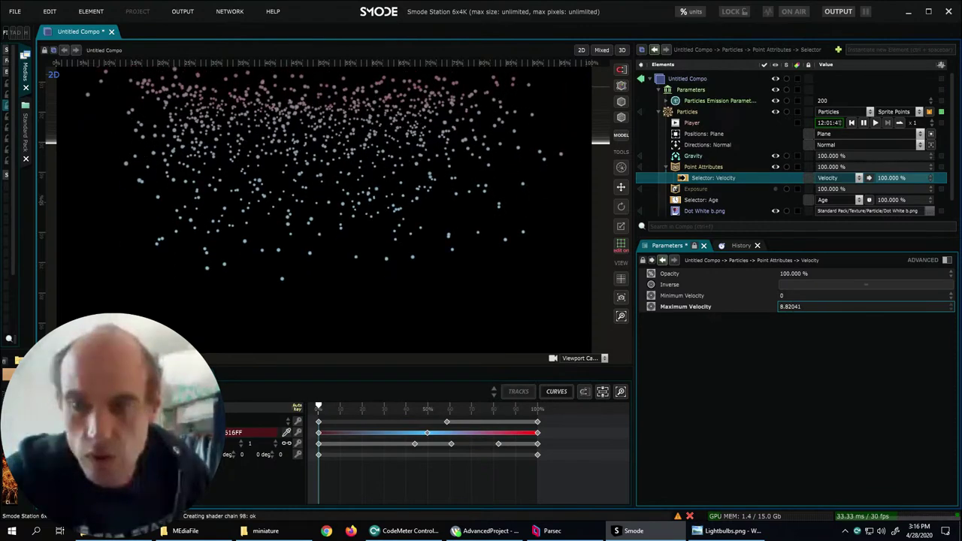
{"action": "mouse_move", "coordinate": [799, 303]}
{"action": "left_mouse_down"}
{"action": "mouse_move", "coordinate": [800, 314]}
{"action": "mouse_move", "coordinate": [796, 306]}
{"action": "left_mouse_up"}
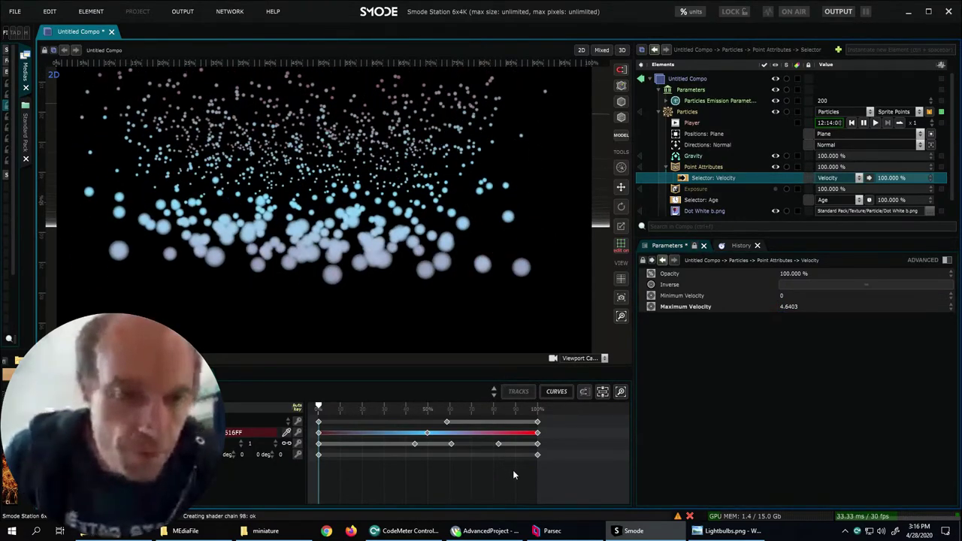
{"action": "left_click_drag", "start_coordinate": [512, 470], "coordinate": [403, 418]}
- Delete the middle point-attribute keyframes and colour the start keyframe dark blue 161D4CFF
{"action": "key", "text": "Delete"}
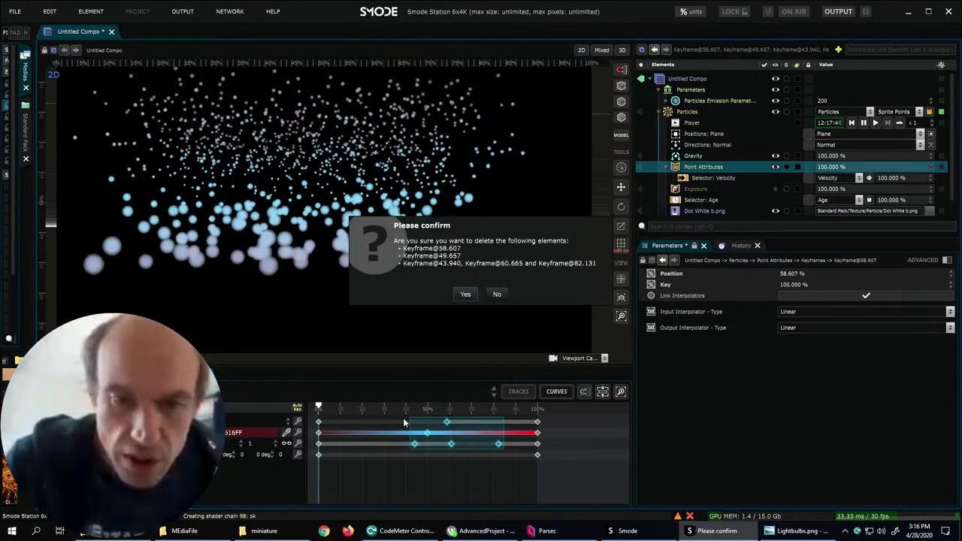
{"action": "left_click", "coordinate": [466, 296]}
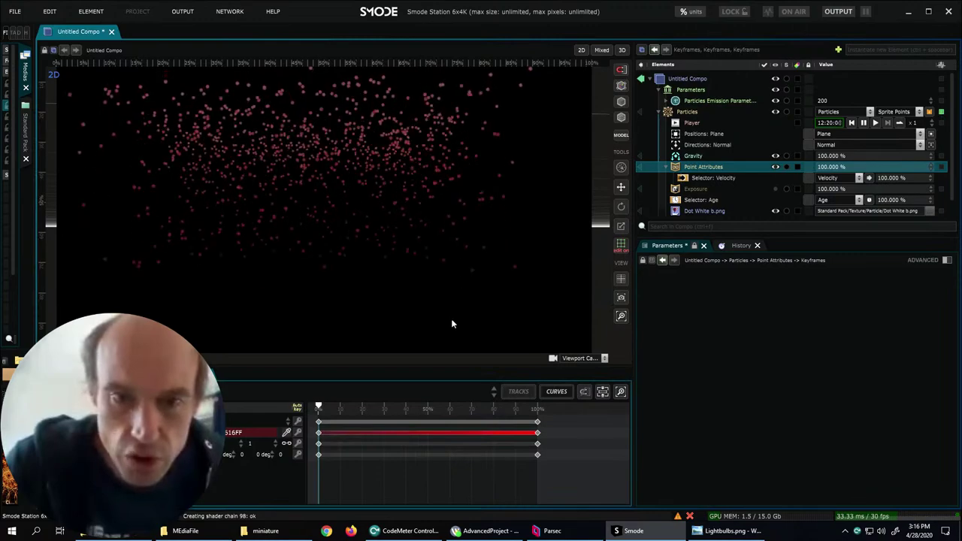
{"action": "double_click", "coordinate": [320, 433]}
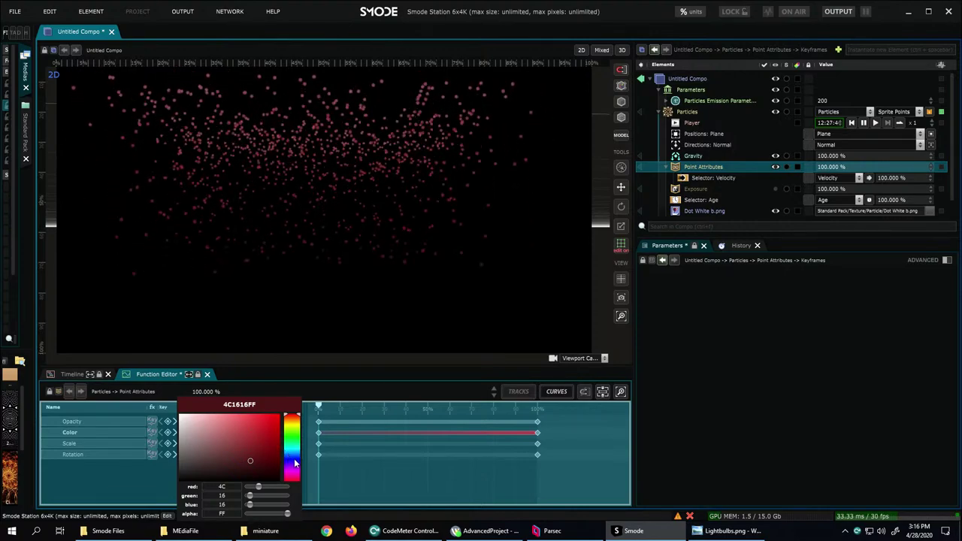
{"action": "left_click", "coordinate": [294, 460]}
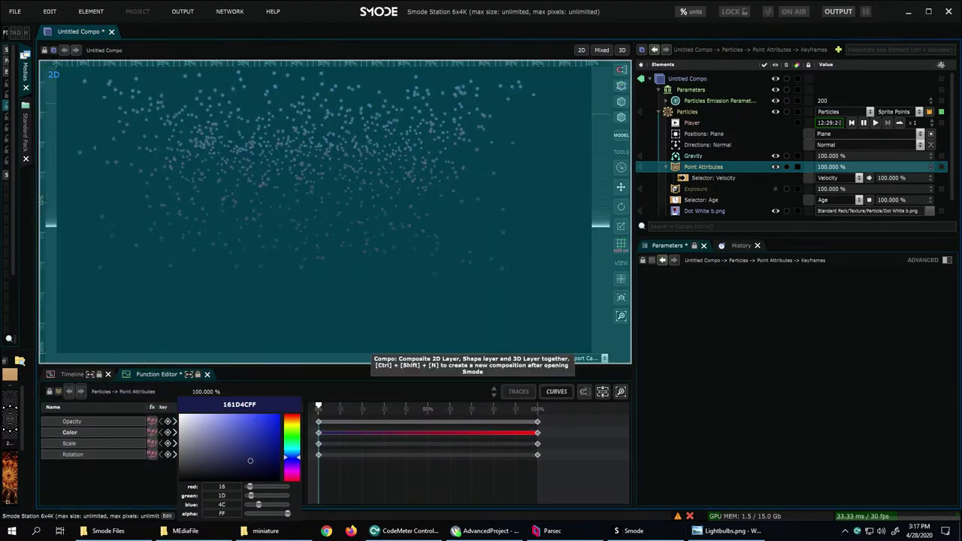
{"action": "left_click", "coordinate": [364, 347]}
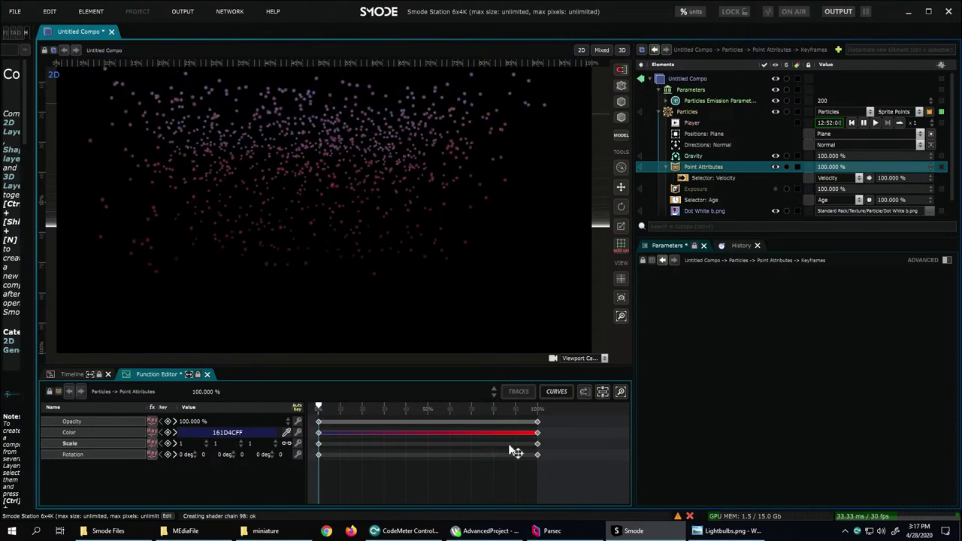
- Keep the first Scale keyframe at 0% age and give it a value of 5, 5, 5
{"action": "left_click", "coordinate": [319, 444]}
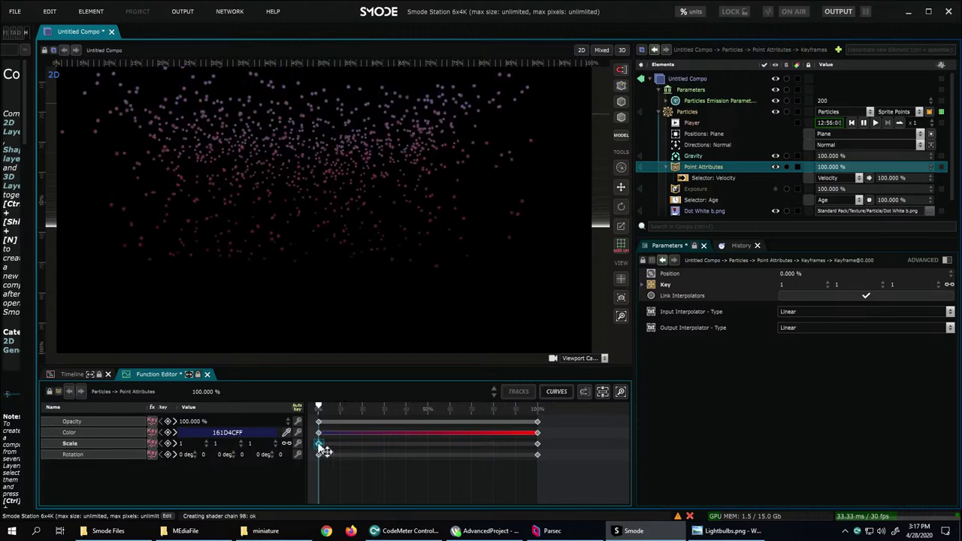
{"action": "left_click_drag", "start_coordinate": [361, 451], "coordinate": [363, 451]}
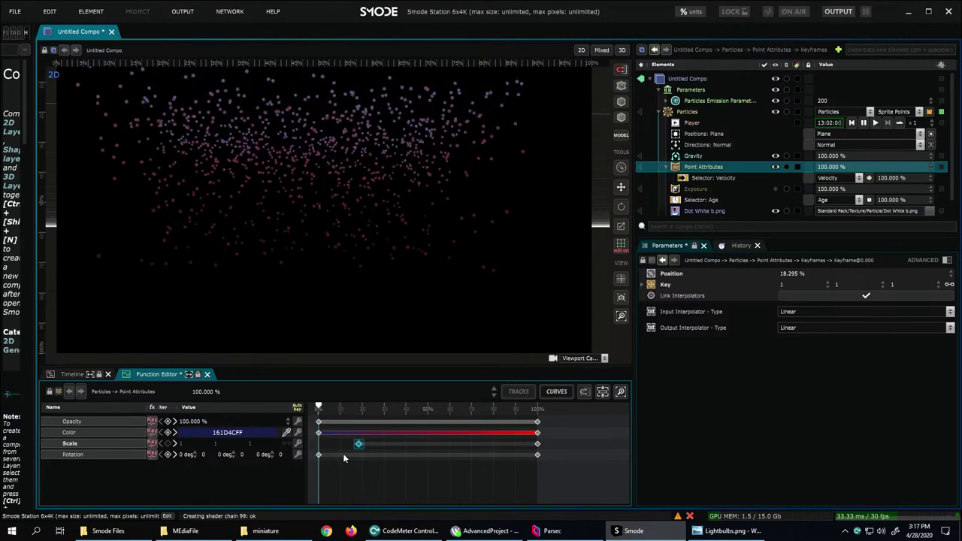
{"action": "left_click_drag", "start_coordinate": [358, 444], "coordinate": [324, 453]}
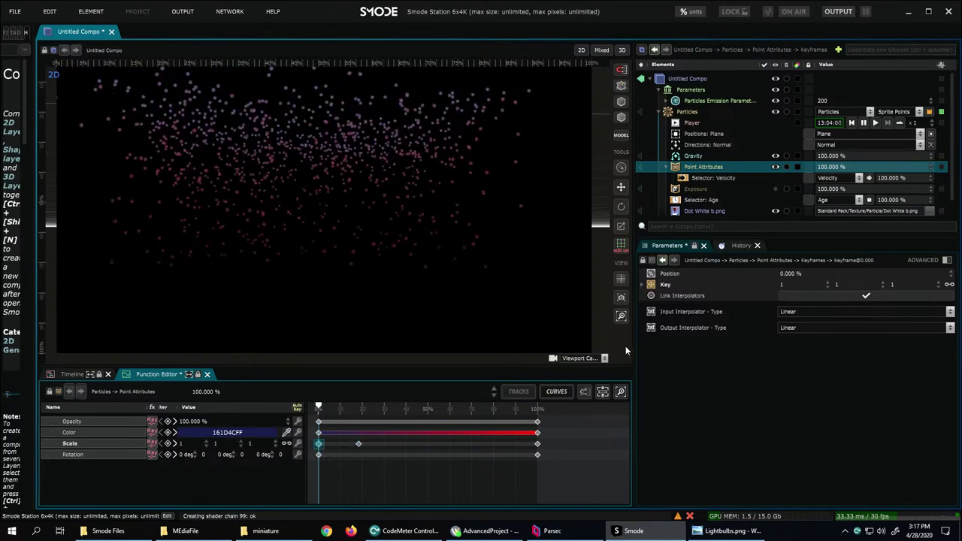
{"action": "left_click", "coordinate": [792, 284]}
{"action": "type", "text": "5"}
{"action": "key", "text": "Return"}
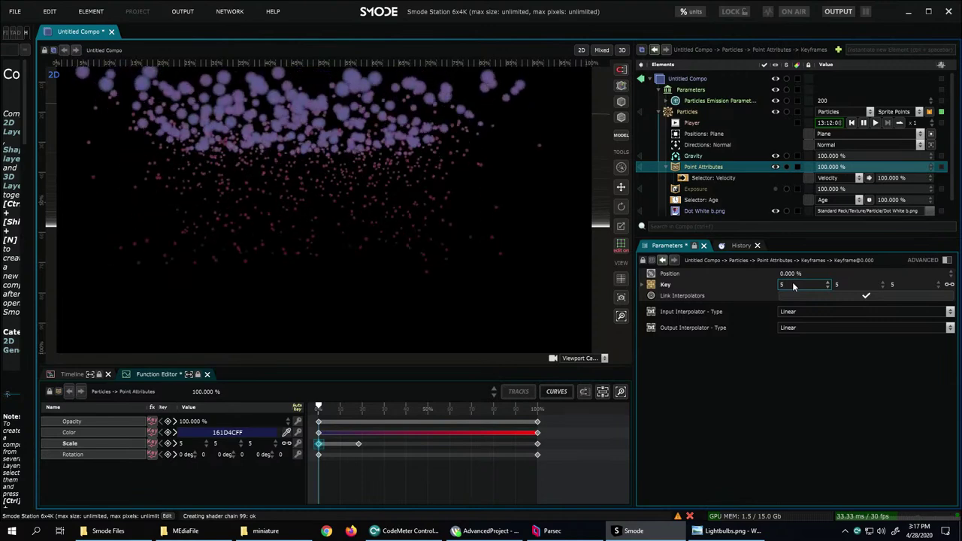
- Disable the Gravity field and add a Fields > Attractor to the Particles element
{"action": "left_click", "coordinate": [693, 156]}
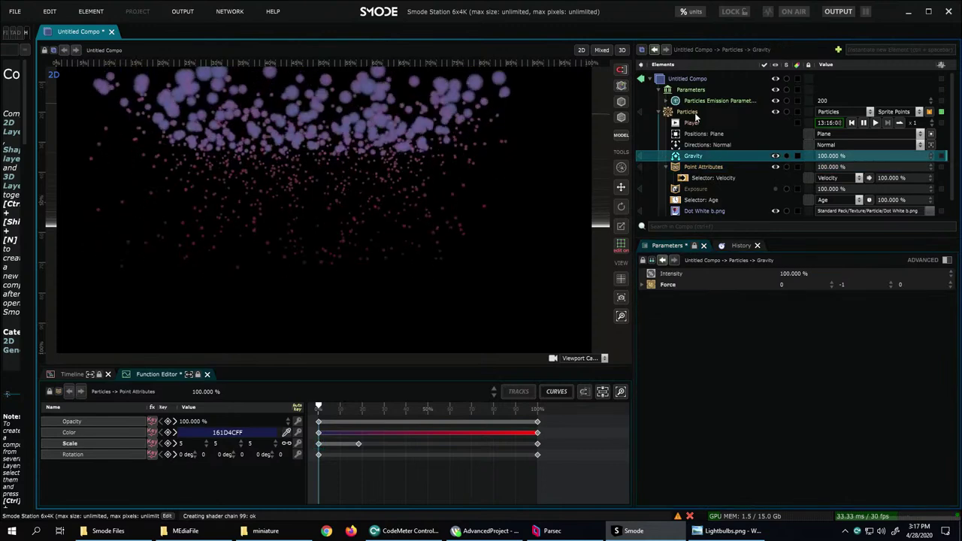
{"action": "right_click", "coordinate": [696, 115]}
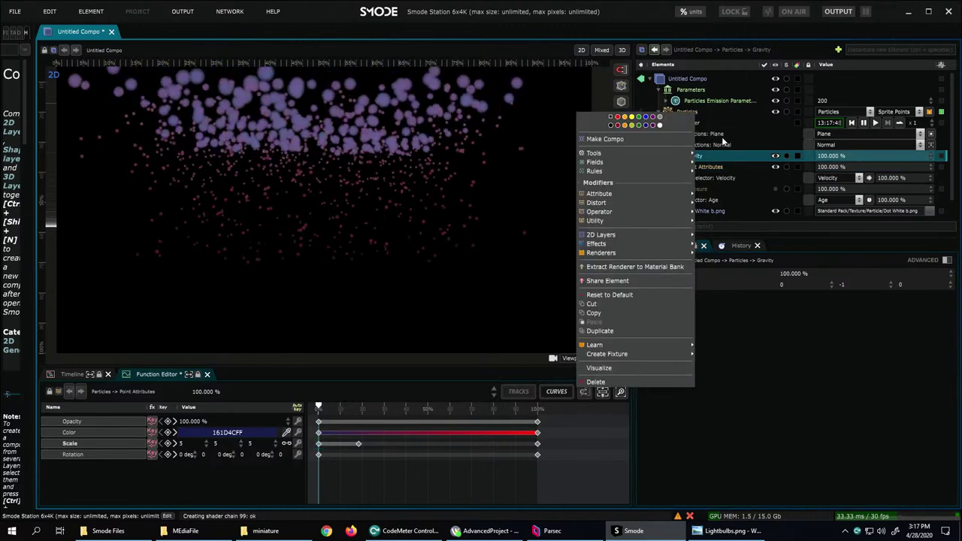
{"action": "key", "text": "Escape"}
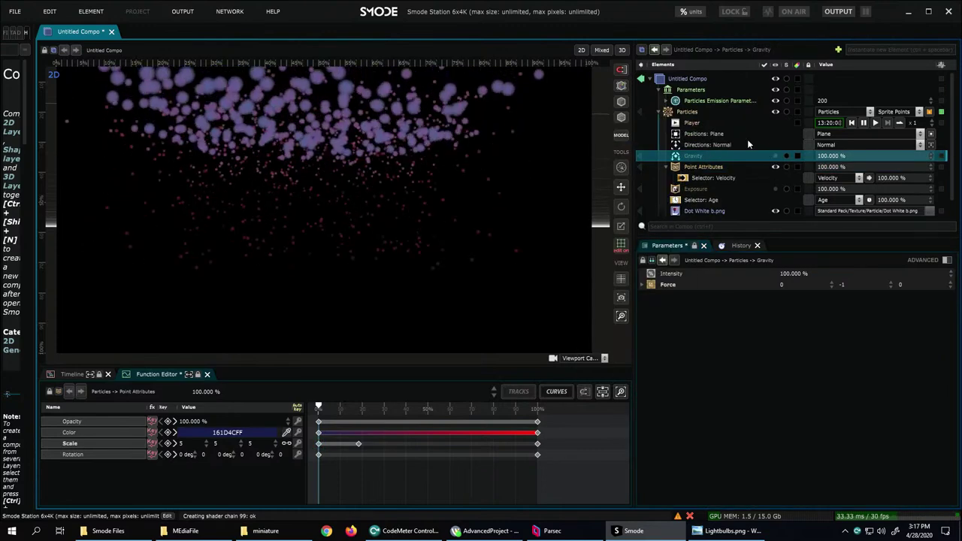
{"action": "right_click", "coordinate": [693, 115]}
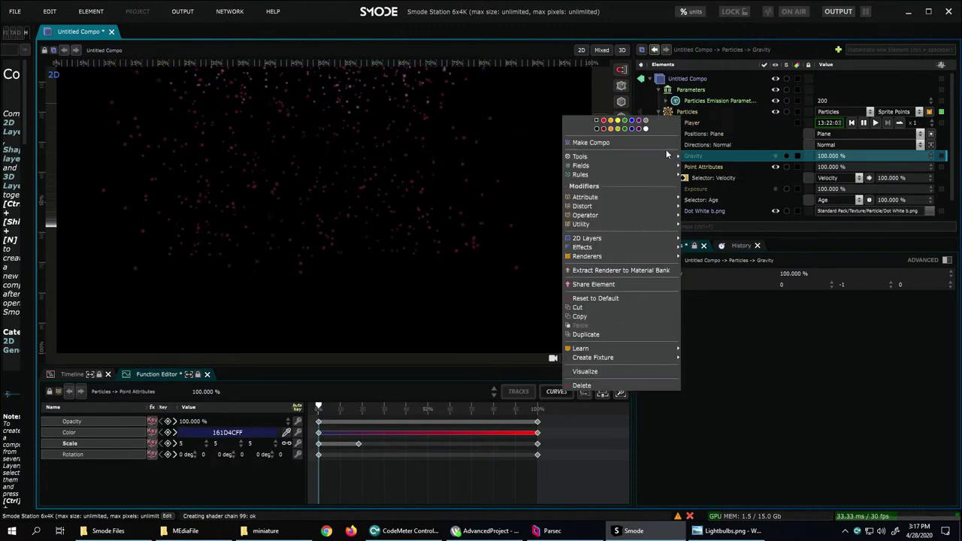
{"action": "mouse_move", "coordinate": [665, 156]}
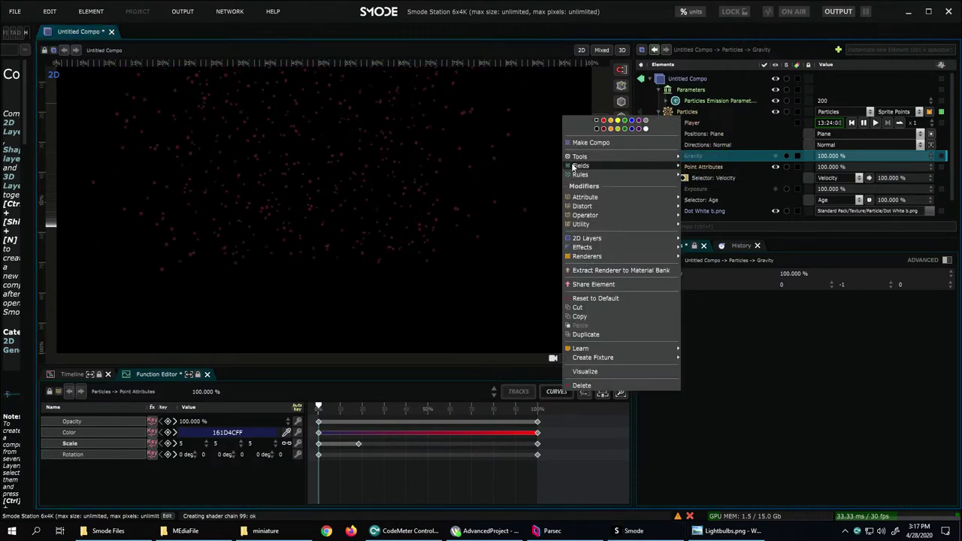
{"action": "mouse_move", "coordinate": [582, 167]}
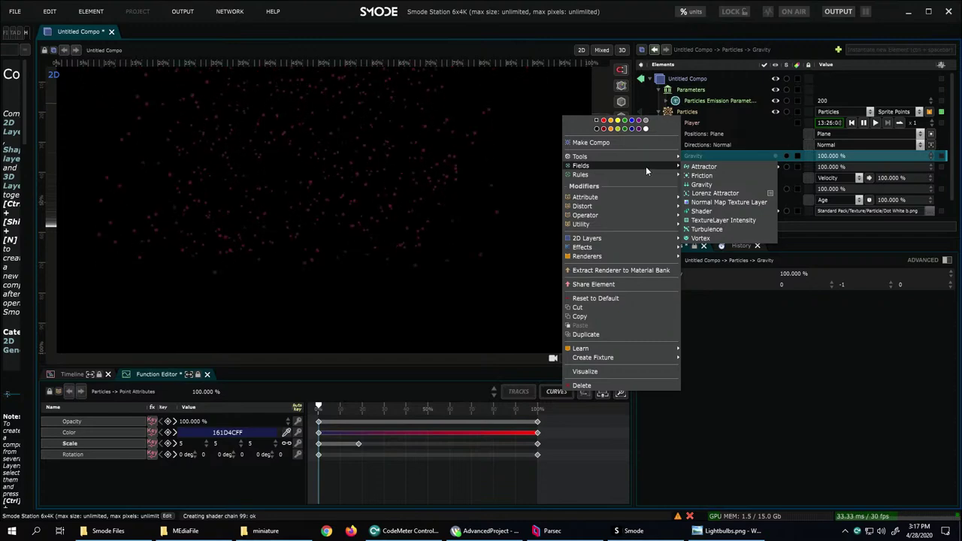
{"action": "left_click", "coordinate": [703, 167]}
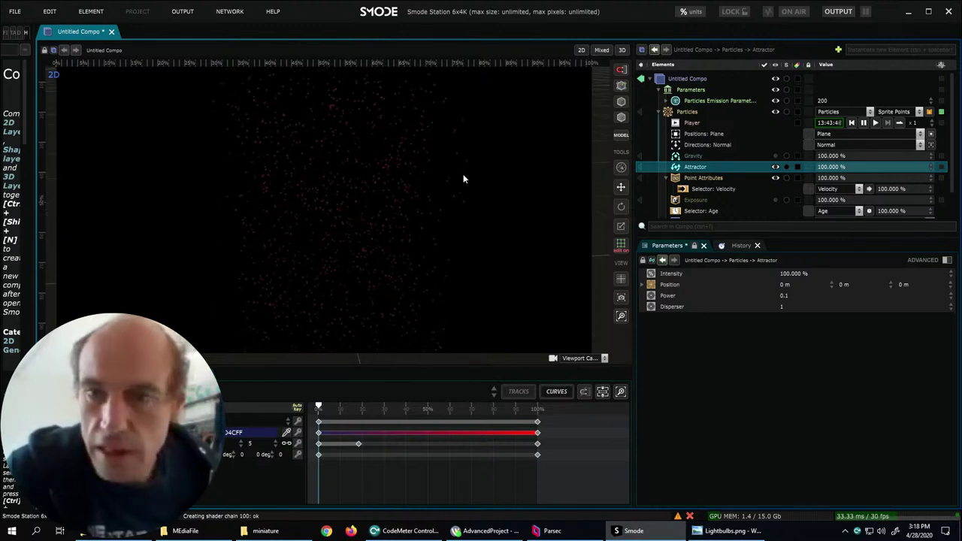
- Change the Attractor's Power from 0.1 to 5 and reselect the Particles generator
{"action": "left_click", "coordinate": [799, 294]}
{"action": "type", "text": "1"}
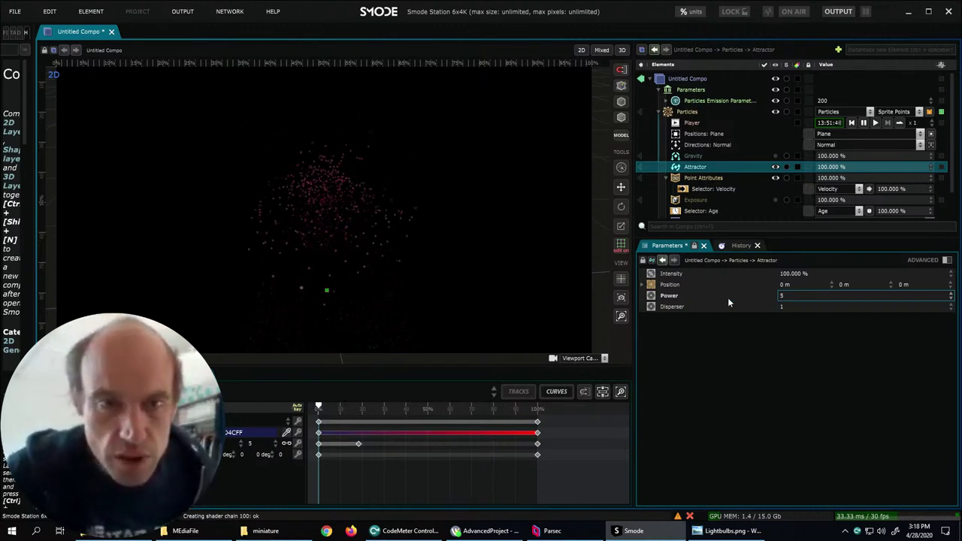
{"action": "key", "text": "Return"}
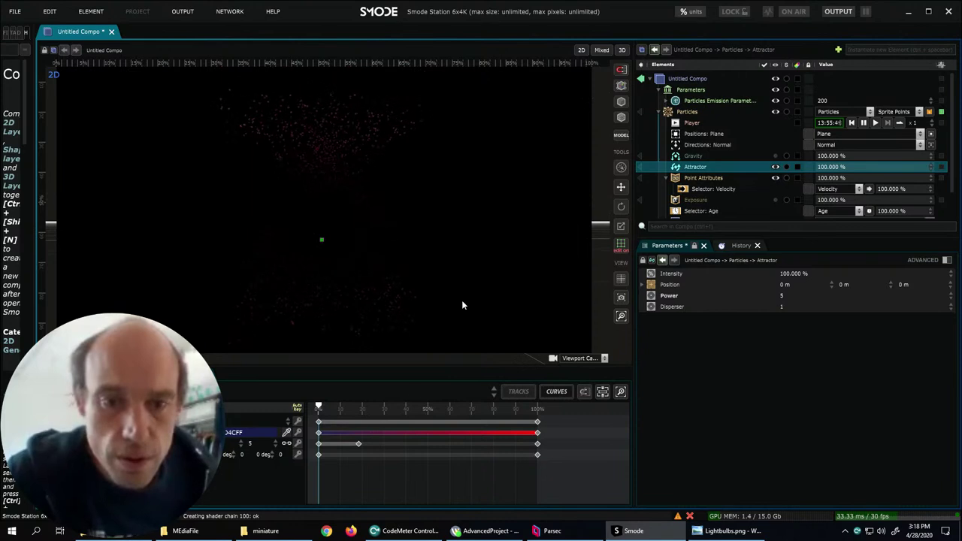
{"action": "left_click", "coordinate": [319, 423]}
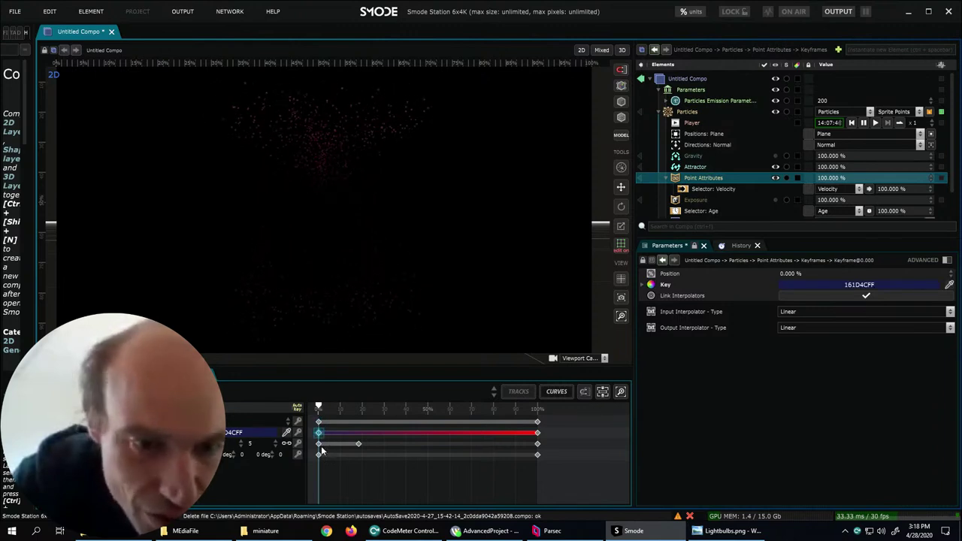
{"action": "left_click", "coordinate": [699, 111]}
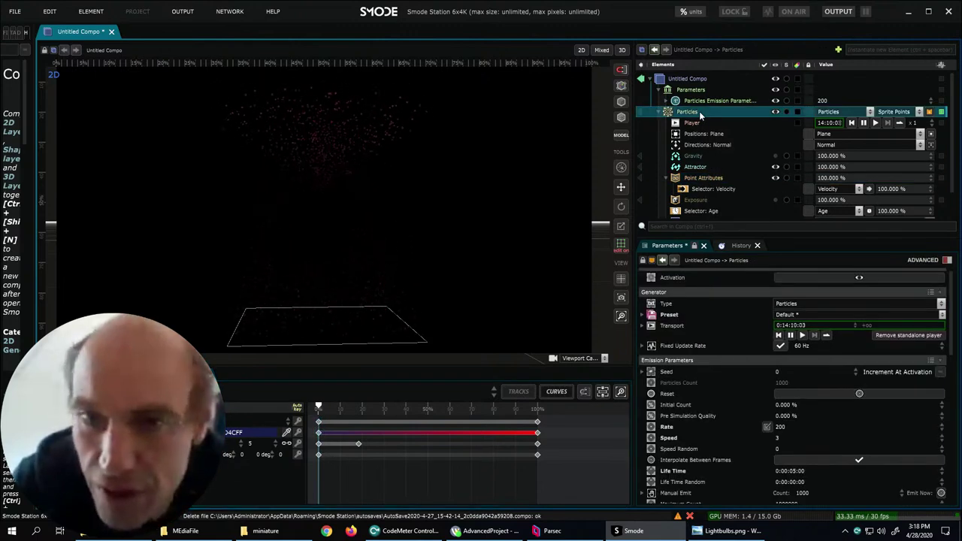
- Raise the particles' Default Points Object Space Size from 0.1 m to 0.3 m
{"action": "scroll", "coordinate": [759, 186], "scroll_direction": "down", "scroll_amount": 1}
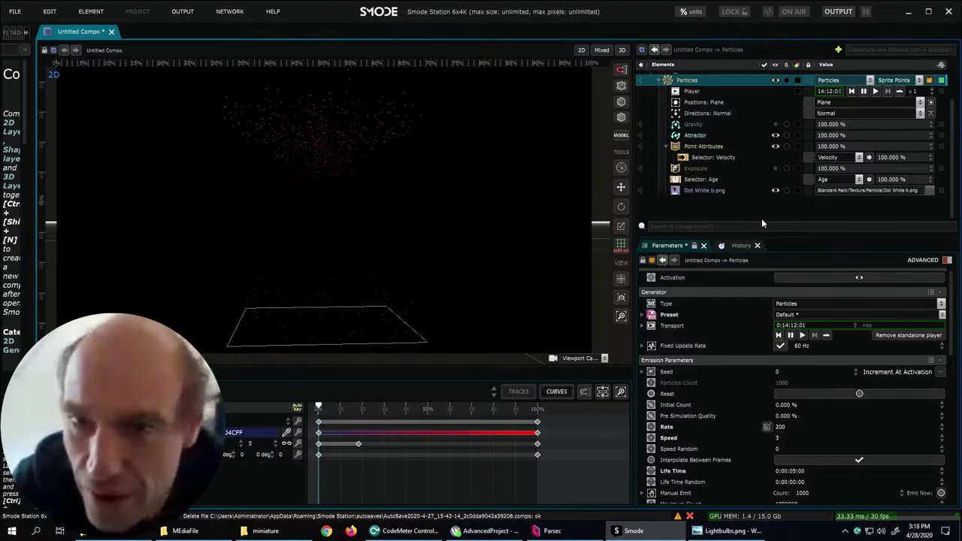
{"action": "scroll", "coordinate": [809, 440], "scroll_direction": "down", "scroll_amount": 4}
{"action": "scroll", "coordinate": [812, 451], "scroll_direction": "down", "scroll_amount": 5}
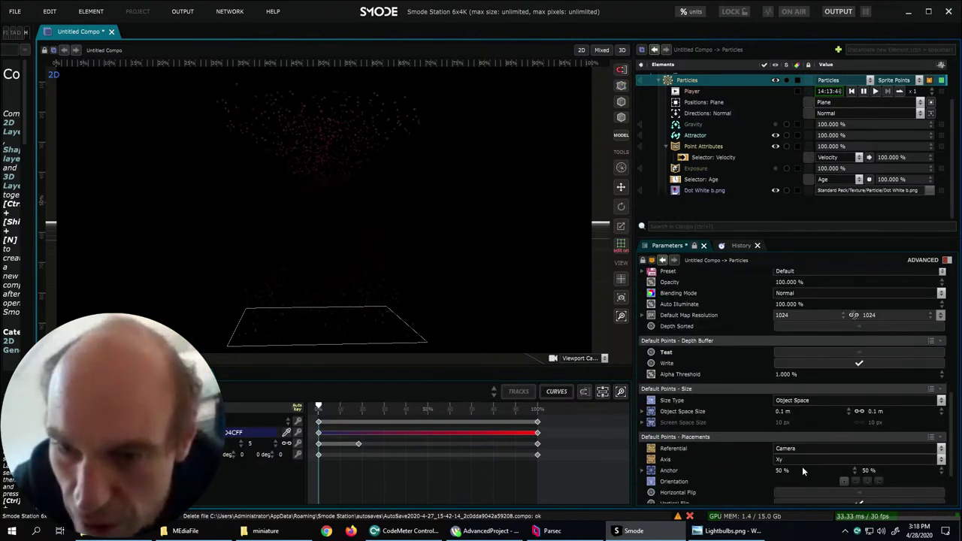
{"action": "double_click", "coordinate": [788, 411]}
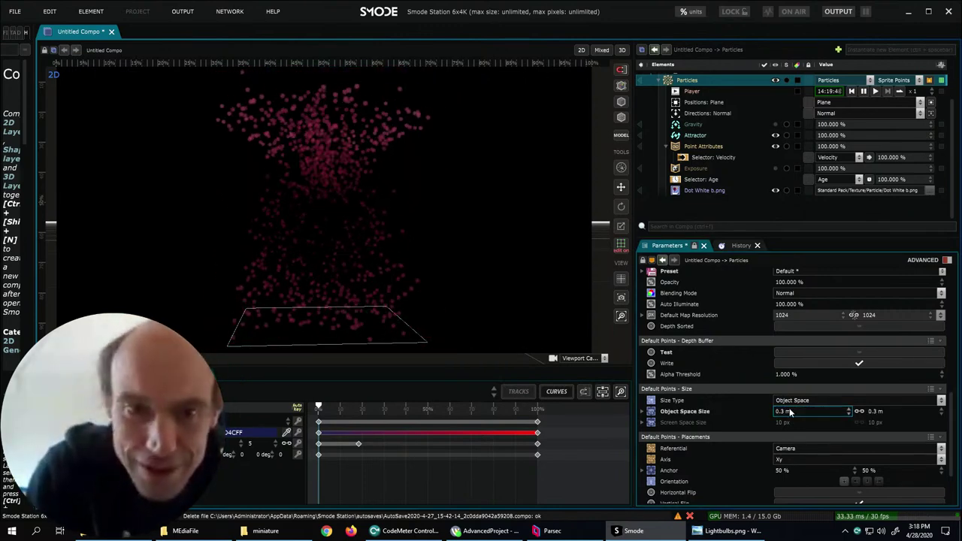
{"action": "left_click", "coordinate": [690, 158]}
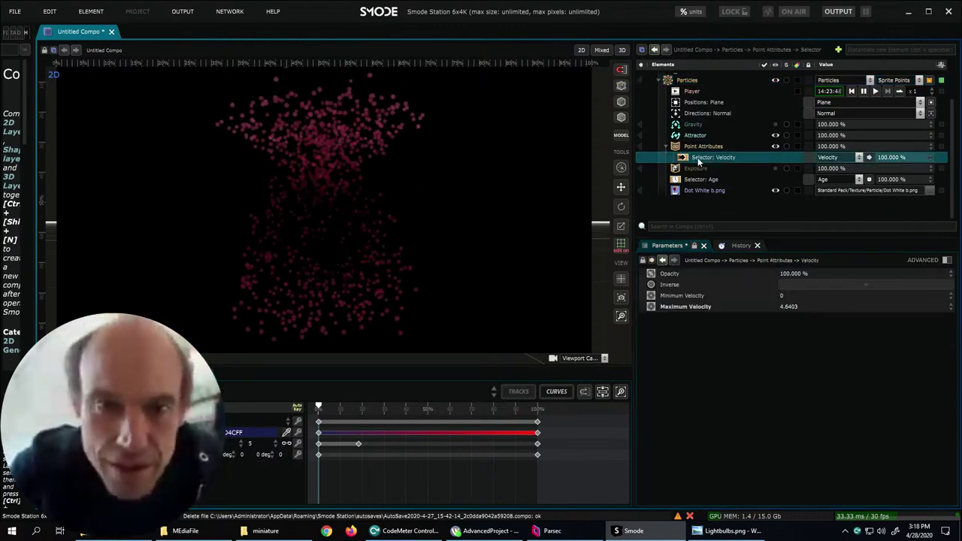
- Set the Attractor's Power to -10 to repel particles, then disable the Attractor
{"action": "left_click", "coordinate": [705, 136]}
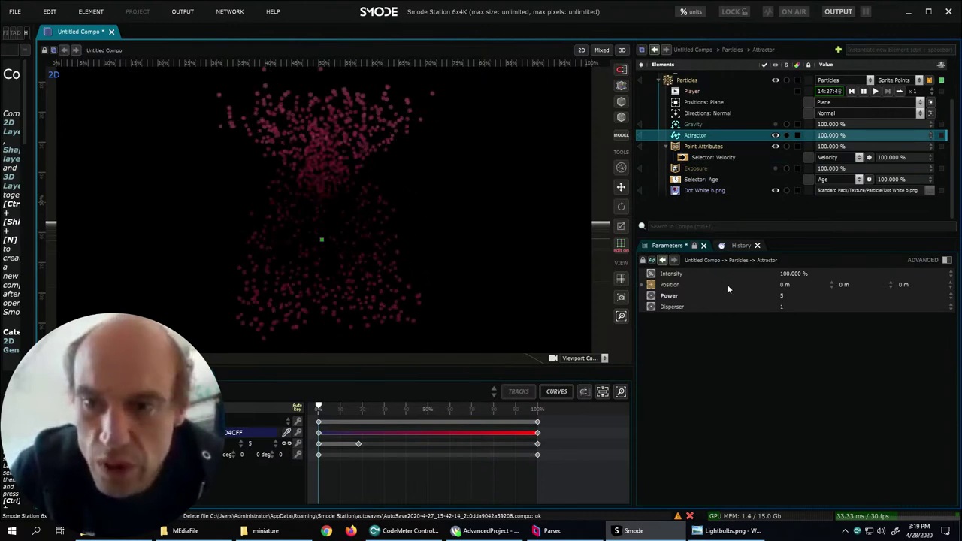
{"action": "double_click", "coordinate": [793, 296]}
{"action": "type", "text": "10"}
{"action": "key", "text": "Return"}
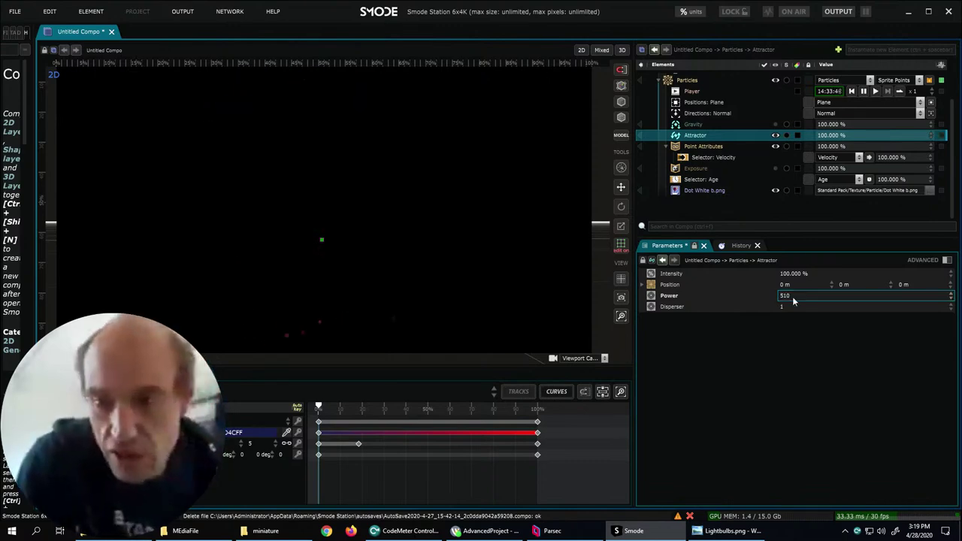
{"action": "double_click", "coordinate": [793, 297]}
{"action": "type", "text": "10"}
{"action": "key", "text": "Return"}
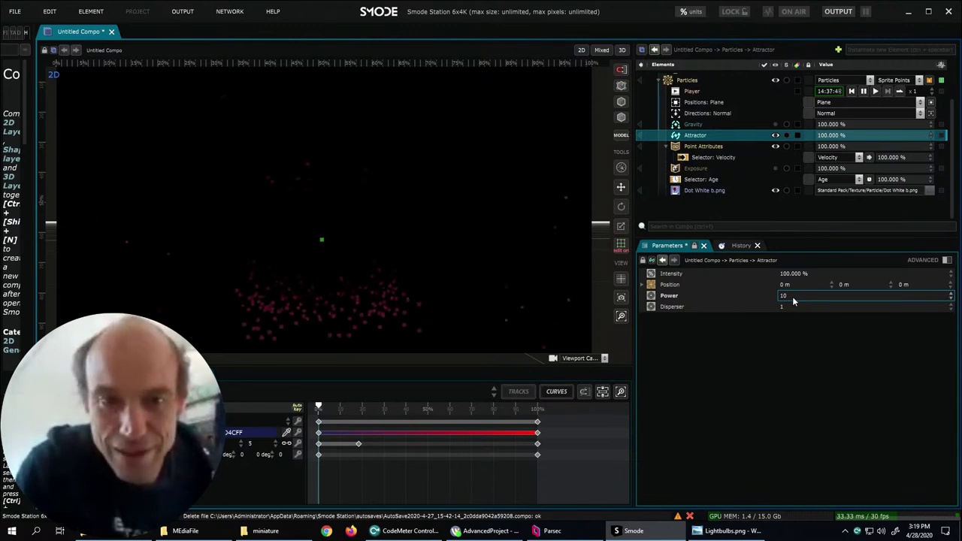
{"action": "double_click", "coordinate": [793, 301]}
{"action": "type", "text": "-10"}
{"action": "key", "text": "Return"}
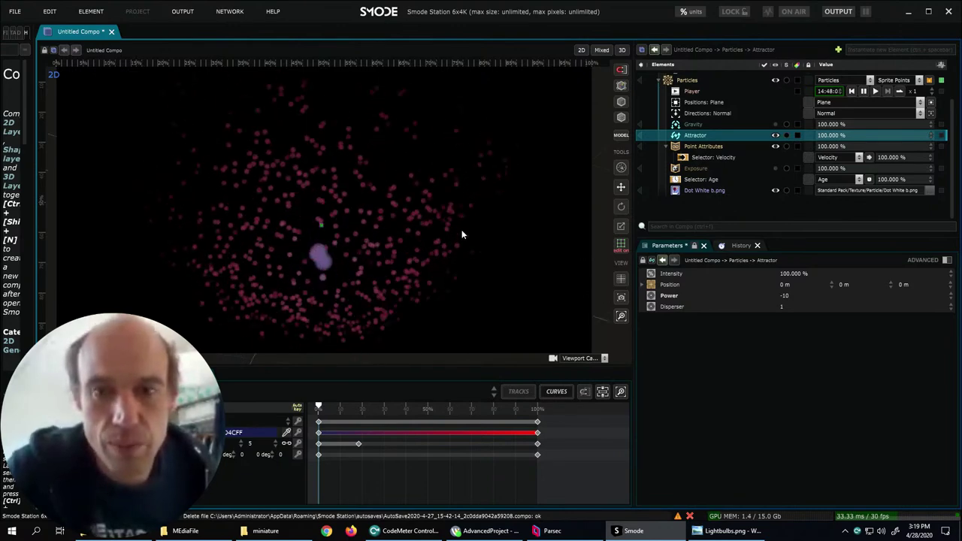
{"action": "left_click", "coordinate": [775, 135]}
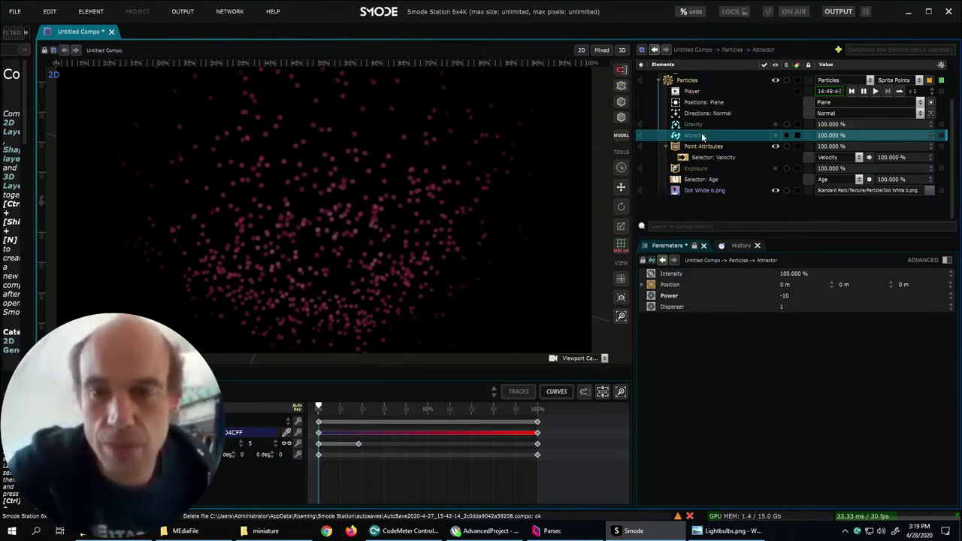
- Add a Friction field (Intensity 100%, Coefficient 1) to Particles and tilt the view
{"action": "right_click", "coordinate": [686, 84]}
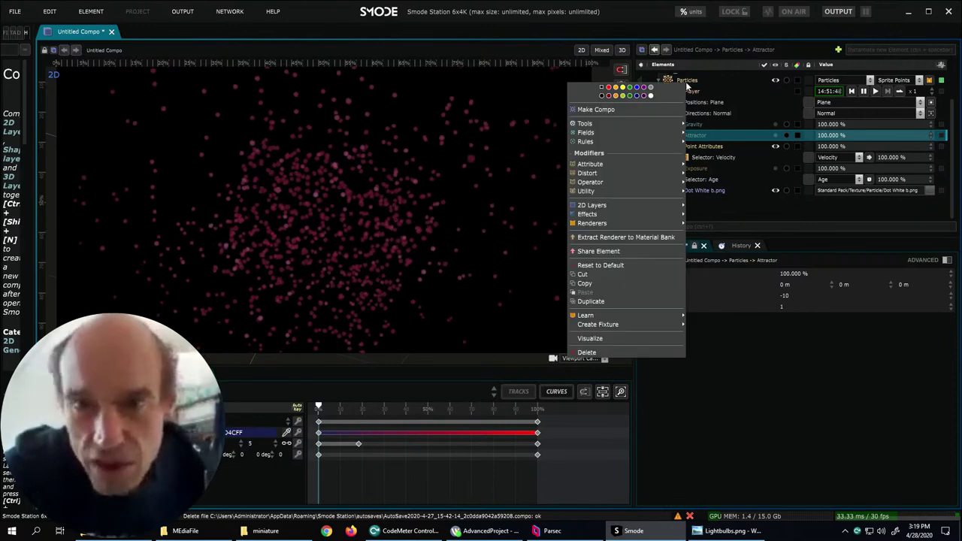
{"action": "mouse_move", "coordinate": [661, 133]}
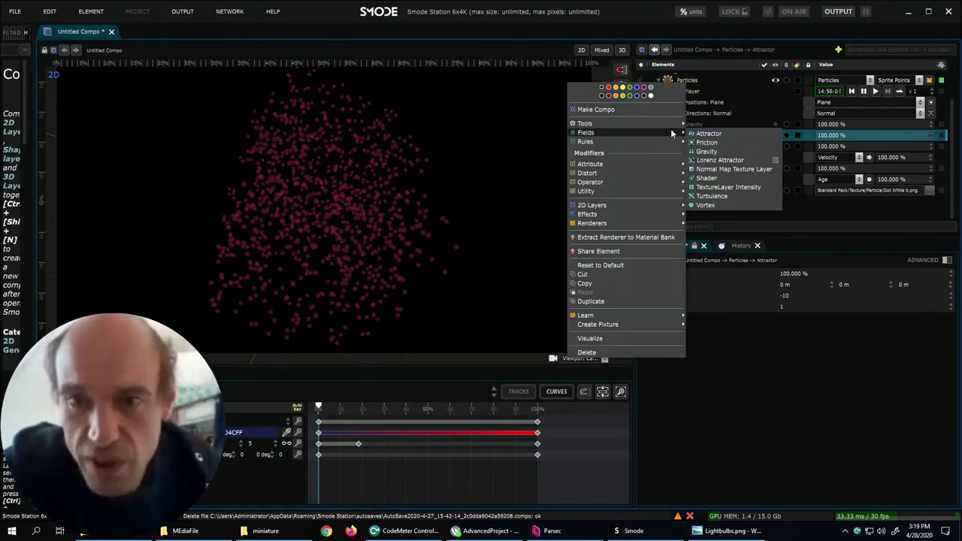
{"action": "left_click", "coordinate": [703, 142]}
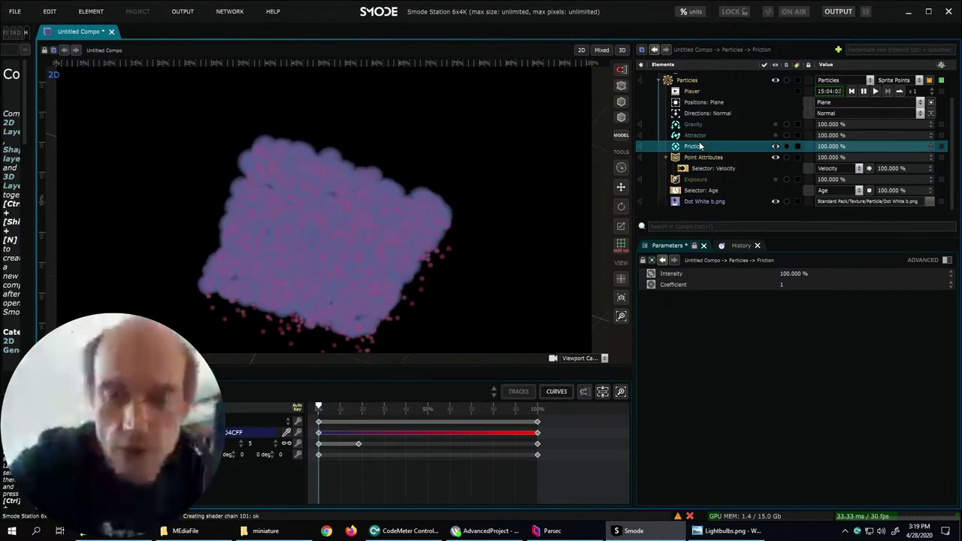
{"action": "left_click_drag", "start_coordinate": [491, 220], "coordinate": [428, 242]}
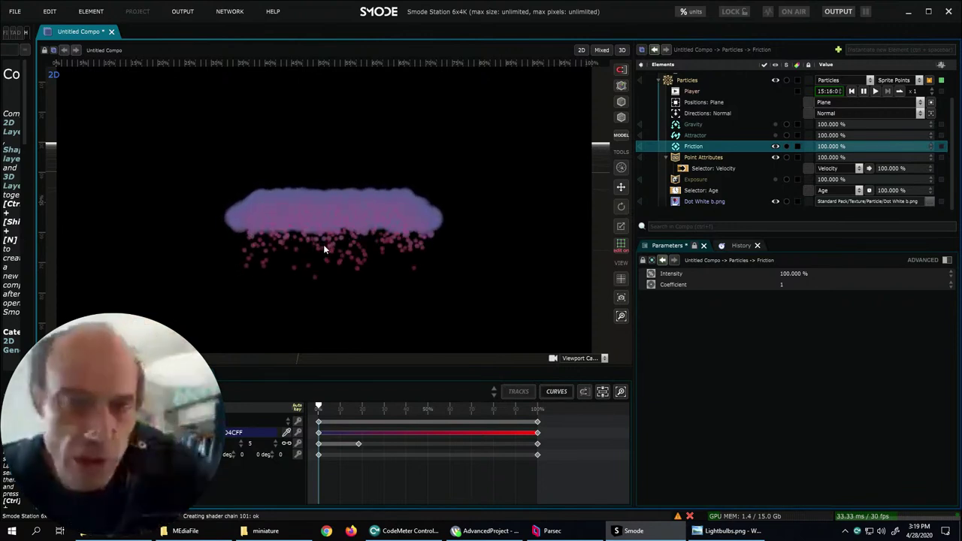
{"action": "right_click", "coordinate": [692, 149]}
- Give Friction a Sphere mask of radius 3, turn Gravity back on, and drag the mask onto Gravity
{"action": "mouse_move", "coordinate": [666, 183]}
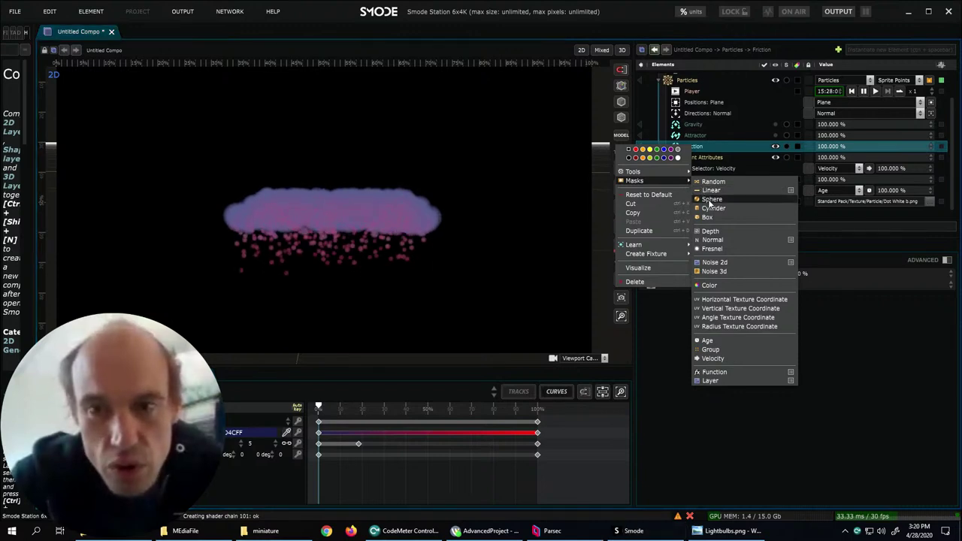
{"action": "left_click", "coordinate": [710, 199]}
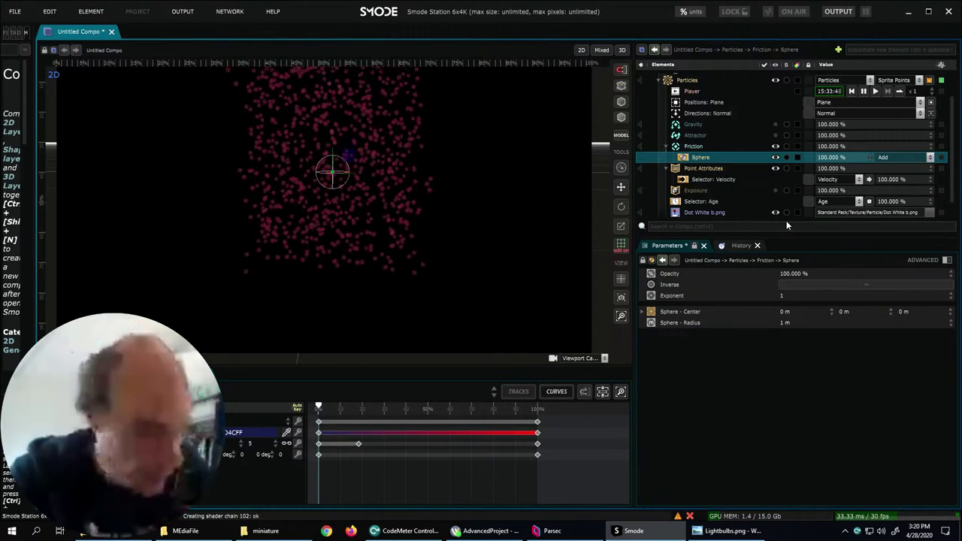
{"action": "double_click", "coordinate": [797, 323]}
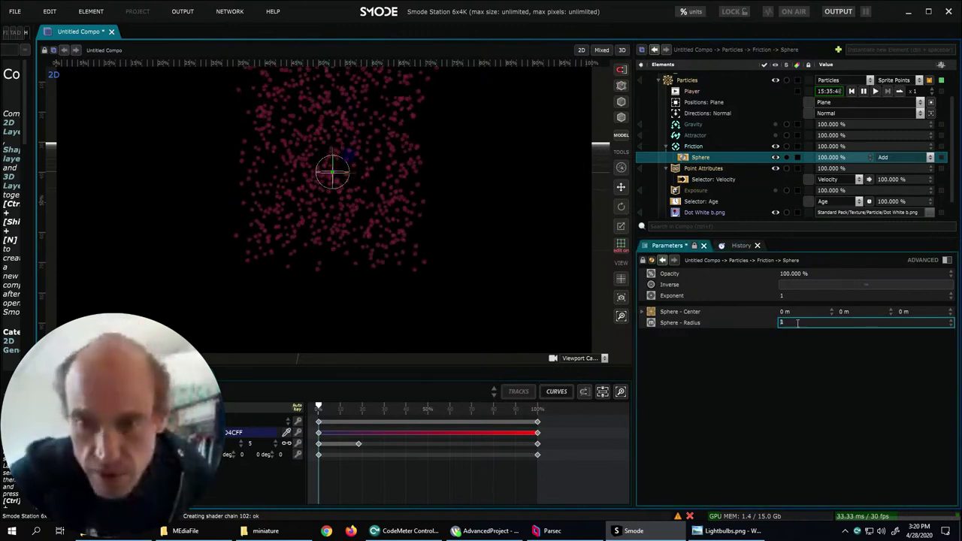
{"action": "type", "text": "3"}
{"action": "key", "text": "Return"}
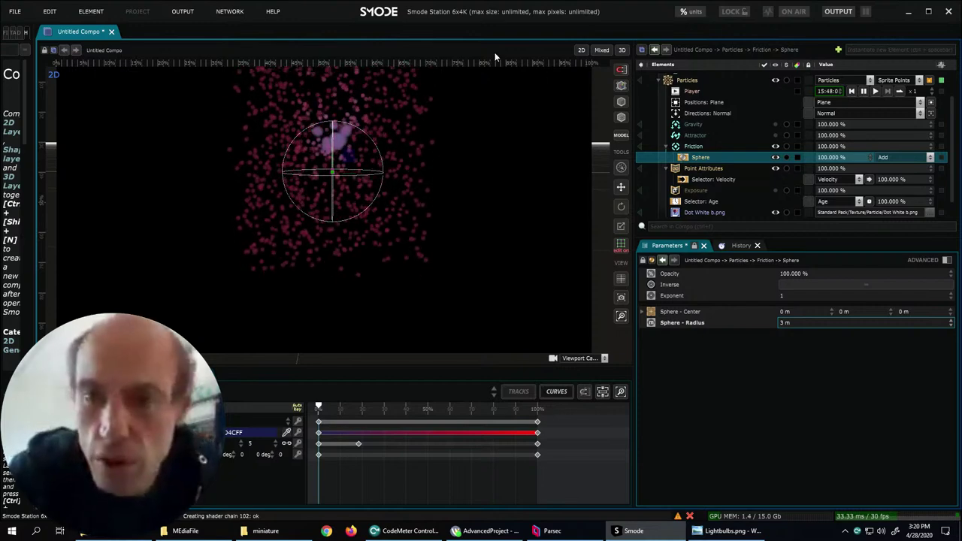
{"action": "left_click", "coordinate": [776, 124]}
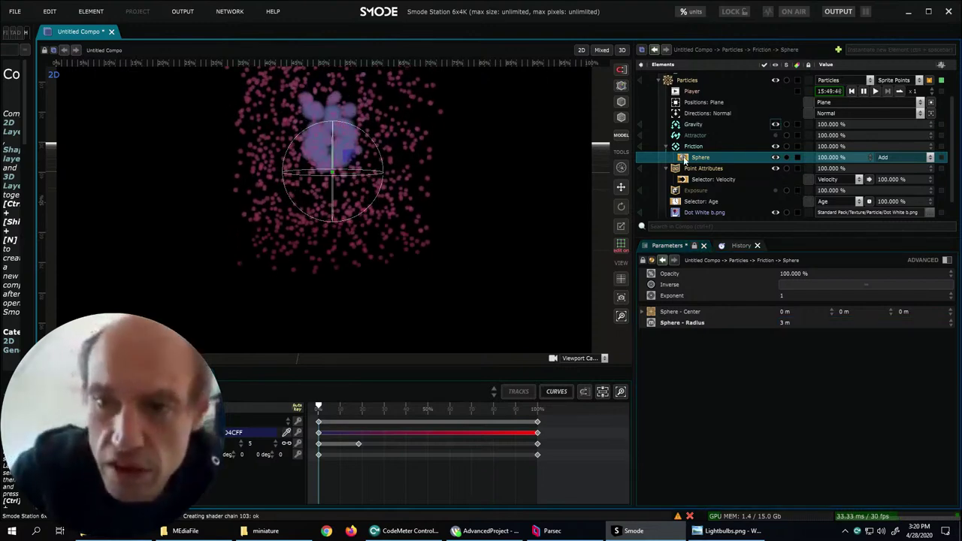
{"action": "left_click_drag", "start_coordinate": [712, 158], "coordinate": [694, 137]}
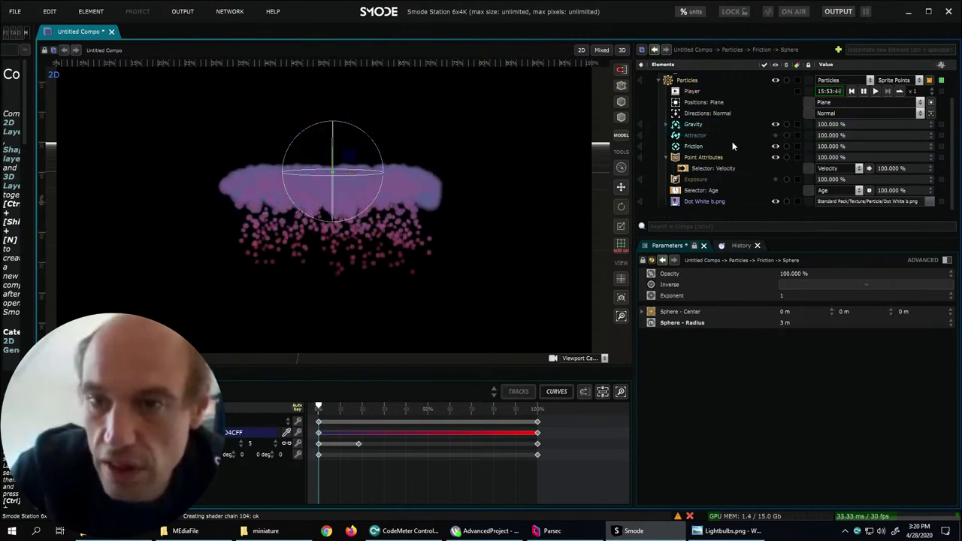
- Switch off the Friction field and change Gravity's Force Y from -1 to -10
{"action": "left_click", "coordinate": [666, 125]}
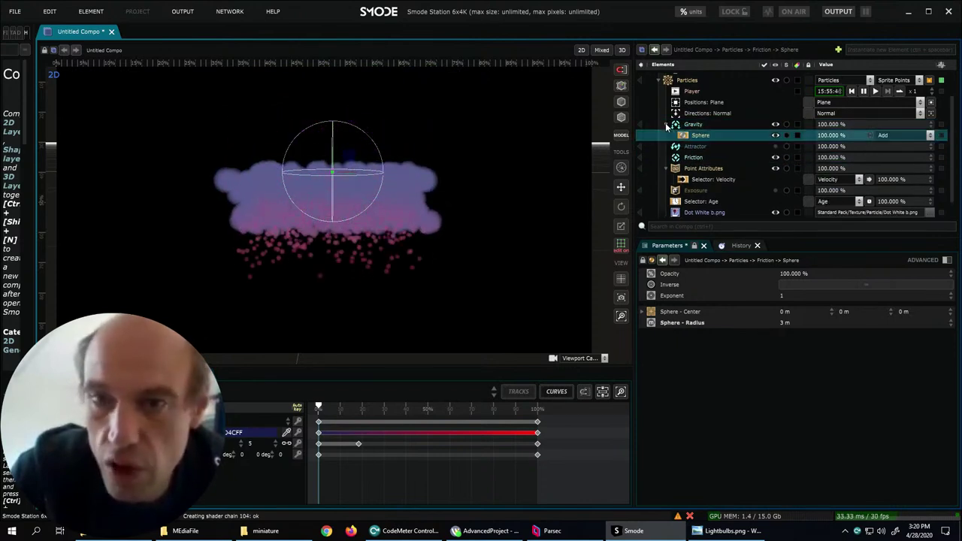
{"action": "left_click", "coordinate": [776, 157]}
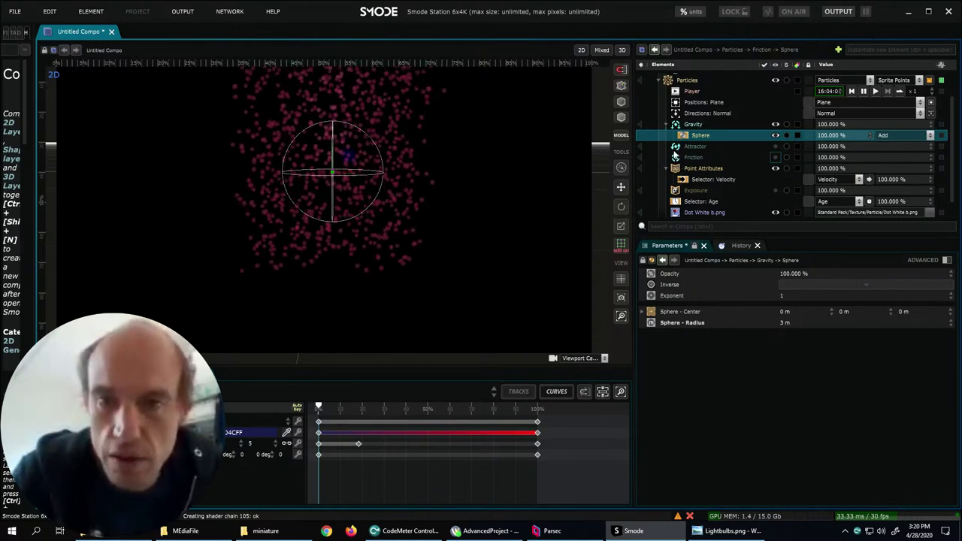
{"action": "left_click", "coordinate": [702, 125]}
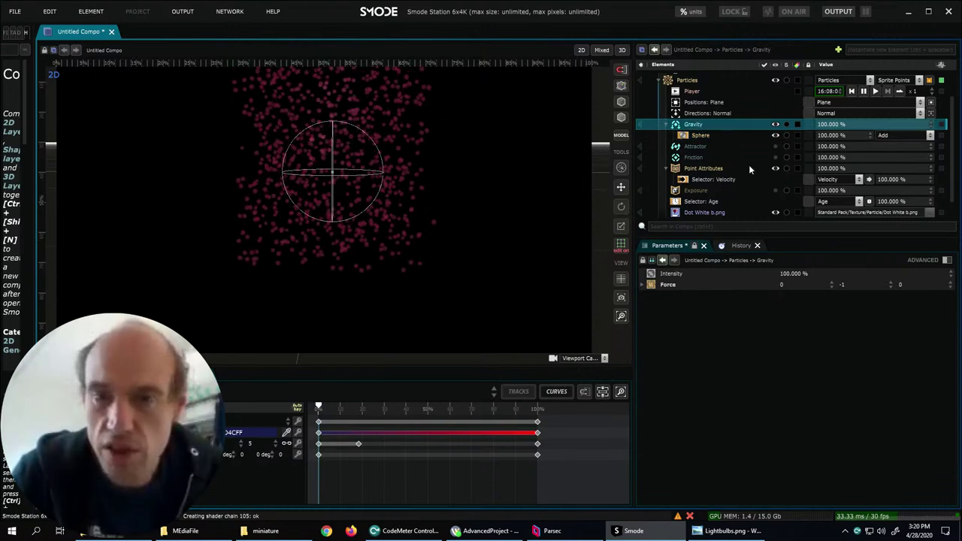
{"action": "double_click", "coordinate": [844, 284]}
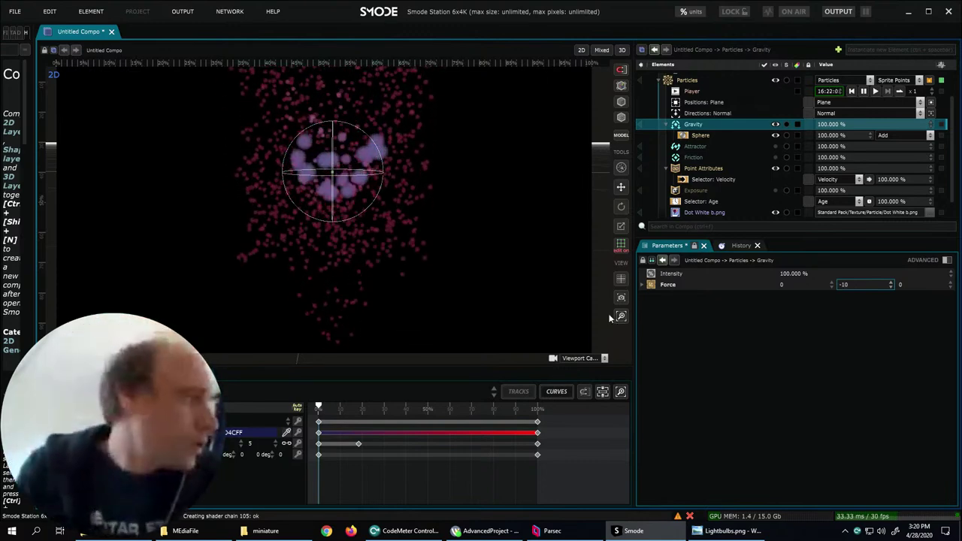
{"action": "right_click", "coordinate": [686, 80]}
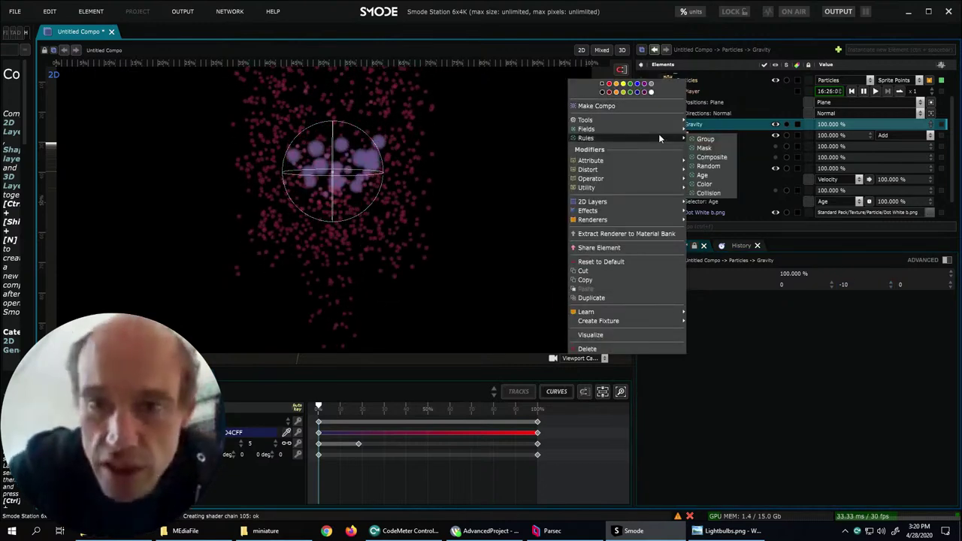
- Add a Vortex field to the Particles element from its Fields menu
{"action": "mouse_move", "coordinate": [649, 128]}
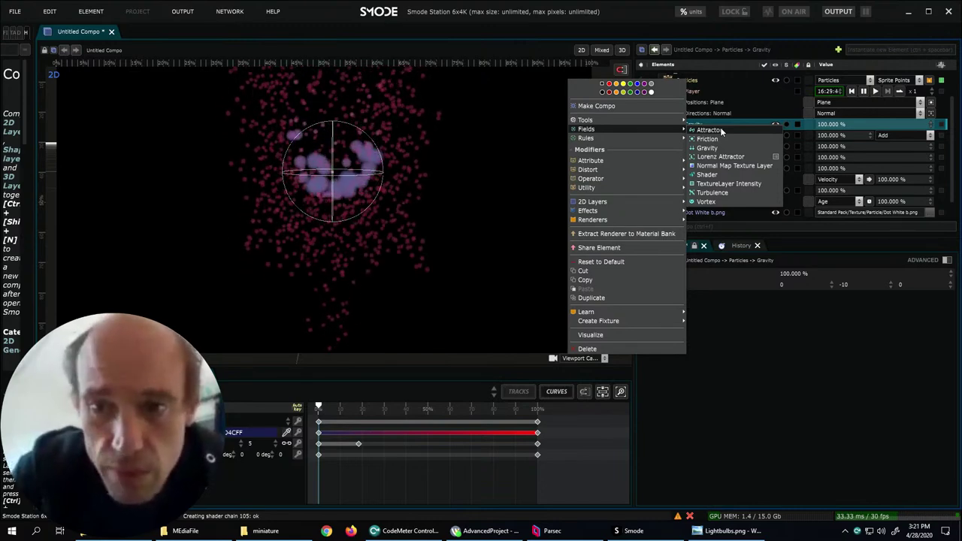
{"action": "left_click", "coordinate": [706, 202]}
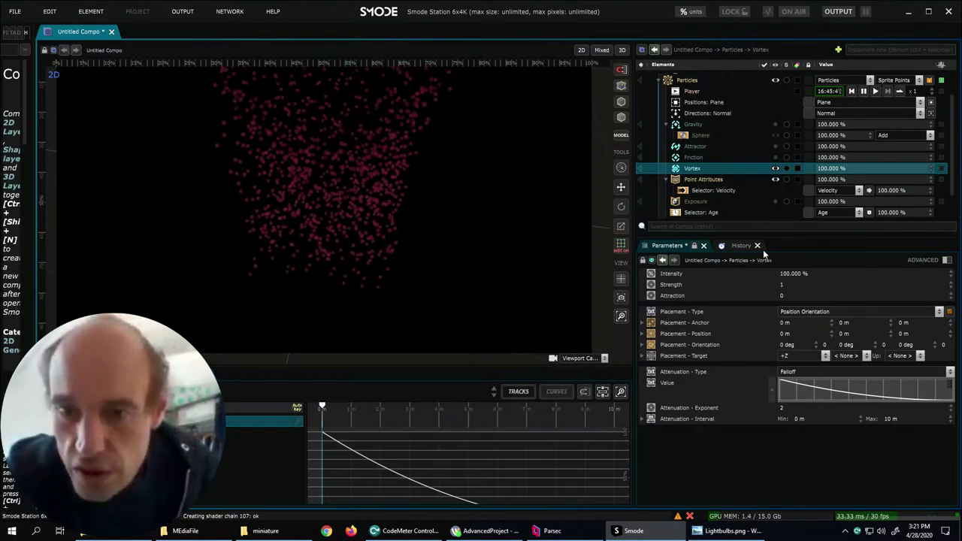
- Set the Vortex Strength to 2 and Attraction to 20 for a funnel-shaped swirl
{"action": "double_click", "coordinate": [801, 284]}
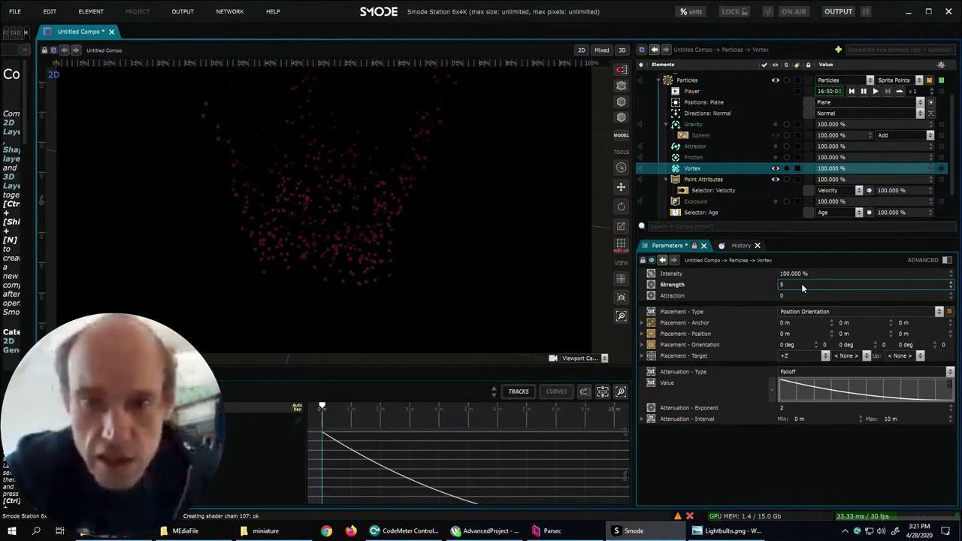
{"action": "scroll", "coordinate": [833, 132], "scroll_direction": "up", "scroll_amount": 1}
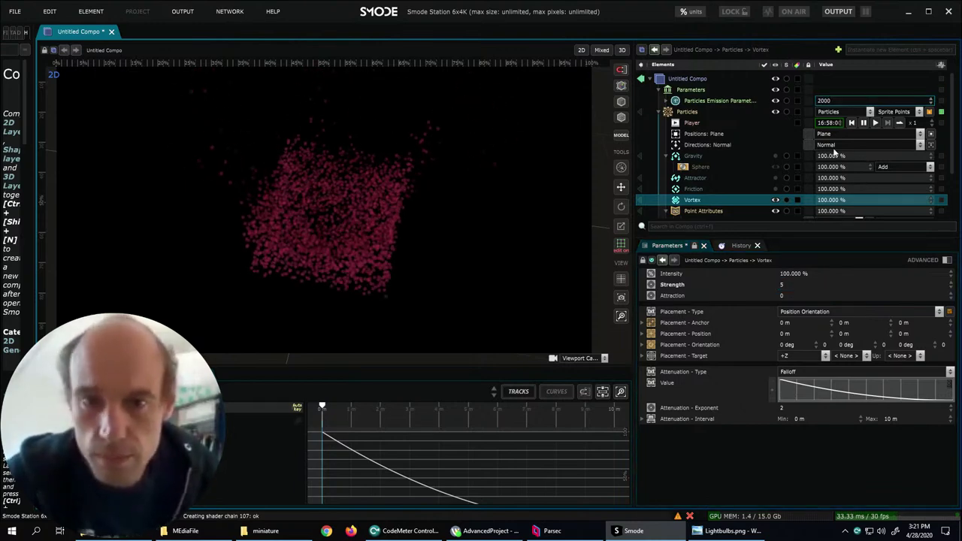
{"action": "scroll", "coordinate": [835, 153], "scroll_direction": "down", "scroll_amount": 2}
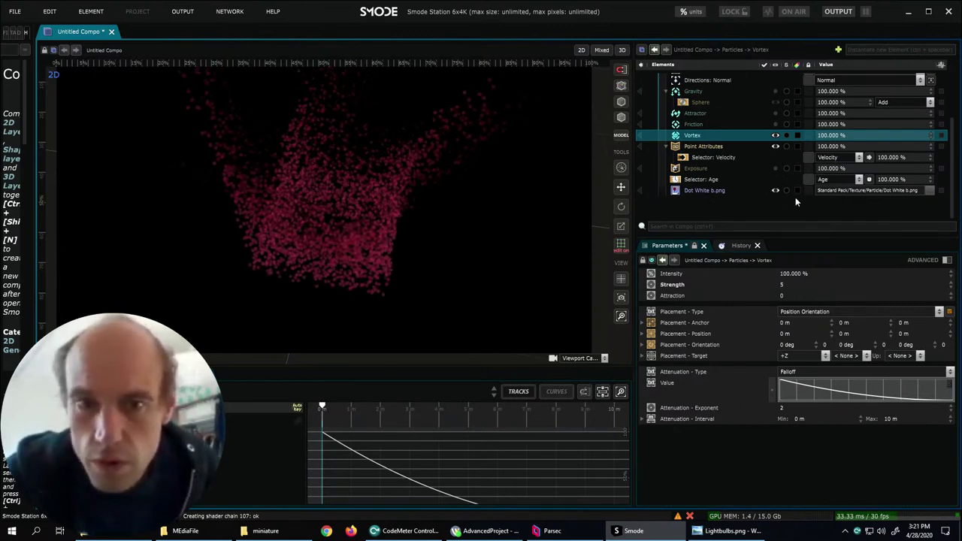
{"action": "left_click", "coordinate": [792, 284]}
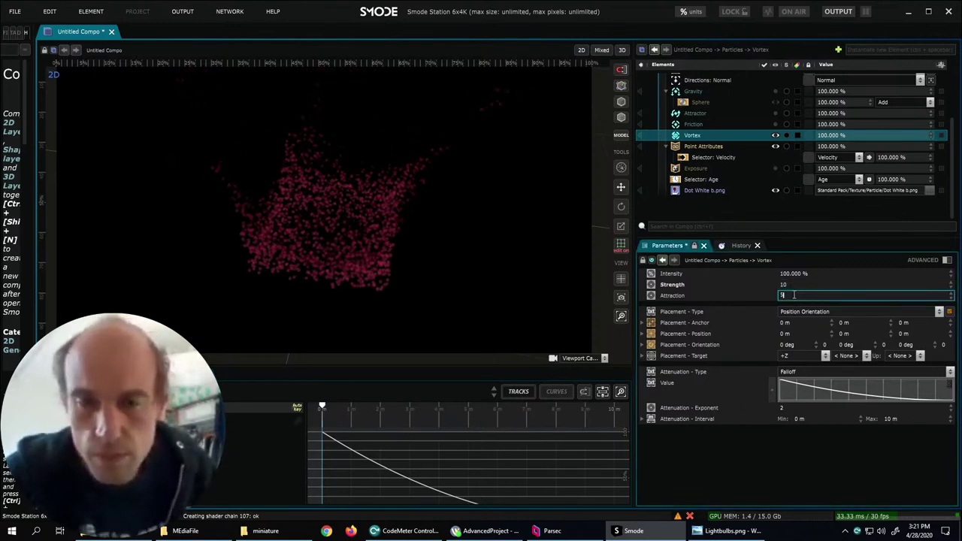
{"action": "left_click", "coordinate": [799, 284]}
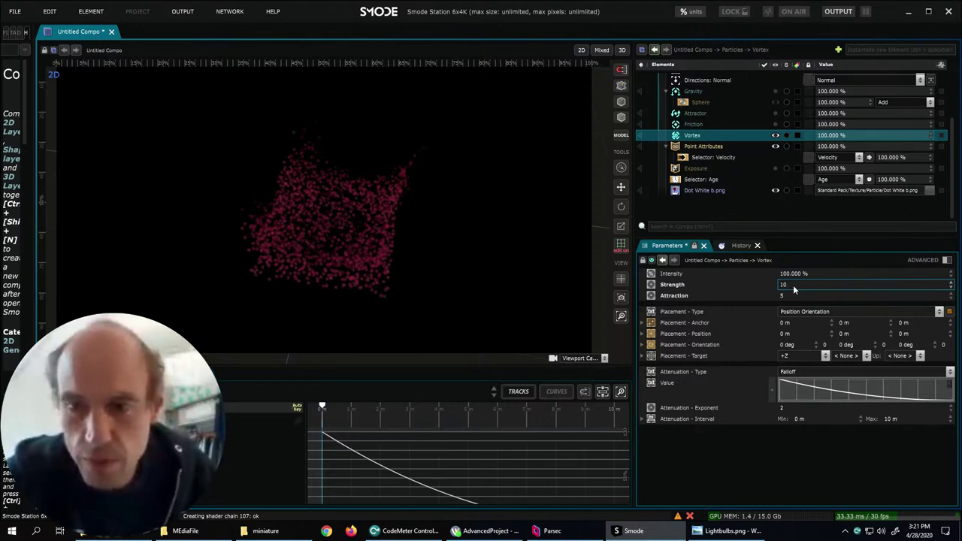
{"action": "double_click", "coordinate": [793, 285]}
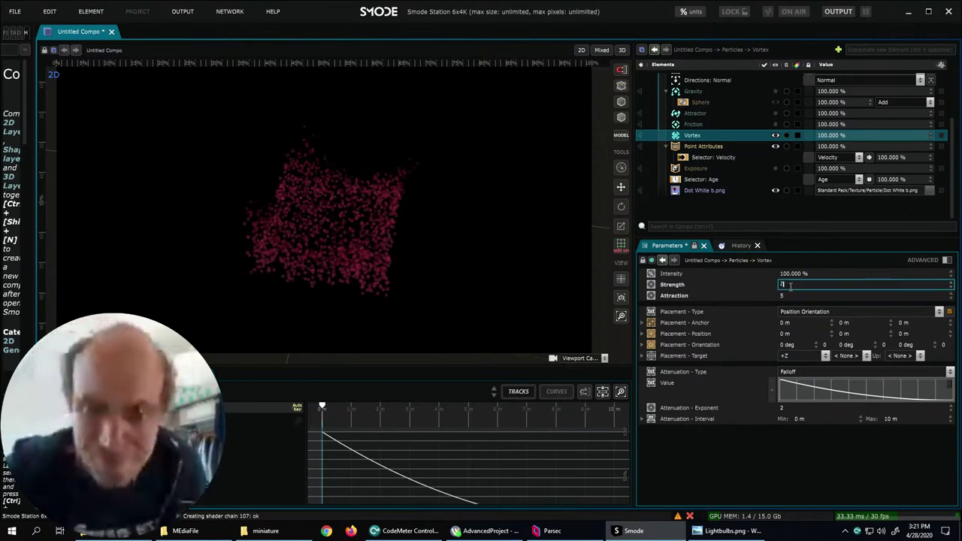
{"action": "double_click", "coordinate": [796, 295]}
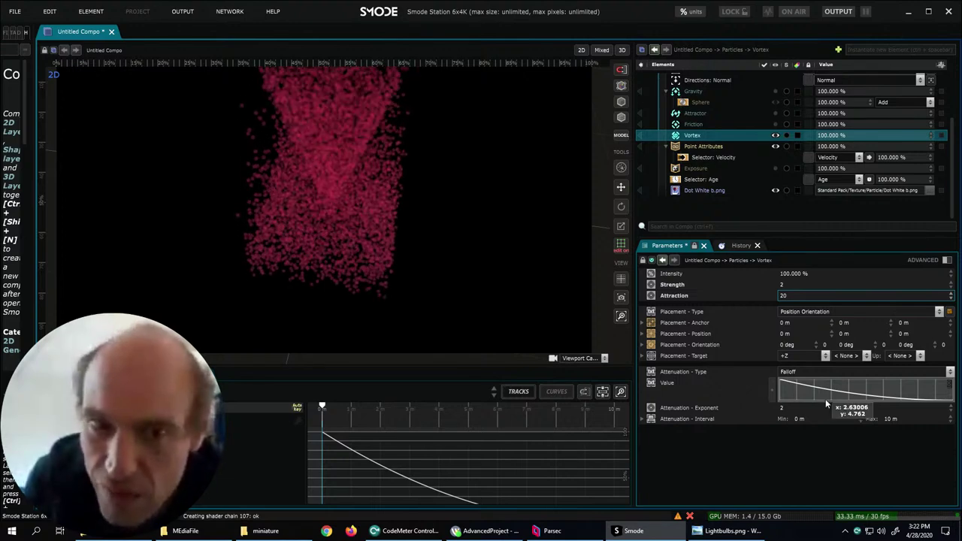
- Give the Vortex a Parametric attenuation with a Sinus shape and 5 repetitions
{"action": "left_click", "coordinate": [806, 374]}
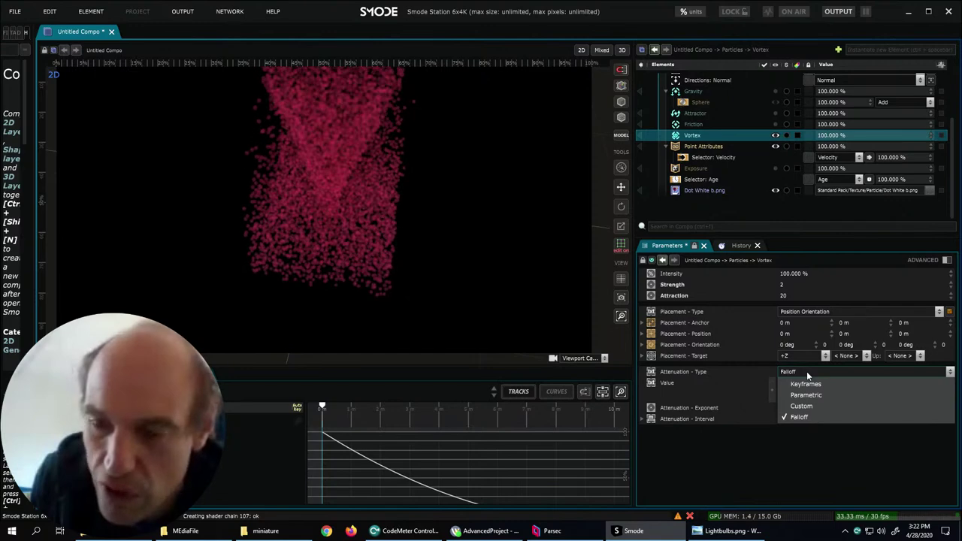
{"action": "left_click", "coordinate": [816, 395]}
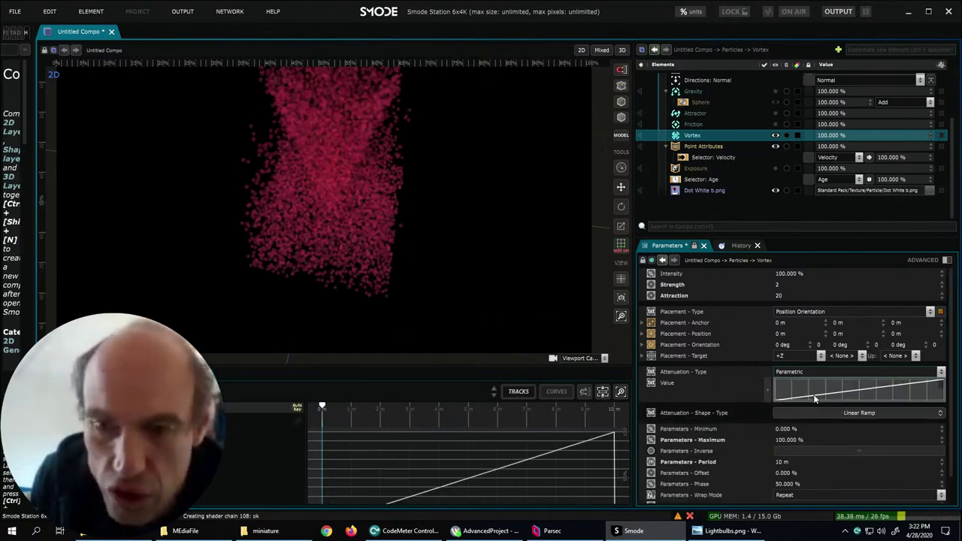
{"action": "left_click", "coordinate": [858, 413]}
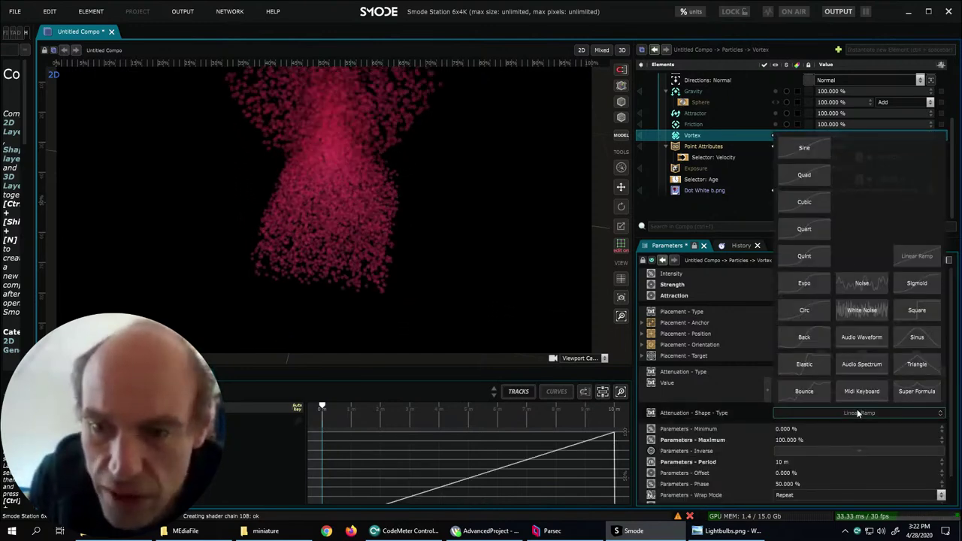
{"action": "left_click", "coordinate": [923, 339]}
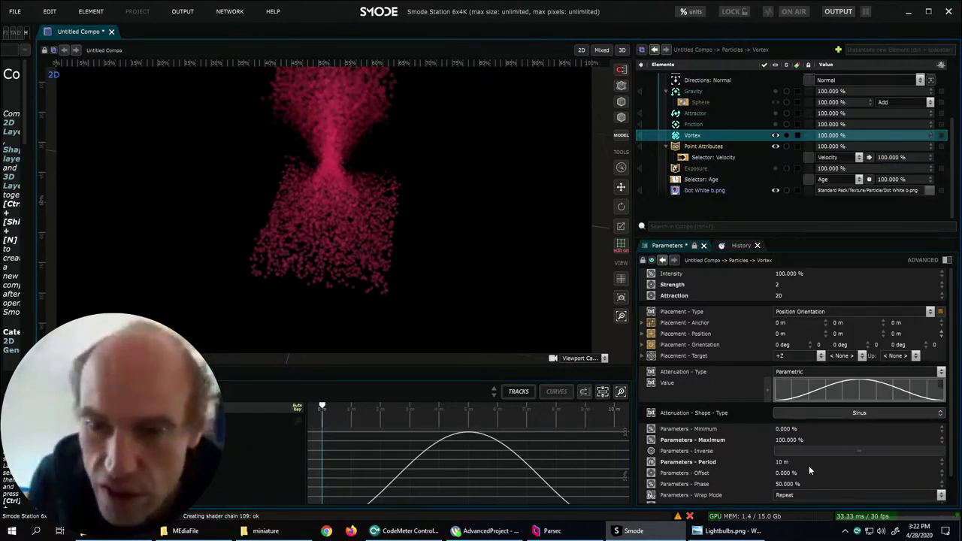
{"action": "scroll", "coordinate": [809, 463], "scroll_direction": "down", "scroll_amount": 1}
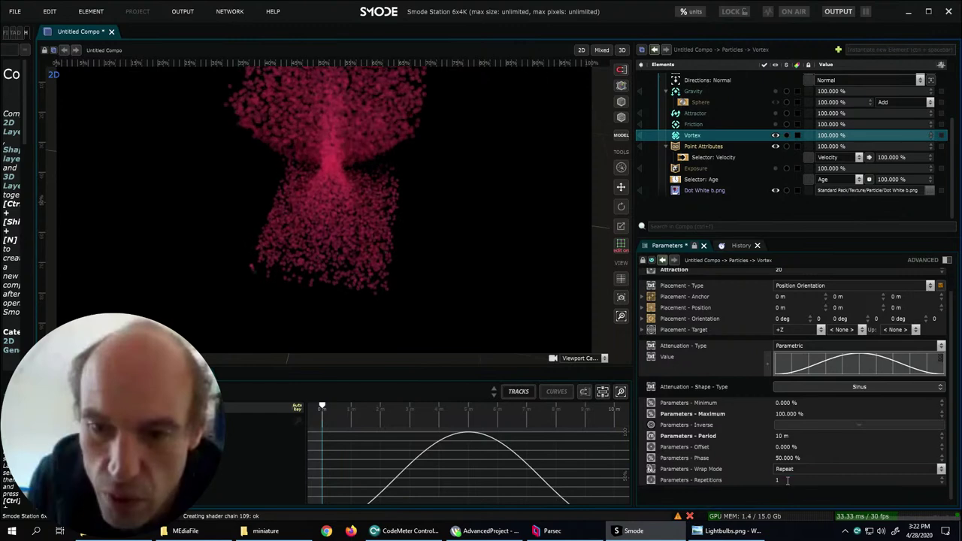
{"action": "double_click", "coordinate": [787, 481]}
{"action": "key", "text": "Return"}
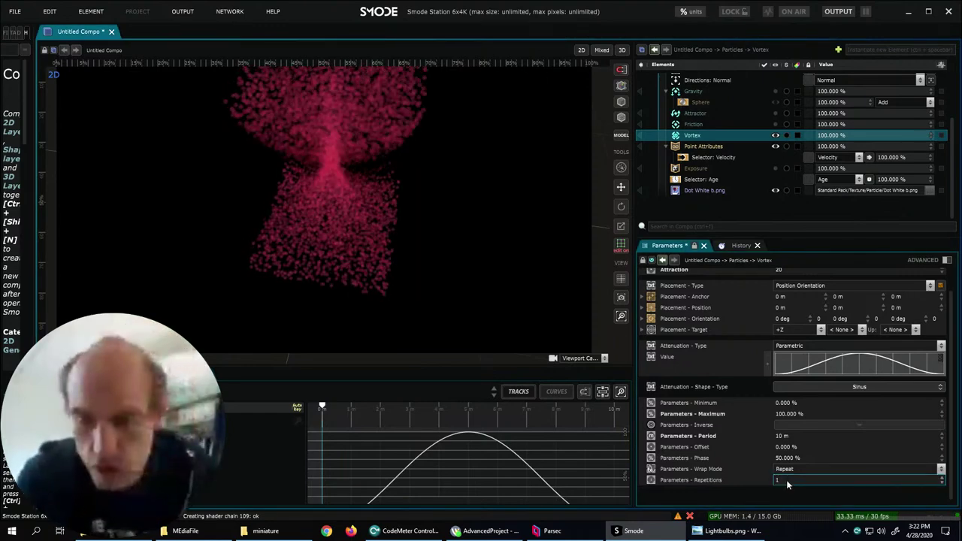
{"action": "double_click", "coordinate": [786, 480]}
{"action": "type", "text": "5"}
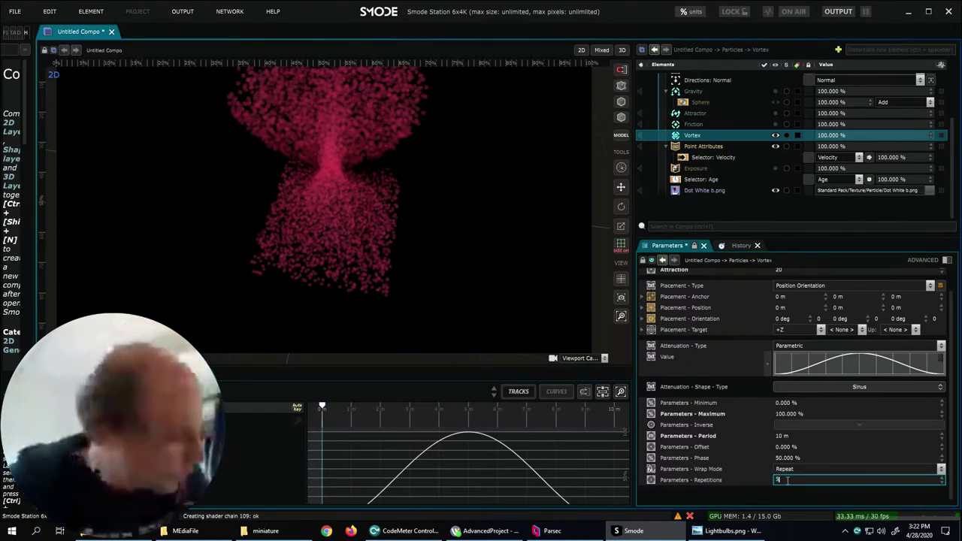
{"action": "key", "text": "Return"}
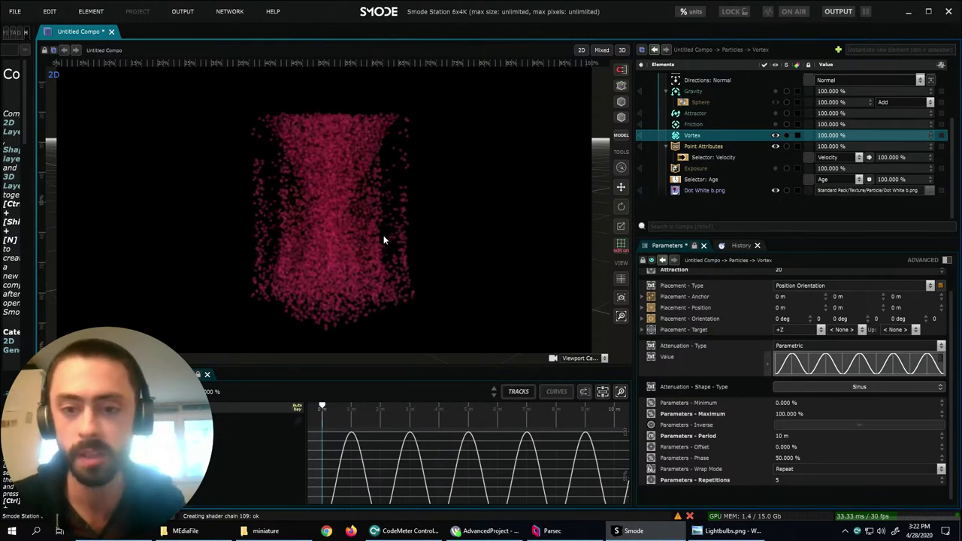
- Preview Dot White b.png on a black background, then inspect the Age selector
{"action": "left_click", "coordinate": [704, 190]}
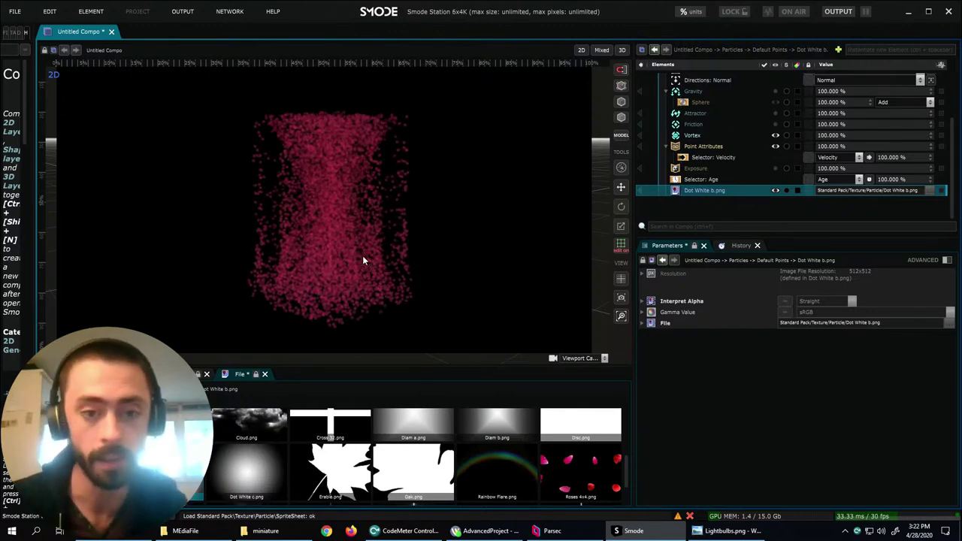
{"action": "scroll", "coordinate": [359, 203], "scroll_direction": "up", "scroll_amount": 3}
{"action": "scroll", "coordinate": [357, 157], "scroll_direction": "up", "scroll_amount": 5}
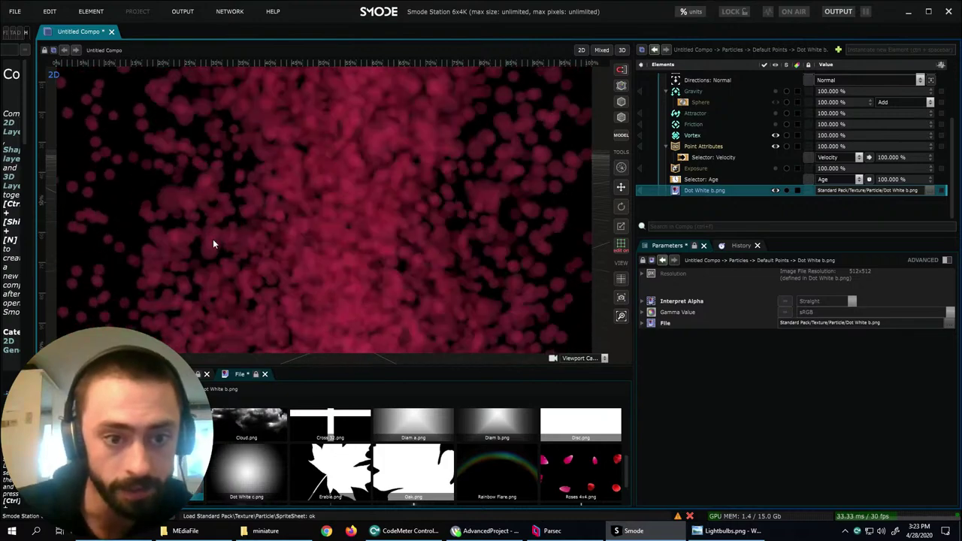
{"action": "left_click", "coordinate": [640, 190]}
{"action": "left_click", "coordinate": [641, 190]}
{"action": "left_click", "coordinate": [641, 190]}
{"action": "left_click", "coordinate": [582, 280]}
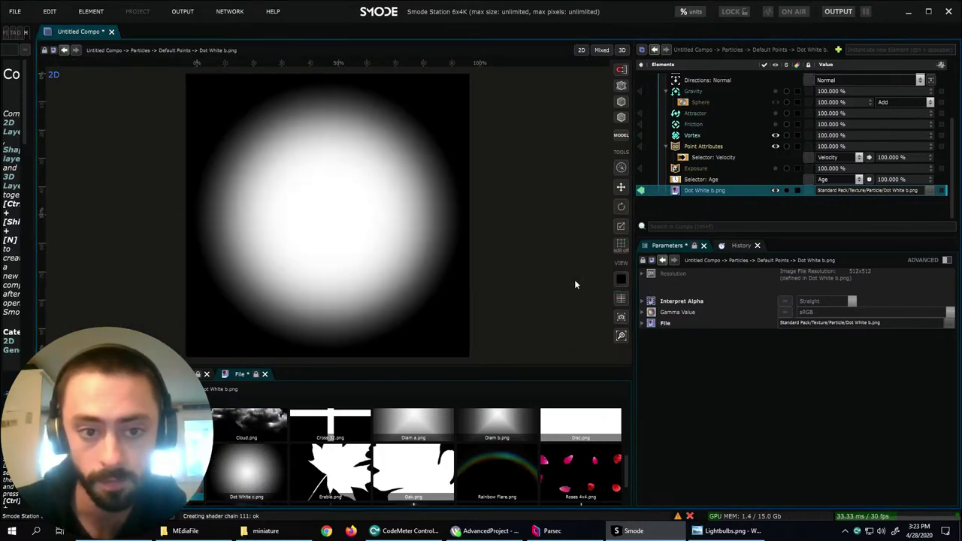
{"action": "left_click", "coordinate": [640, 191]}
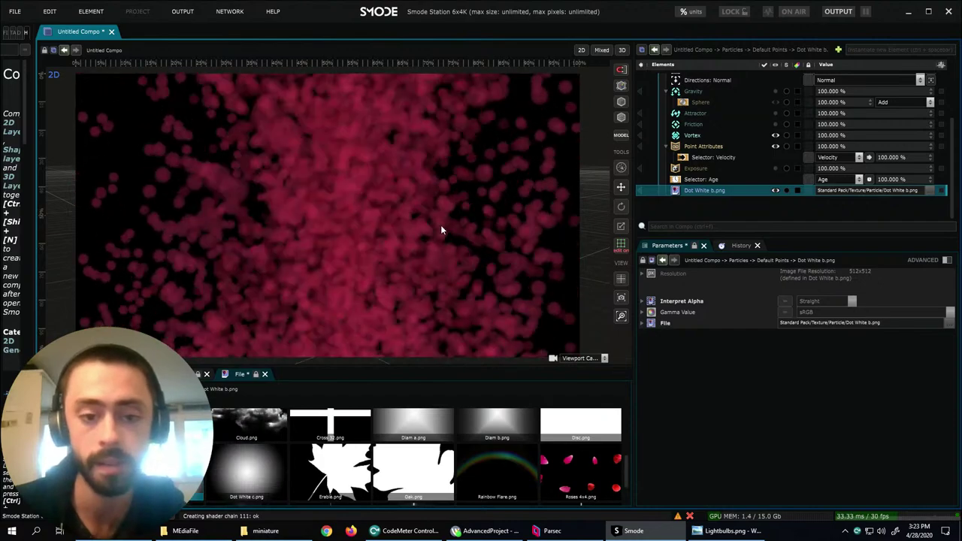
{"action": "left_click", "coordinate": [700, 181]}
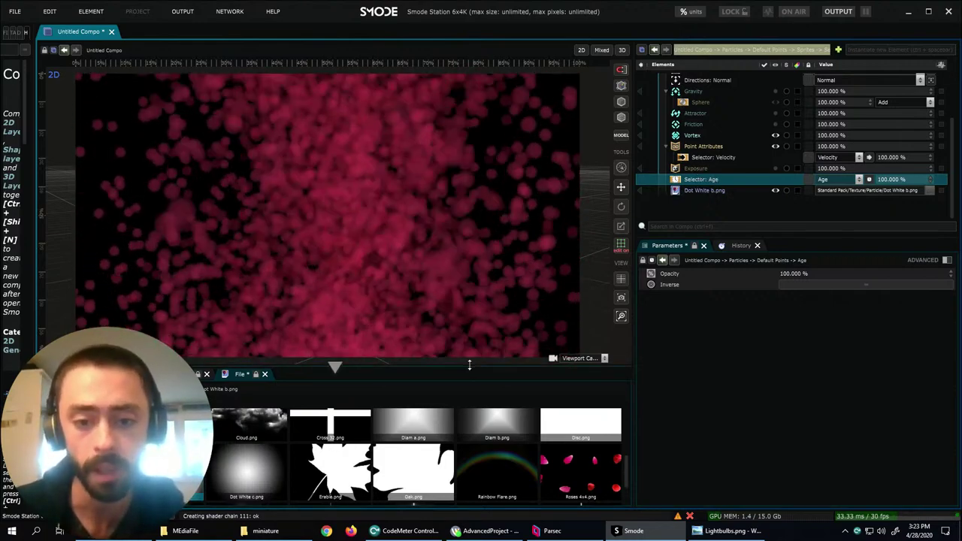
- Drag the Cross 32.png texture into the Particles element beside Dot White b.png
{"action": "left_click_drag", "start_coordinate": [470, 366], "coordinate": [421, 331]}
{"action": "scroll", "coordinate": [379, 362], "scroll_direction": "up", "scroll_amount": 1}
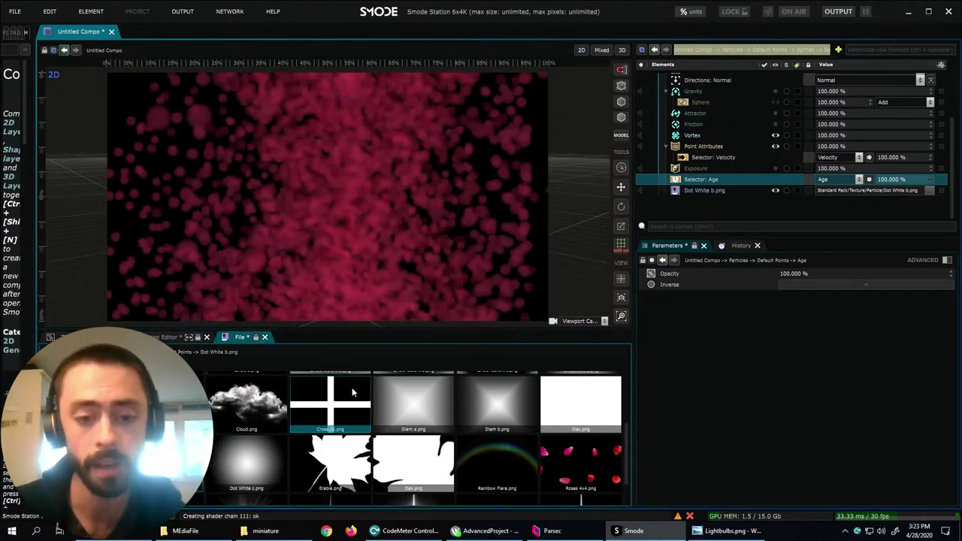
{"action": "left_click_drag", "start_coordinate": [327, 412], "coordinate": [709, 185]}
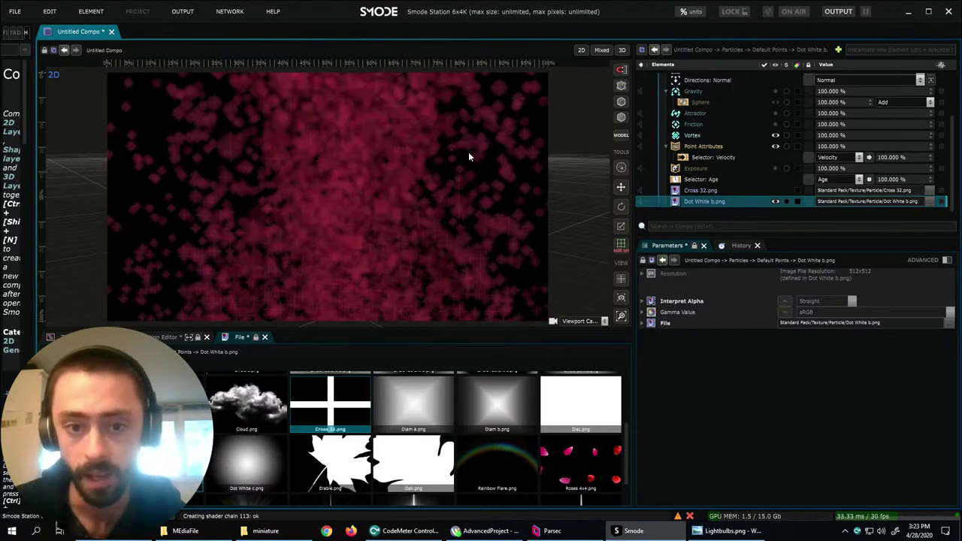
{"action": "left_click_drag", "start_coordinate": [445, 214], "coordinate": [440, 163]}
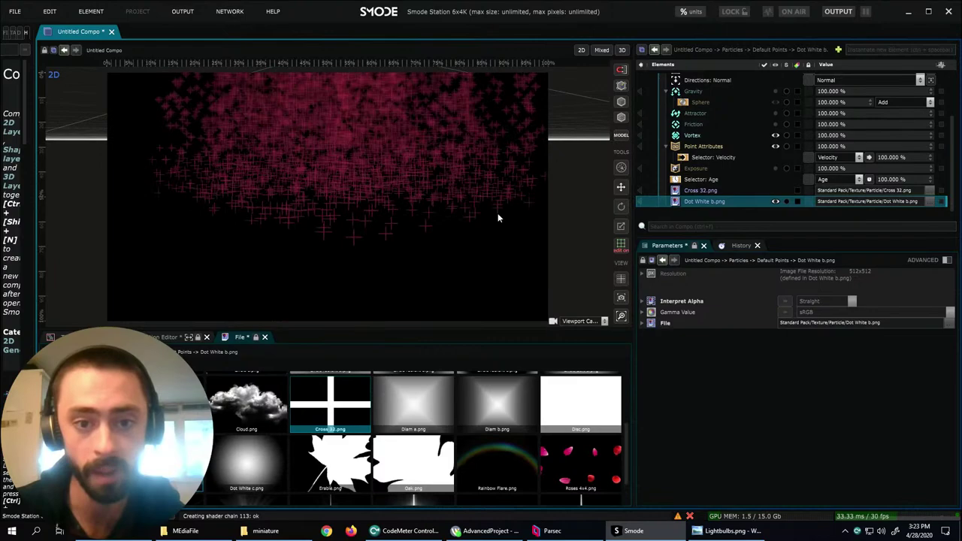
{"action": "left_click", "coordinate": [694, 190]}
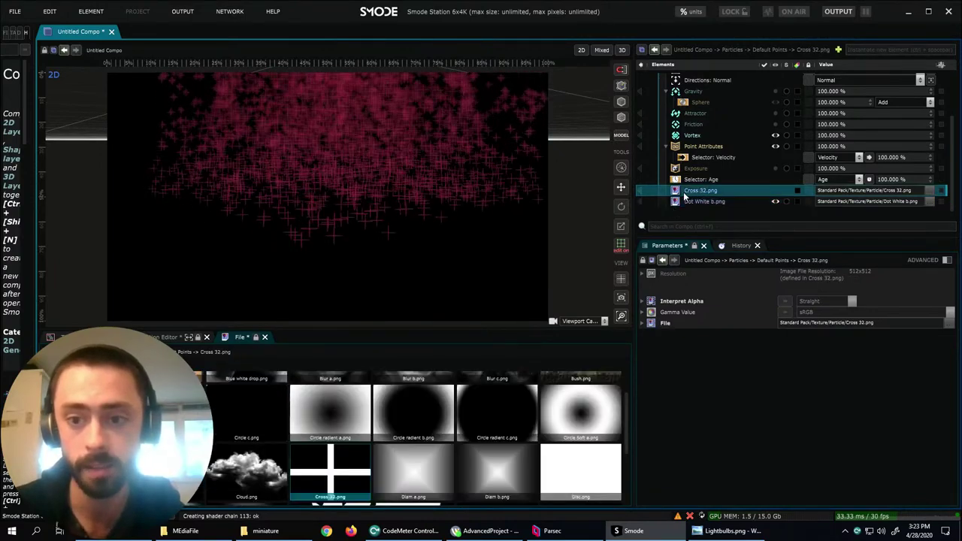
{"action": "left_click_drag", "start_coordinate": [397, 125], "coordinate": [366, 277]}
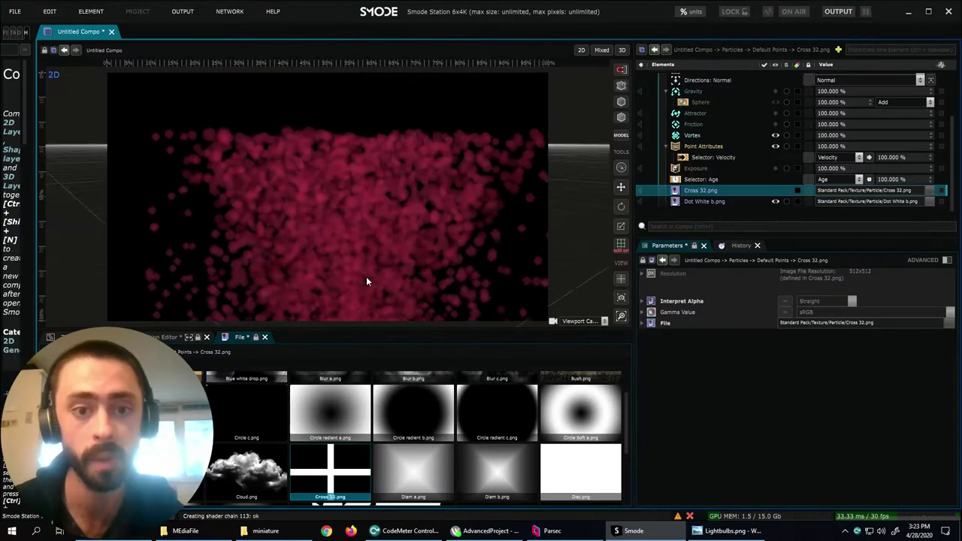
{"action": "left_click", "coordinate": [691, 202]}
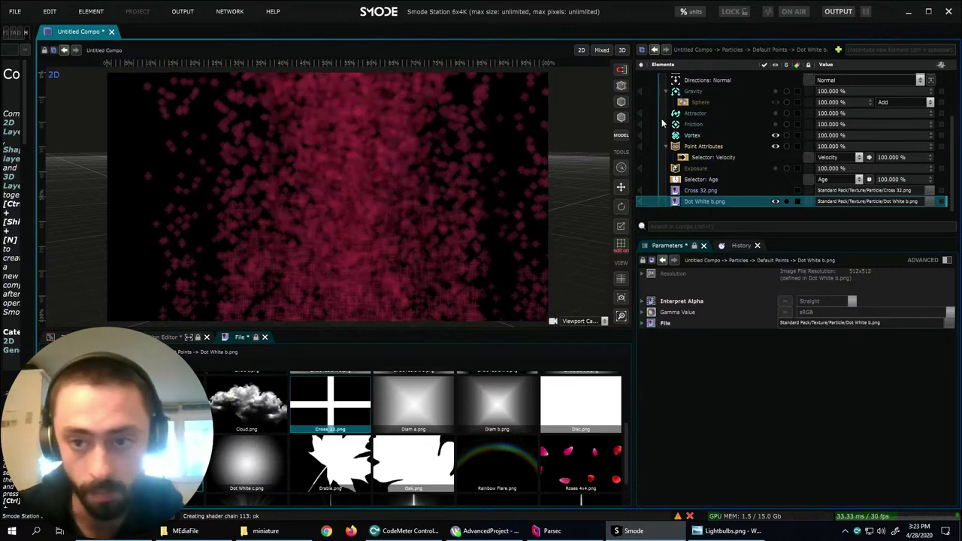
{"action": "scroll", "coordinate": [705, 113], "scroll_direction": "up", "scroll_amount": 3}
- Change the Particles' Default Points sprite Interpolation from Linear to Nearest
{"action": "left_click", "coordinate": [705, 111]}
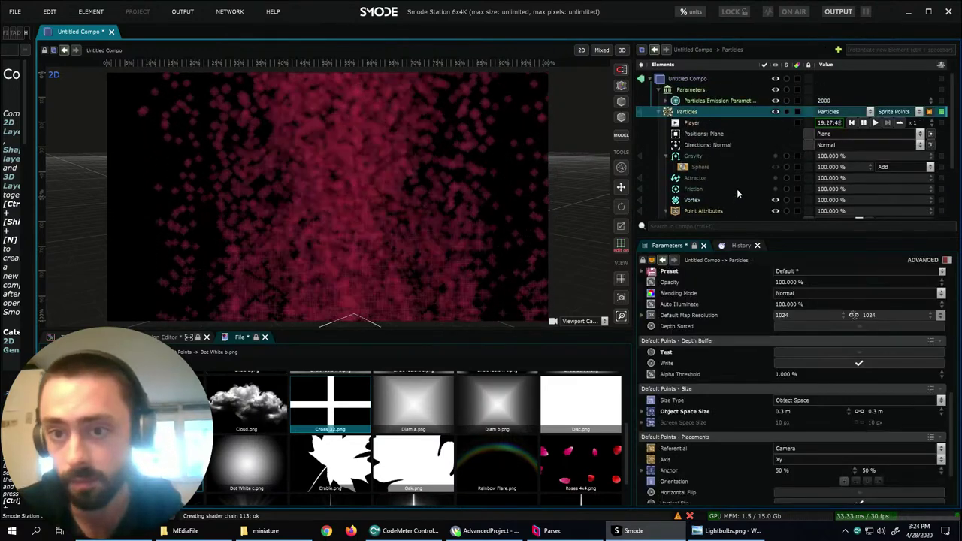
{"action": "scroll", "coordinate": [763, 354], "scroll_direction": "down", "scroll_amount": 2}
{"action": "scroll", "coordinate": [762, 349], "scroll_direction": "down", "scroll_amount": 1}
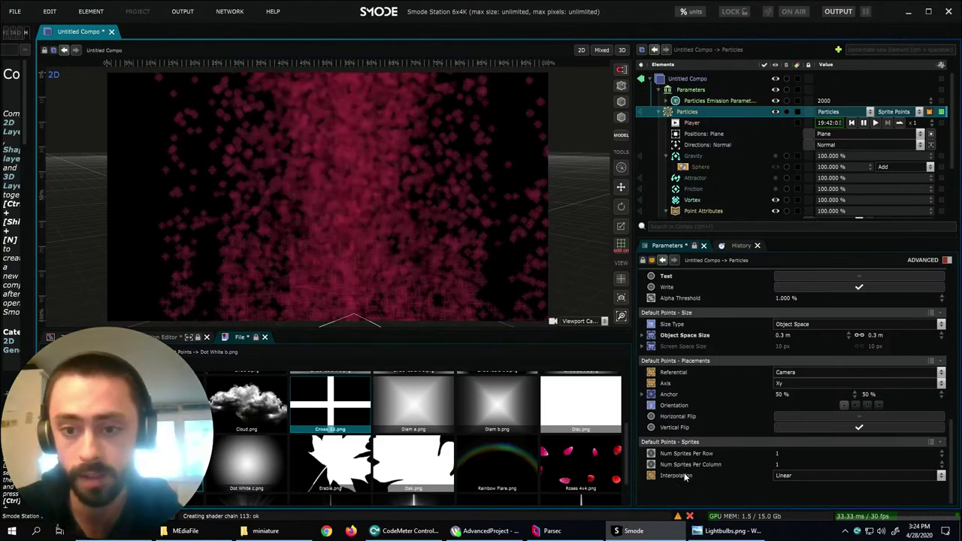
{"action": "left_click_drag", "start_coordinate": [726, 238], "coordinate": [726, 253]}
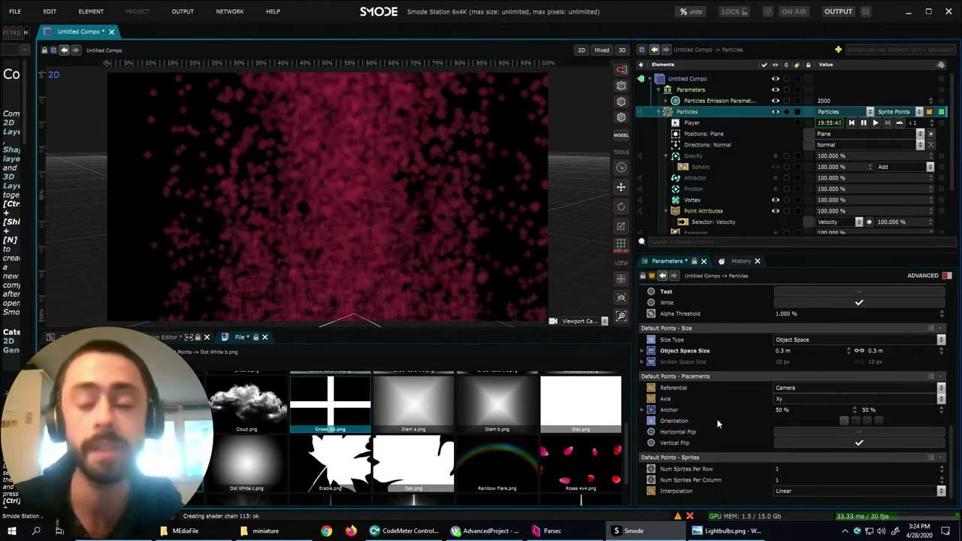
{"action": "scroll", "coordinate": [709, 198], "scroll_direction": "down", "scroll_amount": 3}
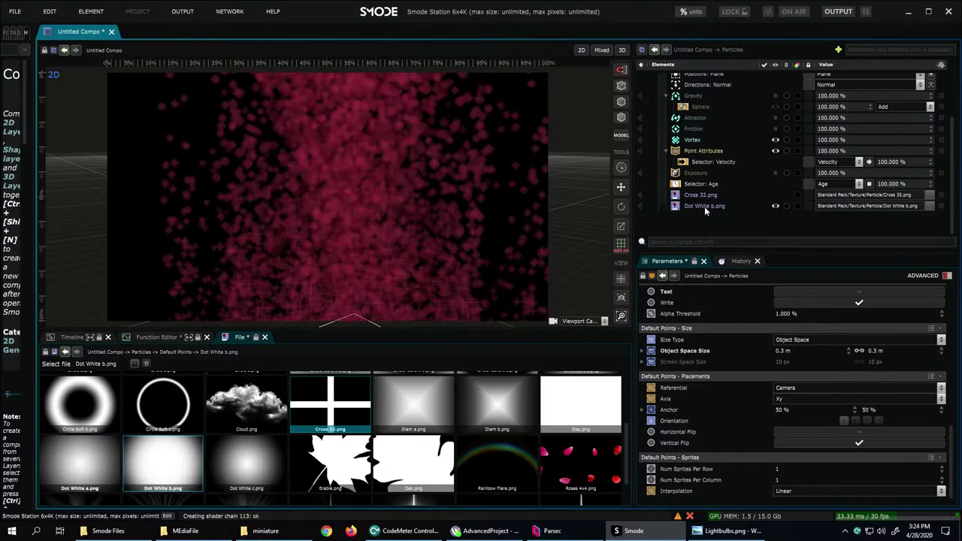
{"action": "left_click", "coordinate": [798, 490]}
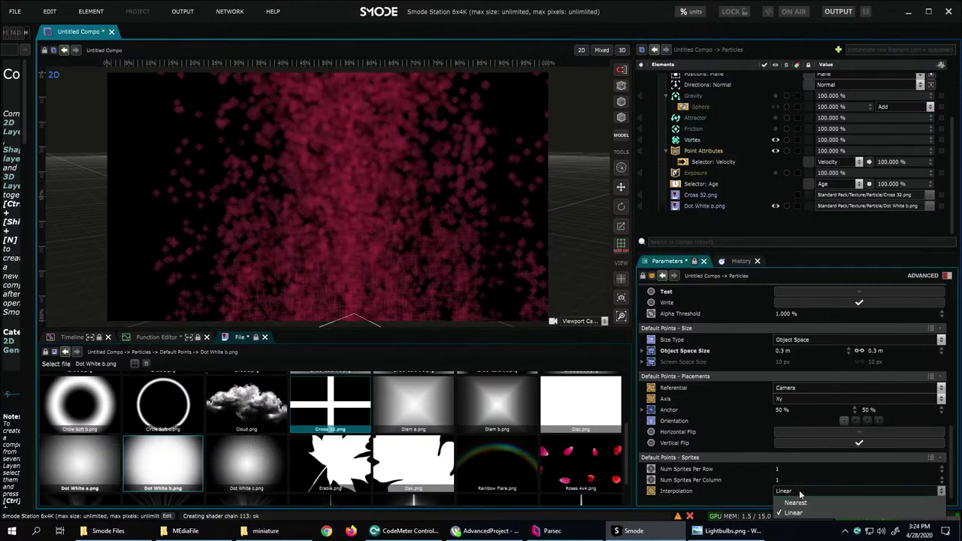
{"action": "left_click", "coordinate": [794, 503]}
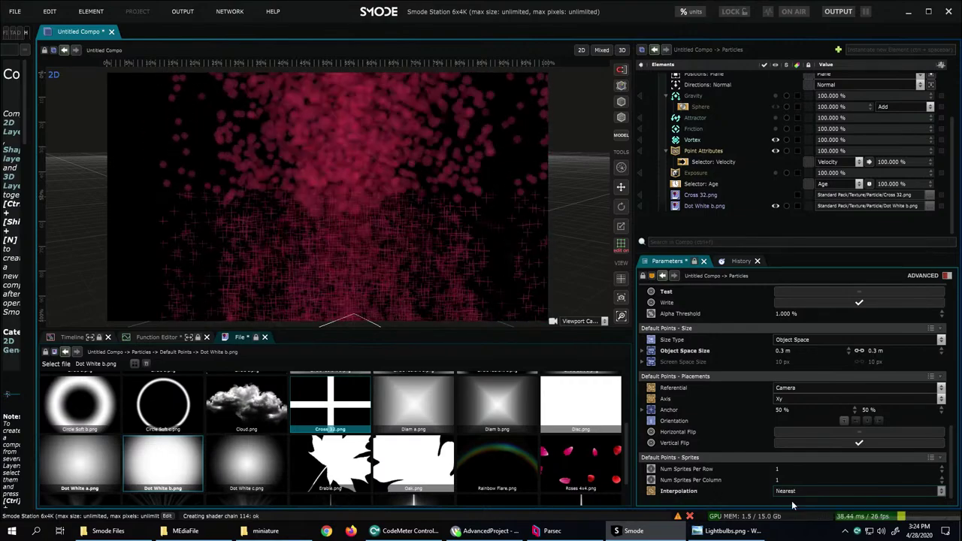
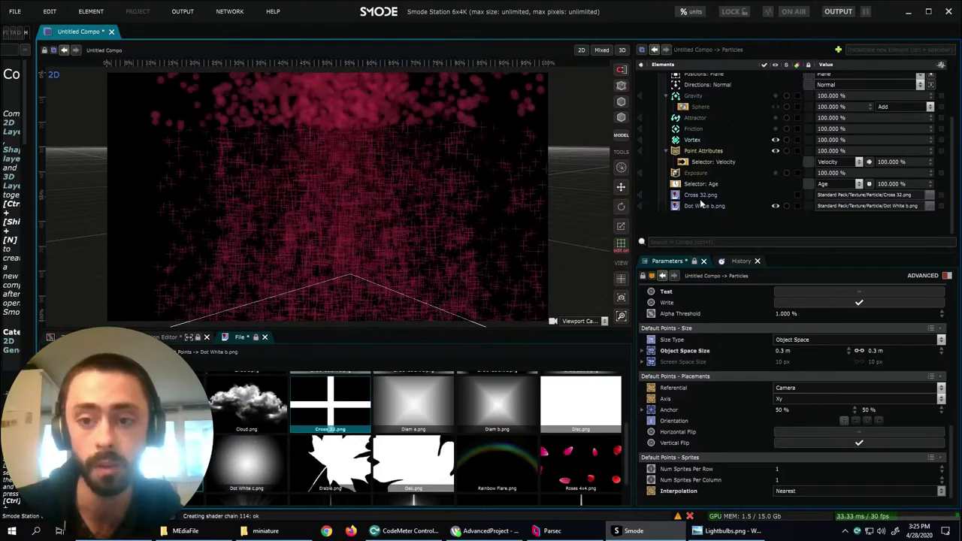
- Scroll up and enlarge the Elements tree so Particles and all its modifiers and textures fit
{"action": "scroll", "coordinate": [699, 202], "scroll_direction": "up", "scroll_amount": 1}
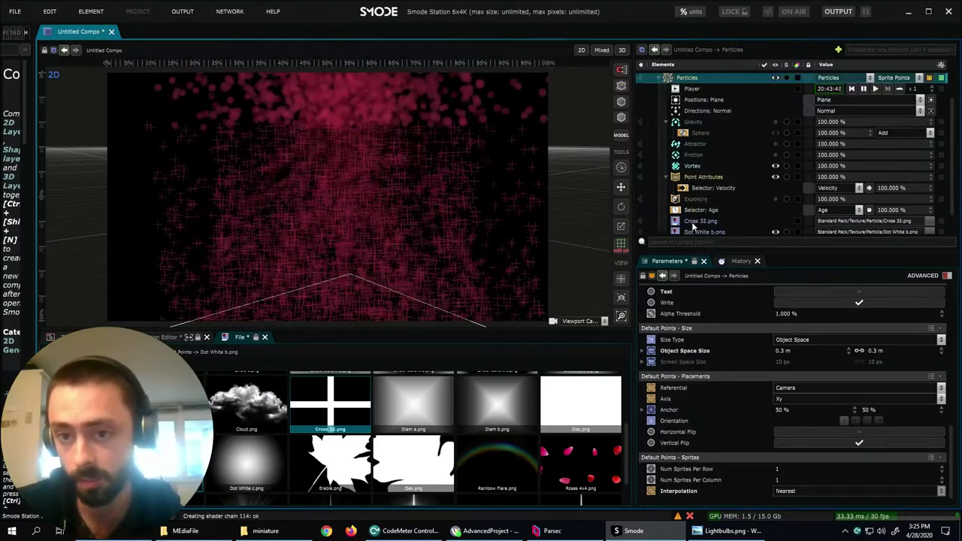
{"action": "left_click_drag", "start_coordinate": [721, 259], "coordinate": [721, 285]}
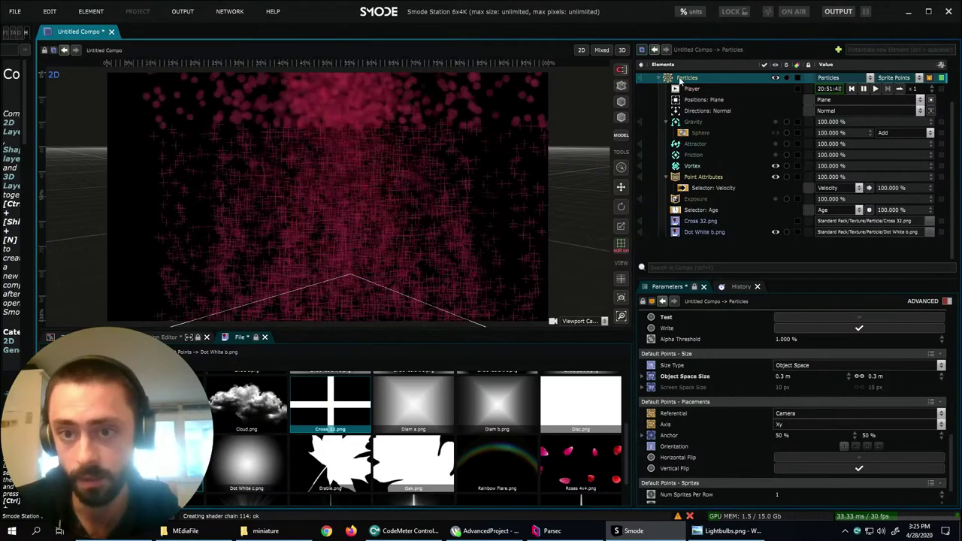
- Add a Renderers > Points > Sprite Points renderer to the Particles element
{"action": "right_click", "coordinate": [679, 78]}
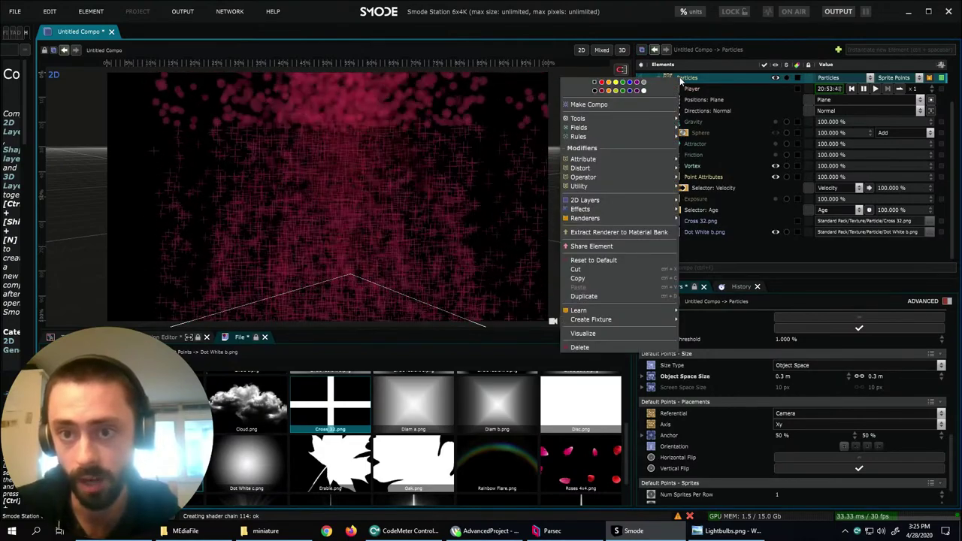
{"action": "mouse_move", "coordinate": [608, 217]}
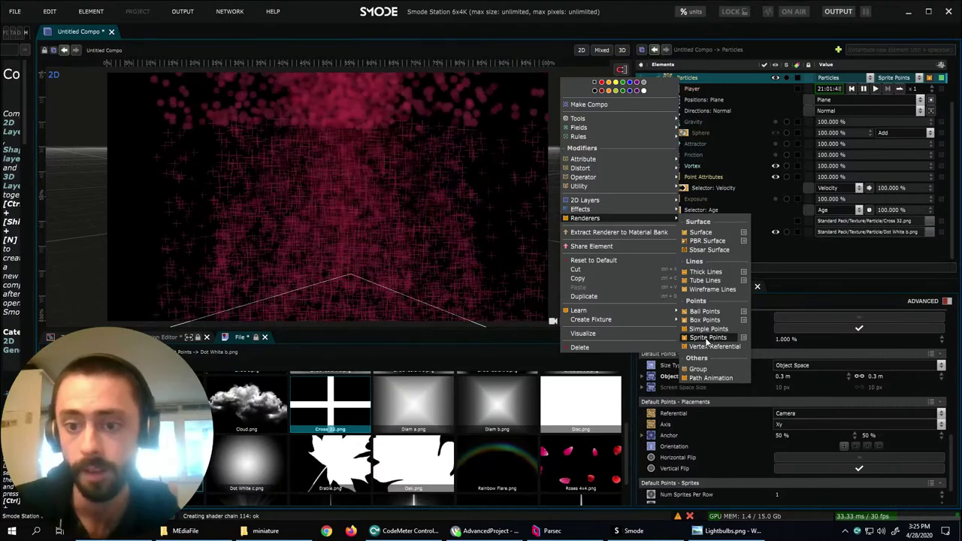
{"action": "left_click", "coordinate": [703, 339]}
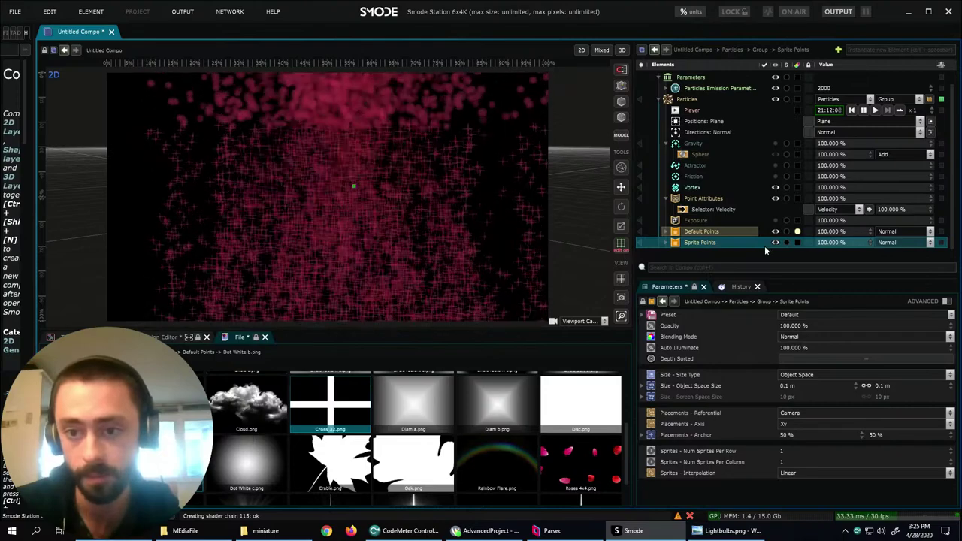
- Toggle Sprite Points visibility off and on, then expand Default Points to reveal its textures
{"action": "left_click", "coordinate": [775, 243]}
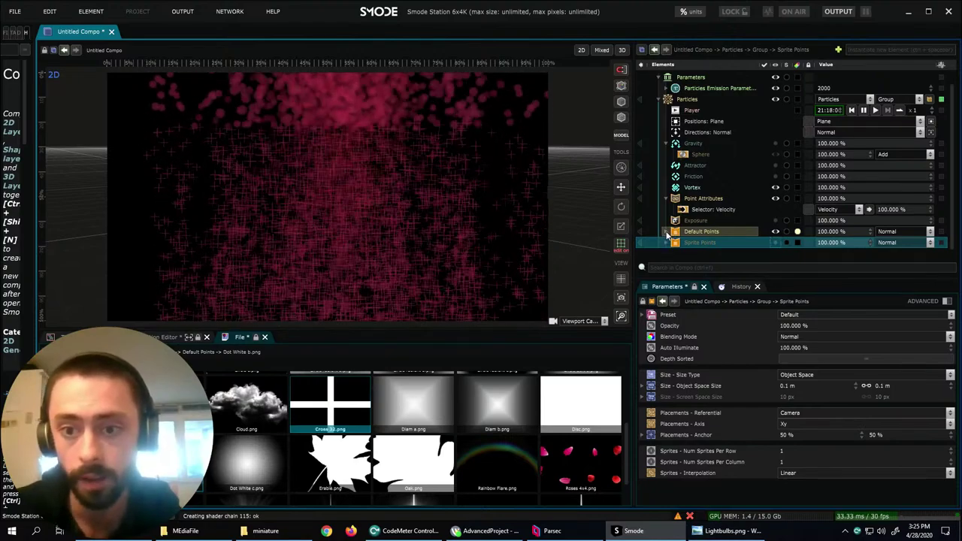
{"action": "left_click", "coordinate": [776, 242]}
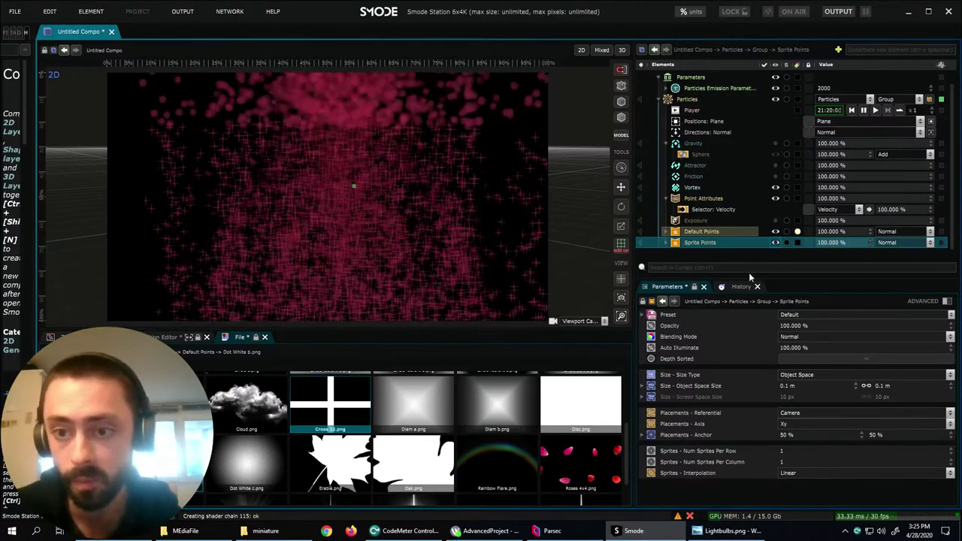
{"action": "left_click", "coordinate": [665, 232]}
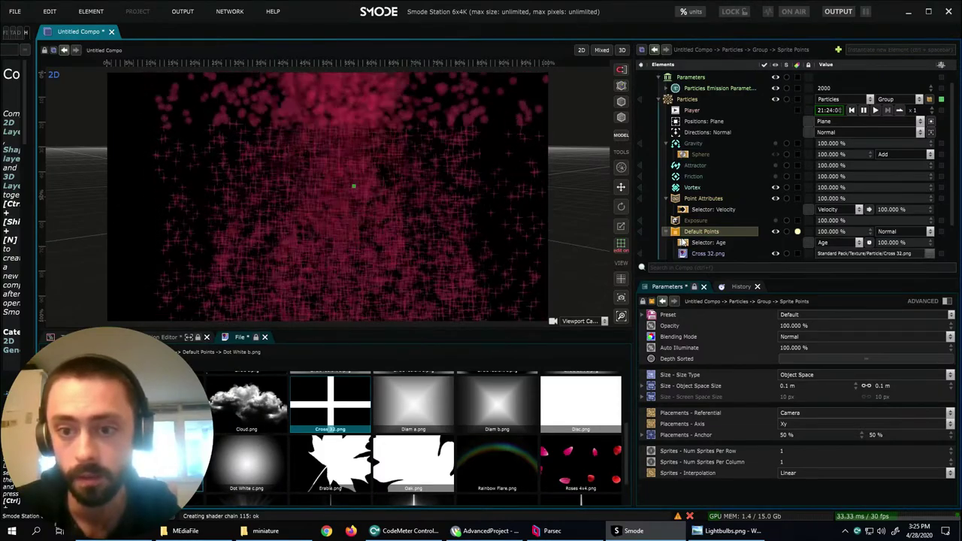
{"action": "left_click_drag", "start_coordinate": [750, 280], "coordinate": [757, 330]}
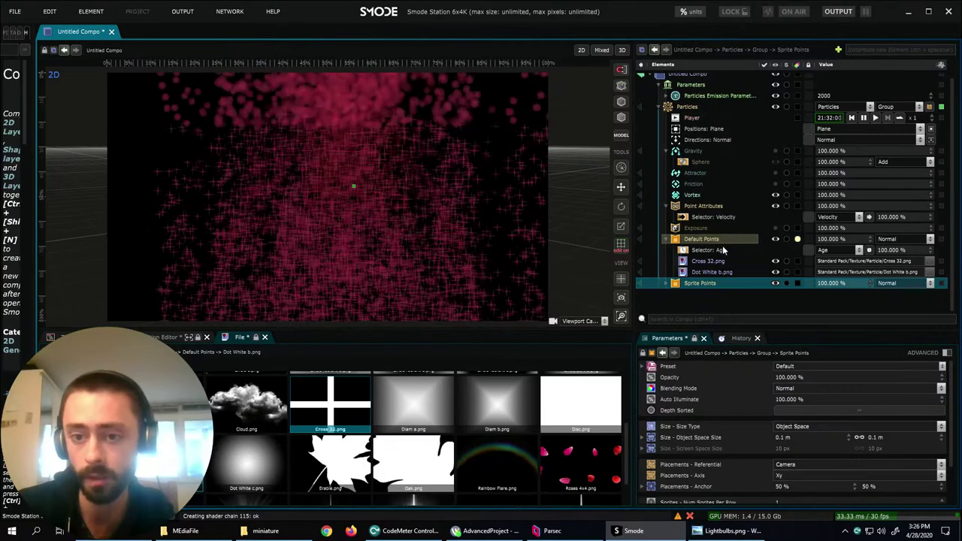
- Hide the Dot White b.png texture and the Sprite Points renderer, and widen the help panel
{"action": "left_click", "coordinate": [775, 271]}
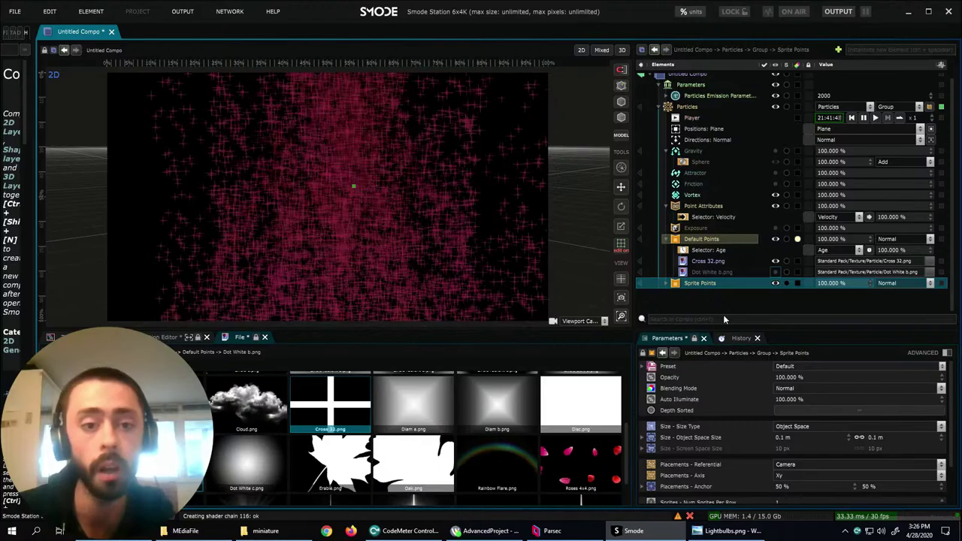
{"action": "left_click", "coordinate": [773, 284]}
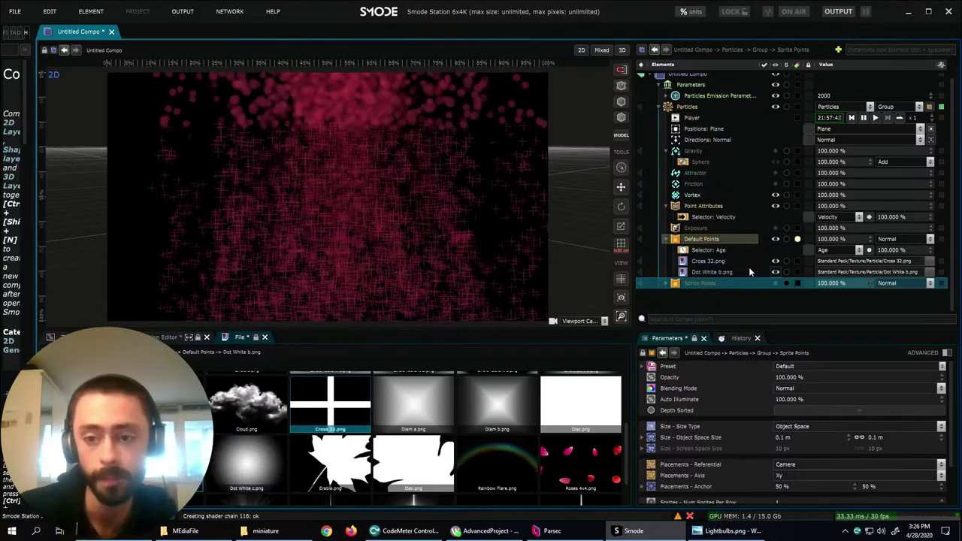
{"action": "left_click_drag", "start_coordinate": [33, 161], "coordinate": [192, 176]}
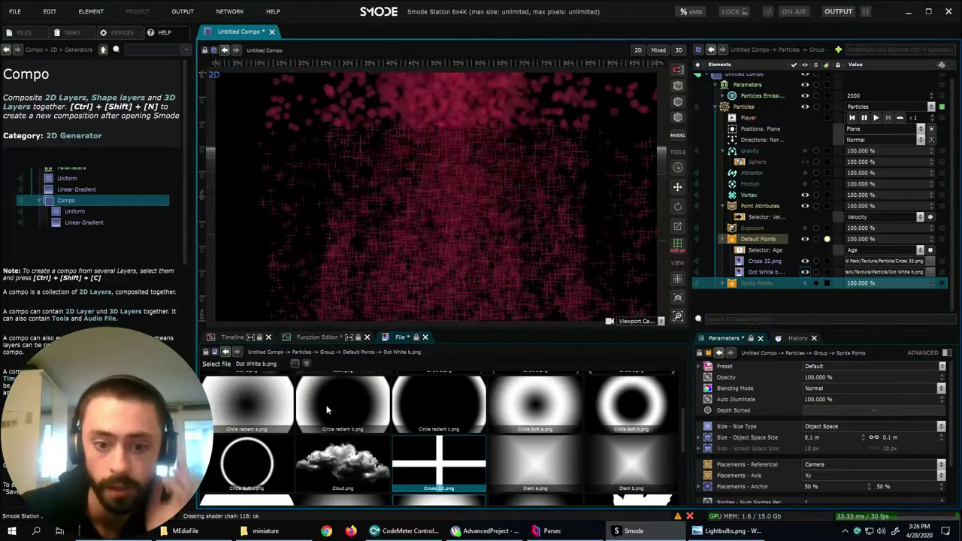
- In the file browser, expand Standard Pack > Texture > Sprite Sheets
{"action": "scroll", "coordinate": [464, 476], "scroll_direction": "down", "scroll_amount": 1}
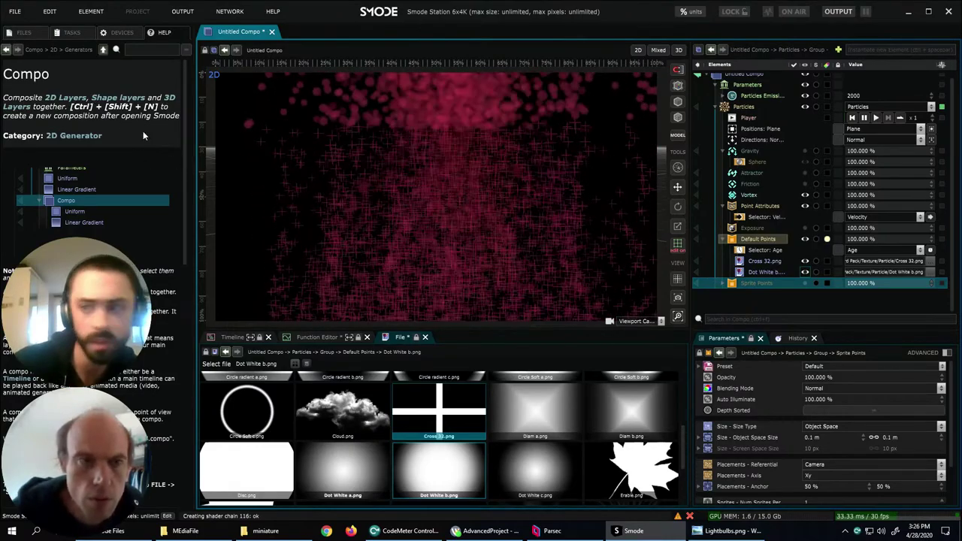
{"action": "left_click", "coordinate": [24, 32]}
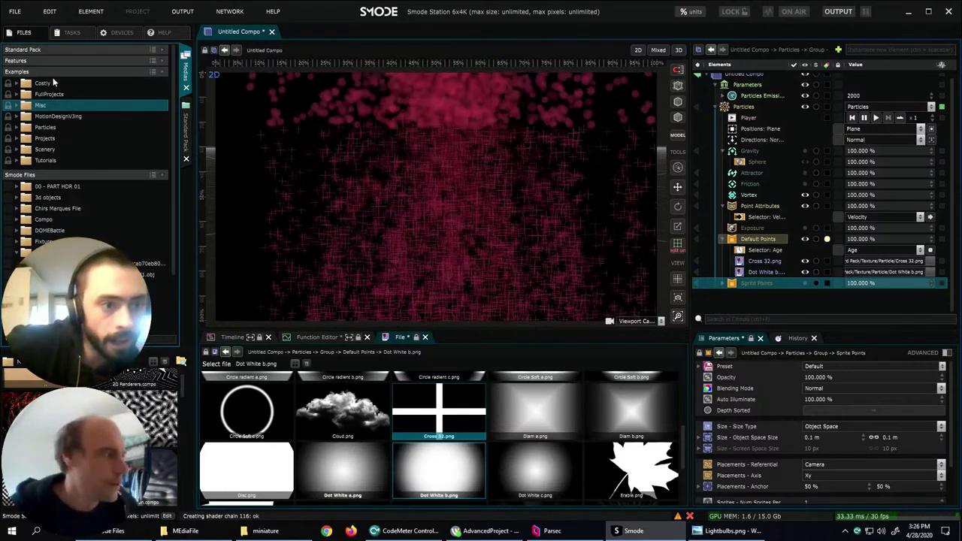
{"action": "left_click", "coordinate": [55, 48]}
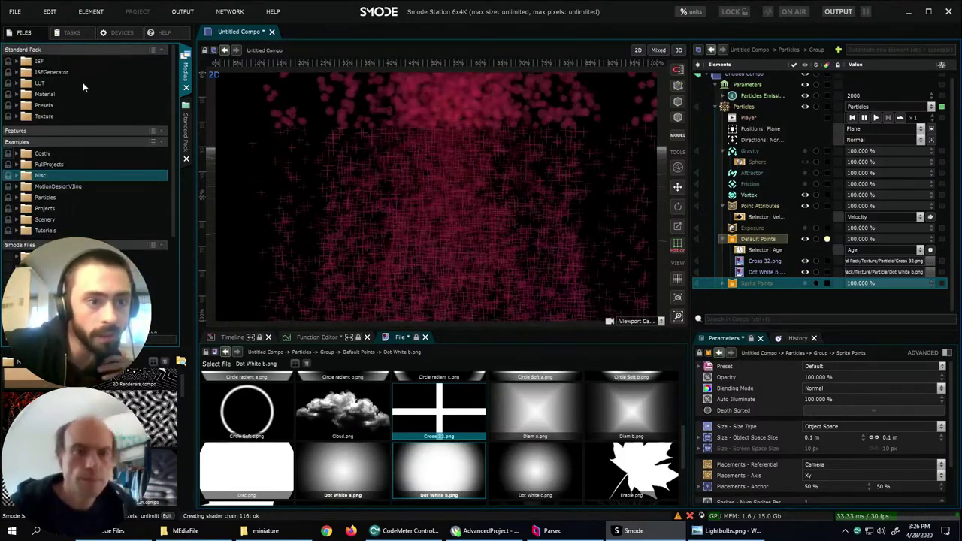
{"action": "left_click", "coordinate": [17, 118]}
{"action": "scroll", "coordinate": [23, 124], "scroll_direction": "down", "scroll_amount": 5}
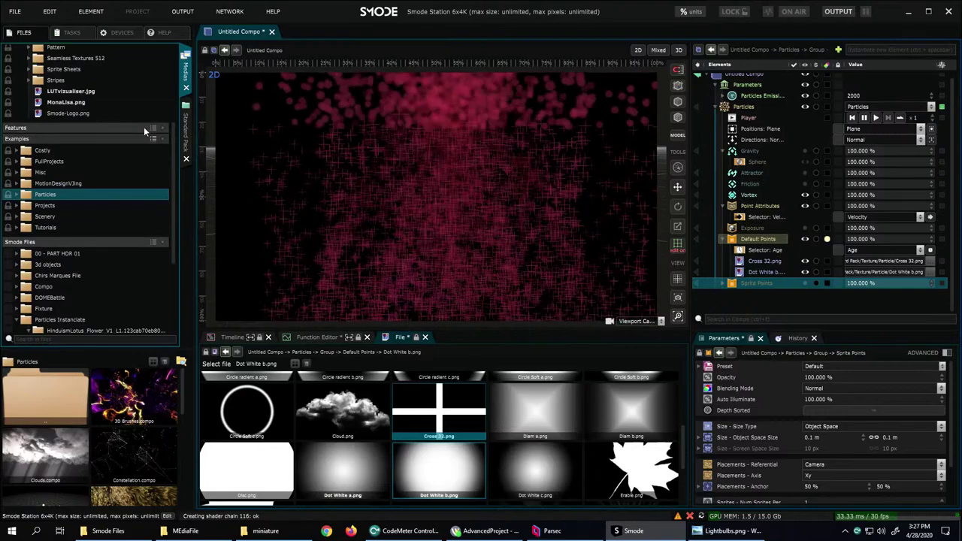
{"action": "scroll", "coordinate": [172, 148], "scroll_direction": "up", "scroll_amount": 2}
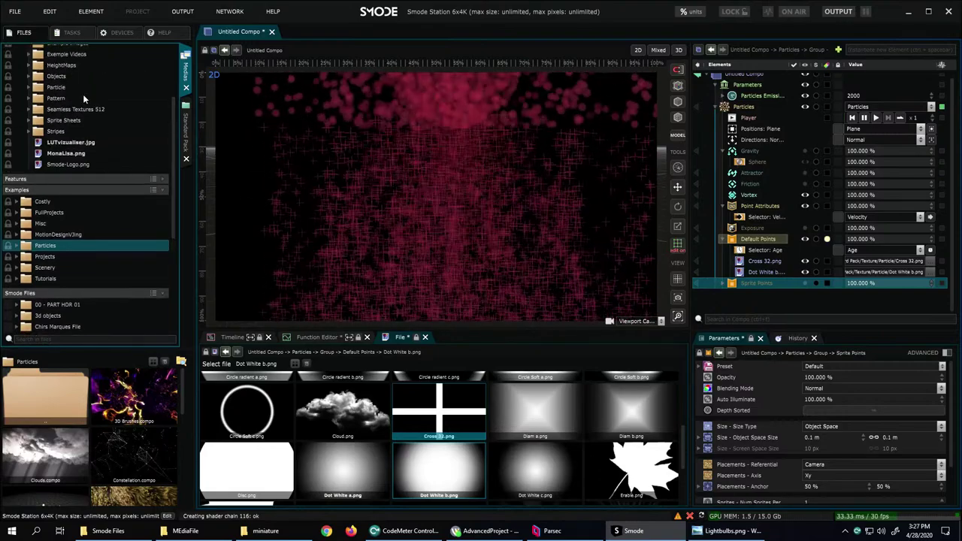
{"action": "scroll", "coordinate": [73, 98], "scroll_direction": "up", "scroll_amount": 3}
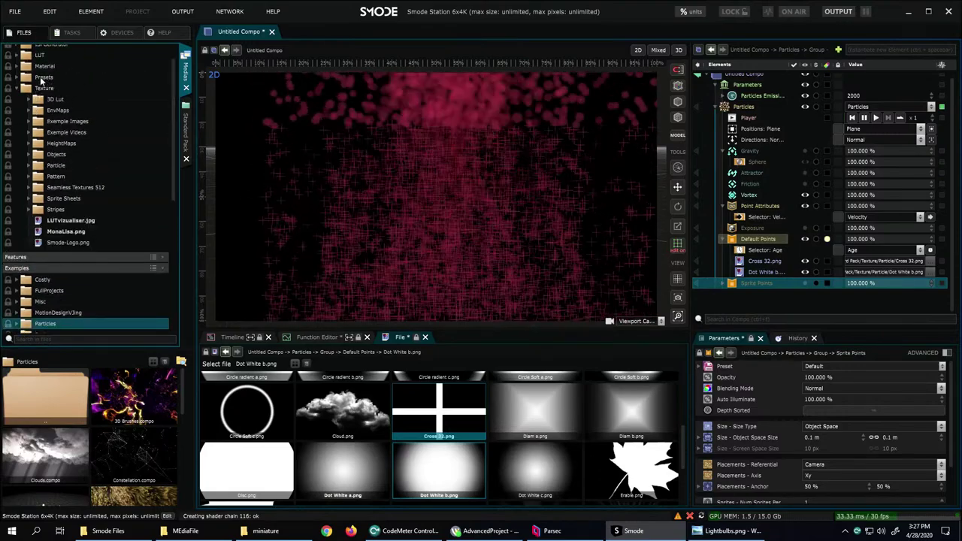
{"action": "scroll", "coordinate": [42, 81], "scroll_direction": "up", "scroll_amount": 1}
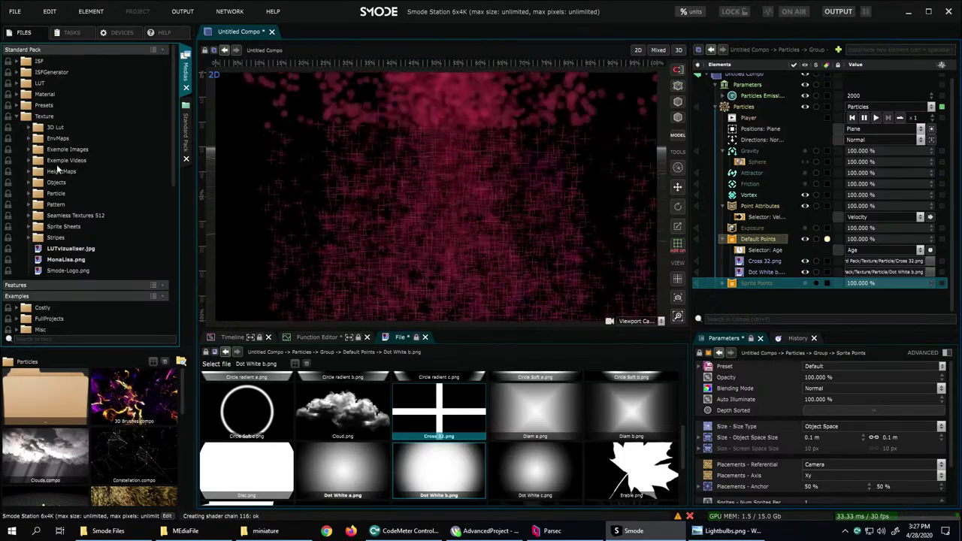
{"action": "left_click", "coordinate": [28, 227]}
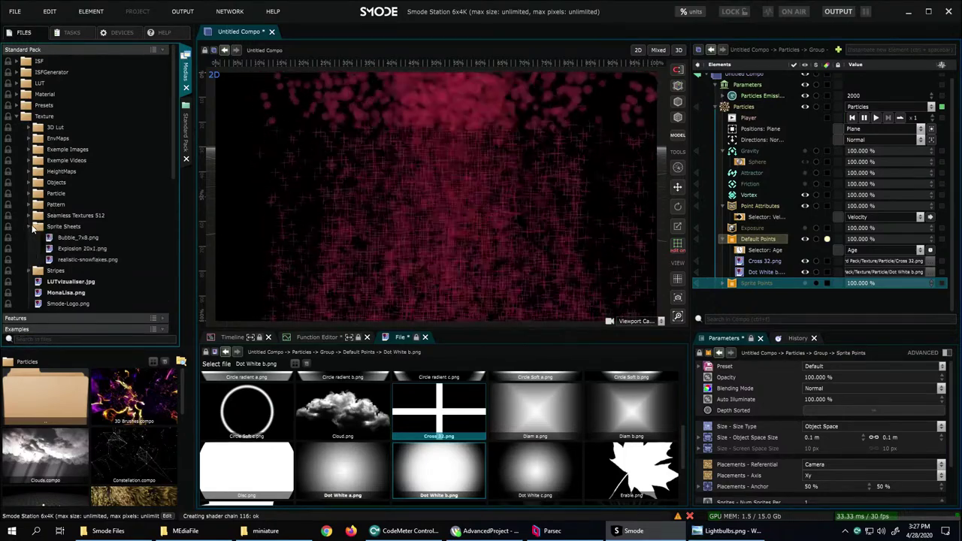
- Preview Bubble_7x8.png and Explosion 20x1.png, view the explosion strip in its own tab, then close it
{"action": "left_click", "coordinate": [73, 239]}
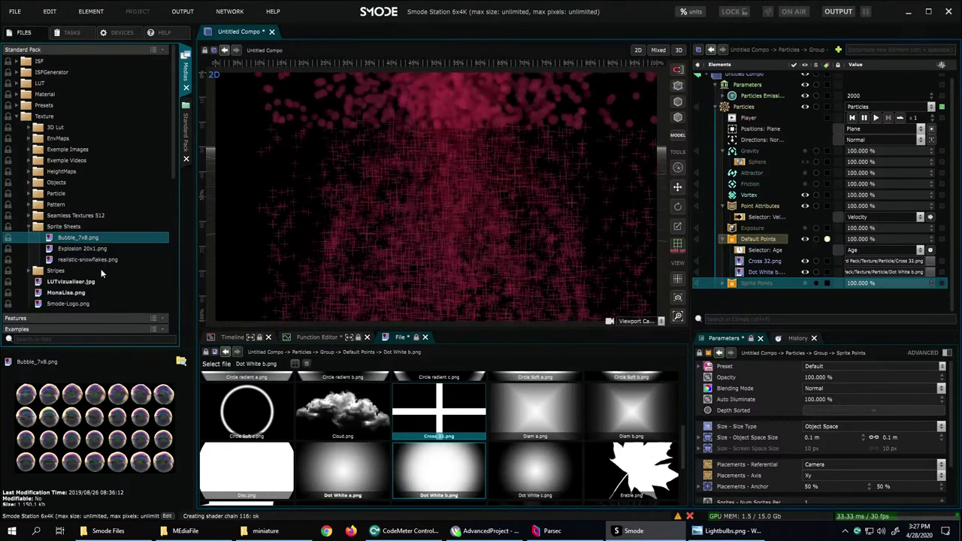
{"action": "left_click", "coordinate": [97, 250]}
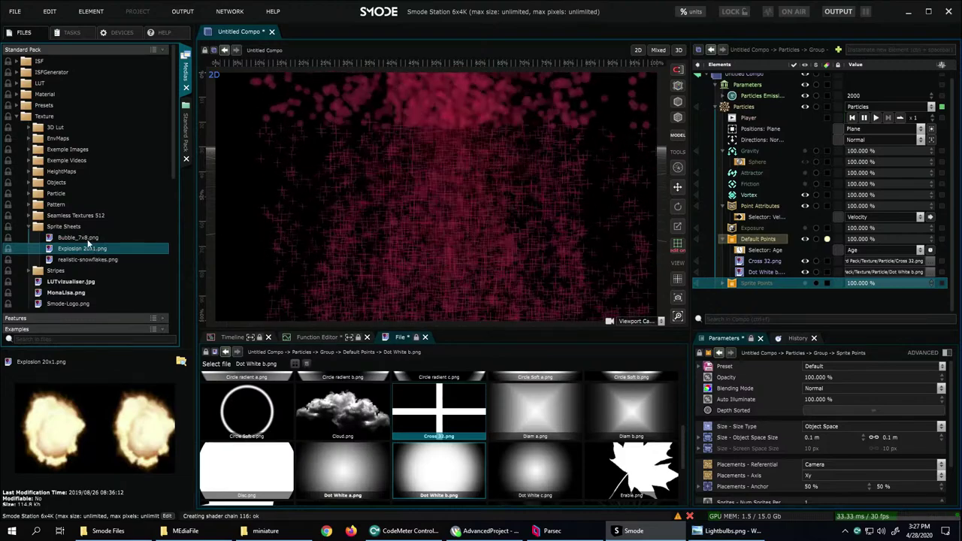
{"action": "double_click", "coordinate": [49, 248]}
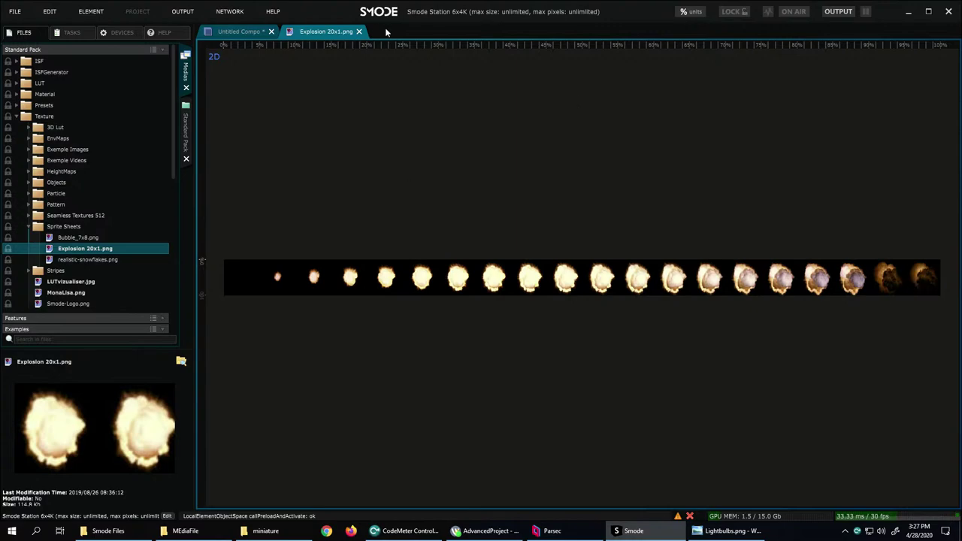
{"action": "left_click", "coordinate": [360, 32]}
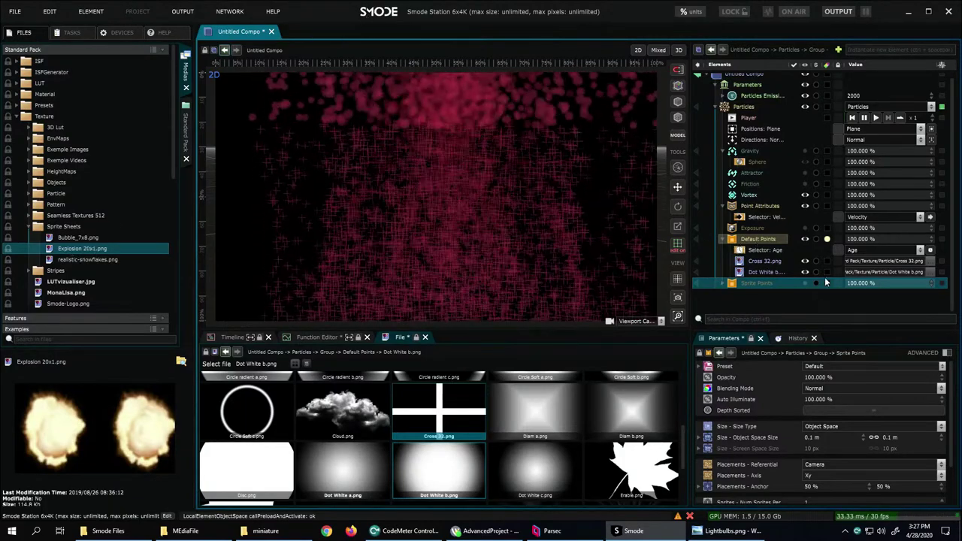
- Add Explosion 20x1.png to Default Points, disable Cross 32.png and Dot White b.png, and show Default Points parameters
{"action": "left_click_drag", "start_coordinate": [64, 249], "coordinate": [771, 258]}
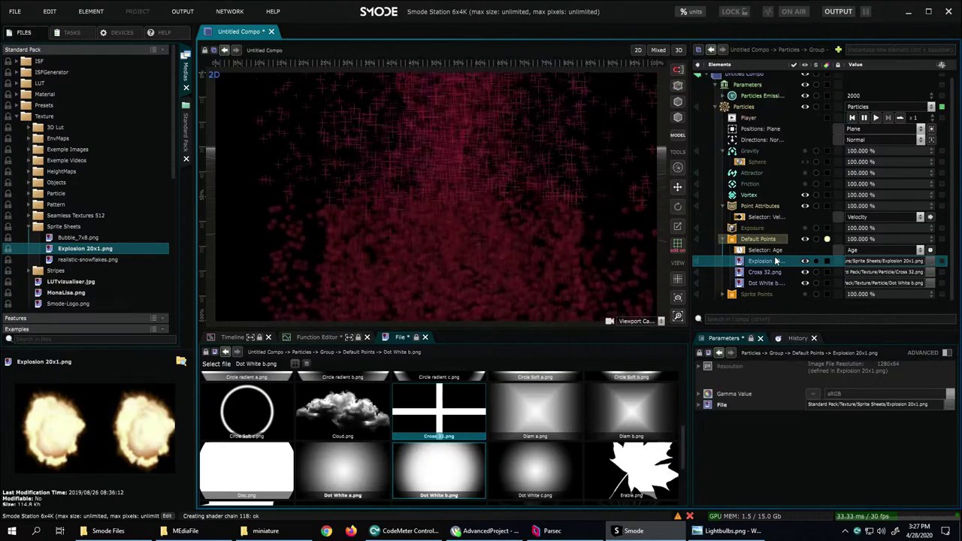
{"action": "left_click", "coordinate": [805, 271]}
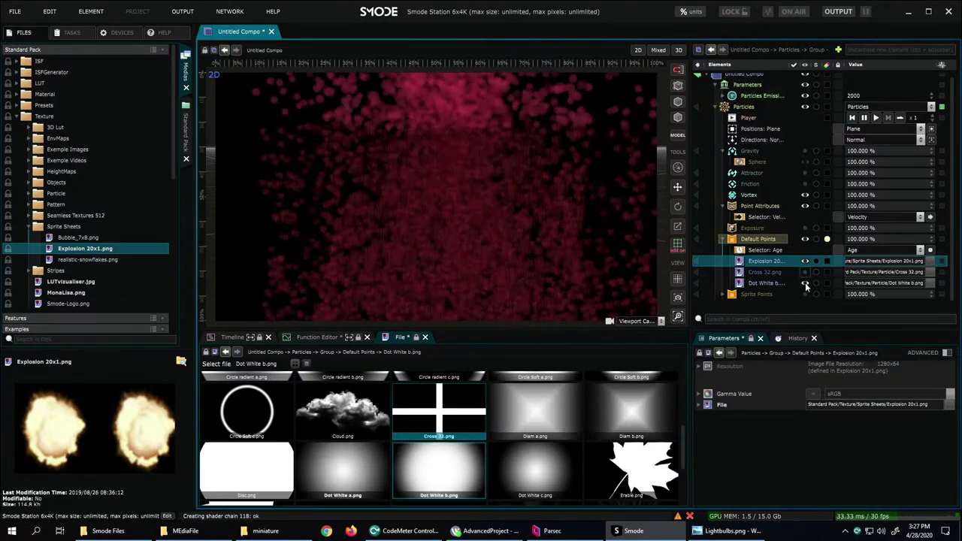
{"action": "left_click", "coordinate": [805, 284]}
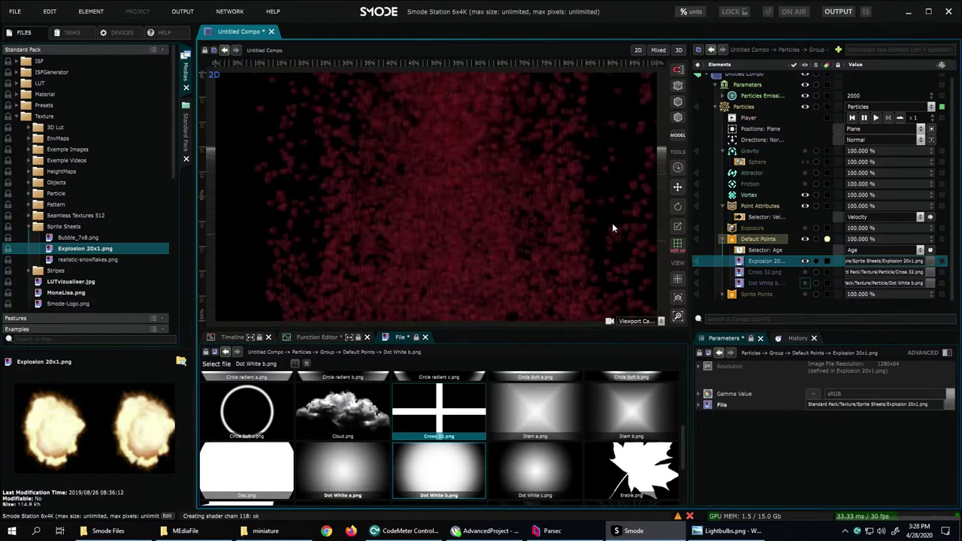
{"action": "left_click", "coordinate": [768, 239]}
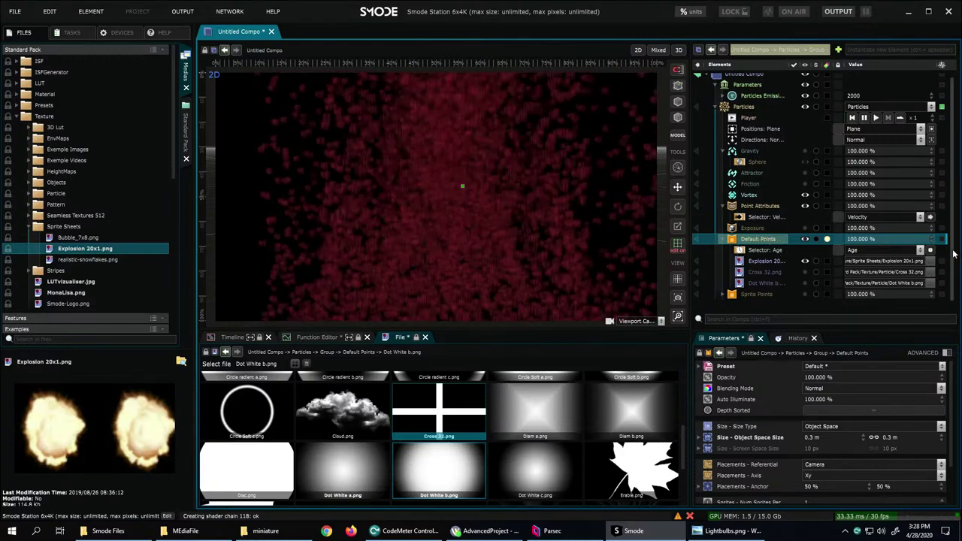
{"action": "scroll", "coordinate": [902, 388], "scroll_direction": "down", "scroll_amount": 2}
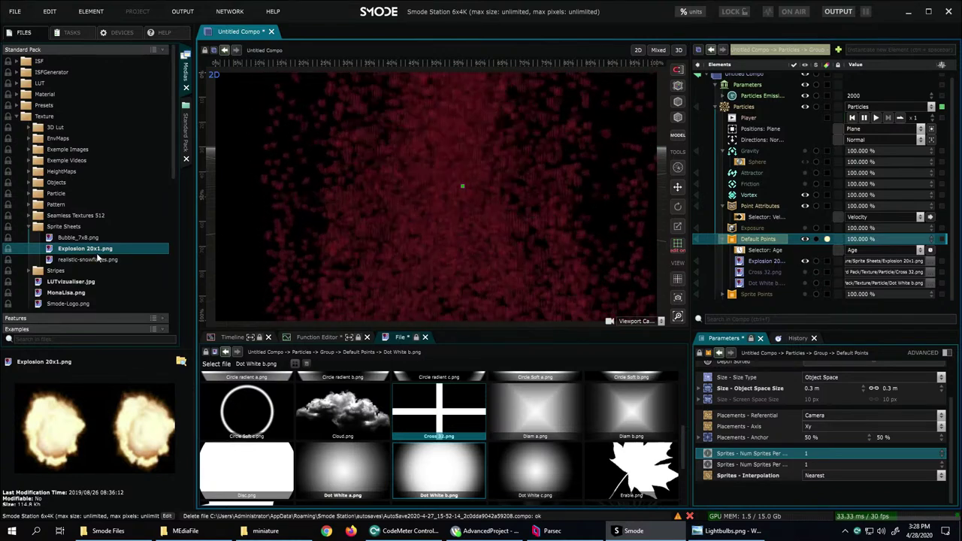
- Set Num Sprites Per Row to 20 and disable Point Attributes so the sprites render white
{"action": "left_click", "coordinate": [816, 454]}
{"action": "type", "text": "4"}
{"action": "key", "text": "BackSpace"}
{"action": "type", "text": "20"}
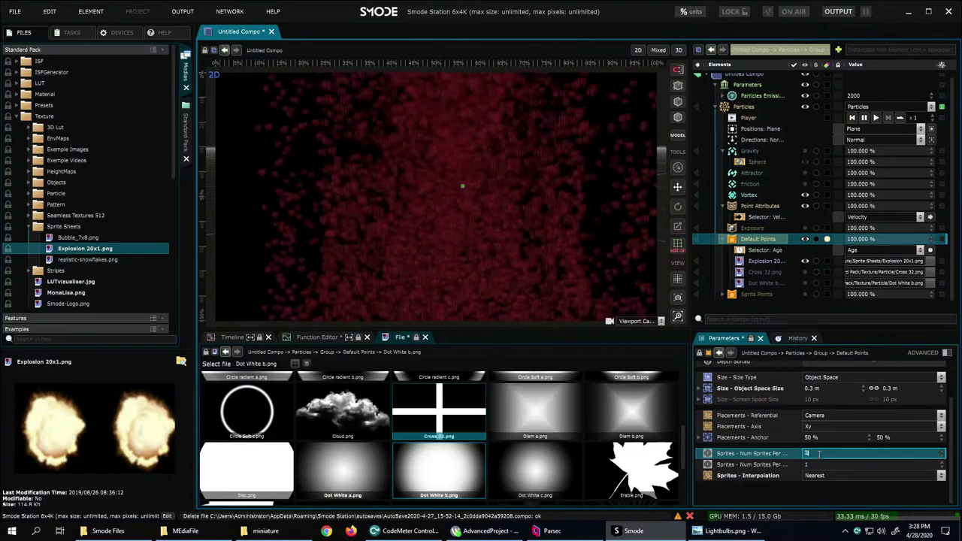
{"action": "type", "text": "3"}
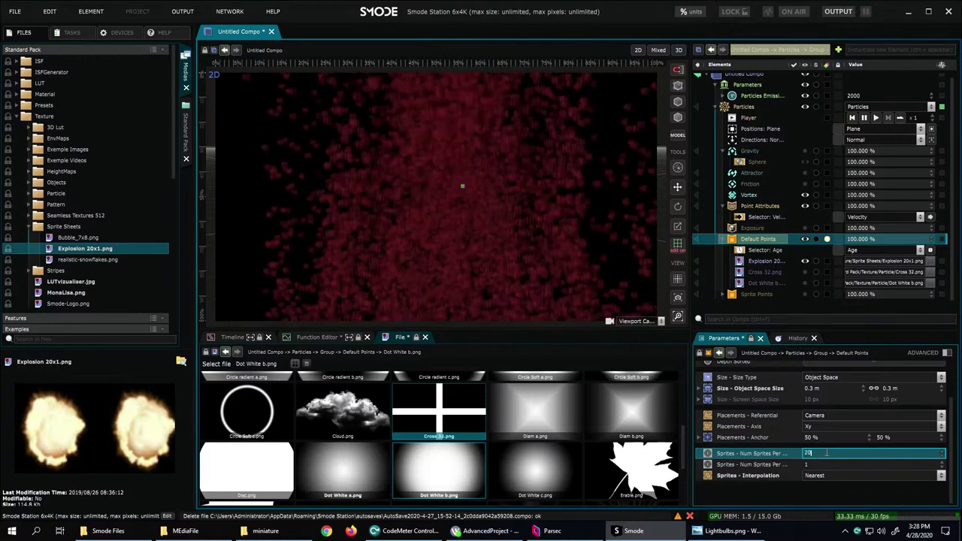
{"action": "key", "text": "Return"}
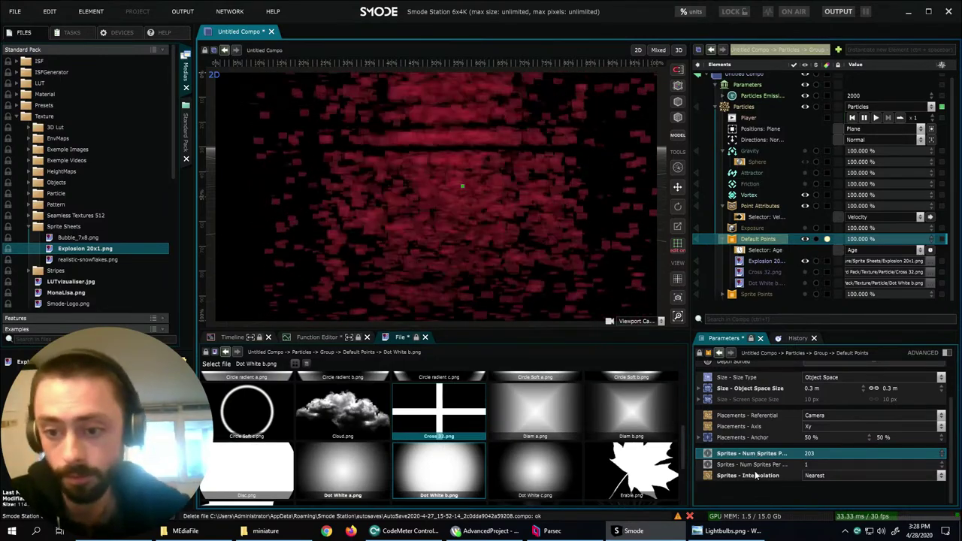
{"action": "left_click", "coordinate": [819, 454]}
{"action": "key", "text": "BackSpace"}
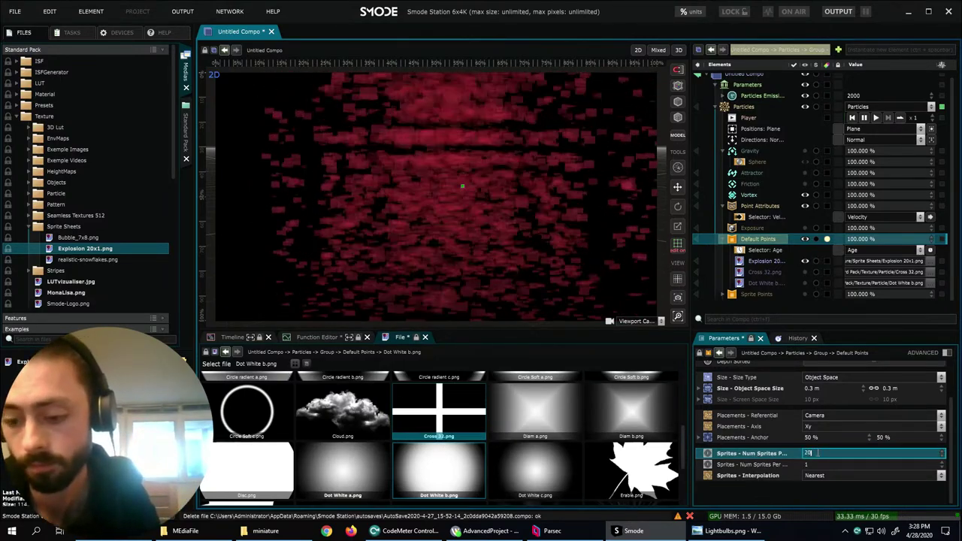
{"action": "key", "text": "Return"}
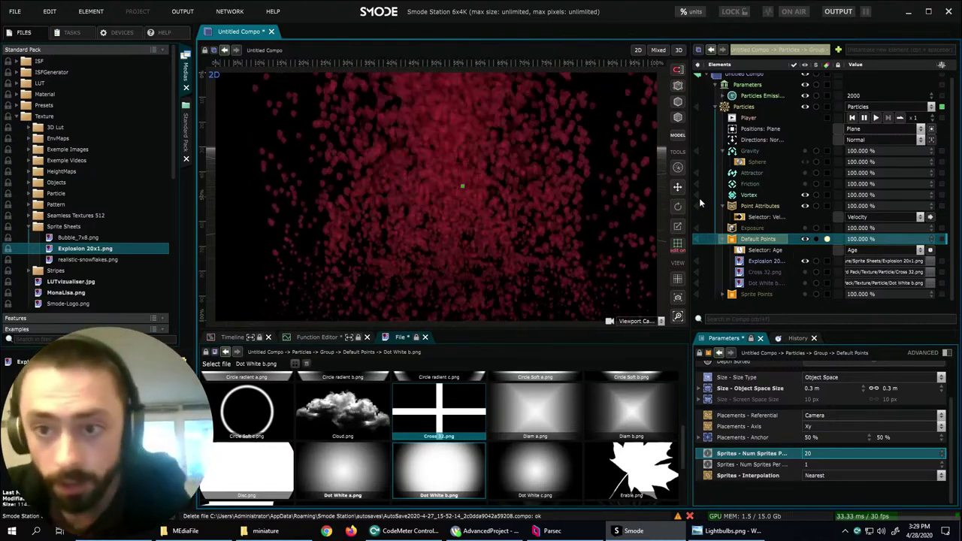
{"action": "left_click", "coordinate": [805, 206]}
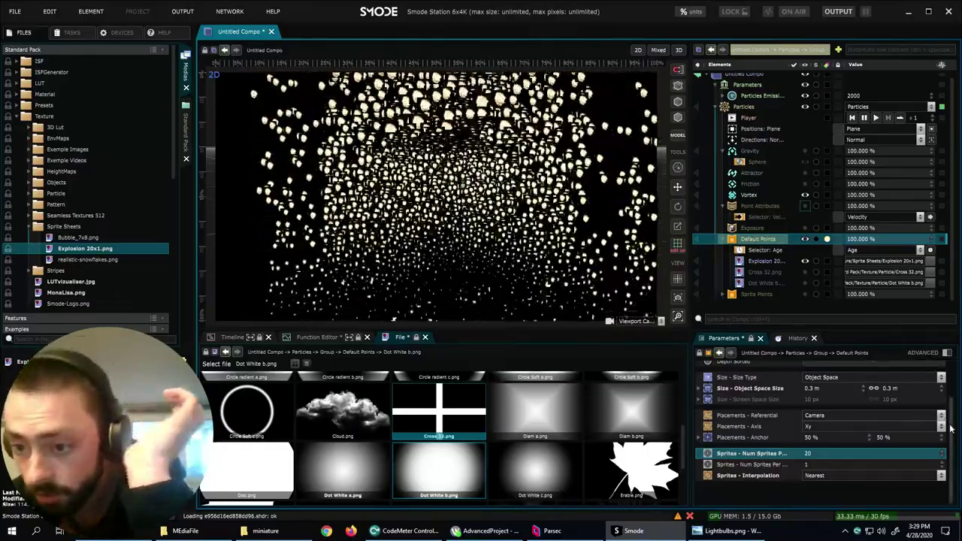
- Turn on Depth Sorted for the Default Points
{"action": "left_click_drag", "start_coordinate": [950, 428], "coordinate": [950, 396]}
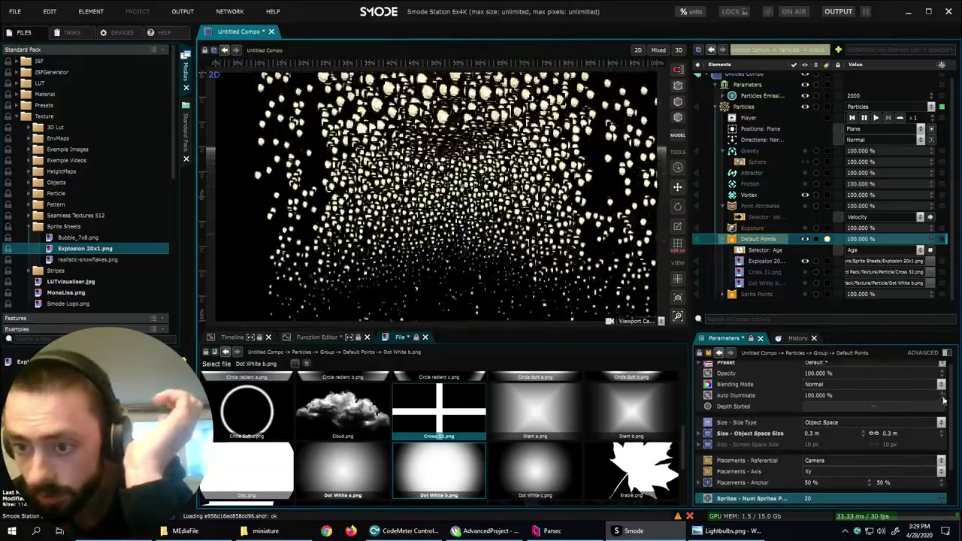
{"action": "left_click", "coordinate": [841, 405]}
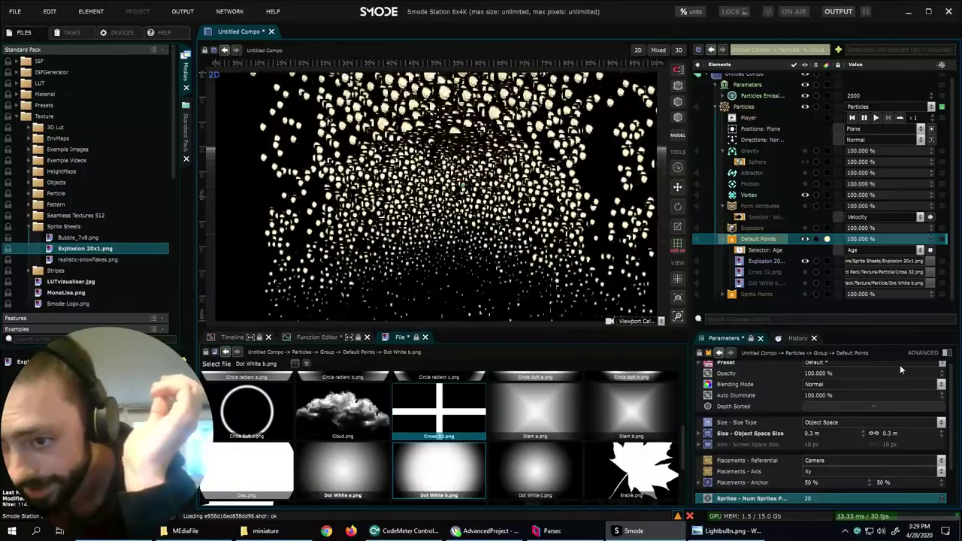
{"action": "left_click", "coordinate": [899, 363]}
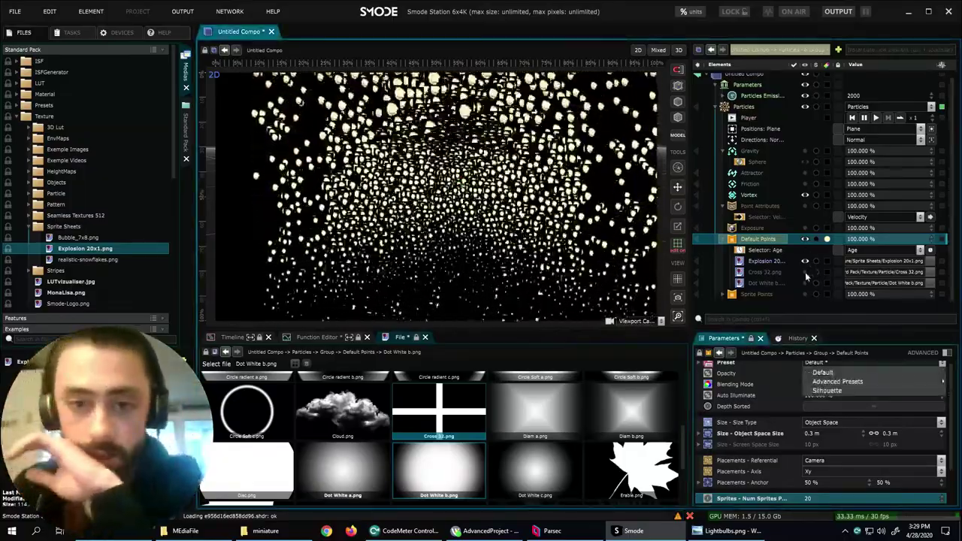
{"action": "left_click", "coordinate": [811, 406]}
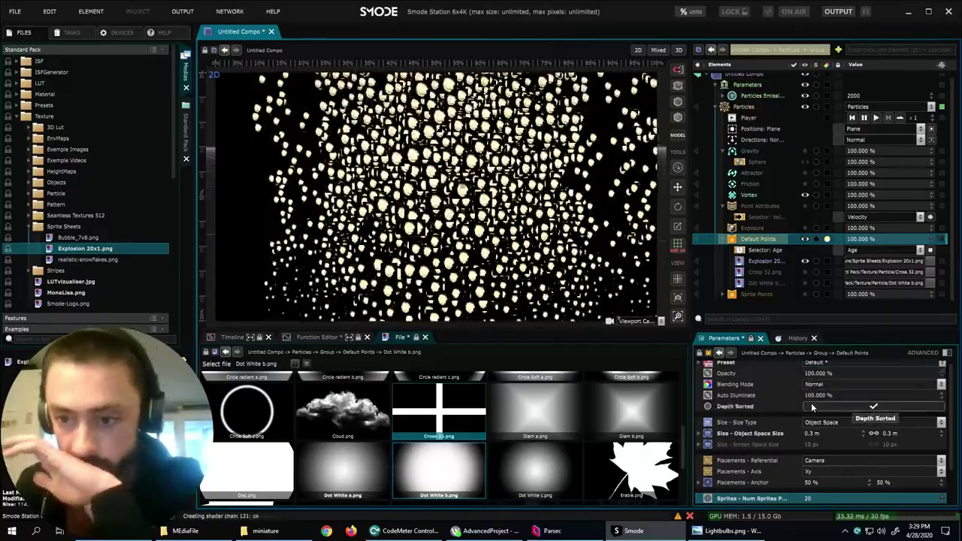
- Review the ADVANCED sprite settings, then briefly view Explosion 20x1.png alone before returning to the full render
{"action": "scroll", "coordinate": [817, 407], "scroll_direction": "down", "scroll_amount": 2}
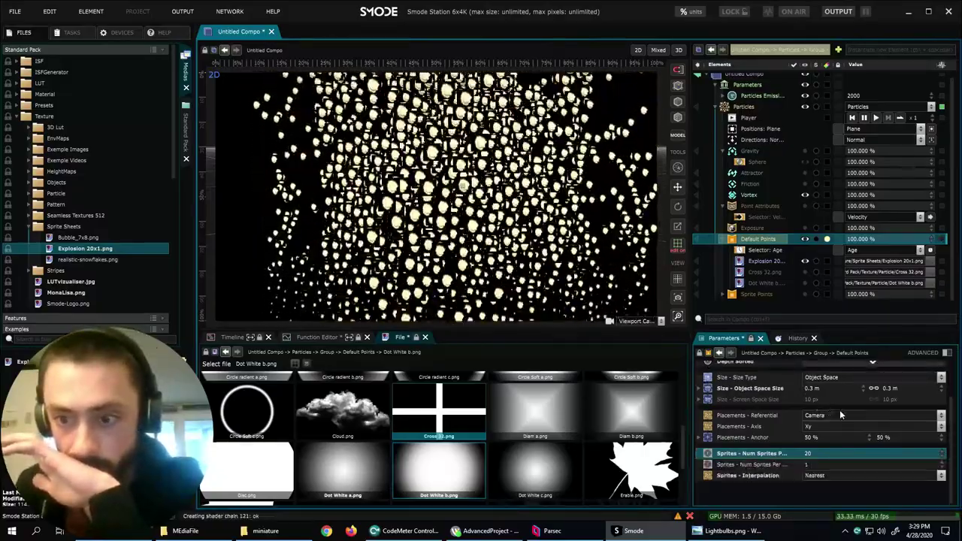
{"action": "left_click", "coordinate": [920, 354]}
{"action": "scroll", "coordinate": [872, 387], "scroll_direction": "down", "scroll_amount": 3}
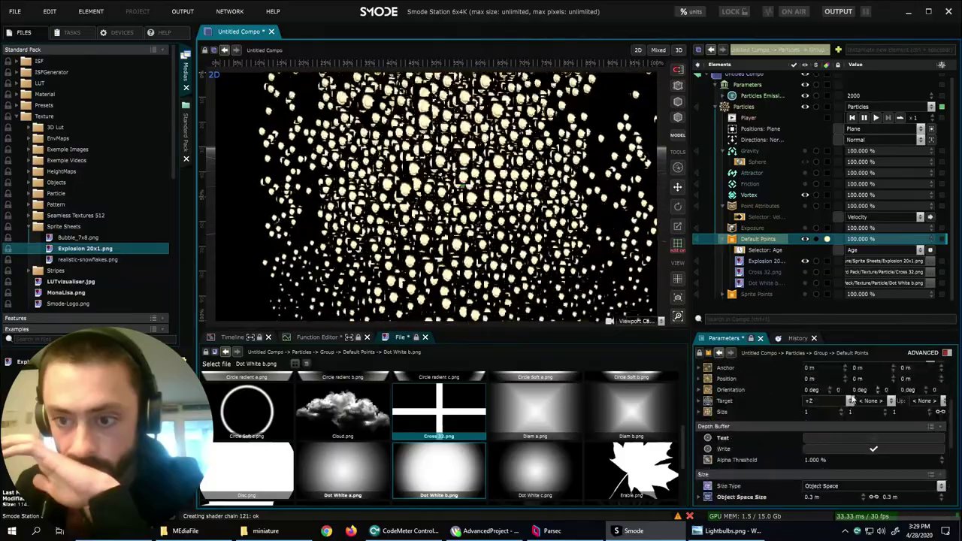
{"action": "scroll", "coordinate": [836, 428], "scroll_direction": "down", "scroll_amount": 3}
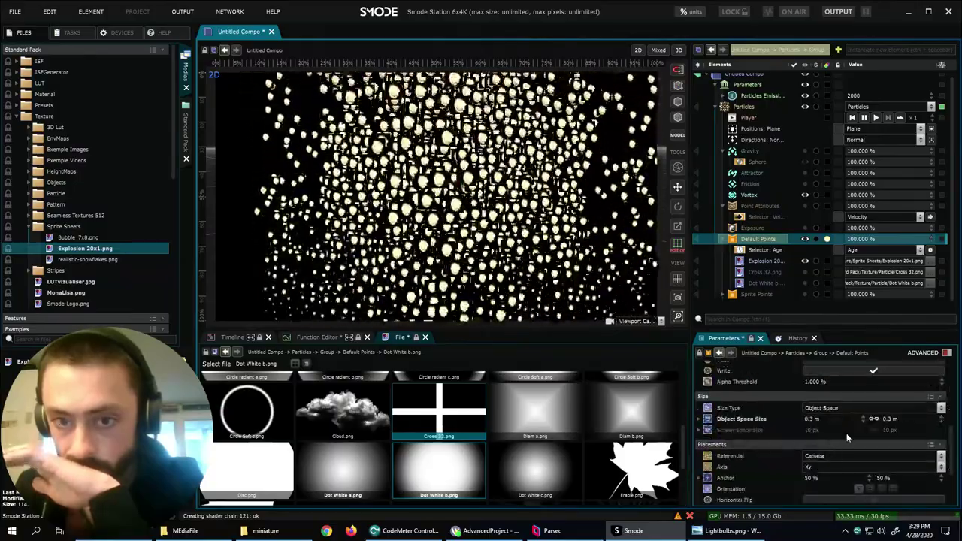
{"action": "scroll", "coordinate": [850, 414], "scroll_direction": "up", "scroll_amount": 1}
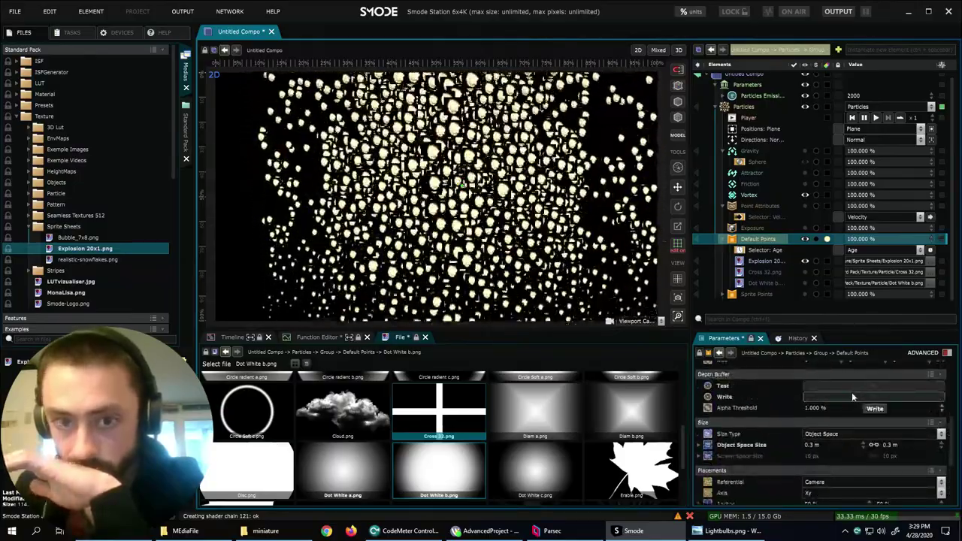
{"action": "left_click", "coordinate": [947, 352]}
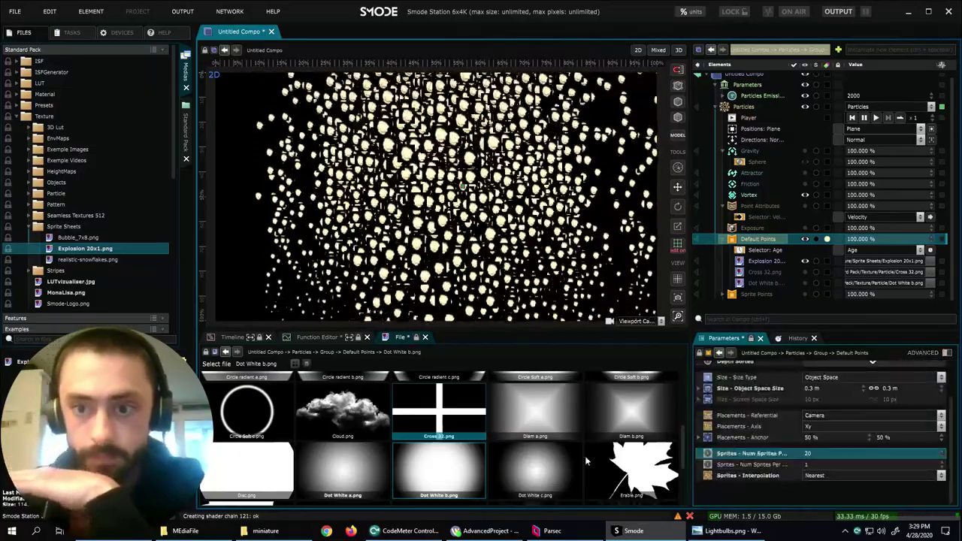
{"action": "left_click", "coordinate": [698, 261]}
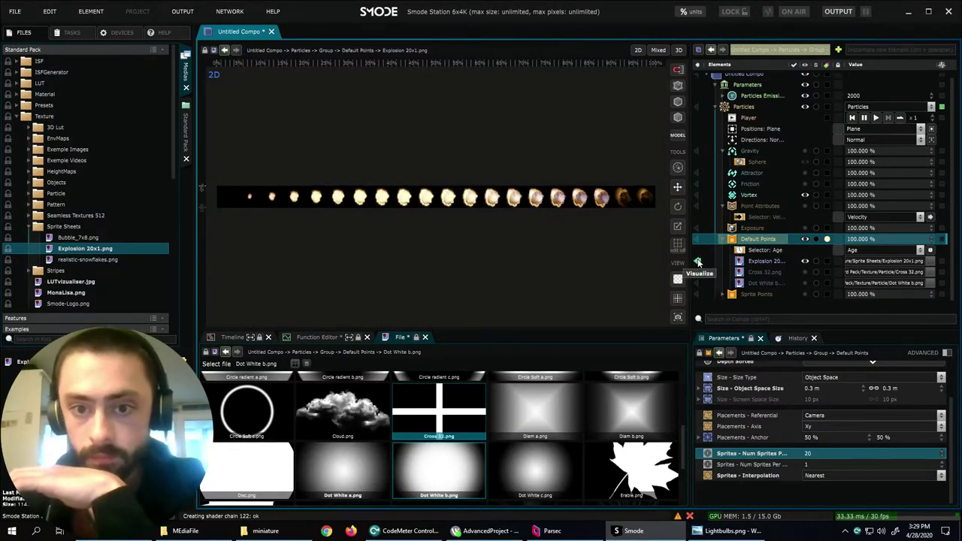
{"action": "left_click", "coordinate": [698, 261]}
- Set particle emission to 20 and the Object Space Size to 2 m
{"action": "double_click", "coordinate": [854, 100]}
{"action": "key", "text": "Return"}
{"action": "left_click", "coordinate": [854, 100]}
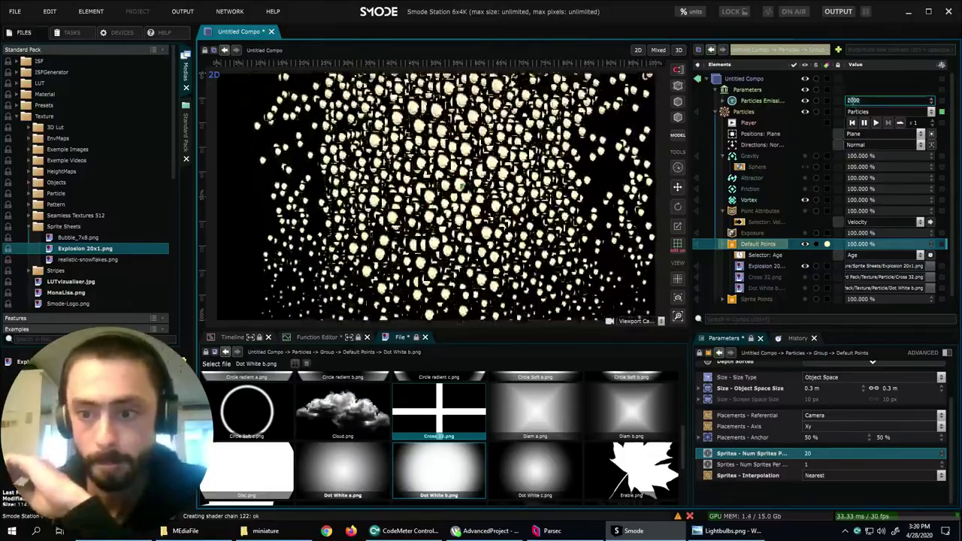
{"action": "type", "text": "0"}
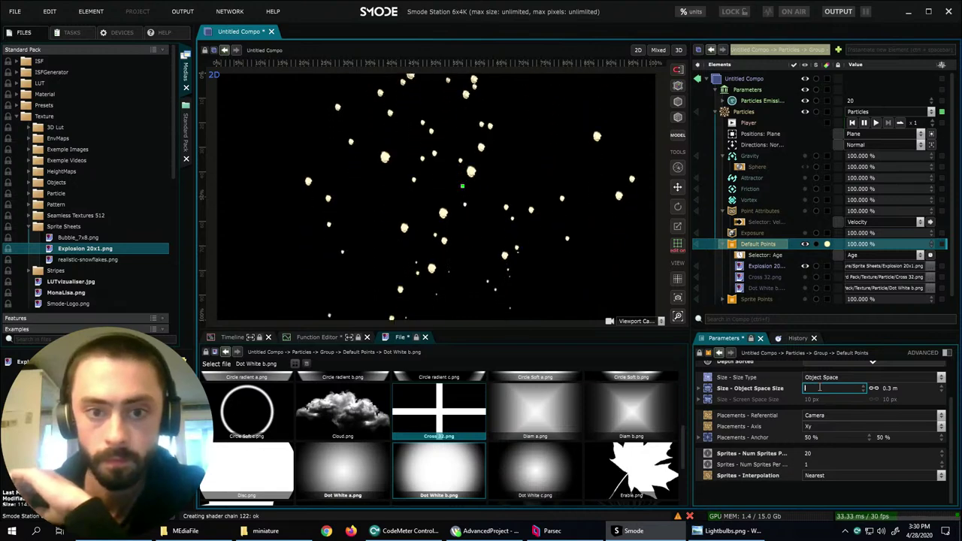
{"action": "key", "text": "Return"}
- Widen the element tree and parameter panels and open the Default Points blending choices
{"action": "scroll", "coordinate": [819, 386], "scroll_direction": "up", "scroll_amount": 1}
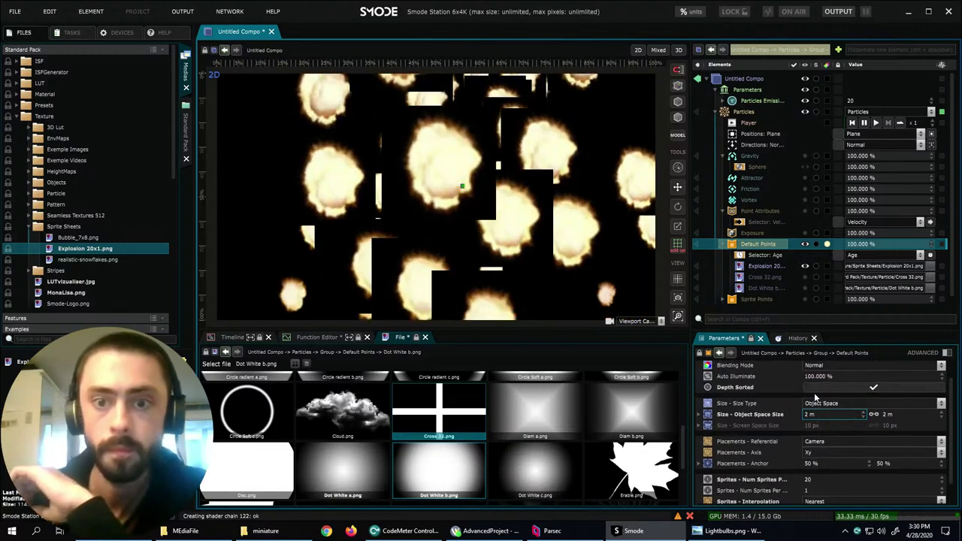
{"action": "scroll", "coordinate": [630, 269], "scroll_direction": "down", "scroll_amount": 2}
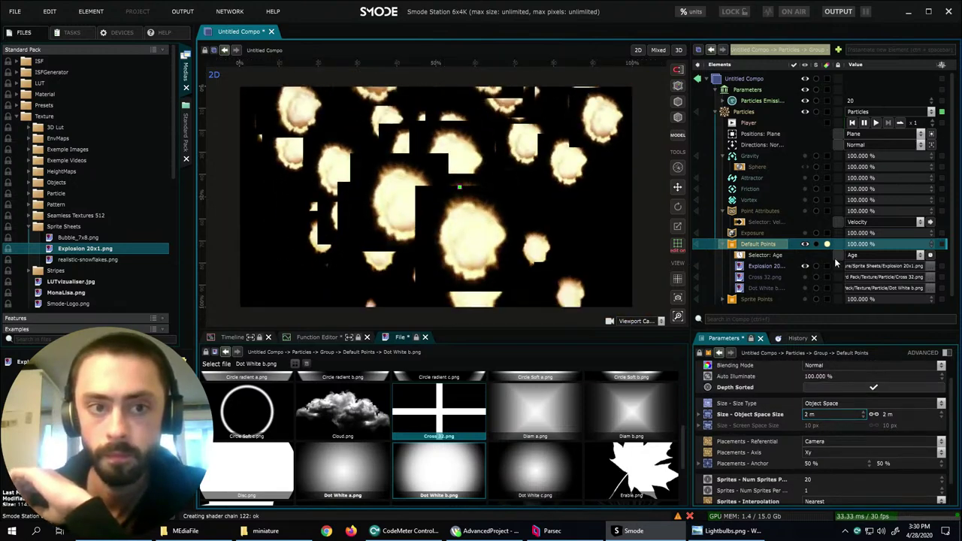
{"action": "left_click_drag", "start_coordinate": [687, 257], "coordinate": [623, 260]}
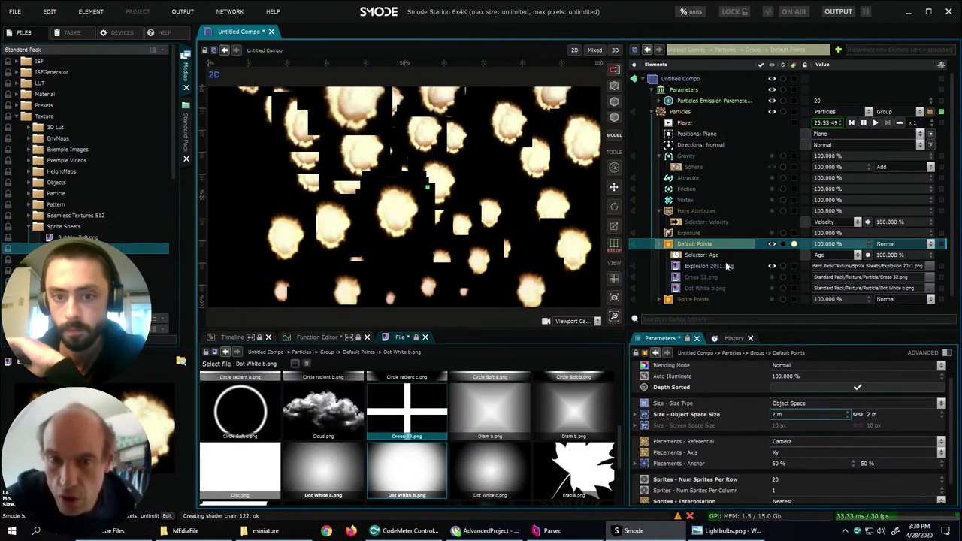
{"action": "left_click", "coordinate": [904, 246]}
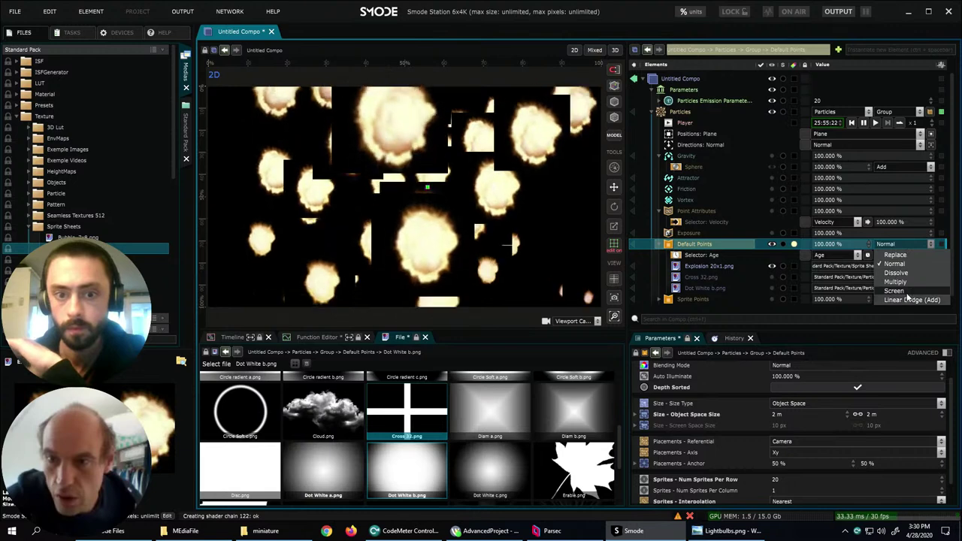
- Blend the Default Points in Screen mode at 100%
{"action": "left_click", "coordinate": [904, 291]}
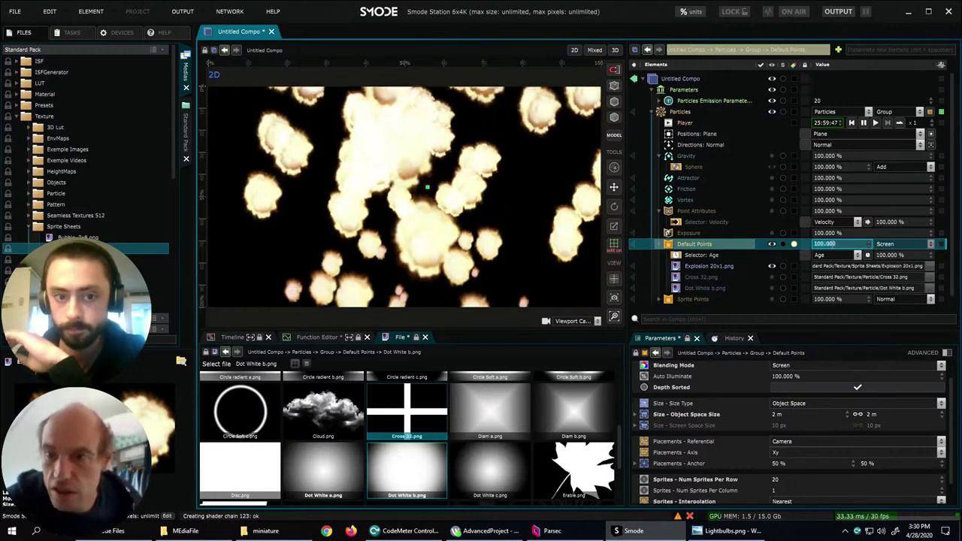
{"action": "scroll", "coordinate": [832, 248], "scroll_direction": "up", "scroll_amount": 4}
{"action": "double_click", "coordinate": [830, 245]}
{"action": "type", "text": "100"}
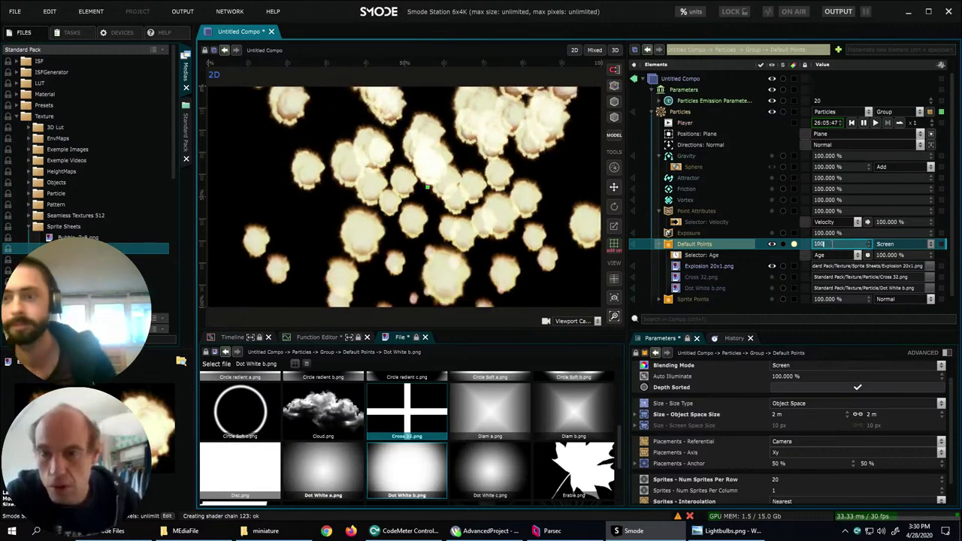
{"action": "key", "text": "Return"}
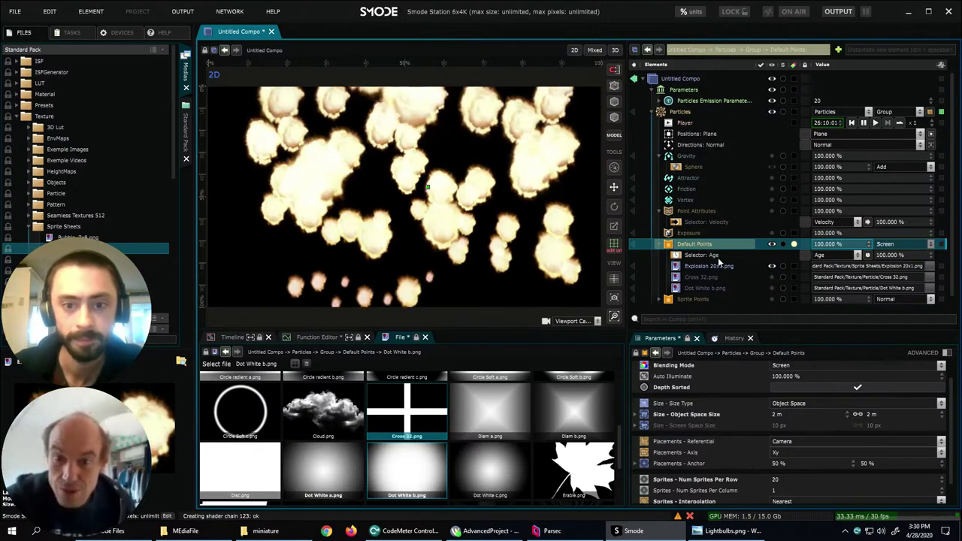
- Change Sprites - Interpolation to Linear, then select Explosion 20x1.png to inspect it
{"action": "key", "text": "ctrl+f"}
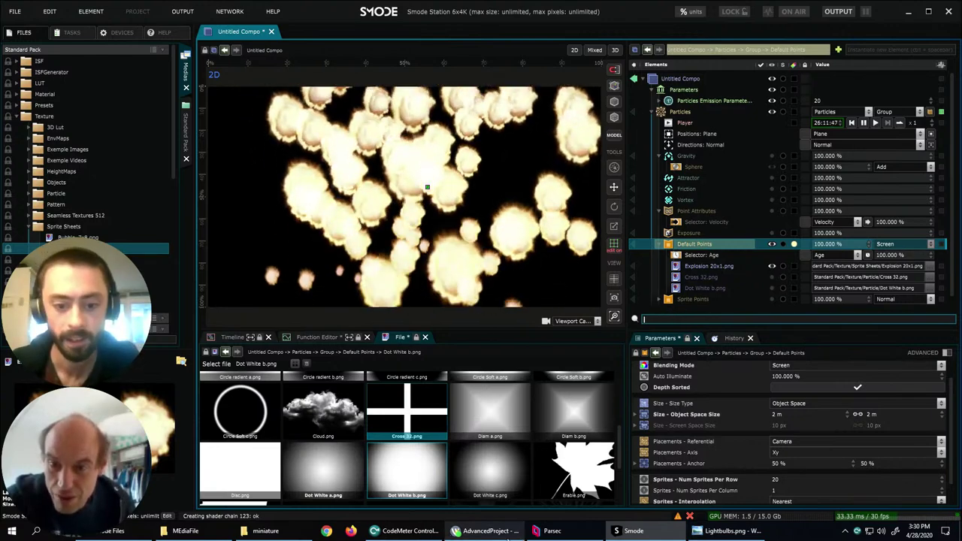
{"action": "scroll", "coordinate": [782, 451], "scroll_direction": "down", "scroll_amount": 1}
{"action": "left_click", "coordinate": [784, 476]}
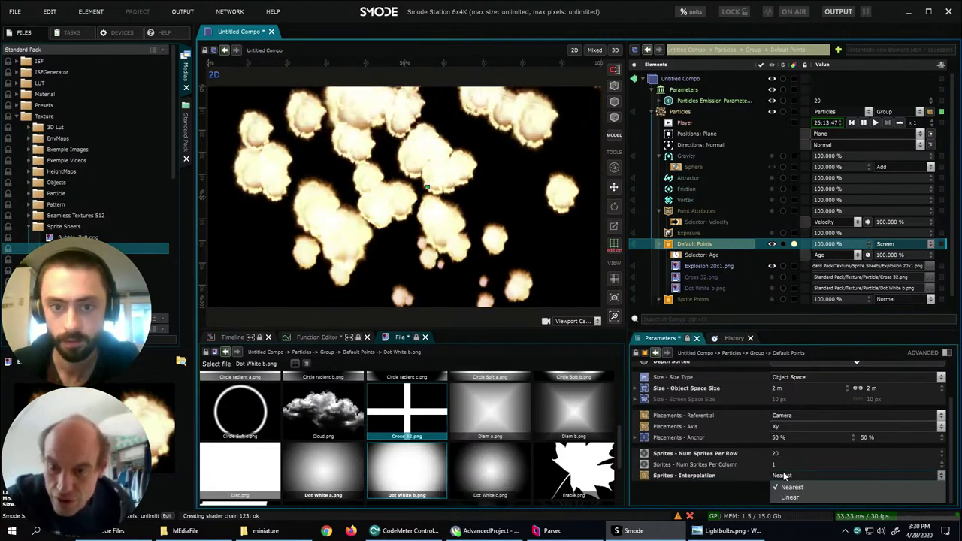
{"action": "left_click", "coordinate": [790, 497]}
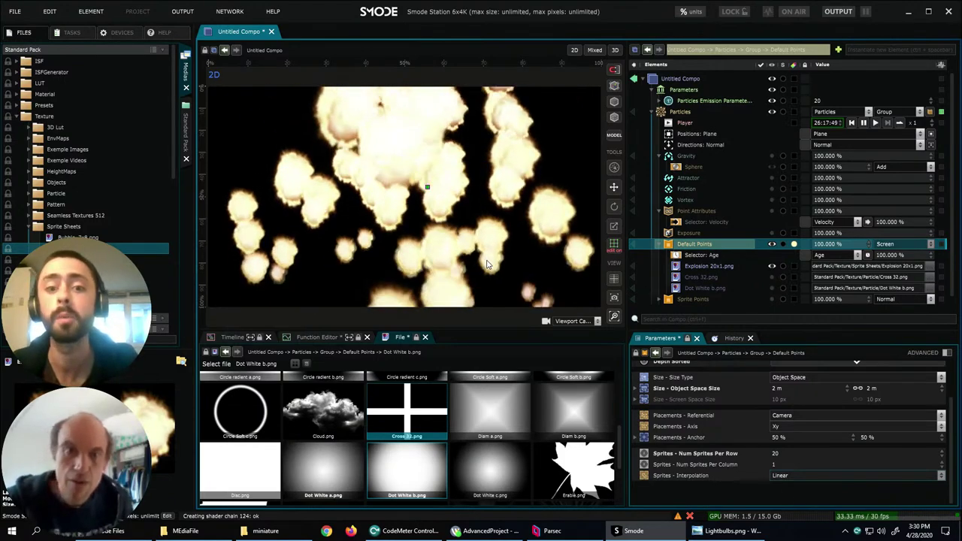
{"action": "left_click", "coordinate": [716, 266]}
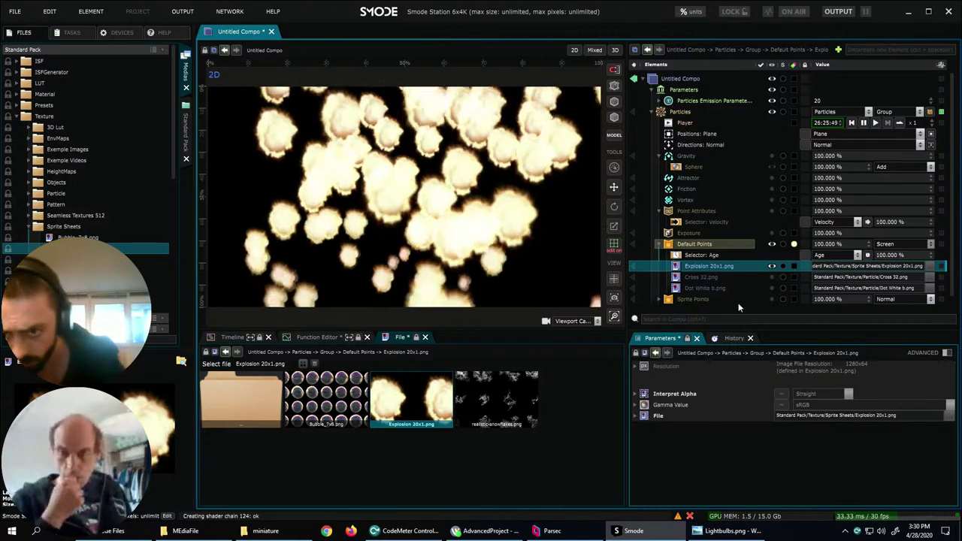
- Review the Default Points and emitter settings, tilting the camera to see the ground plane edge-on
{"action": "left_click", "coordinate": [698, 246]}
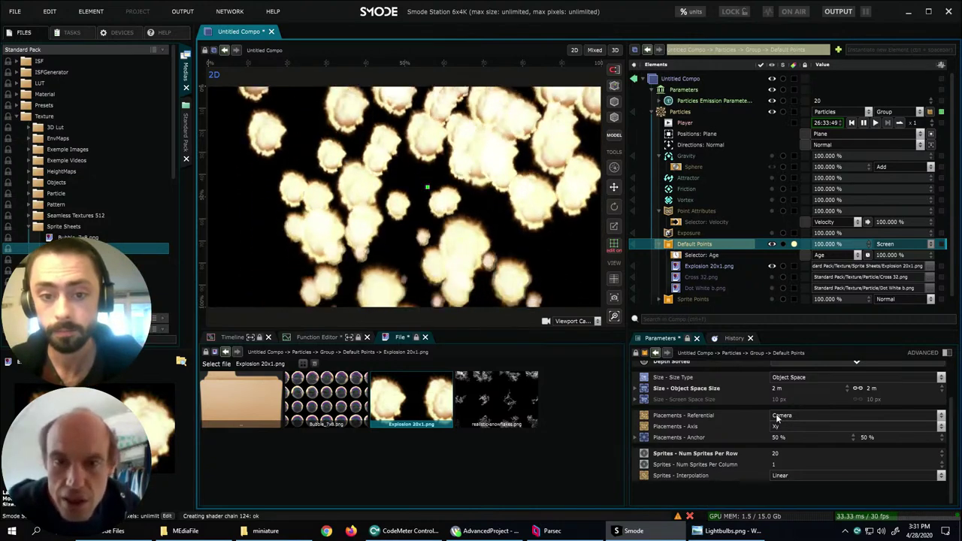
{"action": "left_click", "coordinate": [681, 111]}
{"action": "scroll", "coordinate": [705, 259], "scroll_direction": "down", "scroll_amount": 1}
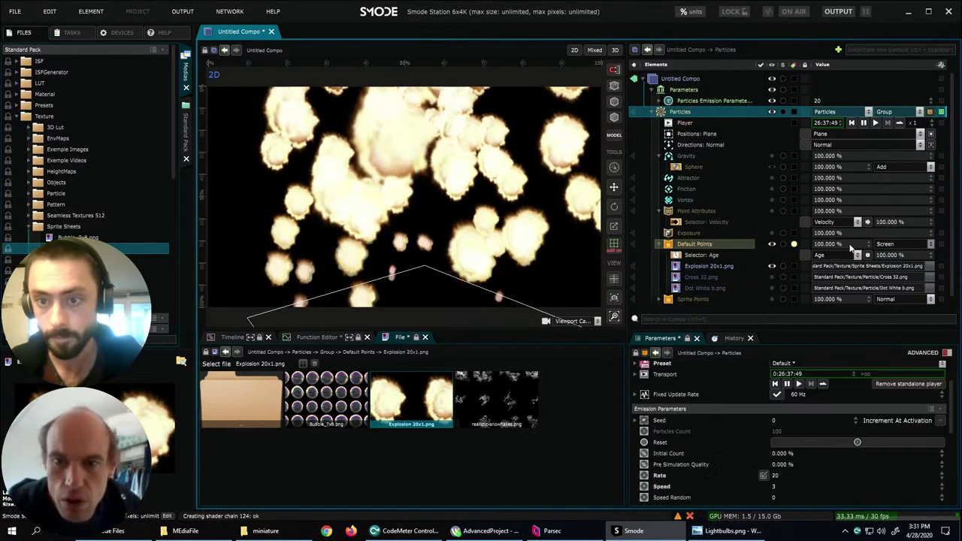
{"action": "scroll", "coordinate": [764, 466], "scroll_direction": "down", "scroll_amount": 3}
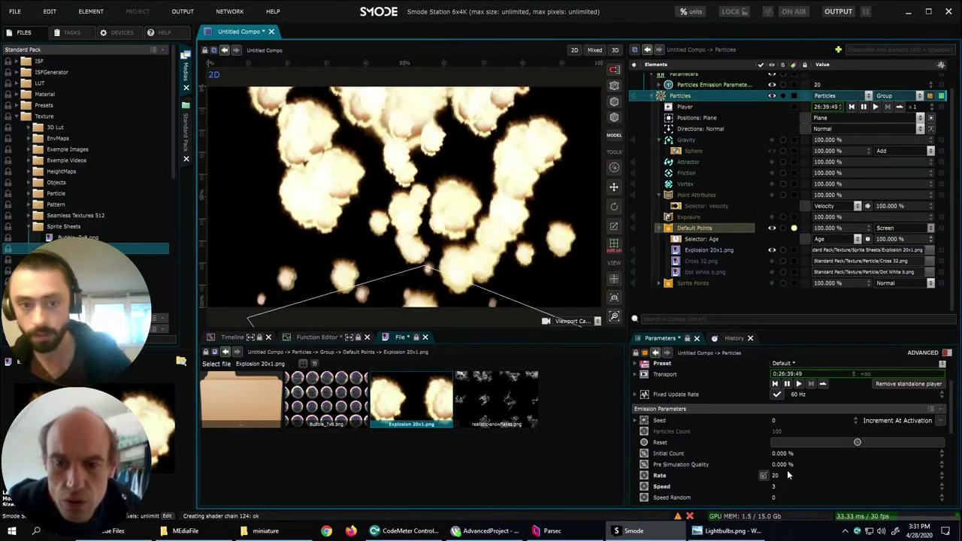
{"action": "scroll", "coordinate": [787, 470], "scroll_direction": "down", "scroll_amount": 3}
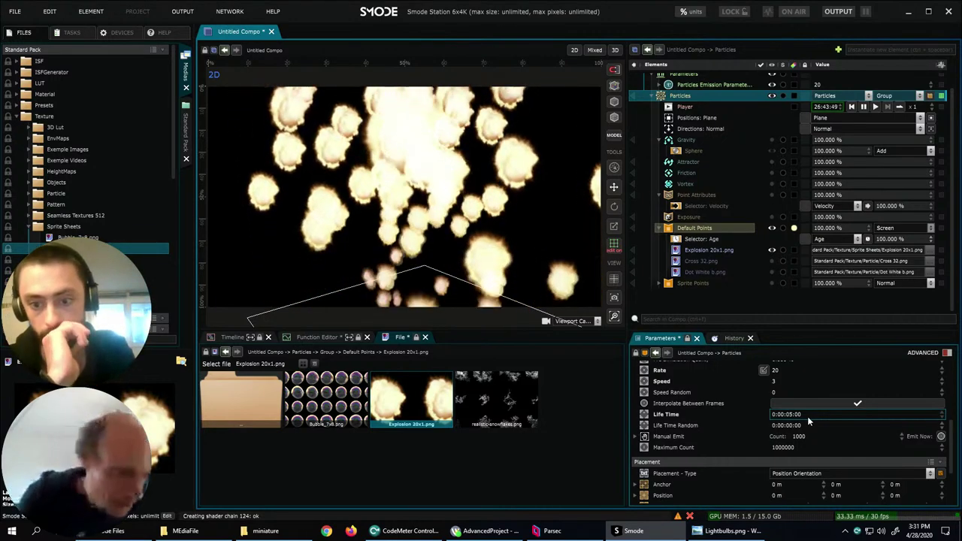
{"action": "scroll", "coordinate": [808, 417], "scroll_direction": "down", "scroll_amount": 4}
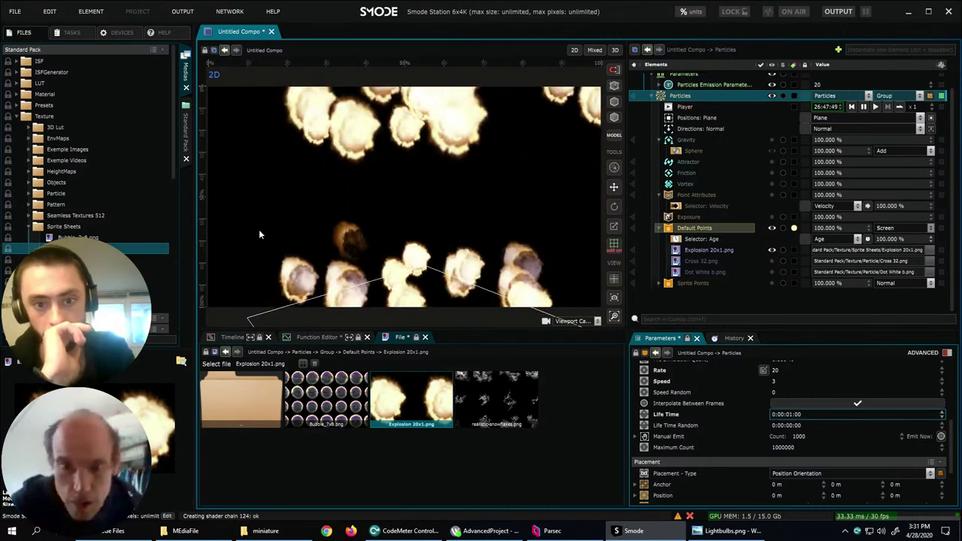
{"action": "left_click_drag", "start_coordinate": [418, 271], "coordinate": [466, 253]}
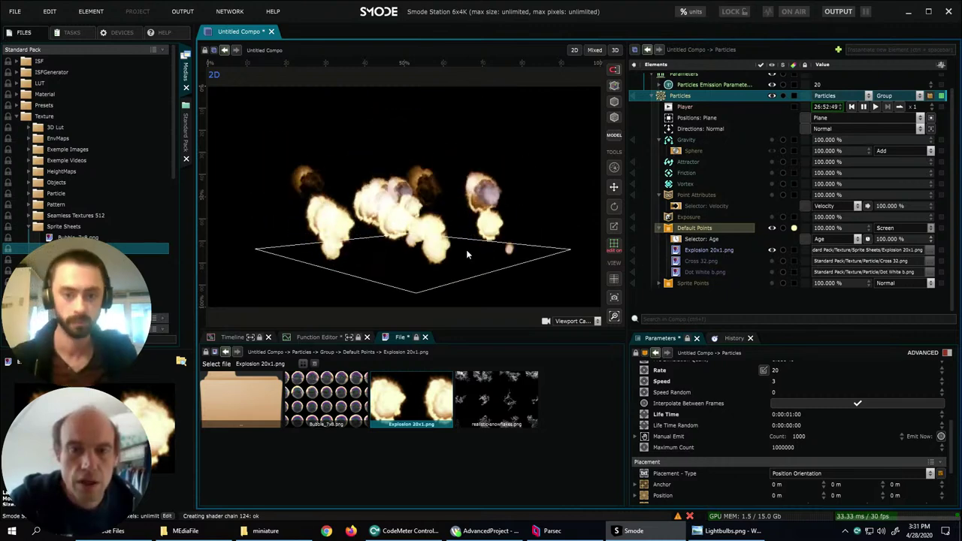
{"action": "scroll", "coordinate": [827, 98], "scroll_direction": "up", "scroll_amount": 1}
- Set the particle emission rate to 100 and show the Age selector's settings
{"action": "double_click", "coordinate": [828, 100]}
{"action": "type", "text": "100"}
{"action": "key", "text": "Return"}
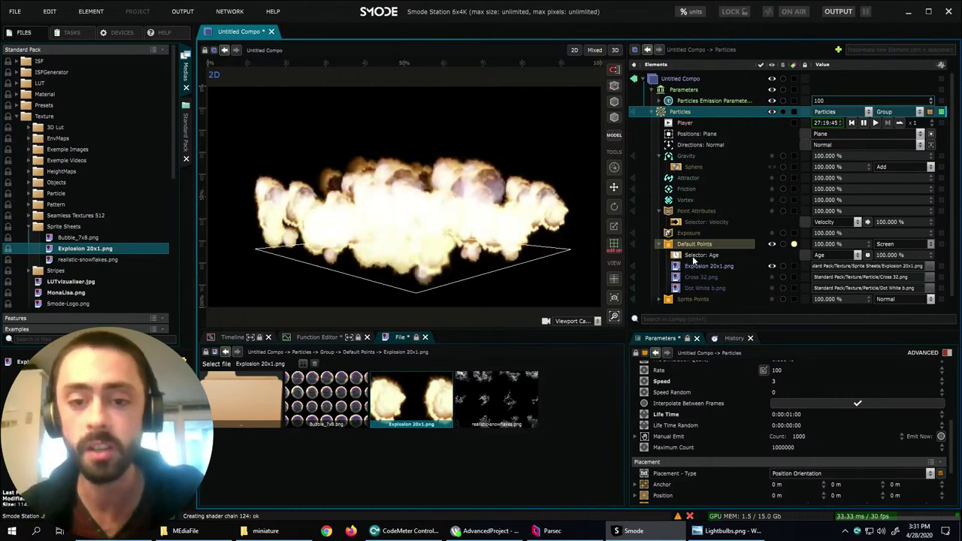
{"action": "left_click", "coordinate": [696, 256]}
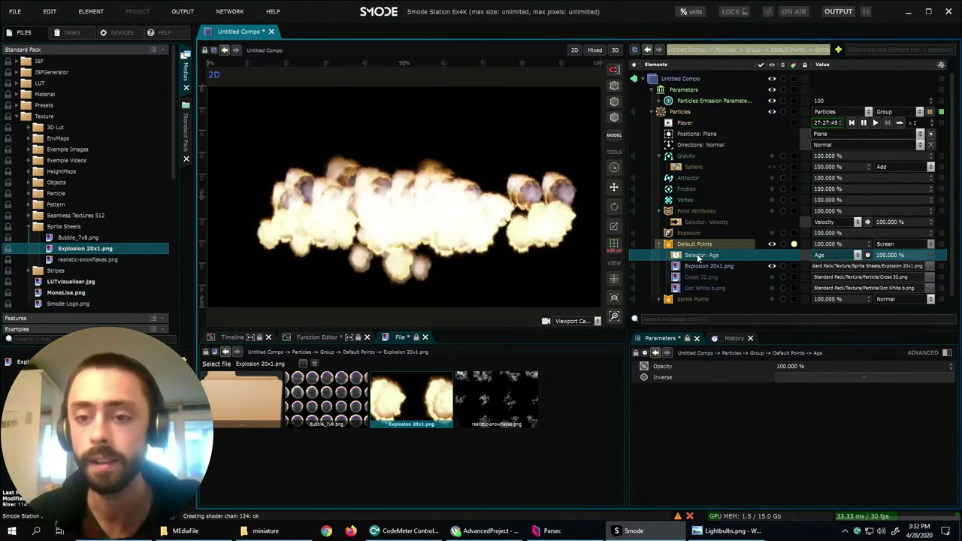
- Change the Default Points selector to Velocity and enable the attractor
{"action": "left_click", "coordinate": [858, 256]}
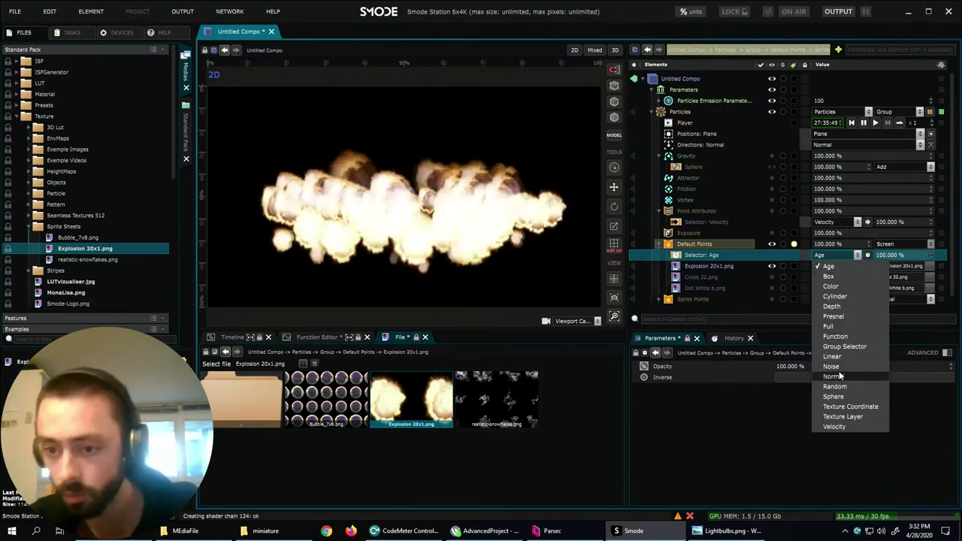
{"action": "left_click", "coordinate": [835, 427]}
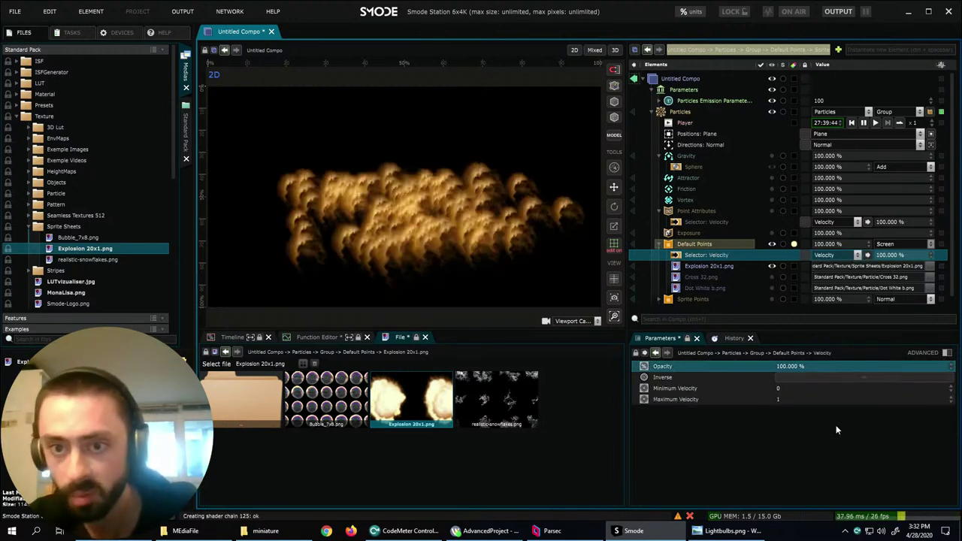
{"action": "left_click", "coordinate": [771, 178]}
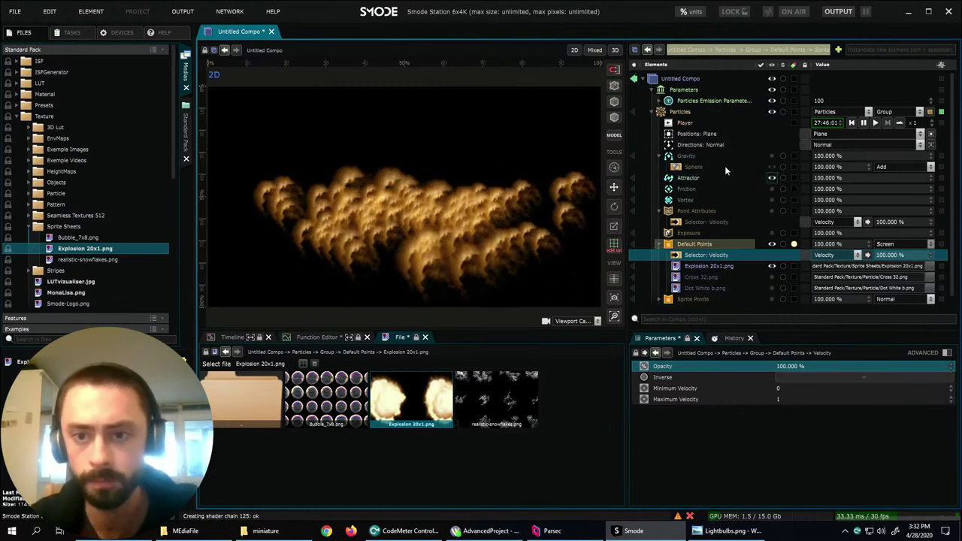
- Set the particle Life Time to 5 seconds
{"action": "left_click", "coordinate": [699, 112]}
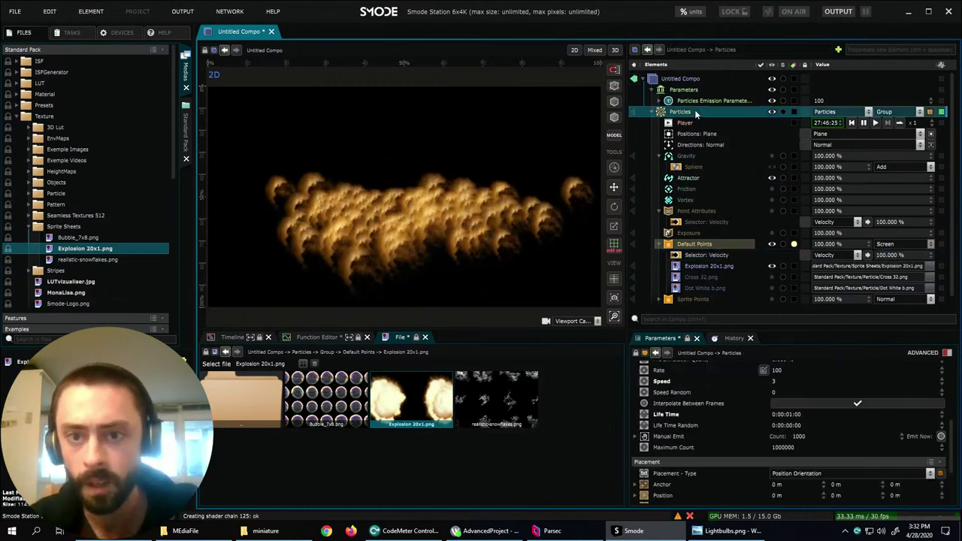
{"action": "left_click", "coordinate": [786, 416]}
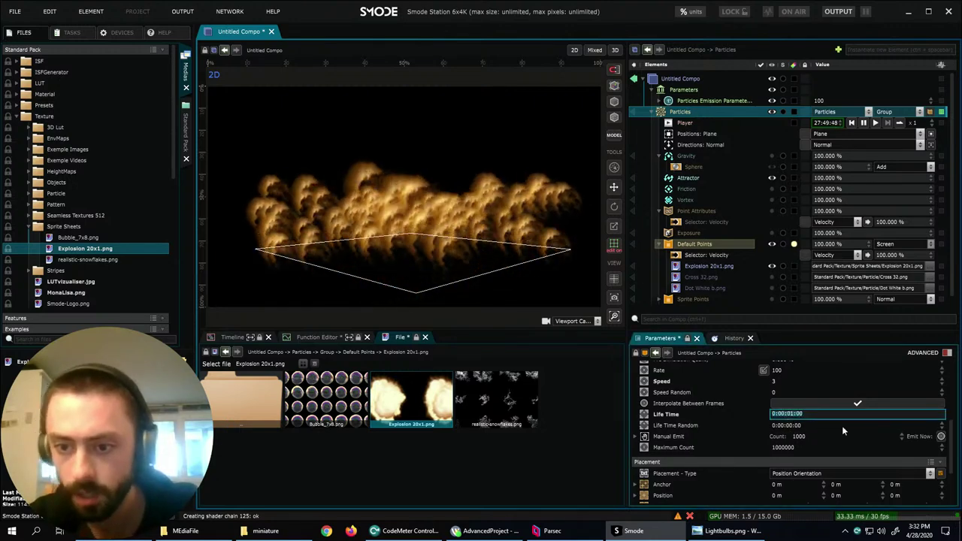
{"action": "type", "text": "5"}
{"action": "key", "text": "Return"}
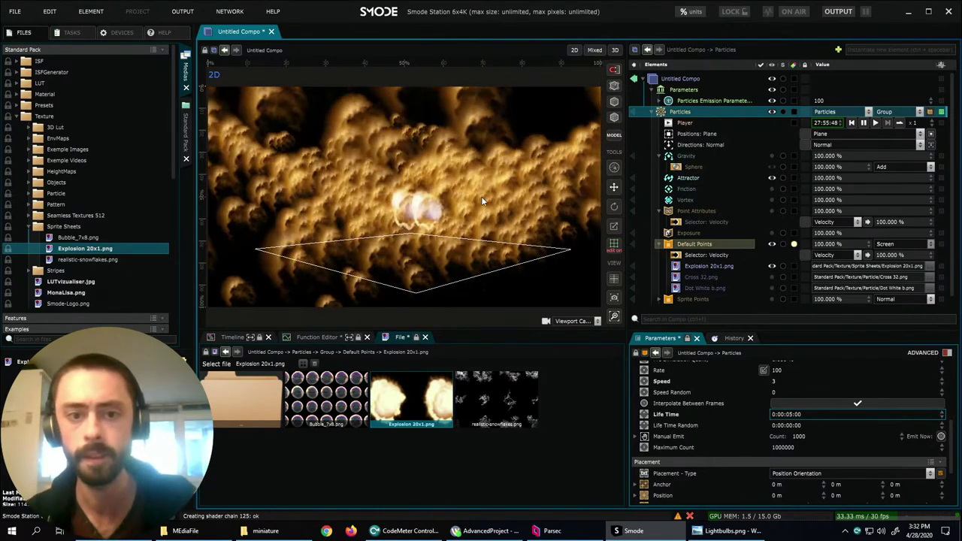
- Inspect the attractor and preview the Explosion 20x1.png sprite sheet alone, then return to the full compo
{"action": "left_click", "coordinate": [688, 177]}
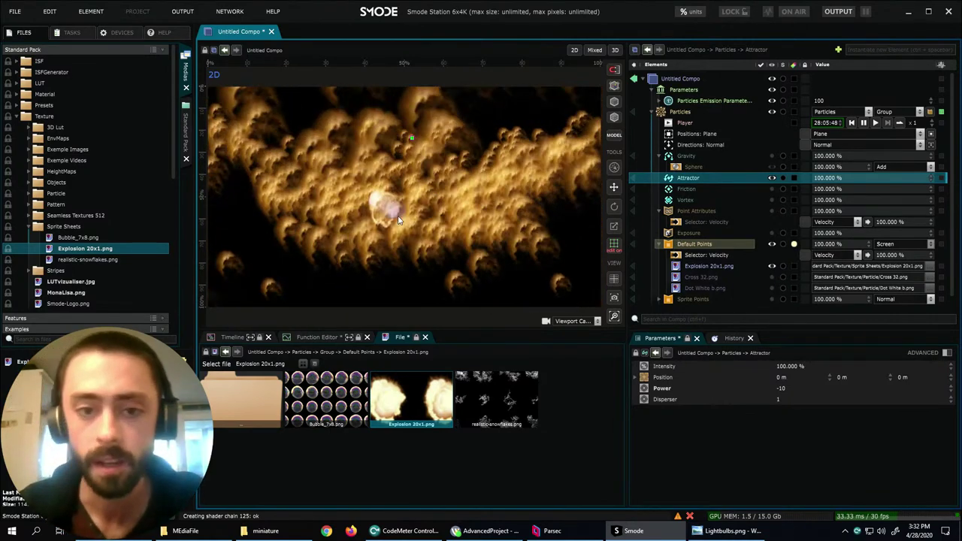
{"action": "left_click", "coordinate": [720, 267]}
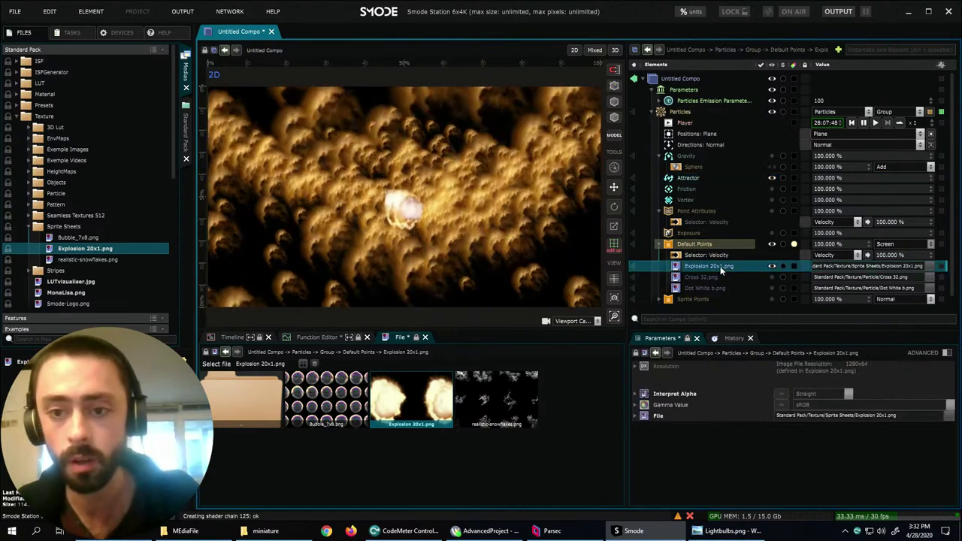
{"action": "left_click", "coordinate": [635, 267]}
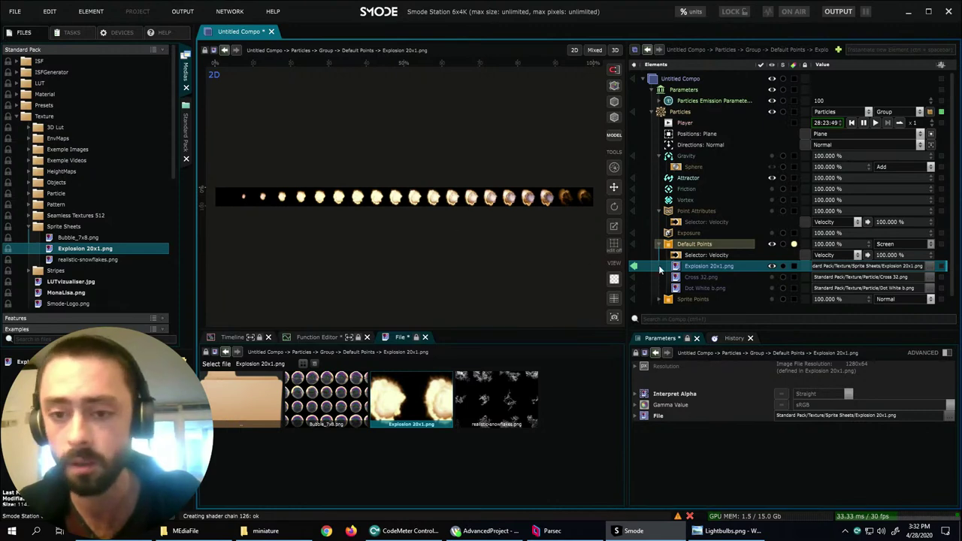
{"action": "left_click", "coordinate": [635, 268]}
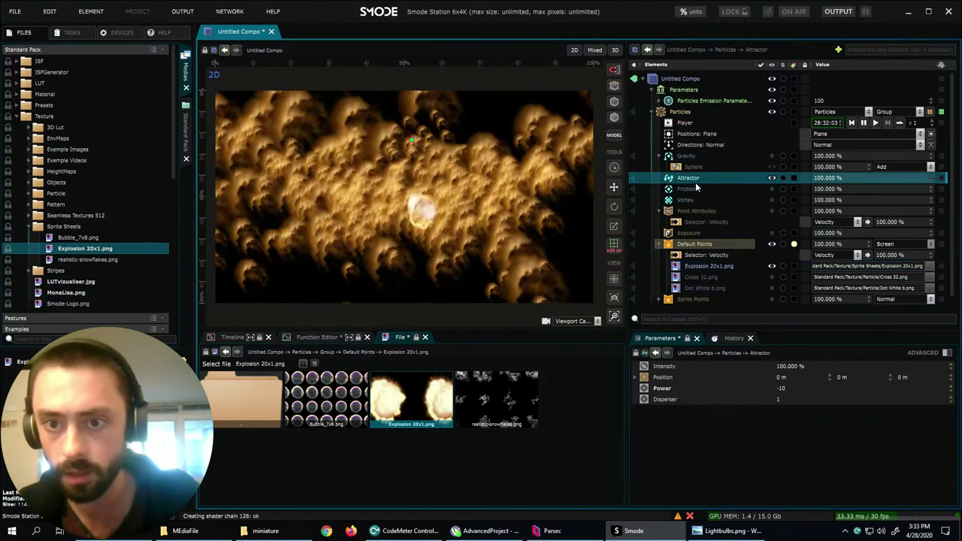
- Raise the Velocity selector's Maximum Velocity from 1 to 5
{"action": "left_click", "coordinate": [708, 255]}
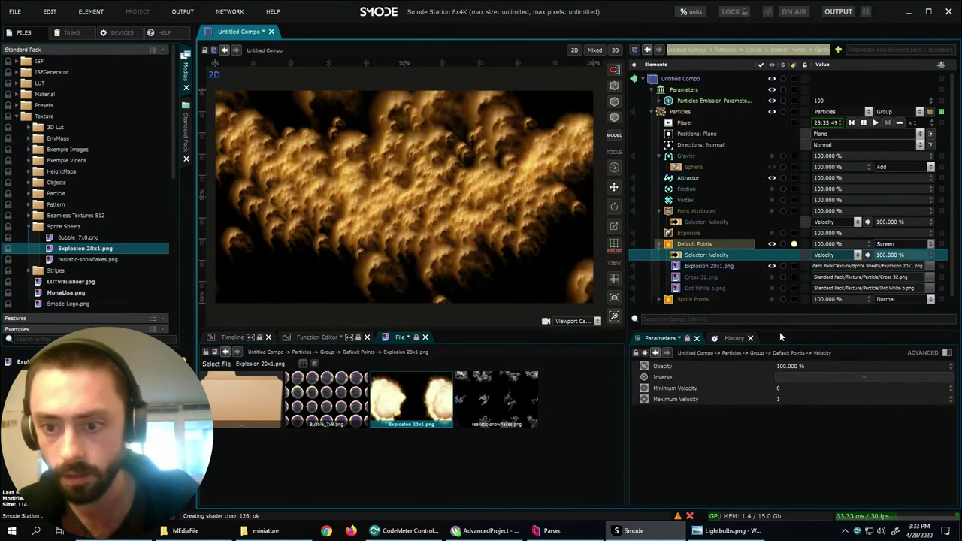
{"action": "left_click", "coordinate": [791, 402]}
{"action": "type", "text": "3"}
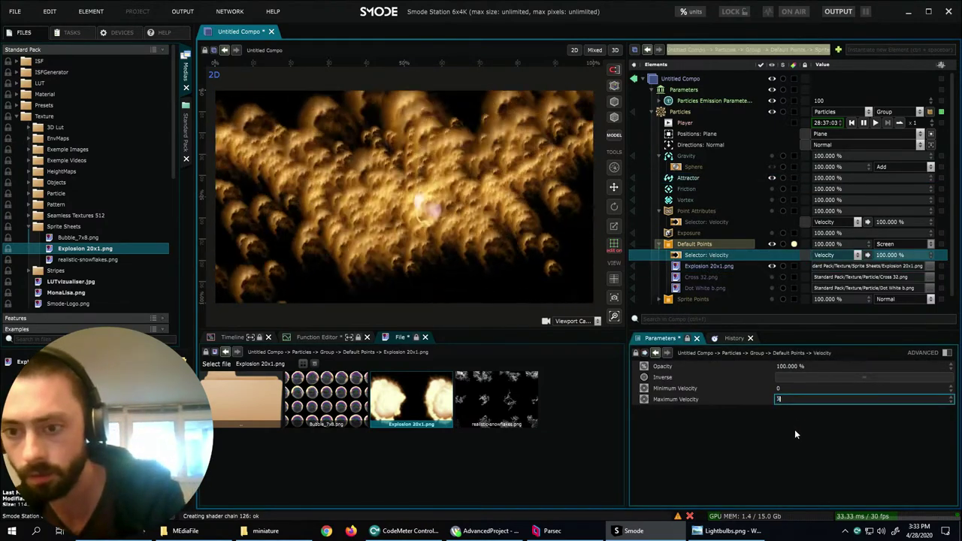
{"action": "key", "text": "Return"}
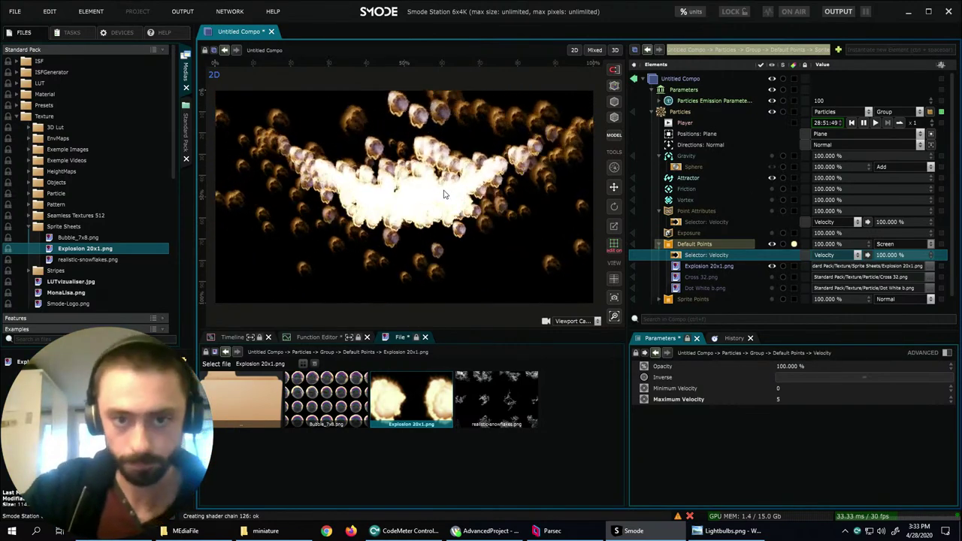
{"action": "key", "text": "Up"}
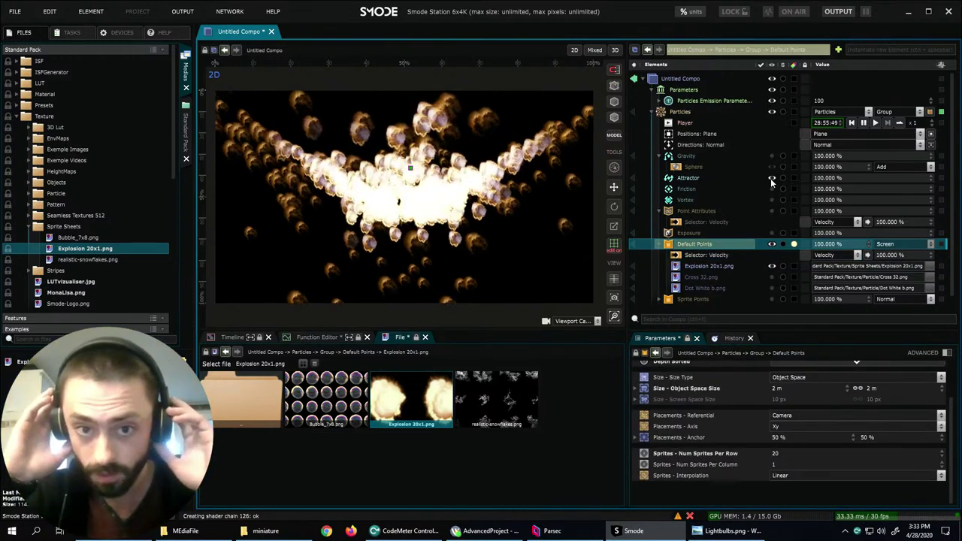
- Switch the attractor off and gravity on, then bring up the selector type list
{"action": "left_click", "coordinate": [771, 178]}
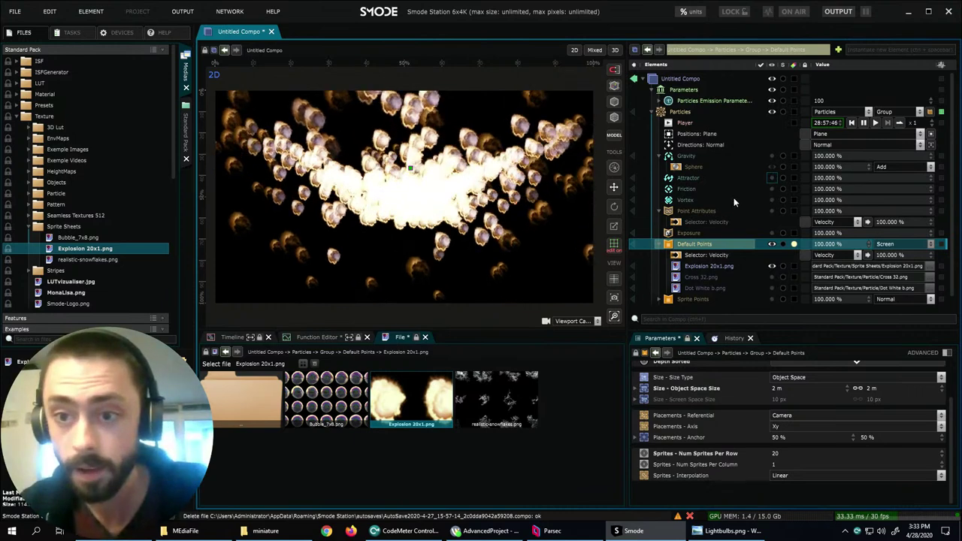
{"action": "left_click", "coordinate": [771, 156]}
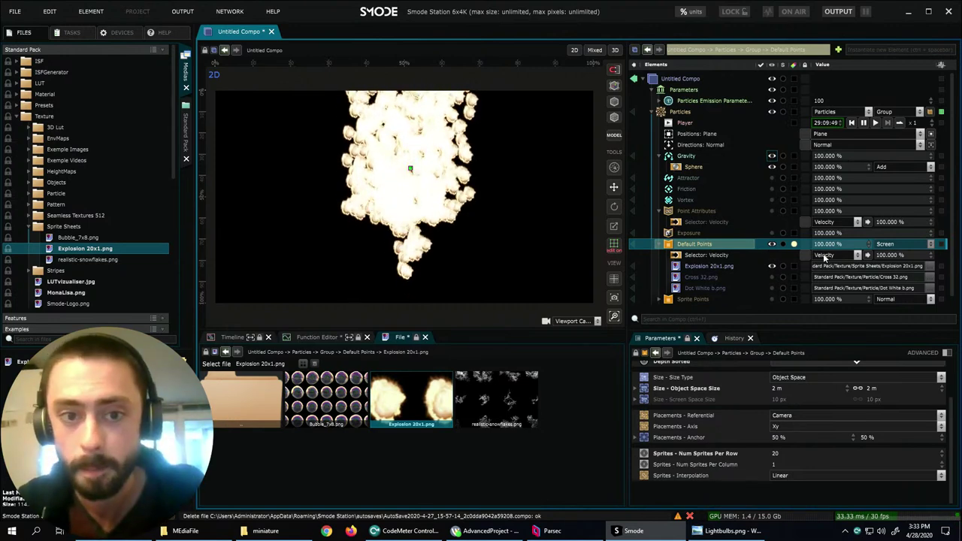
{"action": "left_click", "coordinate": [710, 255]}
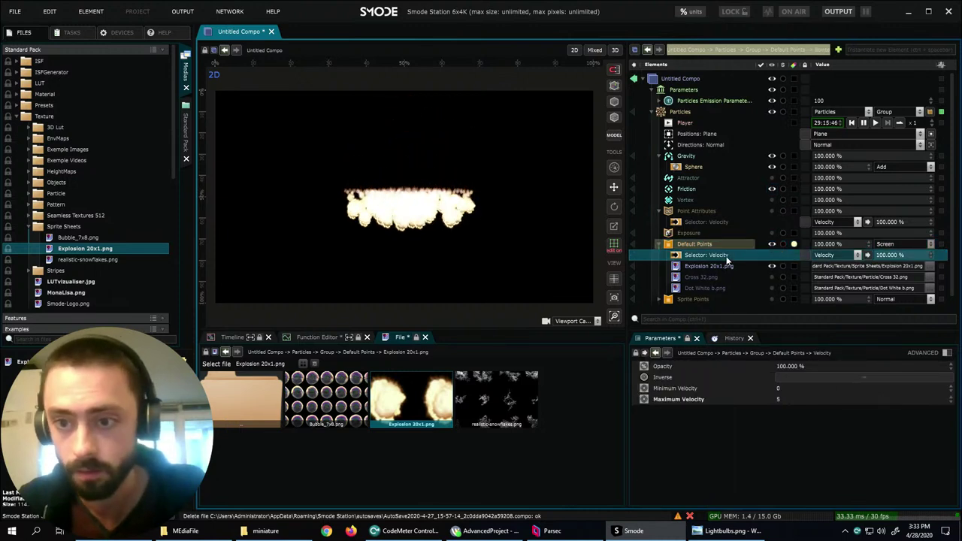
{"action": "left_click", "coordinate": [857, 256]}
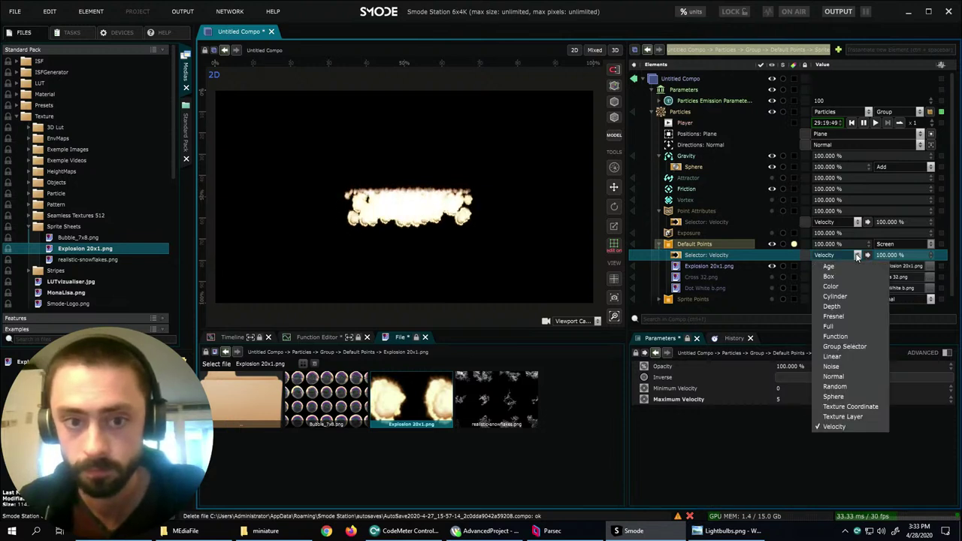
- Use a Linear selector spanning -9.5 m to 8.45 m, then hide Default Points
{"action": "left_click", "coordinate": [832, 357]}
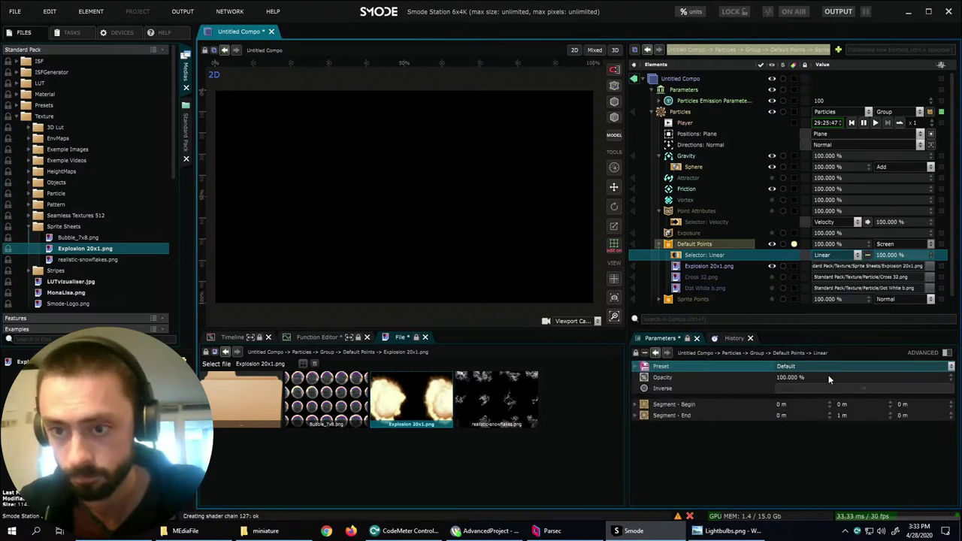
{"action": "double_click", "coordinate": [847, 416]}
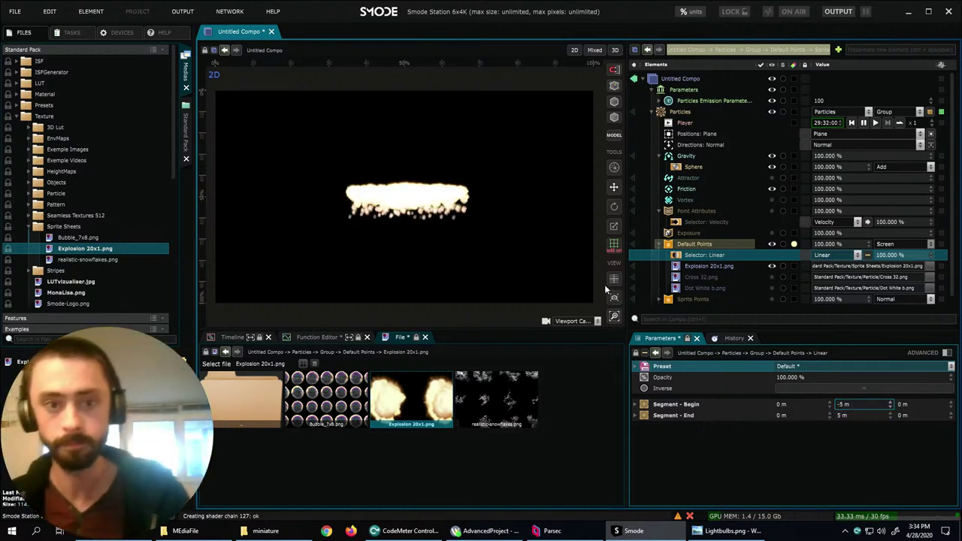
{"action": "left_click", "coordinate": [681, 259]}
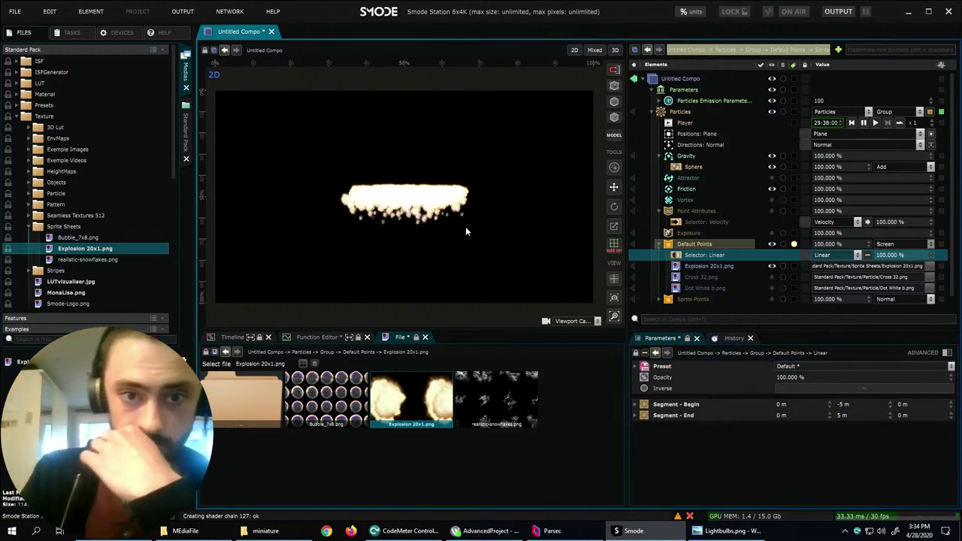
{"action": "left_click_drag", "start_coordinate": [844, 415], "coordinate": [843, 402]}
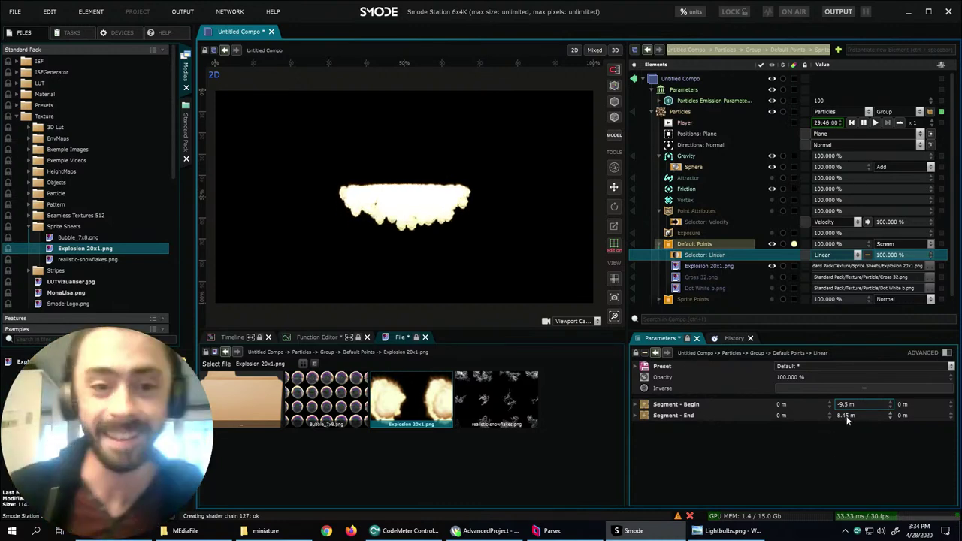
{"action": "left_click", "coordinate": [772, 245]}
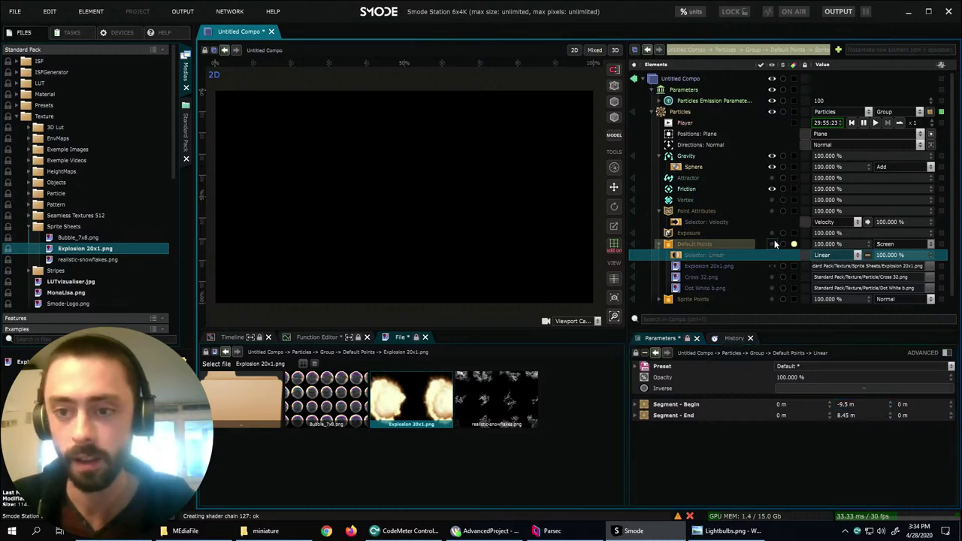
- Add a Ball Points renderer to Particles with a 0.81 m ball radius
{"action": "right_click", "coordinate": [686, 113]}
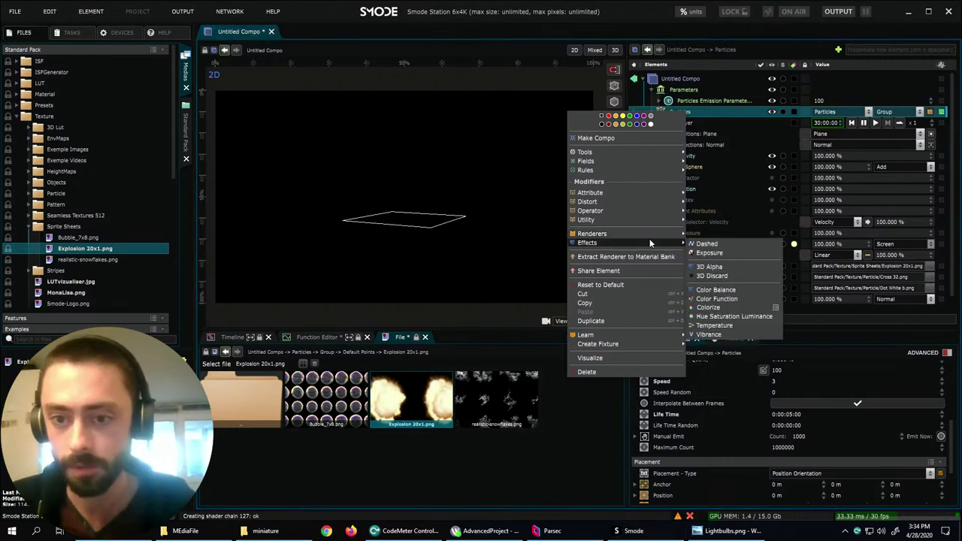
{"action": "mouse_move", "coordinate": [654, 233]}
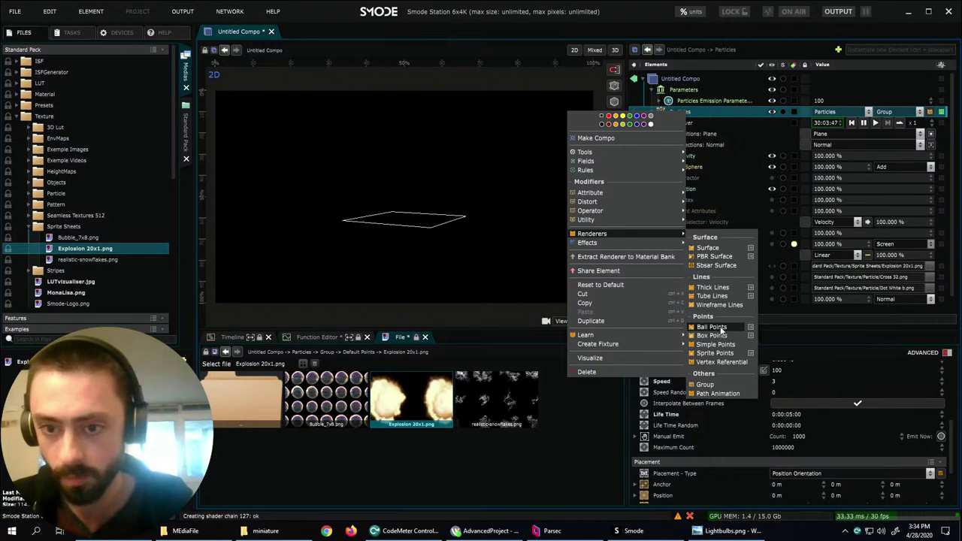
{"action": "left_click", "coordinate": [714, 328]}
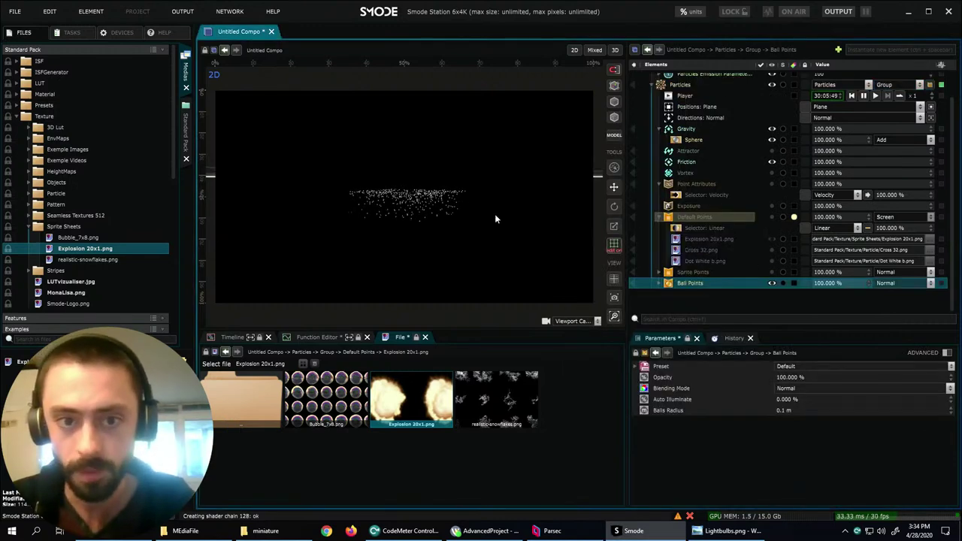
{"action": "left_click_drag", "start_coordinate": [789, 407], "coordinate": [814, 407]}
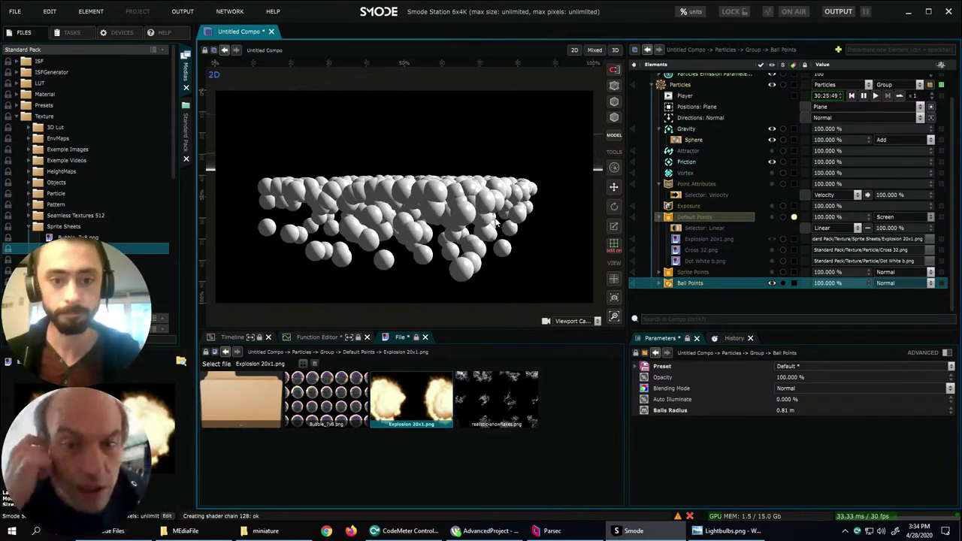
{"action": "left_click_drag", "start_coordinate": [426, 227], "coordinate": [361, 212]}
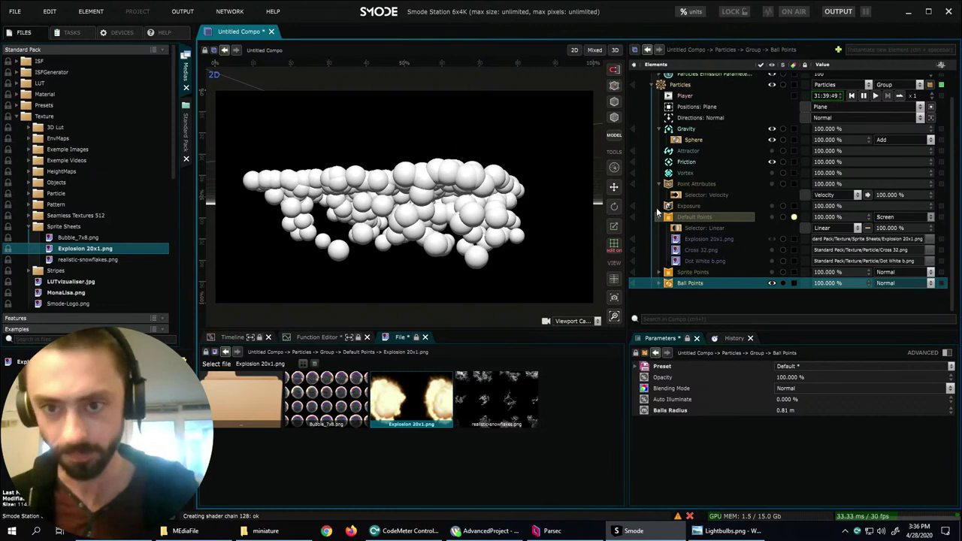
- Add a Box Points renderer, hide Ball Points, scale the boxes to 1.02 m, then hide them
{"action": "left_click", "coordinate": [682, 88]}
{"action": "right_click", "coordinate": [682, 87]}
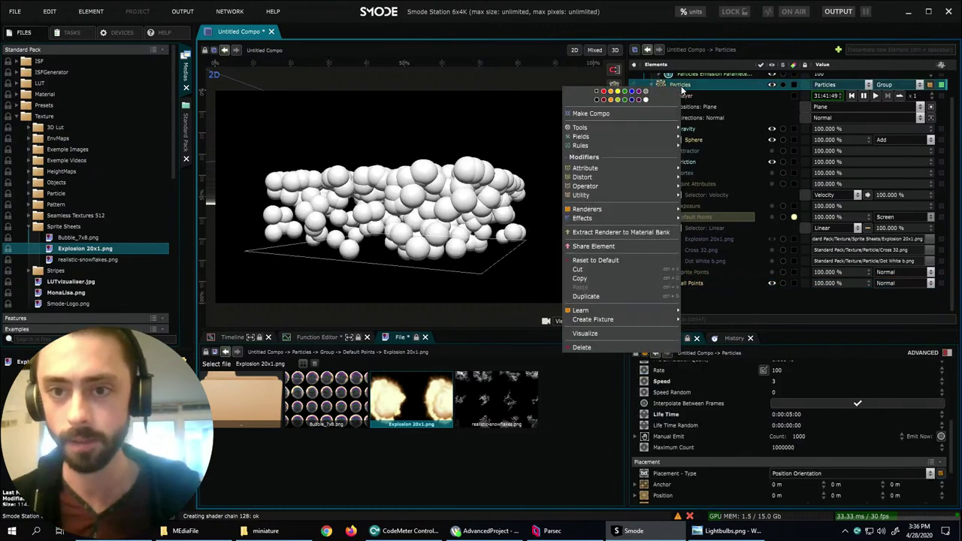
{"action": "mouse_move", "coordinate": [624, 209]}
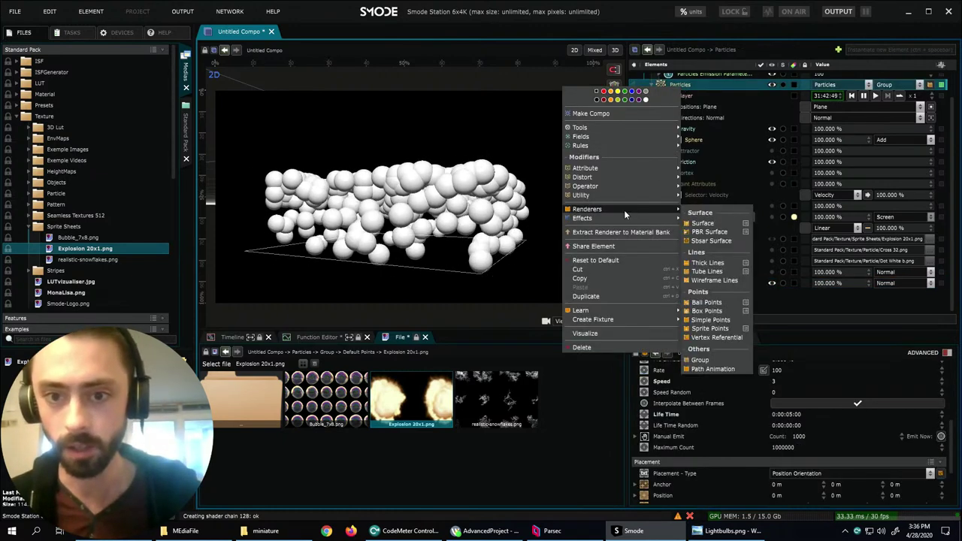
{"action": "left_click", "coordinate": [710, 311]}
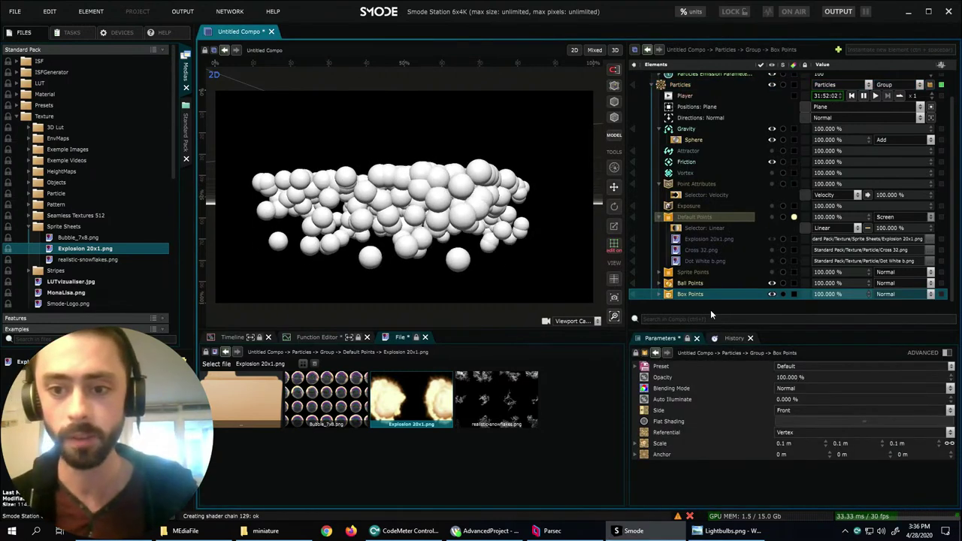
{"action": "left_click", "coordinate": [772, 282]}
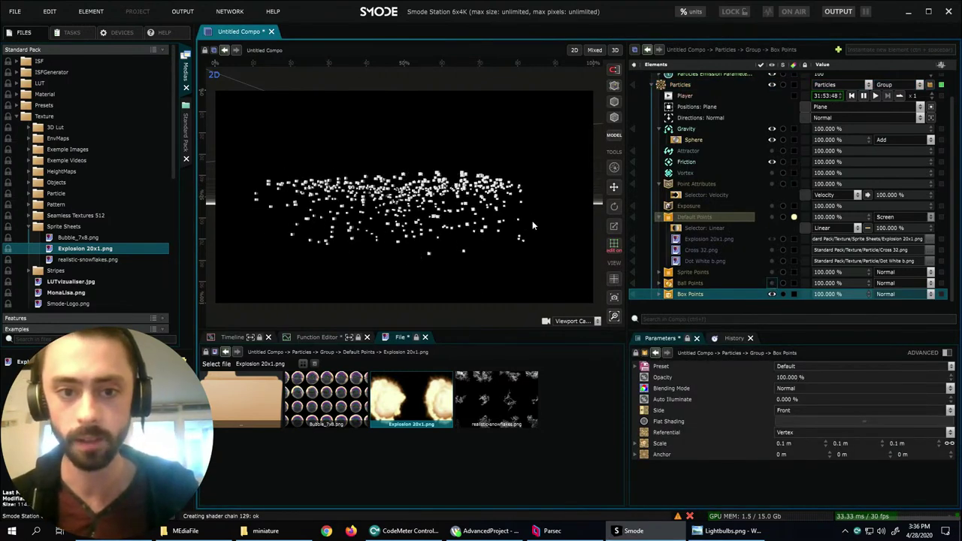
{"action": "left_click_drag", "start_coordinate": [800, 448], "coordinate": [800, 436]}
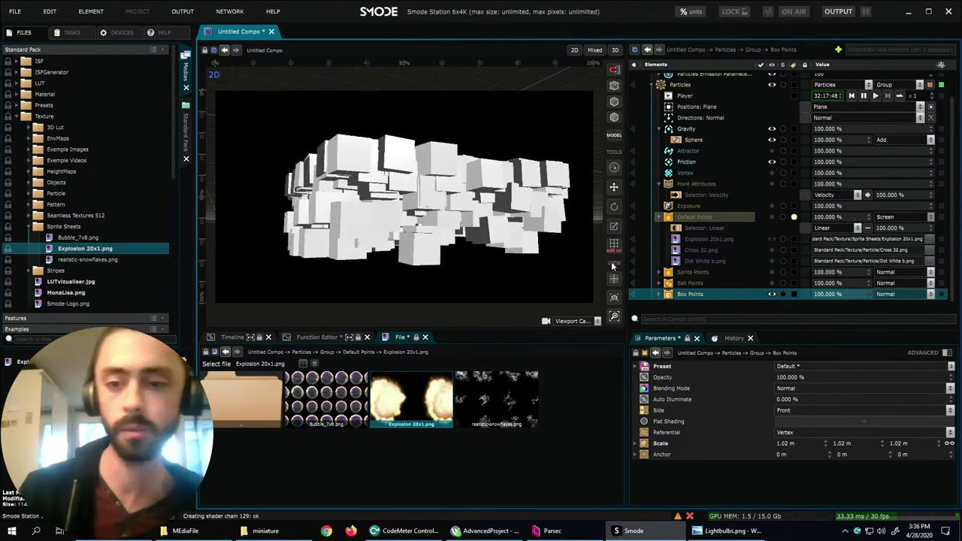
{"action": "left_click", "coordinate": [772, 294]}
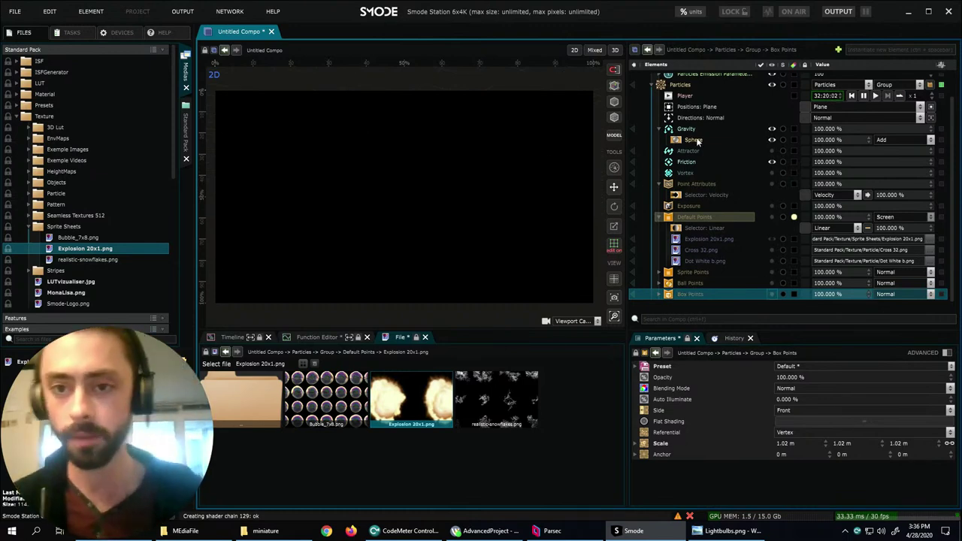
- Add an Instantiate operator to Particles and expand it to reveal its Random selector and Box
{"action": "left_click", "coordinate": [688, 88]}
{"action": "right_click", "coordinate": [688, 85]}
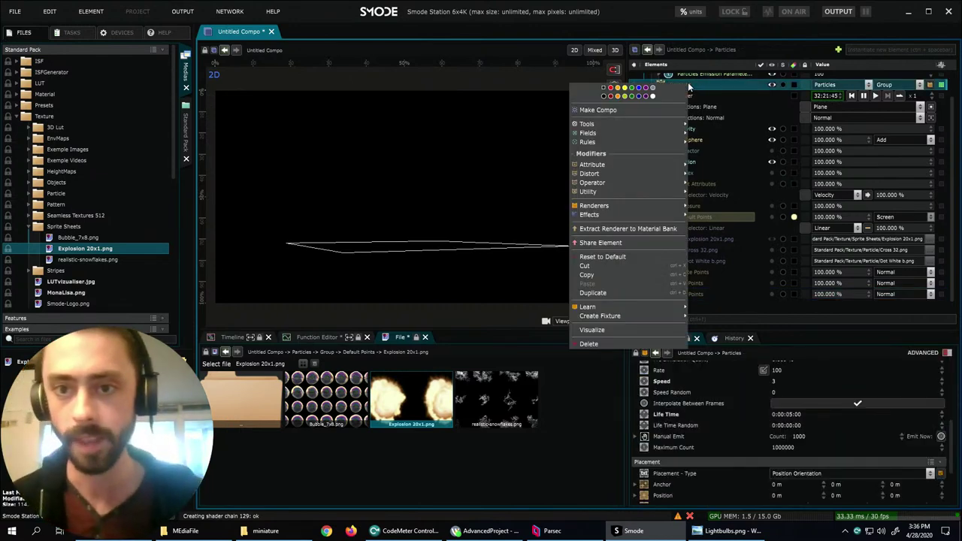
{"action": "mouse_move", "coordinate": [601, 183]}
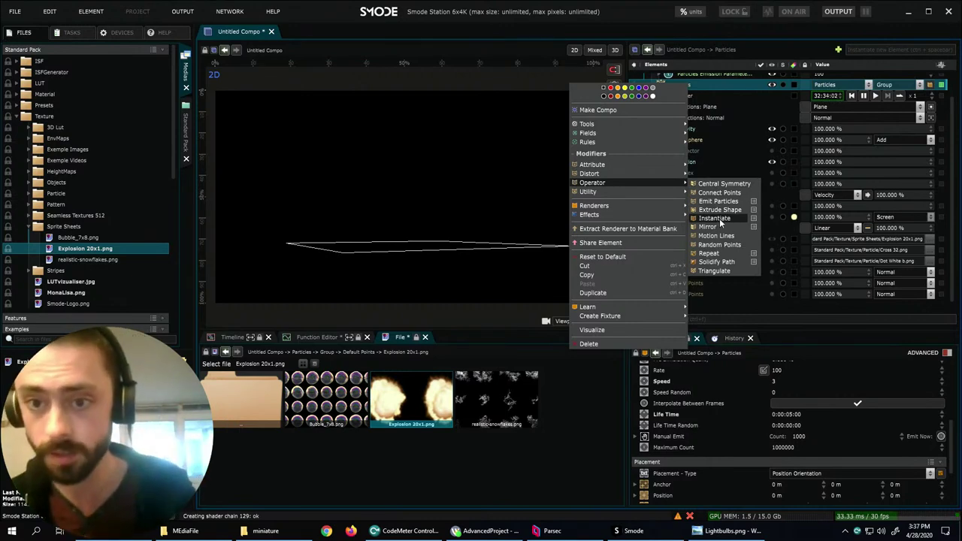
{"action": "left_click", "coordinate": [715, 218]}
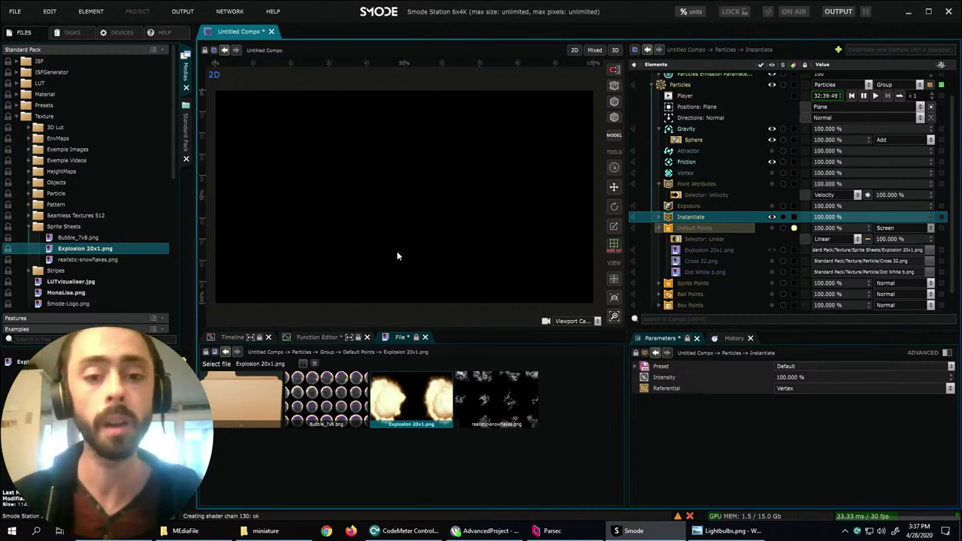
{"action": "left_click", "coordinate": [660, 217]}
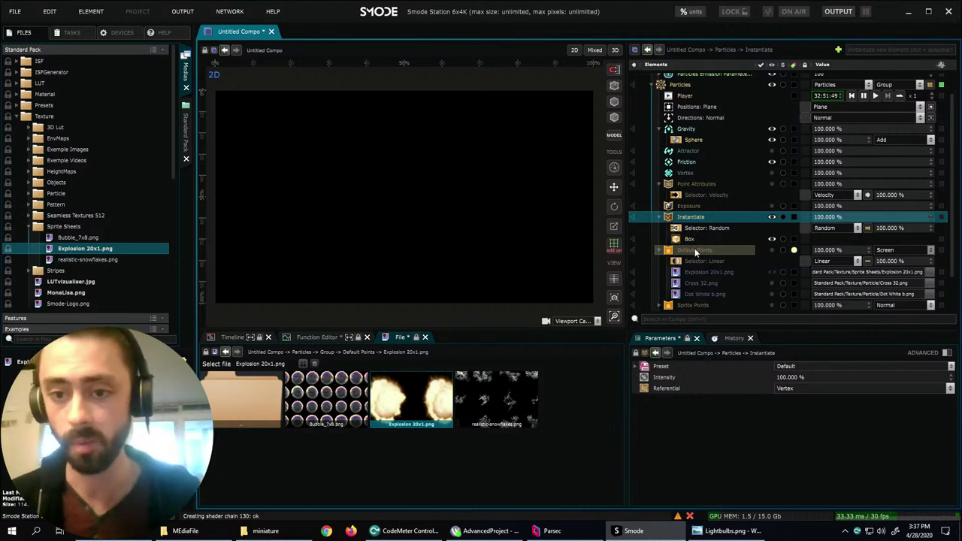
{"action": "scroll", "coordinate": [695, 248], "scroll_direction": "down", "scroll_amount": 1}
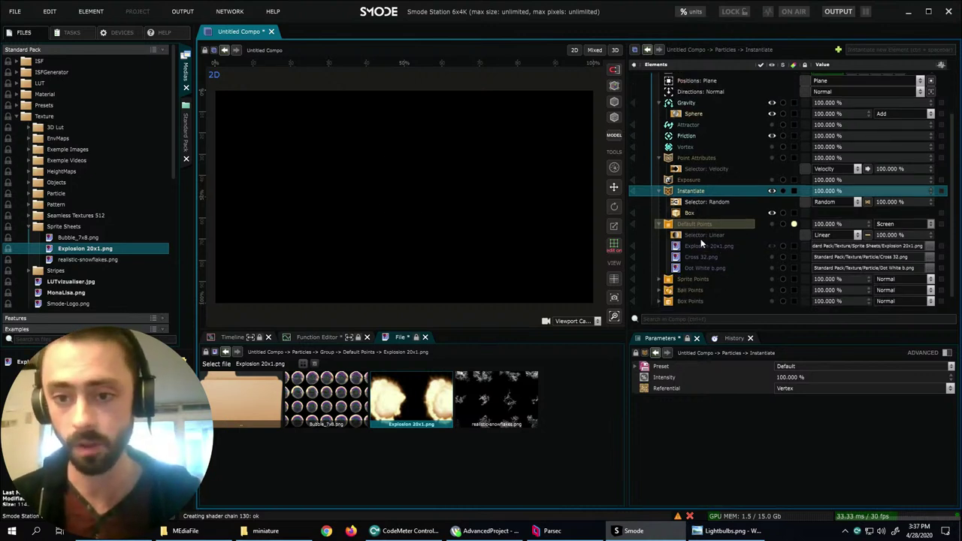
{"action": "scroll", "coordinate": [699, 128], "scroll_direction": "up", "scroll_amount": 2}
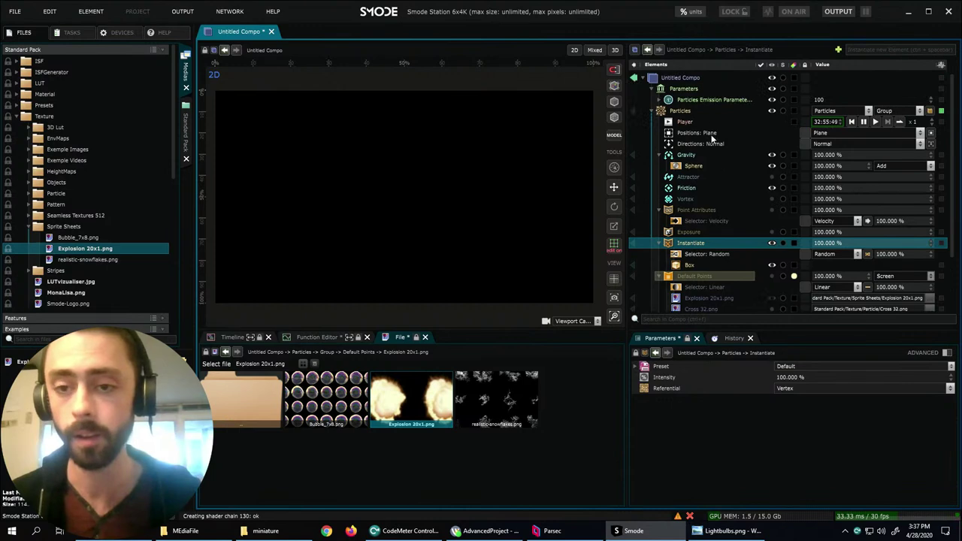
- Add a Surface renderer to Particles, viewing the scattered white cubes from above
{"action": "left_click", "coordinate": [681, 111]}
{"action": "right_click", "coordinate": [681, 112]}
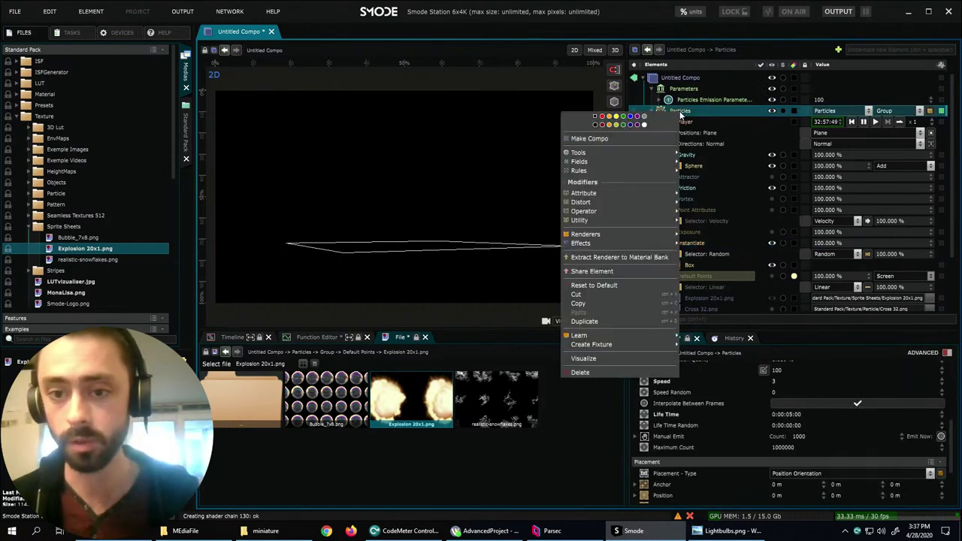
{"action": "mouse_move", "coordinate": [624, 233]}
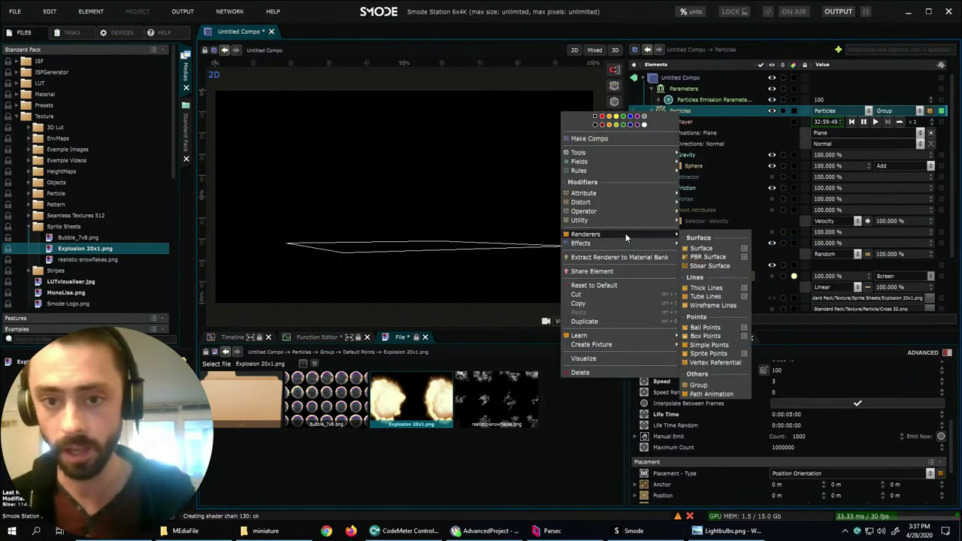
{"action": "left_click", "coordinate": [700, 249]}
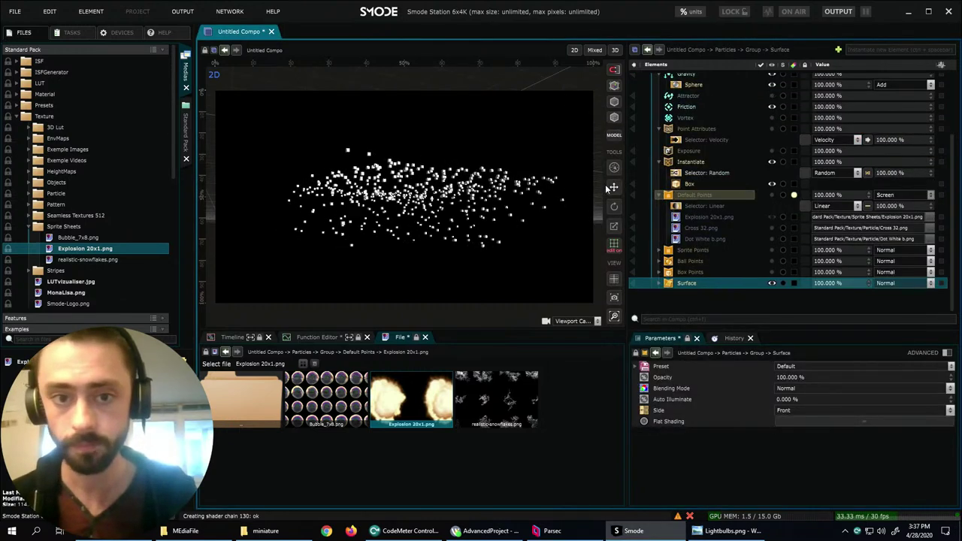
{"action": "left_click_drag", "start_coordinate": [518, 193], "coordinate": [406, 114]}
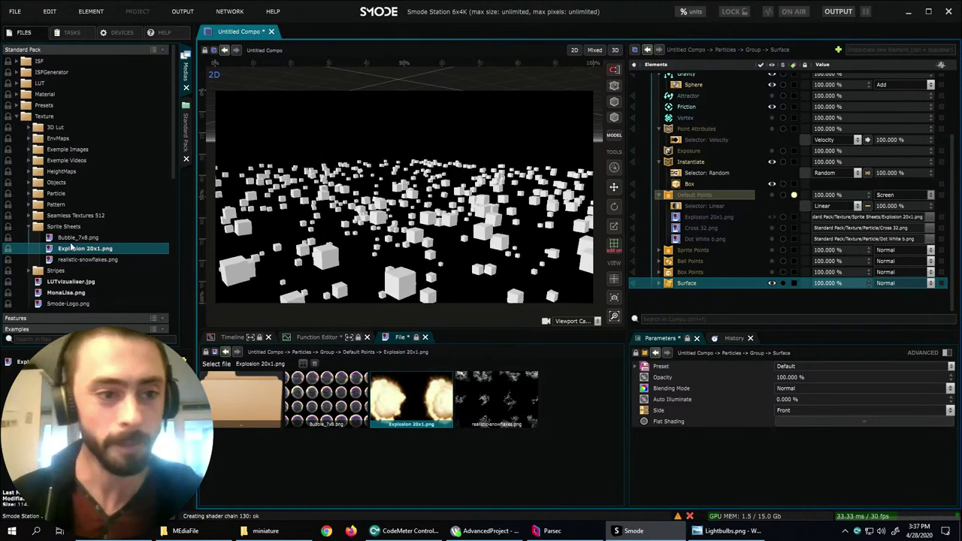
{"action": "double_click", "coordinate": [50, 226]}
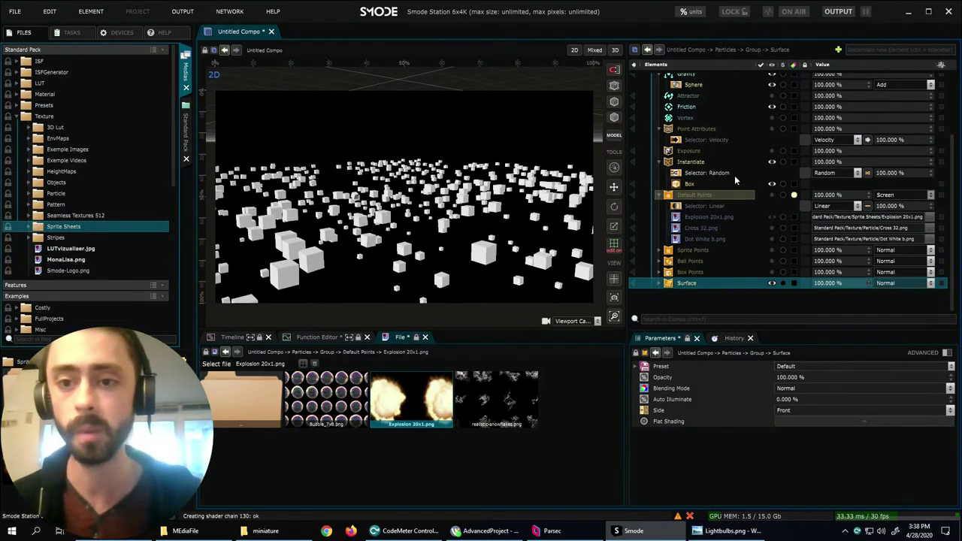
{"action": "scroll", "coordinate": [735, 174], "scroll_direction": "up", "scroll_amount": 3}
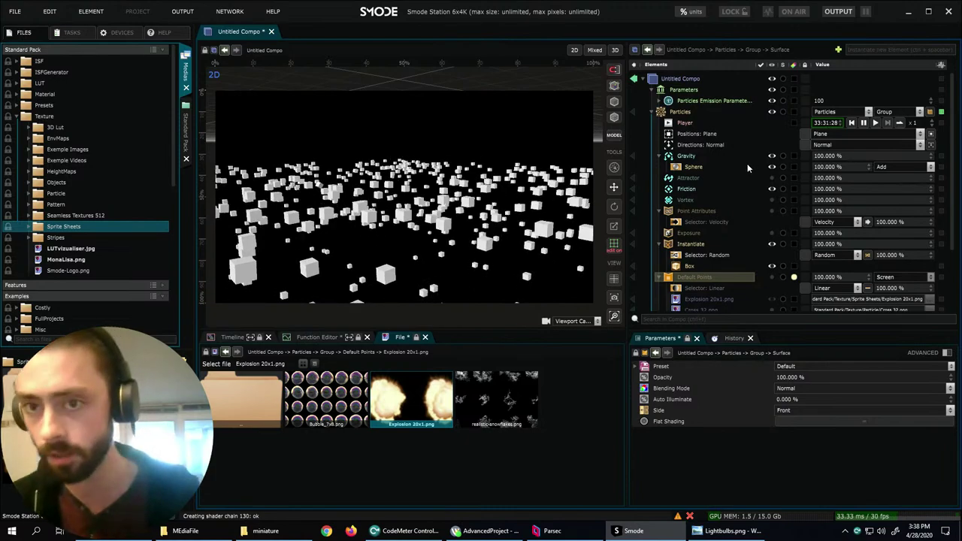
- Lower the particle emission from 100 to 20 and scroll down to Particles Instanciate
{"action": "double_click", "coordinate": [817, 101]}
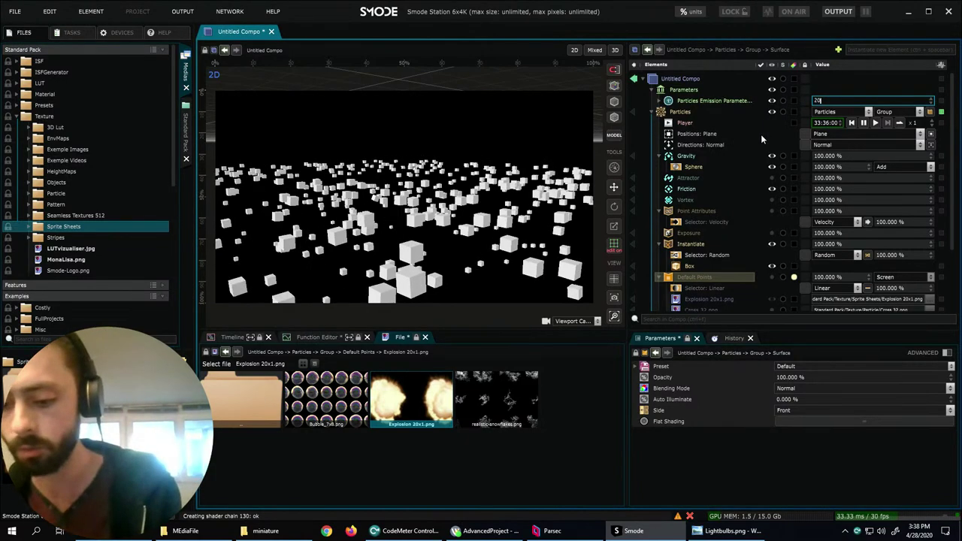
{"action": "type", "text": "20"}
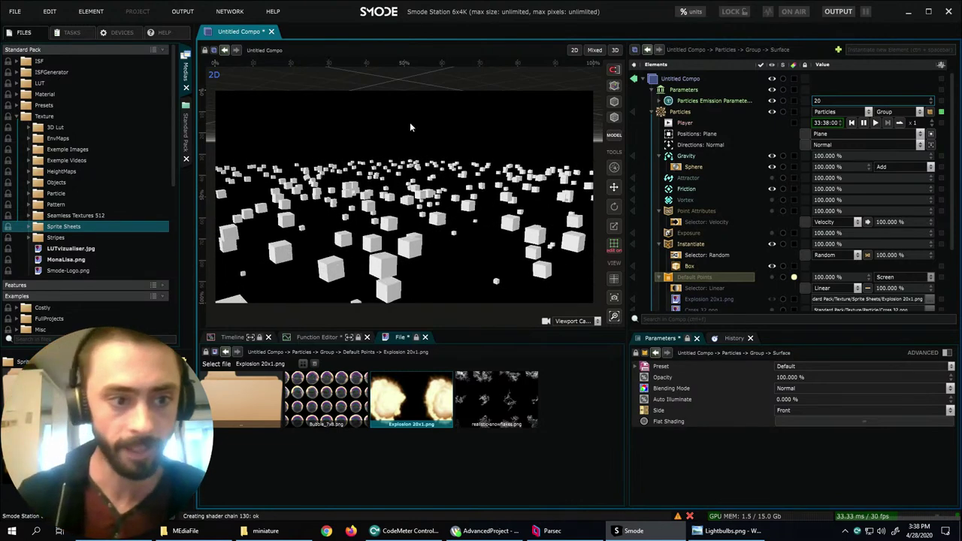
{"action": "scroll", "coordinate": [87, 298], "scroll_direction": "down", "scroll_amount": 3}
{"action": "scroll", "coordinate": [87, 298], "scroll_direction": "down", "scroll_amount": 1}
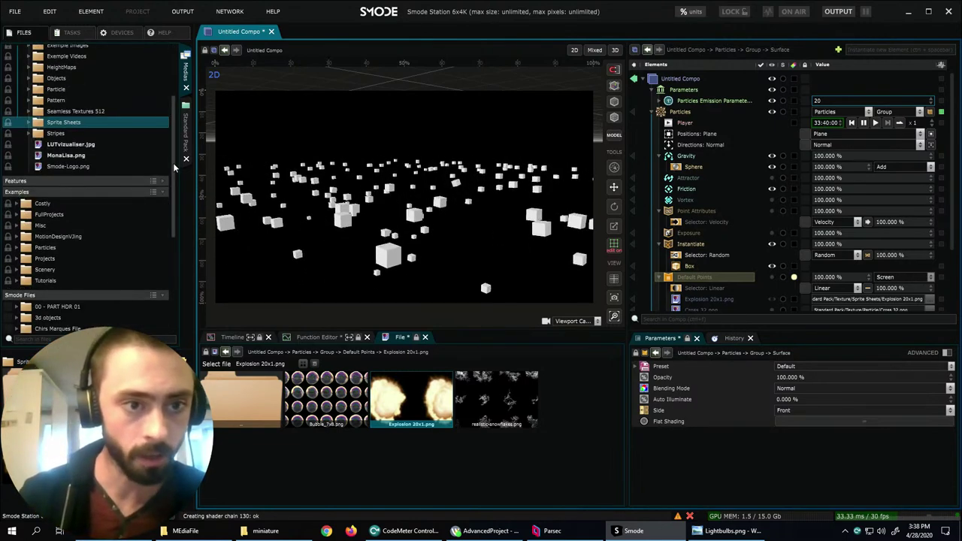
{"action": "scroll", "coordinate": [83, 293], "scroll_direction": "down", "scroll_amount": 3}
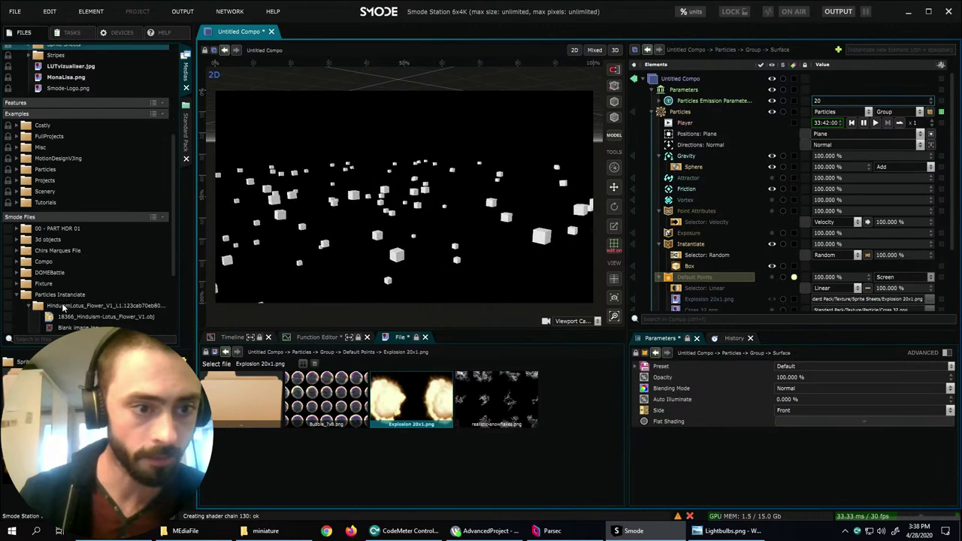
{"action": "scroll", "coordinate": [41, 278], "scroll_direction": "down", "scroll_amount": 2}
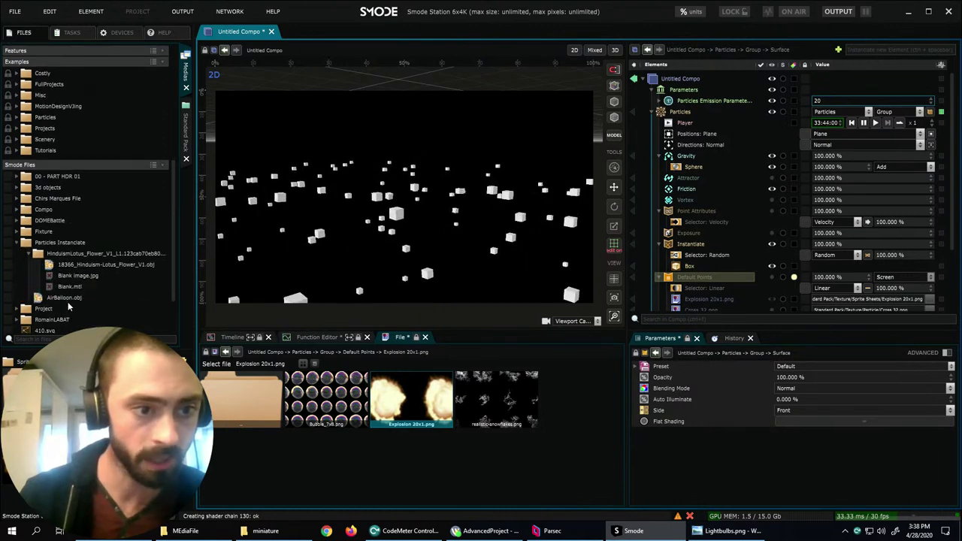
{"action": "scroll", "coordinate": [68, 297], "scroll_direction": "down", "scroll_amount": 1}
- Hide the Box instance and add AirBalloon.obj as a model under Instantiate
{"action": "left_click", "coordinate": [66, 274]}
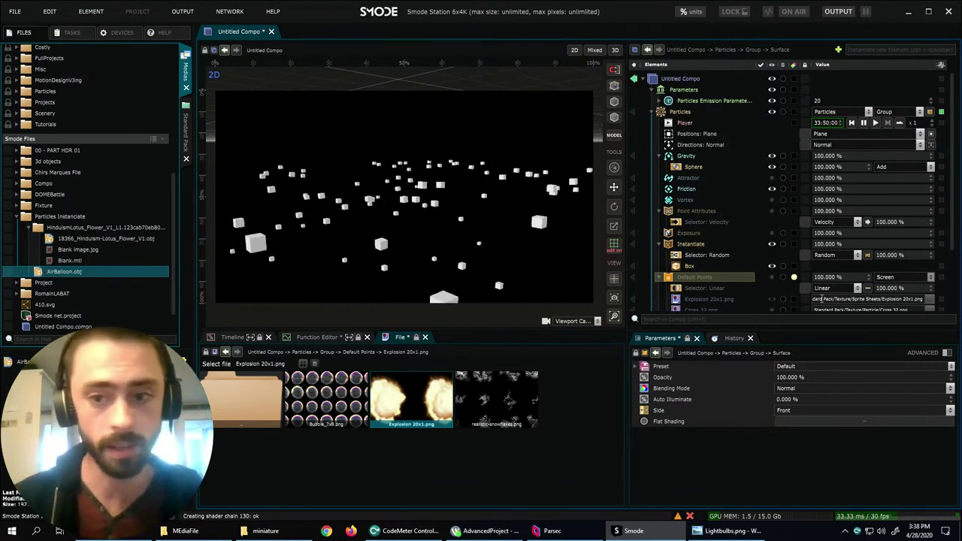
{"action": "left_click", "coordinate": [772, 268]}
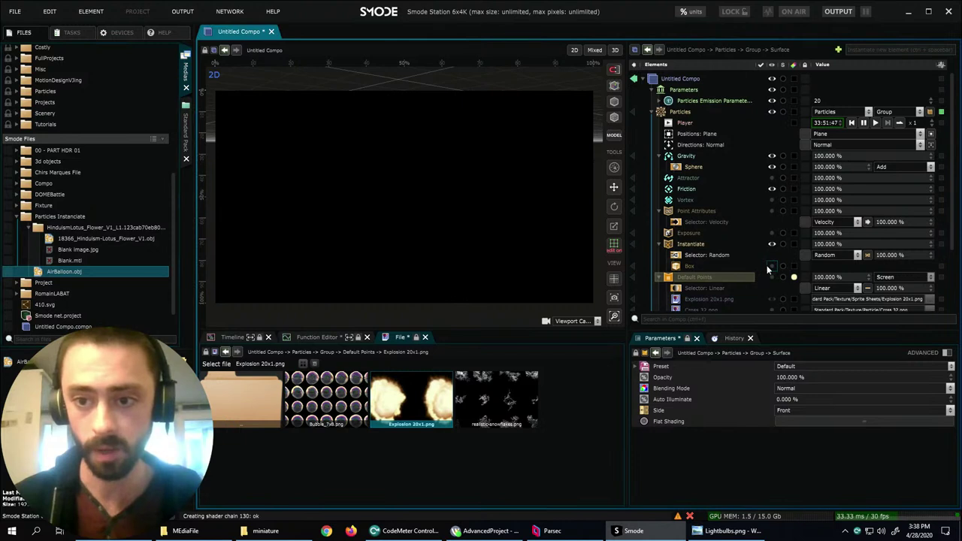
{"action": "left_click_drag", "start_coordinate": [63, 271], "coordinate": [687, 263]}
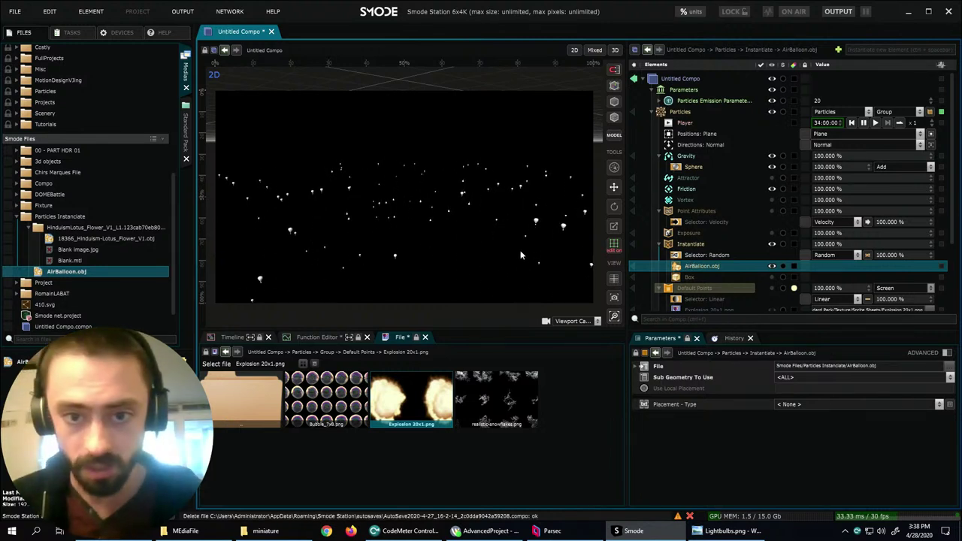
- Set the balloon placement to Position Orientation Size with size 4, then show Box again
{"action": "left_click", "coordinate": [808, 404]}
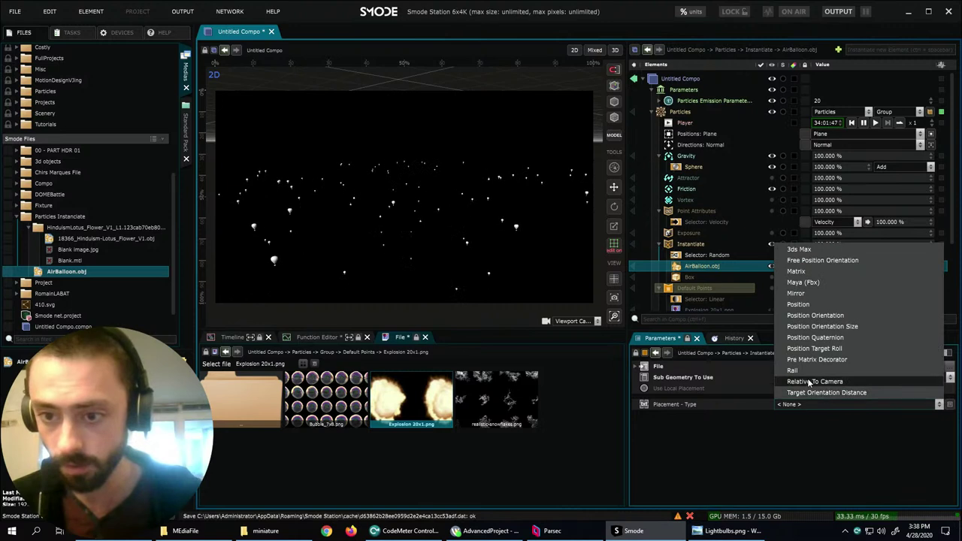
{"action": "left_click", "coordinate": [812, 327]}
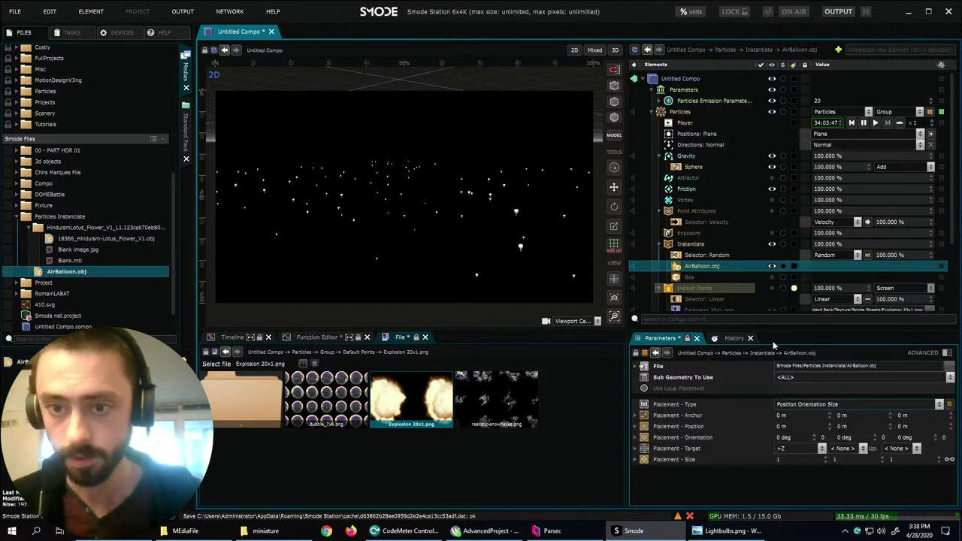
{"action": "left_click_drag", "start_coordinate": [793, 457], "coordinate": [797, 457]}
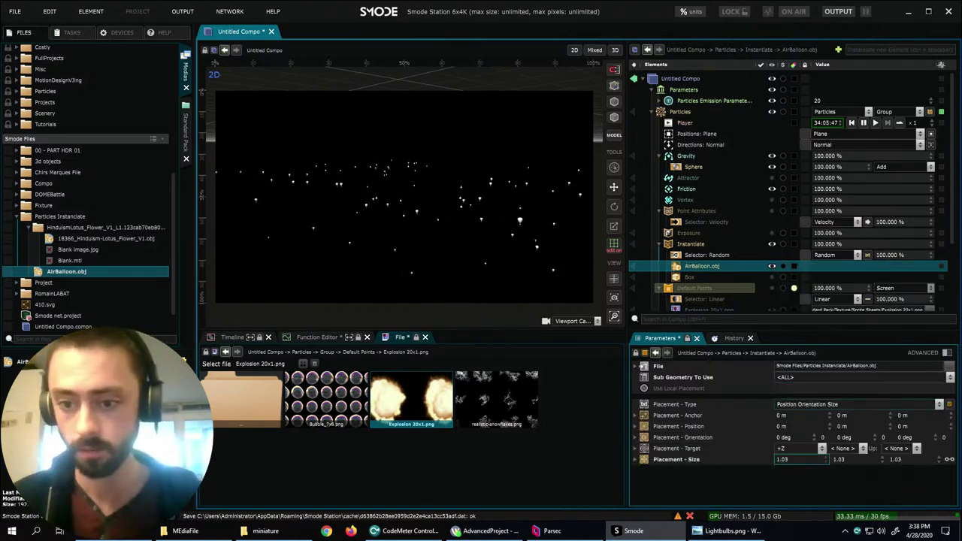
{"action": "type", "text": "4"}
{"action": "key", "text": "Return"}
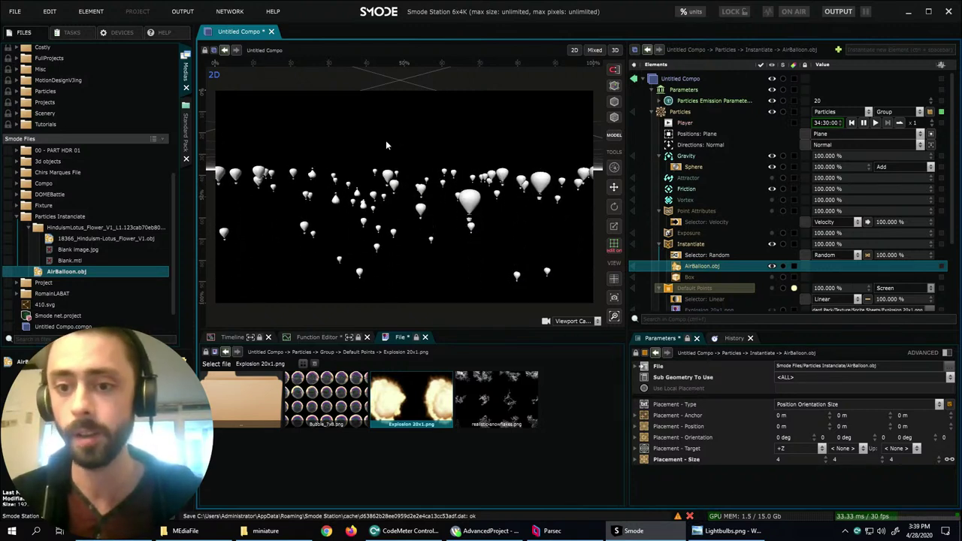
{"action": "left_click", "coordinate": [784, 277]}
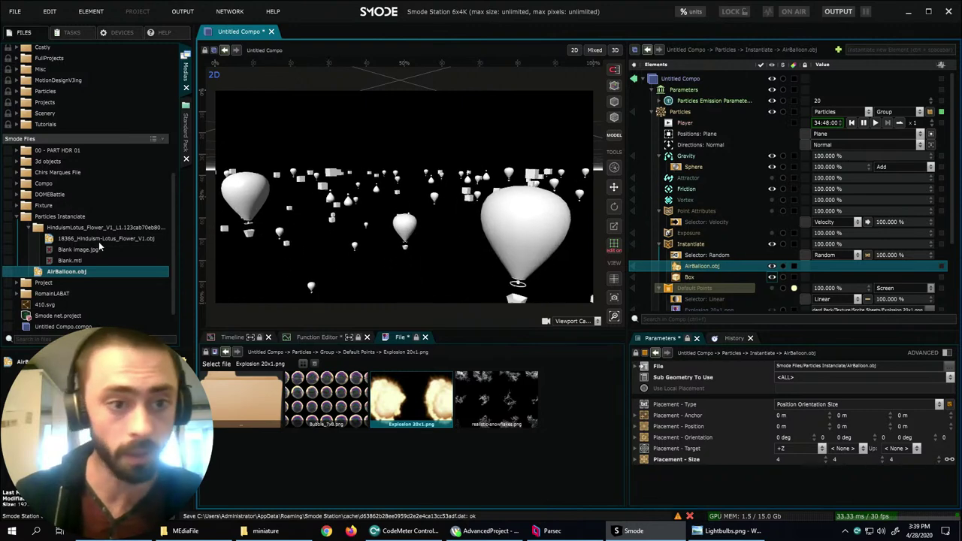
{"action": "left_click", "coordinate": [59, 239]}
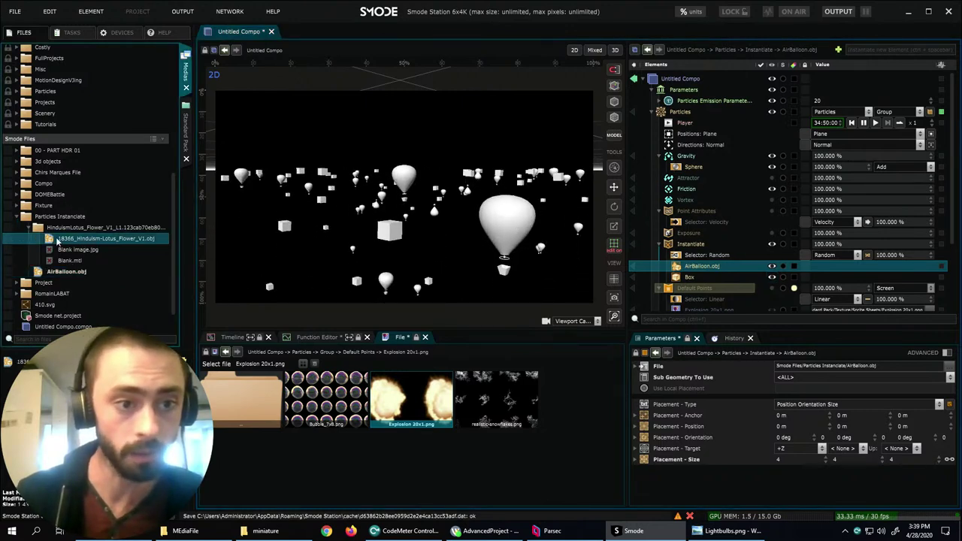
- Add the lotus model under Instantiate with Position Orientation Size placement at size 0.1
{"action": "left_click_drag", "start_coordinate": [58, 239], "coordinate": [703, 277]}
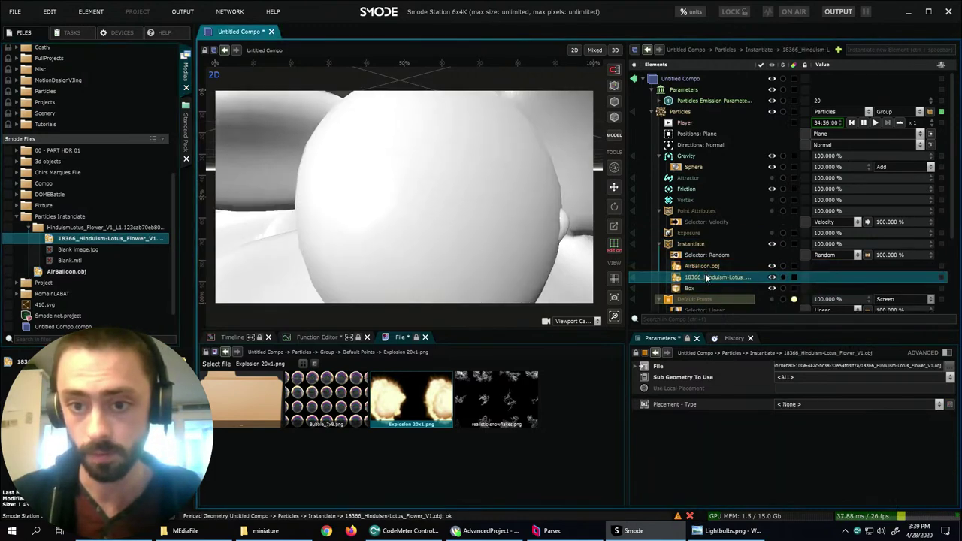
{"action": "left_click", "coordinate": [821, 404]}
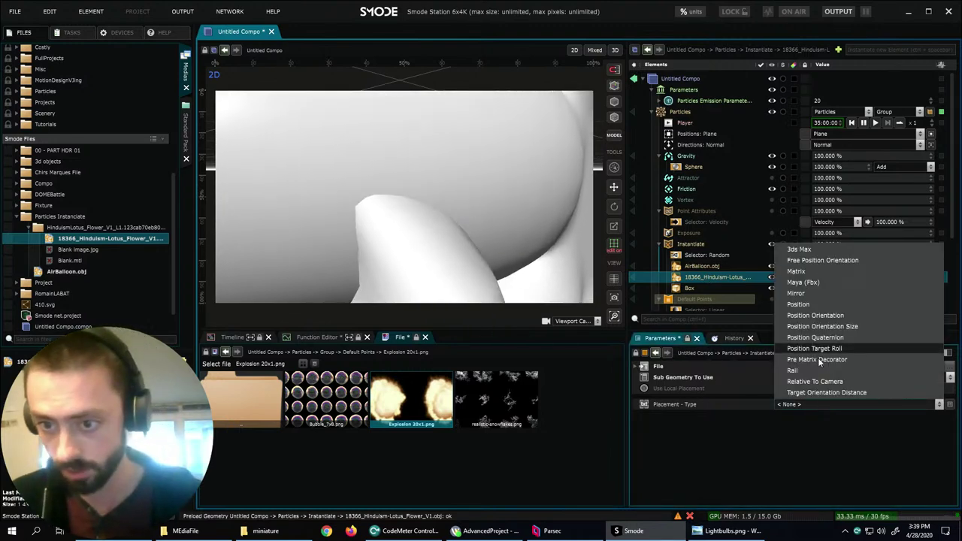
{"action": "left_click", "coordinate": [822, 327]}
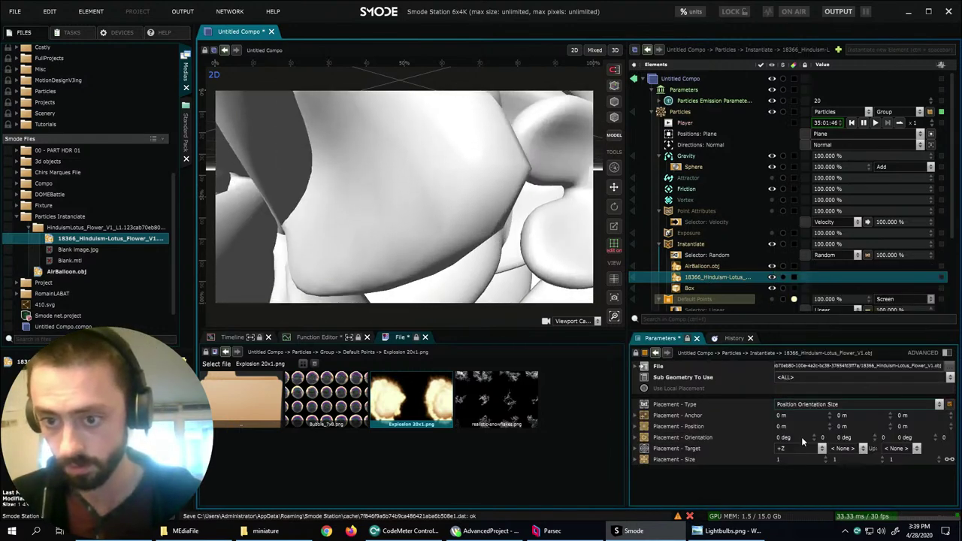
{"action": "left_click", "coordinate": [786, 459]}
{"action": "type", "text": "1"}
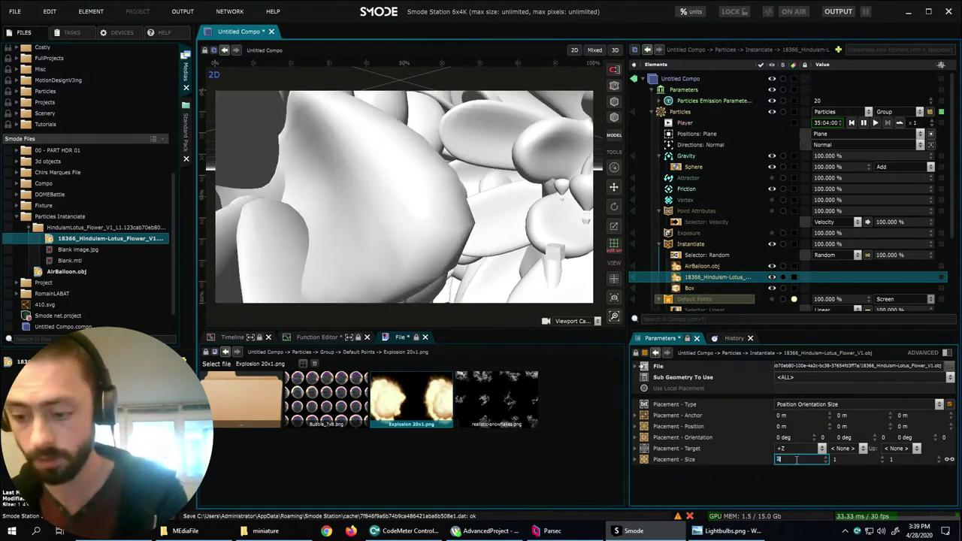
{"action": "type", "text": ".1"}
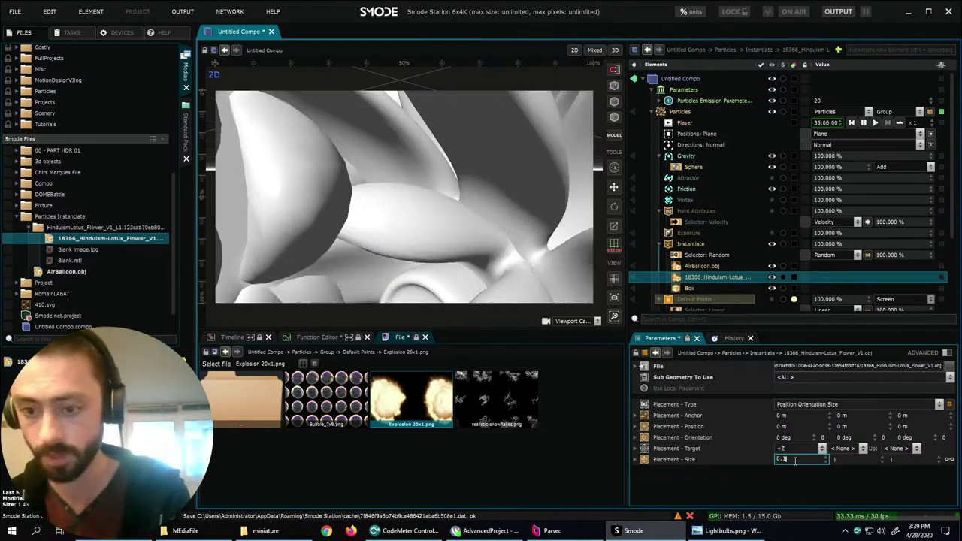
{"action": "key", "text": "Return"}
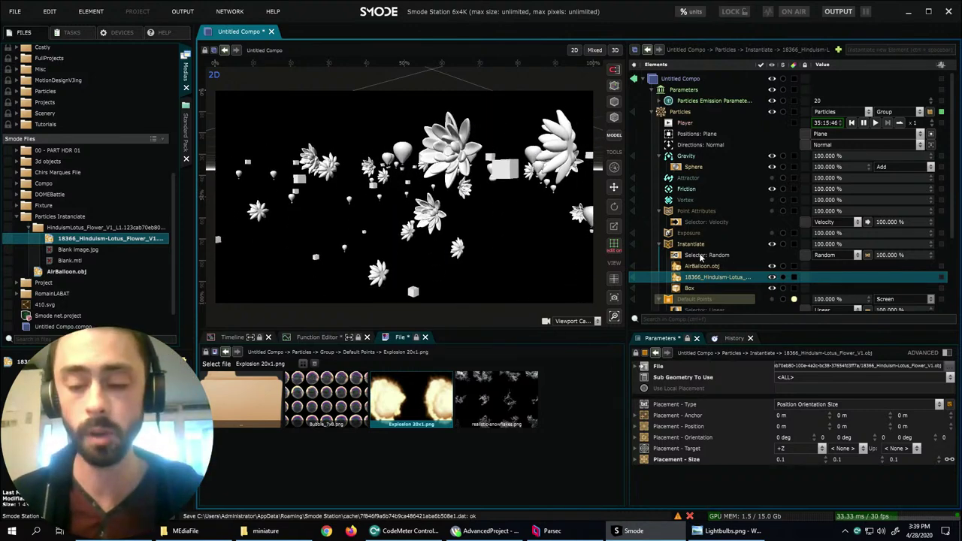
{"action": "left_click", "coordinate": [751, 256]}
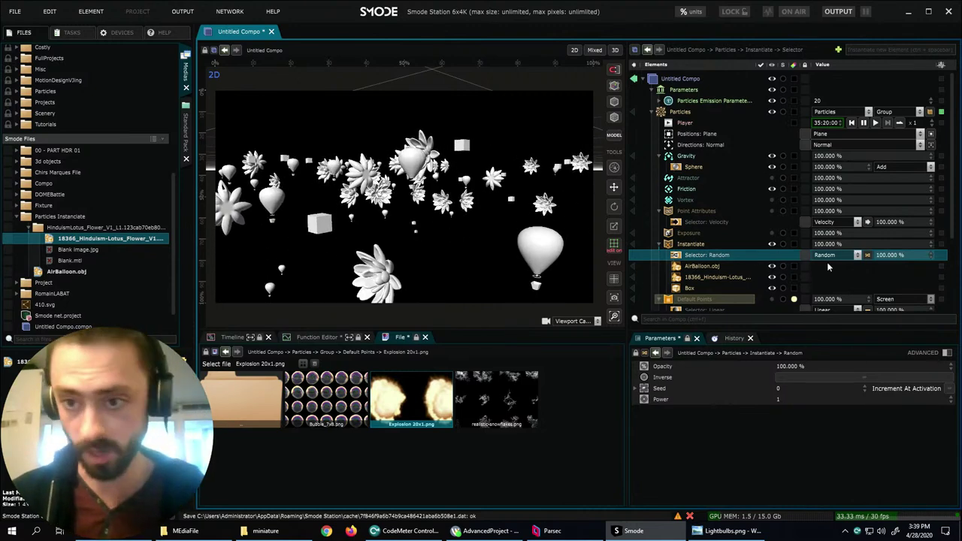
- Switch the Instantiate selector from Random to Age and disable Gravity on the particles
{"action": "left_click", "coordinate": [858, 256]}
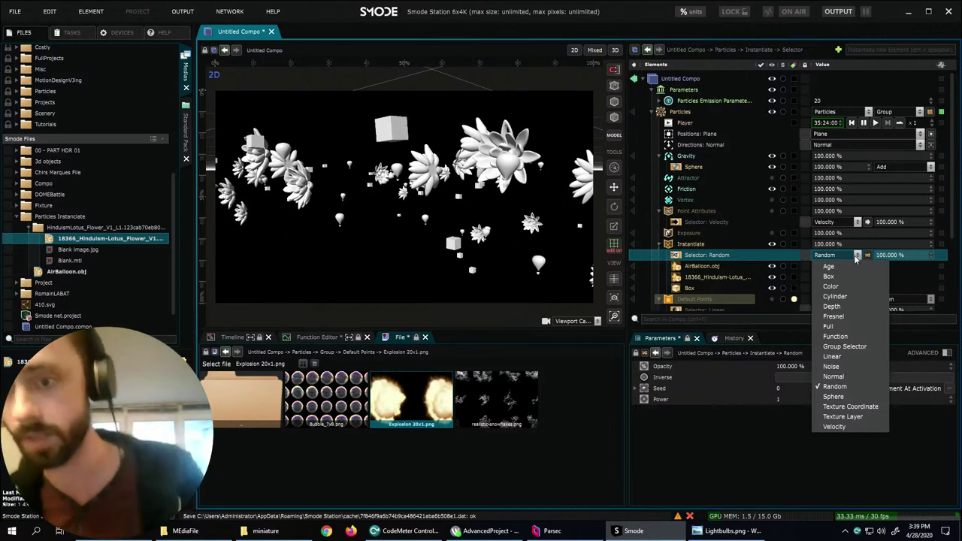
{"action": "left_click", "coordinate": [829, 267]}
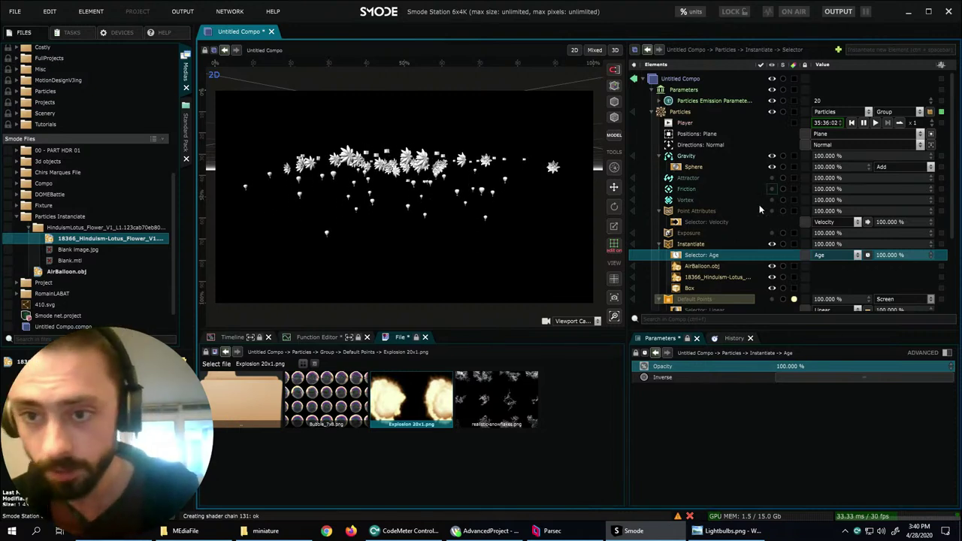
{"action": "left_click", "coordinate": [669, 156]}
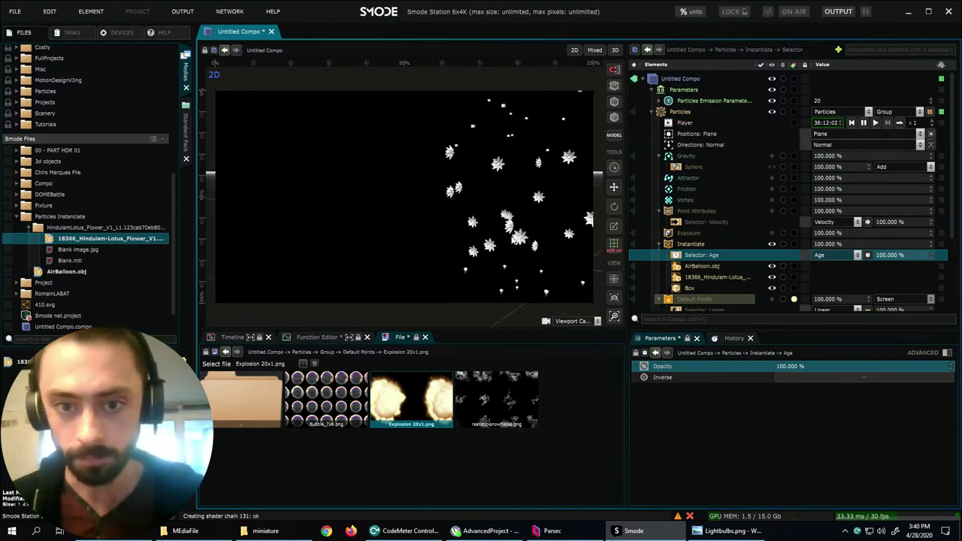
{"action": "mouse_move", "coordinate": [380, 532]}
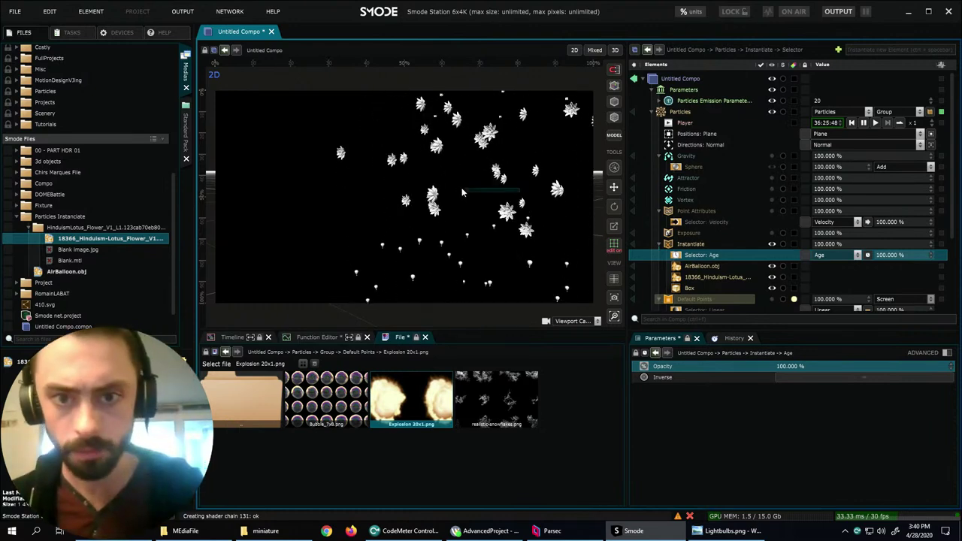
{"action": "key", "text": "Up"}
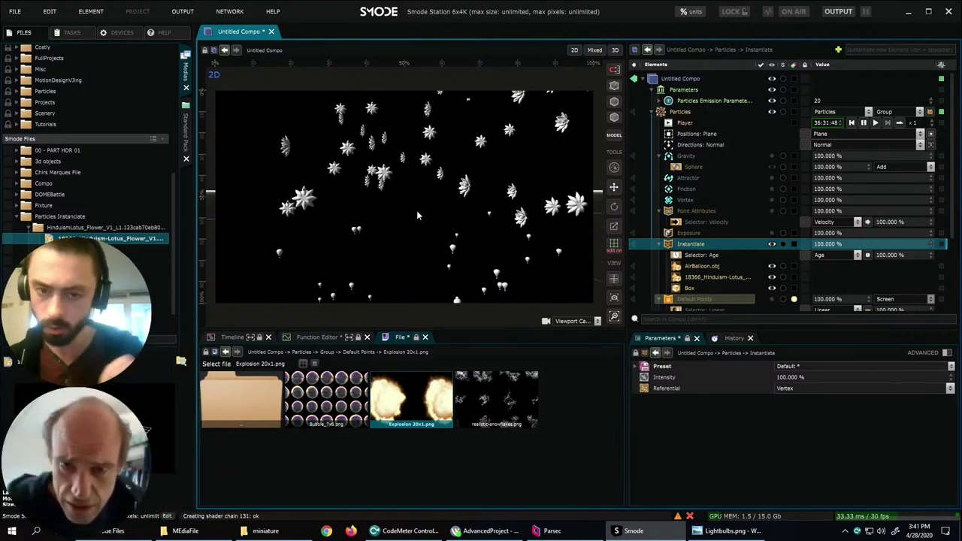
- Add a Point Scale modifier to the particles
{"action": "right_click", "coordinate": [671, 114]}
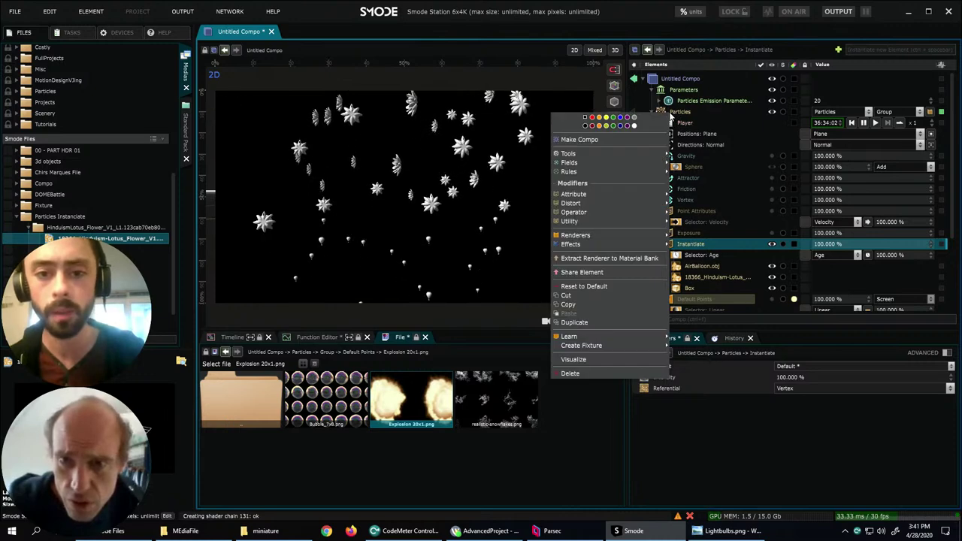
{"action": "mouse_move", "coordinate": [639, 177]}
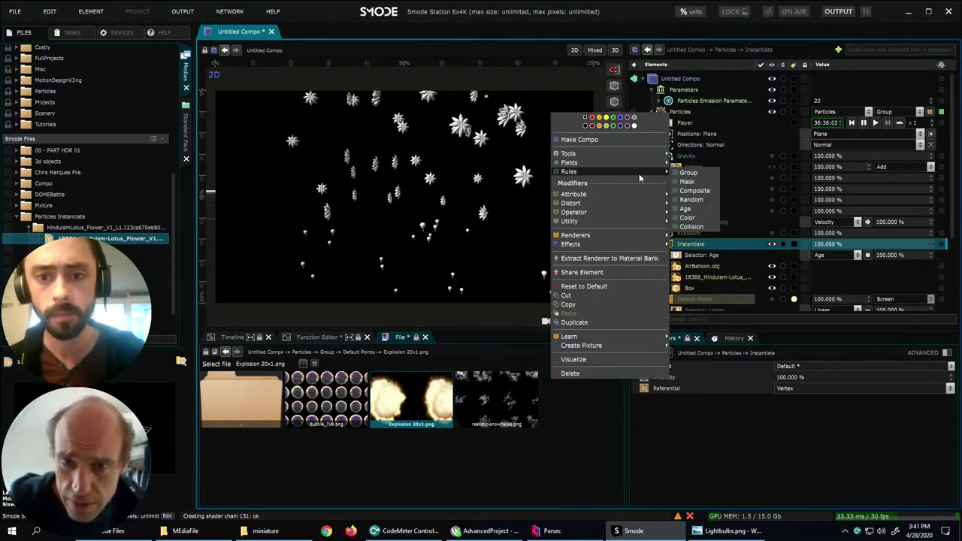
{"action": "mouse_move", "coordinate": [593, 195]}
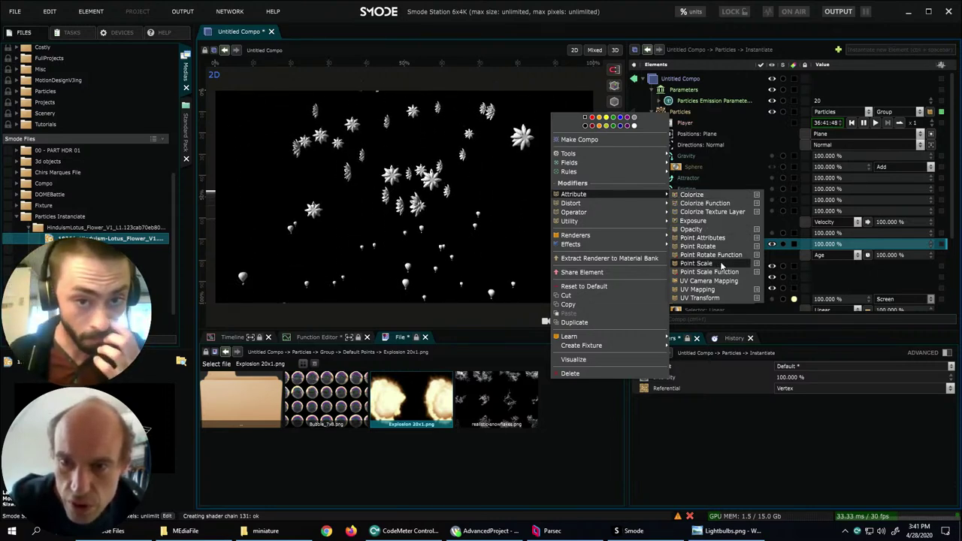
{"action": "left_click", "coordinate": [696, 263]}
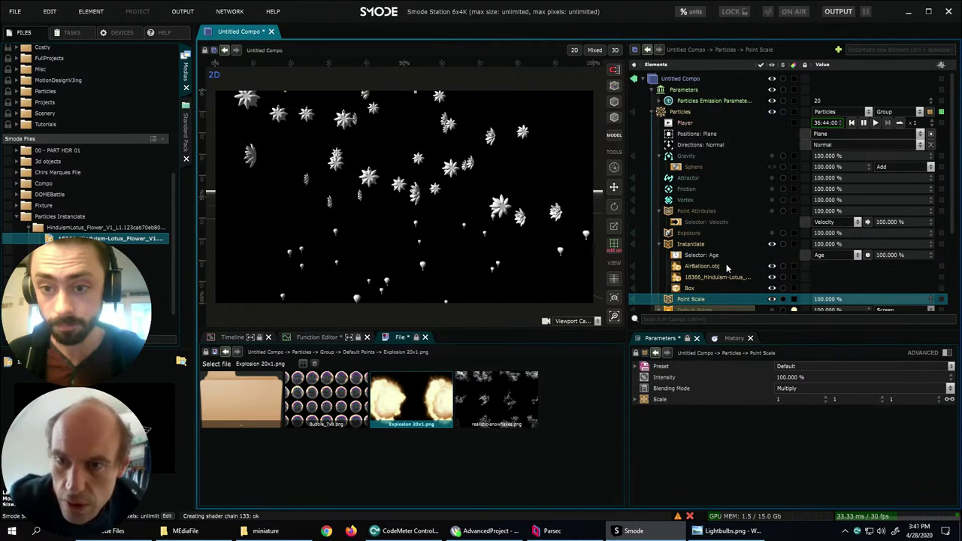
- Set the Point Scale's scale value to 5
{"action": "left_click", "coordinate": [707, 353]}
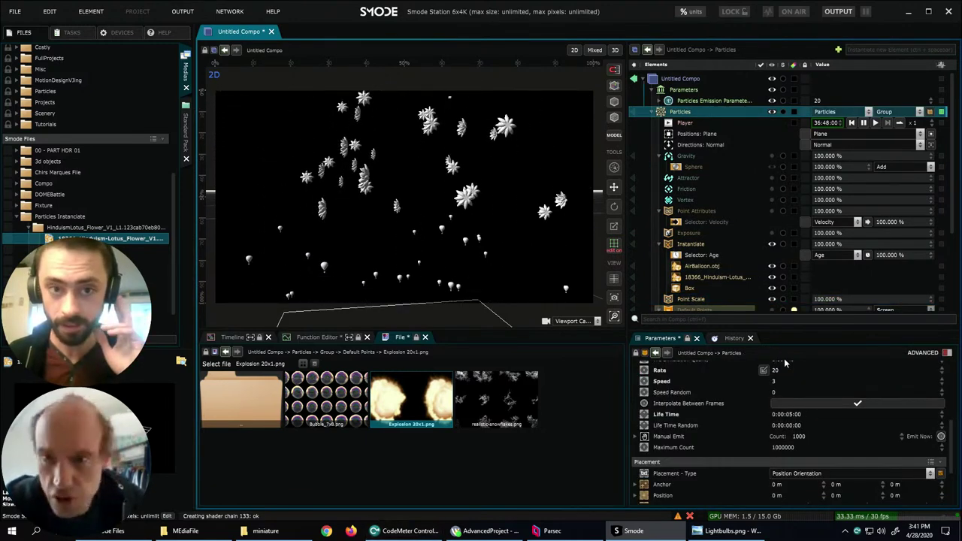
{"action": "scroll", "coordinate": [686, 299], "scroll_direction": "down", "scroll_amount": 3}
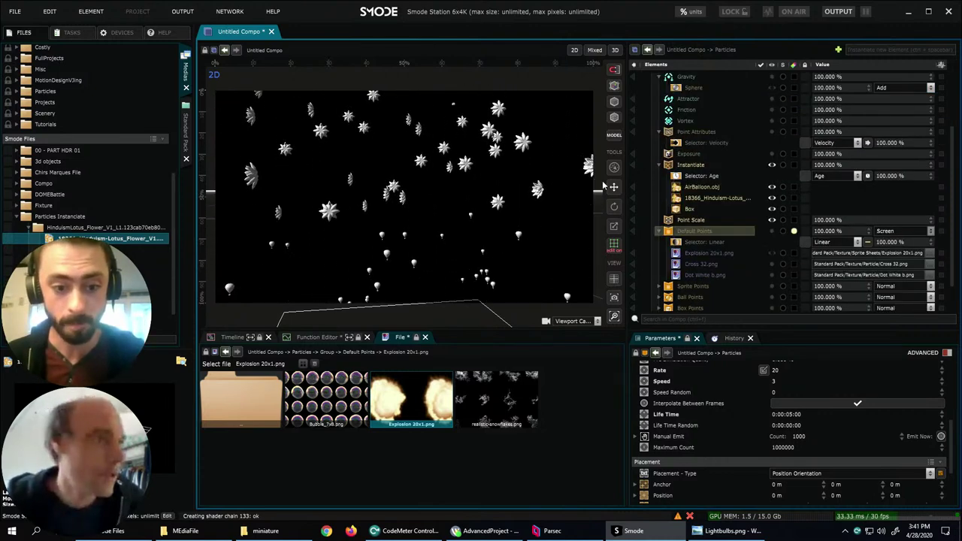
{"action": "scroll", "coordinate": [693, 188], "scroll_direction": "down", "scroll_amount": 2}
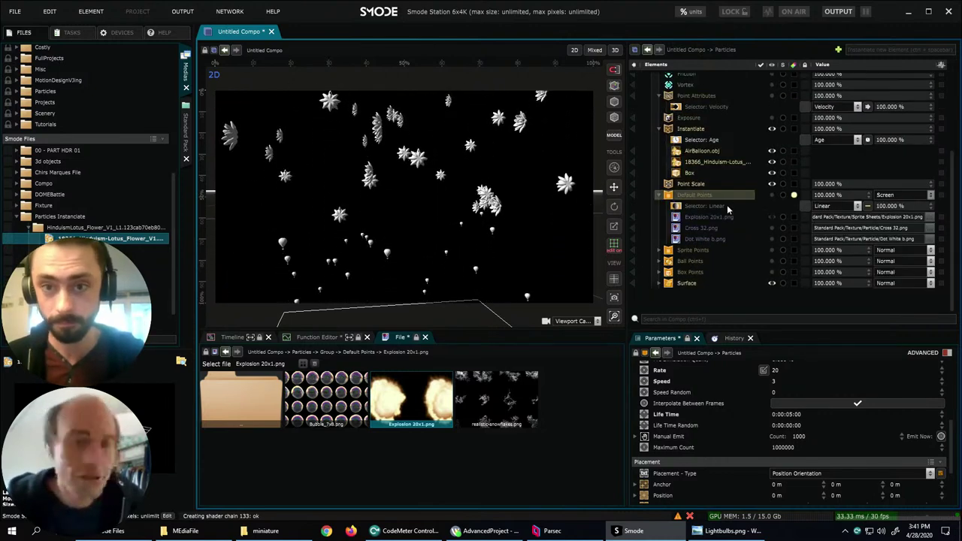
{"action": "left_click", "coordinate": [682, 185]}
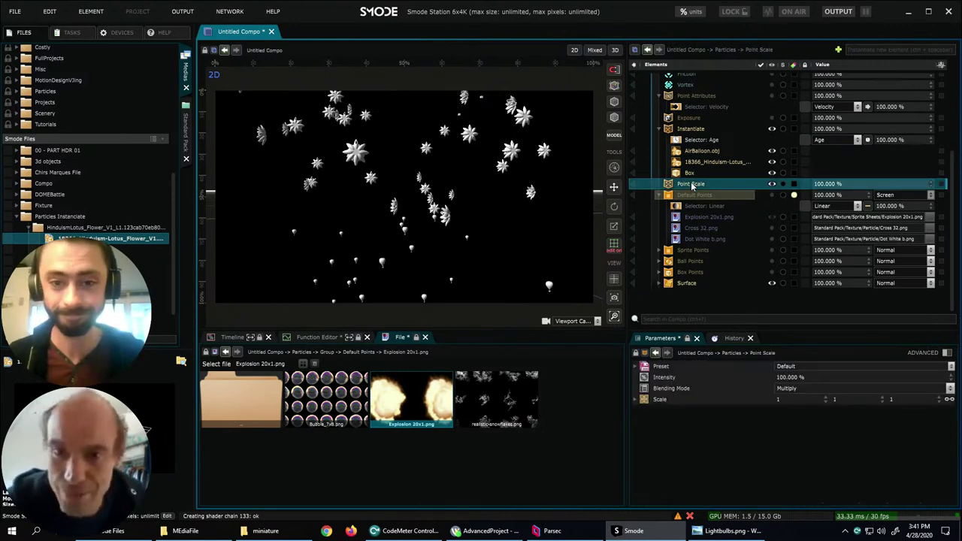
{"action": "left_click", "coordinate": [798, 400]}
{"action": "type", "text": "52"}
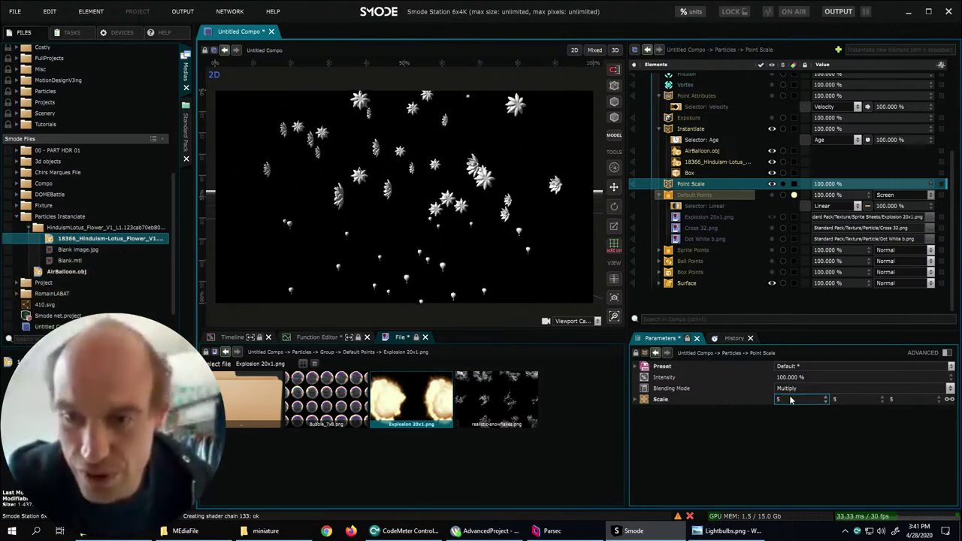
- Move Point Scale above Instantiate and set the instancing selector back to Random
{"action": "left_click_drag", "start_coordinate": [686, 193], "coordinate": [677, 128]}
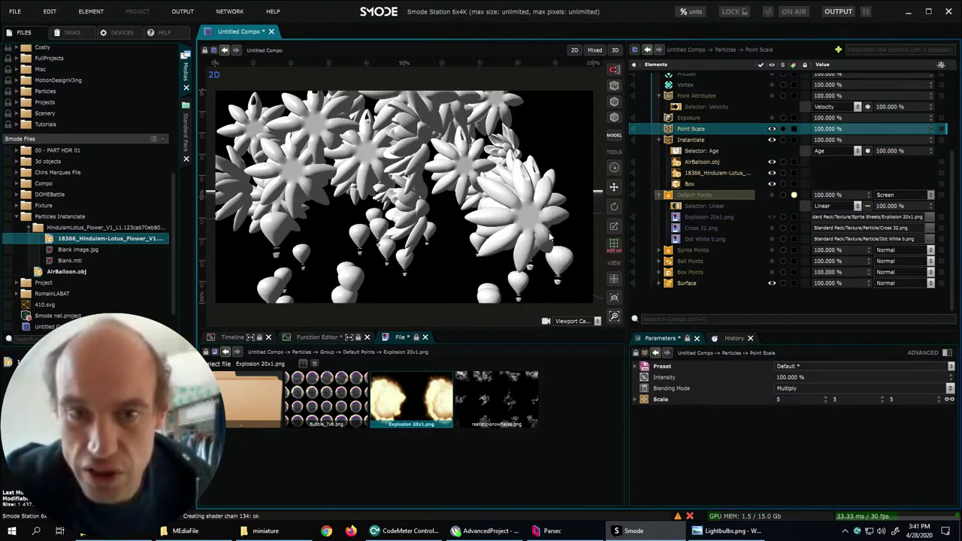
{"action": "left_click", "coordinate": [827, 151]}
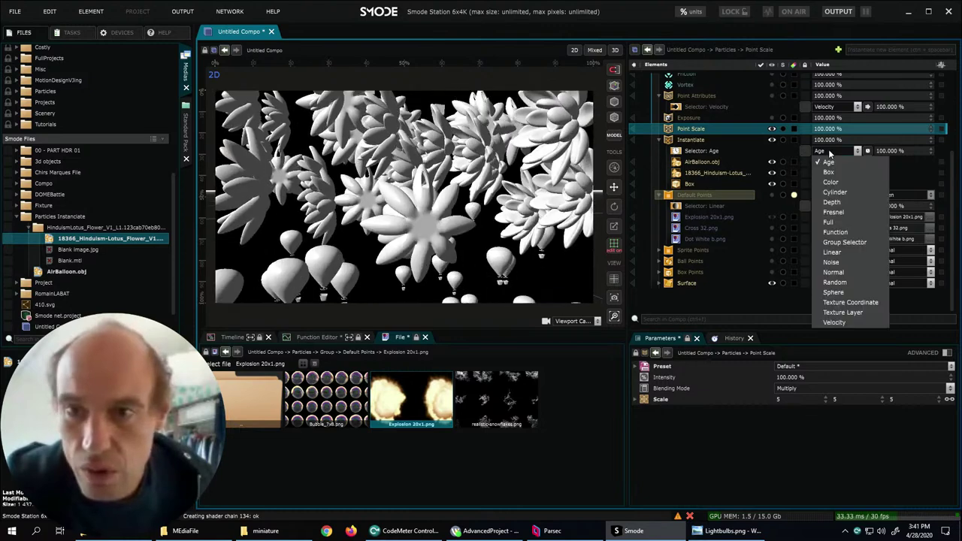
{"action": "left_click", "coordinate": [835, 282]}
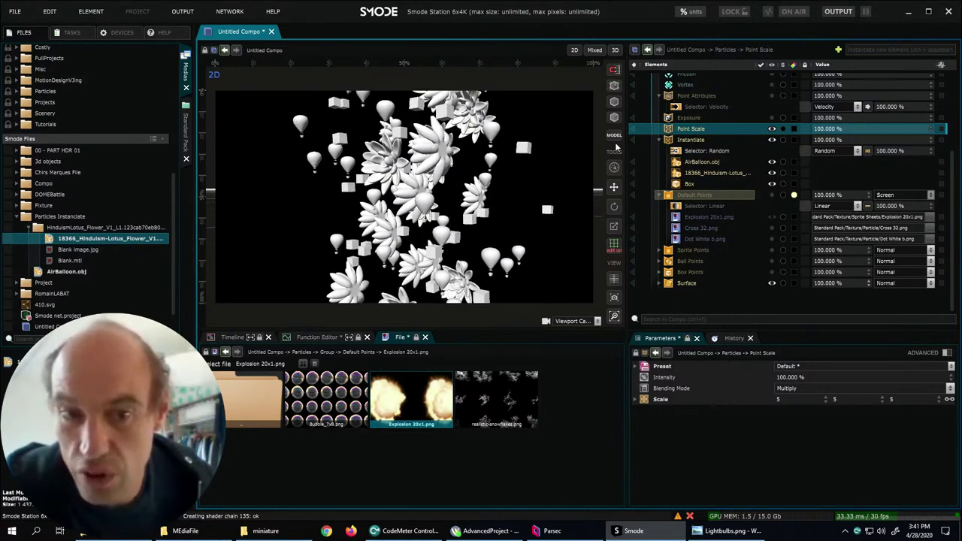
- Add a Random mask to Point Scale and move Point Scale below Instantiate
{"action": "right_click", "coordinate": [679, 131]}
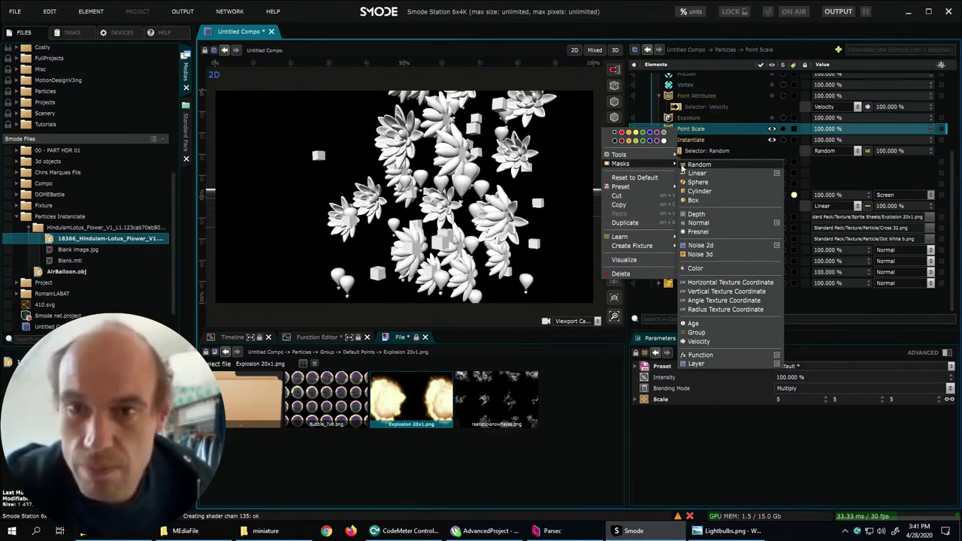
{"action": "left_click", "coordinate": [685, 165]}
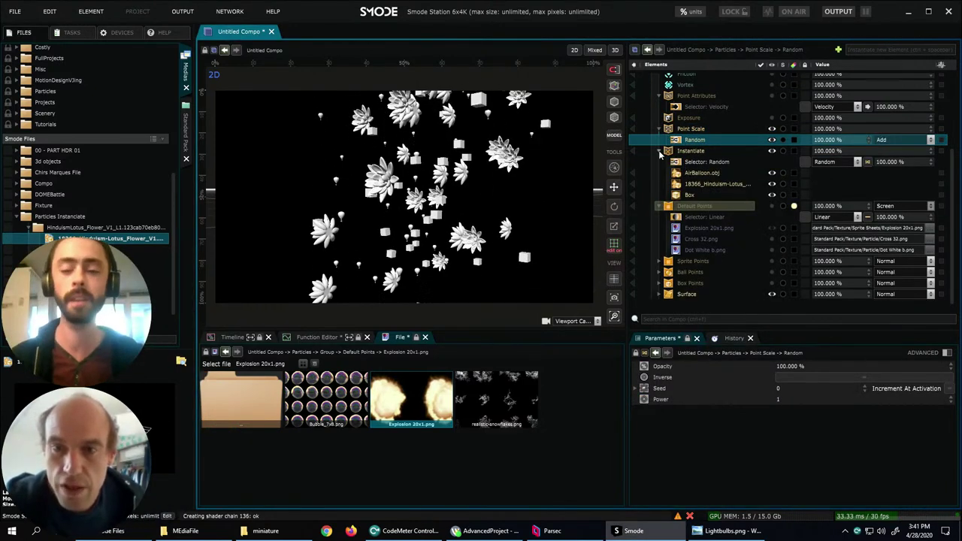
{"action": "left_click", "coordinate": [659, 150]}
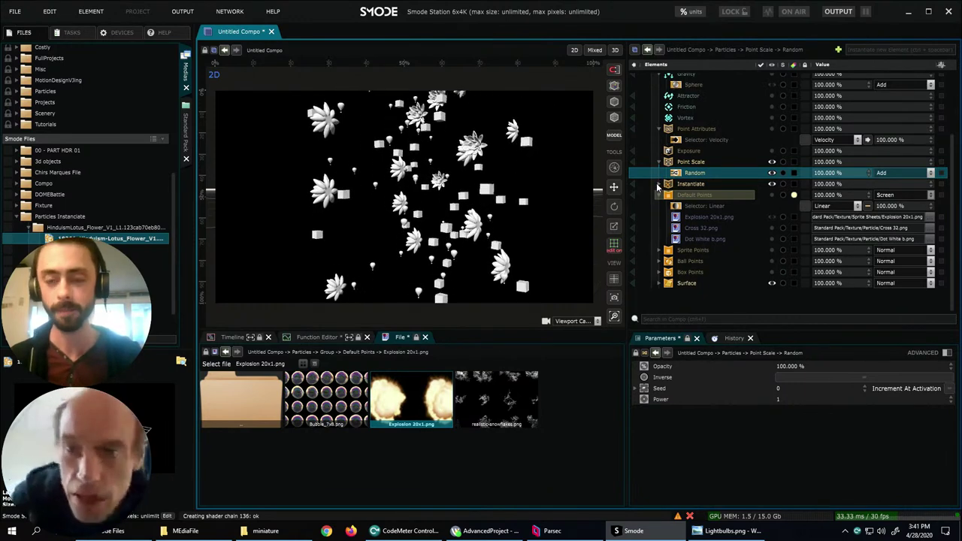
{"action": "left_click", "coordinate": [658, 195]}
{"action": "left_click", "coordinate": [669, 162]}
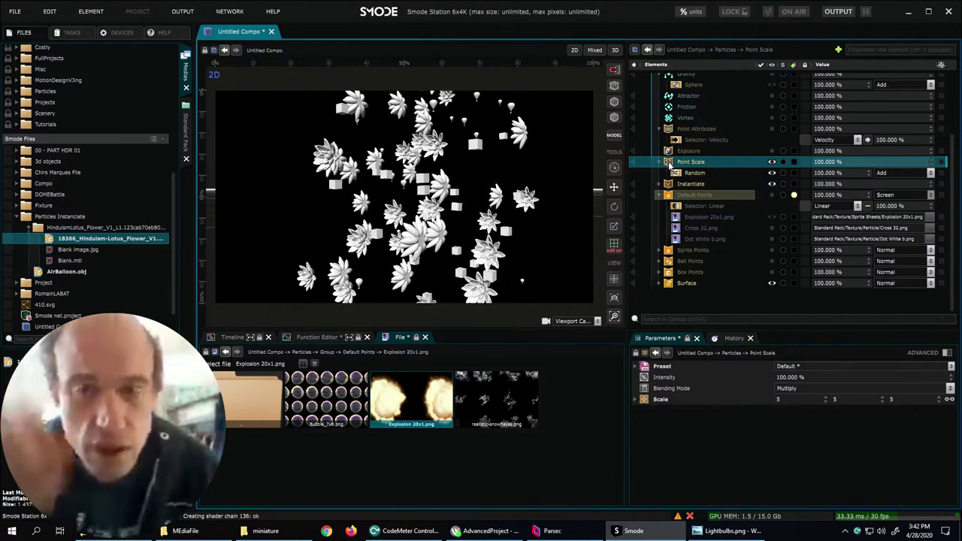
{"action": "left_click", "coordinate": [660, 161]}
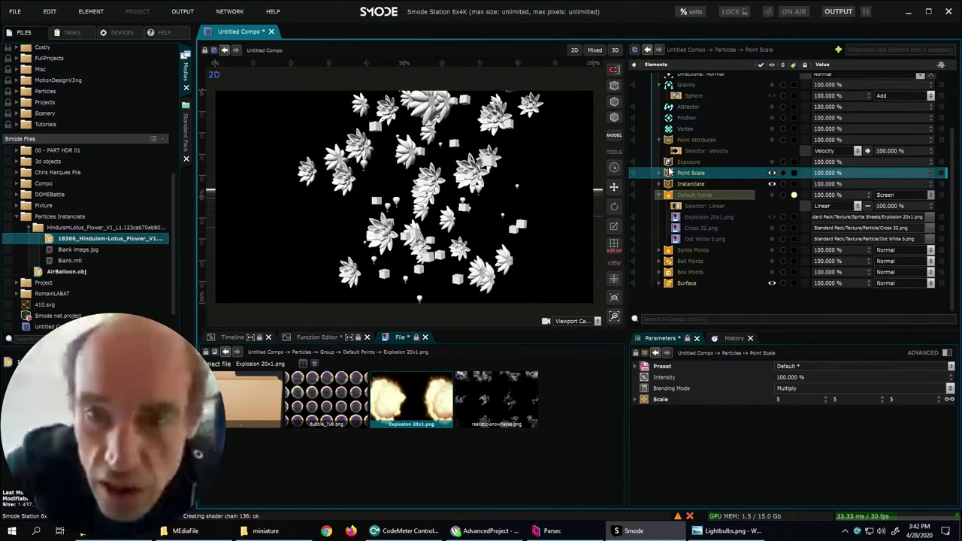
{"action": "left_click_drag", "start_coordinate": [669, 174], "coordinate": [669, 193]}
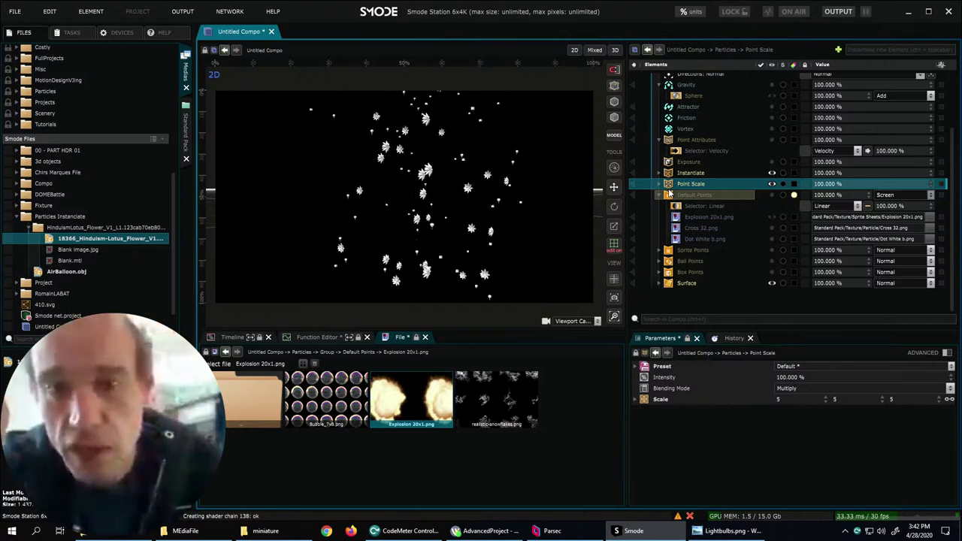
- Hide the Default Points layer and restore the Smode window to a smaller size
{"action": "left_click", "coordinate": [771, 194]}
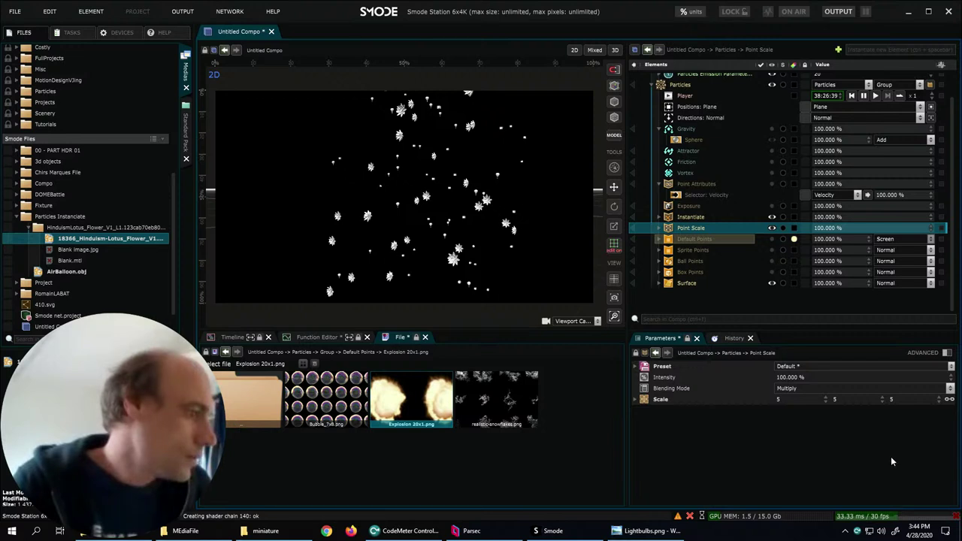
{"action": "left_click", "coordinate": [929, 11]}
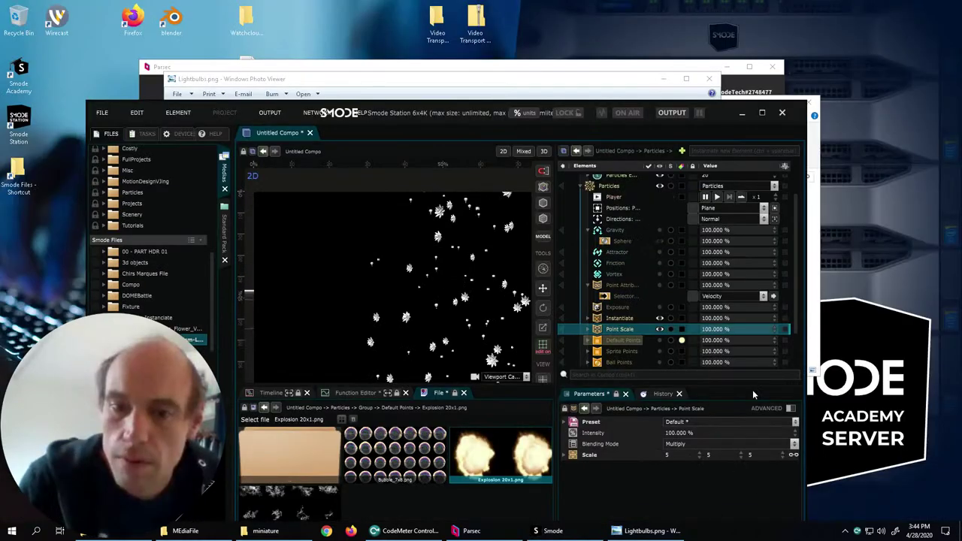
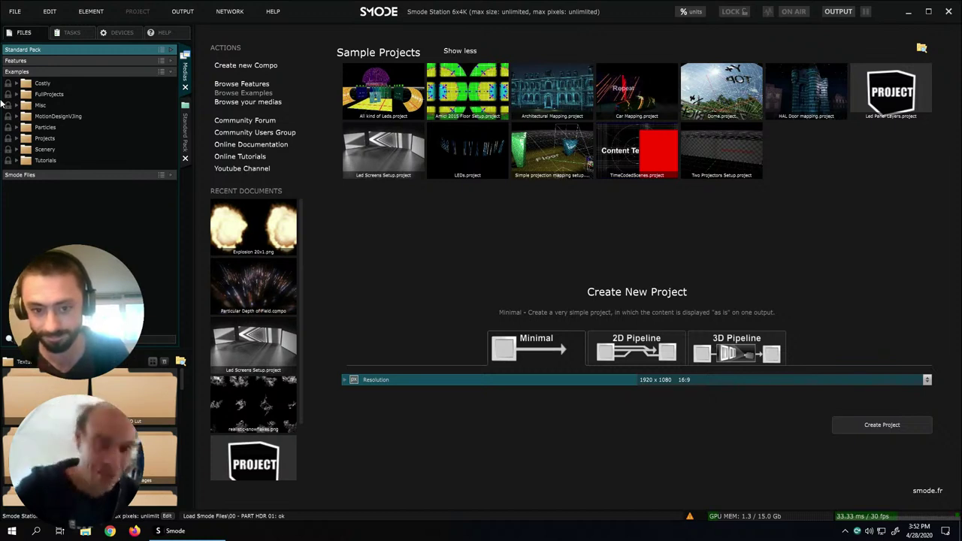
- Create a new untitled compo with the default settings
{"action": "left_click", "coordinate": [17, 13]}
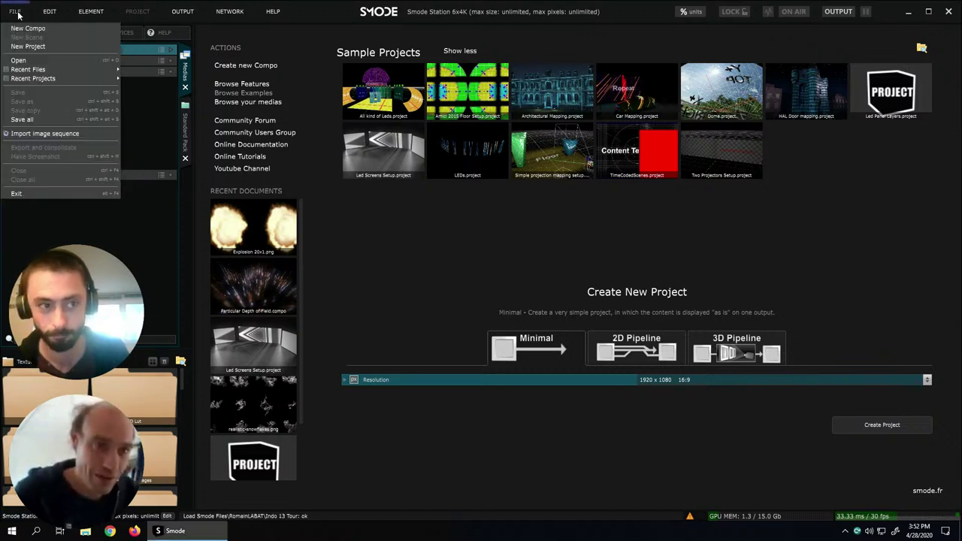
{"action": "left_click", "coordinate": [30, 28]}
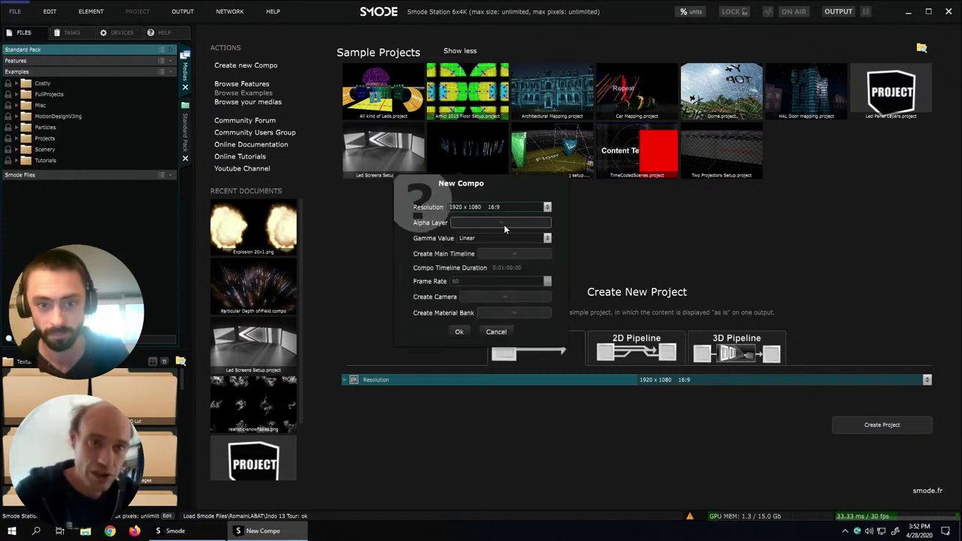
{"action": "left_click", "coordinate": [456, 333]}
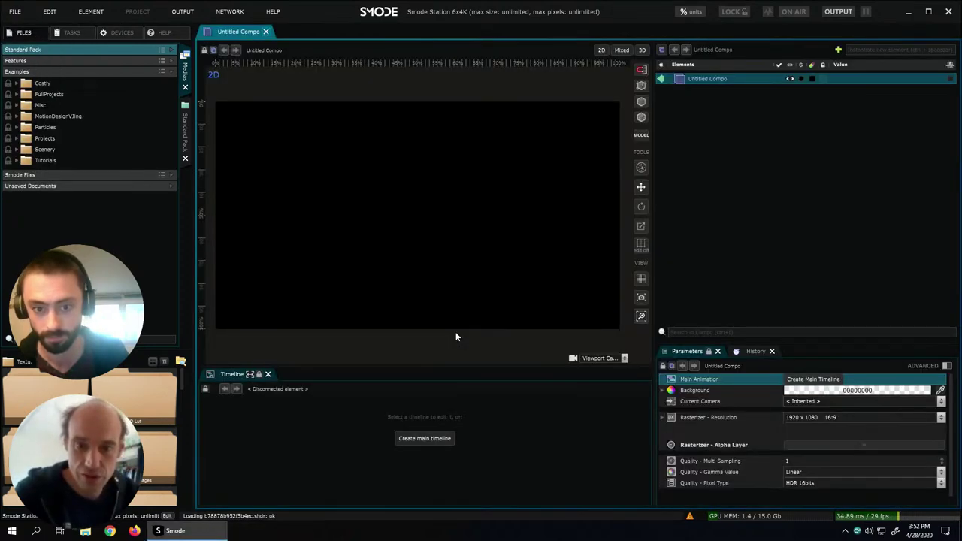
- Add a Particles element from 3D Layers > Points to the compo
{"action": "right_click", "coordinate": [723, 123]}
{"action": "mouse_move", "coordinate": [684, 164]}
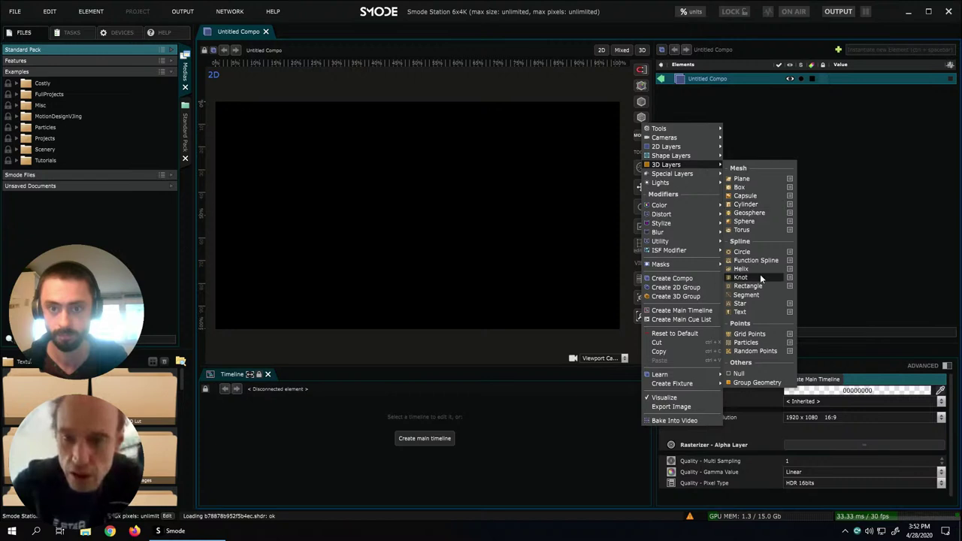
{"action": "left_click", "coordinate": [749, 342]}
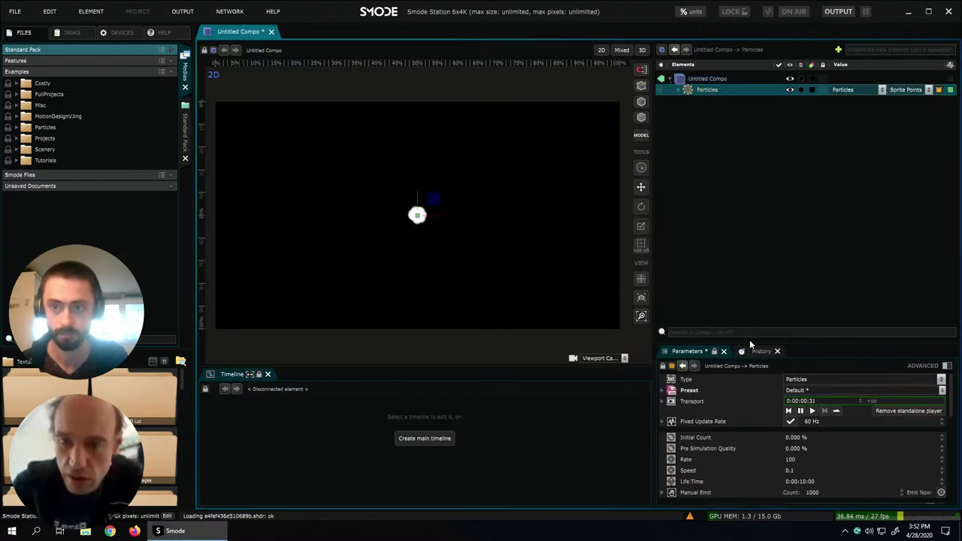
- Spawn particles from a Plane, with its placement position's middle value at -5 m
{"action": "left_click", "coordinate": [678, 90]}
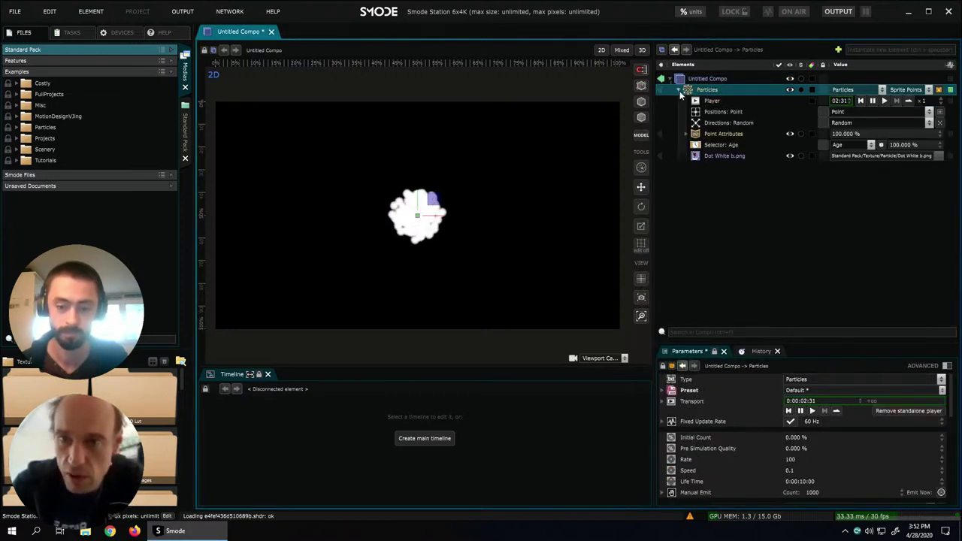
{"action": "left_click", "coordinate": [871, 112]}
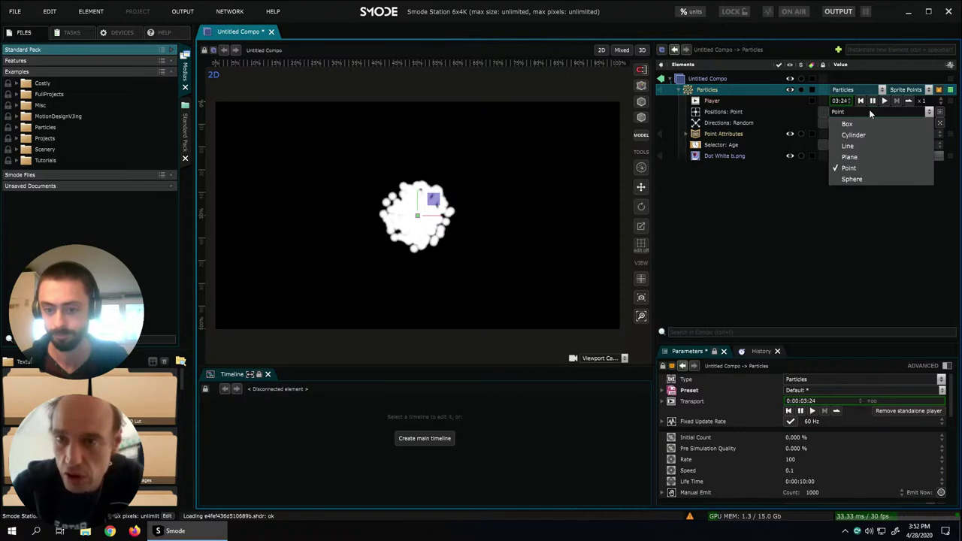
{"action": "left_click", "coordinate": [854, 156]}
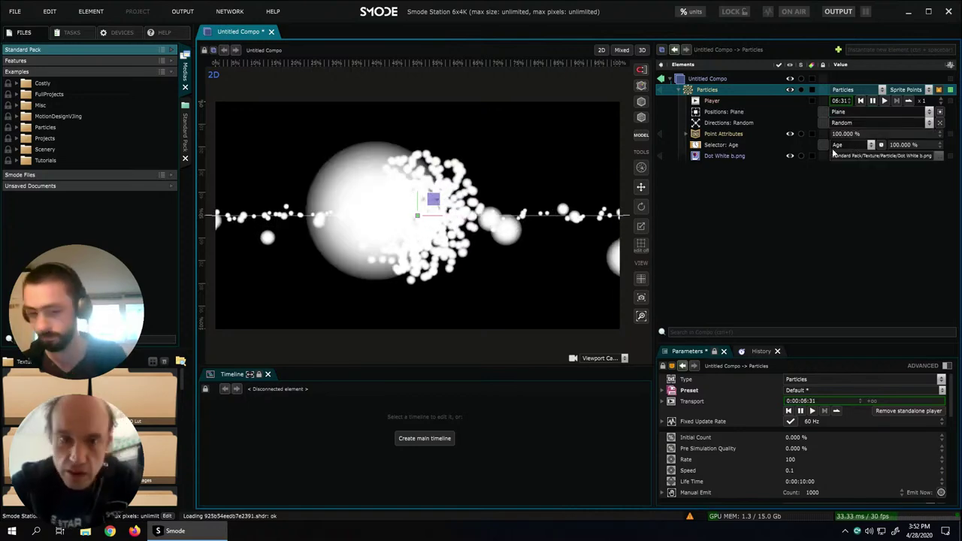
{"action": "left_click", "coordinate": [724, 111]}
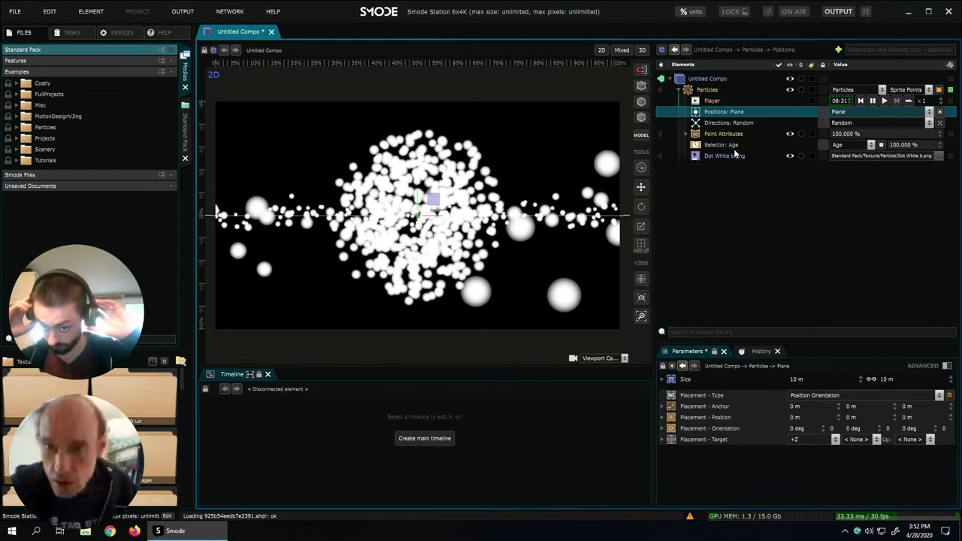
{"action": "left_click", "coordinate": [865, 416]}
{"action": "type", "text": "-"}
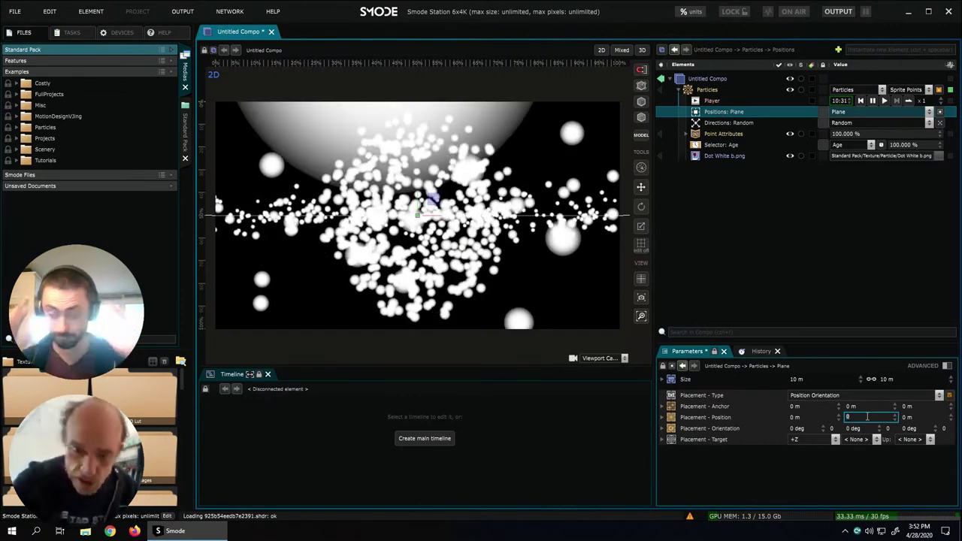
{"action": "key", "text": "BackSpace"}
{"action": "type", "text": "0"}
{"action": "key", "text": "BackSpace"}
{"action": "type", "text": "-5"}
{"action": "key", "text": "Return"}
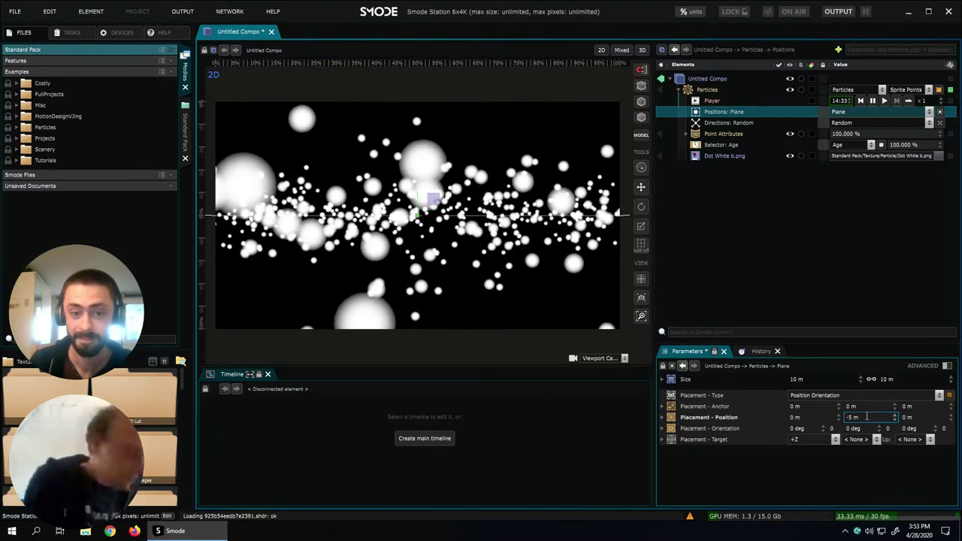
- Set the particle Speed to 2 and Life Time to 5 seconds
{"action": "left_click", "coordinate": [707, 90]}
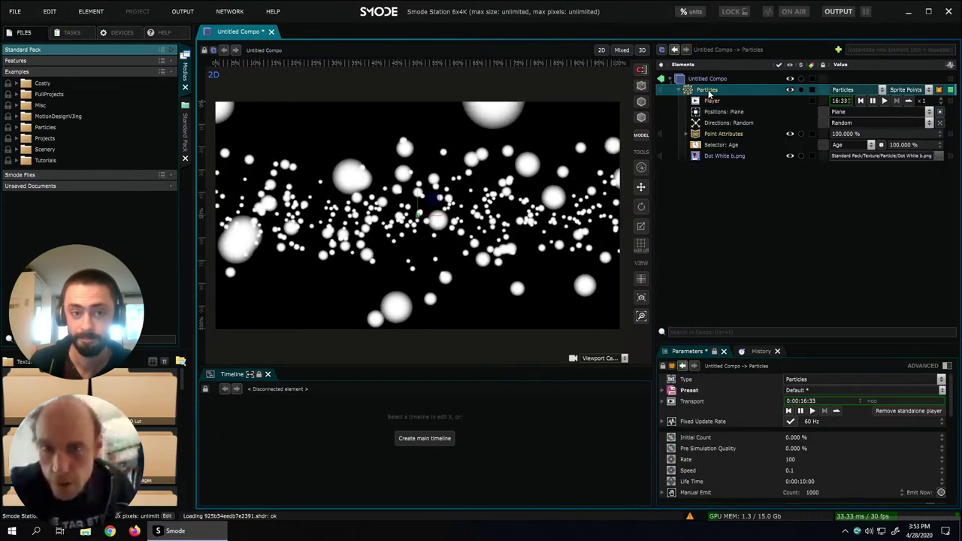
{"action": "double_click", "coordinate": [807, 470]}
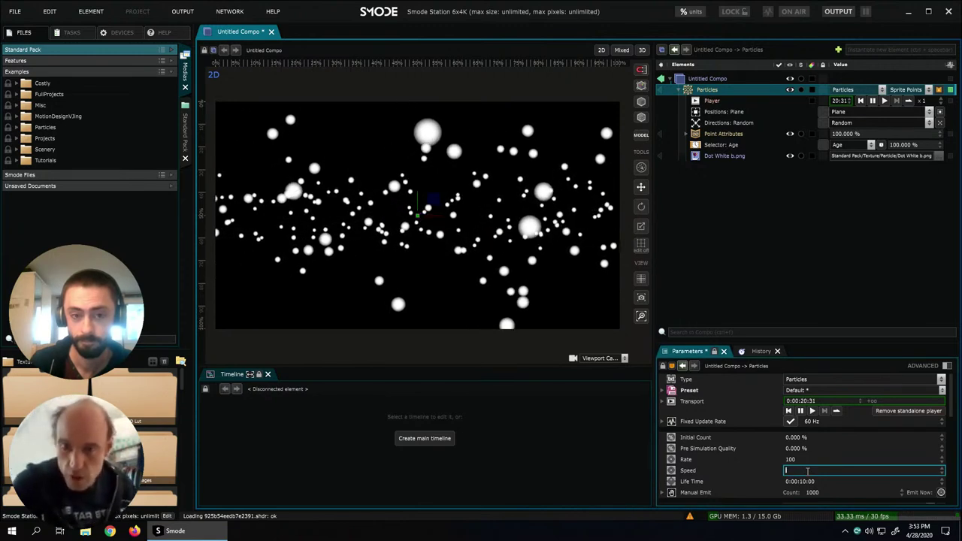
{"action": "key", "text": "Return"}
{"action": "double_click", "coordinate": [808, 481]}
{"action": "key", "text": "Return"}
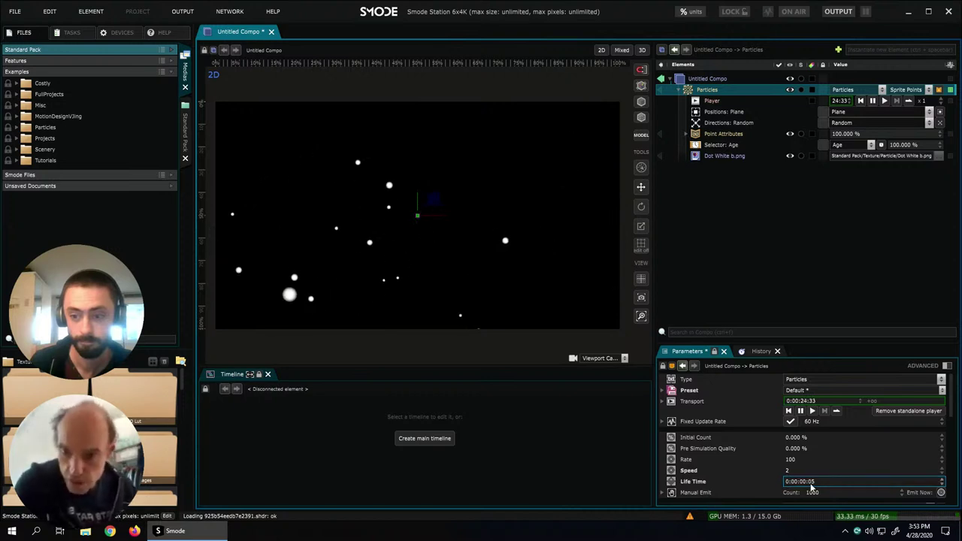
{"action": "key", "text": "Return"}
- Expose the particle Rate as a positive floating point compo parameter
{"action": "right_click", "coordinate": [706, 455]}
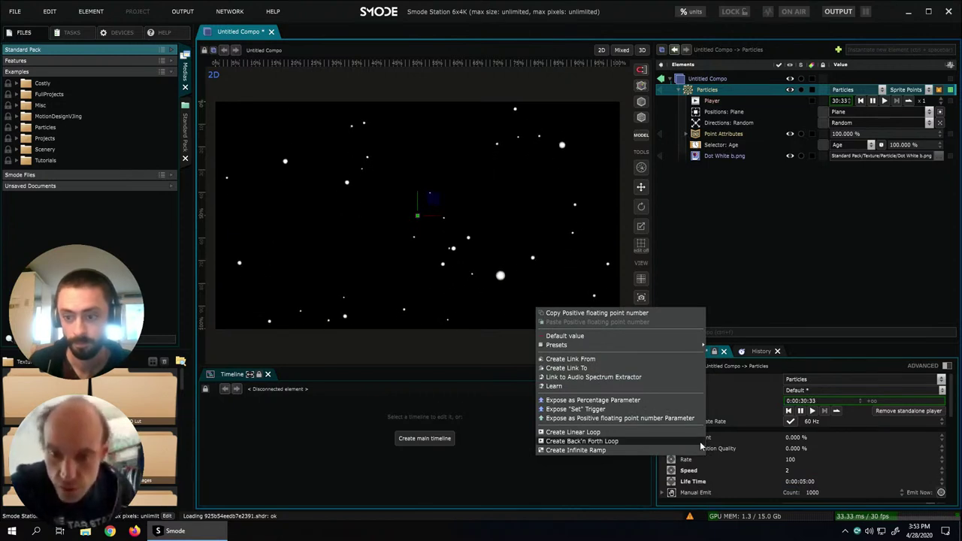
{"action": "left_click", "coordinate": [632, 419]}
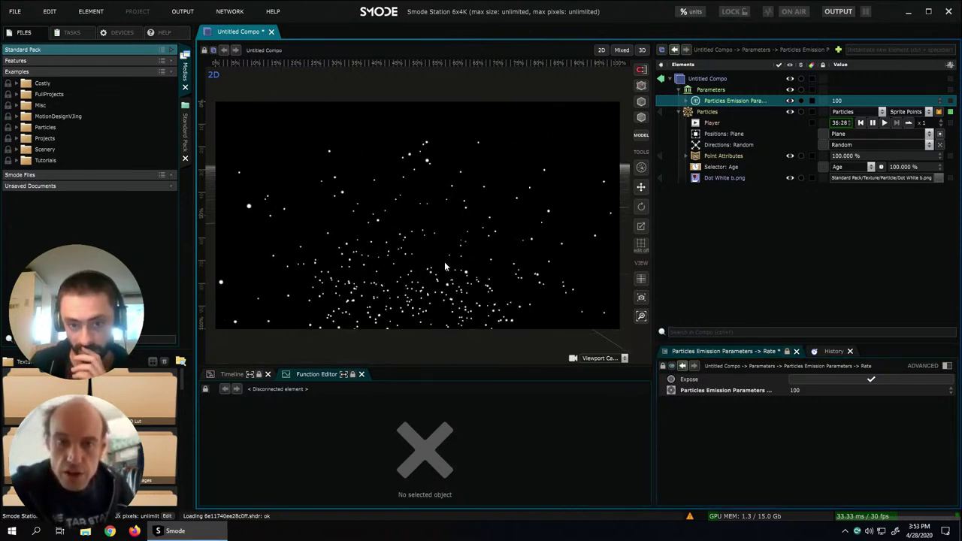
{"action": "left_click_drag", "start_coordinate": [436, 284], "coordinate": [421, 254]}
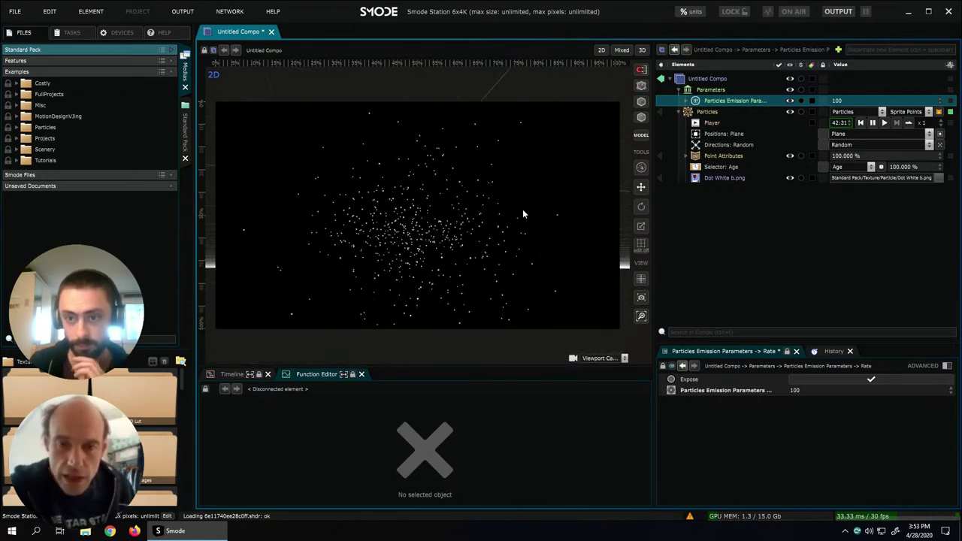
- Change the particle Directions from Random to Normal
{"action": "left_click", "coordinate": [853, 145]}
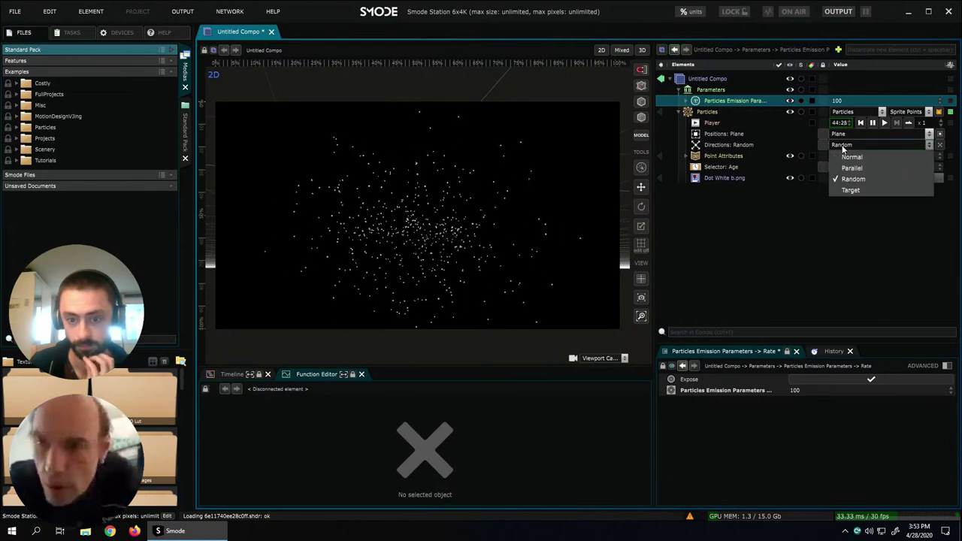
{"action": "left_click", "coordinate": [852, 157]}
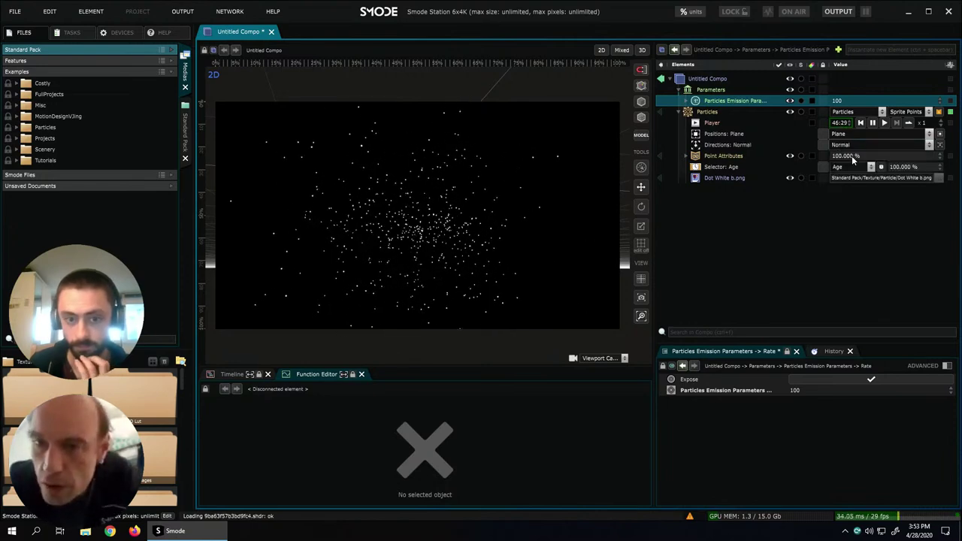
{"action": "left_click_drag", "start_coordinate": [341, 215], "coordinate": [441, 260]}
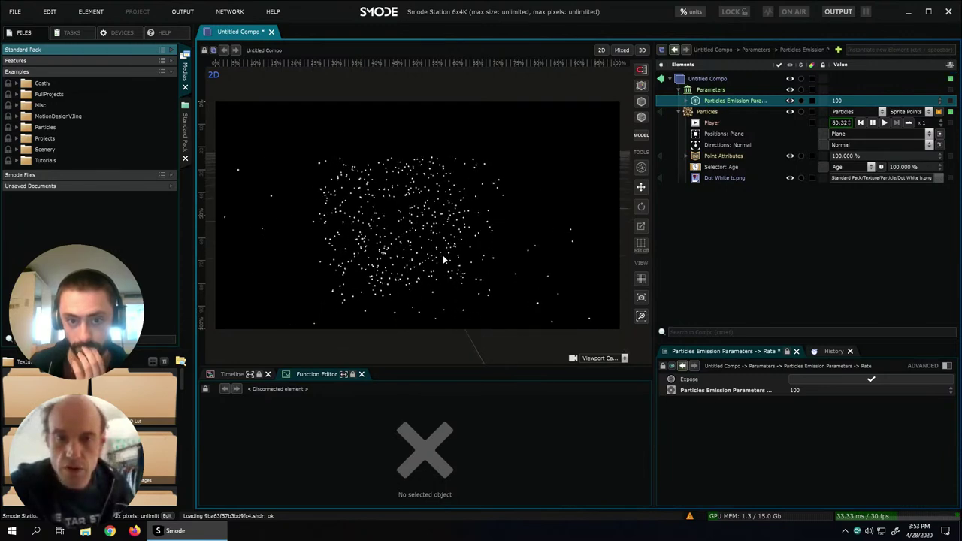
{"action": "left_click", "coordinate": [714, 111]}
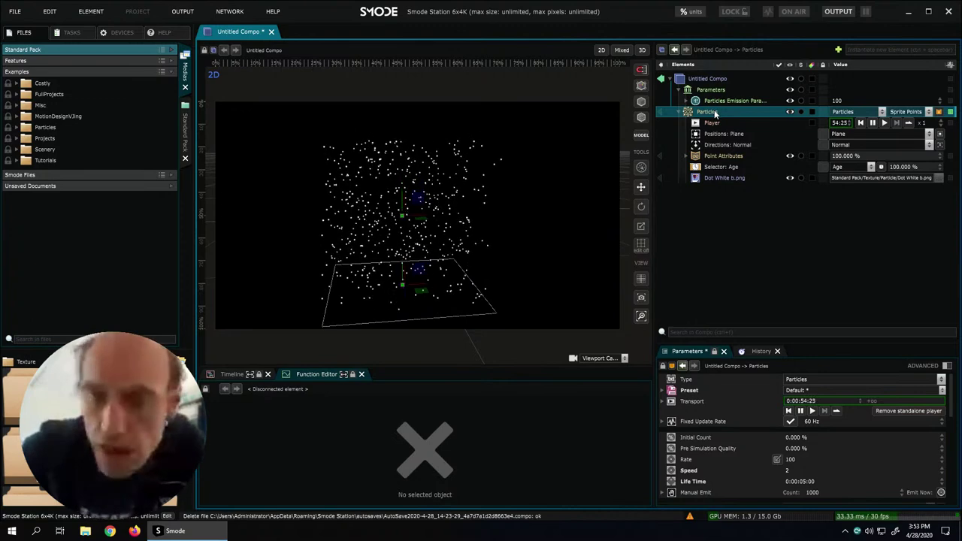
- Add Motion Lines trailing each particle
{"action": "right_click", "coordinate": [714, 111]}
{"action": "mouse_move", "coordinate": [710, 170]}
{"action": "mouse_move", "coordinate": [683, 208]}
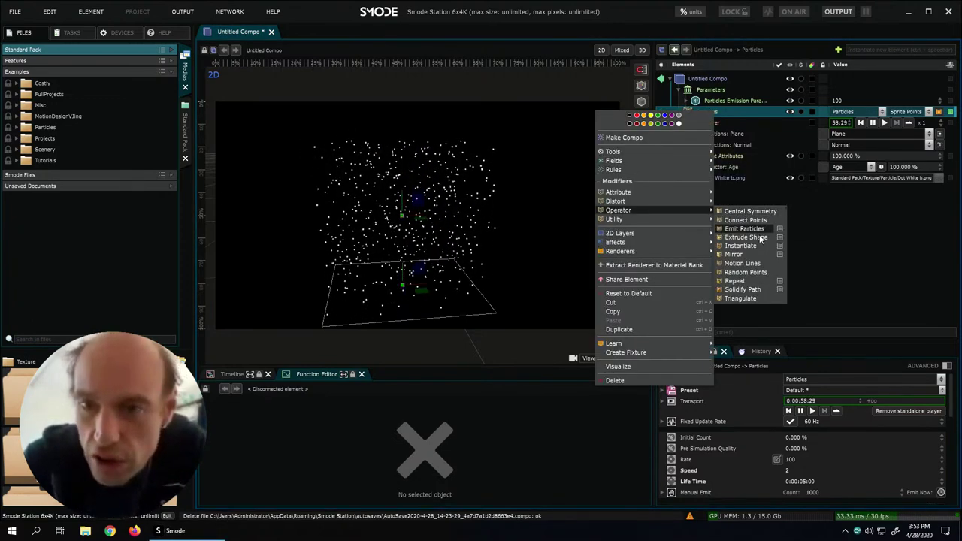
{"action": "left_click", "coordinate": [754, 263]}
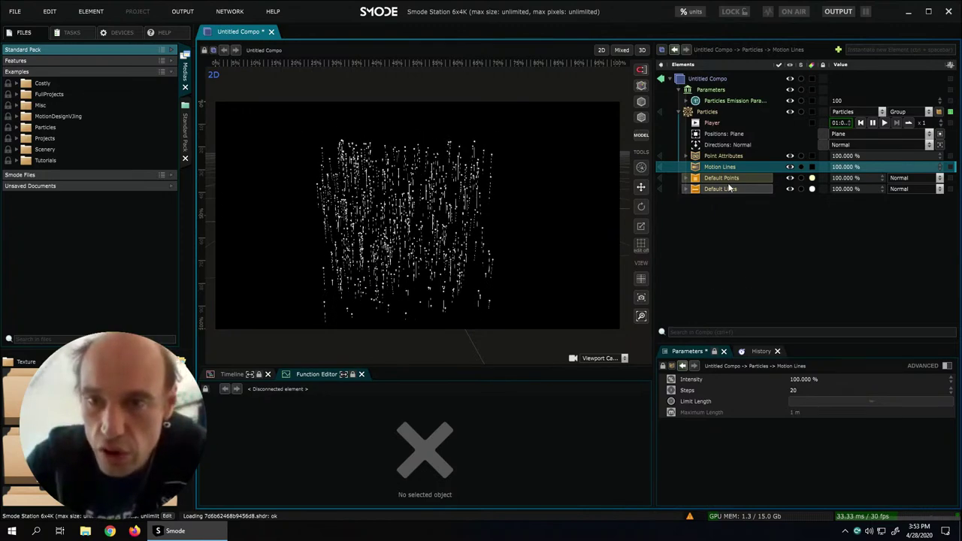
- Set the Default Lines Thickness to 30 px
{"action": "left_click", "coordinate": [700, 189]}
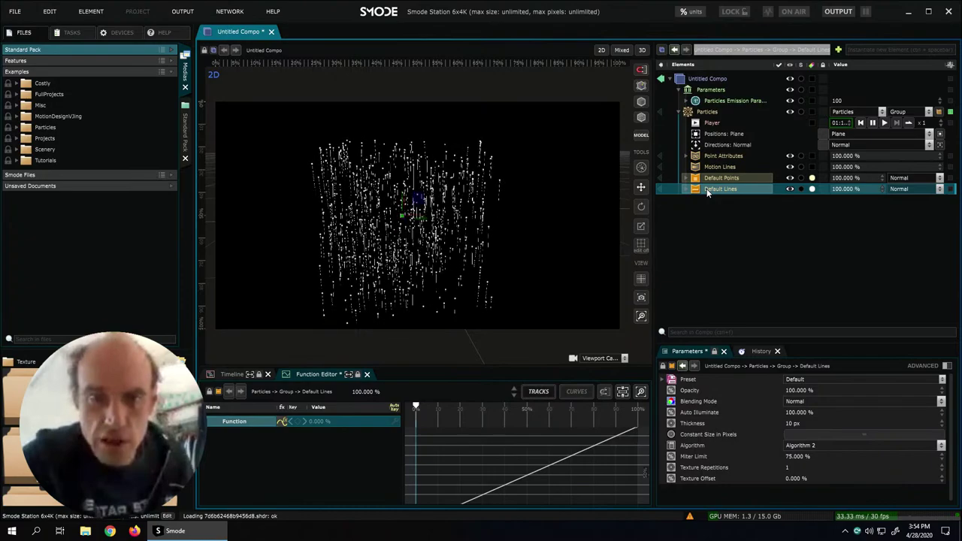
{"action": "scroll", "coordinate": [475, 245], "scroll_direction": "up", "scroll_amount": 3}
{"action": "left_click", "coordinate": [475, 245]}
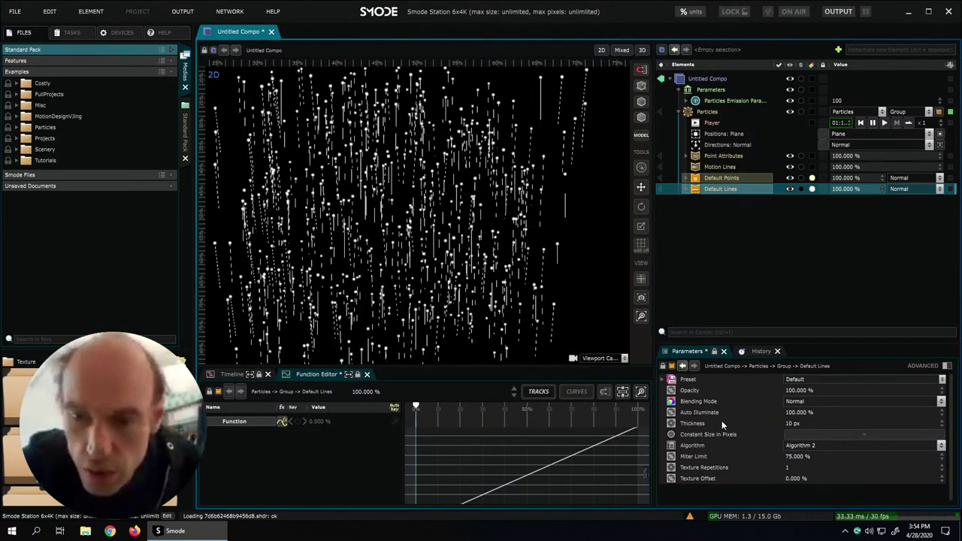
{"action": "double_click", "coordinate": [789, 424]}
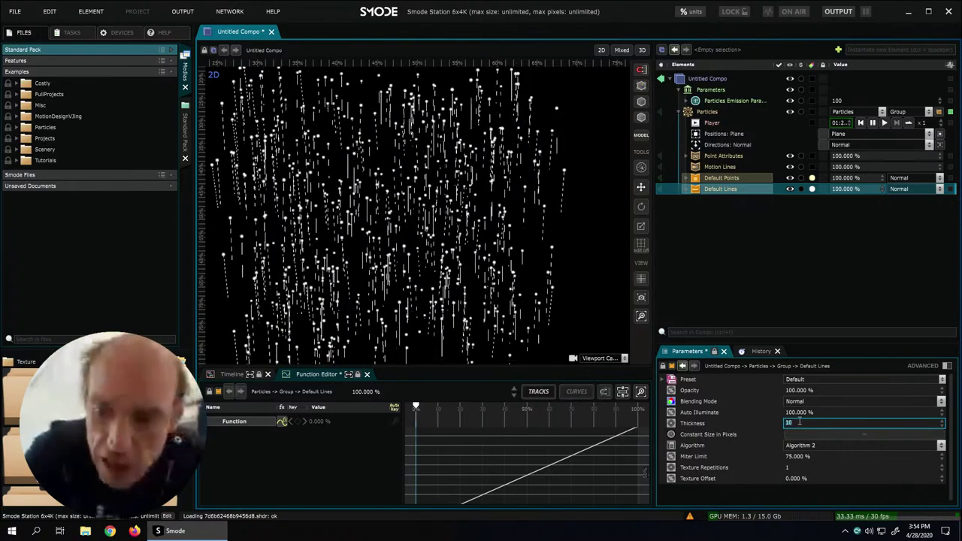
{"action": "key", "text": "Return"}
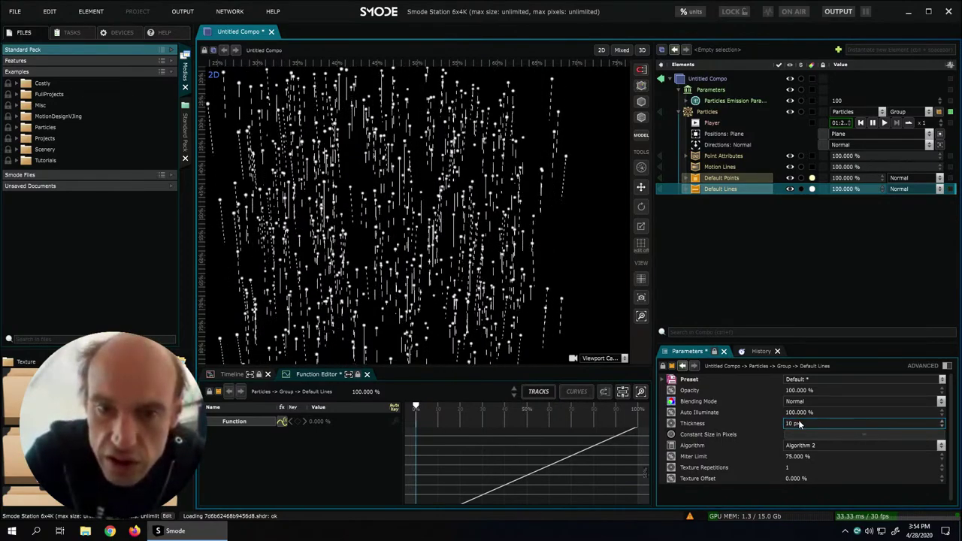
{"action": "double_click", "coordinate": [799, 423]}
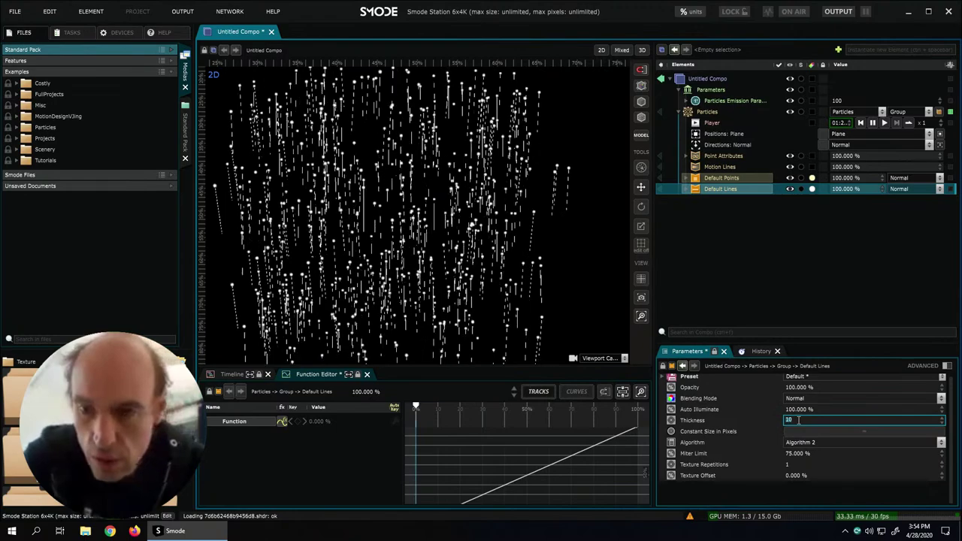
{"action": "type", "text": "20"}
{"action": "key", "text": "BackSpace"}
{"action": "key", "text": "BackSpace"}
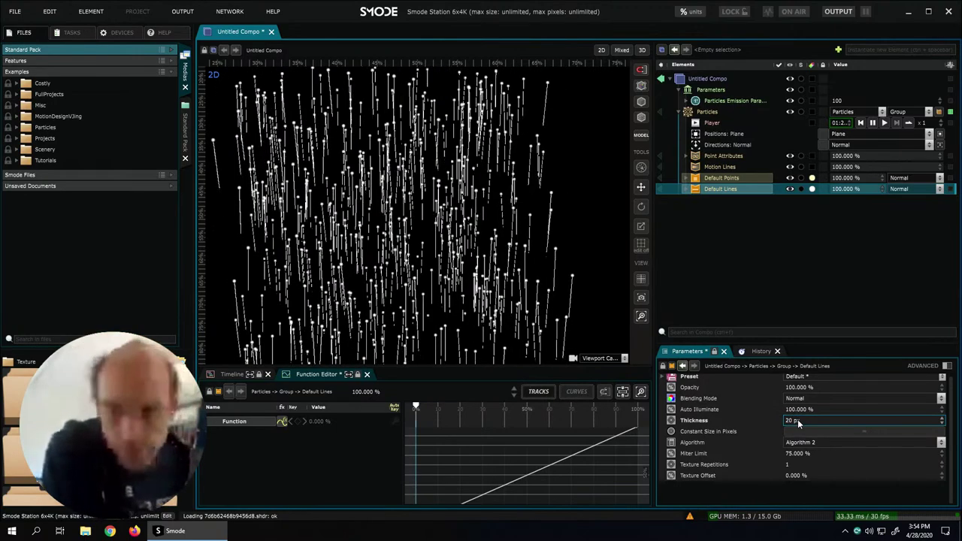
{"action": "type", "text": "30"}
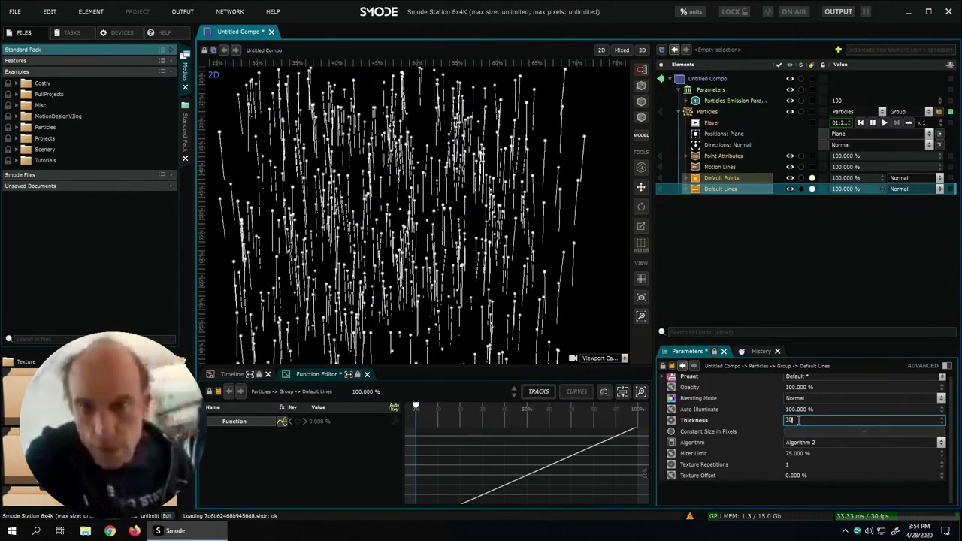
{"action": "type", "text": " px"}
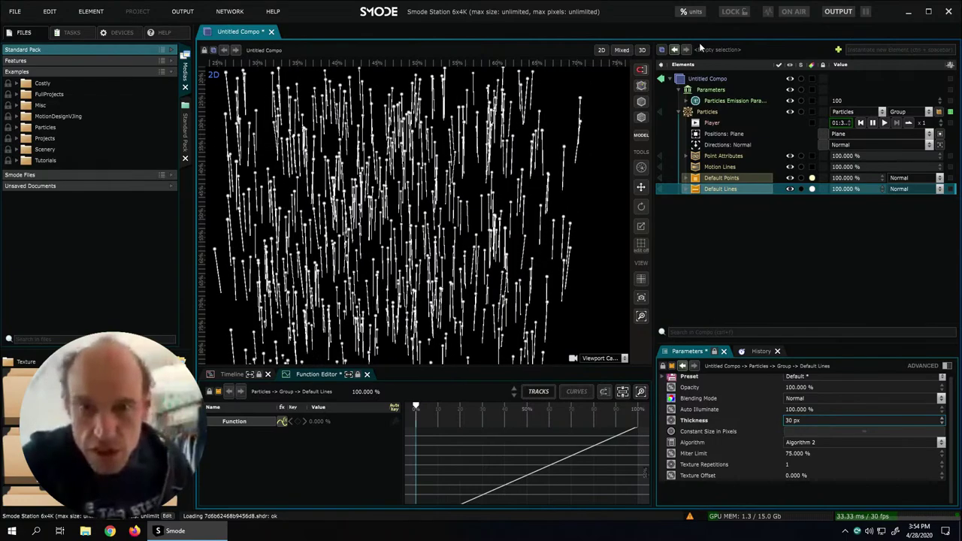
- Add an Attractor field to the particles from the Fields menu
{"action": "right_click", "coordinate": [715, 126]}
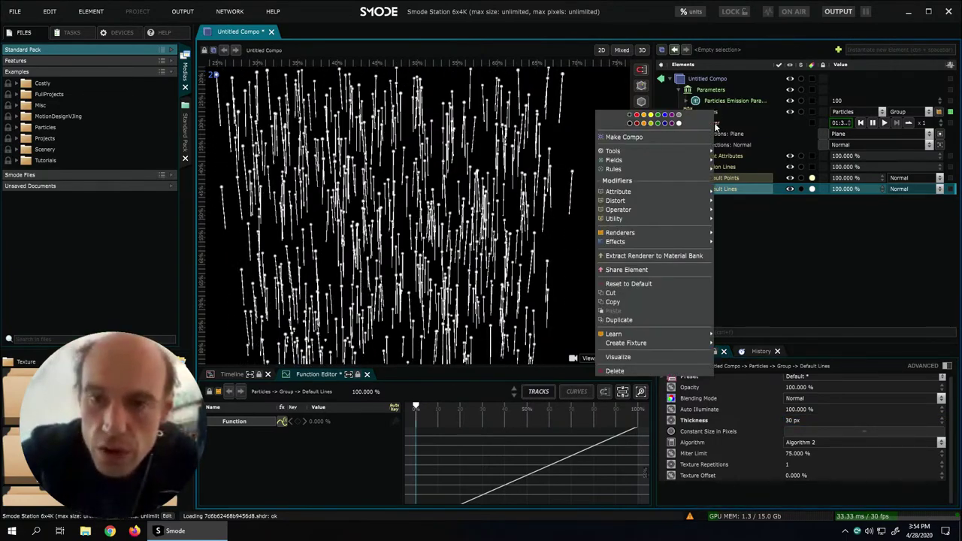
{"action": "mouse_move", "coordinate": [654, 161]}
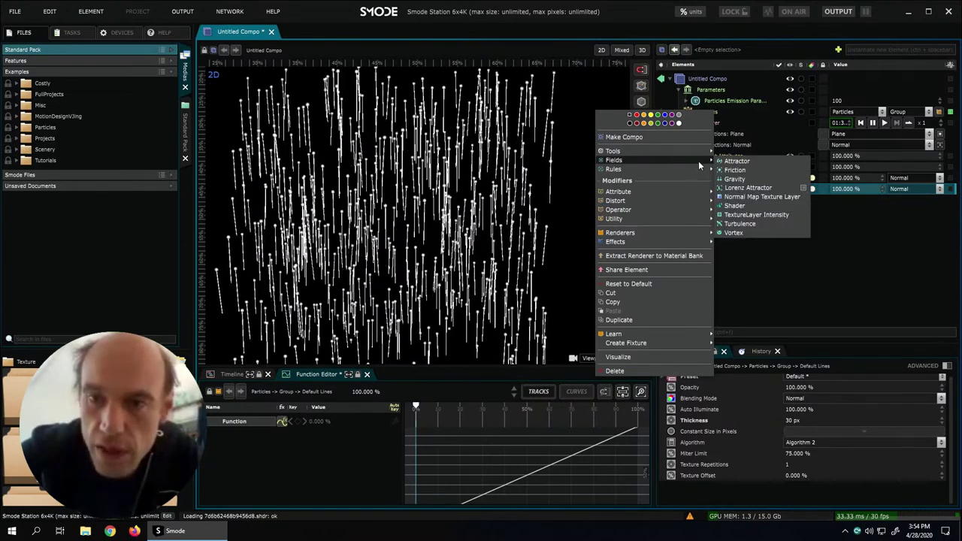
{"action": "left_click", "coordinate": [742, 161]}
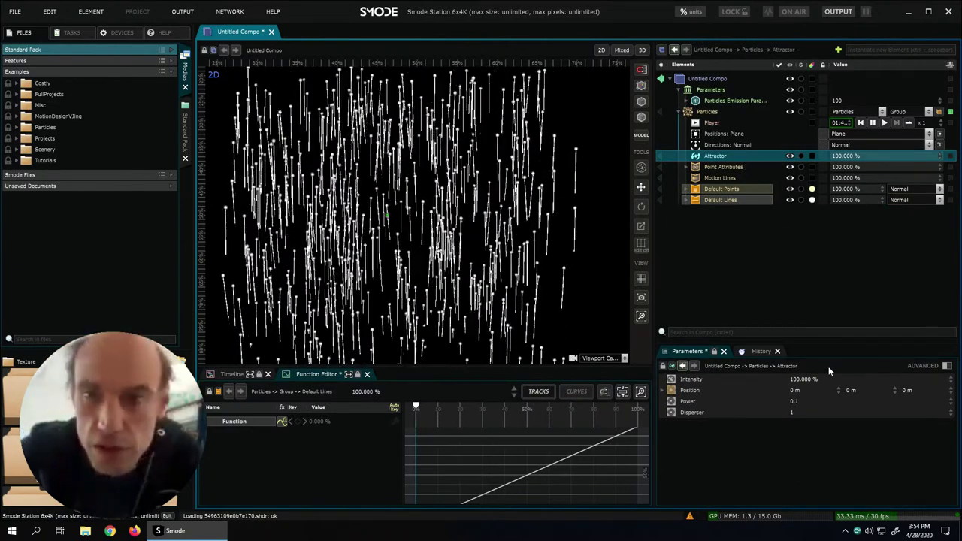
- Set the Attractor Power to 2 and blend Default Lines with Linear Dodge (Add)
{"action": "double_click", "coordinate": [808, 401]}
{"action": "key", "text": "Return"}
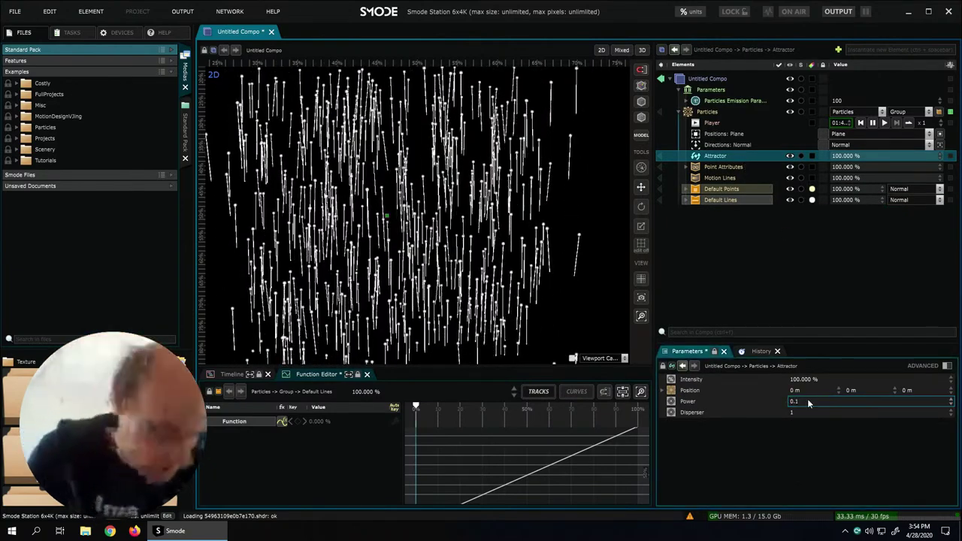
{"action": "double_click", "coordinate": [808, 401]}
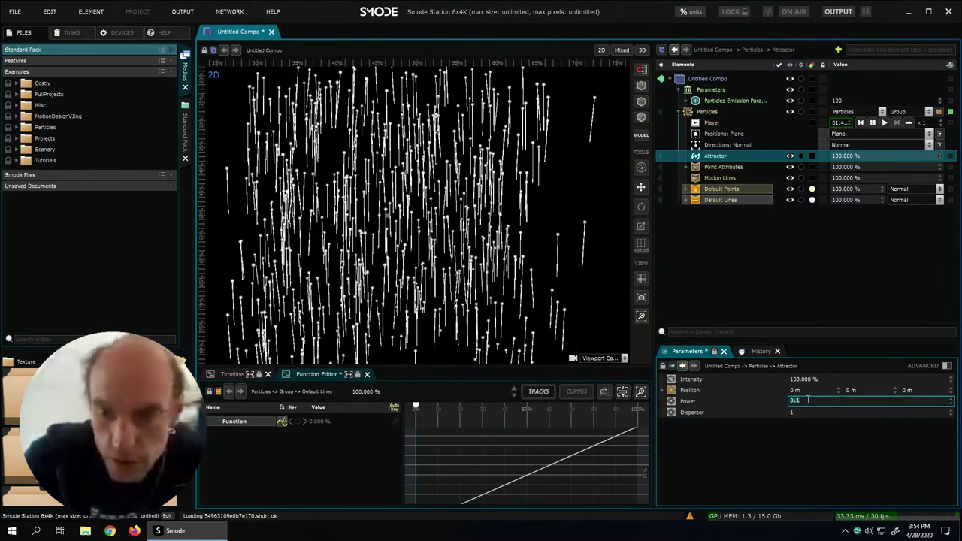
{"action": "type", "text": "0.3"}
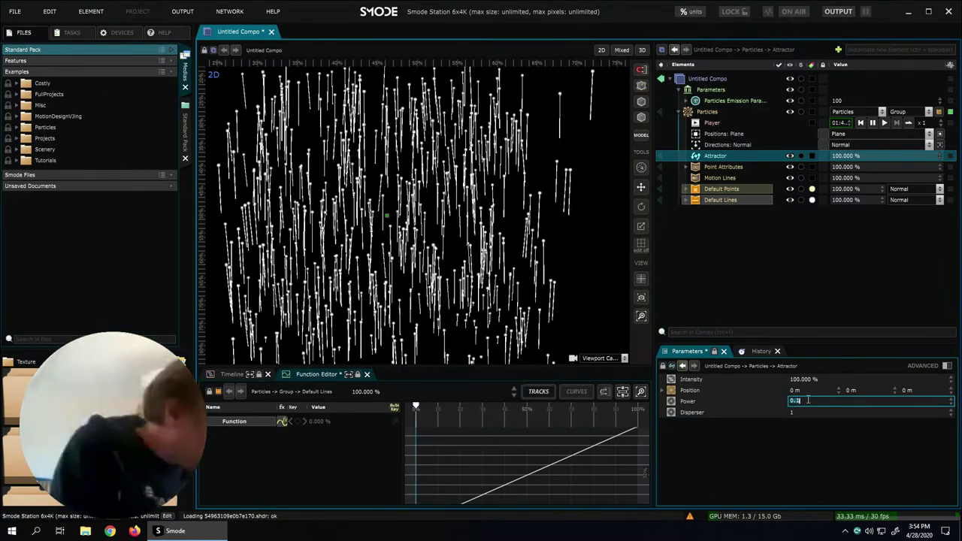
{"action": "key", "text": "Return"}
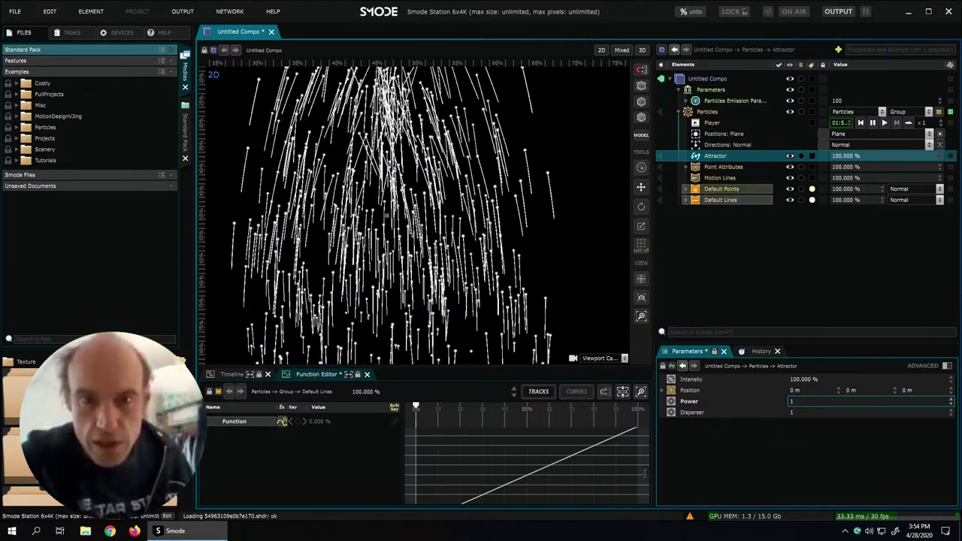
{"action": "double_click", "coordinate": [807, 400]}
{"action": "key", "text": "Return"}
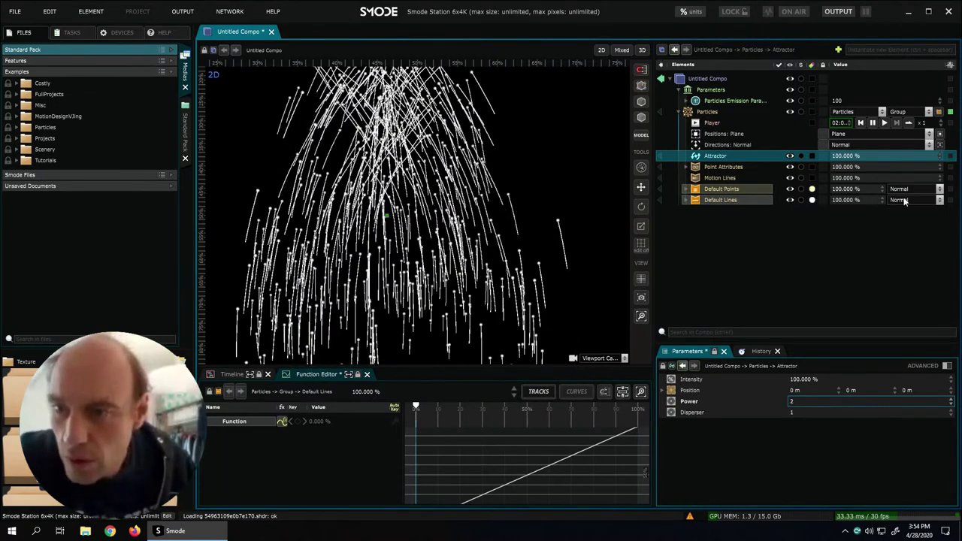
{"action": "left_click", "coordinate": [939, 200]}
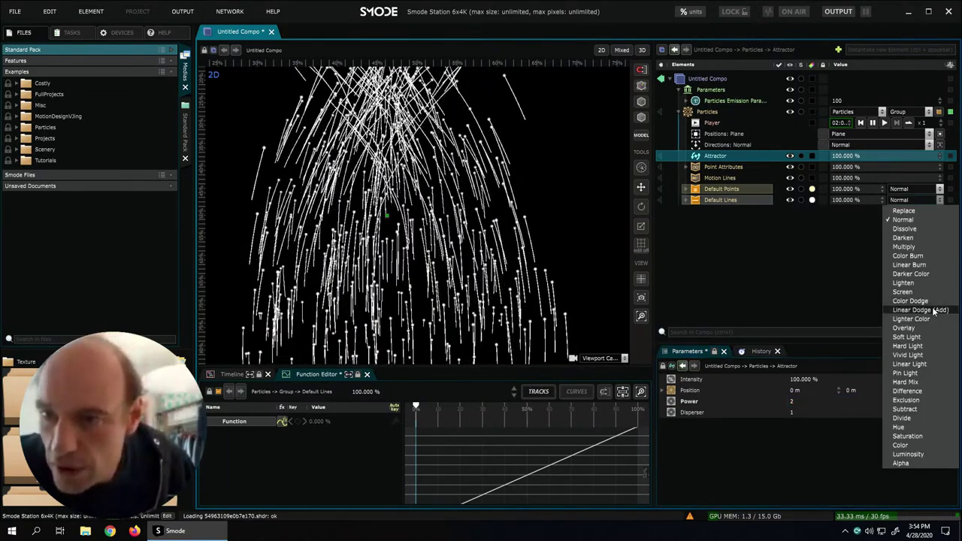
{"action": "left_click", "coordinate": [934, 311]}
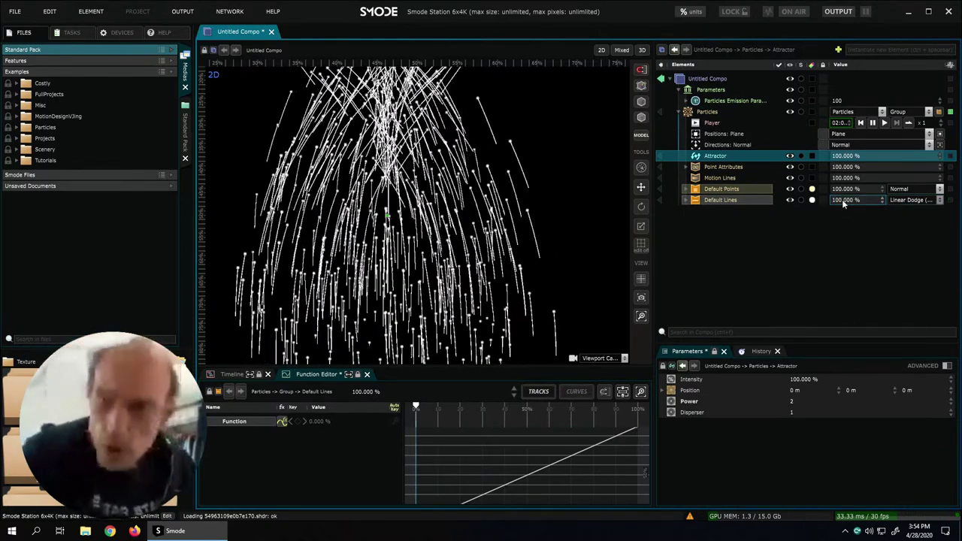
- Set lines to 60% opacity, emission to 1000, and dots to Linear Dodge (Add) at 40%
{"action": "double_click", "coordinate": [842, 199]}
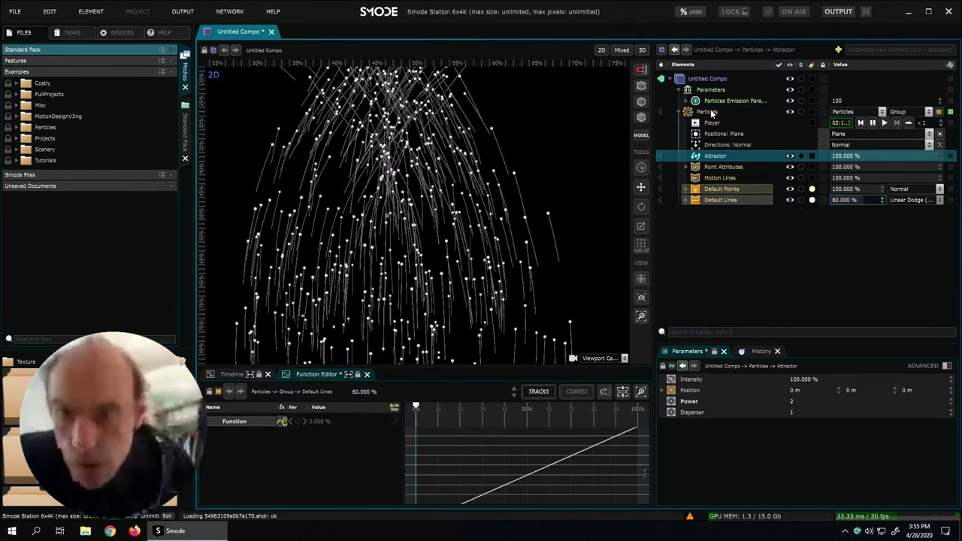
{"action": "double_click", "coordinate": [847, 100]}
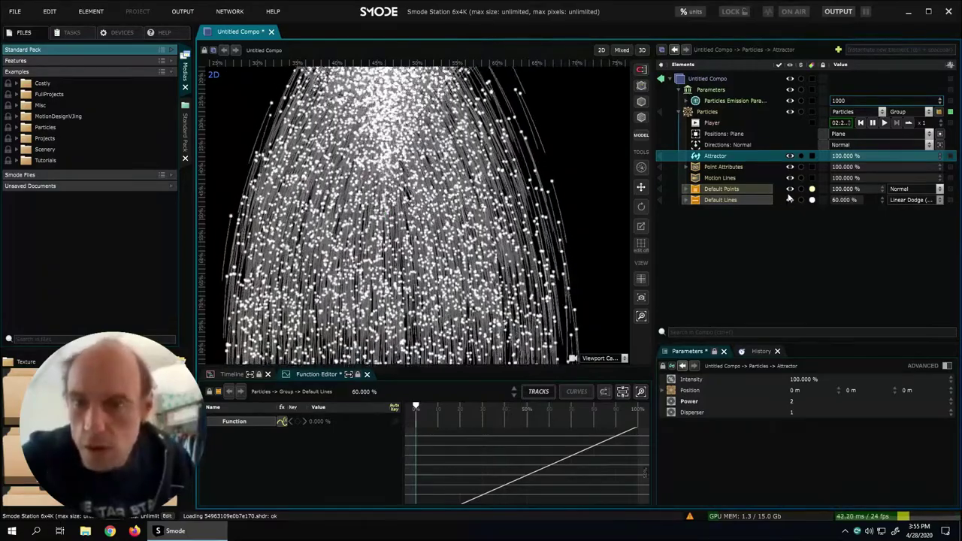
{"action": "left_click", "coordinate": [790, 189]}
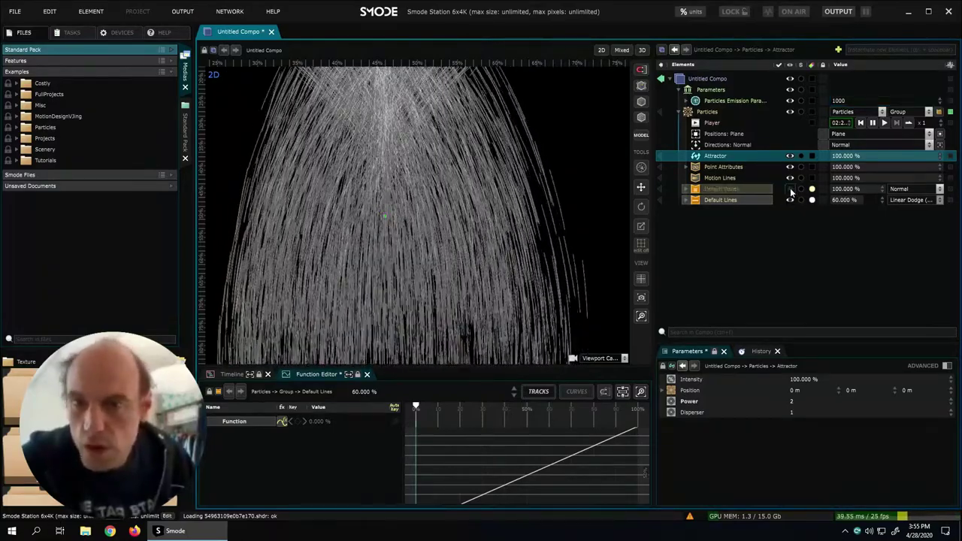
{"action": "left_click", "coordinate": [939, 190]}
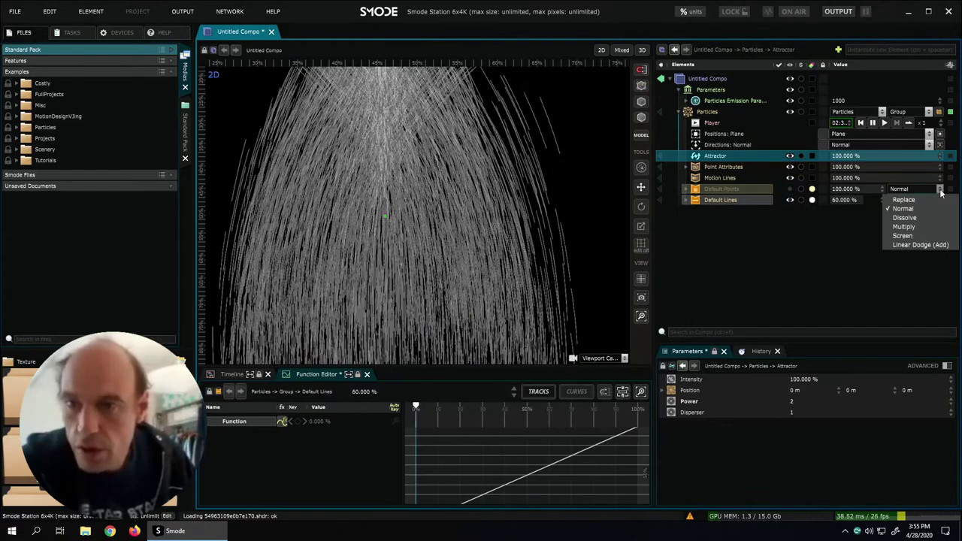
{"action": "left_click", "coordinate": [920, 243]}
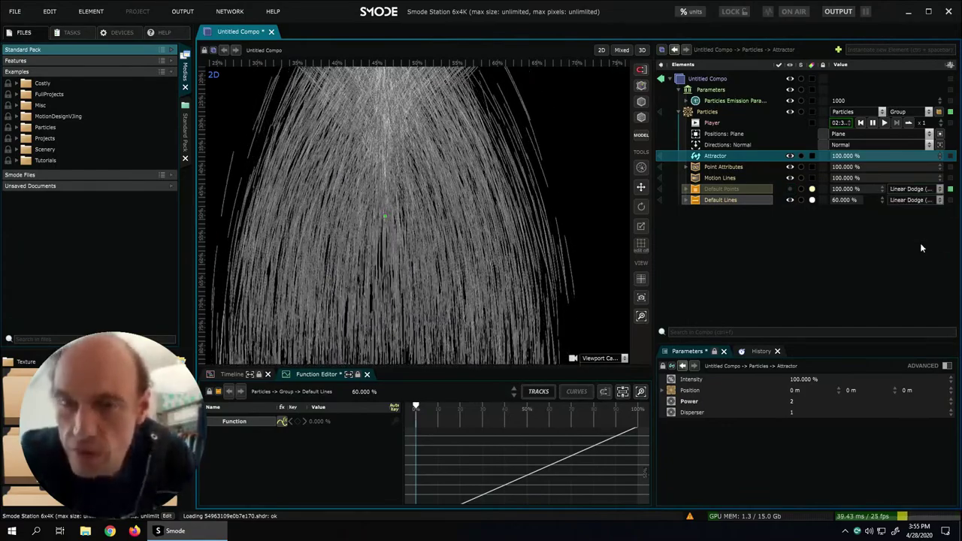
{"action": "left_click", "coordinate": [790, 189]}
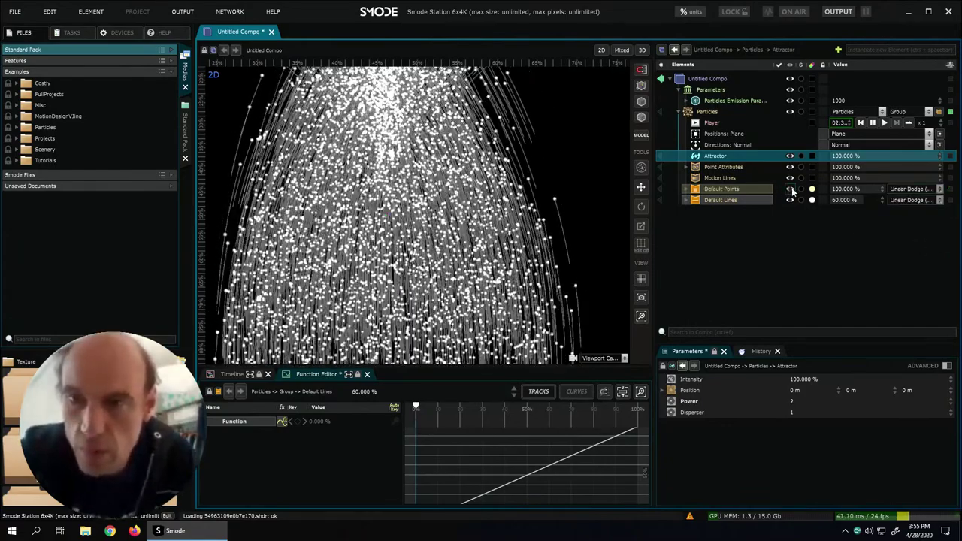
{"action": "double_click", "coordinate": [863, 188]}
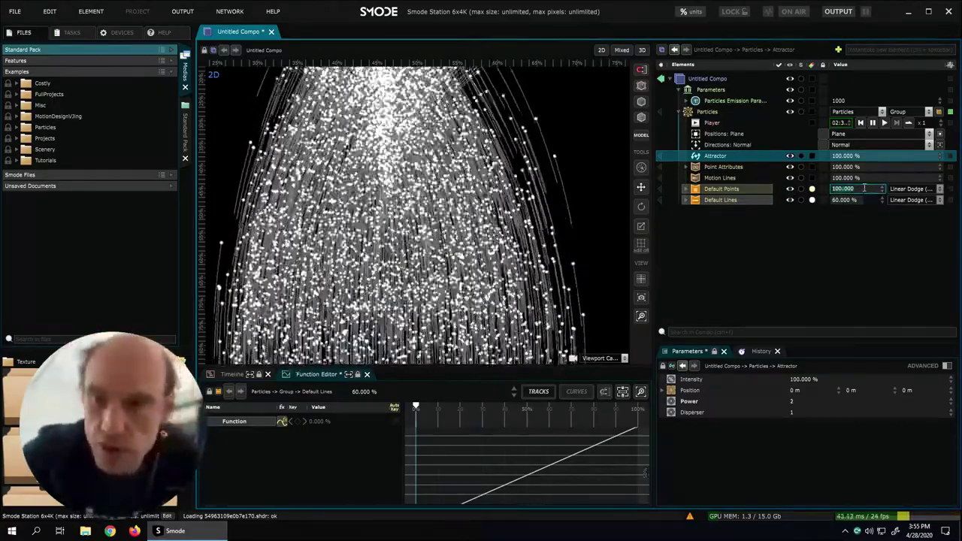
{"action": "type", "text": "40"}
{"action": "key", "text": "Return"}
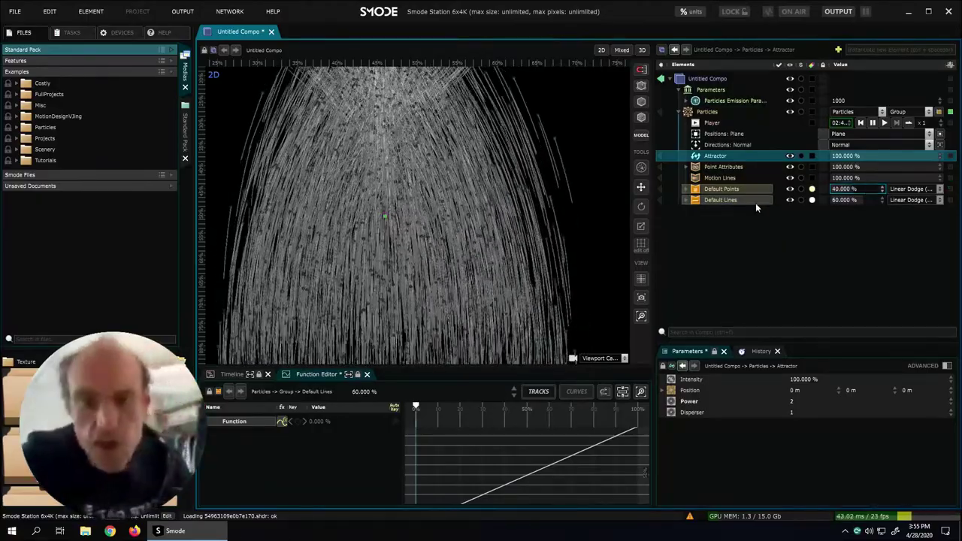
- Turn off Depth Buffer Test and Write in the Default Lines advanced settings
{"action": "left_click", "coordinate": [721, 200]}
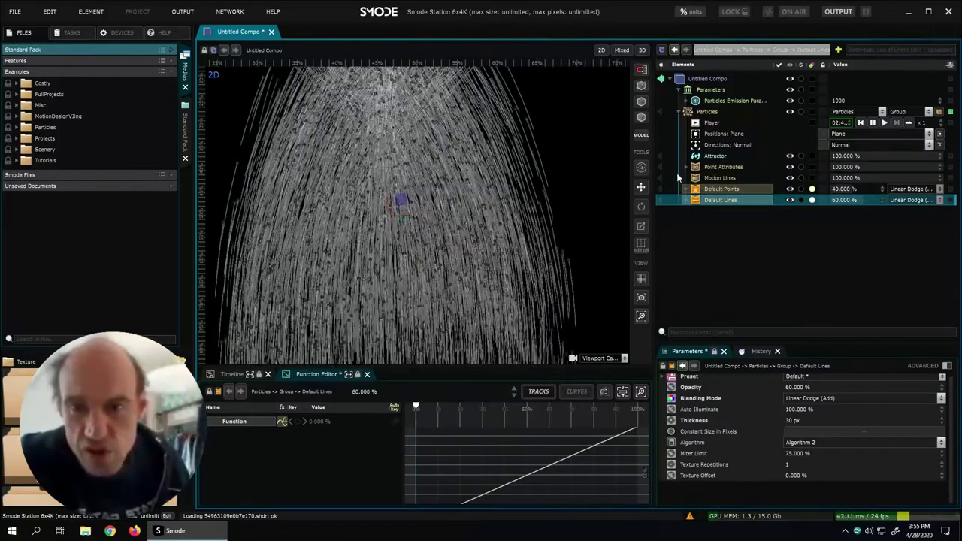
{"action": "left_click", "coordinate": [919, 366]}
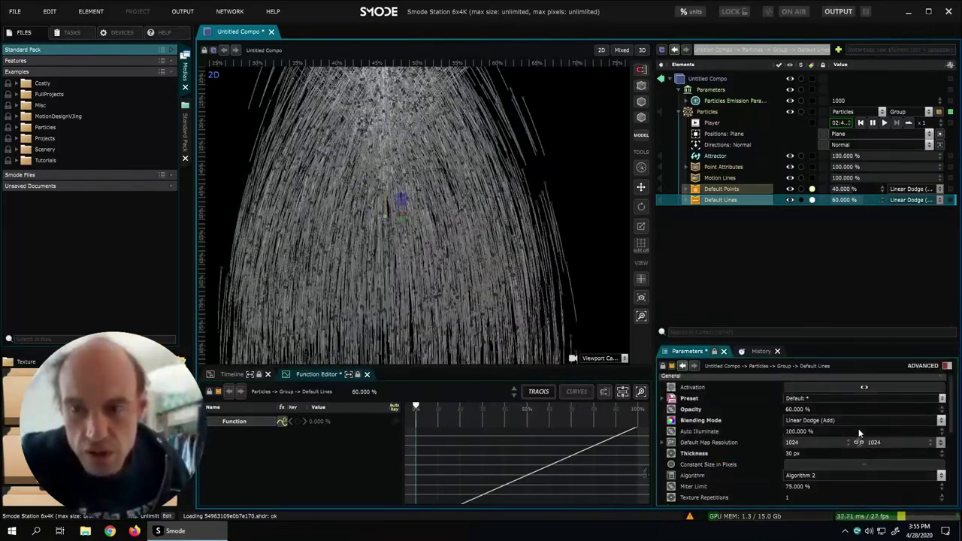
{"action": "scroll", "coordinate": [859, 429], "scroll_direction": "down", "scroll_amount": 2}
{"action": "left_click_drag", "start_coordinate": [812, 344], "coordinate": [813, 260]}
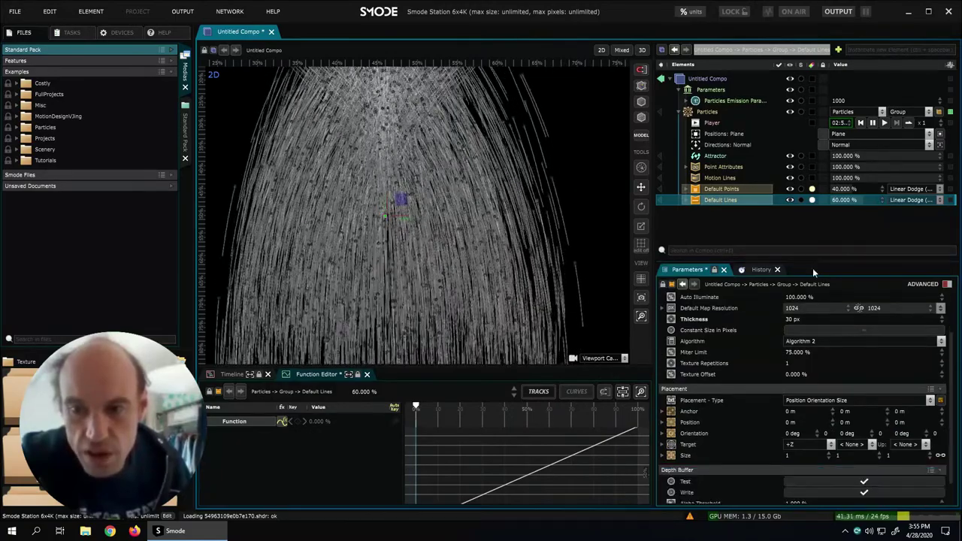
{"action": "scroll", "coordinate": [794, 434], "scroll_direction": "down", "scroll_amount": 2}
{"action": "left_click", "coordinate": [859, 455]}
{"action": "left_click", "coordinate": [859, 466]}
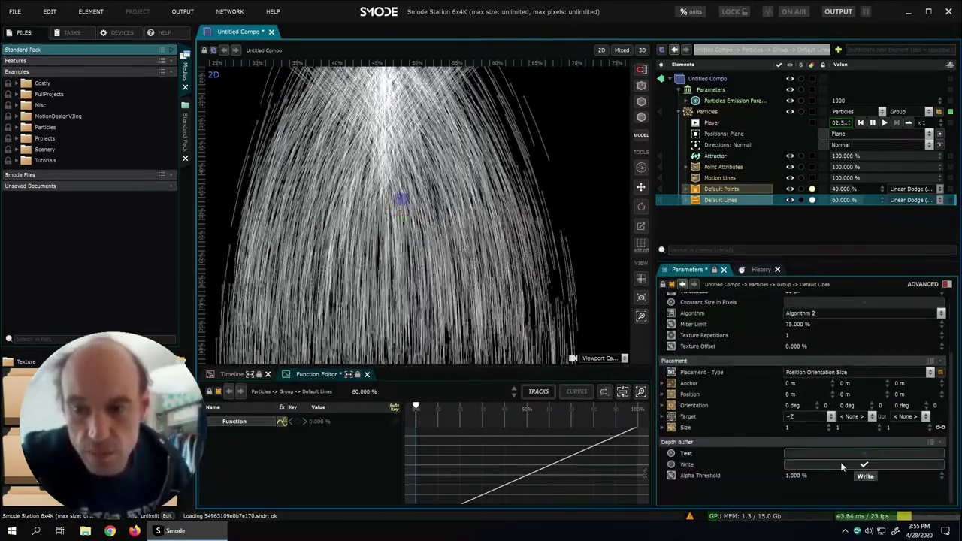
- Turn off depth buffer writing for Default Points and switch the viewport to 3D
{"action": "left_click", "coordinate": [733, 190]}
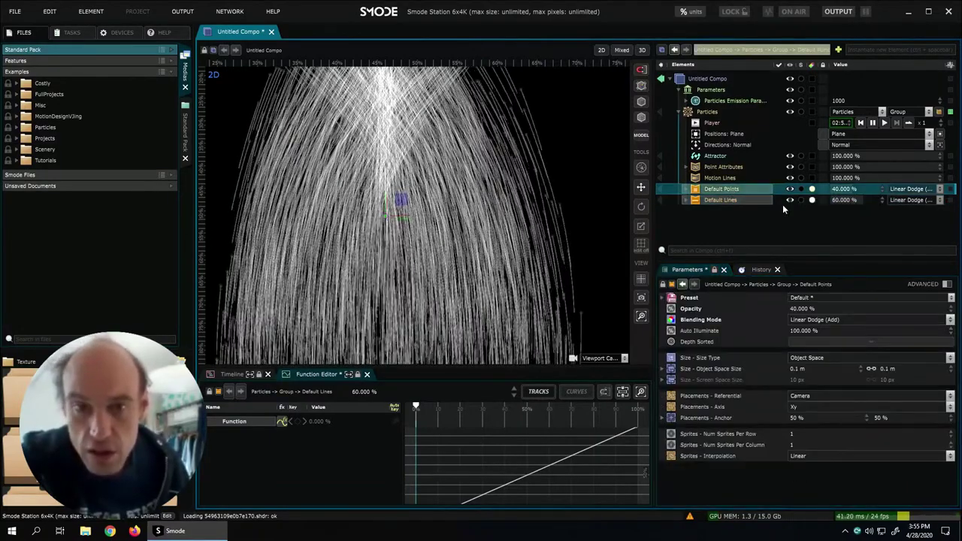
{"action": "left_click", "coordinate": [947, 284]}
{"action": "scroll", "coordinate": [835, 388], "scroll_direction": "down", "scroll_amount": 5}
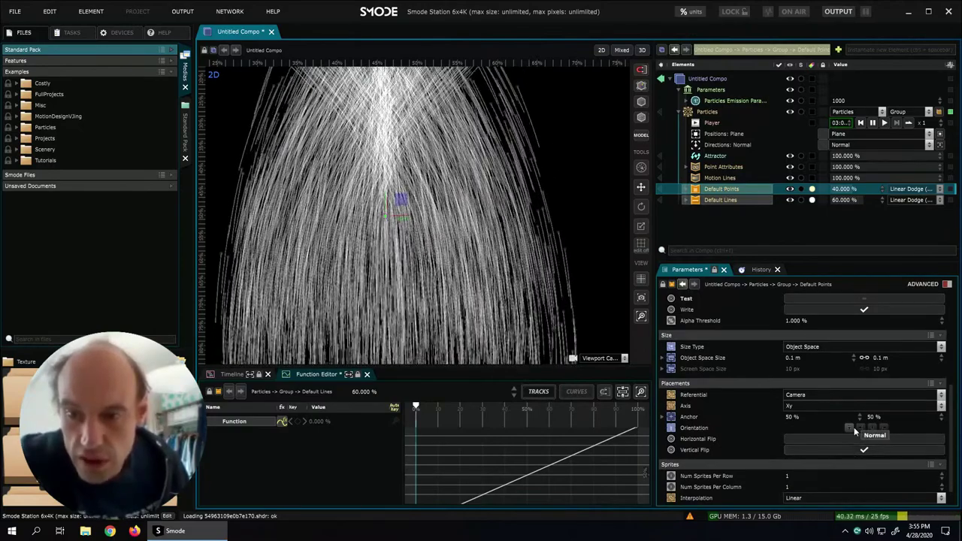
{"action": "left_click", "coordinate": [837, 308]}
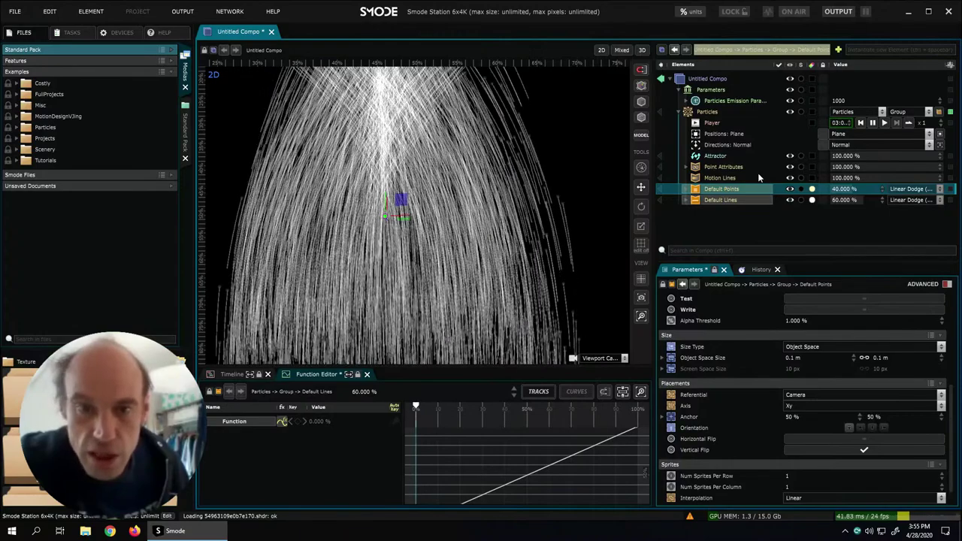
{"action": "left_click", "coordinate": [752, 156]}
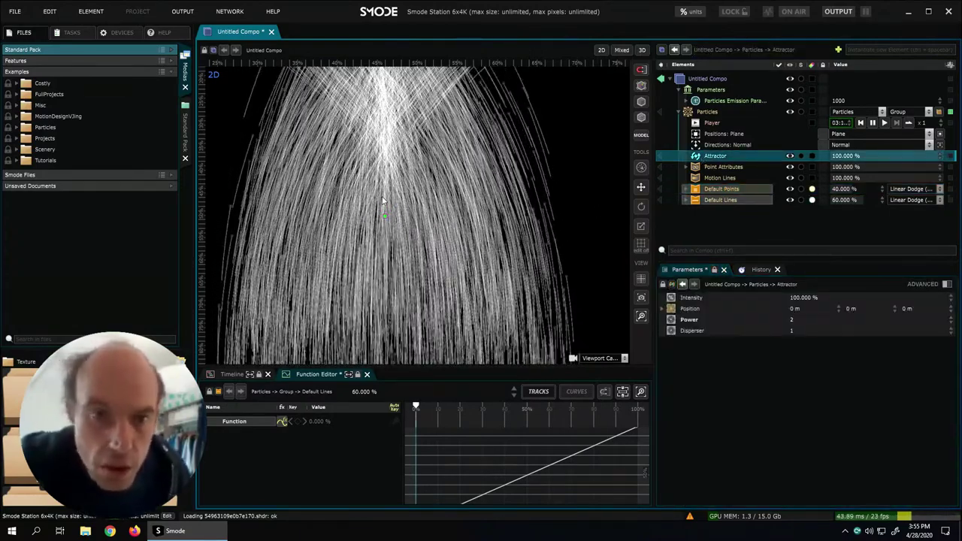
{"action": "left_click", "coordinate": [642, 50]}
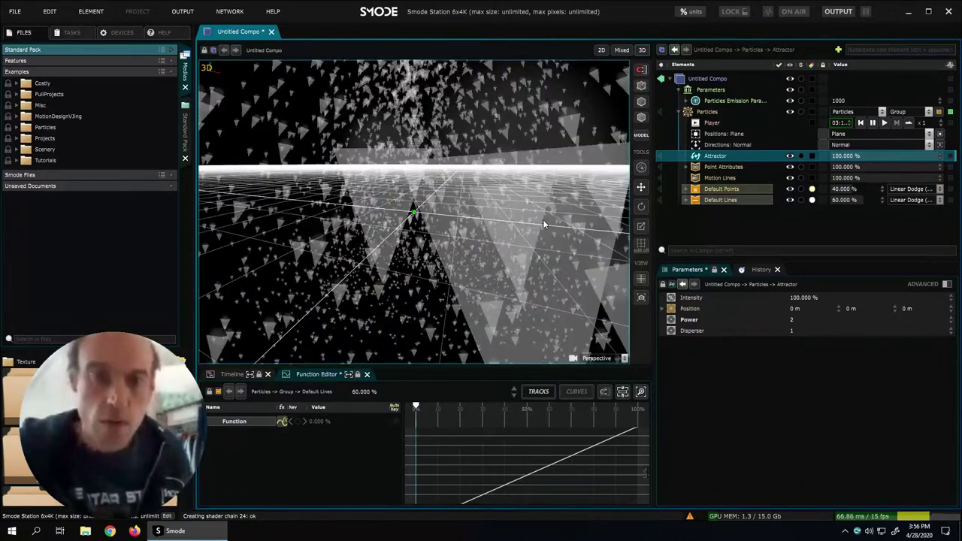
- Move the Attractor to X 1.29 m, drop its Power to 0, and switch to 2D view
{"action": "key", "text": "space"}
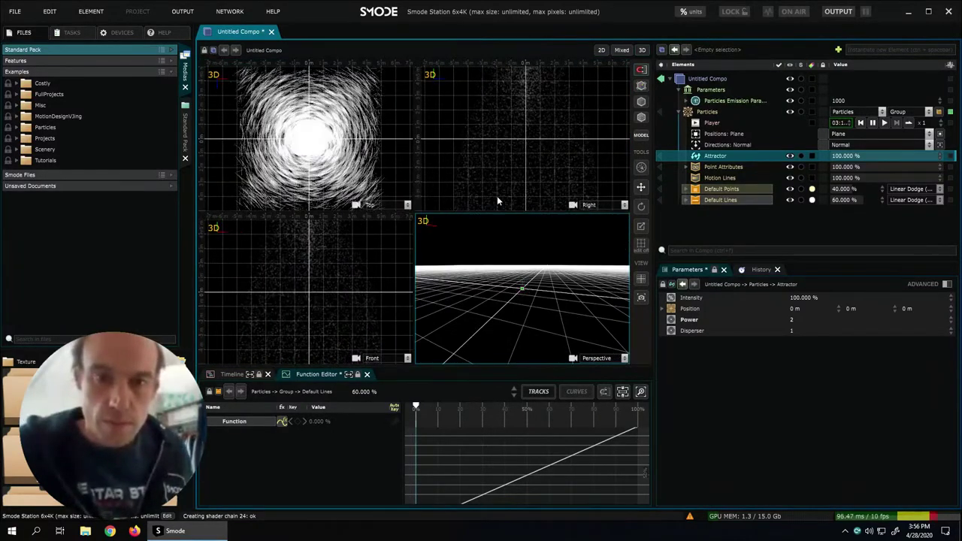
{"action": "key", "text": "space"}
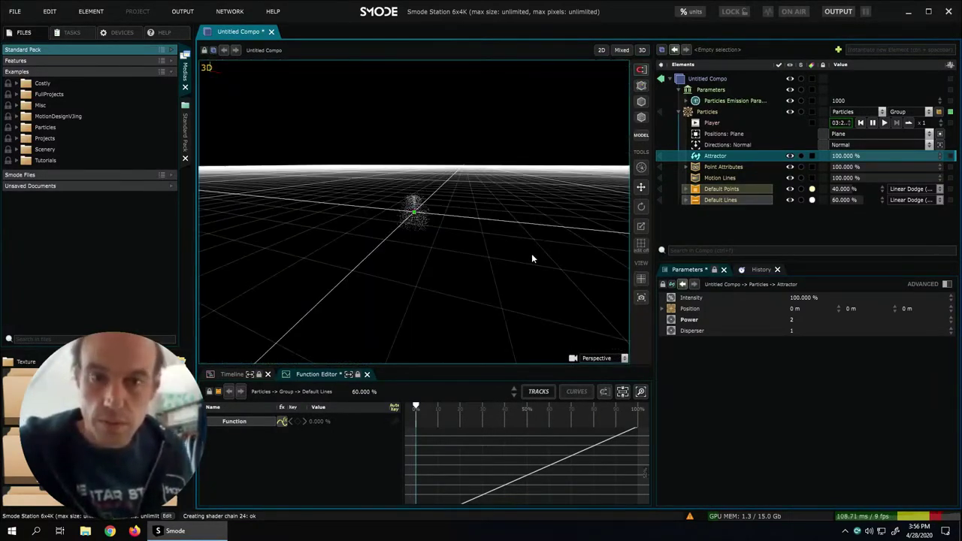
{"action": "left_click_drag", "start_coordinate": [483, 243], "coordinate": [529, 219]}
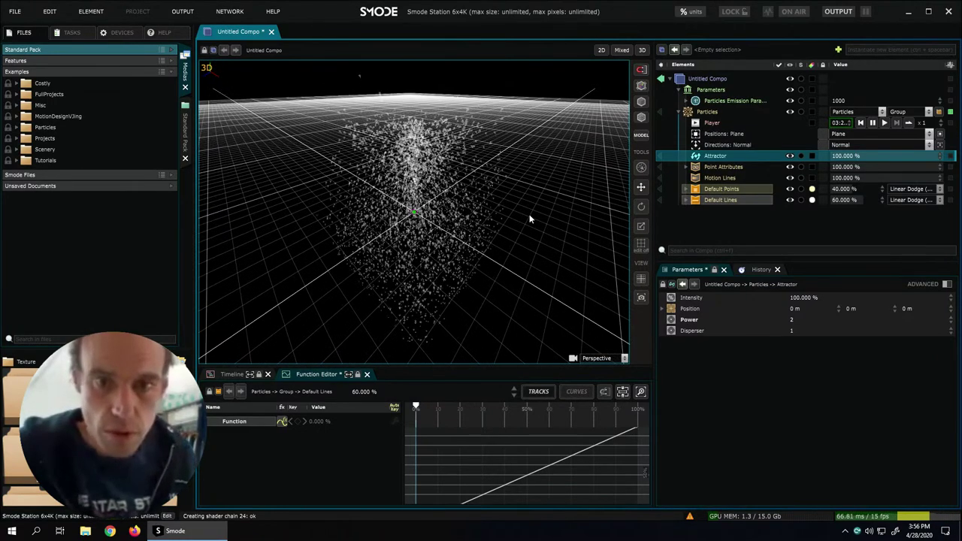
{"action": "left_click_drag", "start_coordinate": [827, 309], "coordinate": [887, 309]}
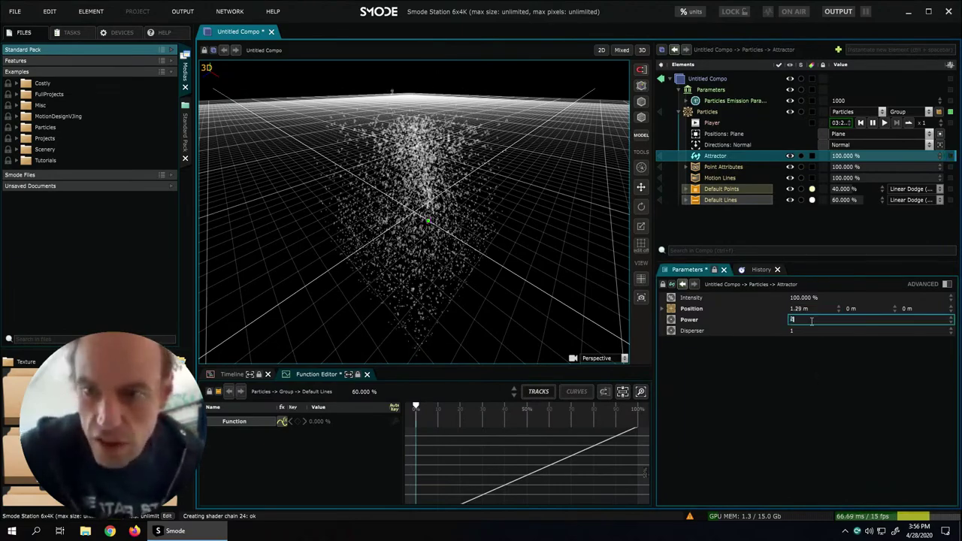
{"action": "left_click_drag", "start_coordinate": [818, 319], "coordinate": [812, 319]}
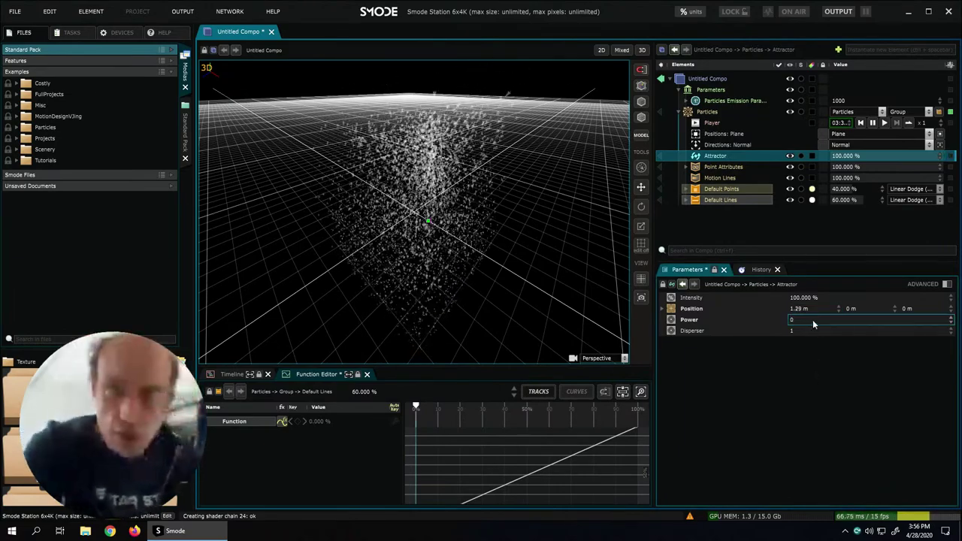
{"action": "left_click", "coordinate": [742, 200]}
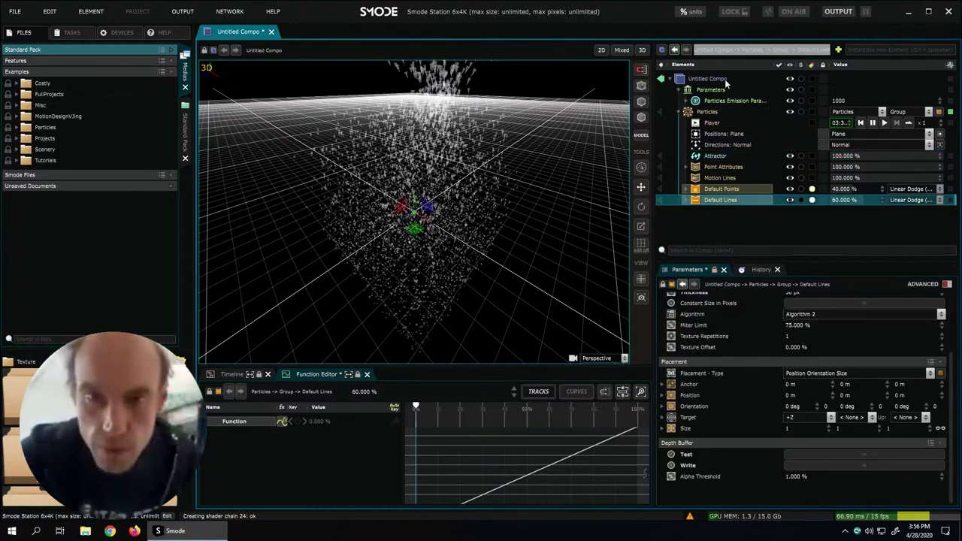
{"action": "left_click", "coordinate": [601, 50]}
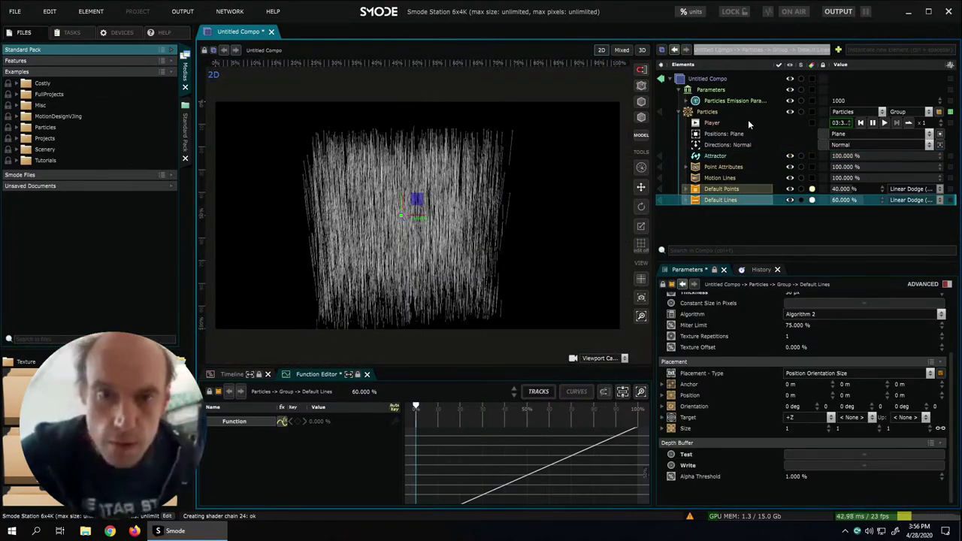
- Add a Vortex field (Strength 1, Falloff attenuation) to the particles and collapse the Particles node
{"action": "right_click", "coordinate": [748, 119]}
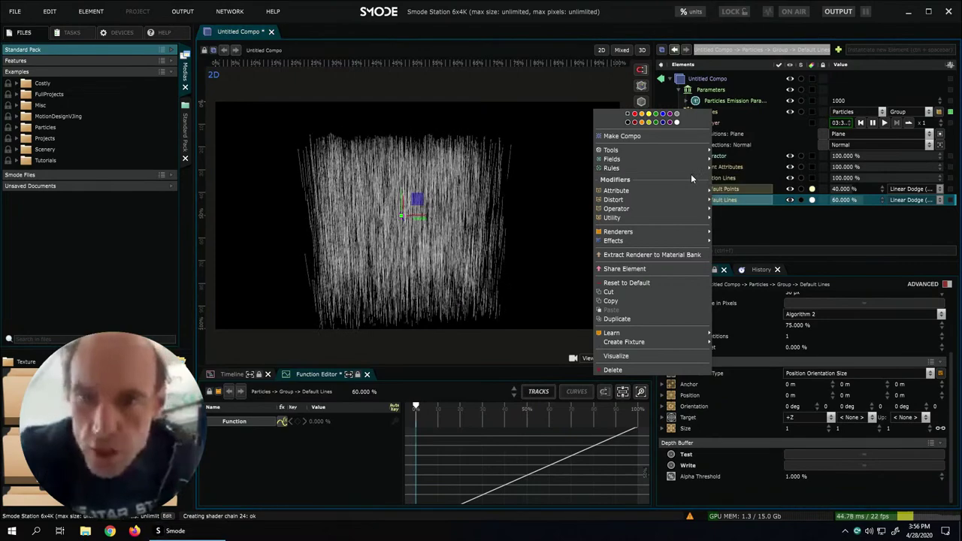
{"action": "mouse_move", "coordinate": [682, 160]}
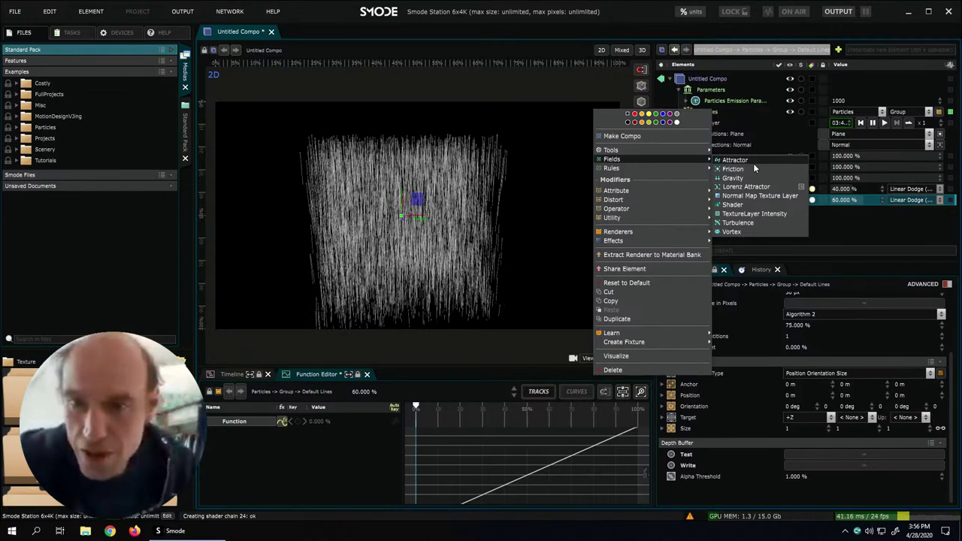
{"action": "left_click", "coordinate": [736, 231]}
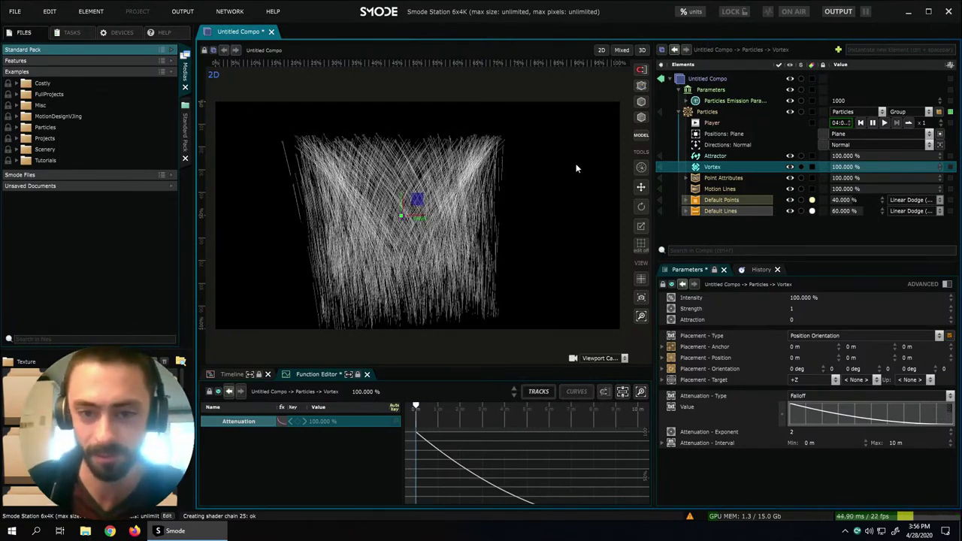
{"action": "left_click", "coordinate": [679, 112]}
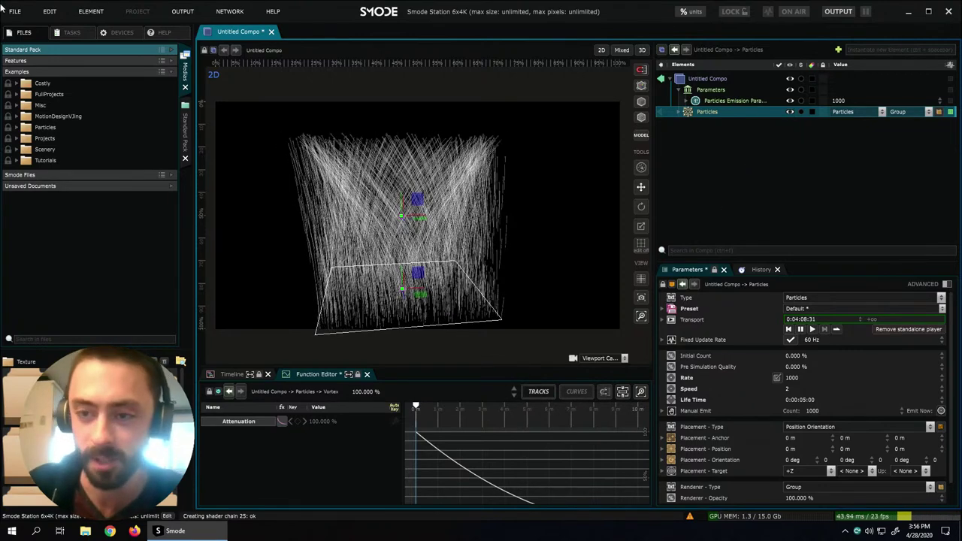
- Disable the Particles layer and add a Random Points layer from 3D Layers
{"action": "left_click", "coordinate": [789, 111]}
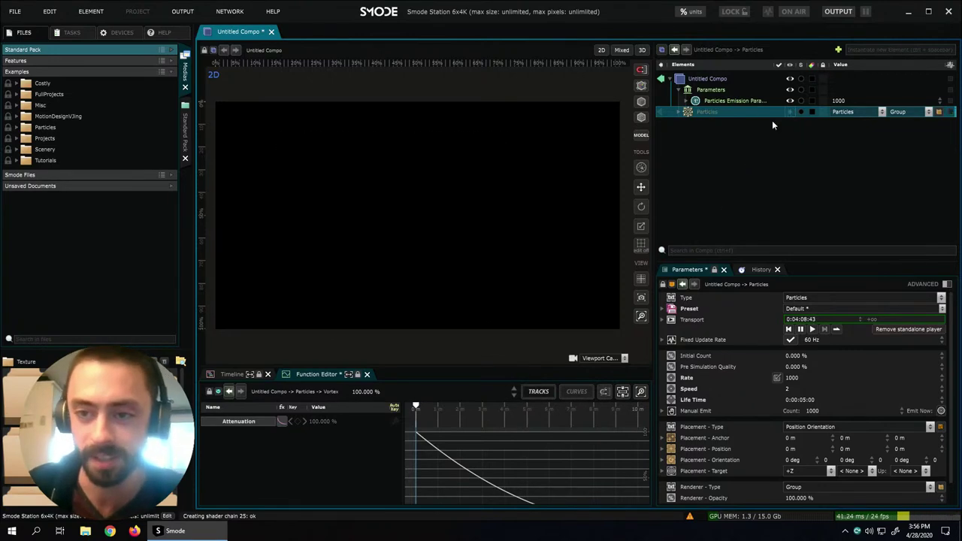
{"action": "right_click", "coordinate": [723, 145]}
{"action": "mouse_move", "coordinate": [712, 172]}
{"action": "mouse_move", "coordinate": [667, 190]}
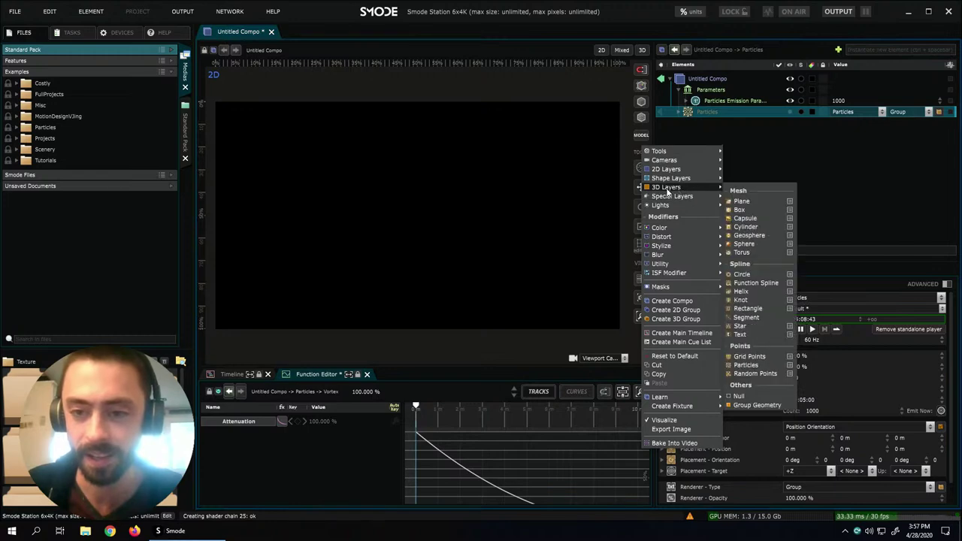
{"action": "left_click", "coordinate": [752, 374]}
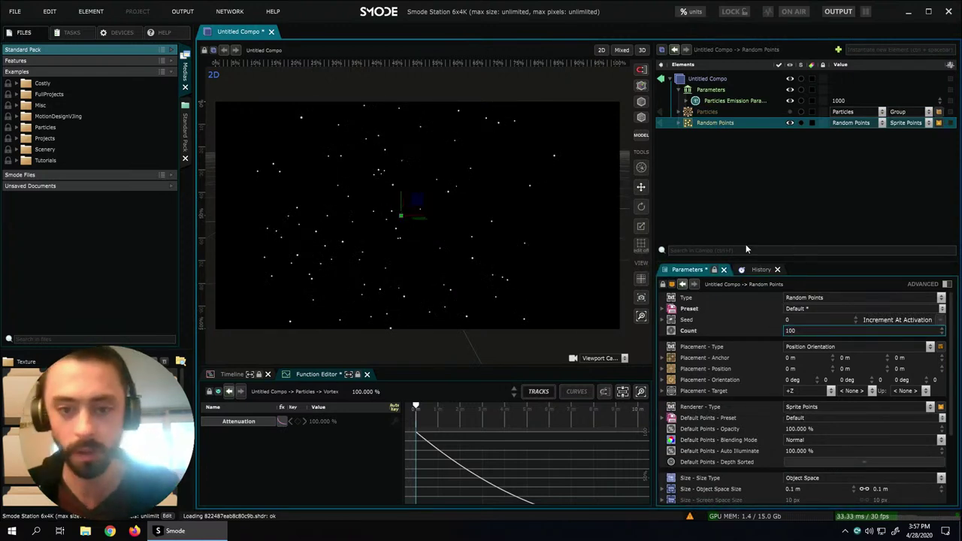
- Place the random points in a Sphere with a 2 m radius
{"action": "left_click", "coordinate": [680, 124]}
{"action": "left_click", "coordinate": [726, 133]}
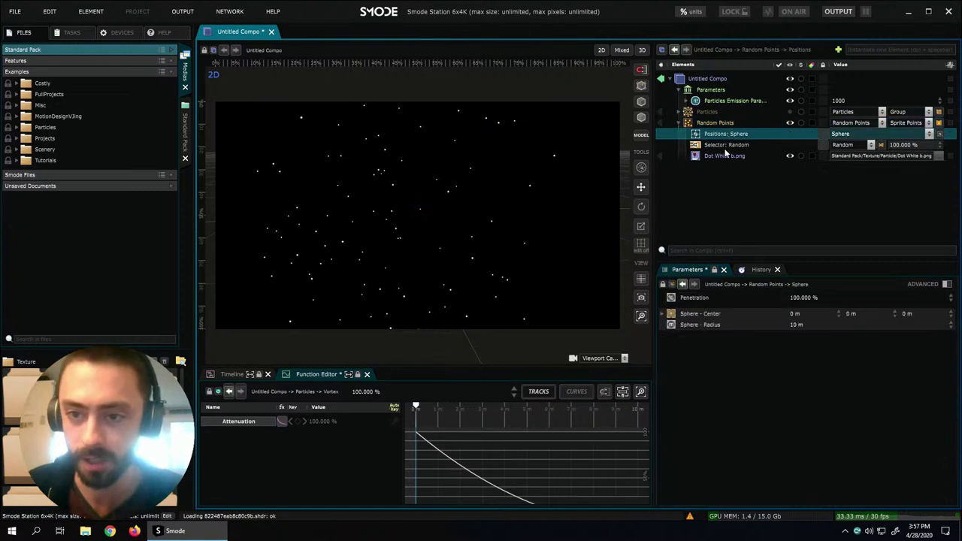
{"action": "double_click", "coordinate": [795, 325]}
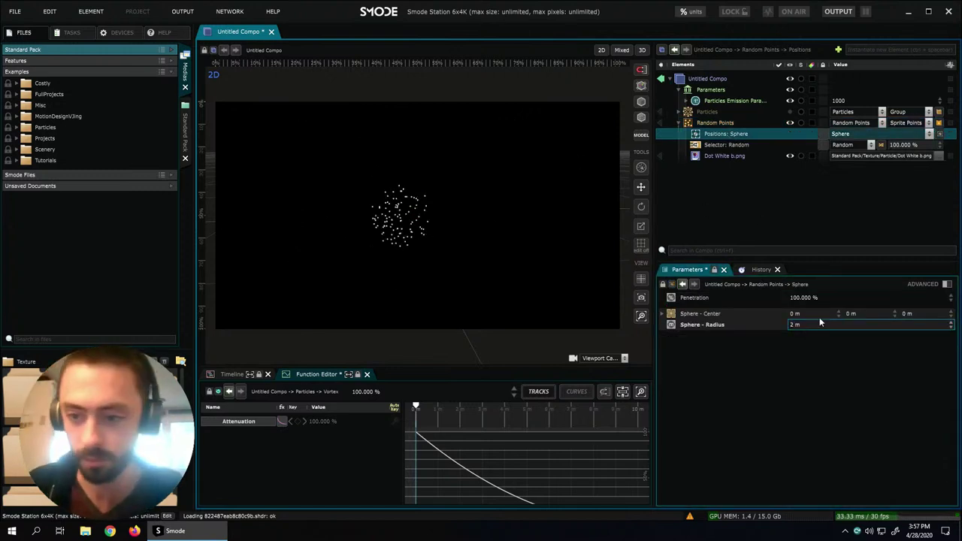
{"action": "key", "text": "Return"}
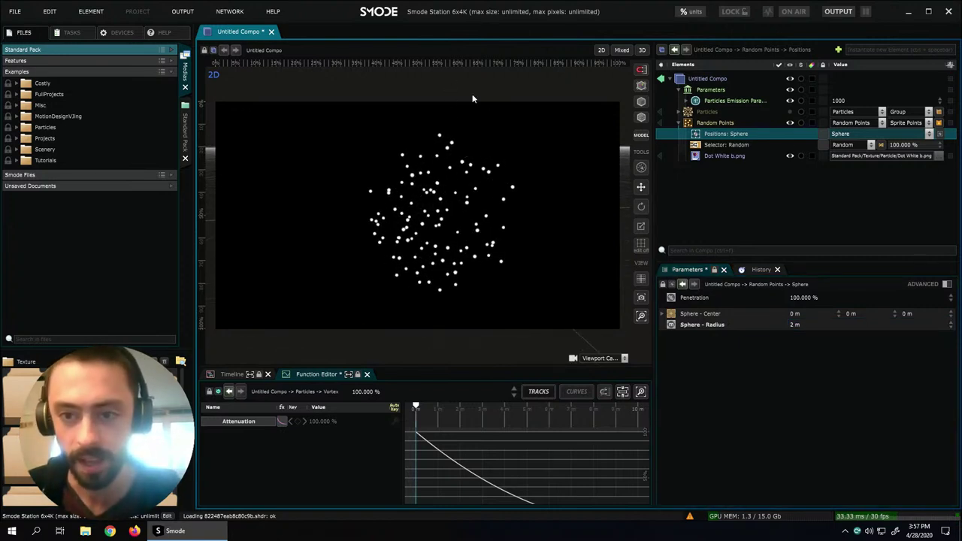
- Add a 3D Transform to Random Points with a linear loop on Rotation Y
{"action": "left_click", "coordinate": [722, 122]}
{"action": "right_click", "coordinate": [727, 123]}
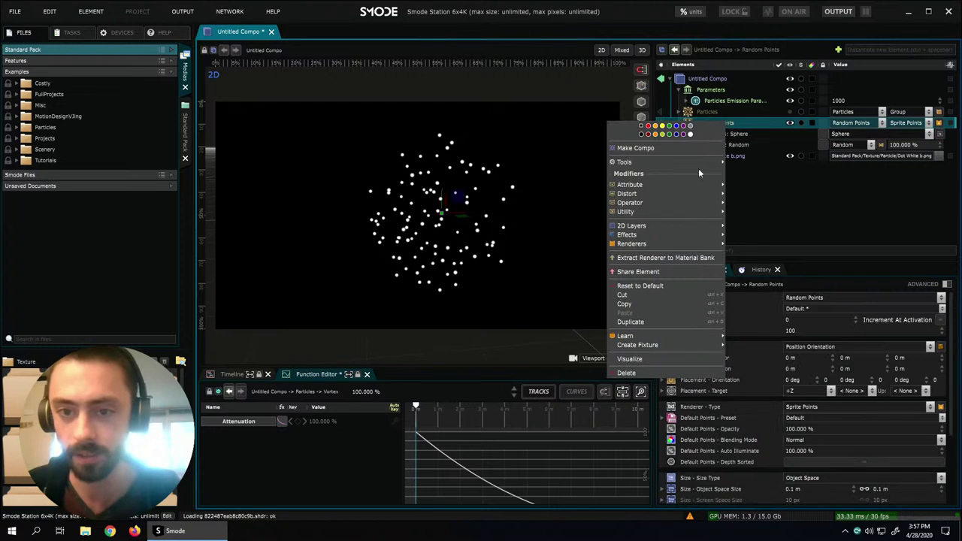
{"action": "mouse_move", "coordinate": [679, 193]}
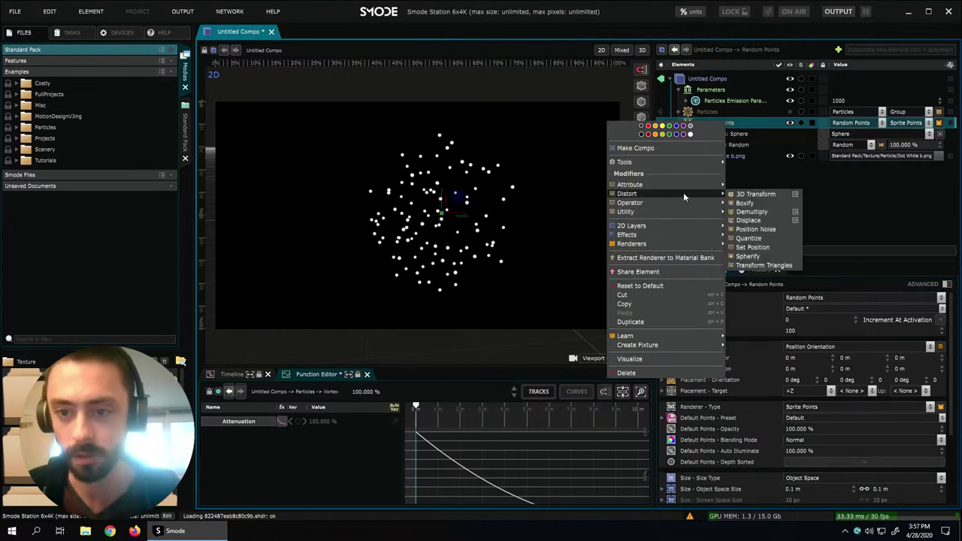
{"action": "left_click", "coordinate": [755, 194]}
{"action": "right_click", "coordinate": [853, 343]}
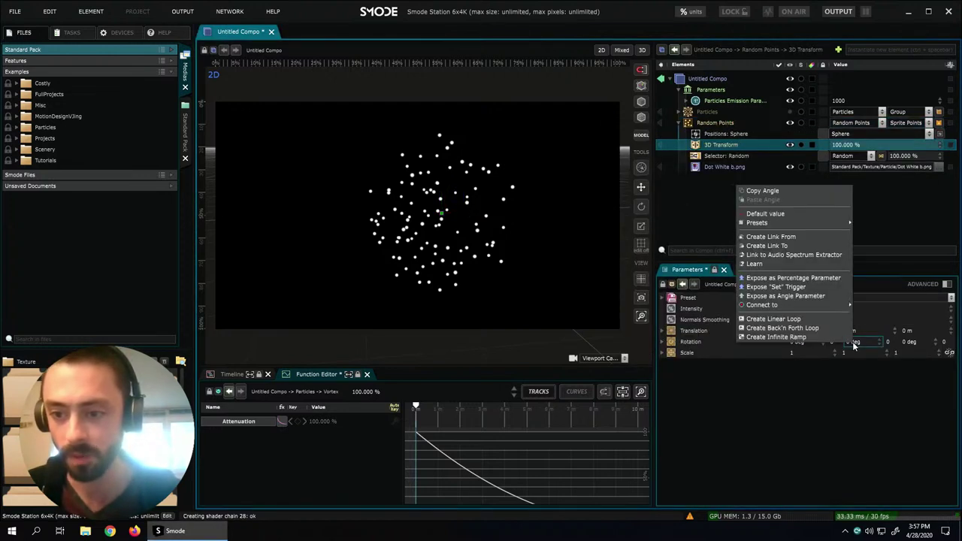
{"action": "left_click", "coordinate": [801, 320]}
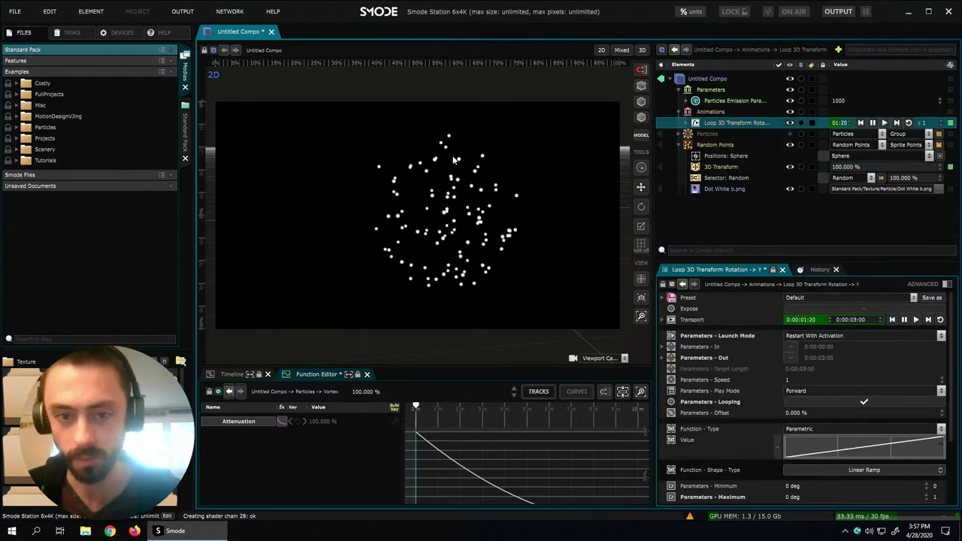
- Add a Motion Lines operator to Random Points for dot trails
{"action": "left_click", "coordinate": [708, 146]}
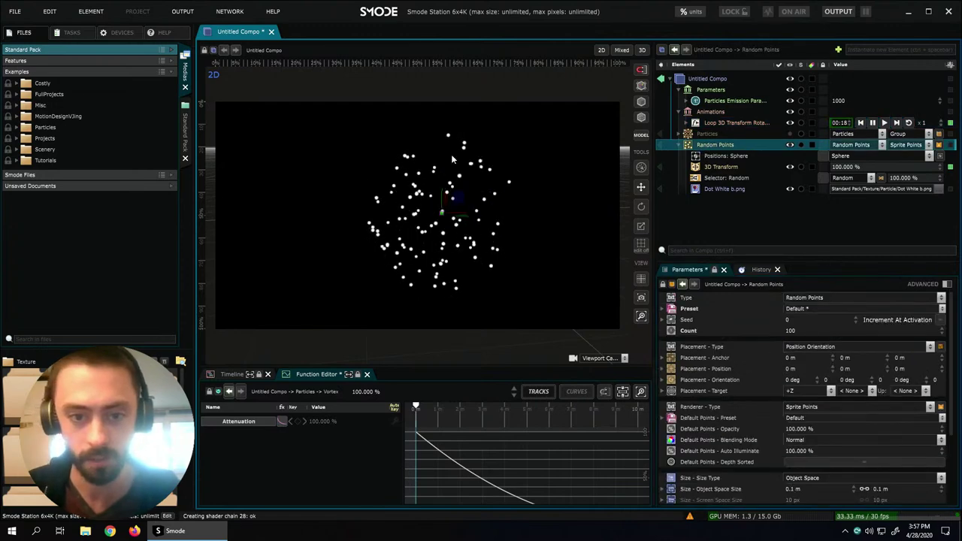
{"action": "right_click", "coordinate": [697, 146]}
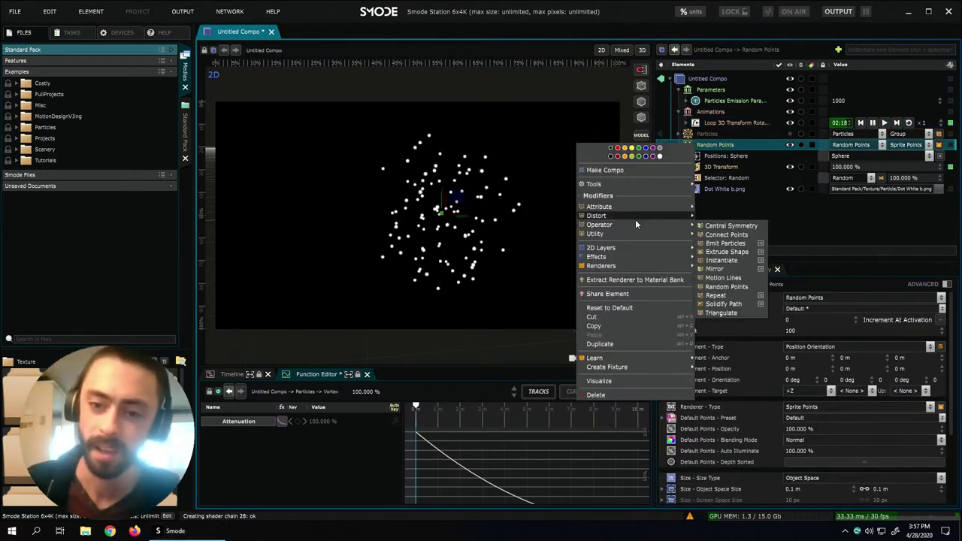
{"action": "mouse_move", "coordinate": [616, 225]}
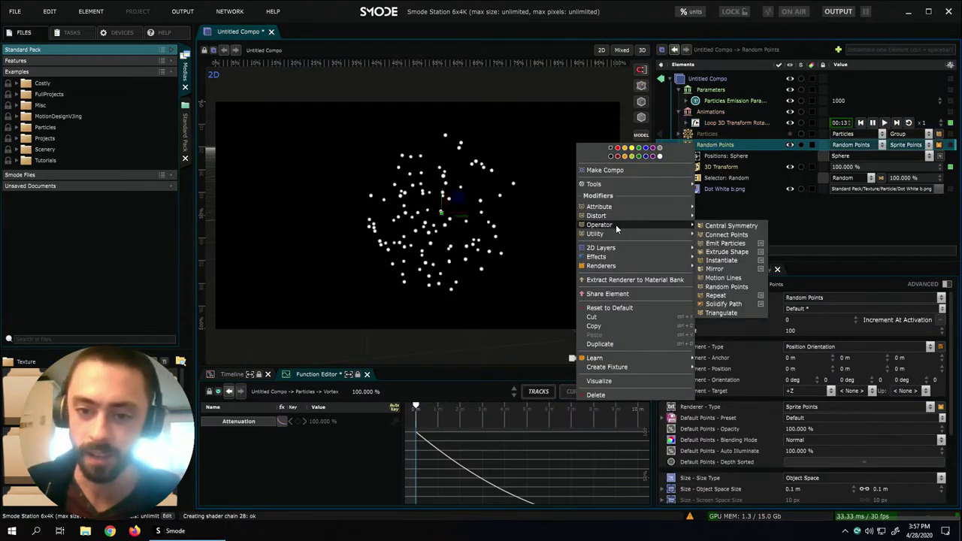
{"action": "left_click", "coordinate": [721, 278]}
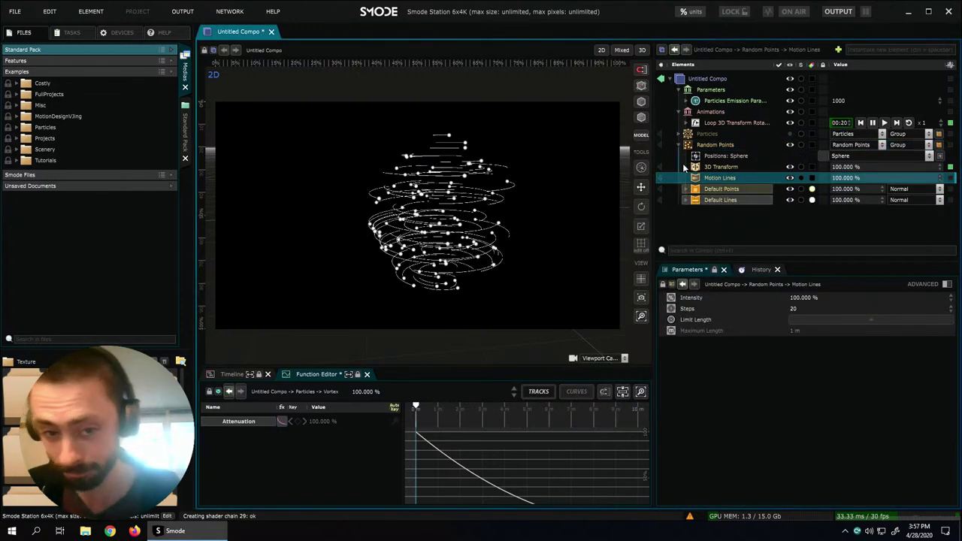
- Hide the dots, keeping only trails, and set the Default Lines thickness to 300 px
{"action": "scroll", "coordinate": [478, 214], "scroll_direction": "down", "scroll_amount": 1}
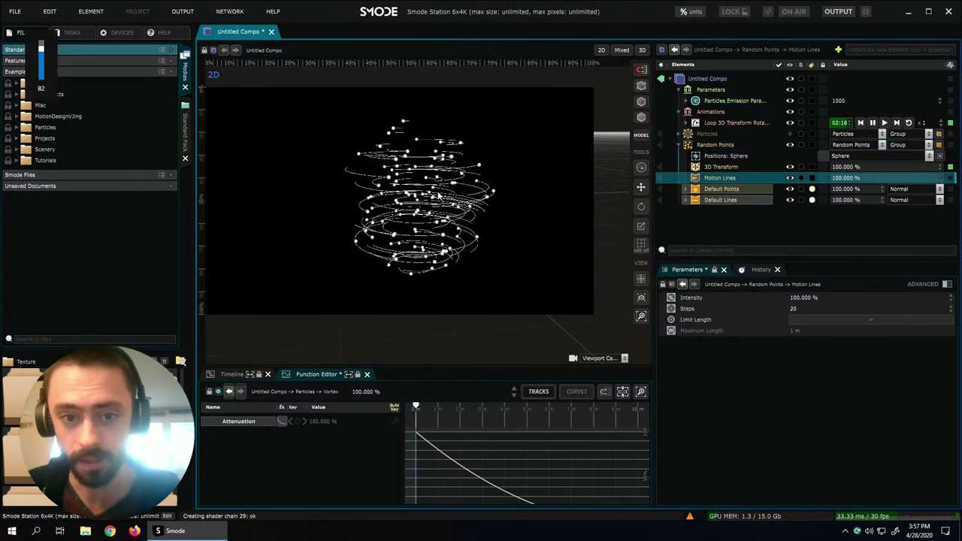
{"action": "left_click", "coordinate": [789, 188]}
{"action": "left_click", "coordinate": [721, 200]}
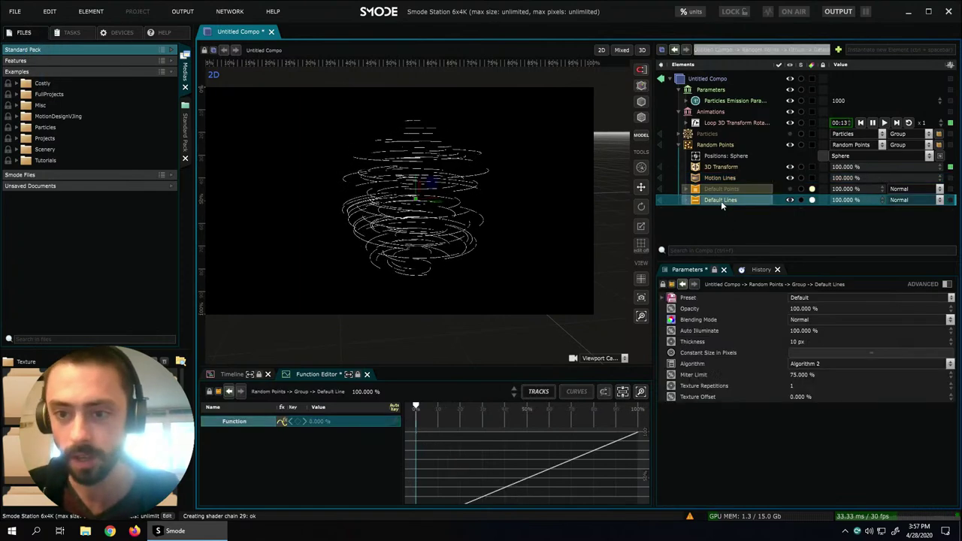
{"action": "left_click", "coordinate": [684, 199]}
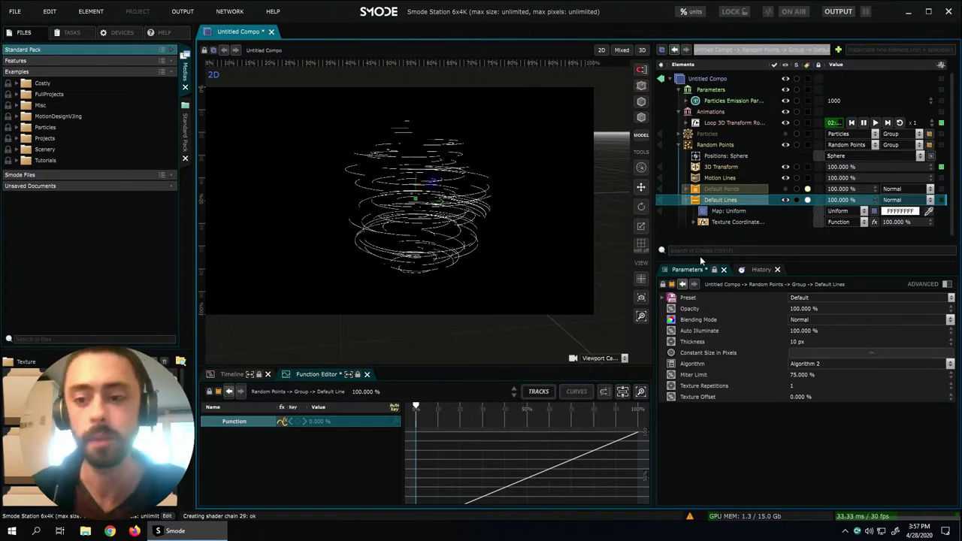
{"action": "double_click", "coordinate": [793, 342]}
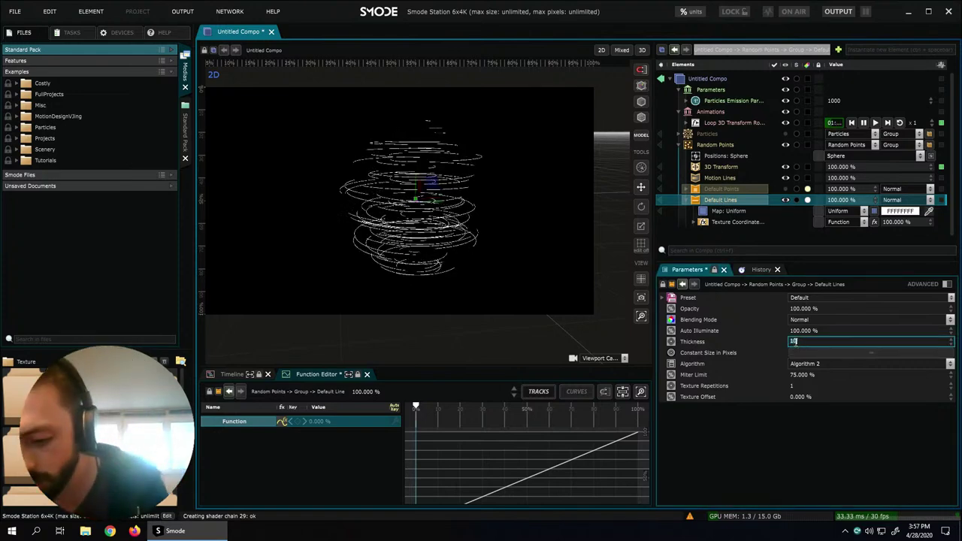
{"action": "type", "text": "50"}
{"action": "key", "text": "Return"}
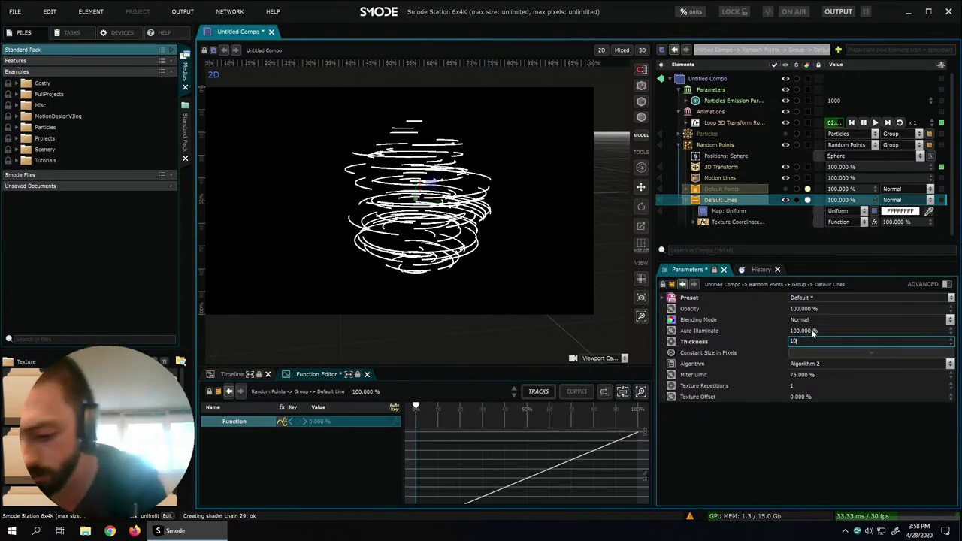
{"action": "type", "text": "100"}
{"action": "key", "text": "Return"}
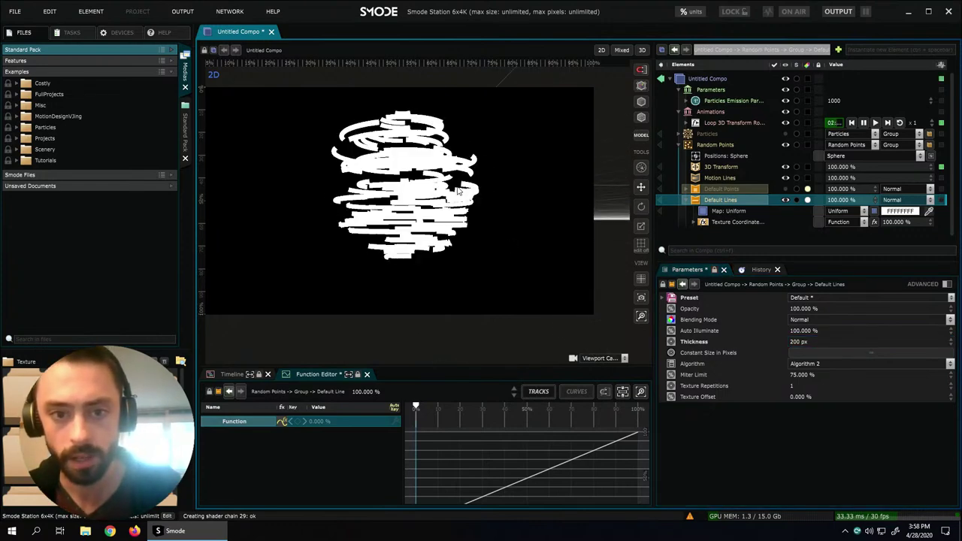
{"action": "double_click", "coordinate": [843, 340]}
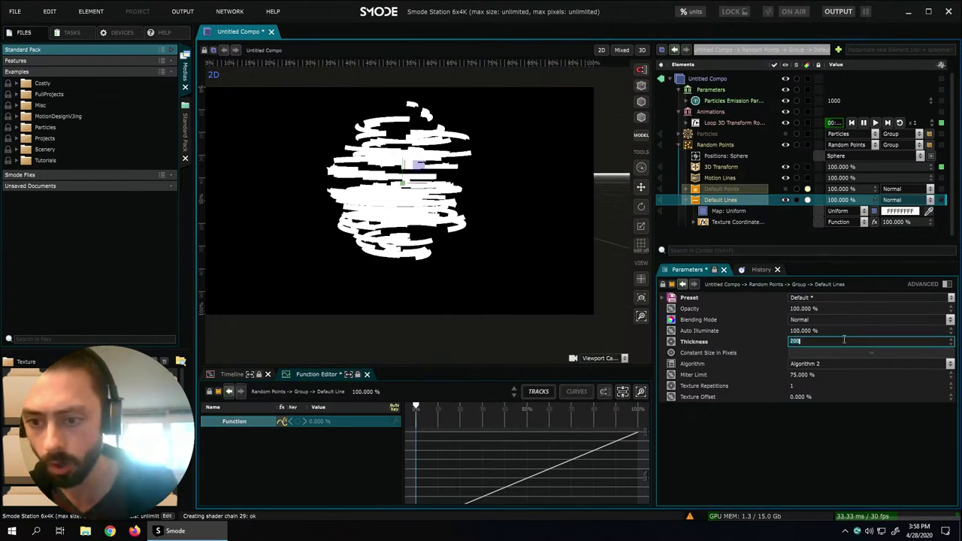
{"action": "type", "text": "300"}
{"action": "key", "text": "Return"}
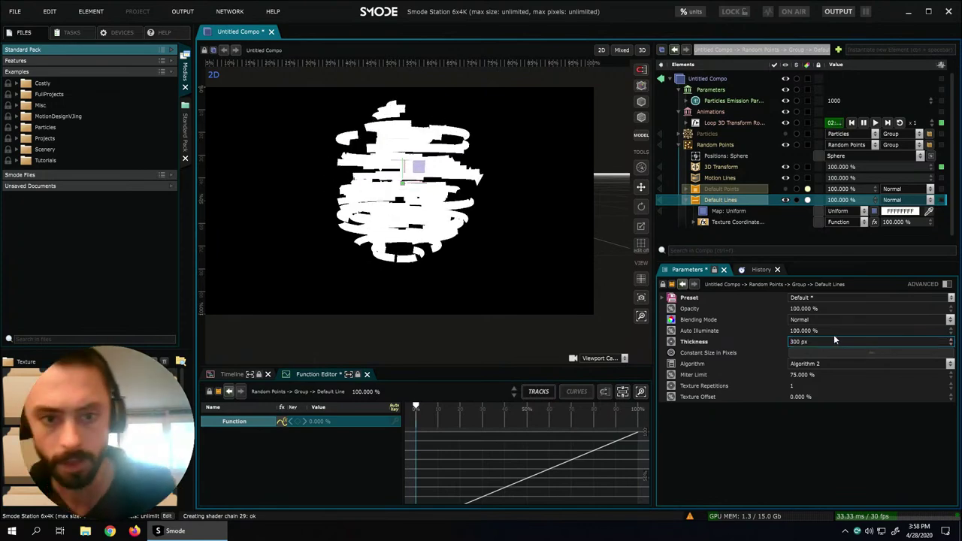
- Keep the lines' map as Uniform and give it a custom 1000 × 300 resolution
{"action": "left_click", "coordinate": [720, 212]}
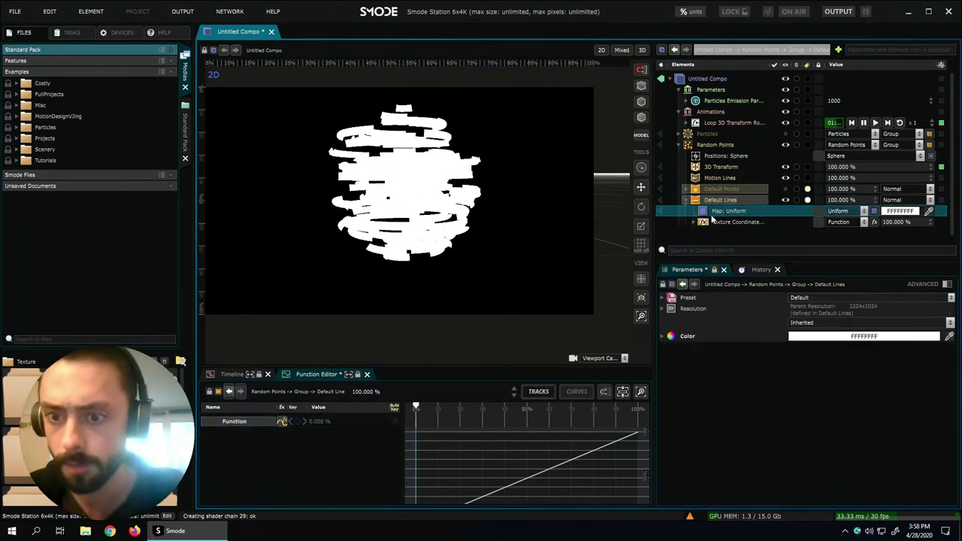
{"action": "left_click", "coordinate": [846, 214]}
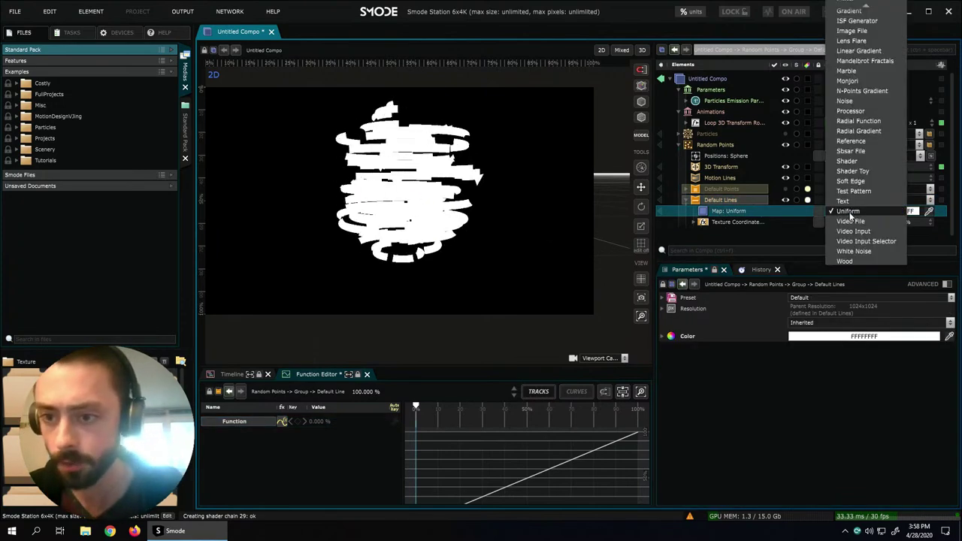
{"action": "left_click", "coordinate": [745, 217]}
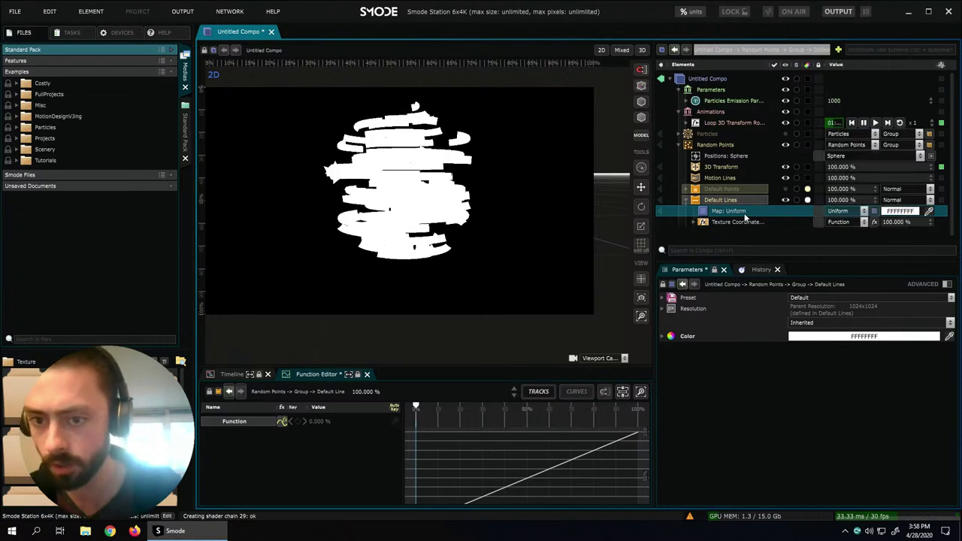
{"action": "left_click", "coordinate": [661, 212]}
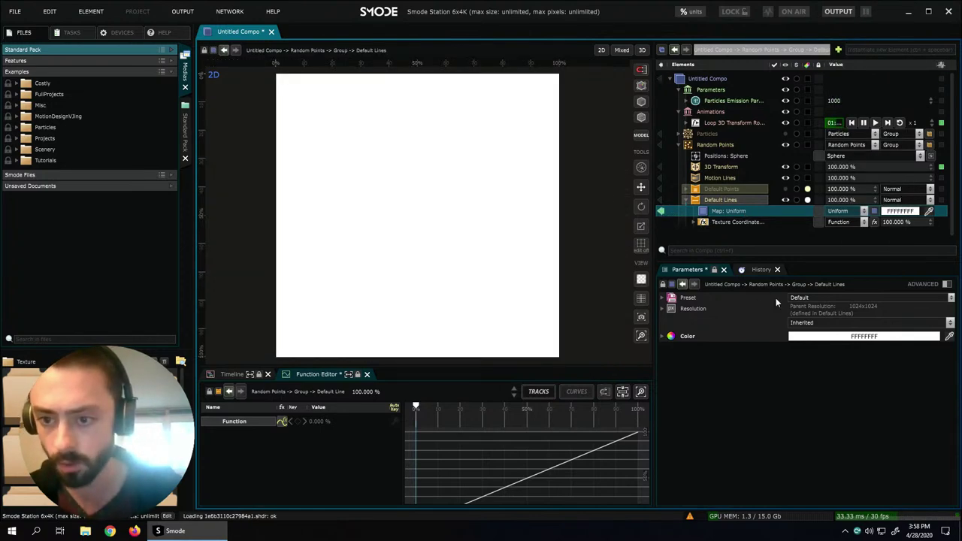
{"action": "left_click", "coordinate": [805, 323]}
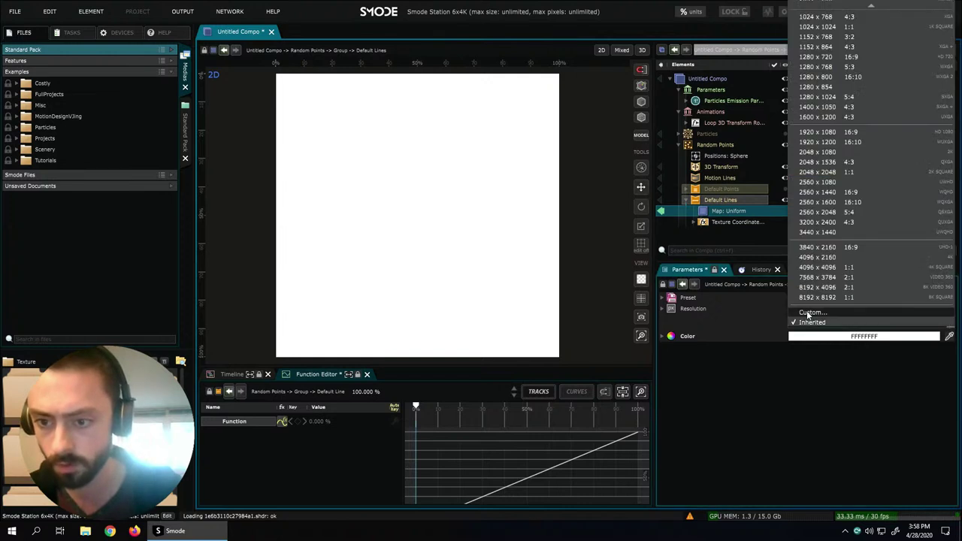
{"action": "left_click", "coordinate": [809, 313]}
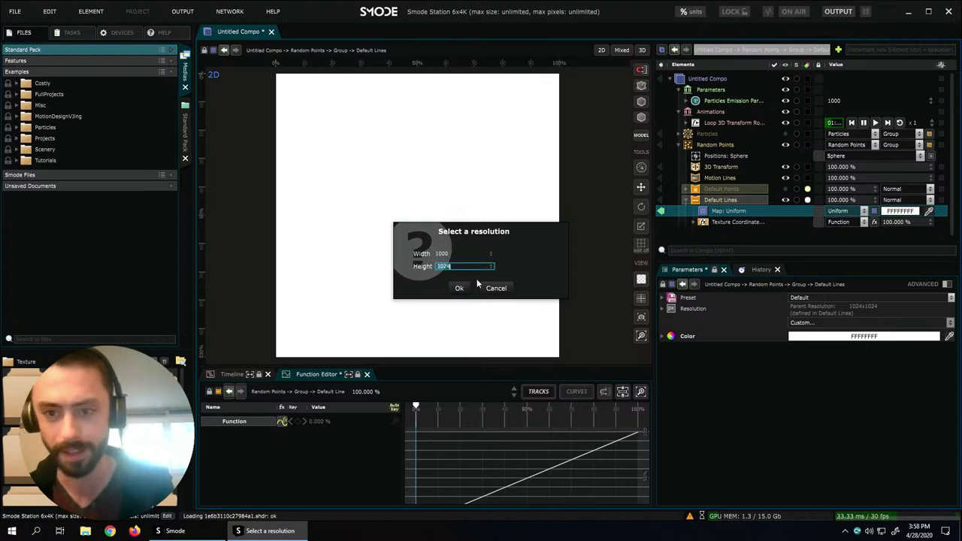
{"action": "type", "text": "300"}
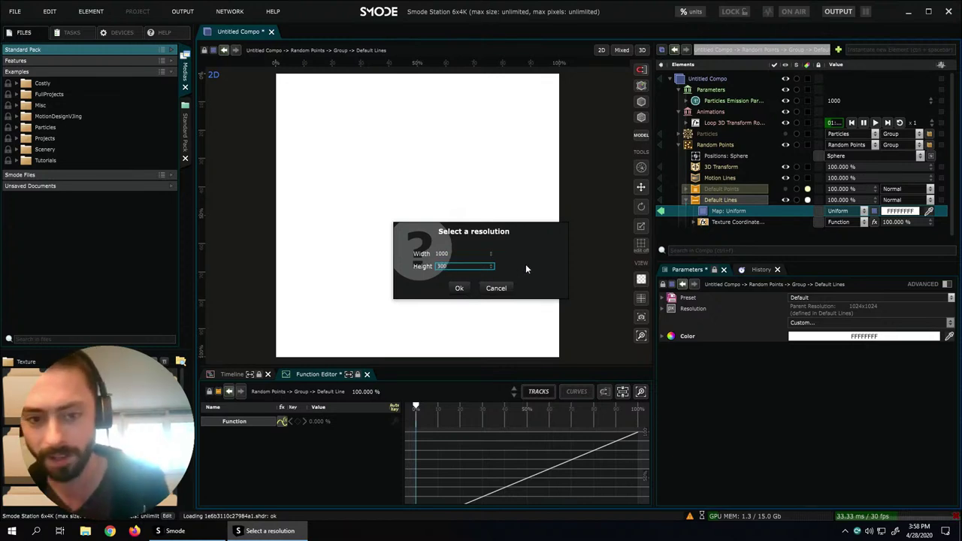
{"action": "left_click", "coordinate": [460, 289]}
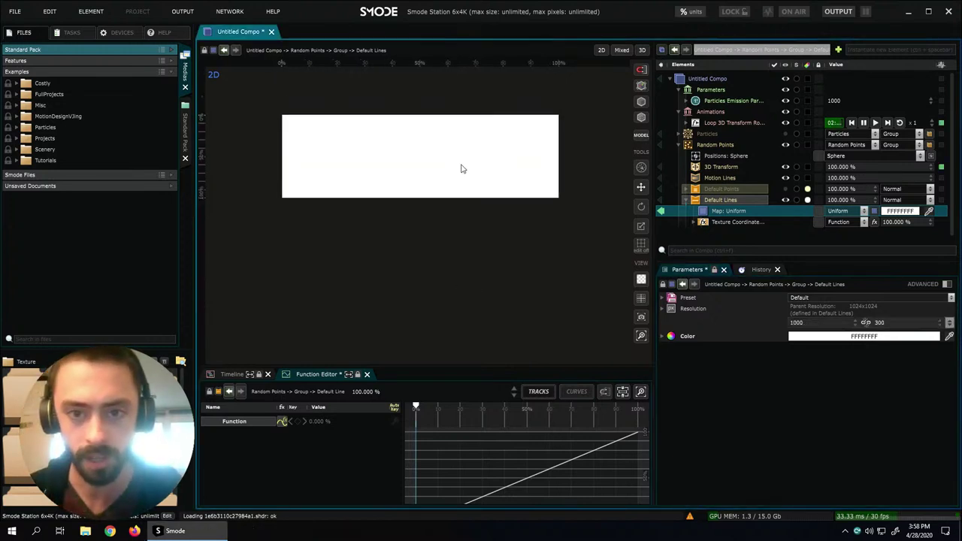
- Add a Bezier Mask to the Uniform map, draw its points, close the path, and return to the full render
{"action": "right_click", "coordinate": [711, 211]}
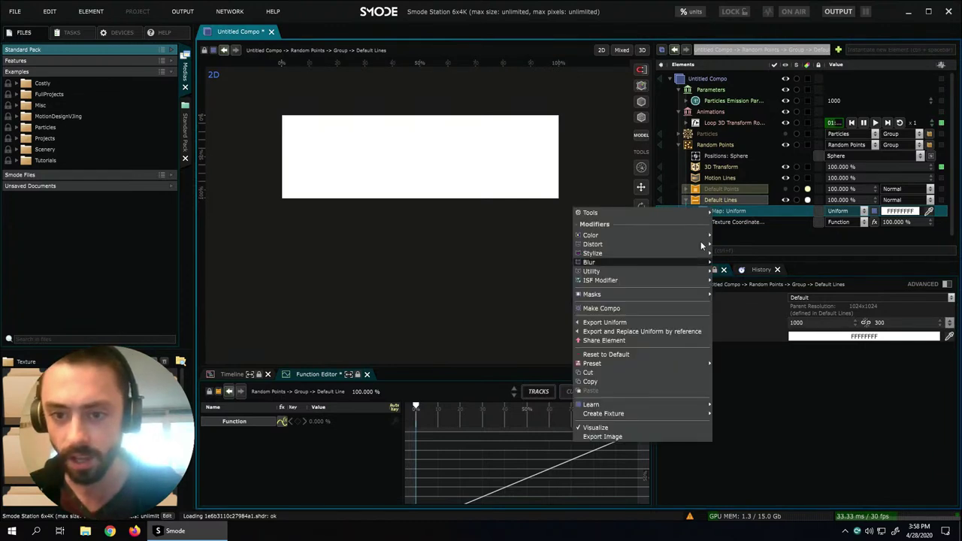
{"action": "mouse_move", "coordinate": [670, 293]}
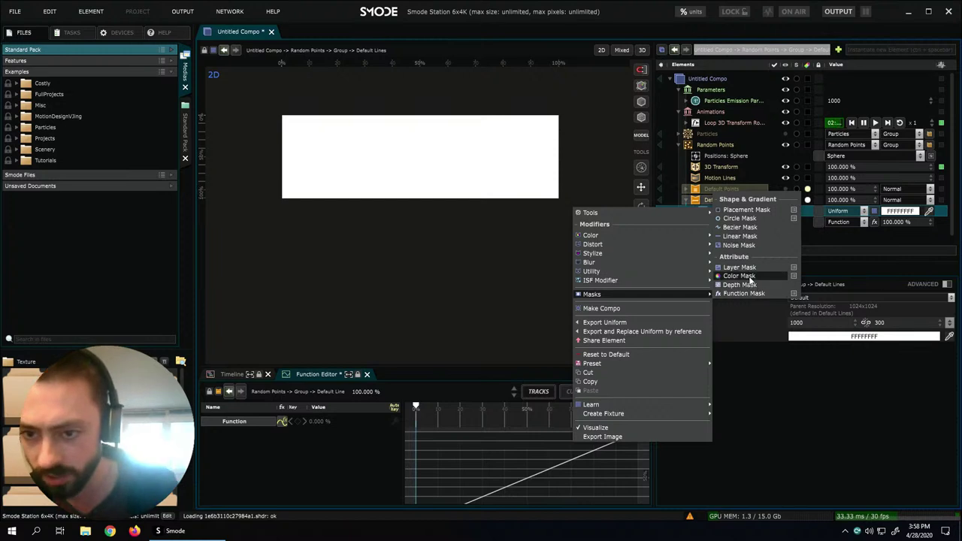
{"action": "left_click", "coordinate": [742, 228]}
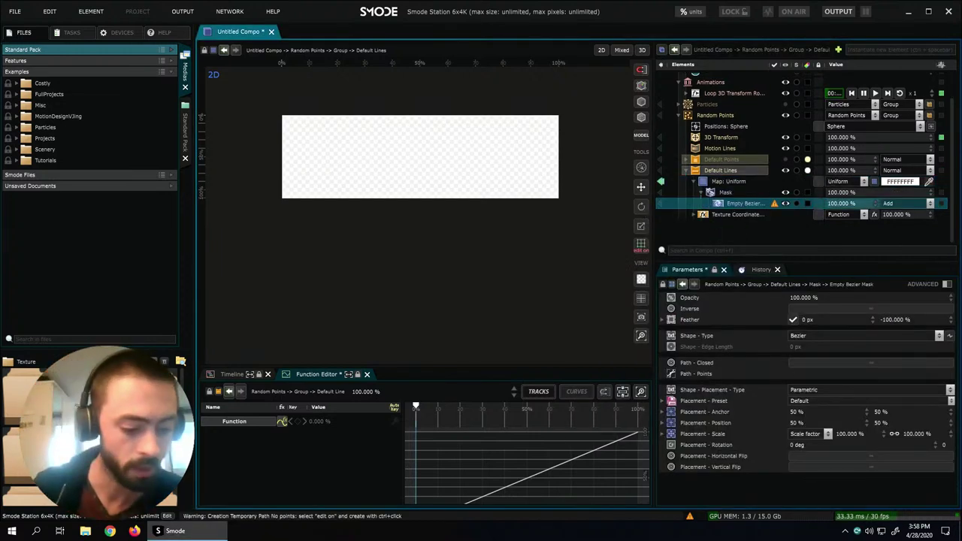
{"action": "left_click", "coordinate": [288, 153], "text": "ctrl"}
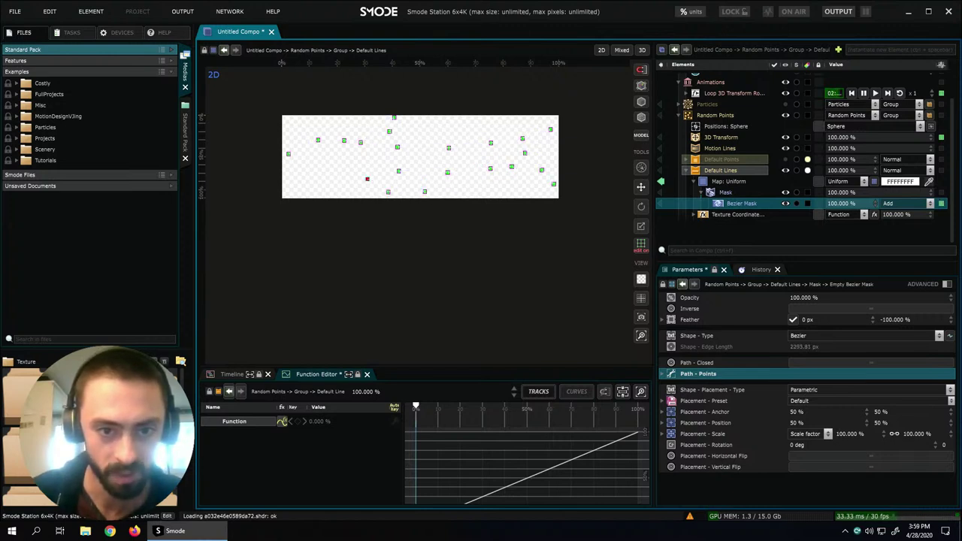
{"action": "left_click", "coordinate": [871, 362]}
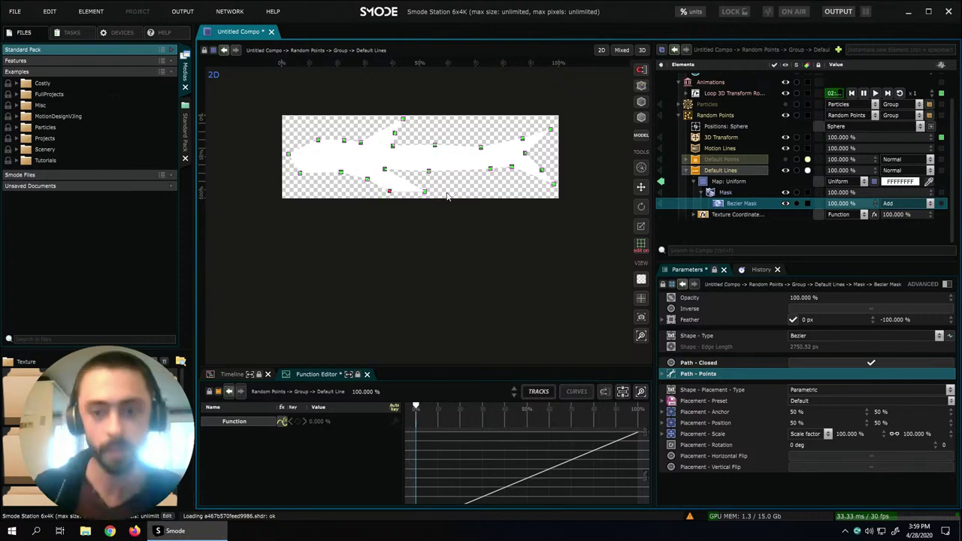
{"action": "left_click", "coordinate": [661, 184]}
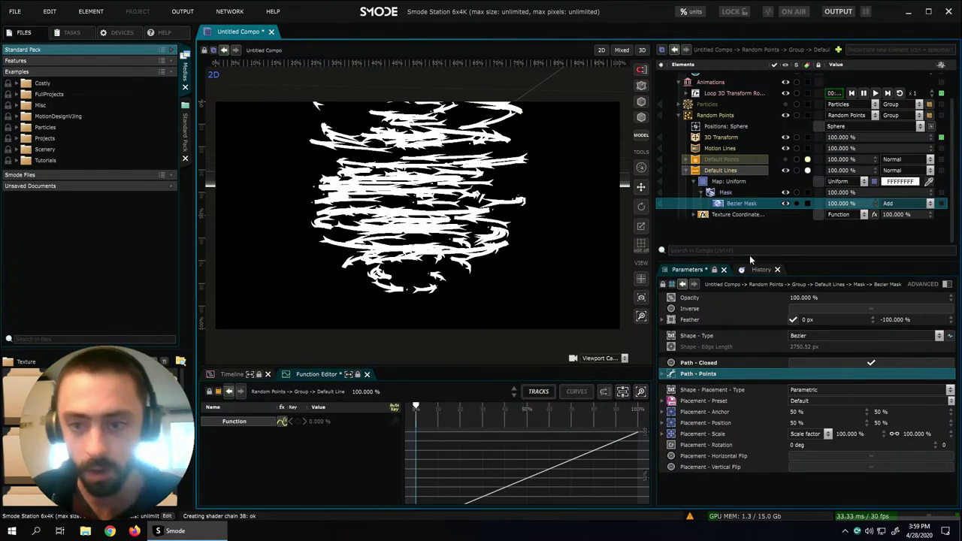
- Lower Default Lines' Auto Illuminate to 0%, then select Random Points
{"action": "left_click", "coordinate": [720, 170]}
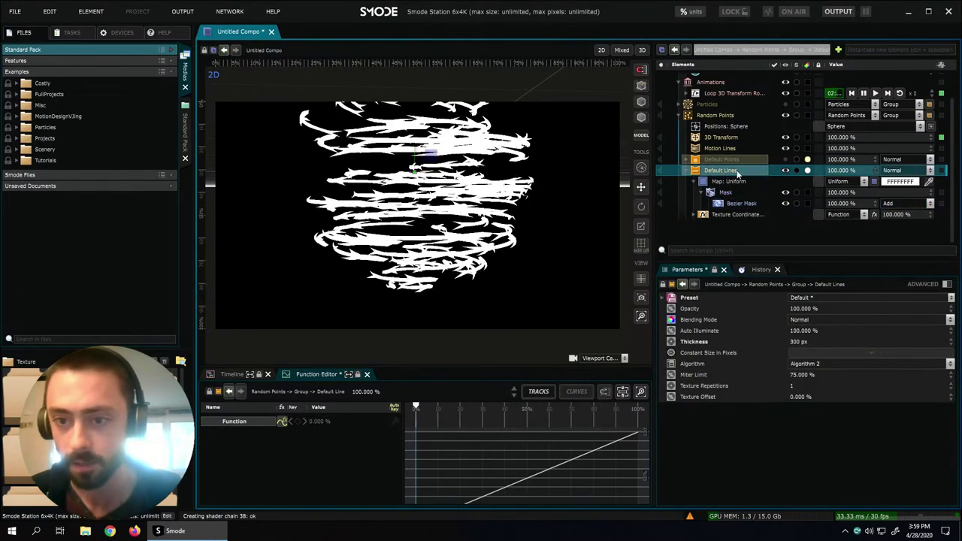
{"action": "left_click_drag", "start_coordinate": [810, 333], "coordinate": [782, 333]}
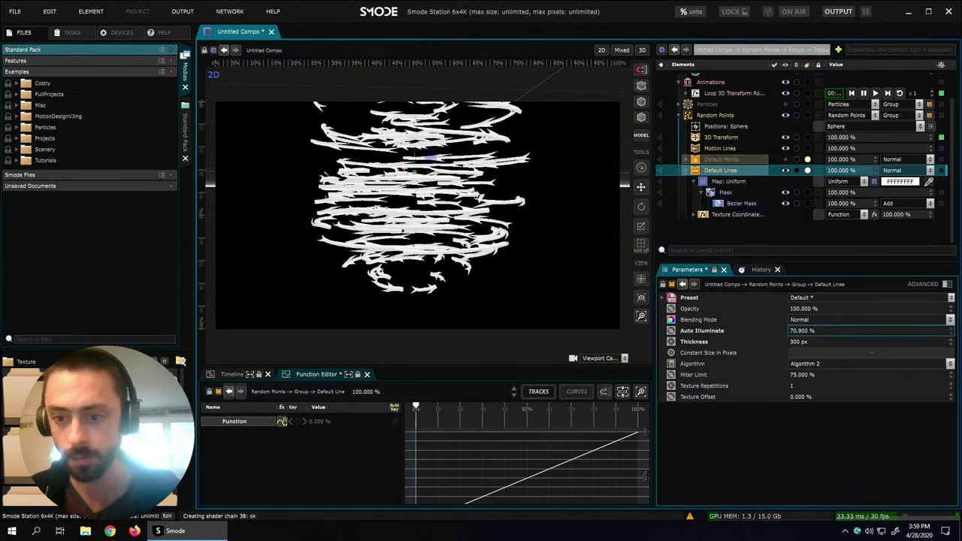
{"action": "key", "text": "Return"}
{"action": "left_click", "coordinate": [720, 224]}
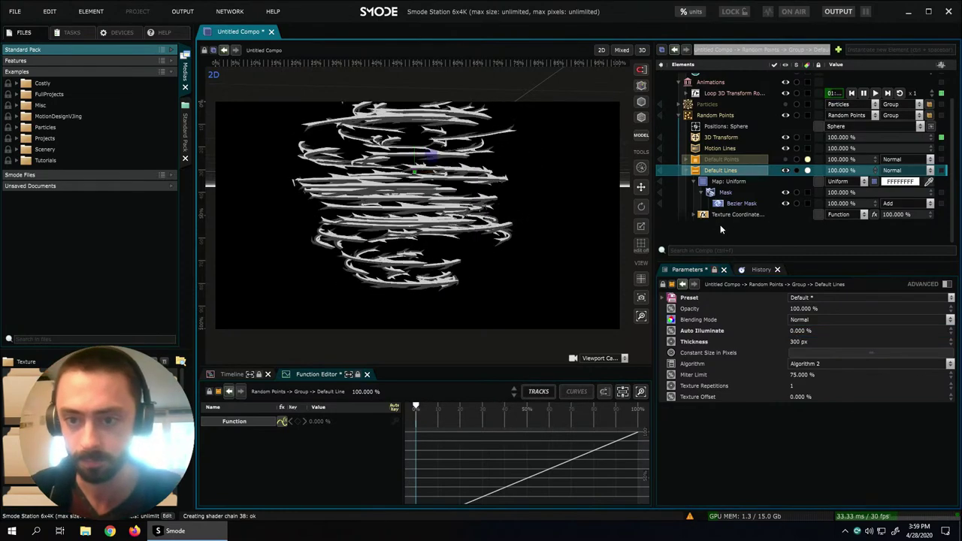
{"action": "left_click", "coordinate": [714, 115]}
- Add Position Noise at 10% intensity to Random Points and animate it with a Player
{"action": "right_click", "coordinate": [711, 117]}
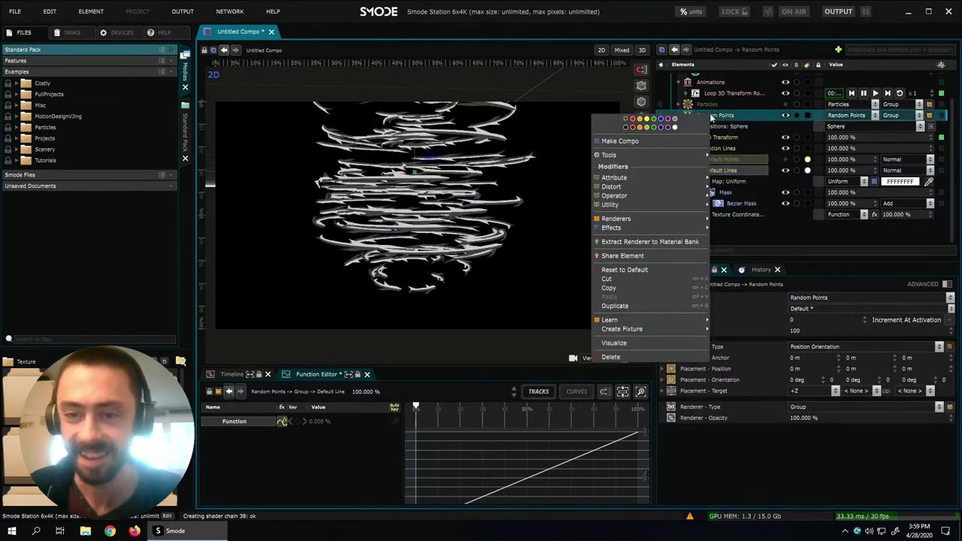
{"action": "mouse_move", "coordinate": [683, 186]}
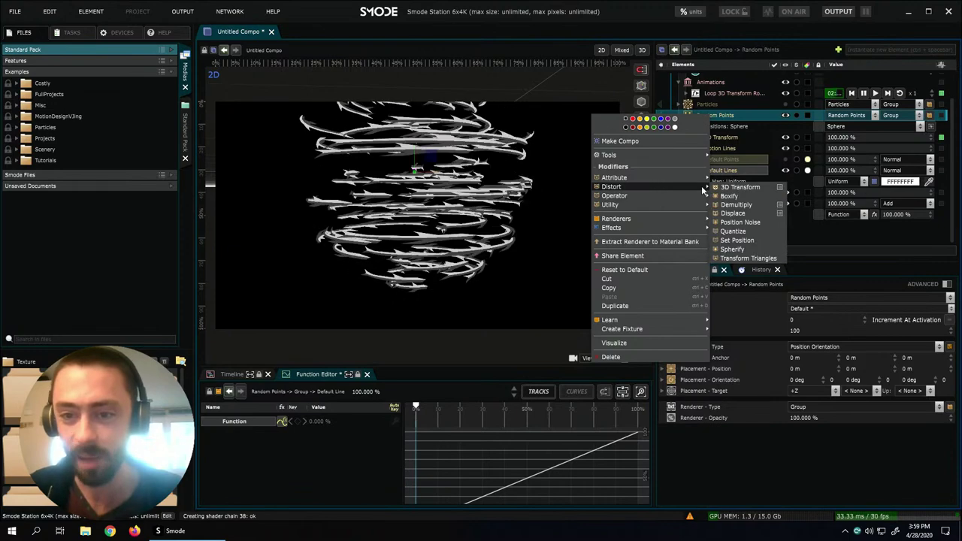
{"action": "left_click", "coordinate": [738, 224]}
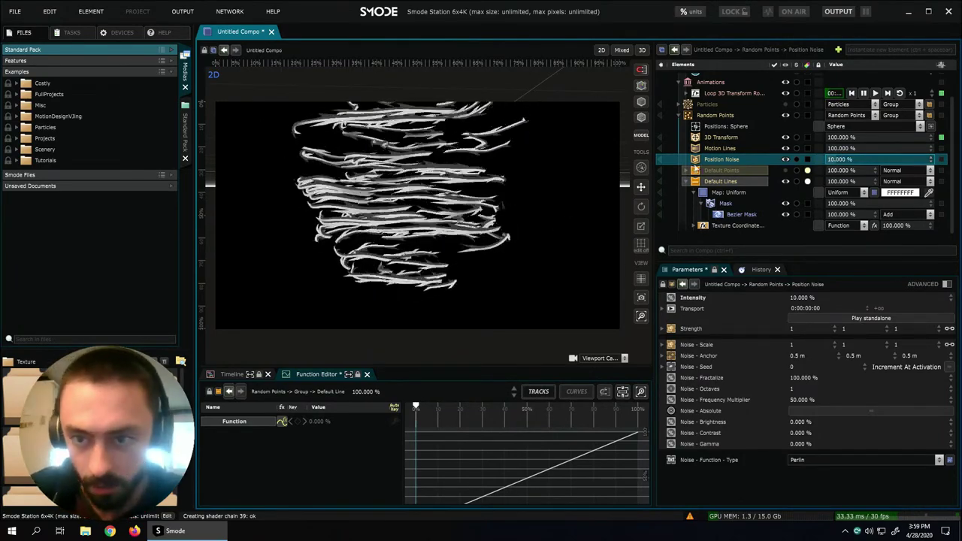
{"action": "left_click", "coordinate": [864, 318]}
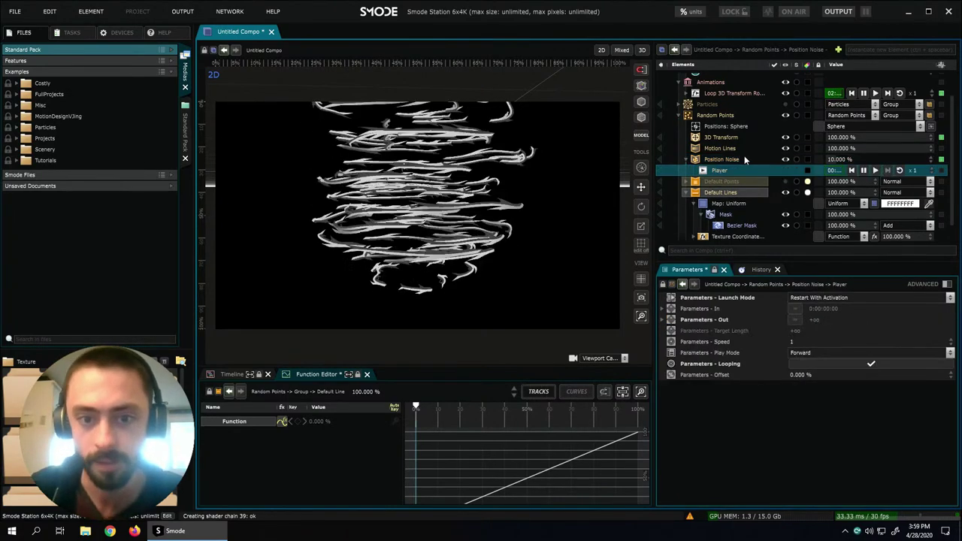
{"action": "scroll", "coordinate": [719, 119], "scroll_direction": "up", "scroll_amount": 2}
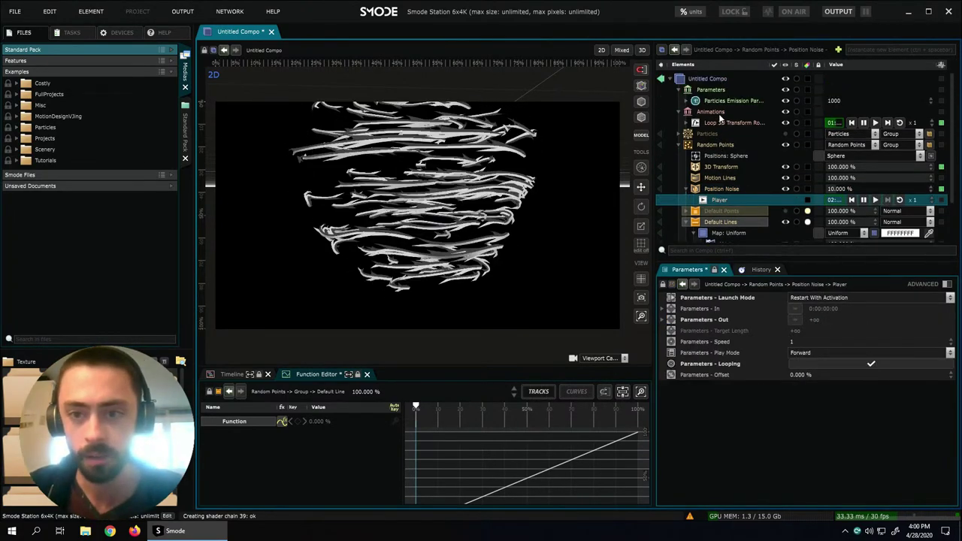
{"action": "scroll", "coordinate": [719, 186], "scroll_direction": "down", "scroll_amount": 2}
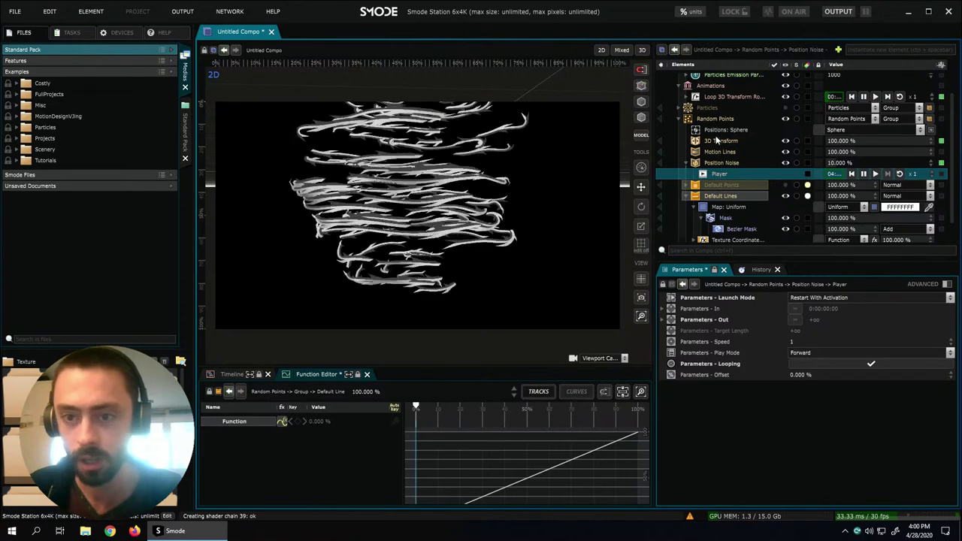
{"action": "scroll", "coordinate": [718, 143], "scroll_direction": "up", "scroll_amount": 2}
- Add a Point Light to the compo with a 1 m radius
{"action": "right_click", "coordinate": [711, 79]}
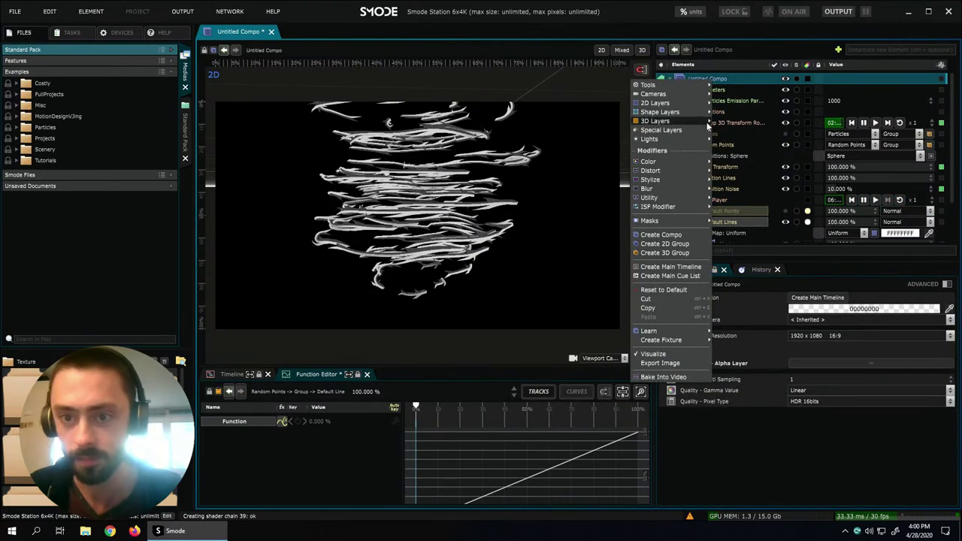
{"action": "mouse_move", "coordinate": [676, 138]}
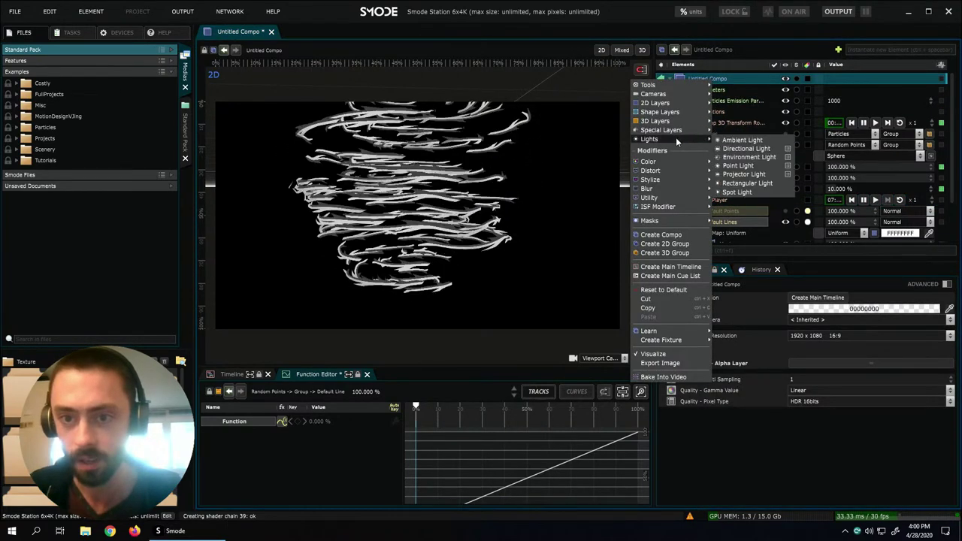
{"action": "left_click", "coordinate": [733, 167]}
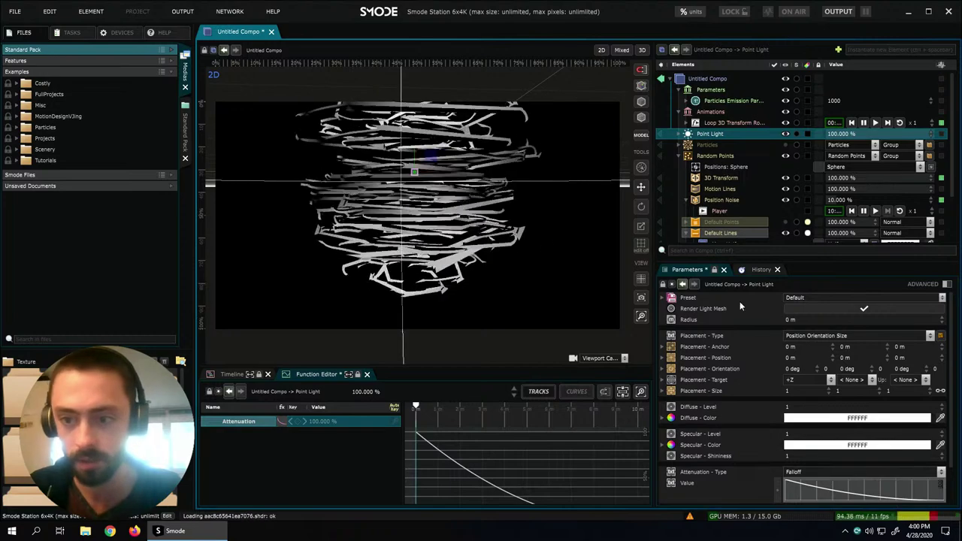
{"action": "double_click", "coordinate": [786, 320]}
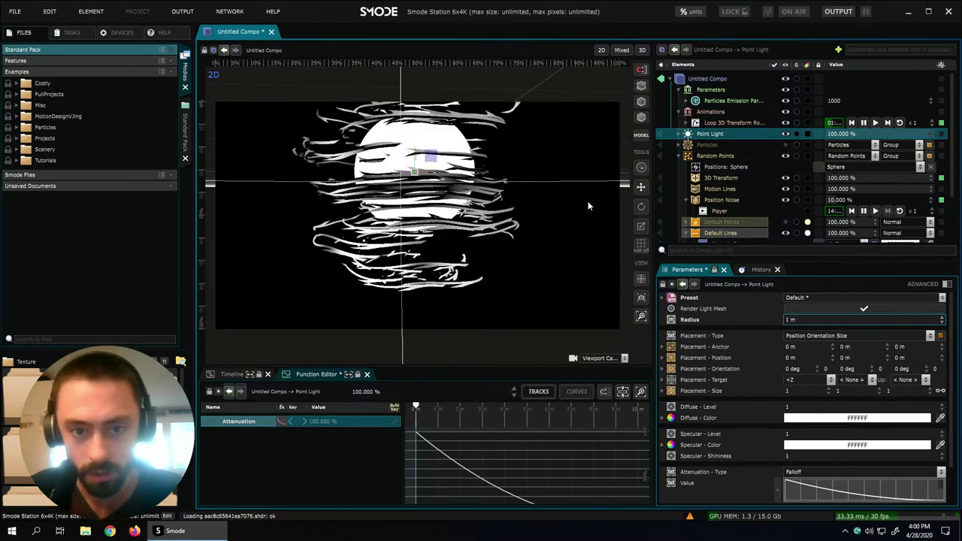
{"action": "scroll", "coordinate": [729, 221], "scroll_direction": "down", "scroll_amount": 3}
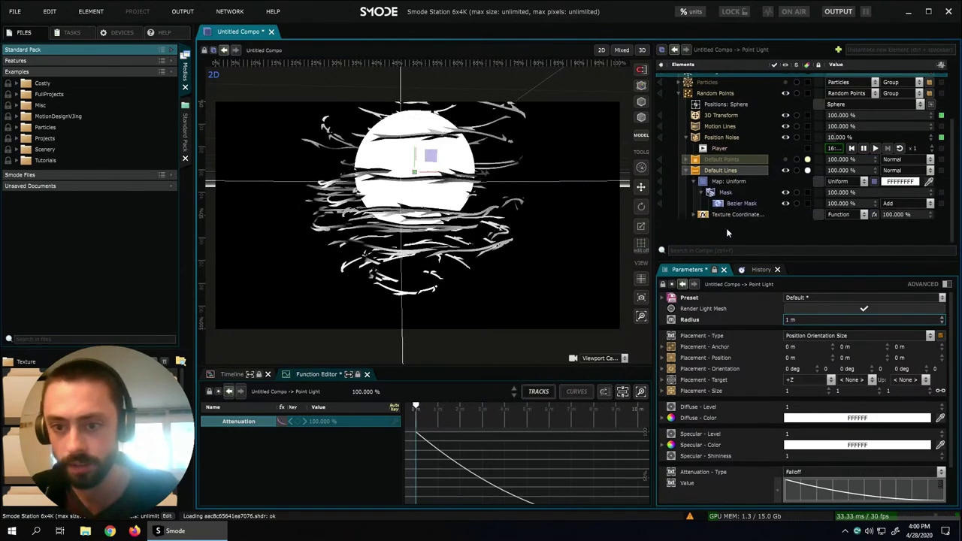
- Add a Volumetric Light layer to the compo
{"action": "right_click", "coordinate": [701, 237]}
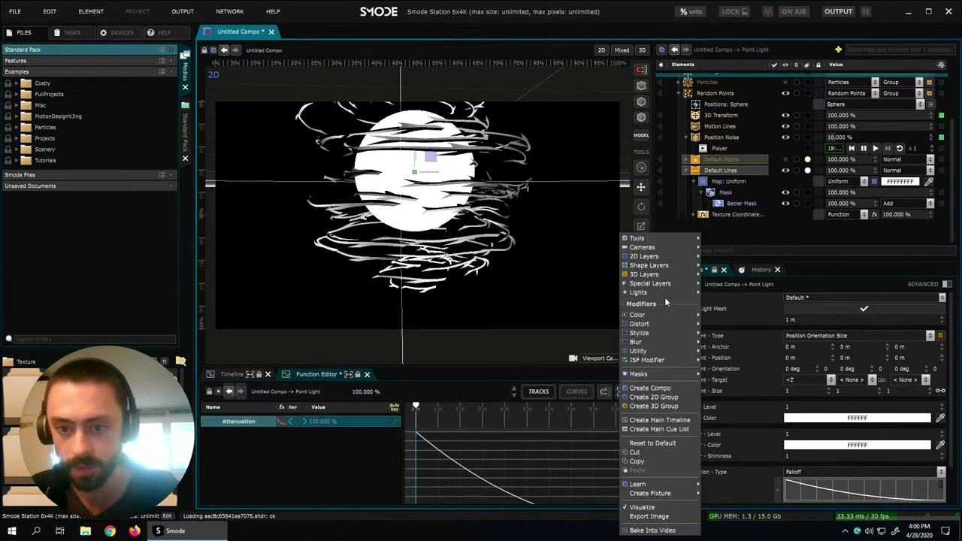
{"action": "mouse_move", "coordinate": [651, 286]}
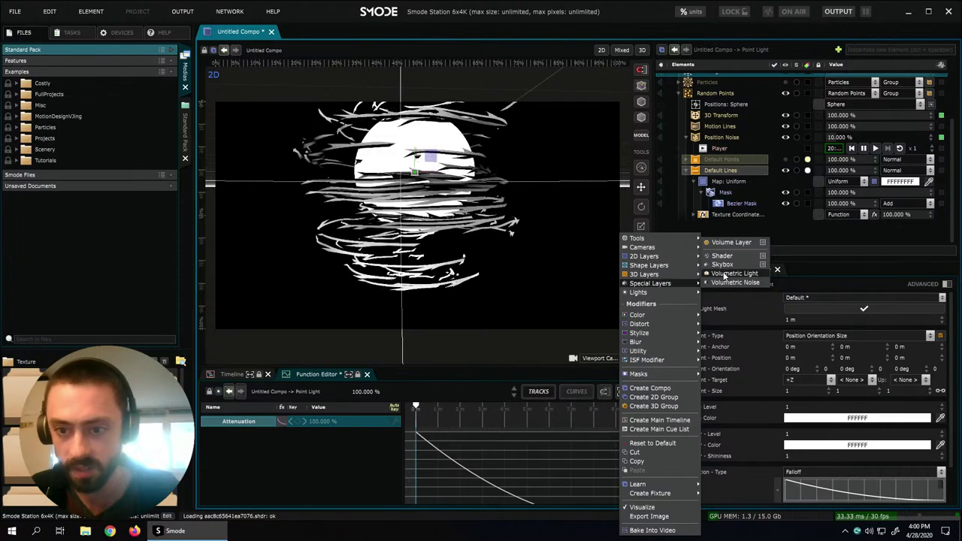
{"action": "left_click", "coordinate": [723, 274]}
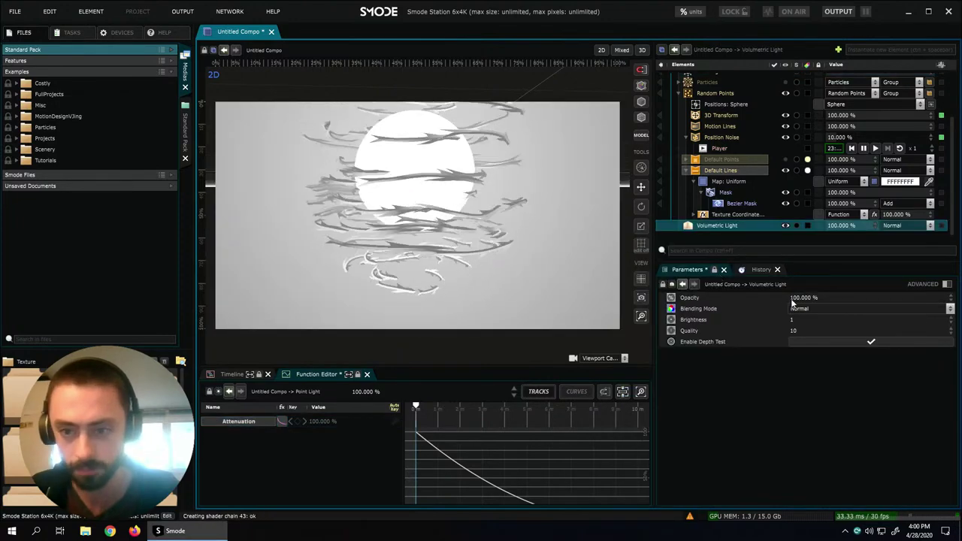
{"action": "scroll", "coordinate": [727, 122], "scroll_direction": "up", "scroll_amount": 2}
- Set the Point Light's attenuation interval max to 1 m and its radius to 0.5 m
{"action": "left_click", "coordinate": [713, 124]}
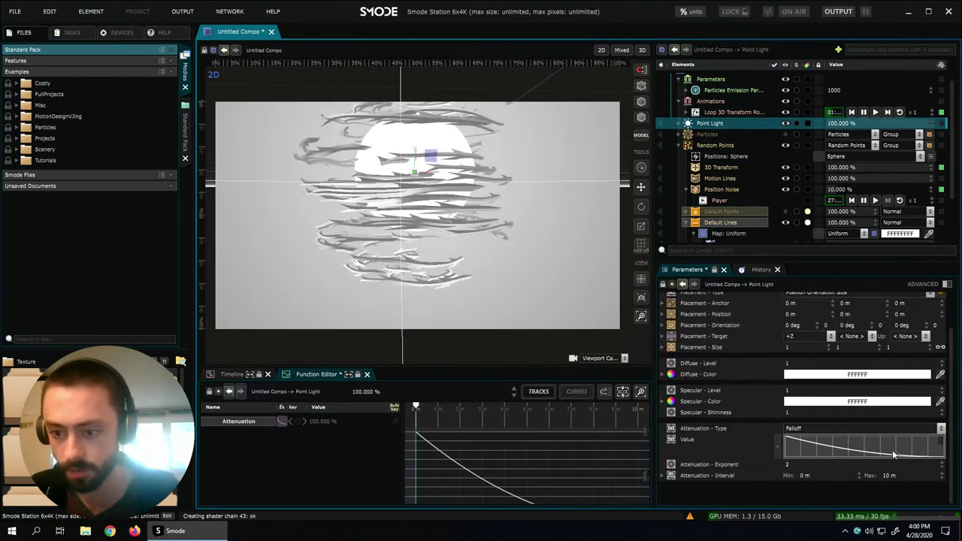
{"action": "left_click", "coordinate": [887, 475]}
{"action": "type", "text": "2"}
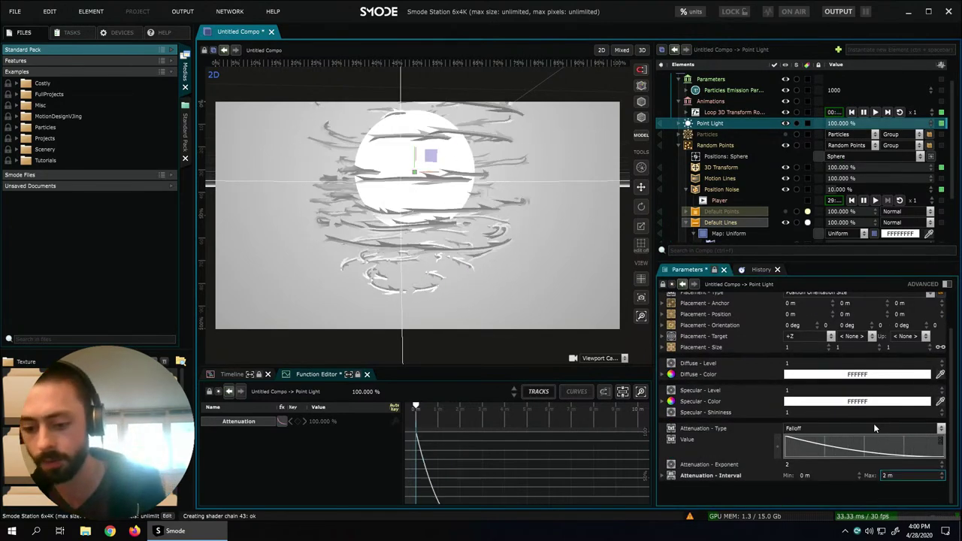
{"action": "key", "text": "Return"}
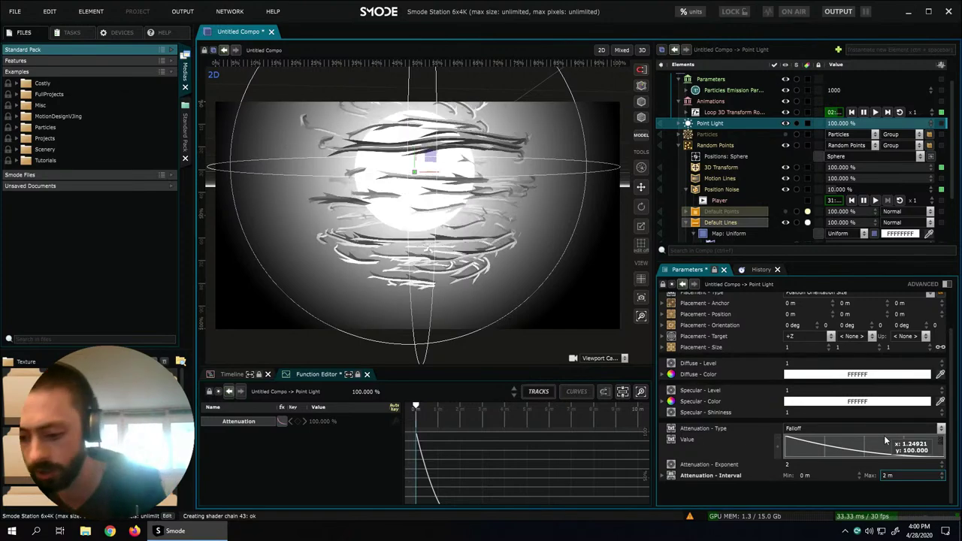
{"action": "type", "text": "1"}
{"action": "key", "text": "Return"}
{"action": "scroll", "coordinate": [872, 421], "scroll_direction": "up", "scroll_amount": 3}
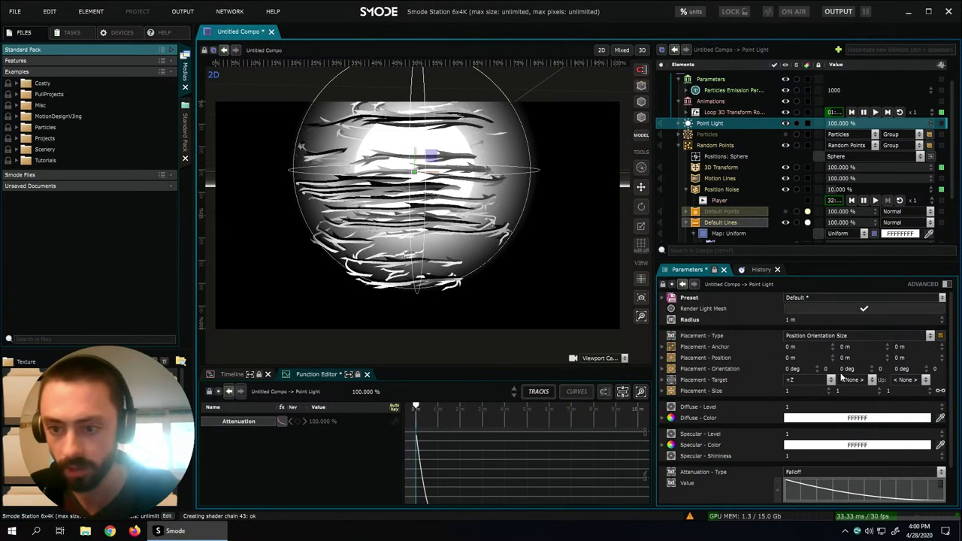
{"action": "left_click", "coordinate": [806, 319]}
{"action": "type", "text": "0.2"}
{"action": "key", "text": "Return"}
{"action": "type", "text": "0.5"}
{"action": "key", "text": "Return"}
- Deselect the light, orbit the view, and move the Player out from under Position Noise
{"action": "left_click", "coordinate": [572, 254]}
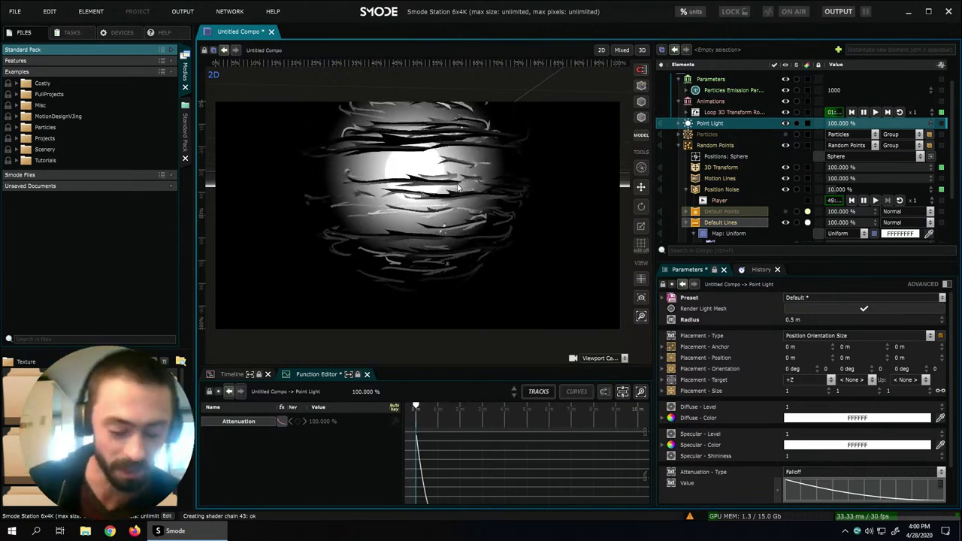
{"action": "left_click_drag", "start_coordinate": [468, 200], "coordinate": [444, 214]}
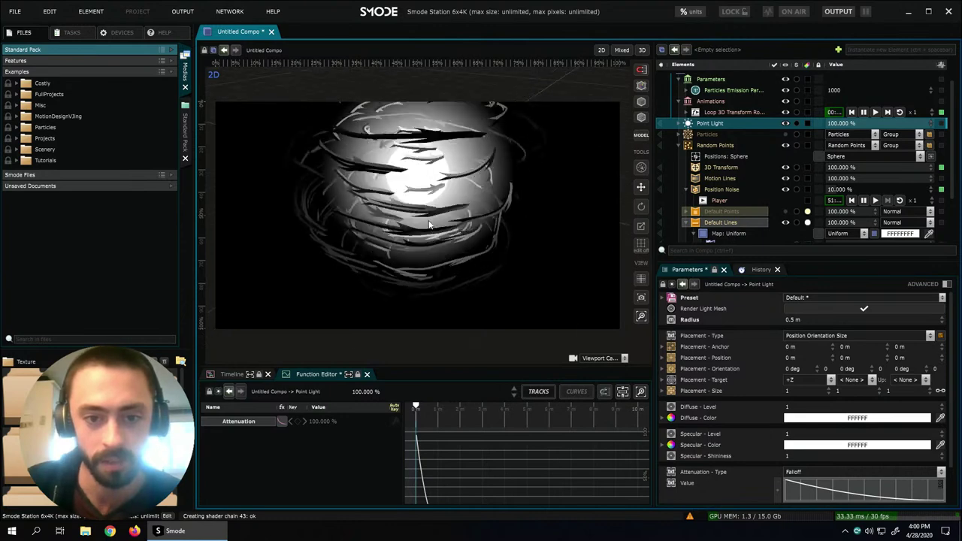
{"action": "left_click_drag", "start_coordinate": [539, 179], "coordinate": [453, 188]}
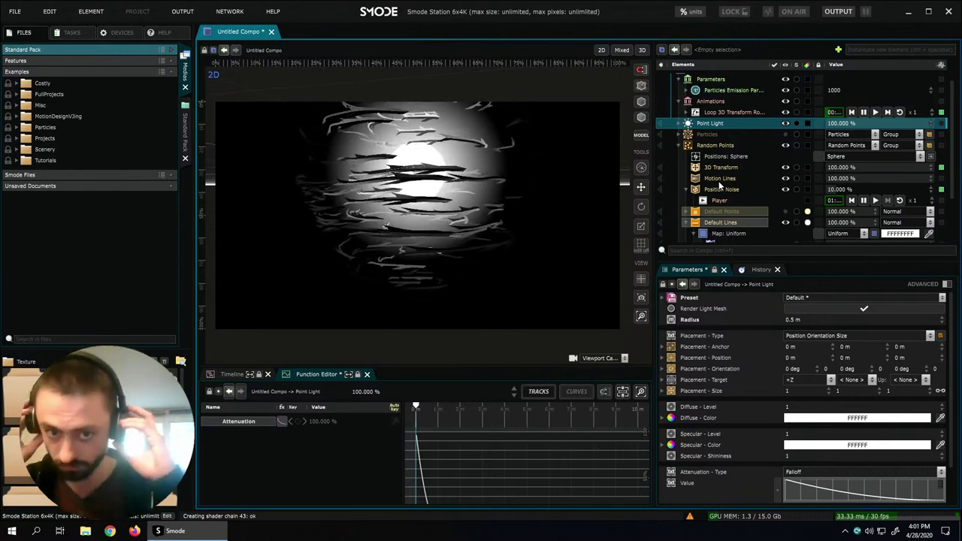
{"action": "left_click_drag", "start_coordinate": [705, 209], "coordinate": [707, 229]}
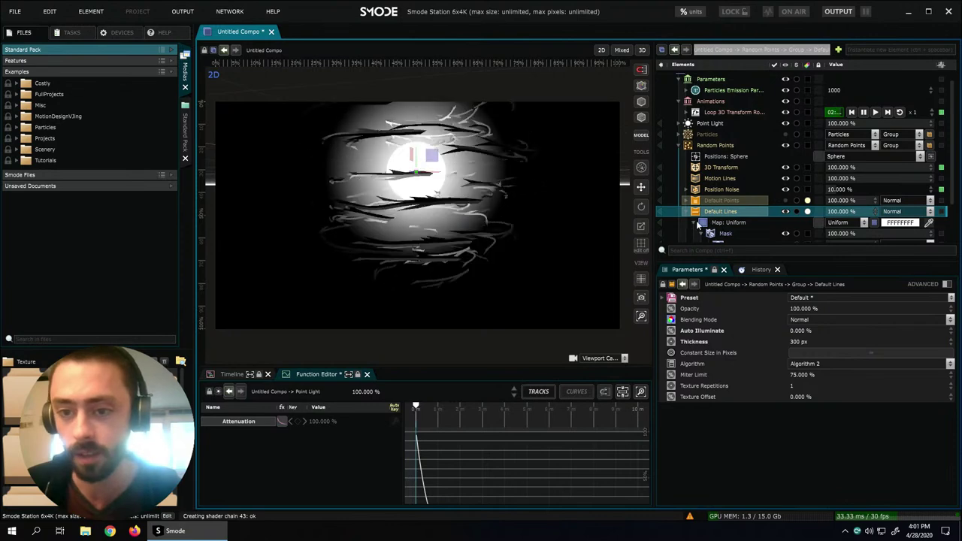
- Expand Map: Uniform, select Random Points, and open the compo's options
{"action": "left_click", "coordinate": [695, 221]}
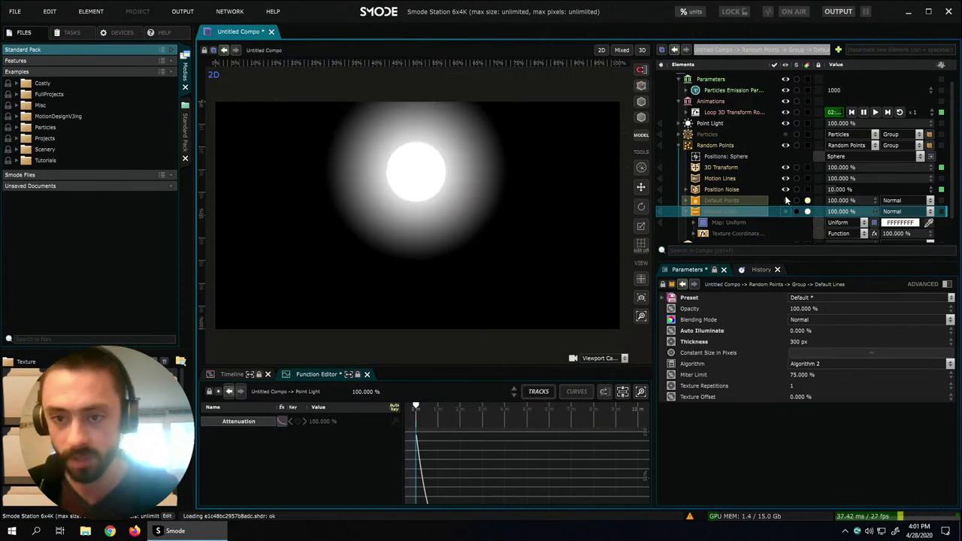
{"action": "left_click", "coordinate": [715, 145]}
{"action": "right_click", "coordinate": [233, 35]}
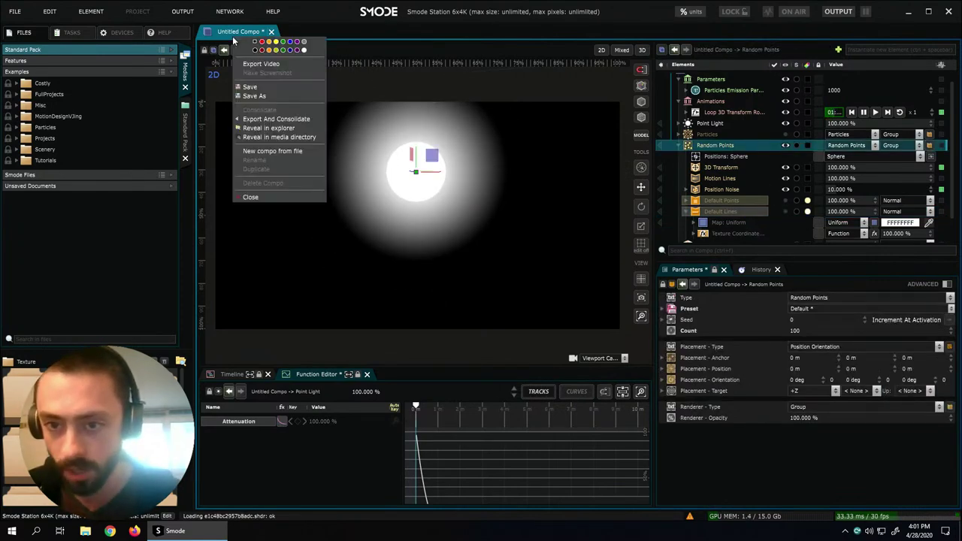
- Add a Barbwire renderer to Random Points with 100 px thickness and 0% auto illumination
{"action": "right_click", "coordinate": [716, 149]}
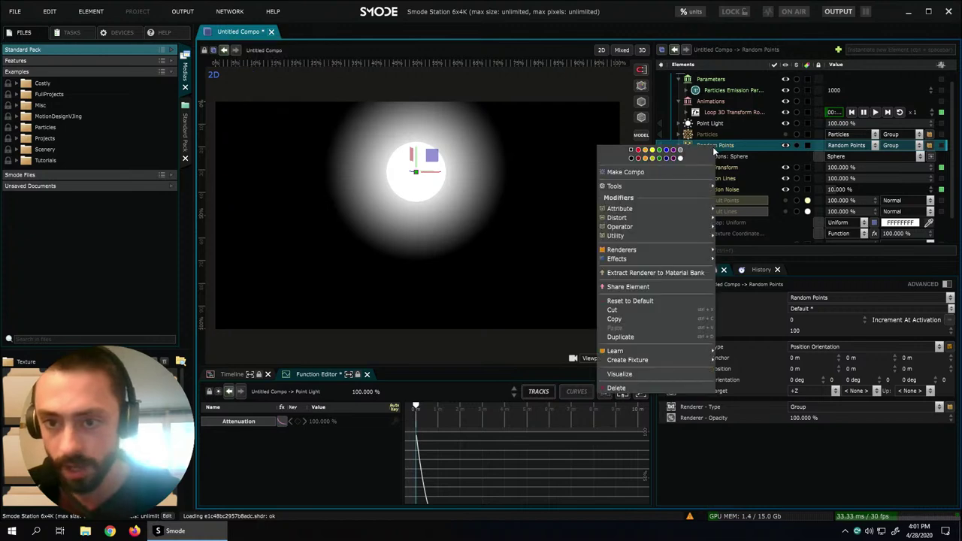
{"action": "mouse_move", "coordinate": [644, 249]}
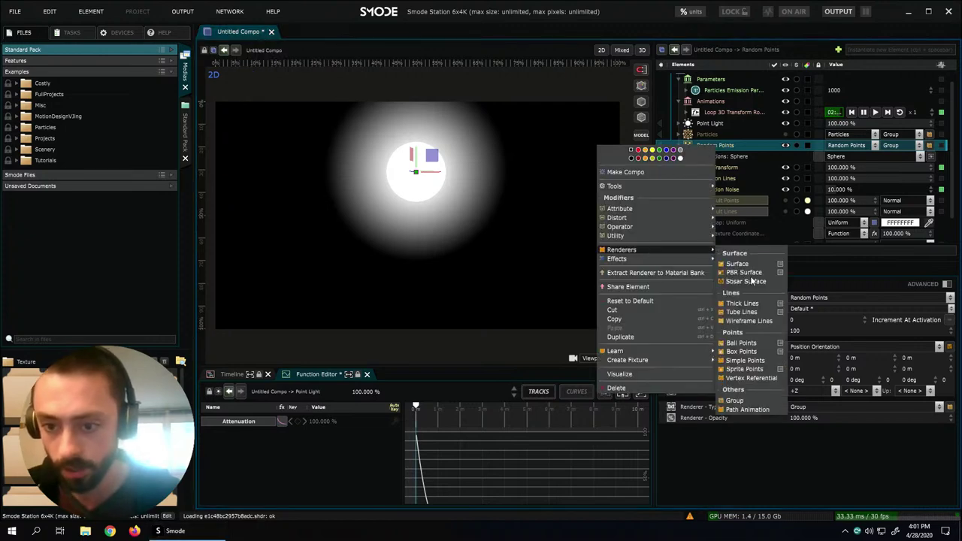
{"action": "mouse_move", "coordinate": [781, 305]}
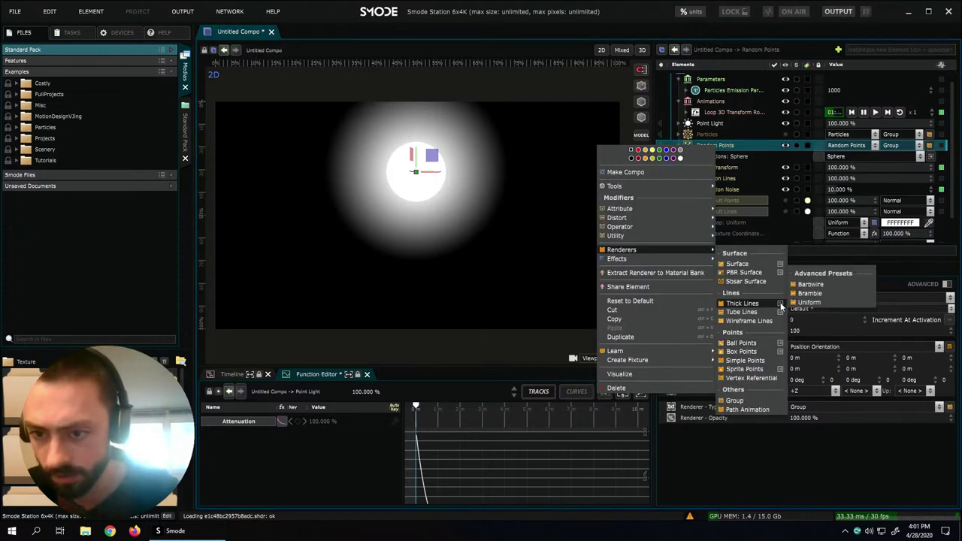
{"action": "left_click", "coordinate": [810, 285]}
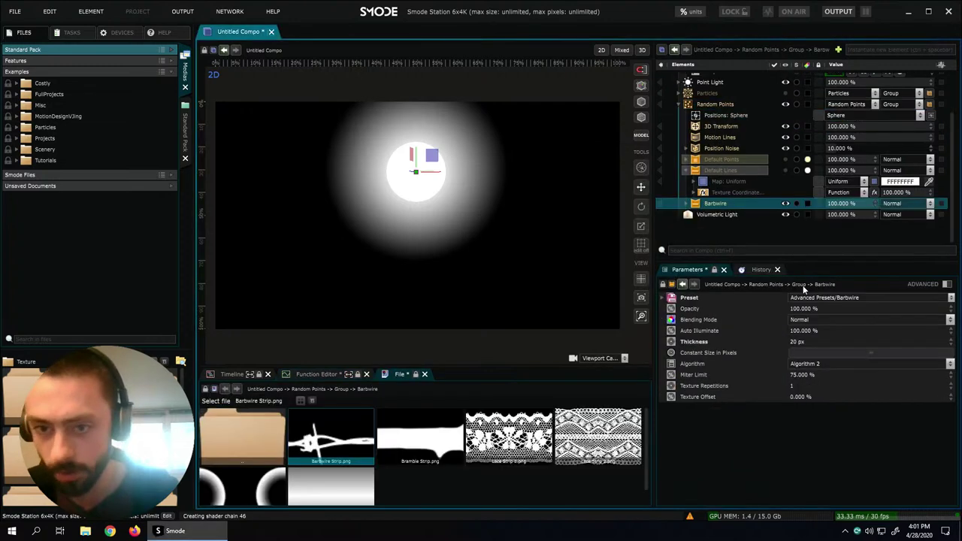
{"action": "left_click", "coordinate": [686, 204]}
{"action": "left_click", "coordinate": [733, 214]}
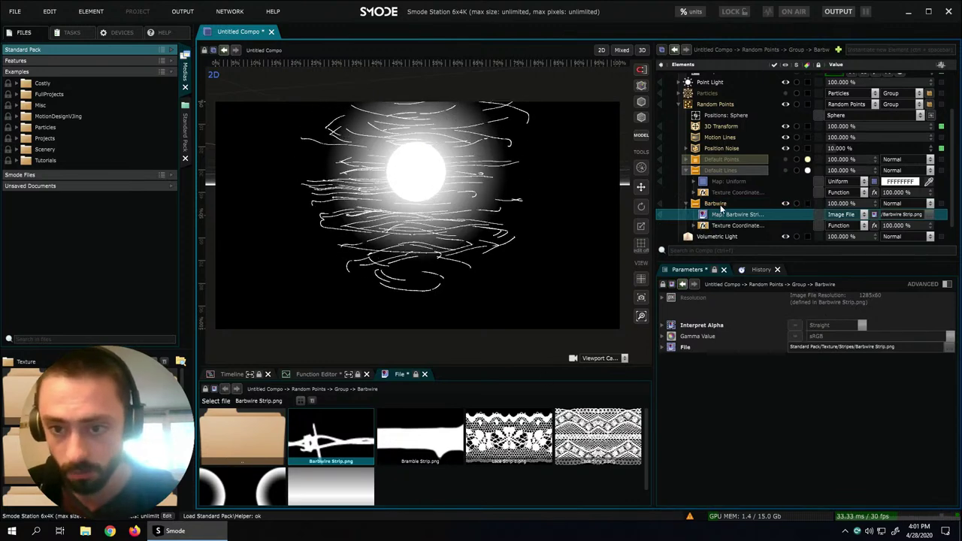
{"action": "left_click", "coordinate": [716, 204]}
{"action": "left_click", "coordinate": [820, 341]}
{"action": "type", "text": "100"}
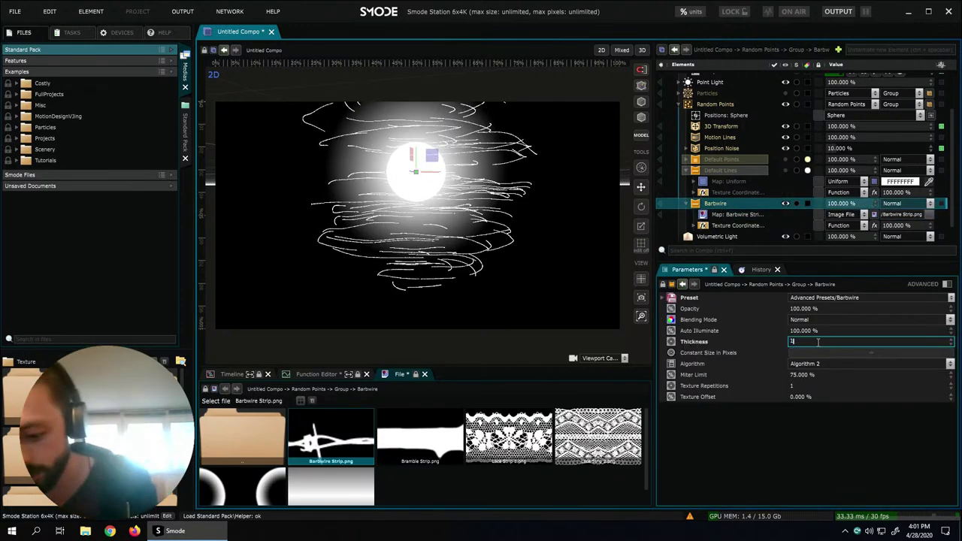
{"action": "key", "text": "Return"}
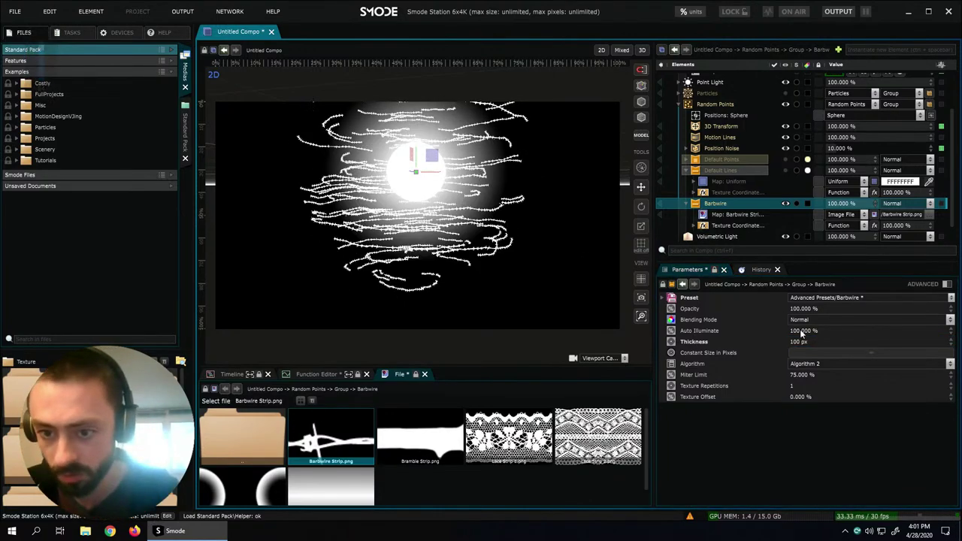
{"action": "left_click", "coordinate": [801, 330]}
{"action": "type", "text": "0"}
{"action": "key", "text": "Return"}
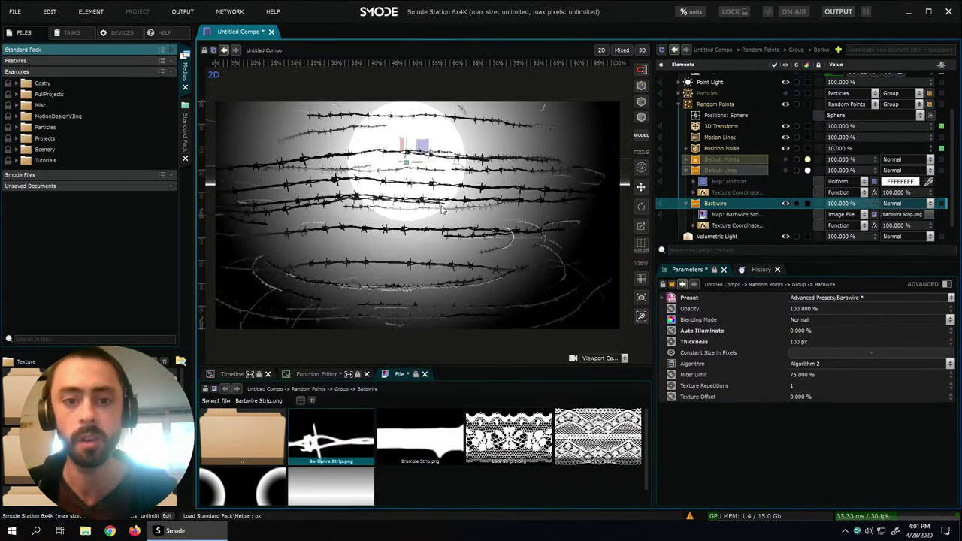
- Set the Motion Lines steps to 50
{"action": "left_click", "coordinate": [720, 137]}
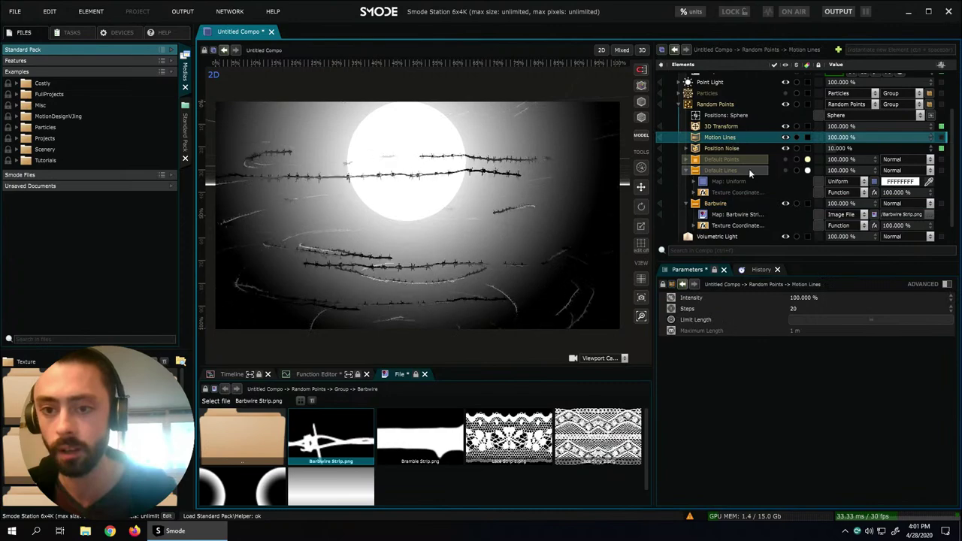
{"action": "double_click", "coordinate": [807, 309]}
{"action": "type", "text": "50"}
{"action": "key", "text": "Return"}
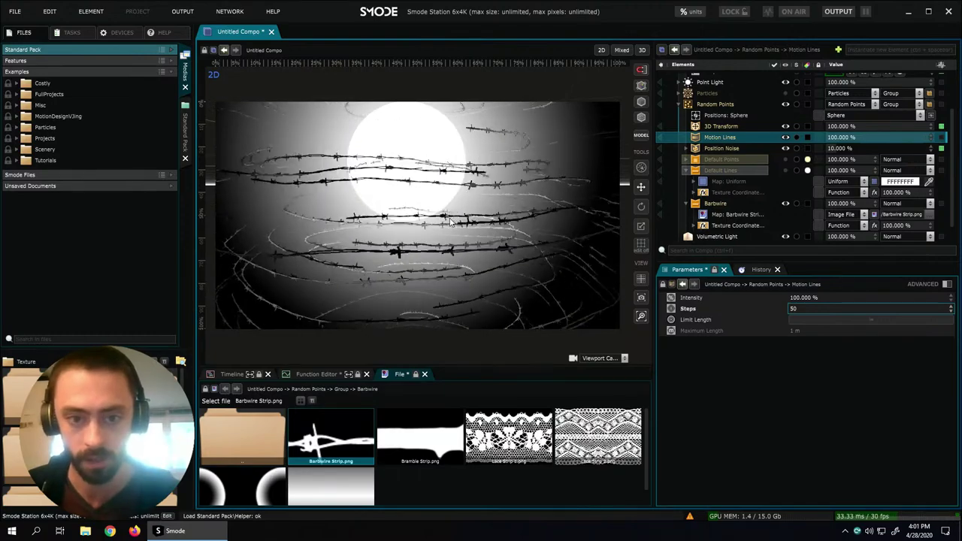
- Move Position Noise above Motion Lines and shrink the Smode window to show the desktop
{"action": "left_click_drag", "start_coordinate": [720, 148], "coordinate": [734, 131]}
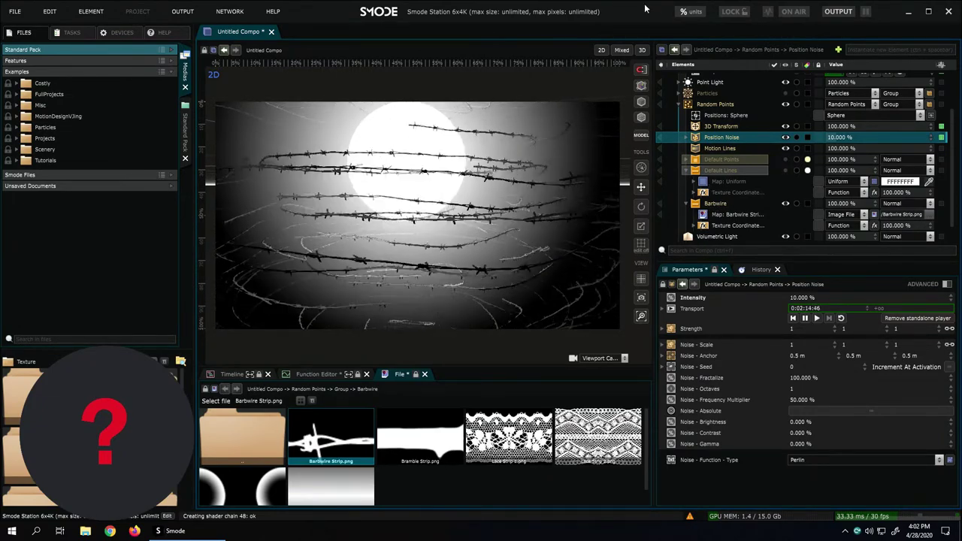
{"action": "key", "text": "super+Down"}
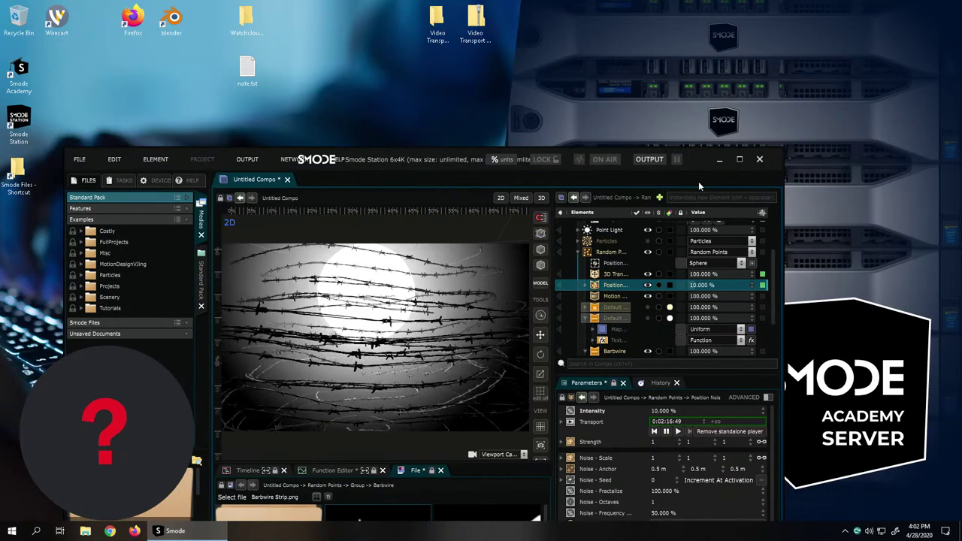
- Restore Smode to full screen, select Default Points, and send the Rendezvous dashboard behind Smode
{"action": "left_click", "coordinate": [739, 159]}
{"action": "left_click", "coordinate": [739, 158]}
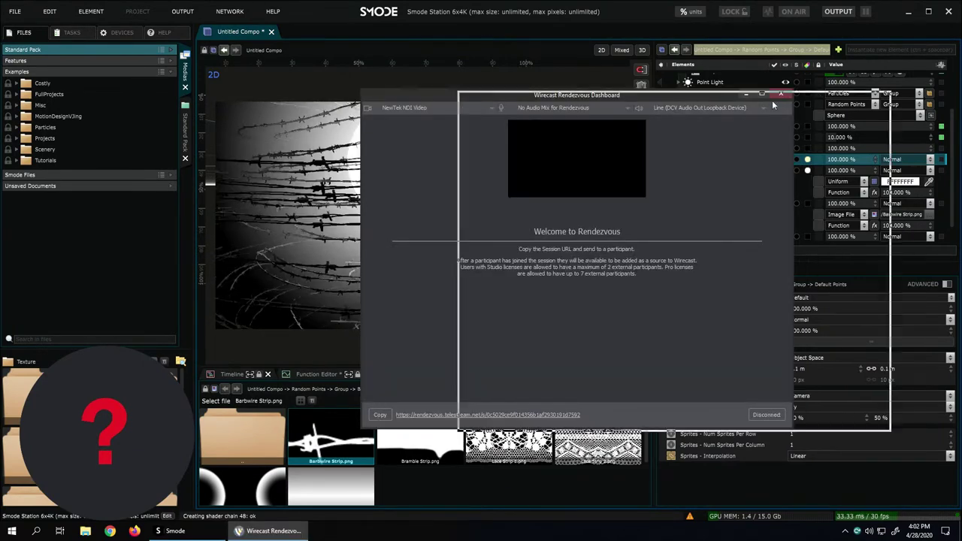
{"action": "left_click", "coordinate": [807, 120]}
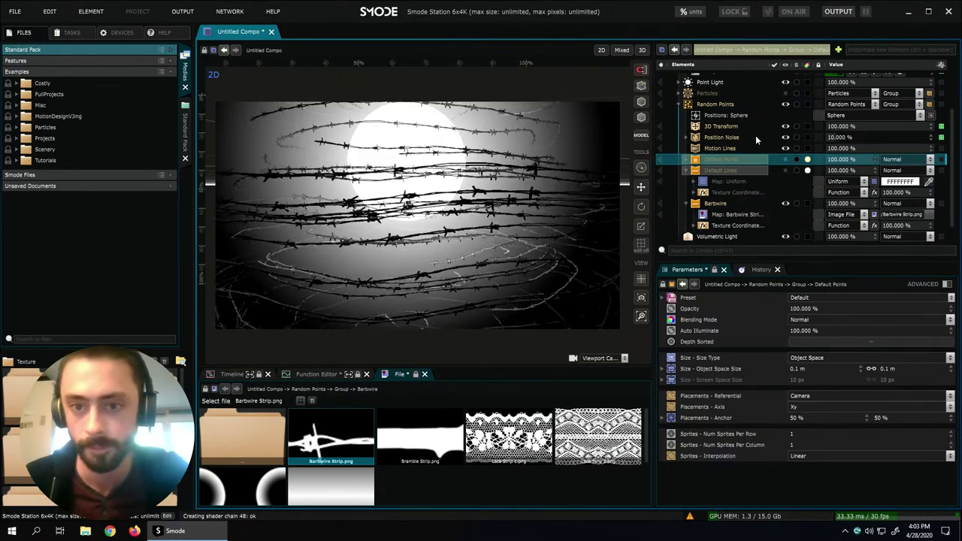
- Hide the Random Points strands and the volumetric light glow, and show Particles again
{"action": "left_click", "coordinate": [680, 103]}
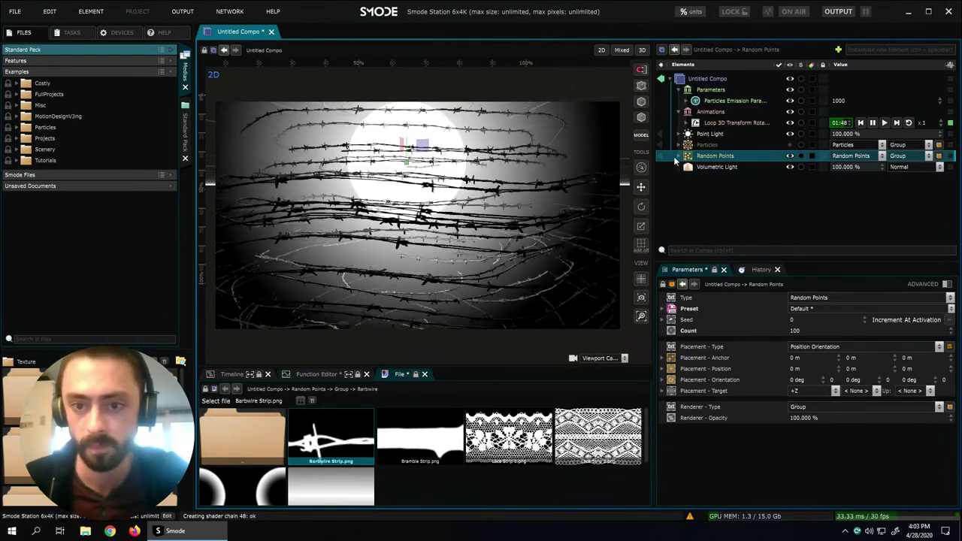
{"action": "left_click", "coordinate": [678, 155]}
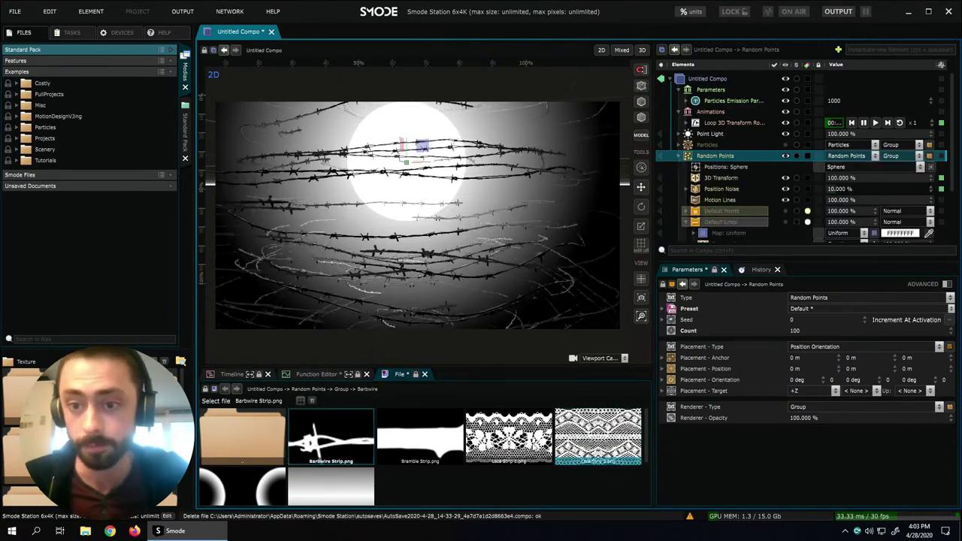
{"action": "scroll", "coordinate": [757, 183], "scroll_direction": "down", "scroll_amount": 1}
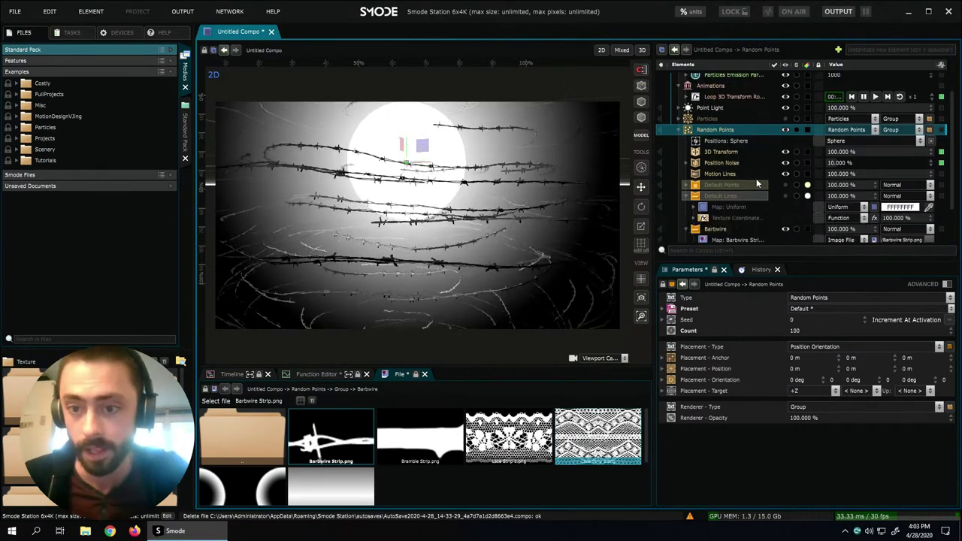
{"action": "left_click", "coordinate": [785, 130]}
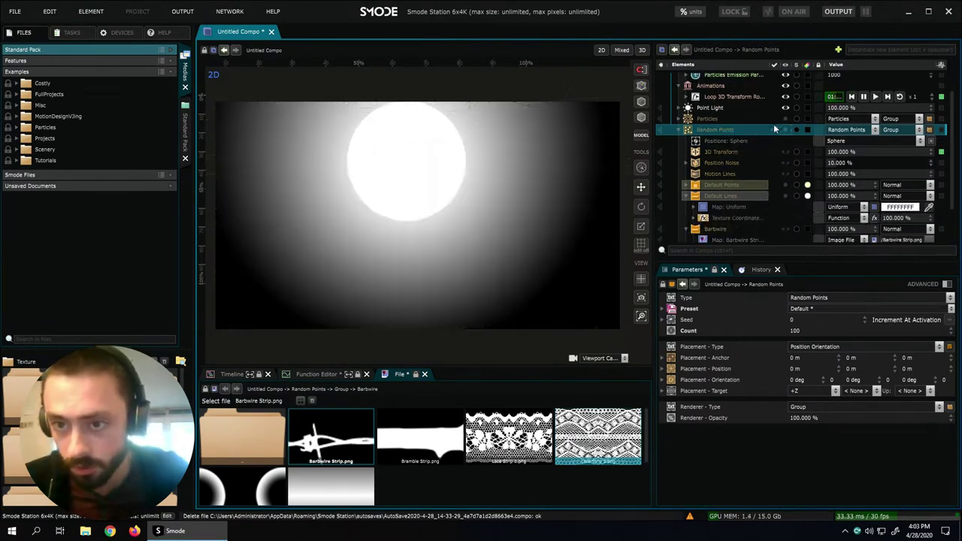
{"action": "left_click", "coordinate": [785, 119]}
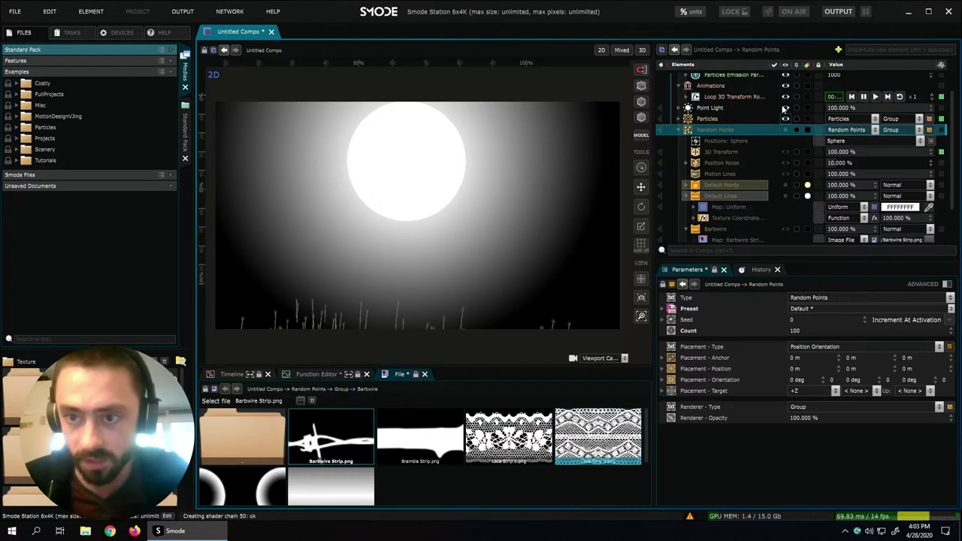
{"action": "scroll", "coordinate": [765, 196], "scroll_direction": "down", "scroll_amount": 2}
{"action": "left_click", "coordinate": [784, 215]}
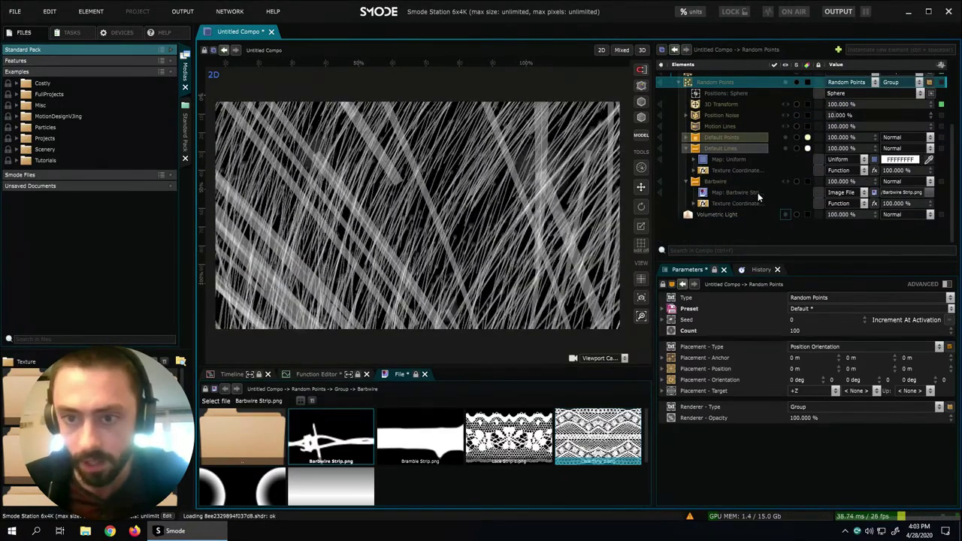
- Lower the Particles emission parameter from 1000 to 100
{"action": "scroll", "coordinate": [749, 124], "scroll_direction": "up", "scroll_amount": 3}
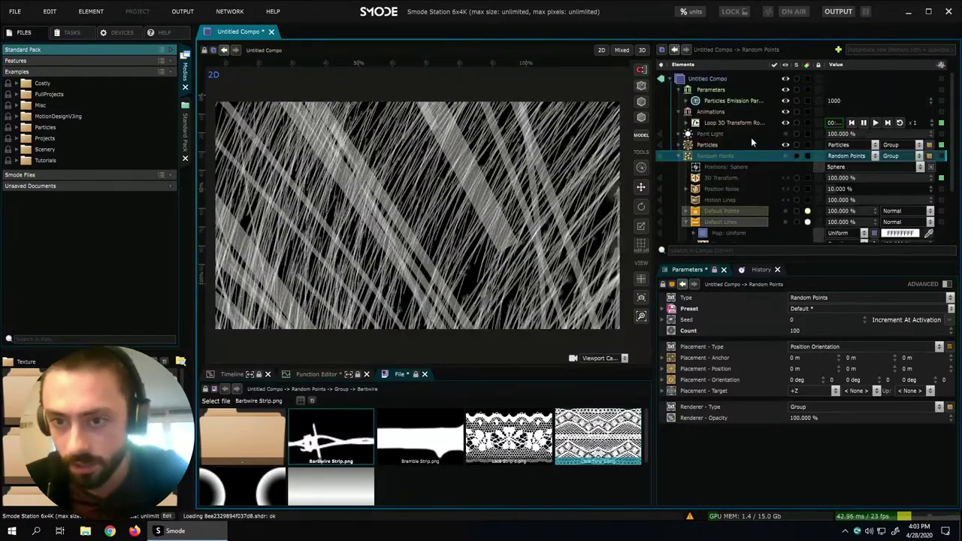
{"action": "left_click", "coordinate": [724, 144]}
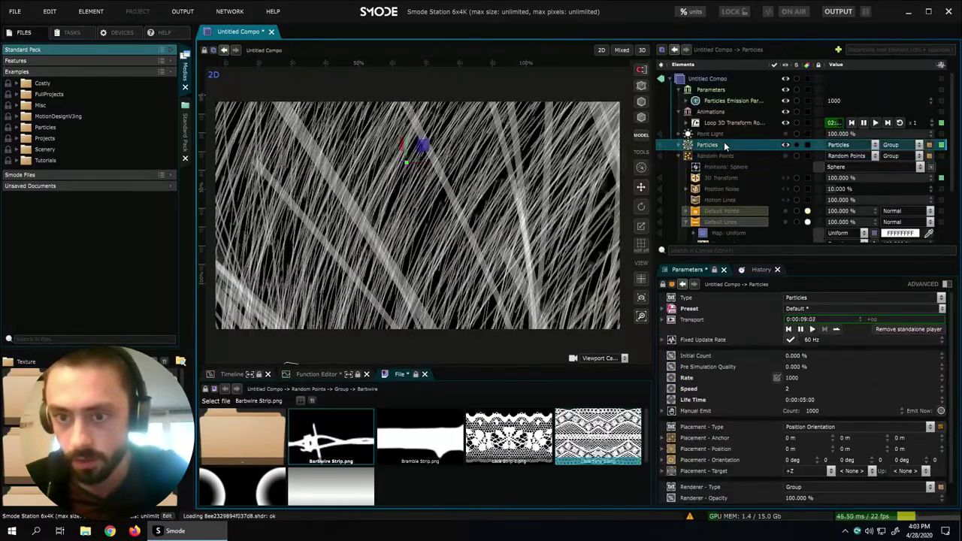
{"action": "double_click", "coordinate": [843, 100]}
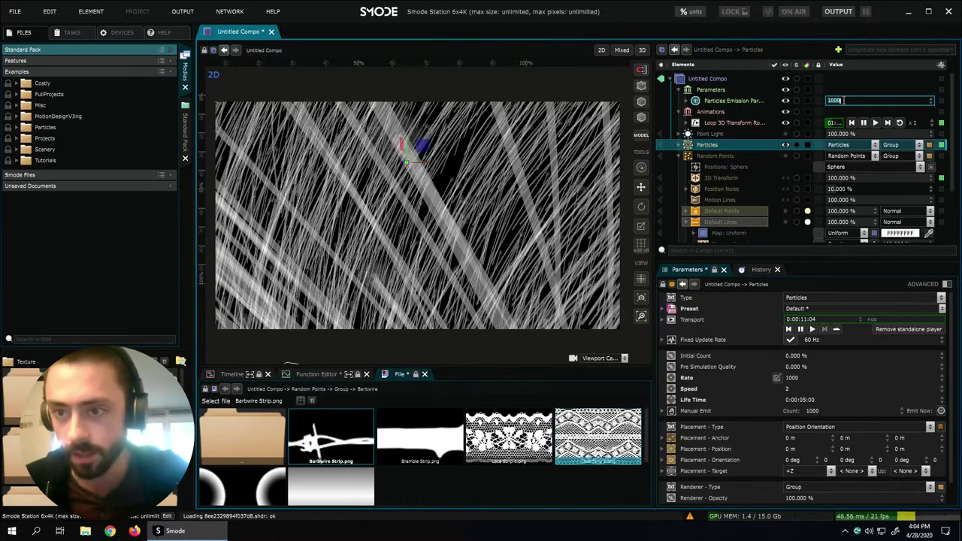
{"action": "type", "text": "100"}
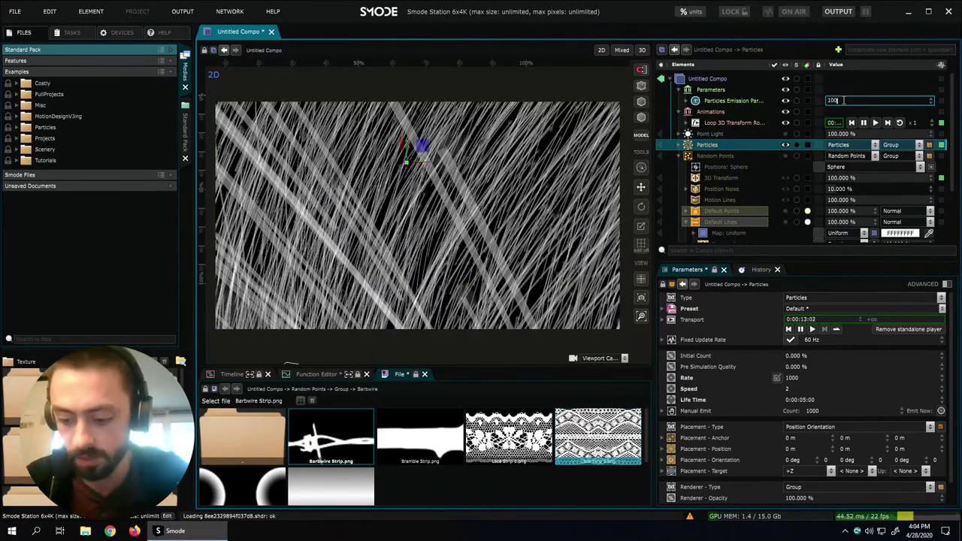
{"action": "key", "text": "Return"}
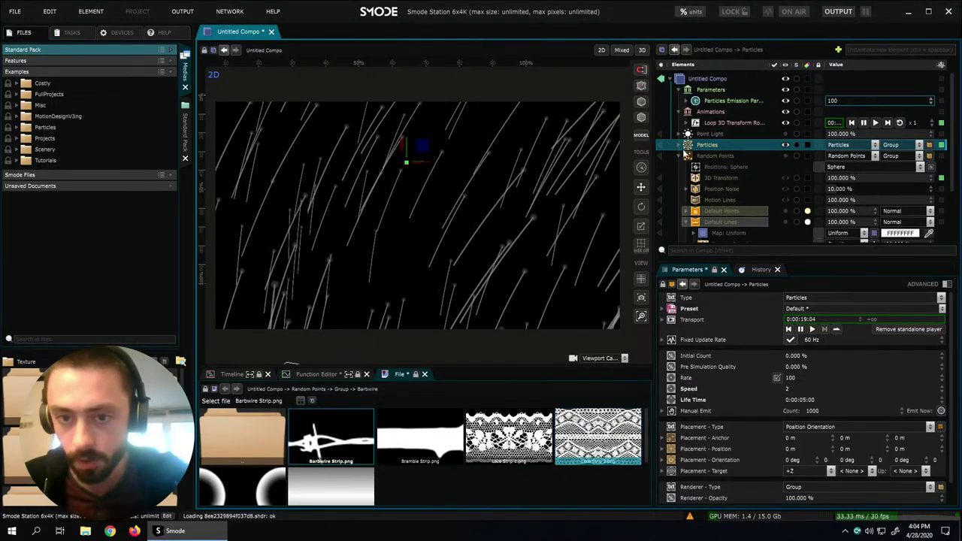
- Add a Tube Lines renderer to the Particles element
{"action": "right_click", "coordinate": [698, 148]}
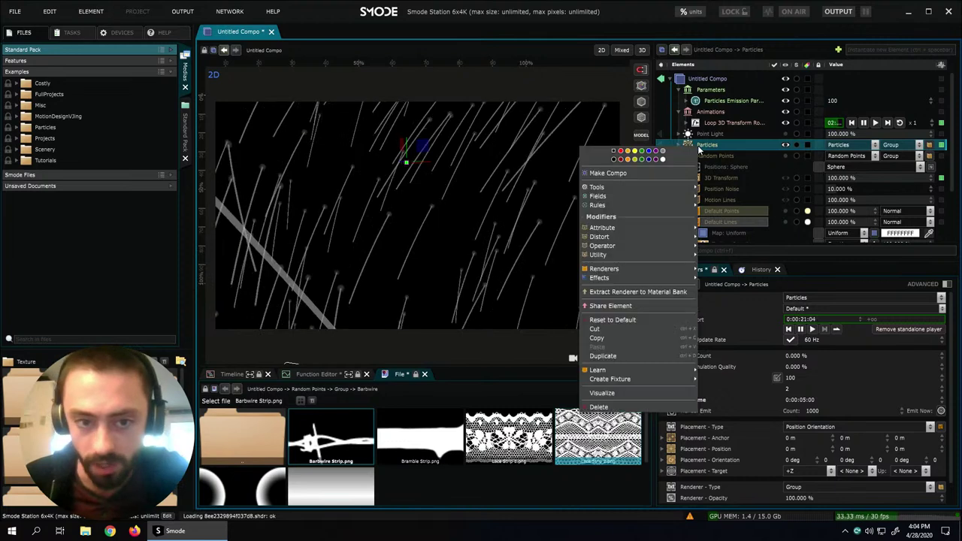
{"action": "mouse_move", "coordinate": [635, 268]}
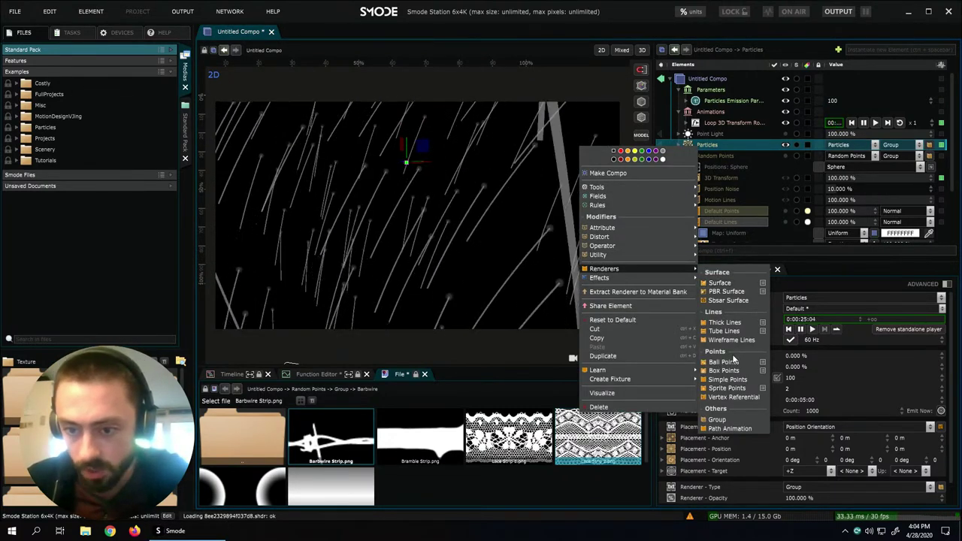
{"action": "left_click", "coordinate": [724, 331]}
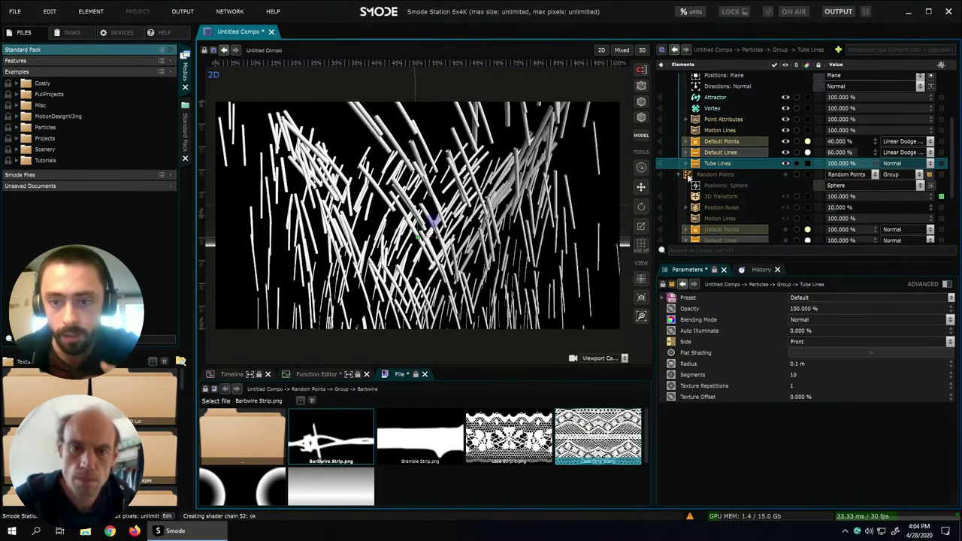
- Select Particles, bring up the compo save dialog, and cancel it
{"action": "scroll", "coordinate": [708, 150], "scroll_direction": "up", "scroll_amount": 3}
{"action": "left_click", "coordinate": [707, 132], "text": "ctrl"}
{"action": "key", "text": "ctrl+s"}
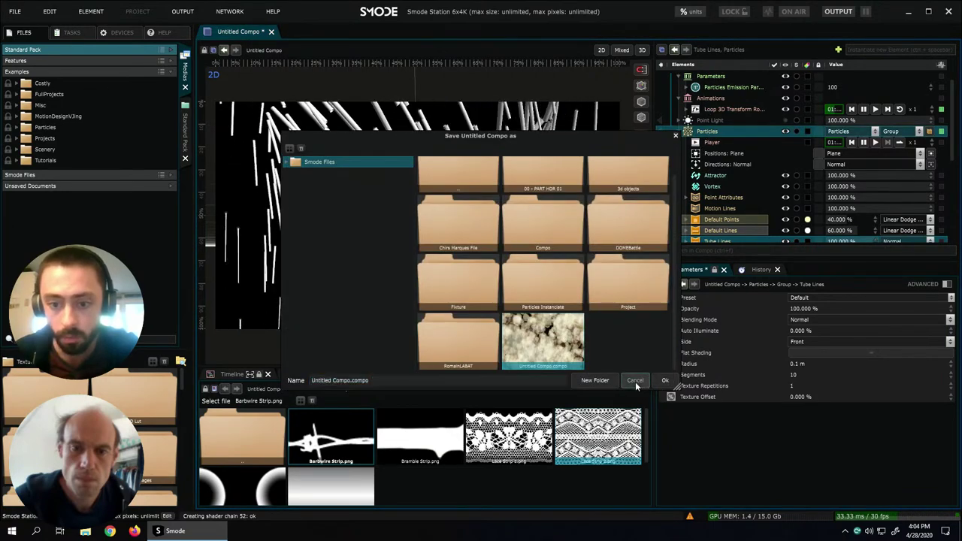
{"action": "left_click", "coordinate": [635, 381]}
- Add a Point Scale modifier above Motion Lines with Scale 0 on all axes
{"action": "right_click", "coordinate": [714, 133]}
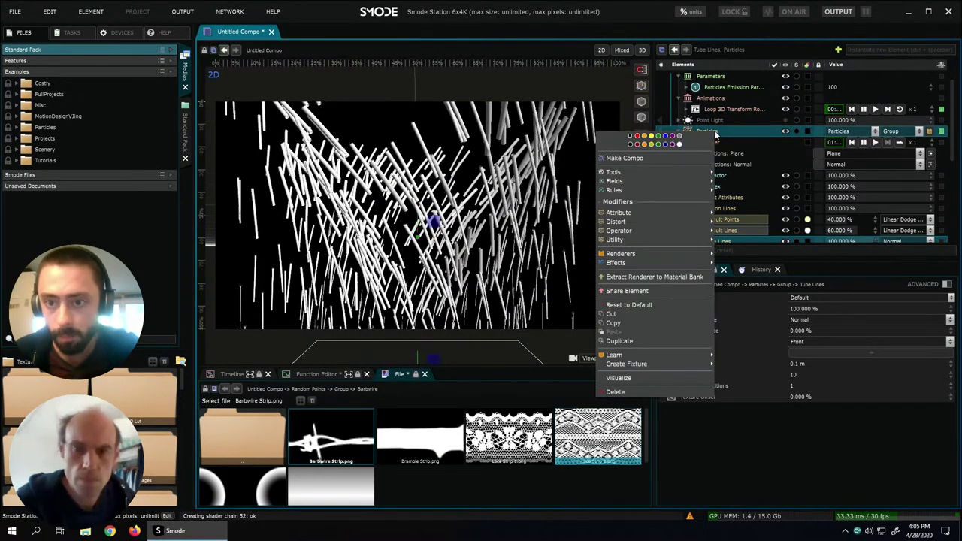
{"action": "mouse_move", "coordinate": [656, 215]}
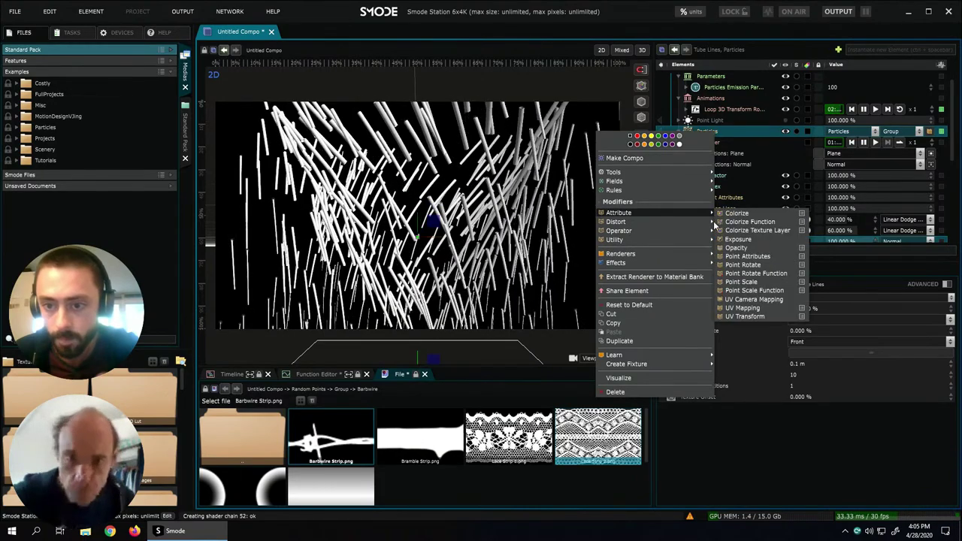
{"action": "left_click", "coordinate": [750, 283]}
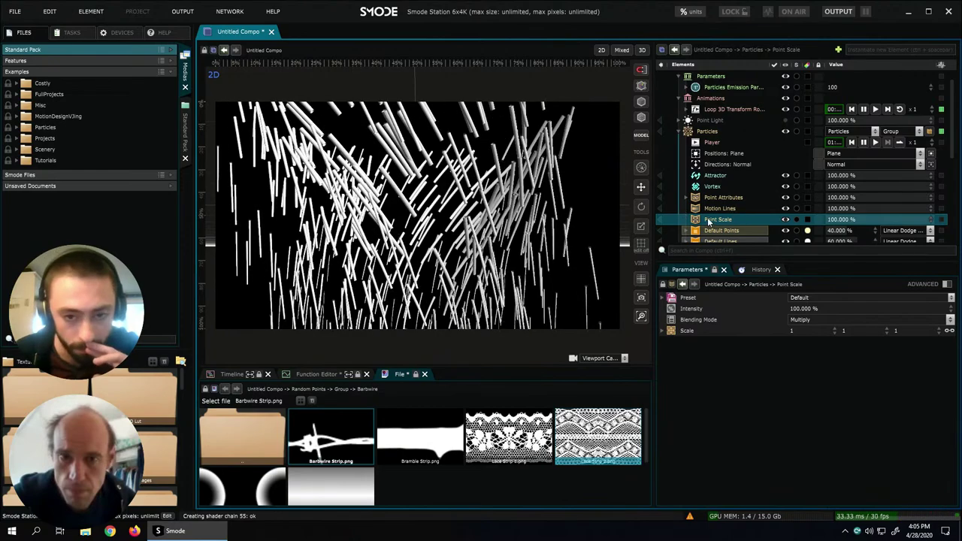
{"action": "left_click_drag", "start_coordinate": [716, 223], "coordinate": [720, 209]}
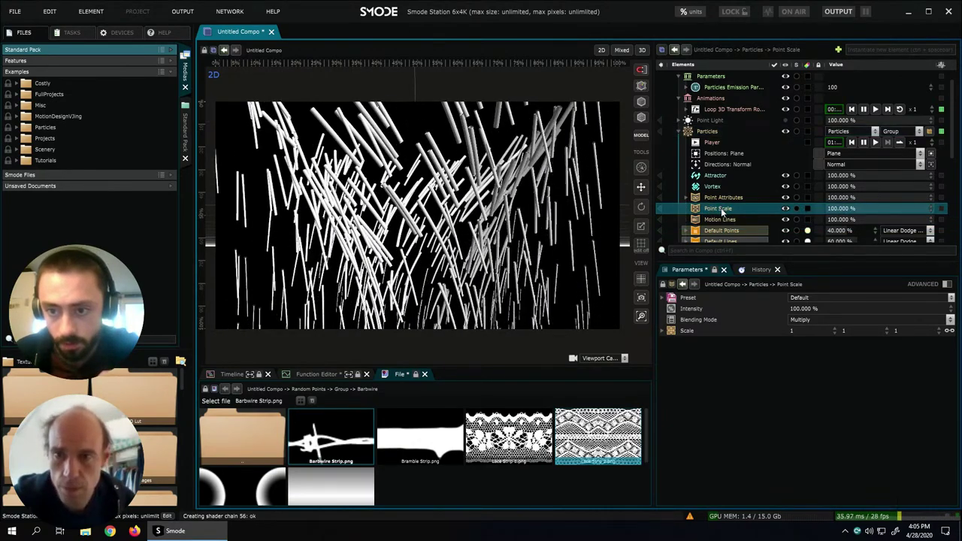
{"action": "left_click", "coordinate": [810, 331]}
{"action": "type", "text": "0"}
{"action": "key", "text": "Return"}
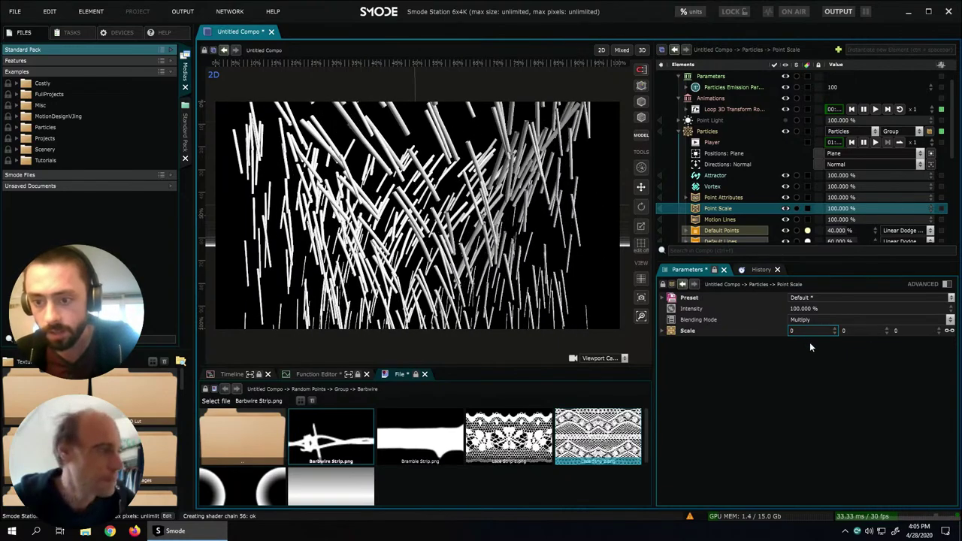
- Hide Default Lines, move Point Scale below Motion Lines, and give it a Function mask
{"action": "scroll", "coordinate": [766, 213], "scroll_direction": "down", "scroll_amount": 1}
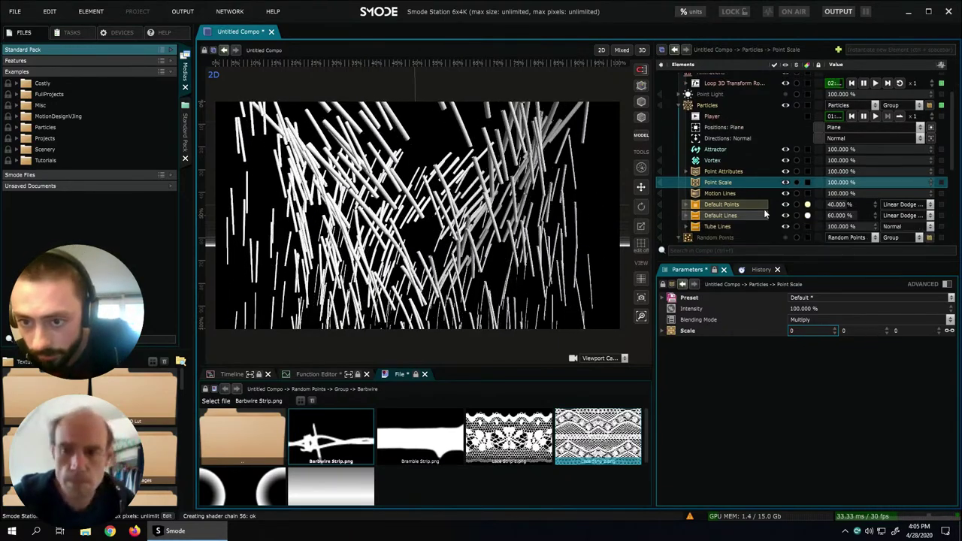
{"action": "left_click", "coordinate": [784, 216]}
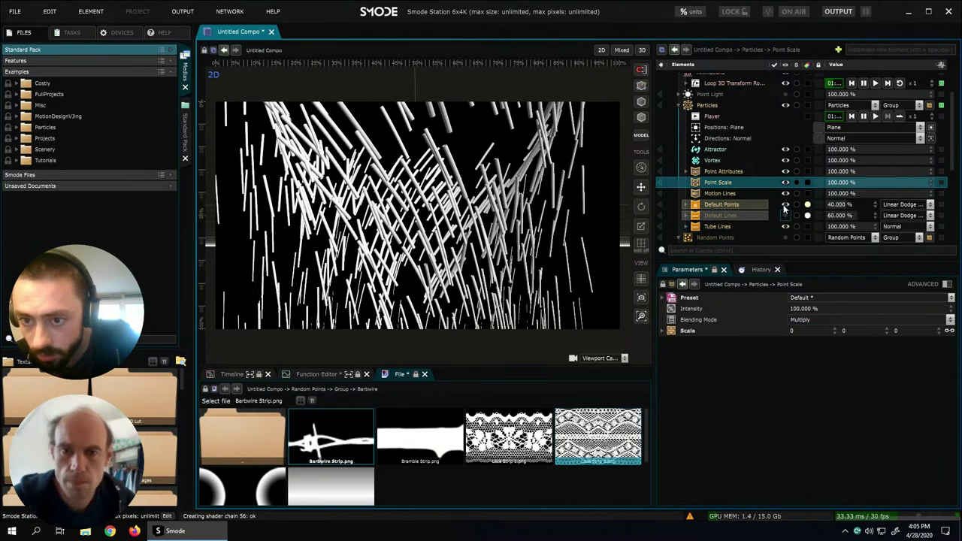
{"action": "left_click_drag", "start_coordinate": [739, 184], "coordinate": [735, 201]}
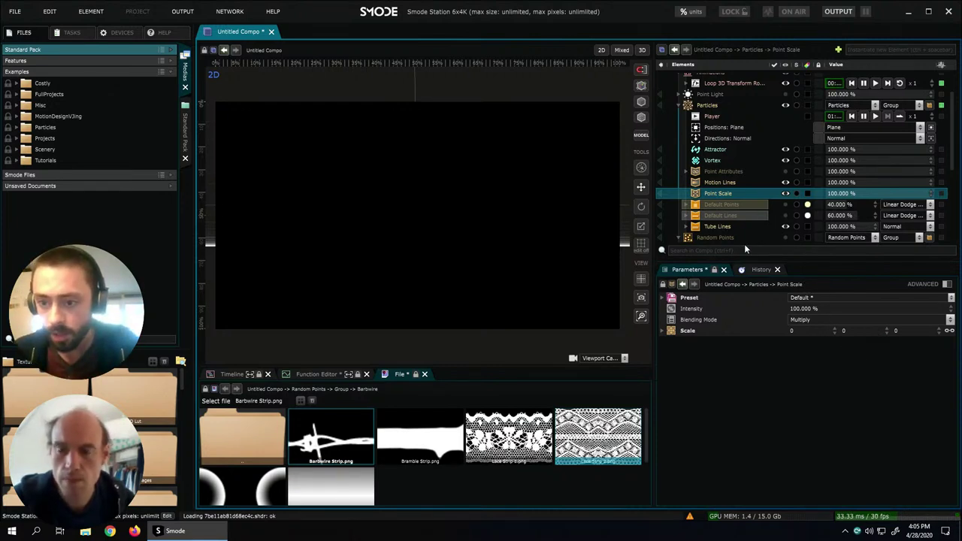
{"action": "left_click", "coordinate": [720, 227]}
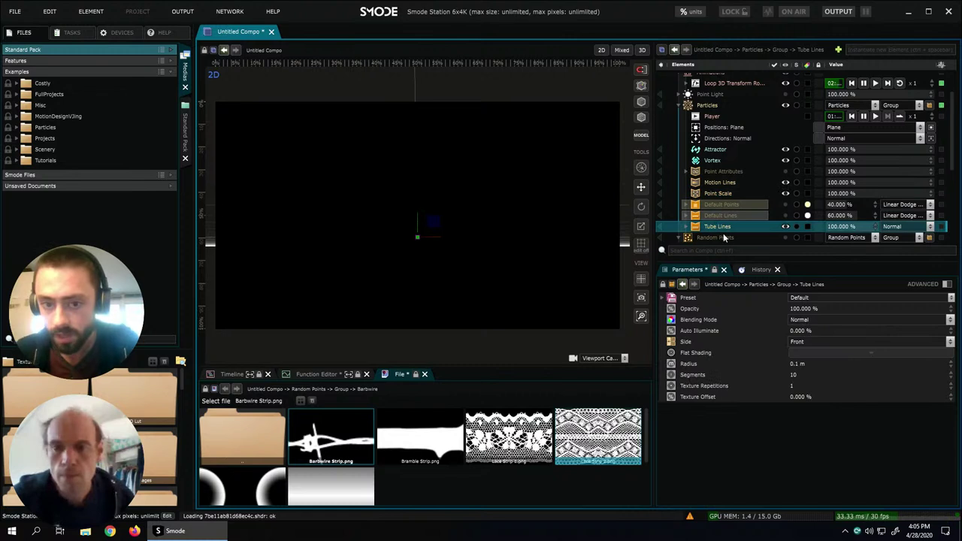
{"action": "left_click", "coordinate": [722, 194]}
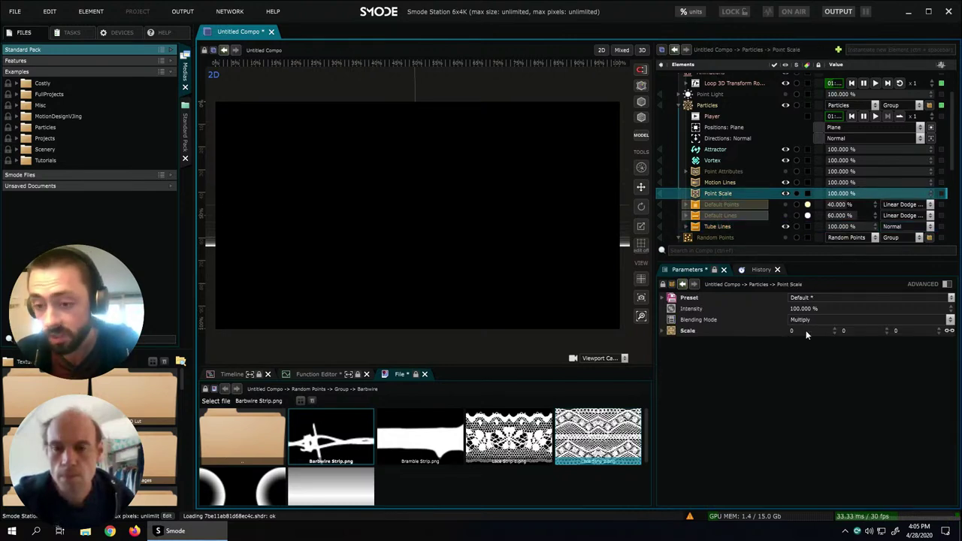
{"action": "right_click", "coordinate": [712, 195]}
{"action": "mouse_move", "coordinate": [686, 228]}
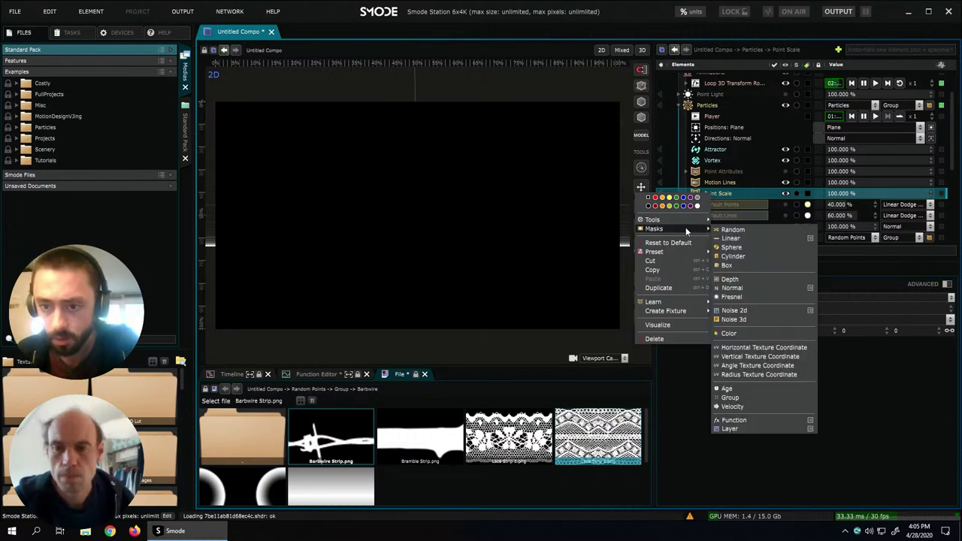
{"action": "left_click", "coordinate": [757, 419]}
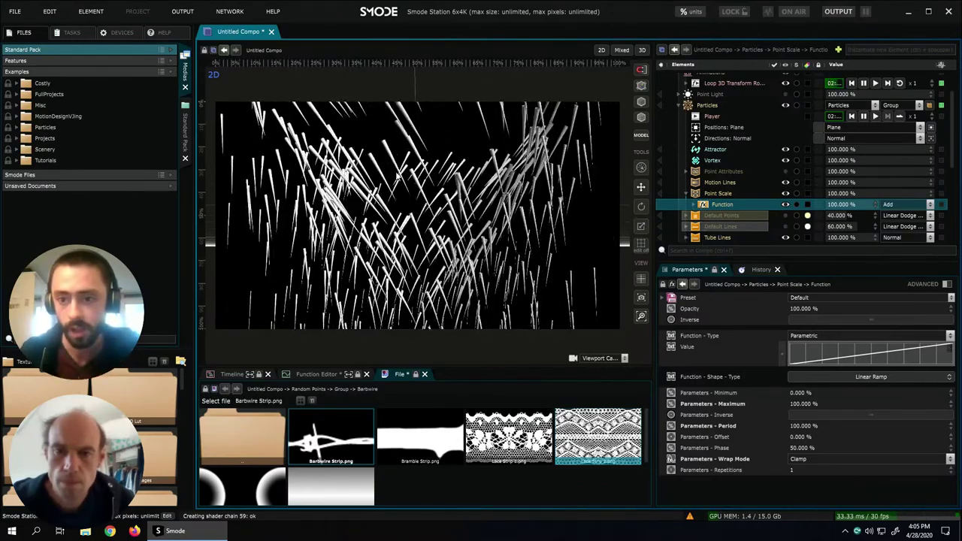
- Change the Point Scale Function shape from Linear Ramp to Sinus and check Inverse
{"action": "left_click", "coordinate": [695, 205]}
{"action": "left_click", "coordinate": [869, 378]}
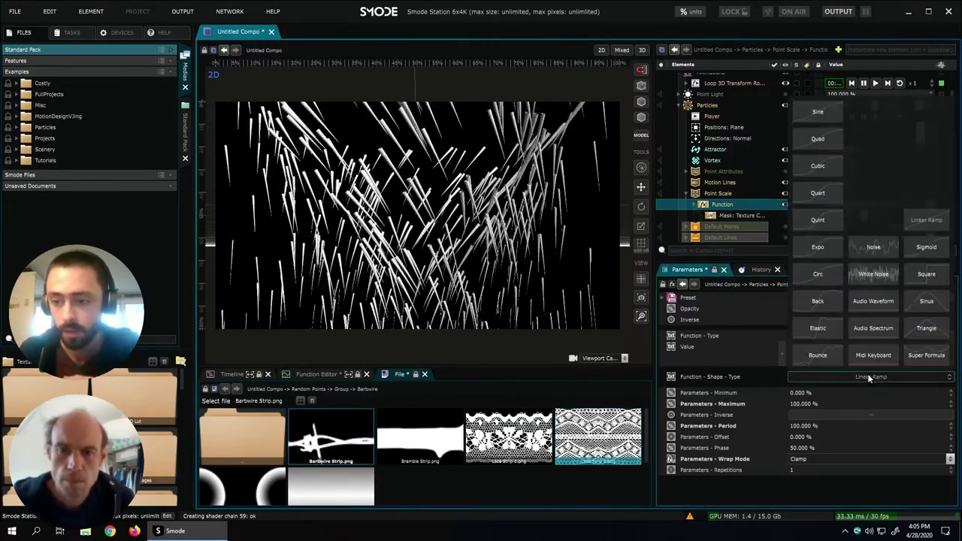
{"action": "left_click", "coordinate": [926, 301]}
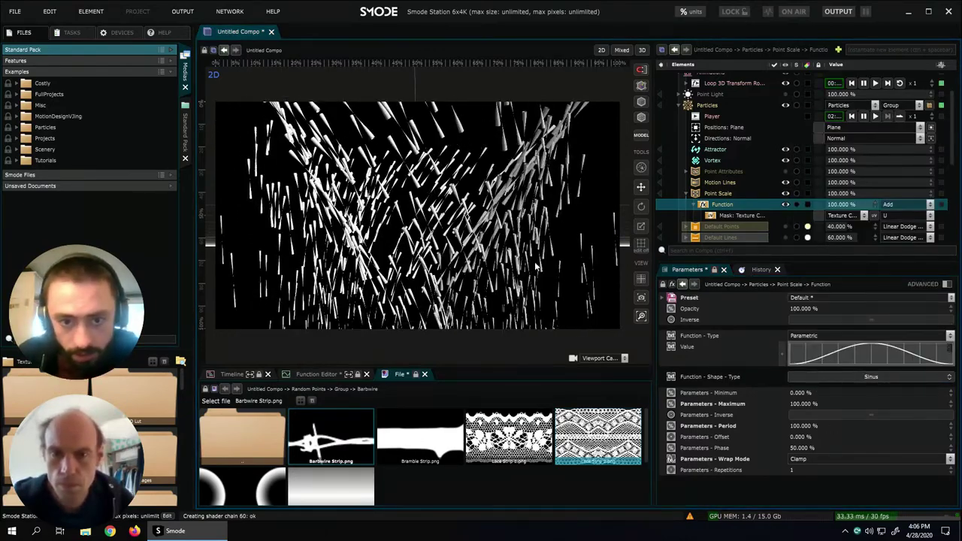
{"action": "left_click", "coordinate": [854, 417]}
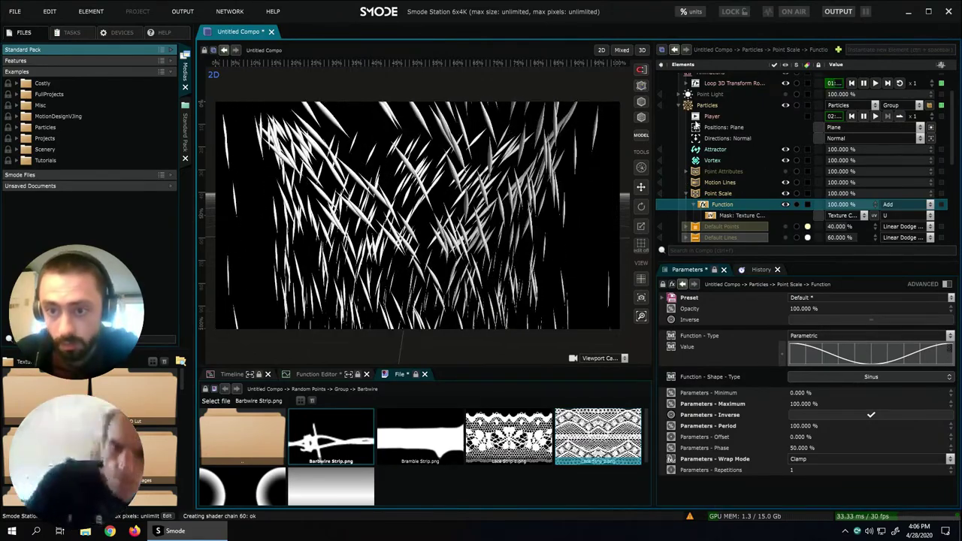
{"action": "left_click", "coordinate": [708, 106]}
- Add a Position Noise modifier above Motion Lines, toggle the point light, and open Save As
{"action": "right_click", "coordinate": [714, 106]}
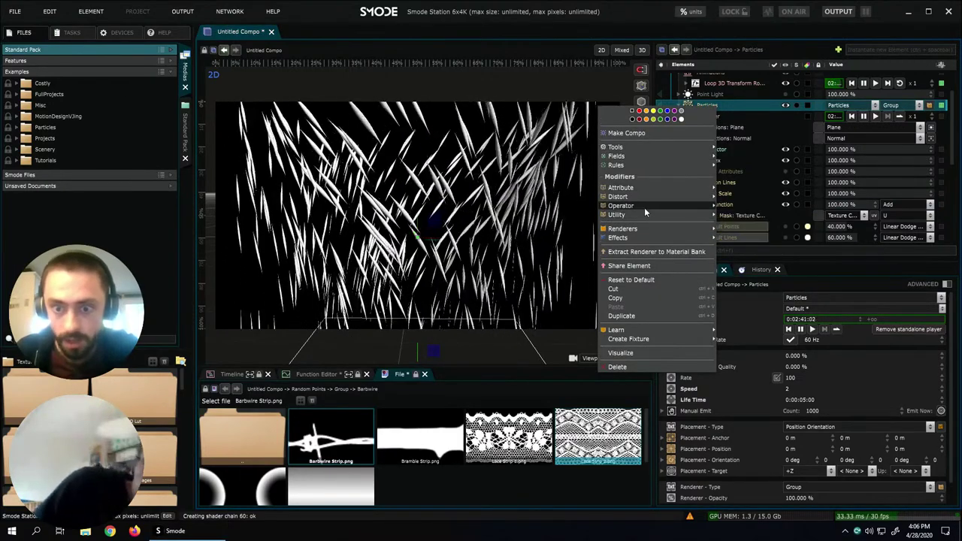
{"action": "mouse_move", "coordinate": [642, 209]}
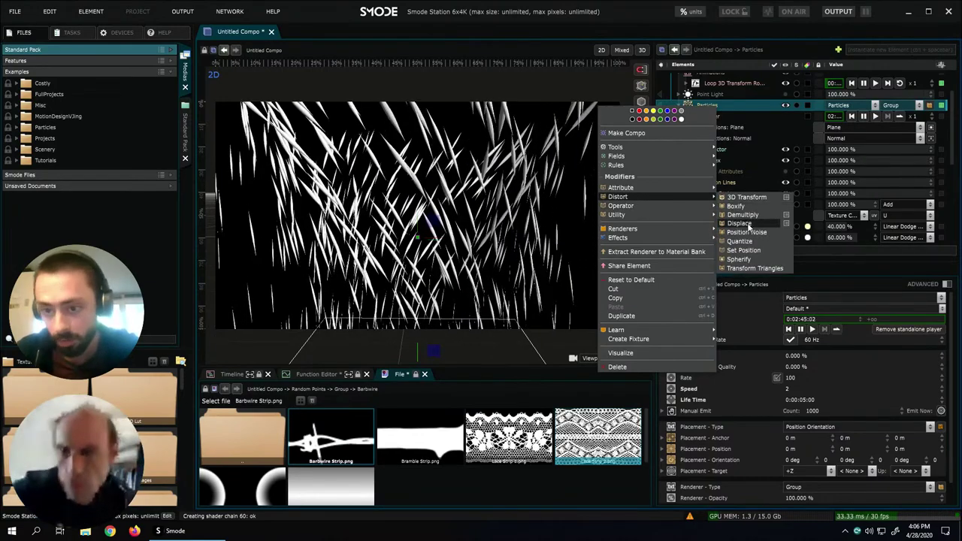
{"action": "left_click", "coordinate": [743, 233]}
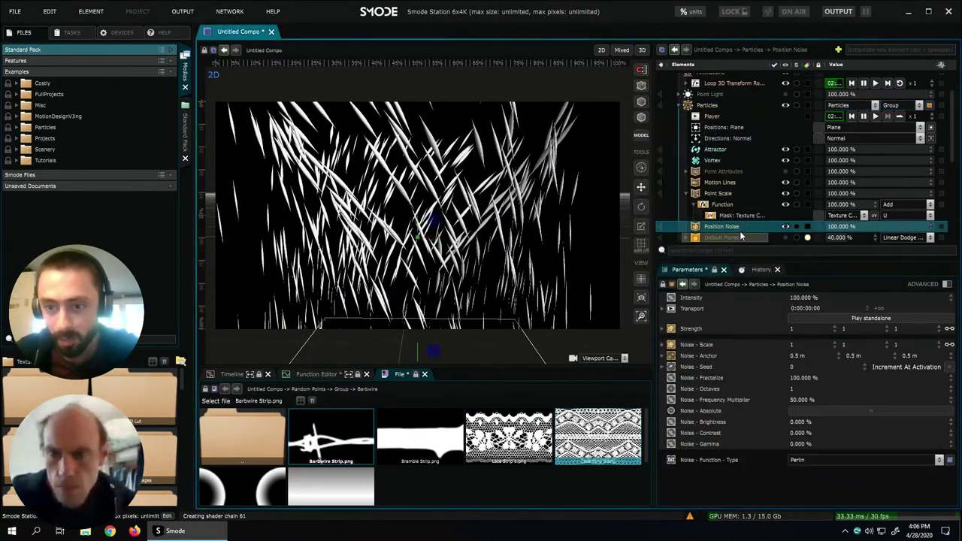
{"action": "left_click_drag", "start_coordinate": [733, 226], "coordinate": [727, 181]}
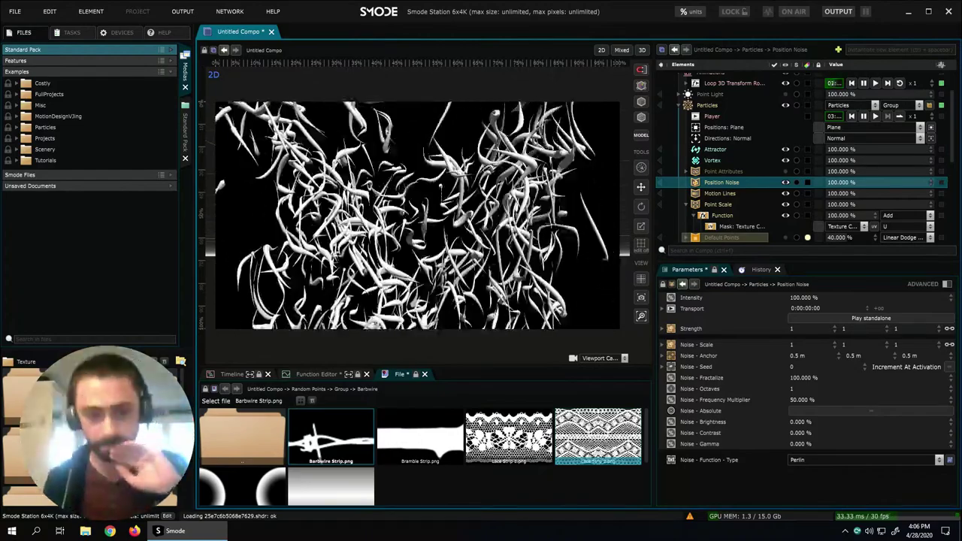
{"action": "left_click", "coordinate": [786, 94]}
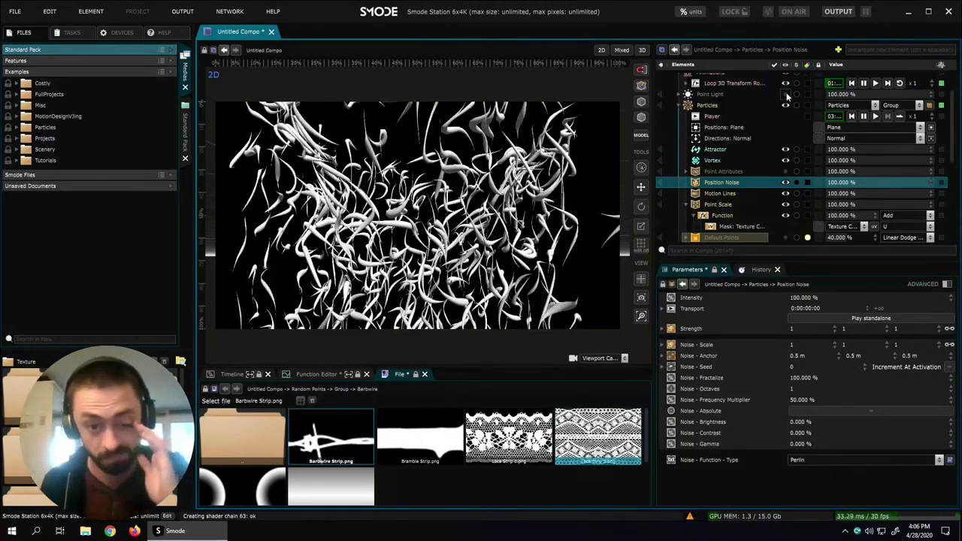
{"action": "key", "text": "ctrl+s"}
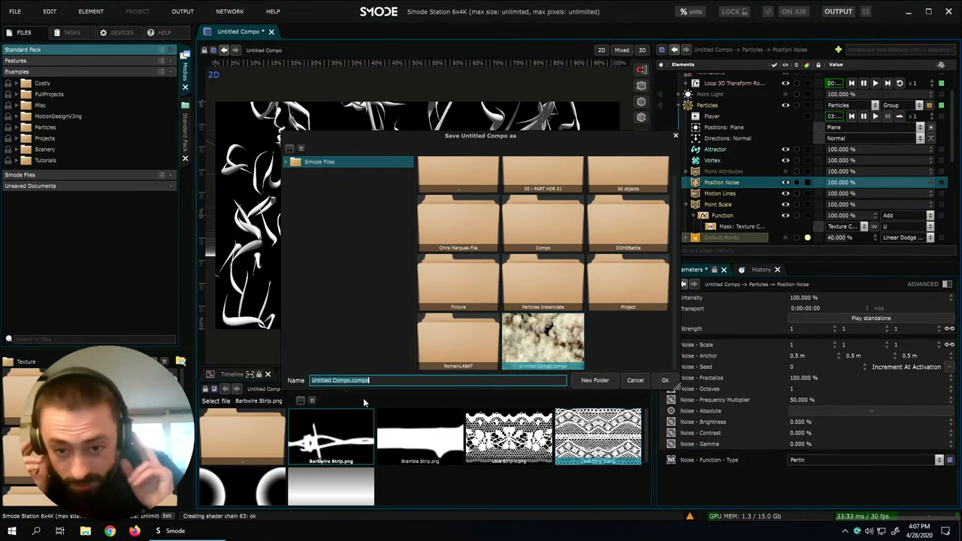
- Save the compo as 'Particles' and bring up the Point Light settings
{"action": "type", "text": "Particles"}
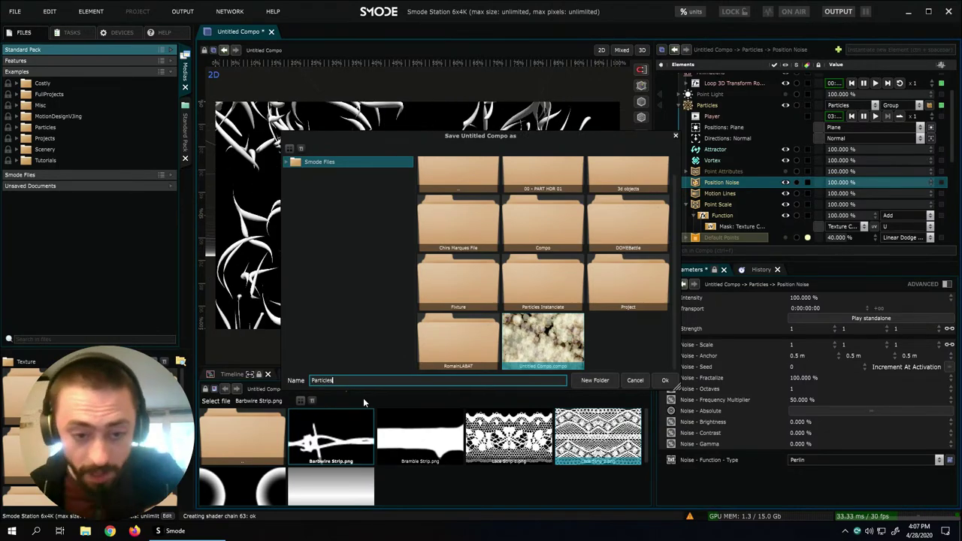
{"action": "key", "text": "Return"}
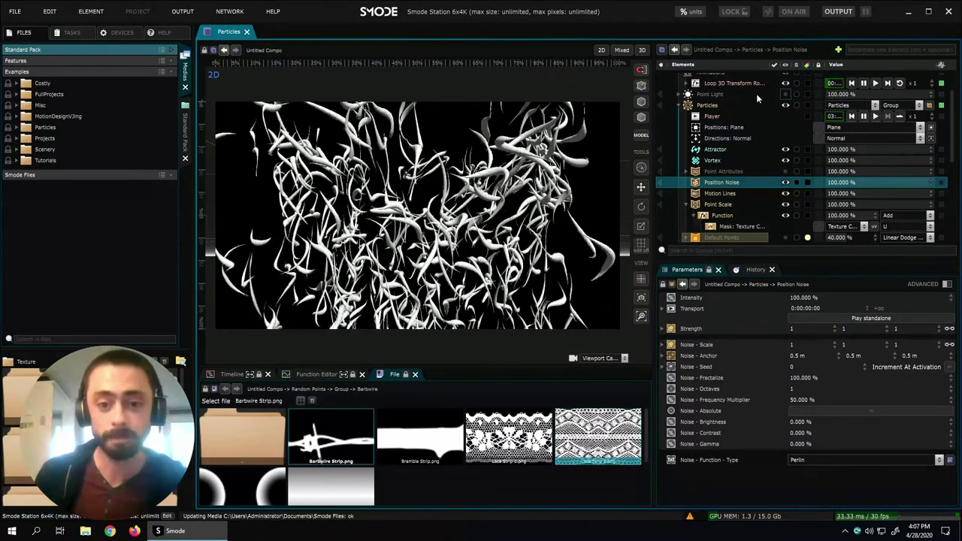
{"action": "left_click", "coordinate": [785, 95]}
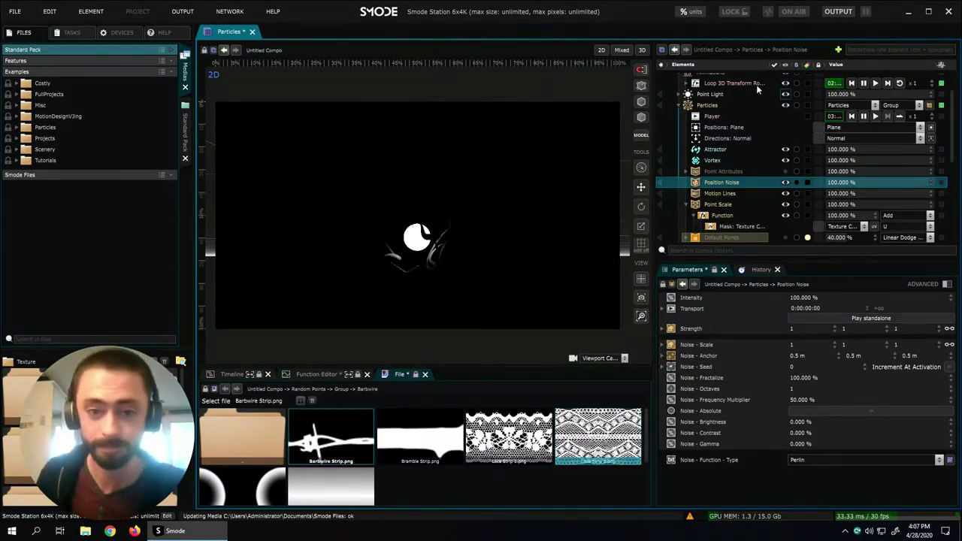
{"action": "left_click", "coordinate": [709, 95]}
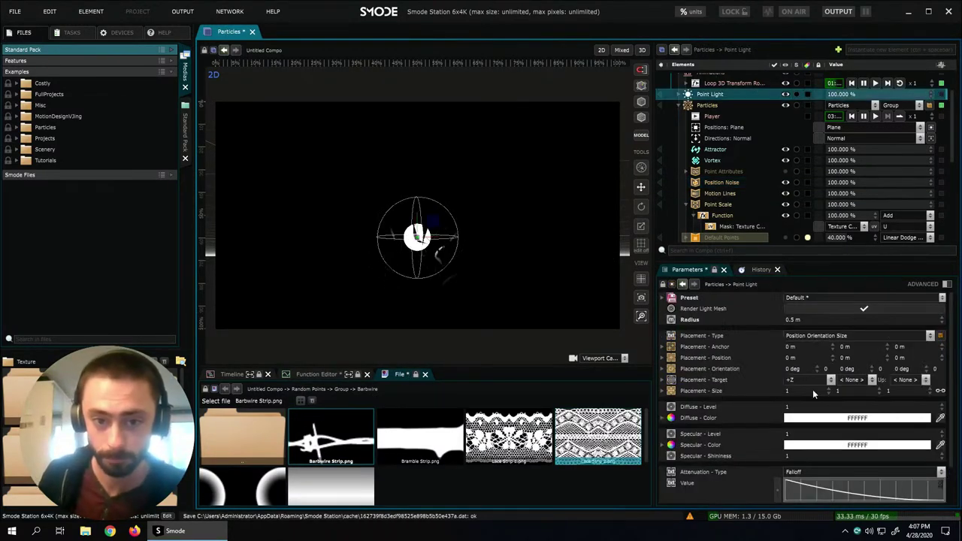
{"action": "scroll", "coordinate": [813, 393], "scroll_direction": "down", "scroll_amount": 2}
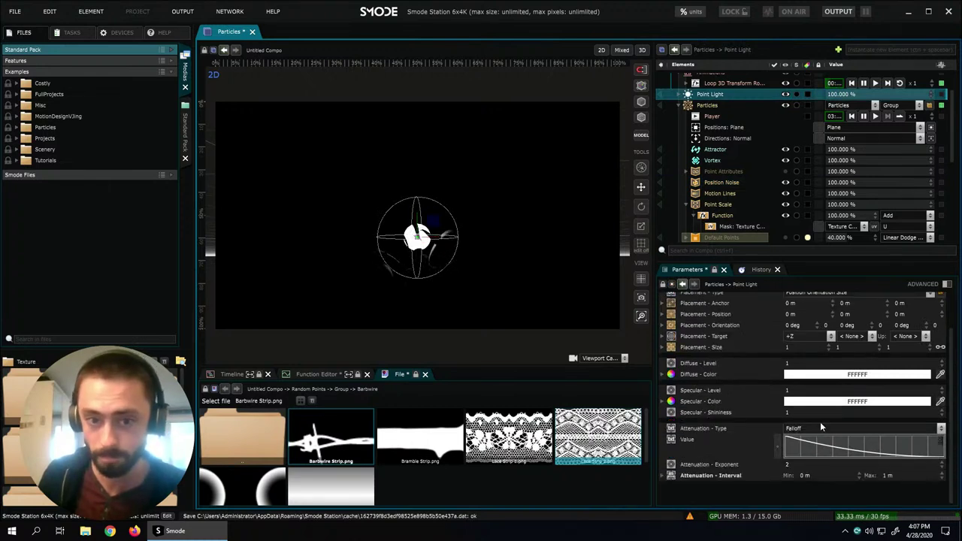
{"action": "left_click", "coordinate": [680, 105]}
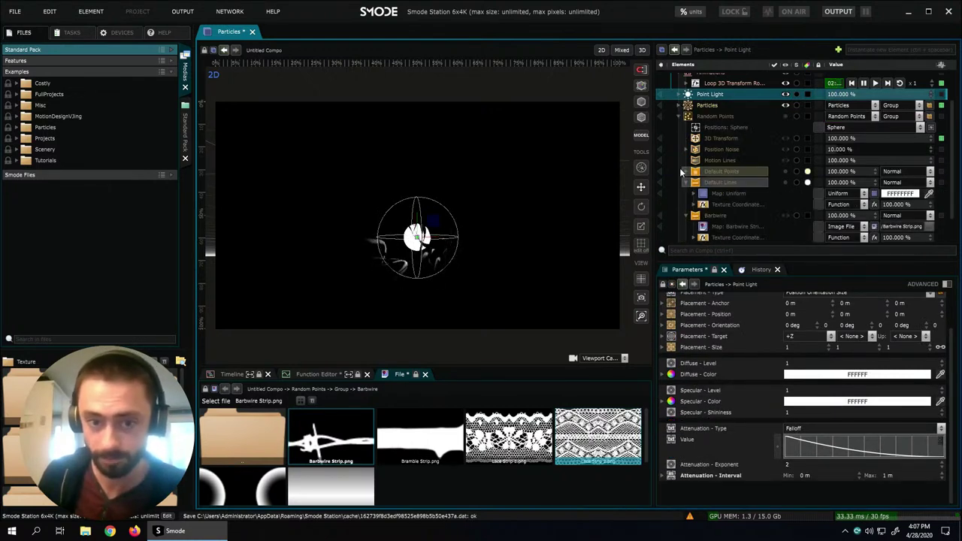
{"action": "left_click", "coordinate": [679, 116]}
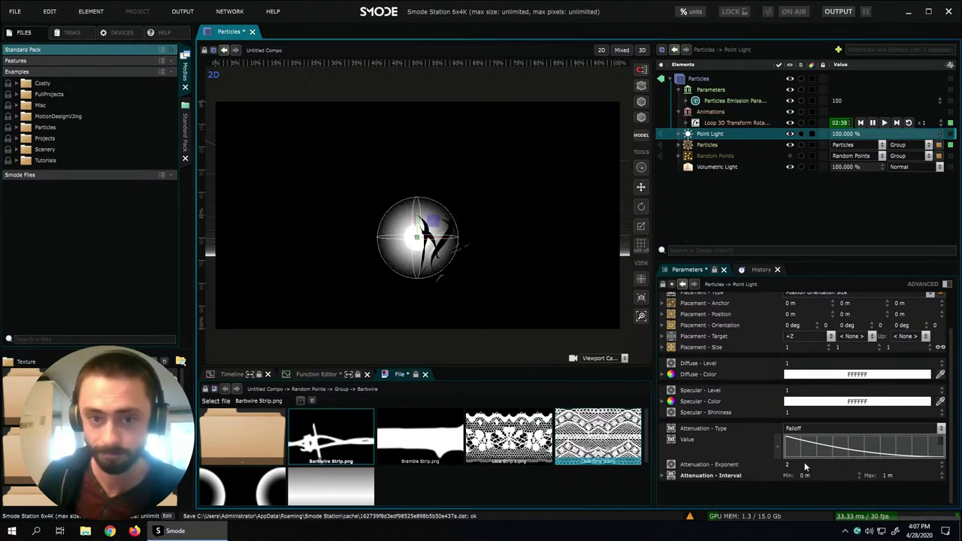
- Set the Point Light's Attenuation Interval Max to 5 m
{"action": "double_click", "coordinate": [905, 475]}
{"action": "type", "text": "2"}
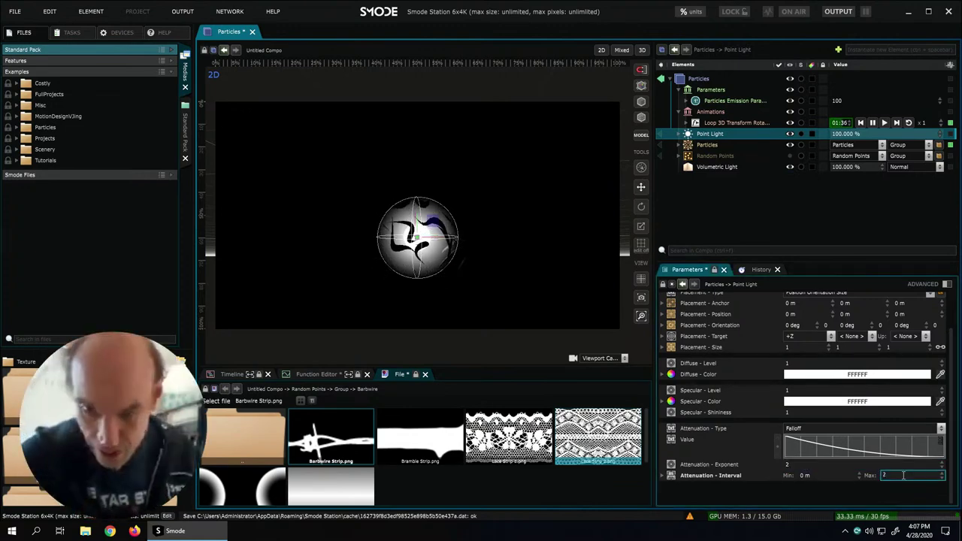
{"action": "key", "text": "BackSpace"}
{"action": "type", "text": "3"}
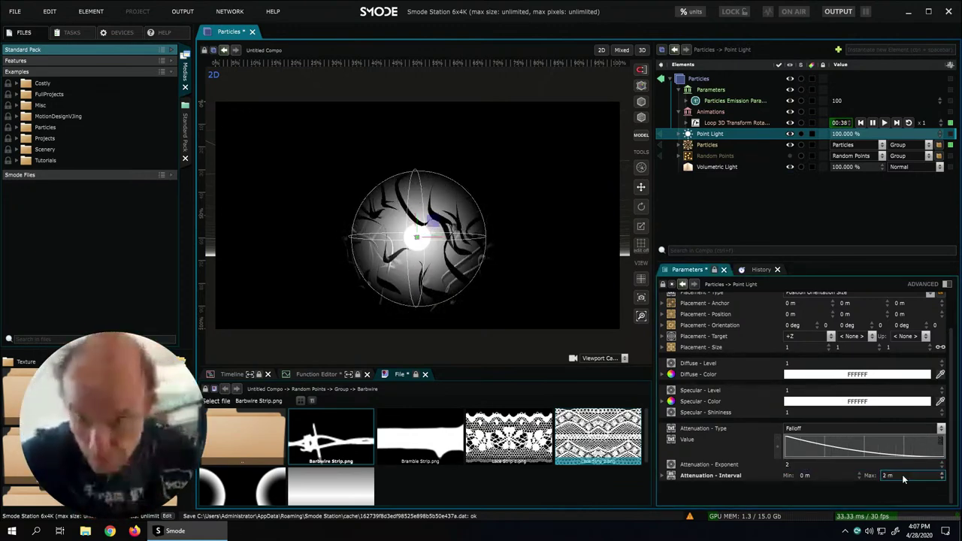
{"action": "key", "text": "BackSpace"}
{"action": "type", "text": "3"}
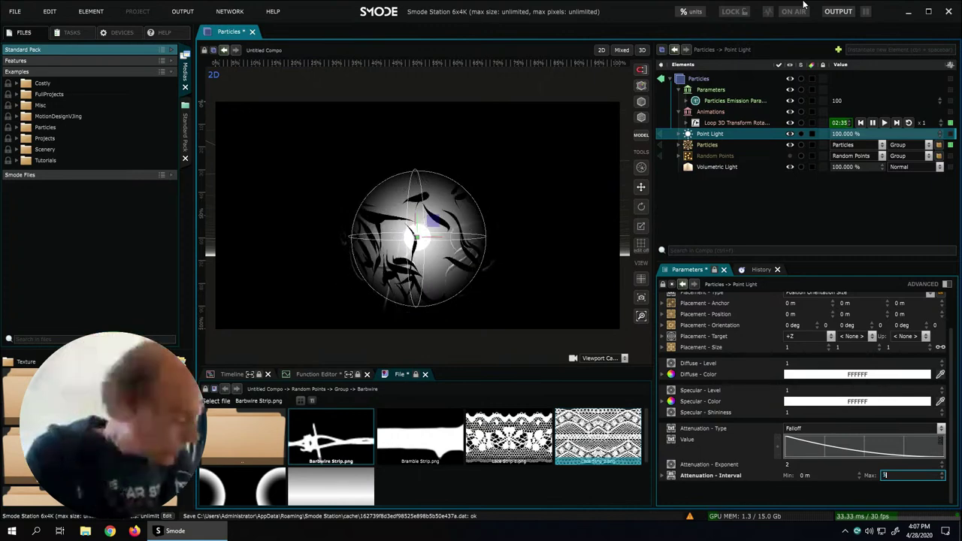
{"action": "key", "text": "Return"}
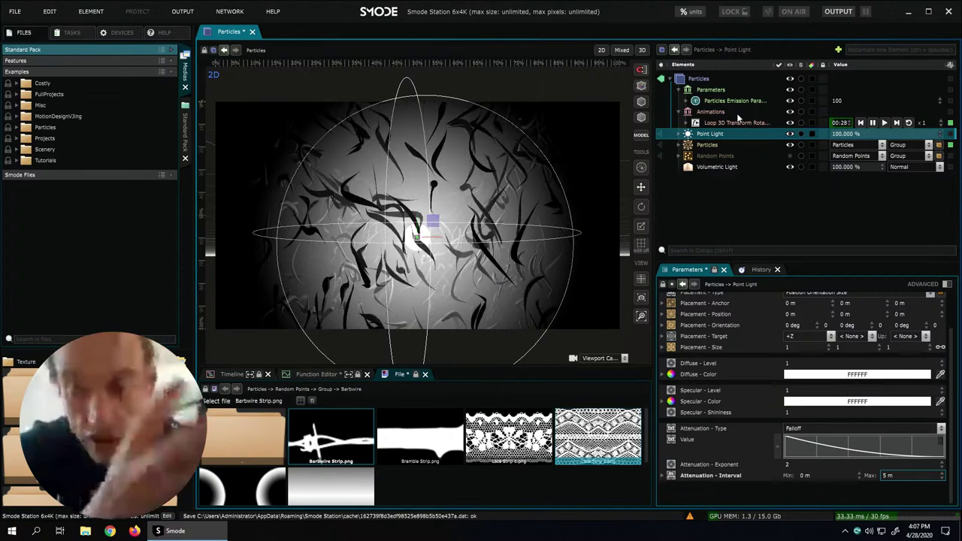
{"action": "left_click", "coordinate": [678, 145]}
- Add an Emit Particles operator to Particles
{"action": "right_click", "coordinate": [695, 147]}
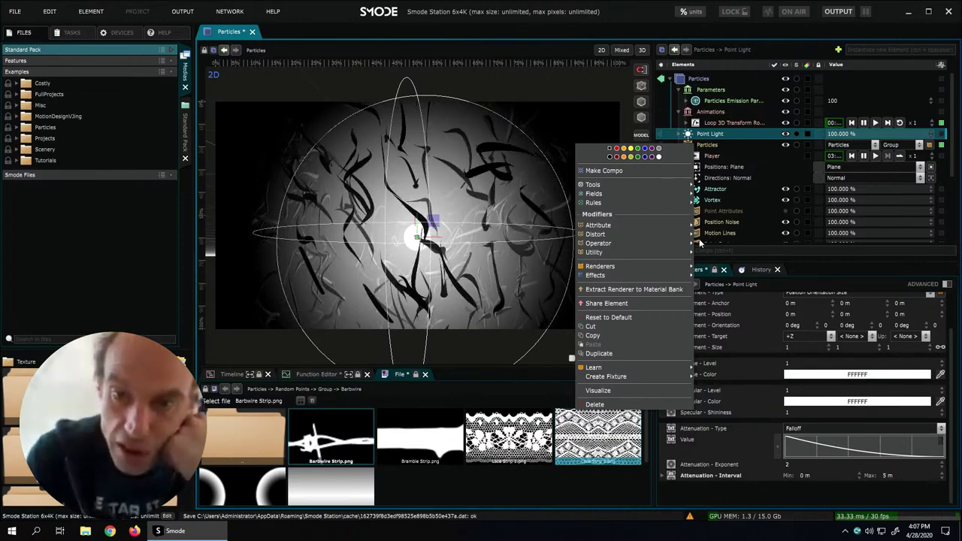
{"action": "mouse_move", "coordinate": [675, 270]}
{"action": "mouse_move", "coordinate": [682, 248]}
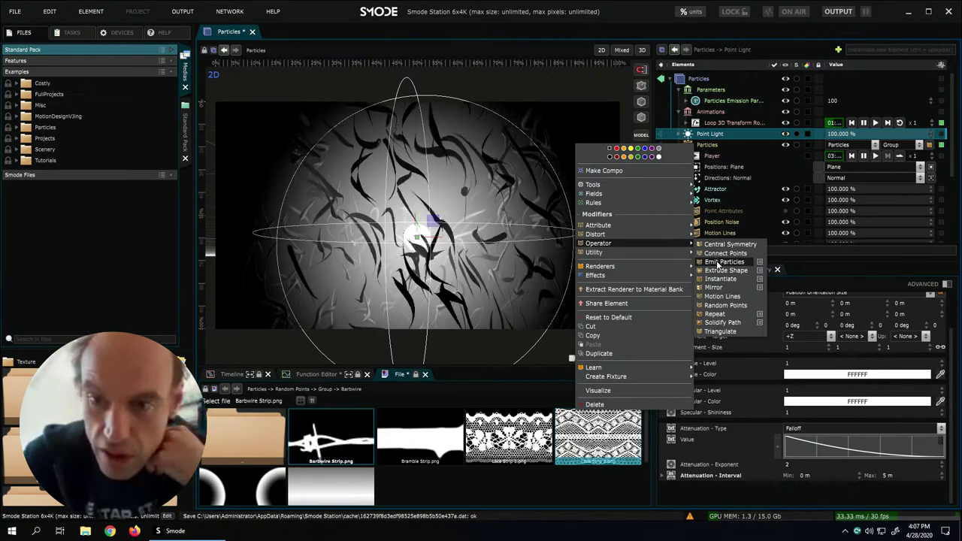
{"action": "left_click", "coordinate": [721, 262]}
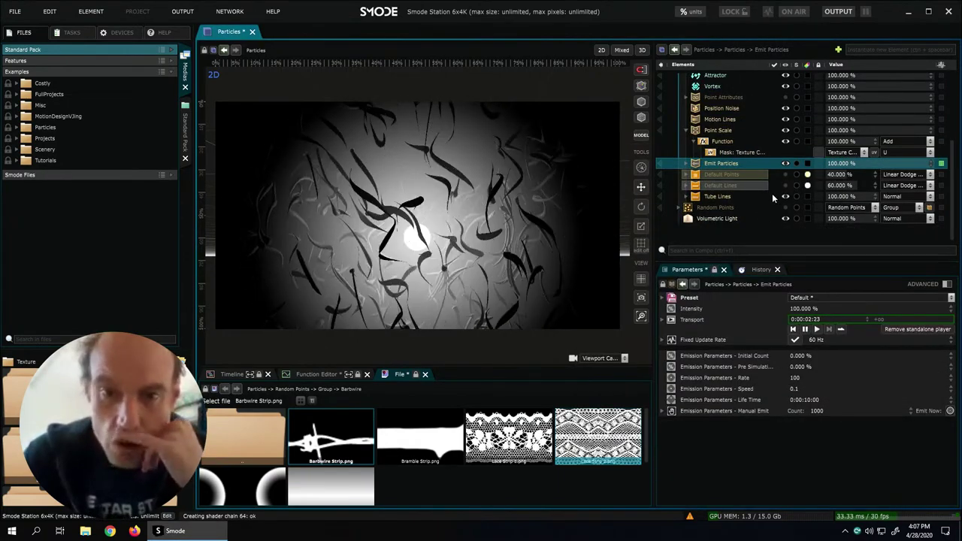
- Switch to Default Points, hiding Tube Lines, both lights, Motion Lines, Point Scale and its Function
{"action": "left_click", "coordinate": [786, 197]}
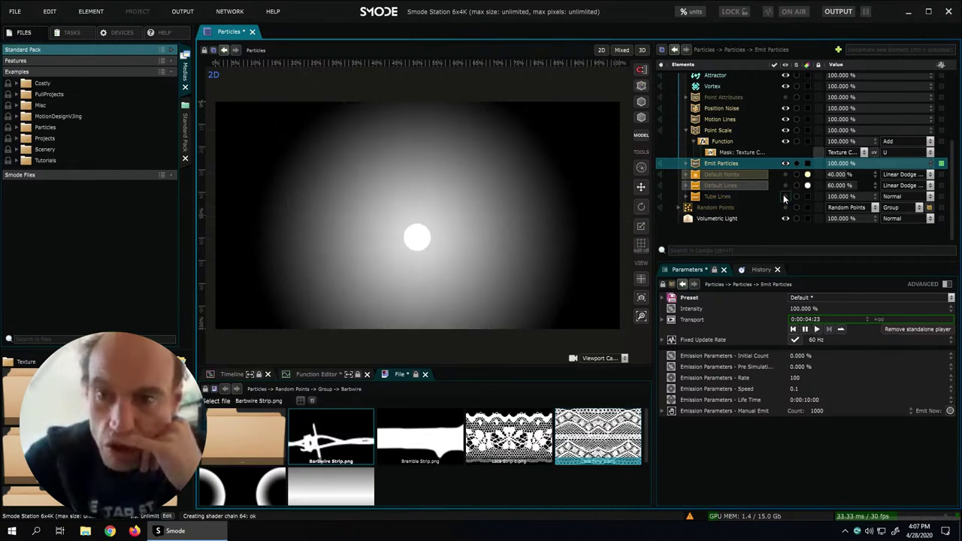
{"action": "left_click", "coordinate": [785, 175]}
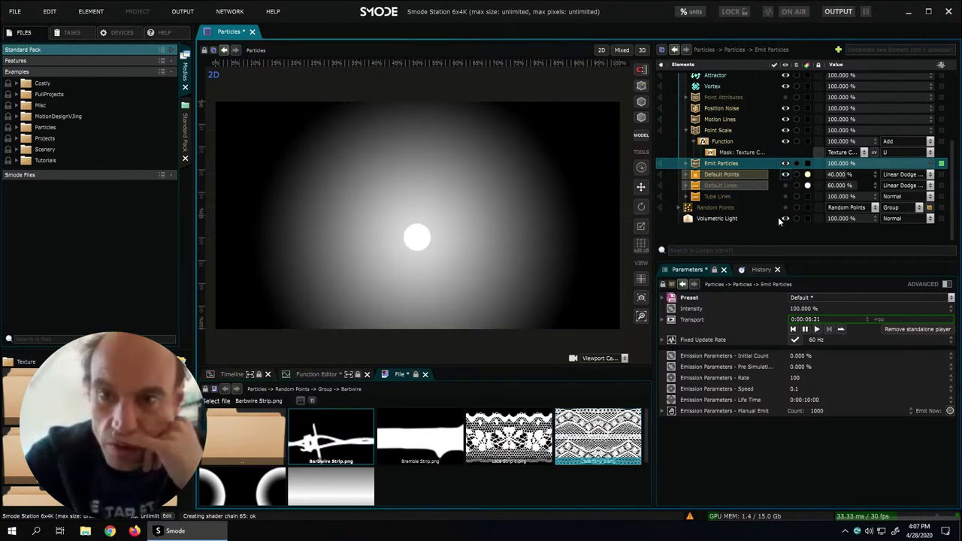
{"action": "left_click", "coordinate": [785, 218]}
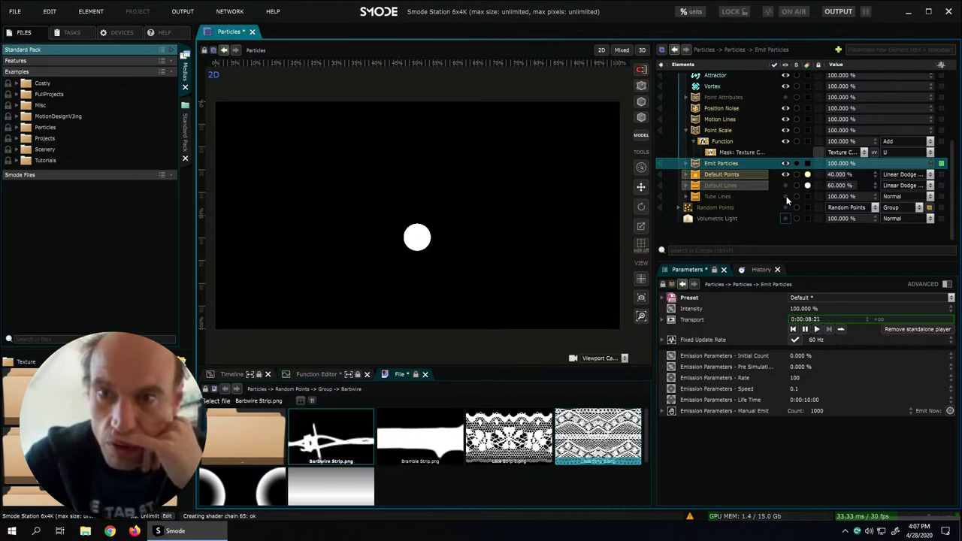
{"action": "scroll", "coordinate": [787, 199], "scroll_direction": "up", "scroll_amount": 3}
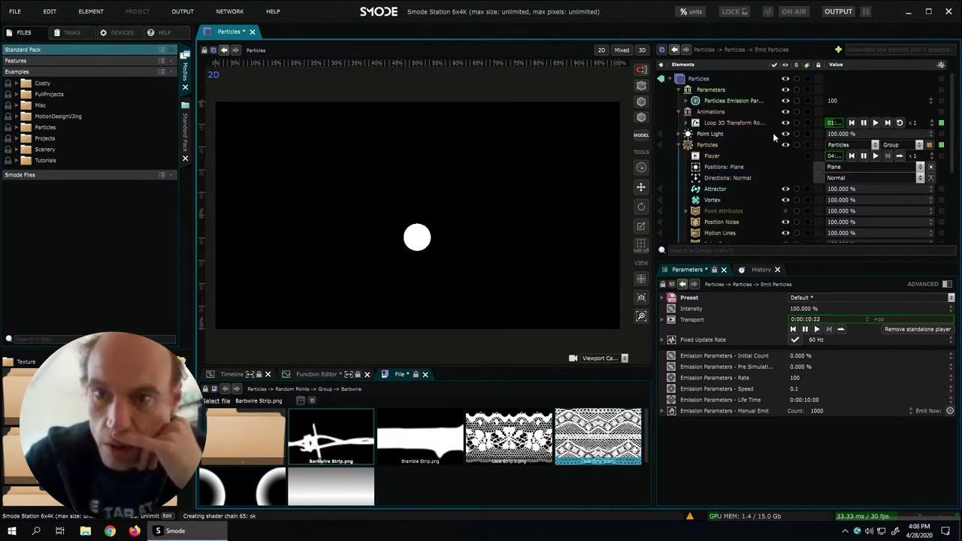
{"action": "left_click", "coordinate": [786, 134]}
{"action": "scroll", "coordinate": [794, 196], "scroll_direction": "down", "scroll_amount": 3}
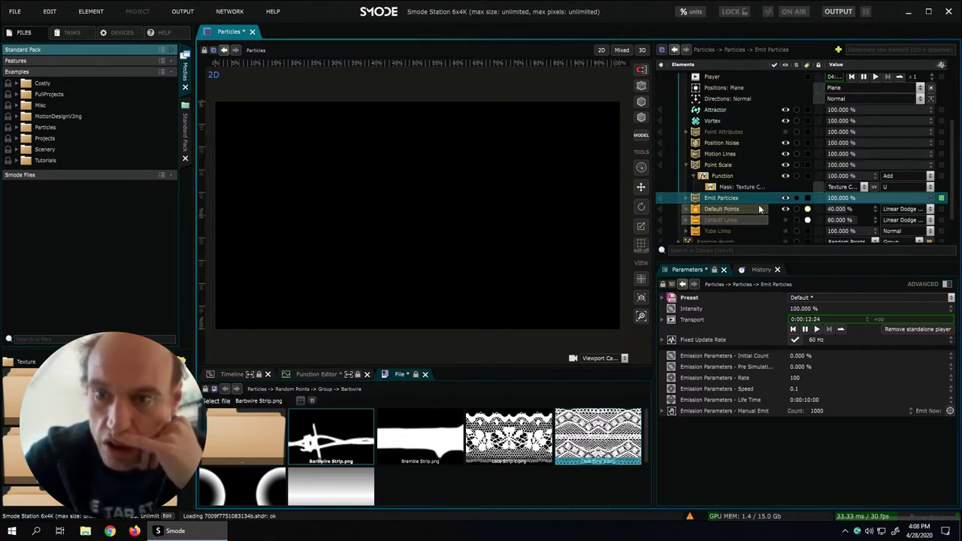
{"action": "left_click", "coordinate": [786, 153]}
{"action": "left_click", "coordinate": [786, 164]}
{"action": "left_click", "coordinate": [785, 175]}
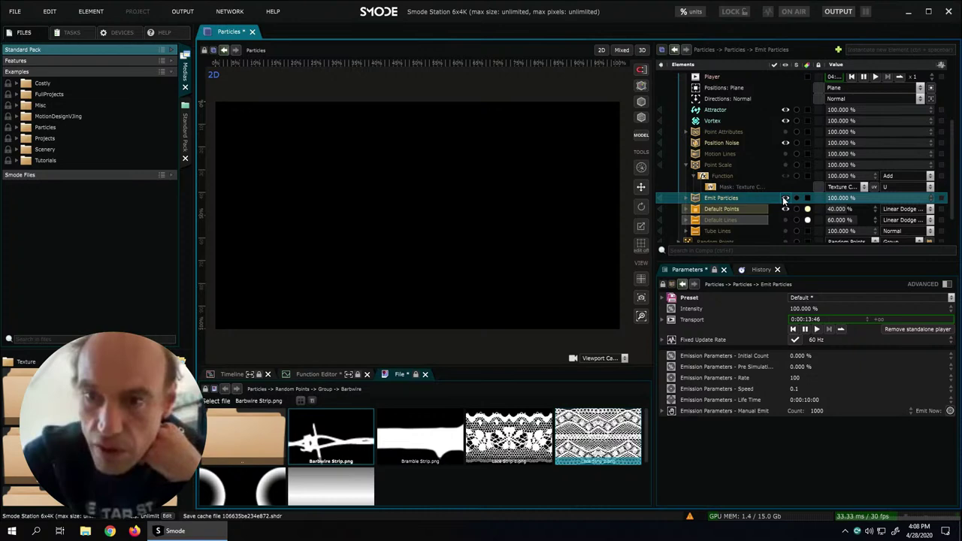
{"action": "left_click", "coordinate": [785, 198]}
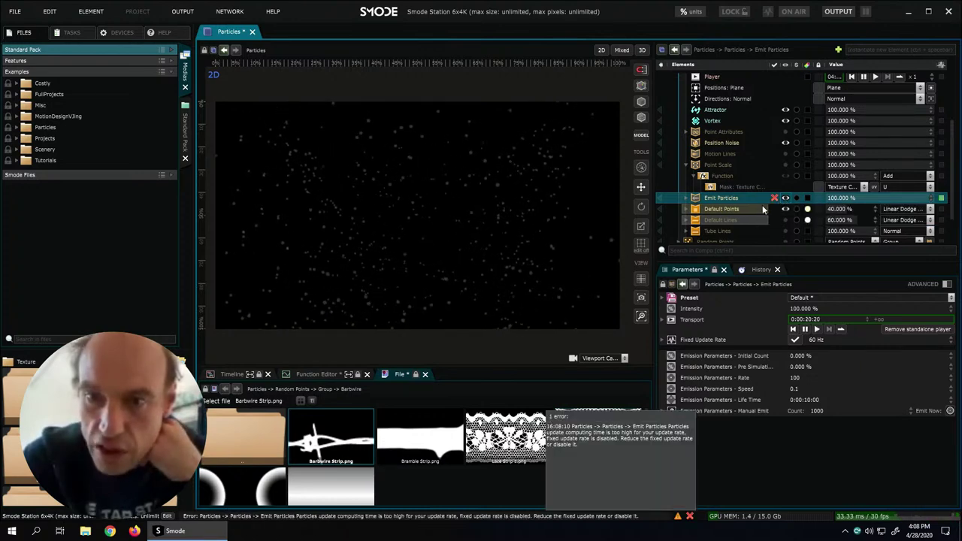
{"action": "left_click", "coordinate": [786, 208]}
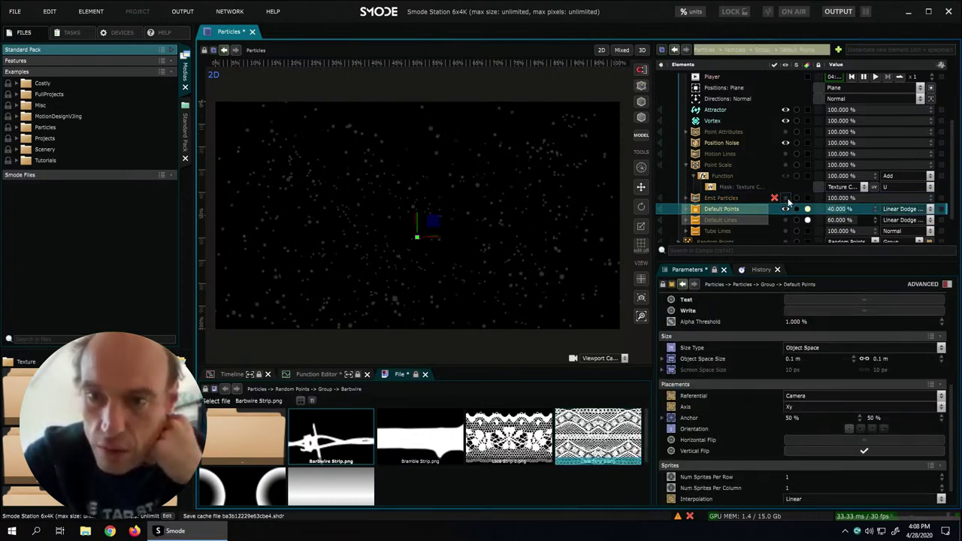
- Disable the Position Noise and Attractor modifiers, leaving Vortex enabled
{"action": "left_click", "coordinate": [721, 199]}
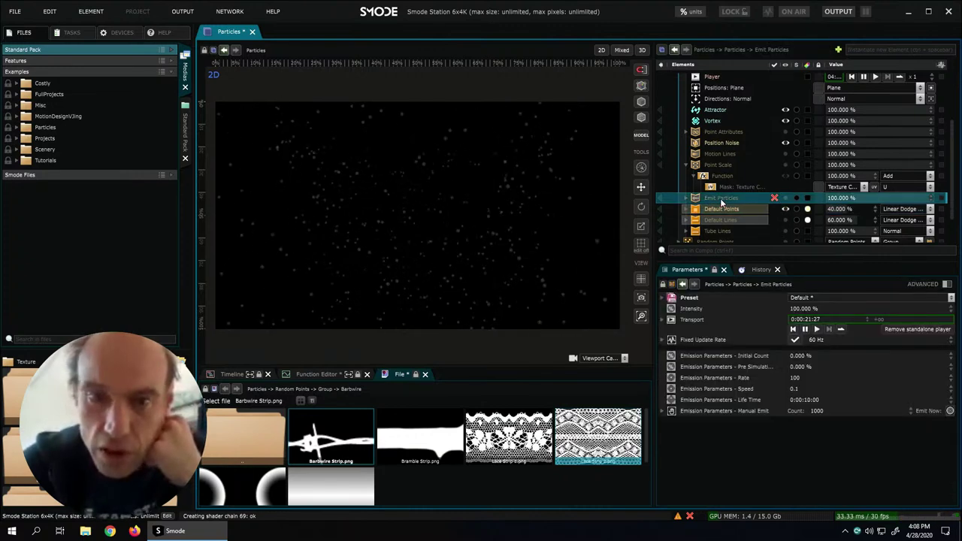
{"action": "scroll", "coordinate": [732, 174], "scroll_direction": "up", "scroll_amount": 3}
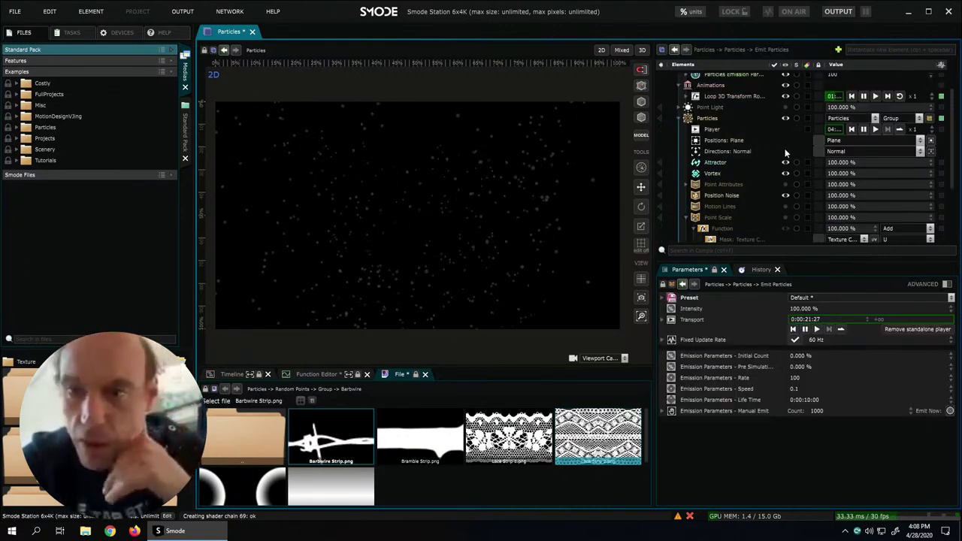
{"action": "left_click", "coordinate": [785, 196]}
{"action": "left_click", "coordinate": [785, 163]}
{"action": "left_click", "coordinate": [786, 174]}
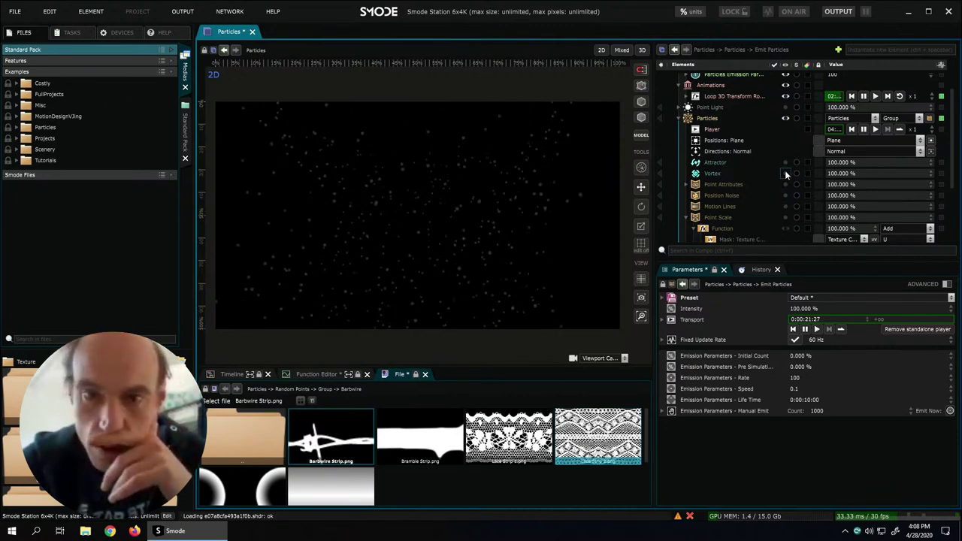
{"action": "left_click", "coordinate": [785, 174]}
{"action": "scroll", "coordinate": [774, 184], "scroll_direction": "down", "scroll_amount": 3}
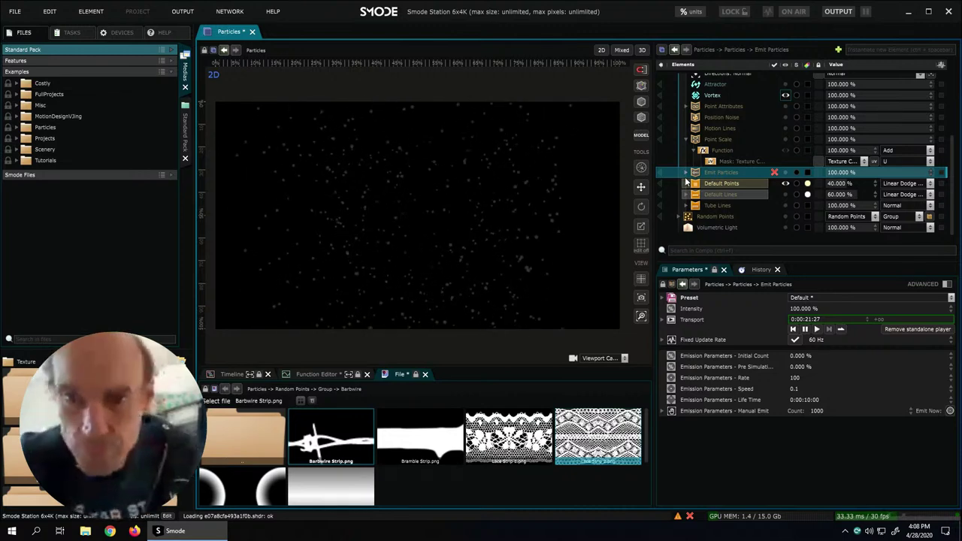
- Enlarge the Default Points sprites to 0.5 m
{"action": "left_click", "coordinate": [687, 184]}
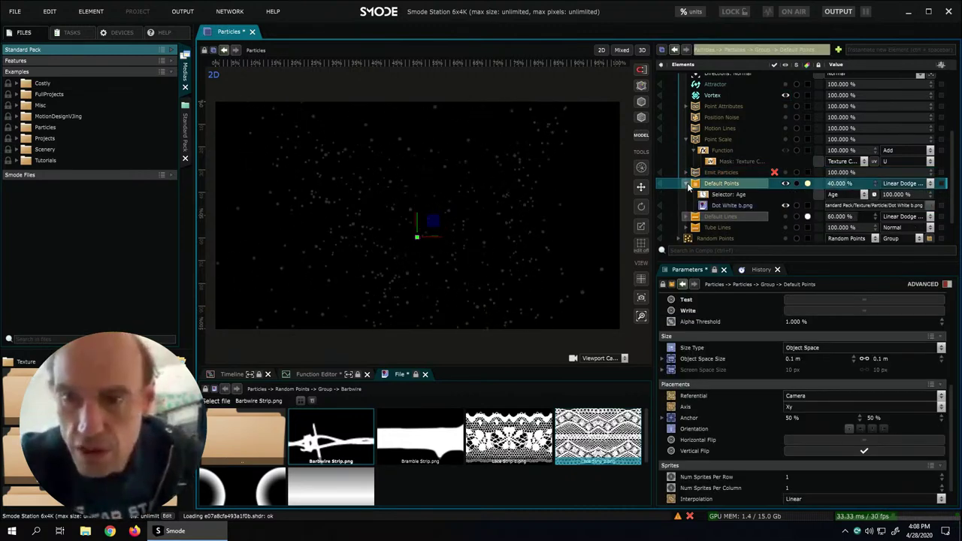
{"action": "left_click", "coordinate": [814, 358]}
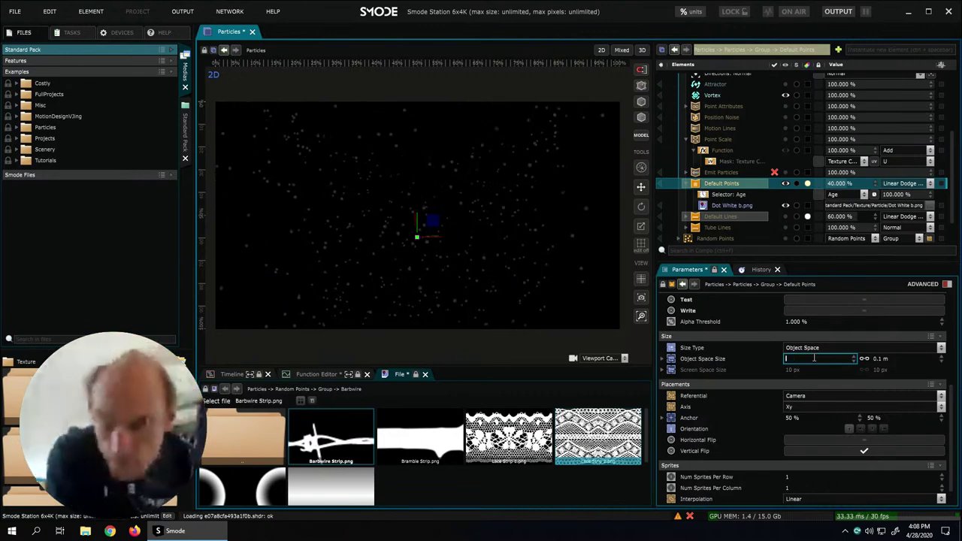
{"action": "key", "text": "Return"}
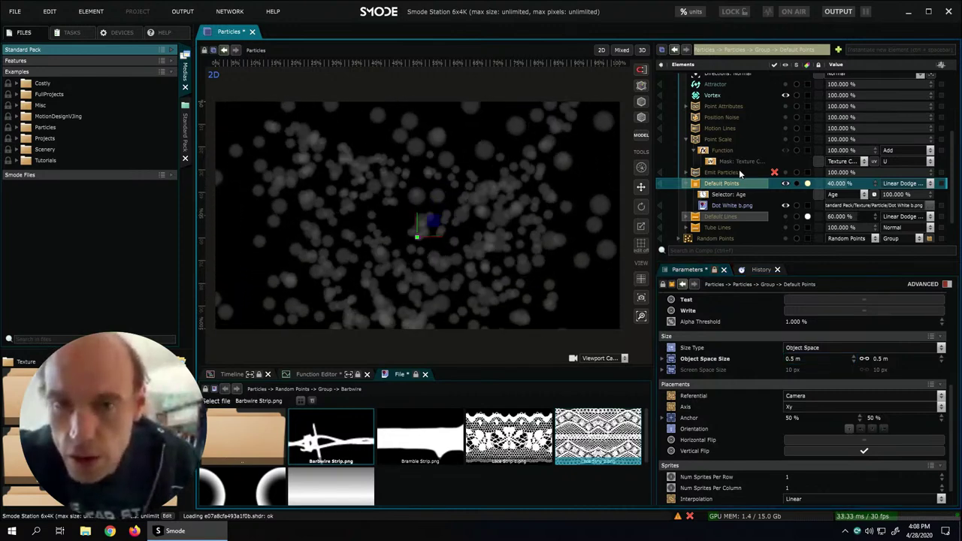
- Enable the Emit Particles operator and turn off the Vortex effect
{"action": "left_click", "coordinate": [785, 172]}
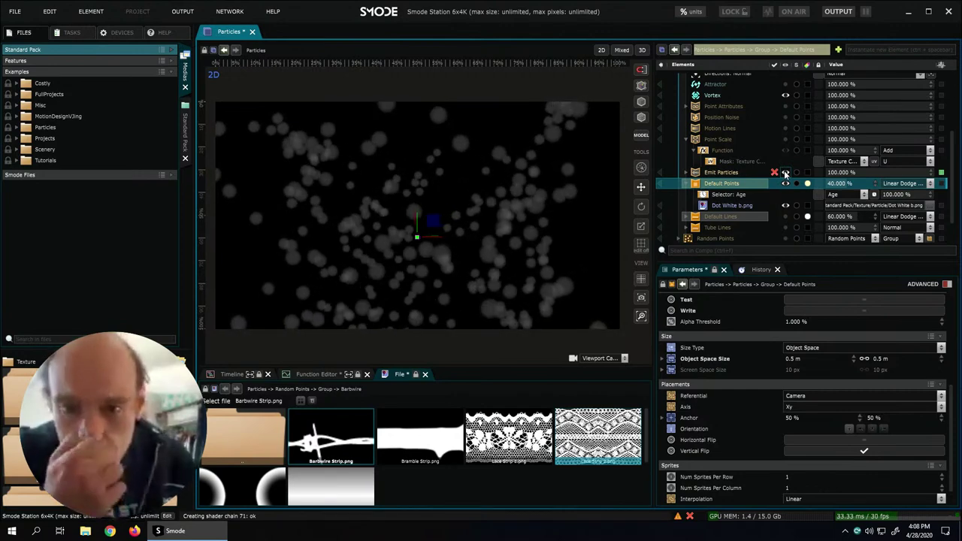
{"action": "left_click", "coordinate": [741, 174]}
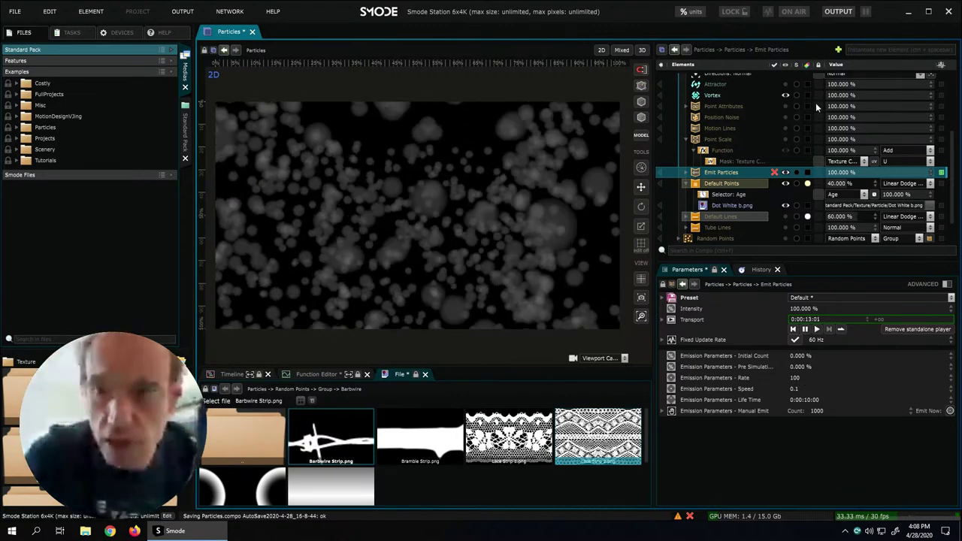
{"action": "left_click", "coordinate": [786, 94]}
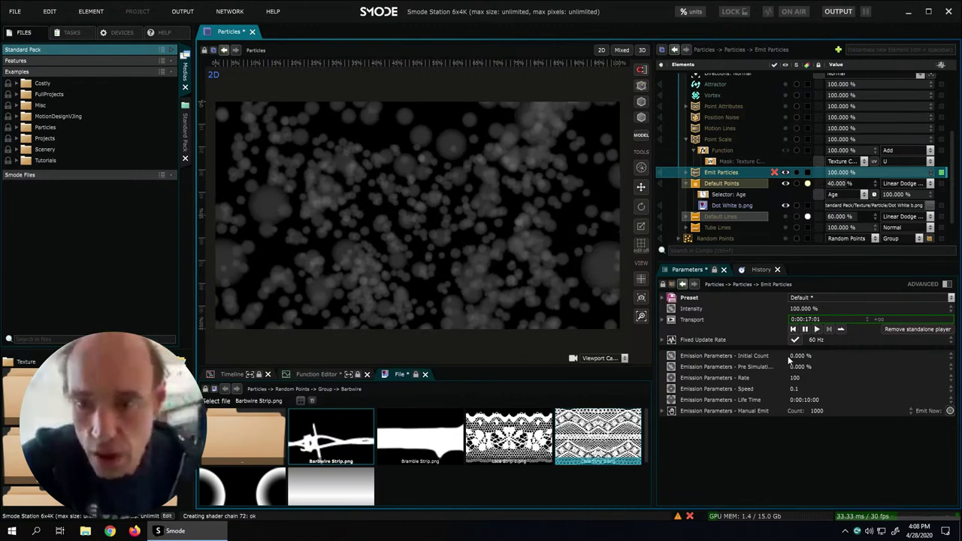
- Set the emitted particles' Life Time to 2 and Rate to 10000
{"action": "double_click", "coordinate": [801, 400]}
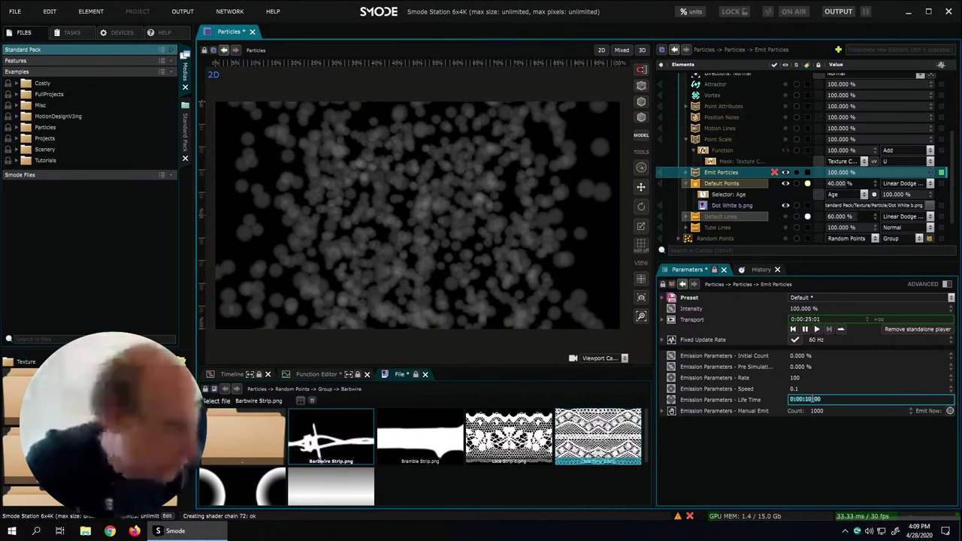
{"action": "type", "text": "2"}
{"action": "key", "text": "Return"}
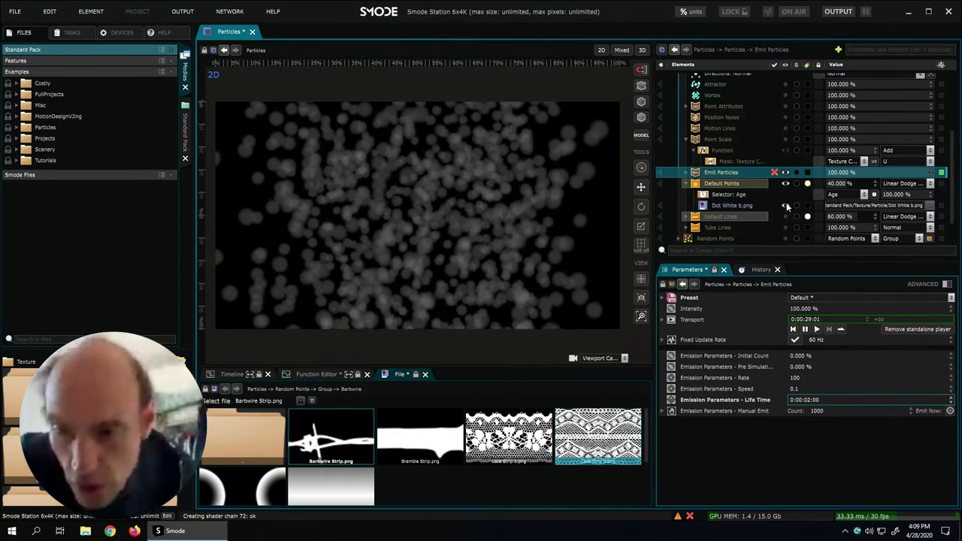
{"action": "left_click", "coordinate": [685, 172]}
{"action": "left_click", "coordinate": [803, 378]}
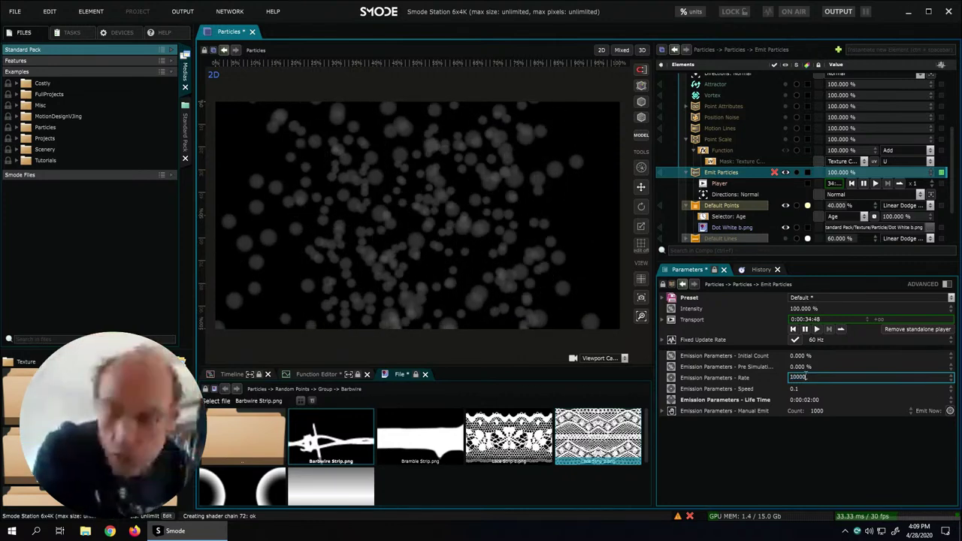
{"action": "type", "text": "10000"}
{"action": "key", "text": "Return"}
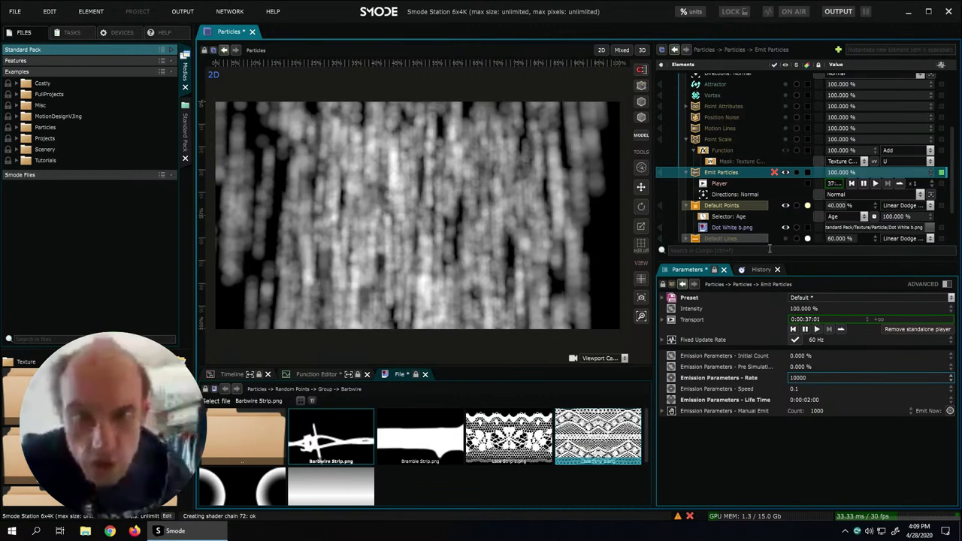
- Reduce the Particles Emission Parameters value from 100 to 10
{"action": "scroll", "coordinate": [952, 142], "scroll_direction": "up", "scroll_amount": 1}
{"action": "left_click_drag", "start_coordinate": [951, 143], "coordinate": [954, 72]}
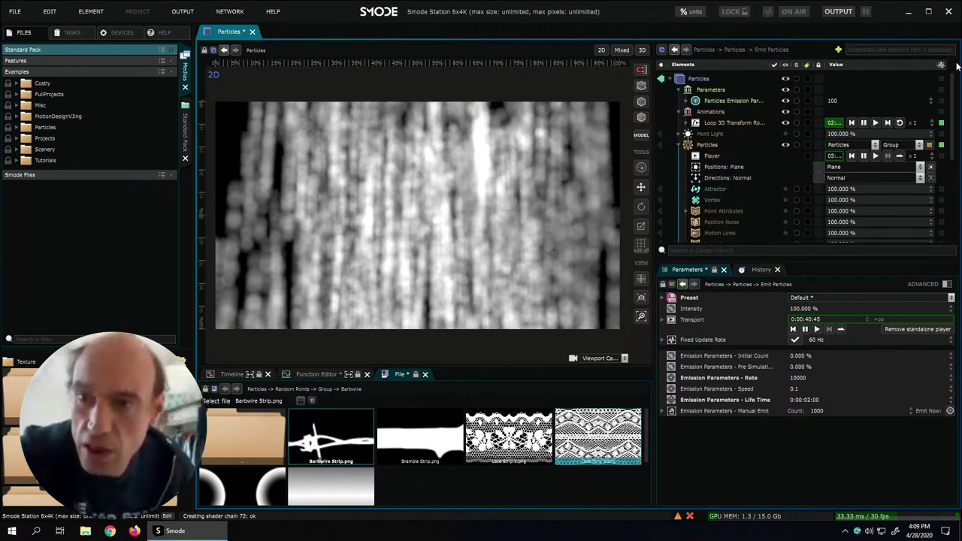
{"action": "left_click", "coordinate": [852, 100]}
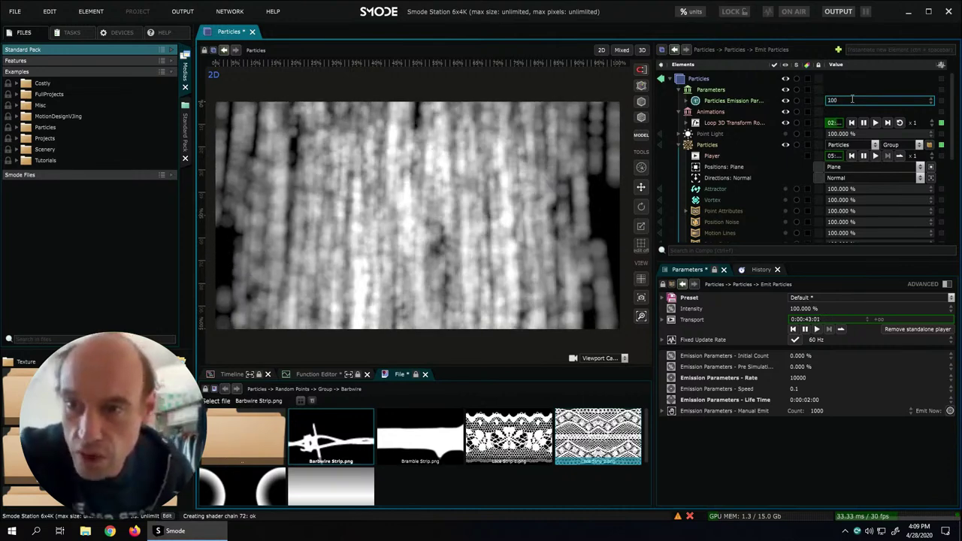
{"action": "key", "text": "BackSpace"}
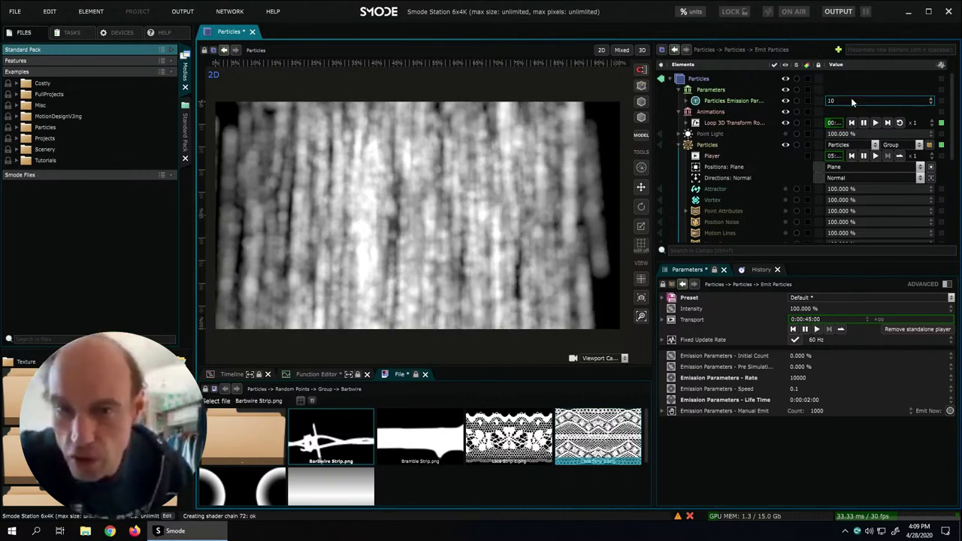
{"action": "scroll", "coordinate": [946, 218], "scroll_direction": "down", "scroll_amount": 10}
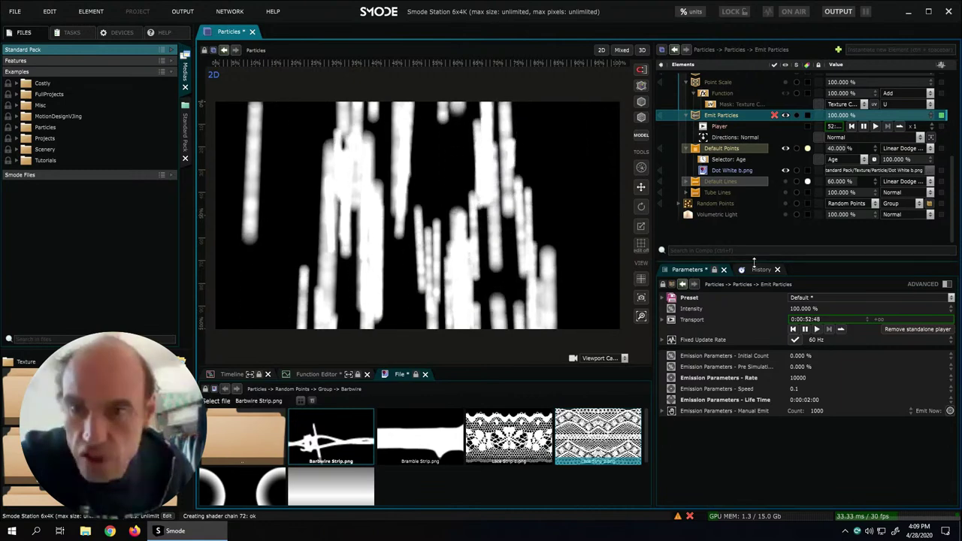
- Set the Emit Particles Directions mode to Random
{"action": "left_click", "coordinate": [734, 139]}
{"action": "left_click", "coordinate": [862, 138]}
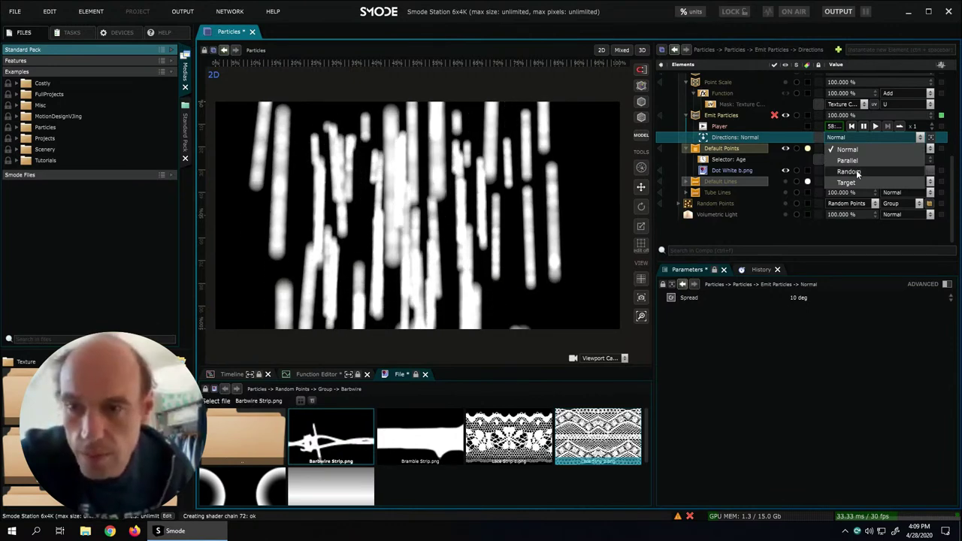
{"action": "left_click", "coordinate": [848, 171]}
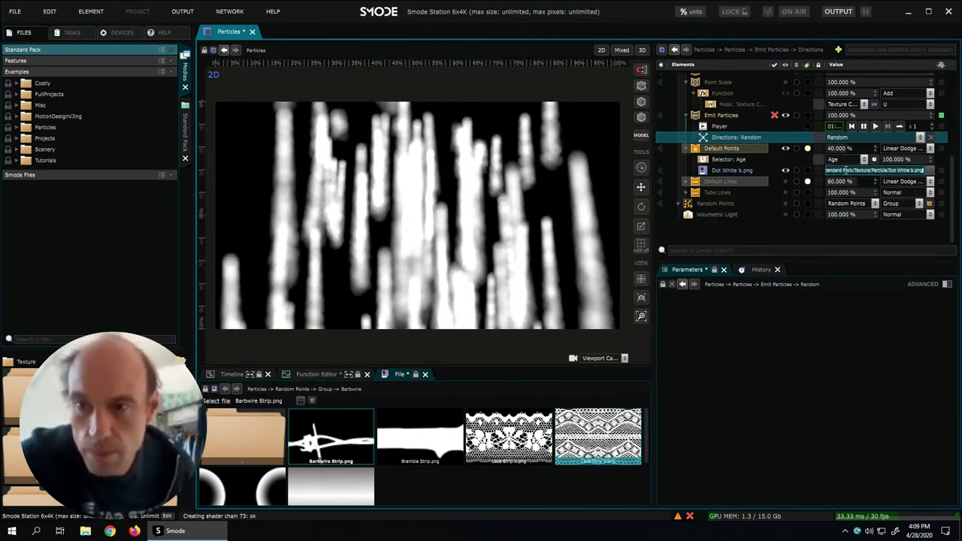
- Set the Emit Particles emission speed to 1
{"action": "left_click", "coordinate": [720, 117]}
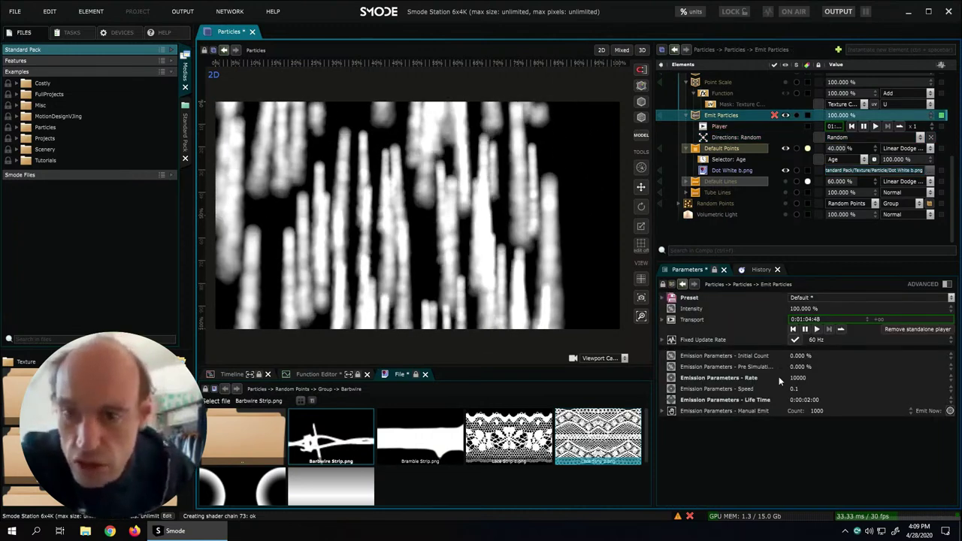
{"action": "left_click", "coordinate": [814, 387]}
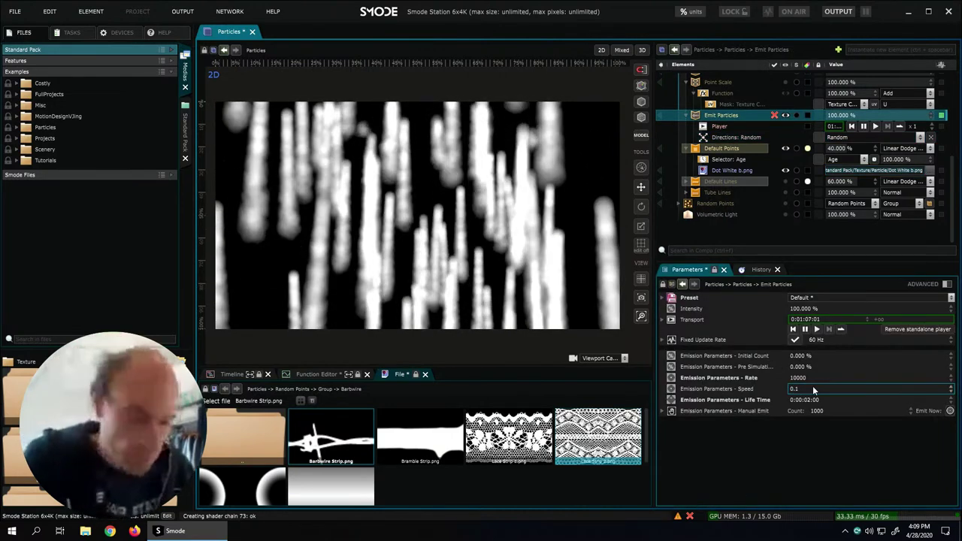
{"action": "double_click", "coordinate": [794, 389]}
{"action": "key", "text": "Return"}
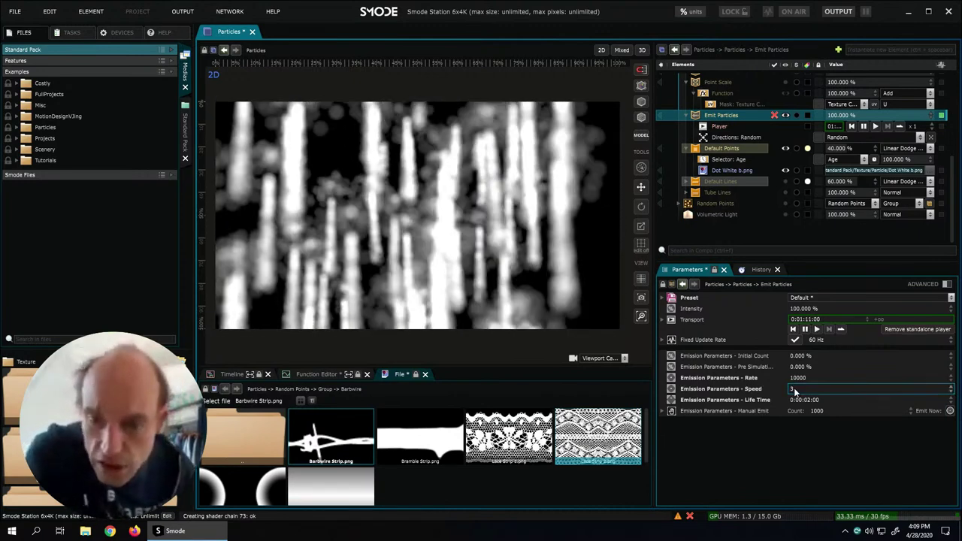
{"action": "left_click", "coordinate": [795, 389]}
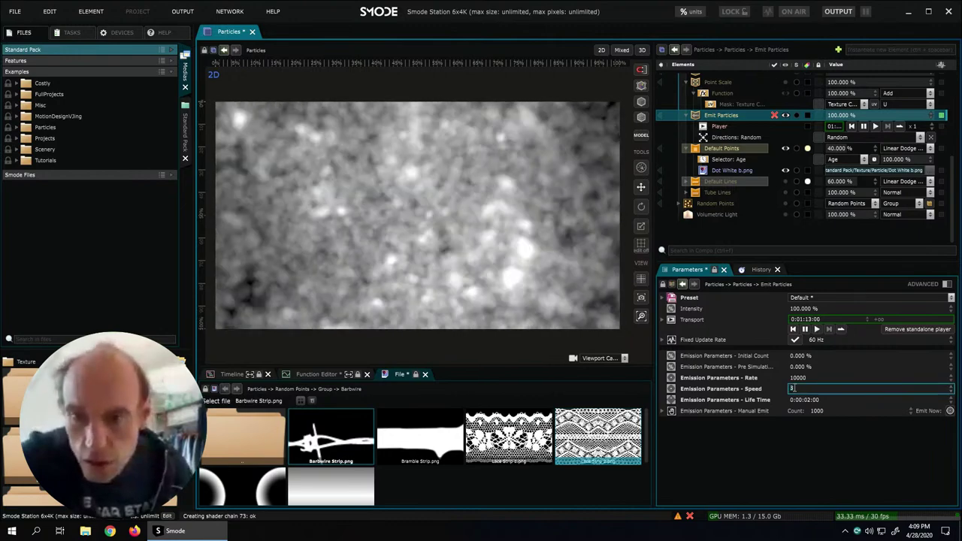
{"action": "type", "text": "2"}
{"action": "key", "text": "Return"}
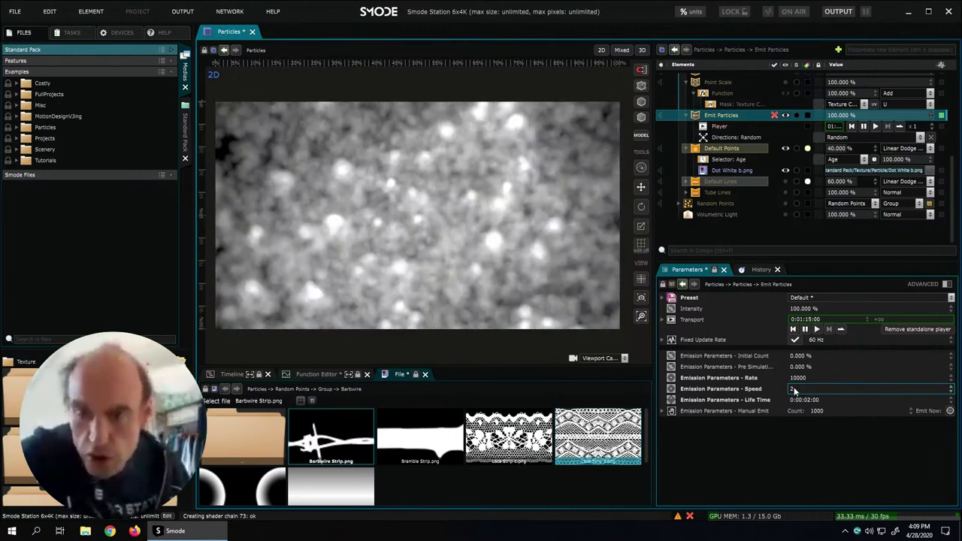
{"action": "left_click", "coordinate": [795, 389]}
{"action": "key", "text": "Return"}
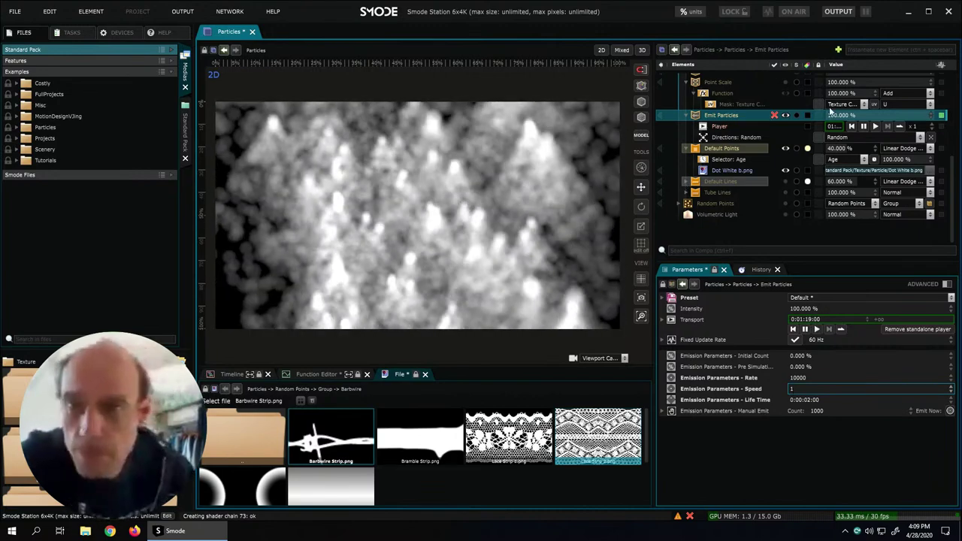
- Dim the Default Points layer to about 25 %
{"action": "left_click", "coordinate": [838, 149]}
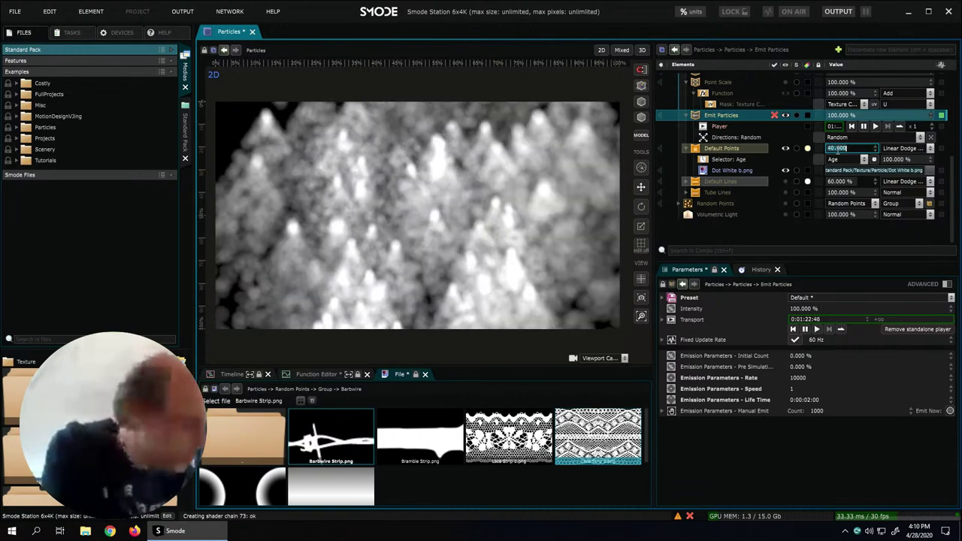
{"action": "type", "text": "20"}
{"action": "key", "text": "Return"}
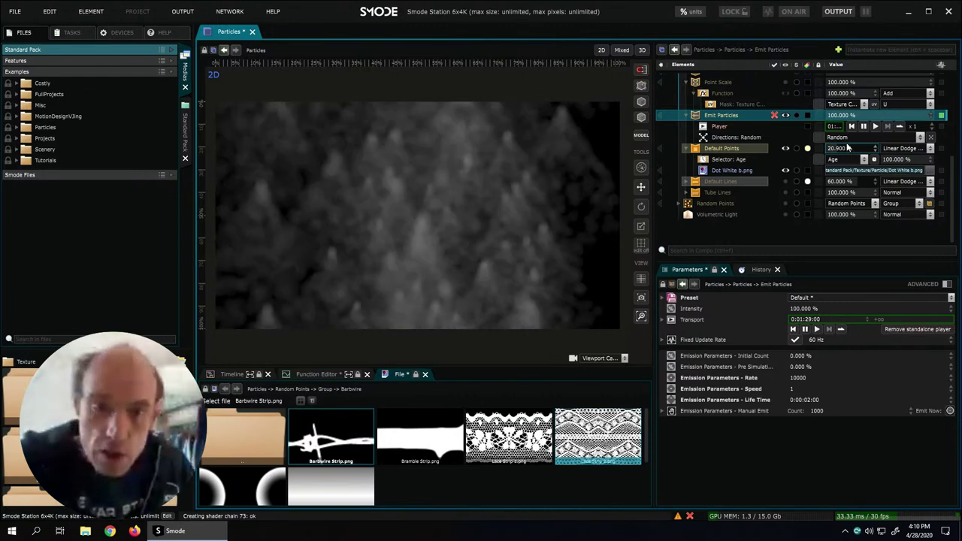
{"action": "left_click_drag", "start_coordinate": [846, 148], "coordinate": [842, 148]}
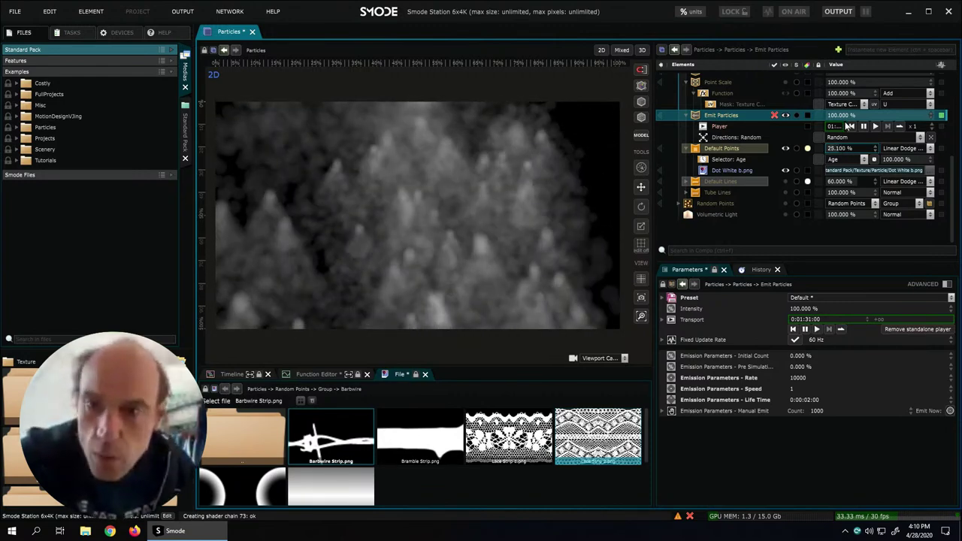
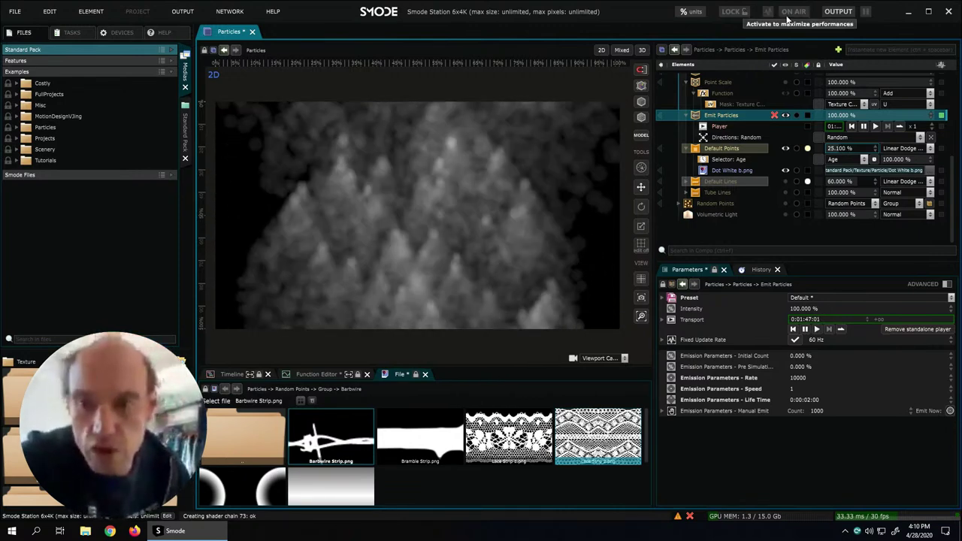
- Wrap Default Points in a new group with Ctrl+G and move Emit Particles into that group
{"action": "left_click", "coordinate": [698, 149]}
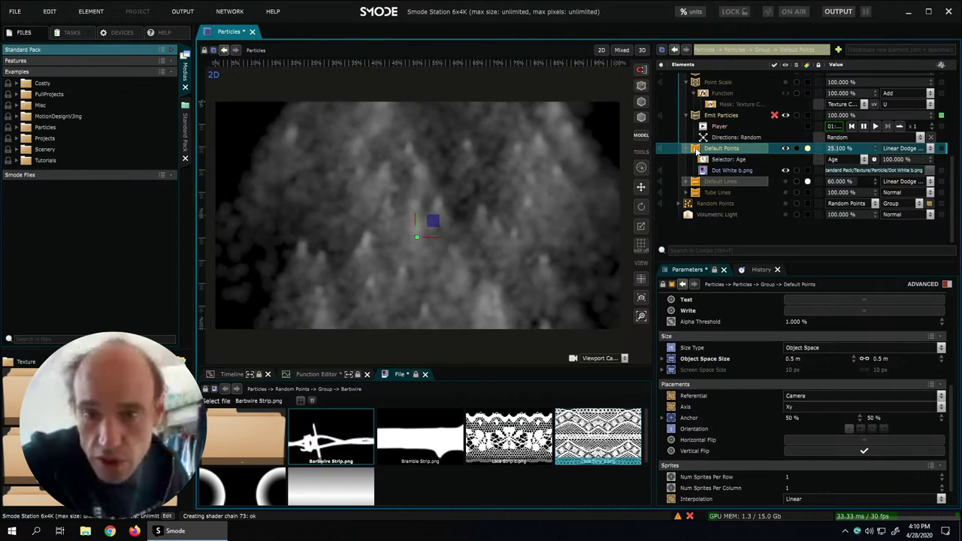
{"action": "key", "text": "ctrl+g"}
{"action": "left_click", "coordinate": [685, 171]}
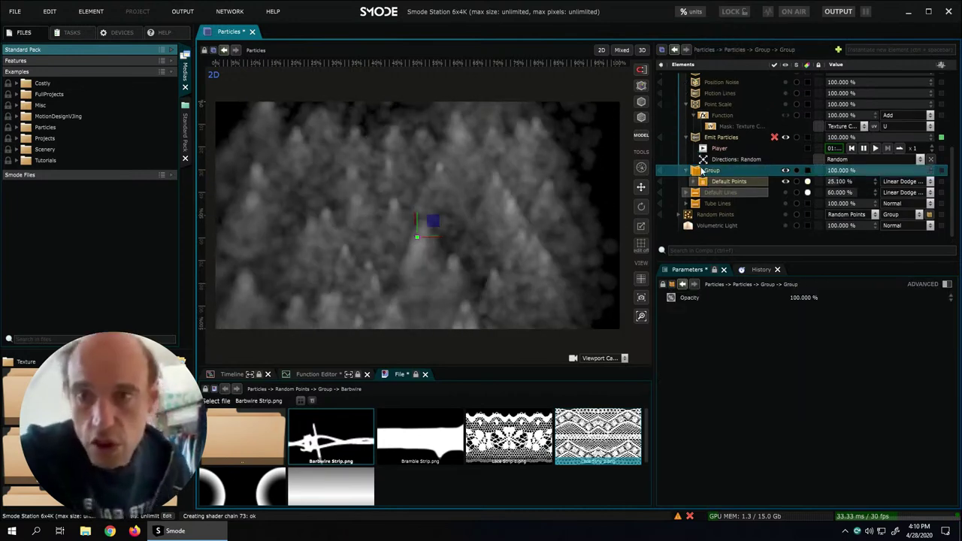
{"action": "left_click", "coordinate": [702, 138]}
{"action": "left_click_drag", "start_coordinate": [697, 140], "coordinate": [703, 173]}
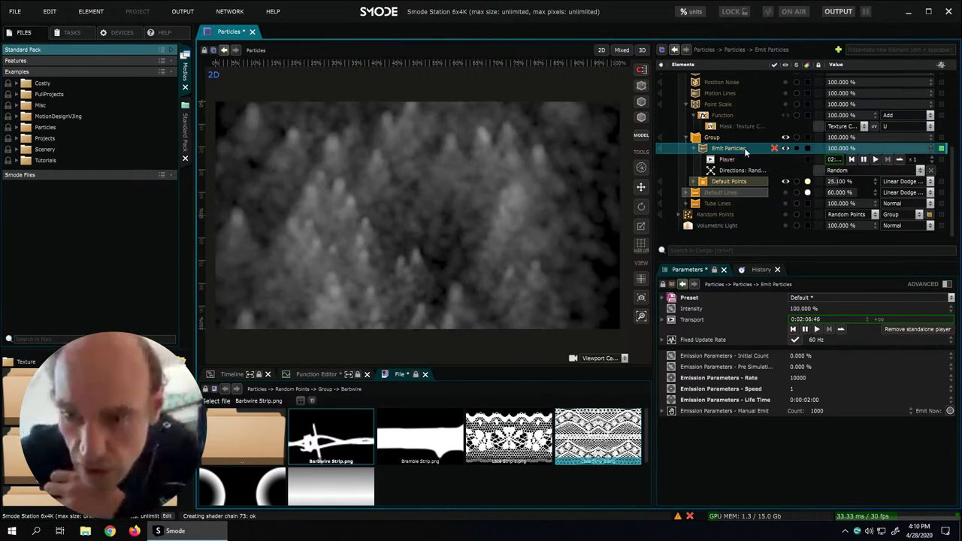
{"action": "left_click", "coordinate": [744, 147]}
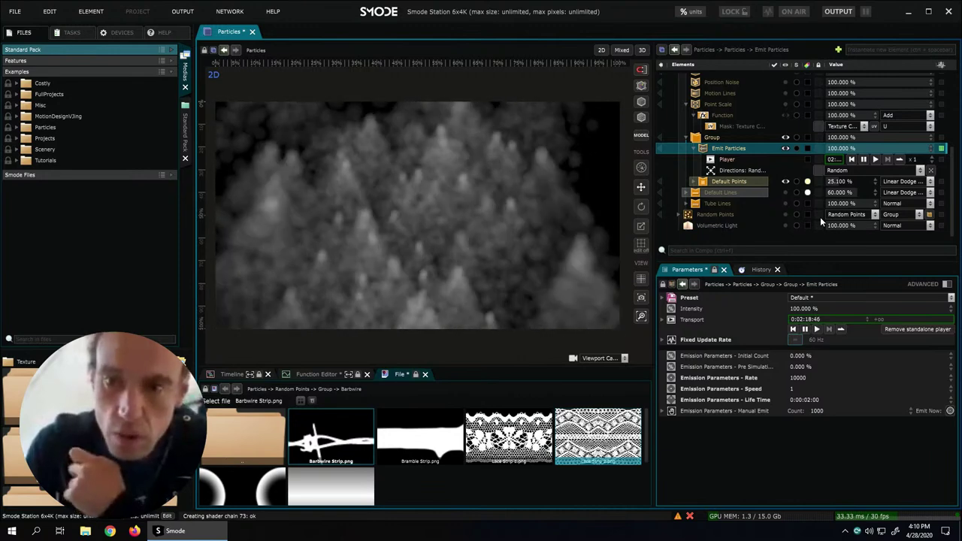
{"action": "scroll", "coordinate": [736, 151], "scroll_direction": "up", "scroll_amount": 1}
- Add the Flare Sprites II preset (Renderers > Sprite Points > Advanced Presets) to the Particles element
{"action": "left_click", "coordinate": [718, 164]}
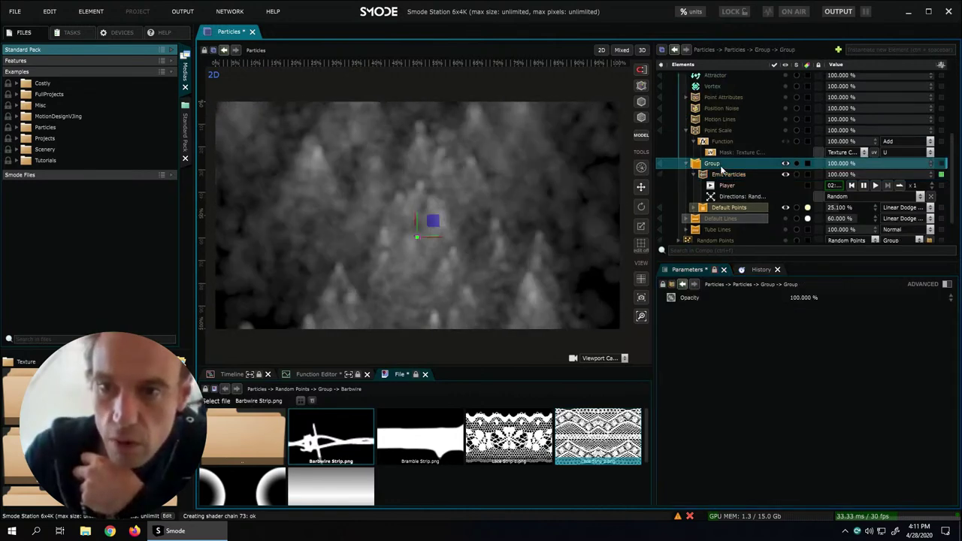
{"action": "scroll", "coordinate": [721, 169], "scroll_direction": "up", "scroll_amount": 5}
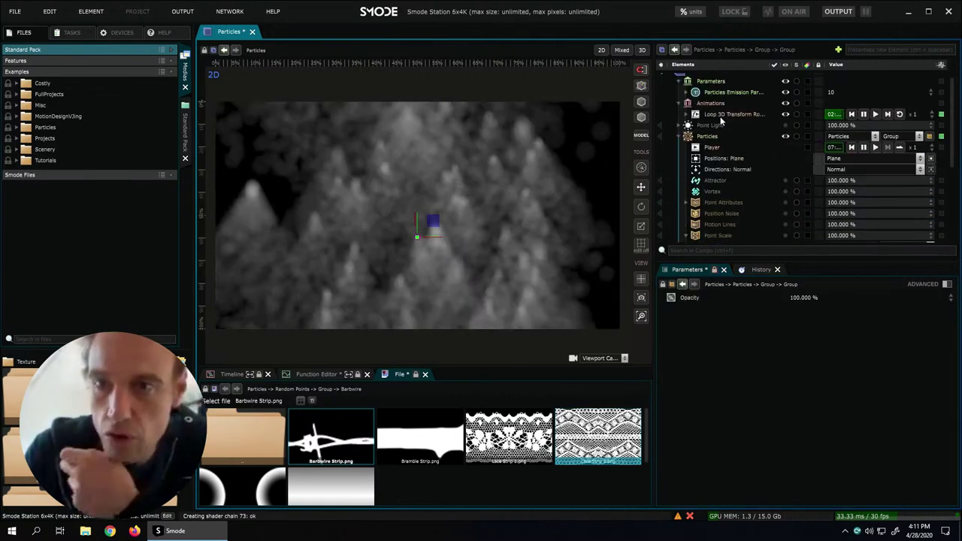
{"action": "right_click", "coordinate": [708, 138]}
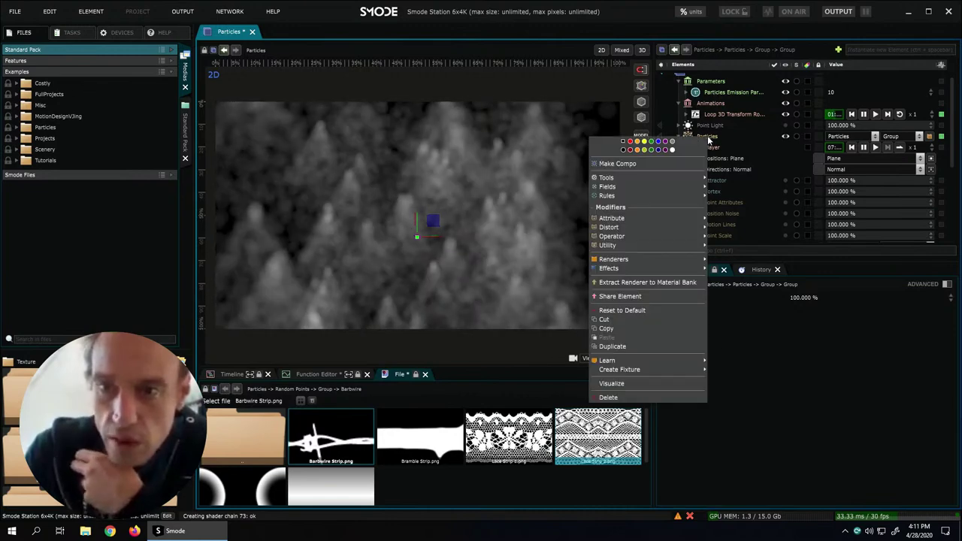
{"action": "mouse_move", "coordinate": [677, 262]}
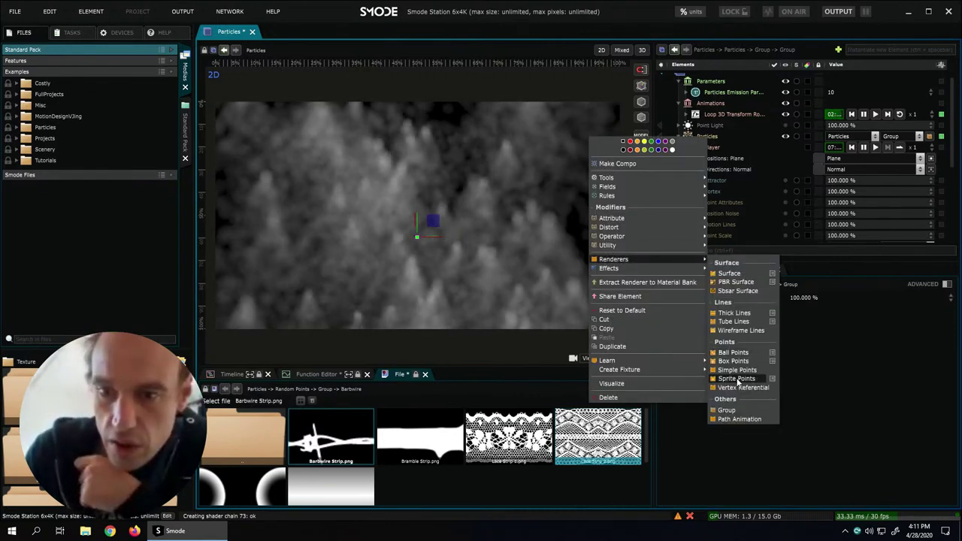
{"action": "mouse_move", "coordinate": [767, 379]}
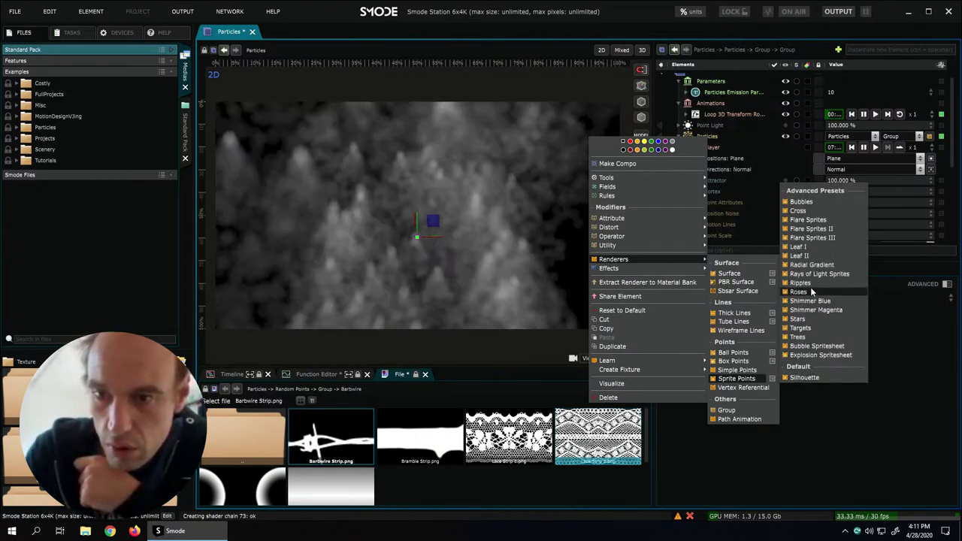
{"action": "left_click", "coordinate": [812, 229]}
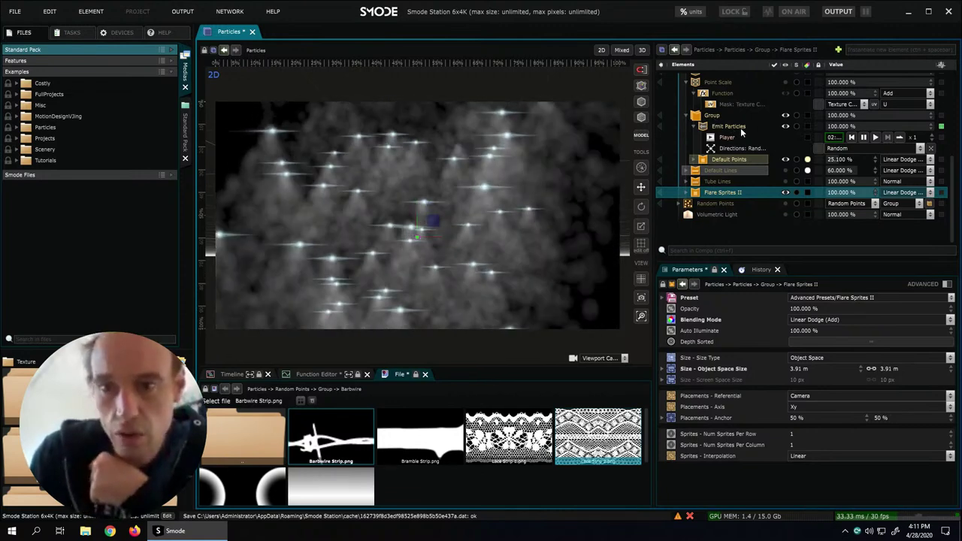
- Keep Default Lines off and enable the Tube Lines renderer instead
{"action": "left_click", "coordinate": [737, 160]}
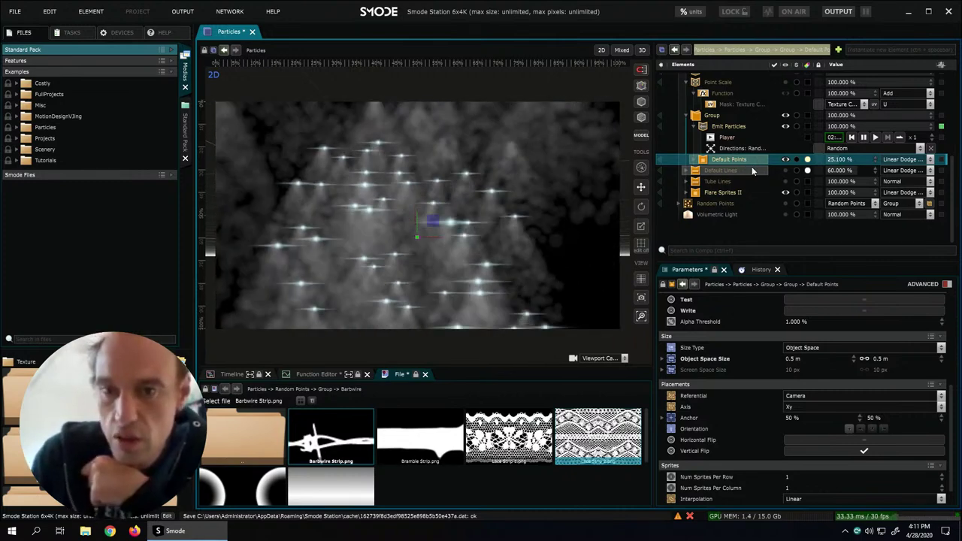
{"action": "left_click", "coordinate": [786, 171]}
{"action": "left_click", "coordinate": [786, 172]}
{"action": "left_click", "coordinate": [785, 182]}
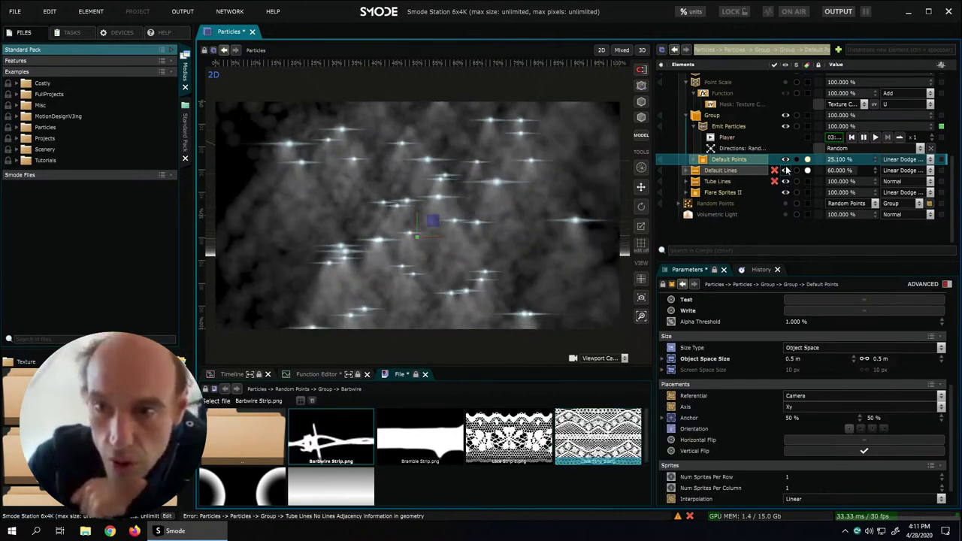
{"action": "scroll", "coordinate": [791, 119], "scroll_direction": "up", "scroll_amount": 2}
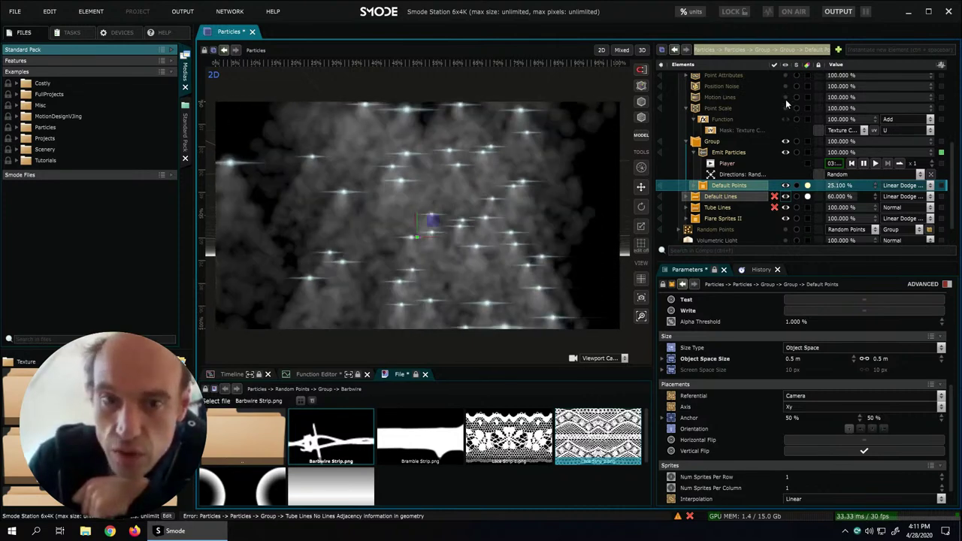
- Enable the Motion Lines and Position Noise modifiers so the trails become jagged
{"action": "left_click", "coordinate": [785, 98]}
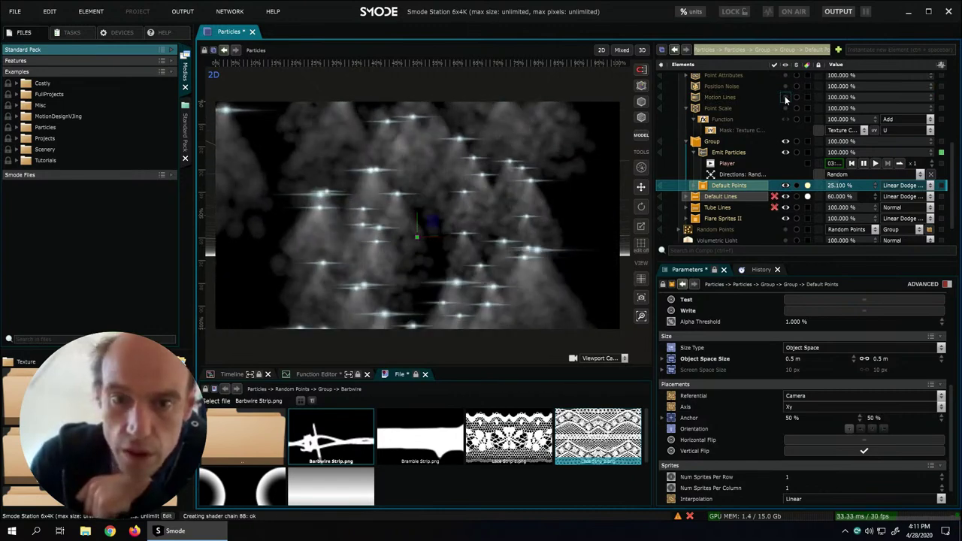
{"action": "left_click", "coordinate": [785, 98]}
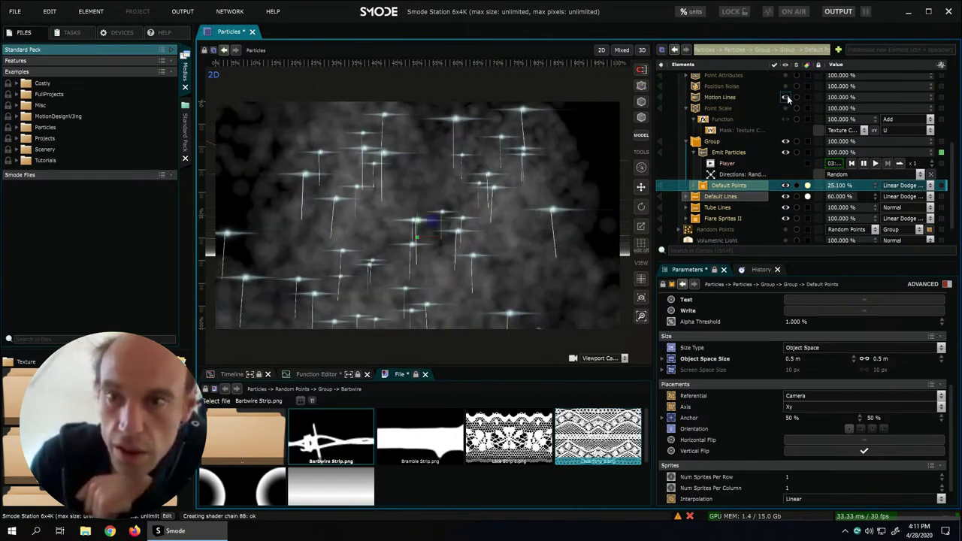
{"action": "scroll", "coordinate": [806, 96], "scroll_direction": "up", "scroll_amount": 4}
{"action": "left_click", "coordinate": [785, 139]}
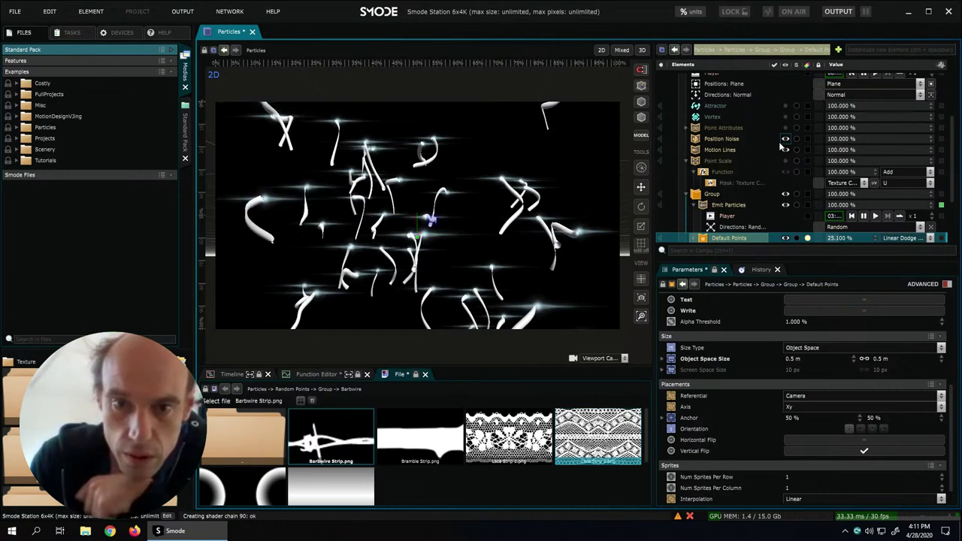
{"action": "scroll", "coordinate": [779, 141], "scroll_direction": "down", "scroll_amount": 5}
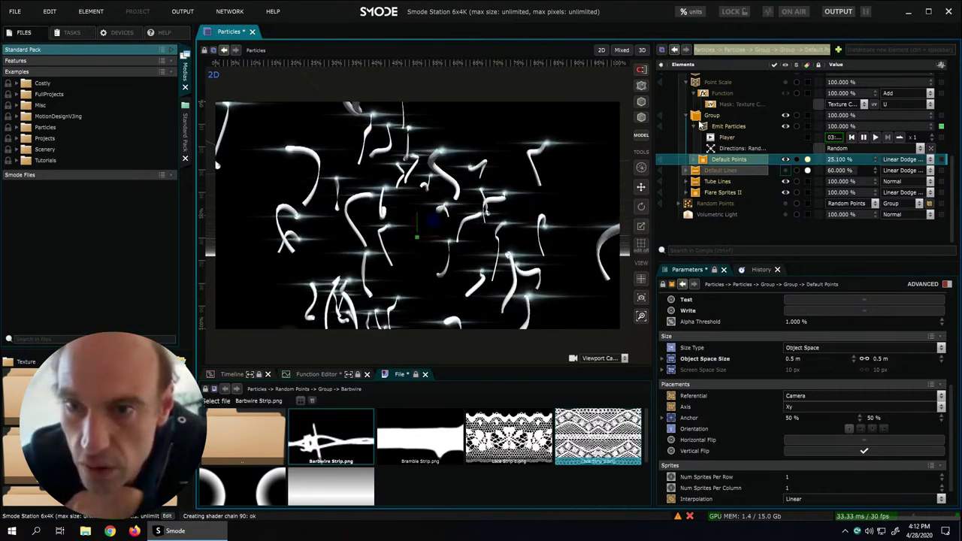
- Move the collapsed emitter group below Flare Sprites II and expand it again
{"action": "left_click", "coordinate": [685, 116]}
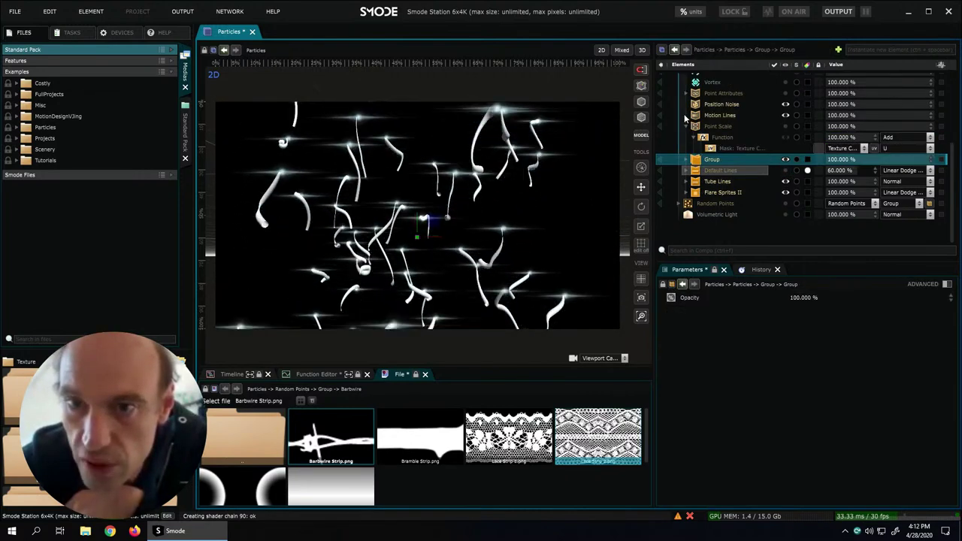
{"action": "left_click_drag", "start_coordinate": [710, 159], "coordinate": [705, 195]}
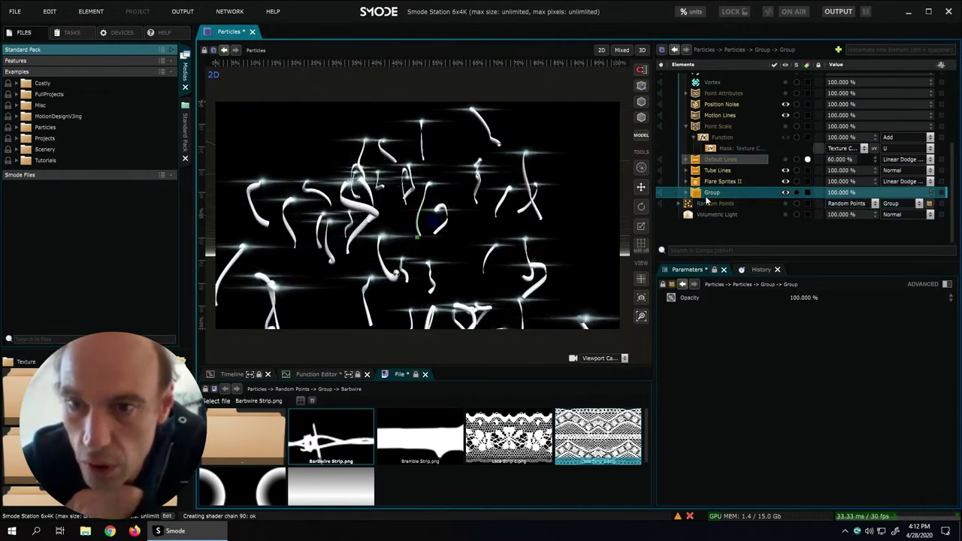
{"action": "left_click", "coordinate": [686, 192]}
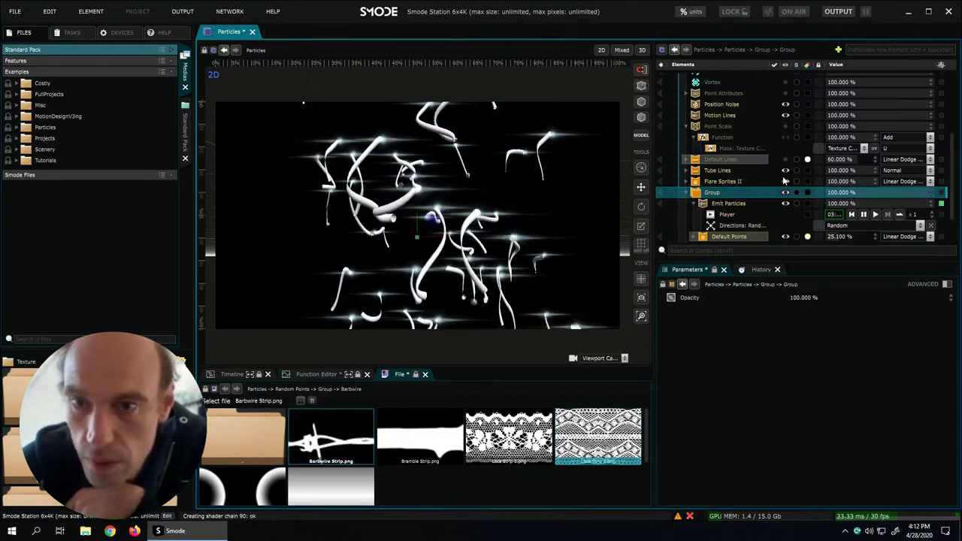
{"action": "scroll", "coordinate": [761, 154], "scroll_direction": "up", "scroll_amount": 1}
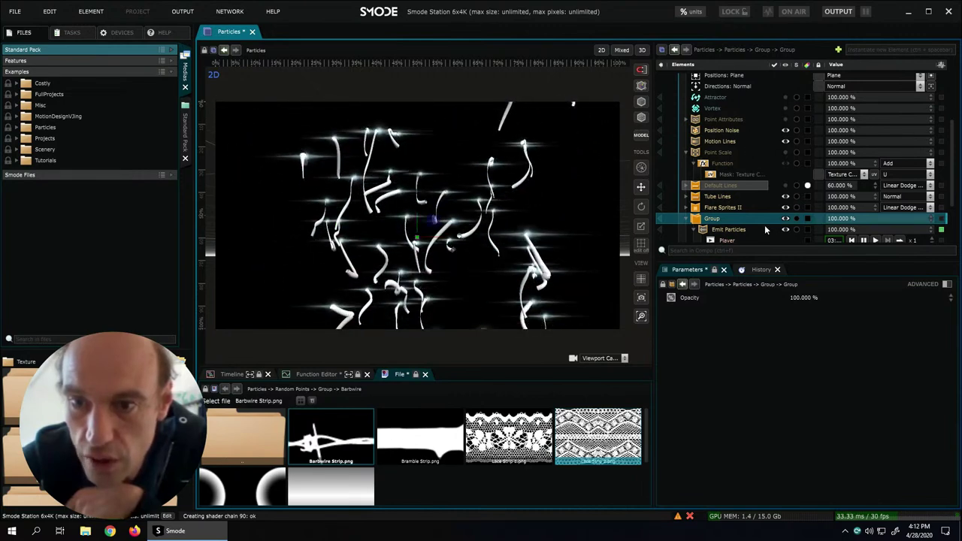
- Wrap the Tube Lines renderer in its own new Group 2
{"action": "left_click", "coordinate": [720, 141]}
{"action": "left_click_drag", "start_coordinate": [782, 259], "coordinate": [781, 318]}
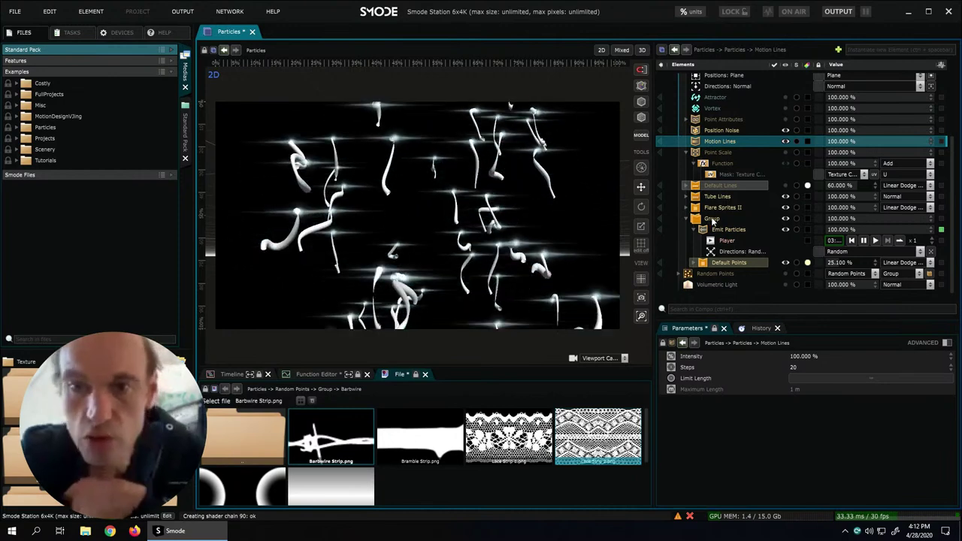
{"action": "left_click", "coordinate": [700, 197]}
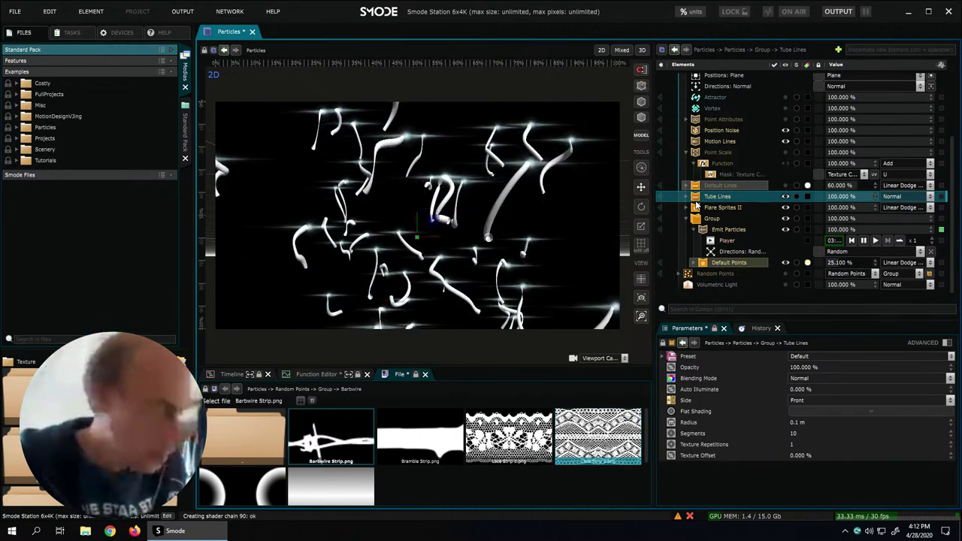
{"action": "key", "text": "ctrl+g"}
- Move Tube Lines out of Group 2 and put Emit Particles inside Default Points
{"action": "left_click", "coordinate": [687, 196]}
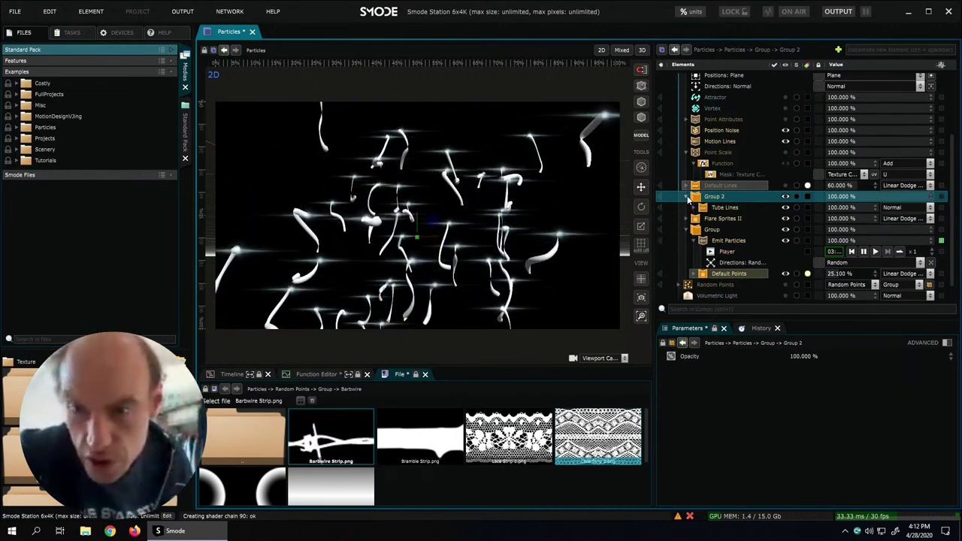
{"action": "left_click_drag", "start_coordinate": [693, 142], "coordinate": [709, 195]}
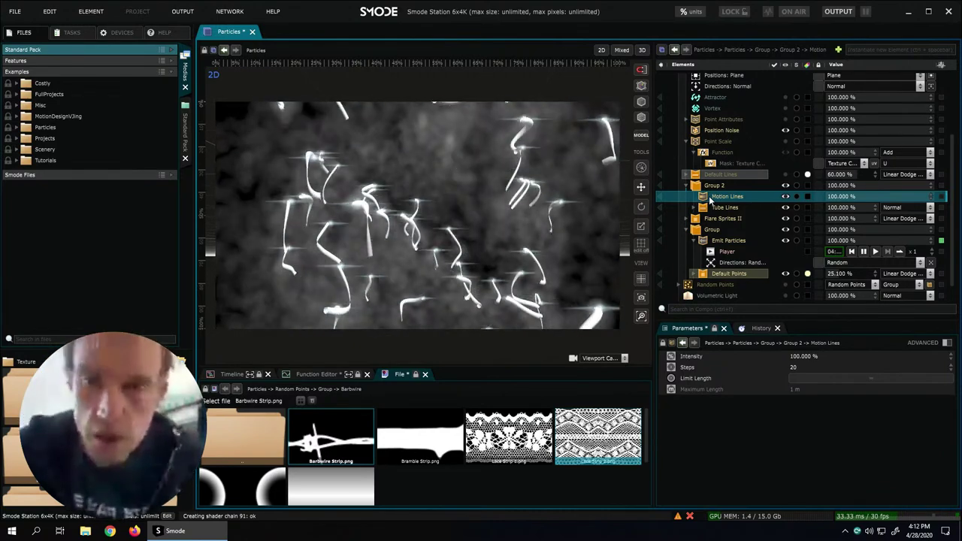
{"action": "mouse_move", "coordinate": [709, 195]}
{"action": "left_mouse_down"}
{"action": "mouse_move", "coordinate": [719, 212]}
{"action": "mouse_move", "coordinate": [719, 205]}
{"action": "left_mouse_up"}
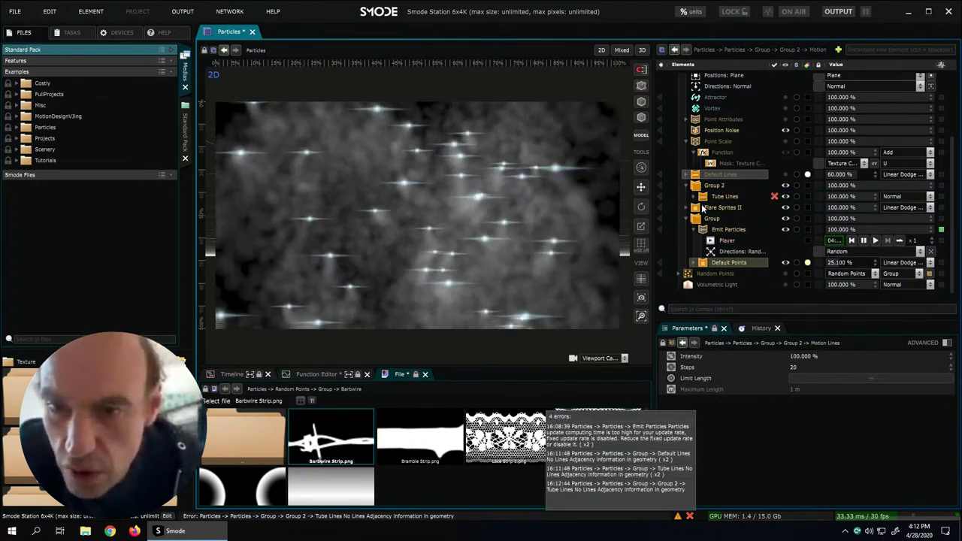
{"action": "left_click", "coordinate": [693, 197]}
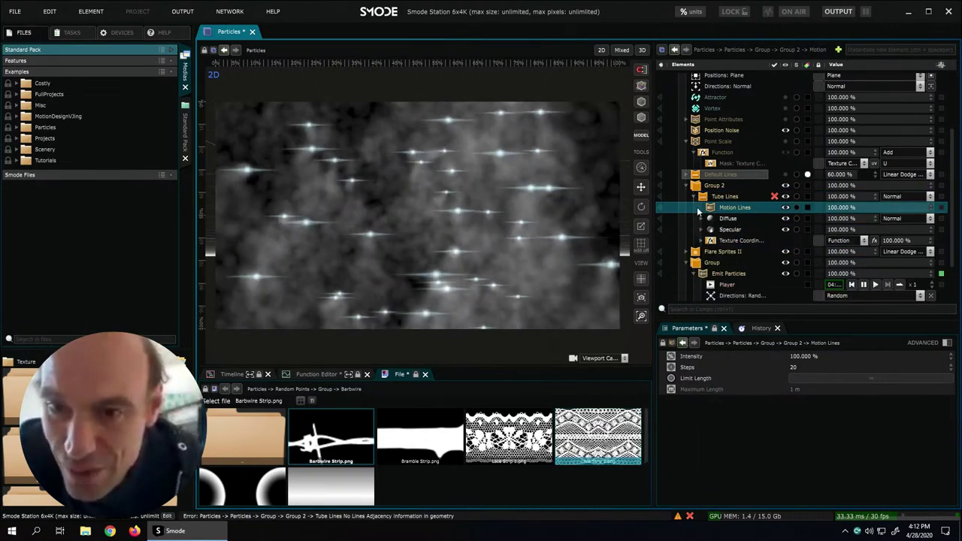
{"action": "left_click_drag", "start_coordinate": [722, 196], "coordinate": [708, 186]}
{"action": "left_click", "coordinate": [686, 187]}
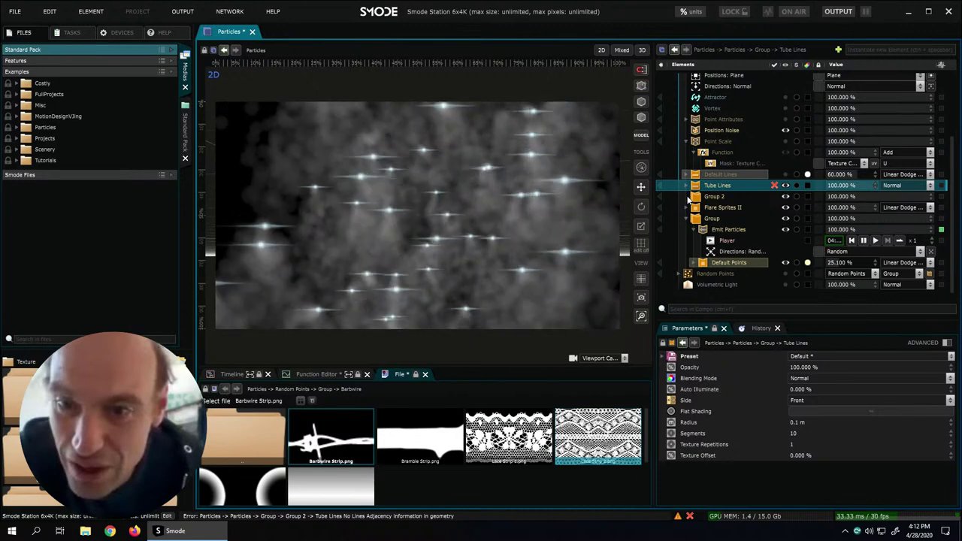
{"action": "left_click_drag", "start_coordinate": [726, 230], "coordinate": [709, 194]}
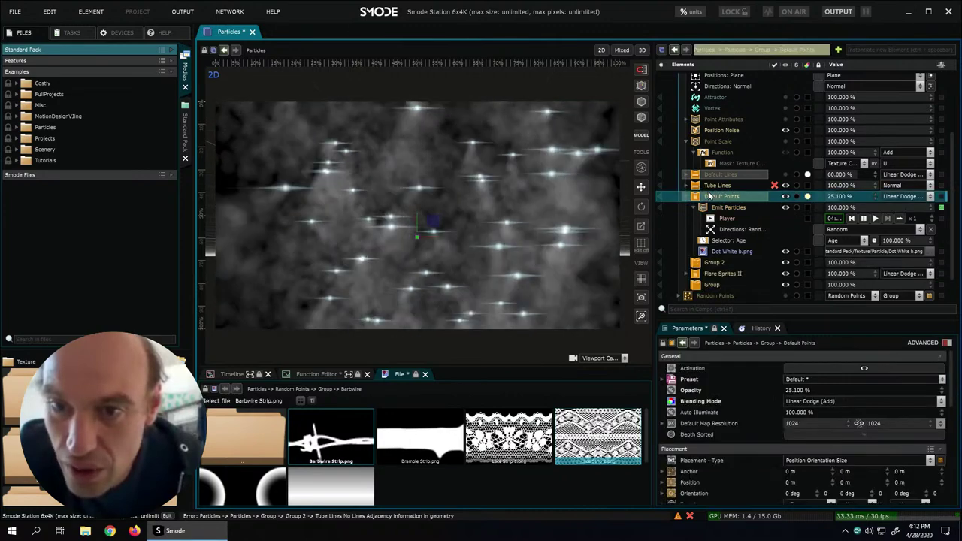
{"action": "left_click", "coordinate": [688, 197]}
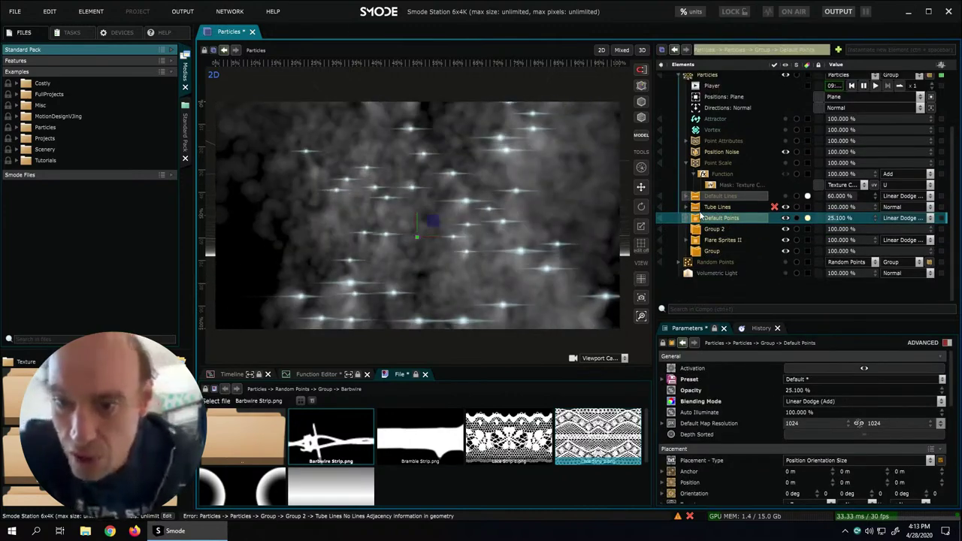
- Delete both Group 2 and Group
{"action": "left_click", "coordinate": [714, 229]}
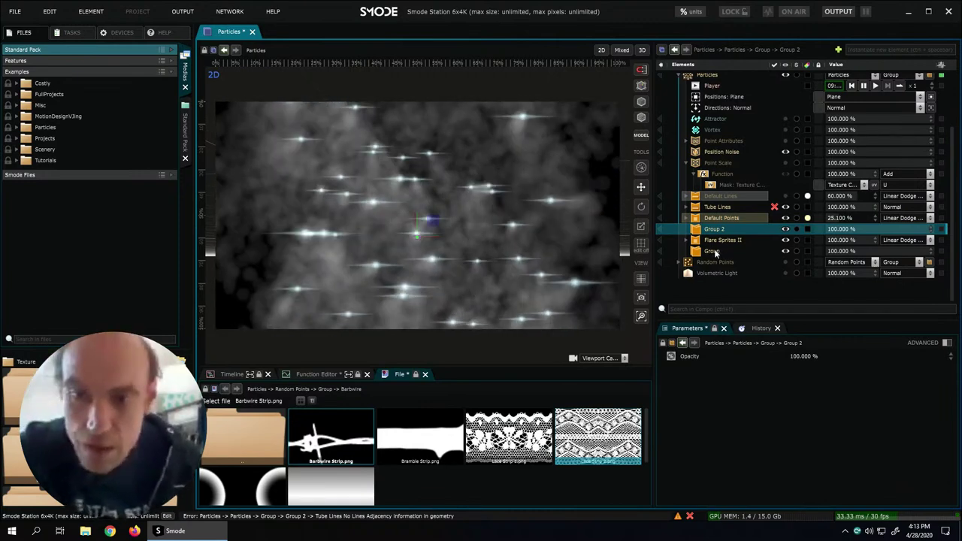
{"action": "left_click", "coordinate": [707, 252], "text": "ctrl"}
{"action": "key", "text": "Delete"}
{"action": "key", "text": "Return"}
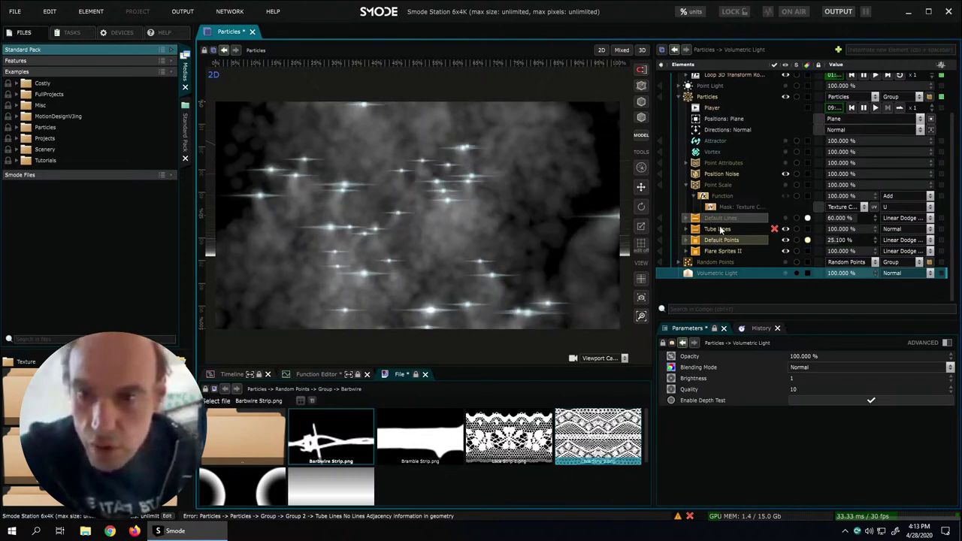
- Group Tube Lines anew and move Motion Lines out of Tube Lines into that group
{"action": "double_click", "coordinate": [718, 229]}
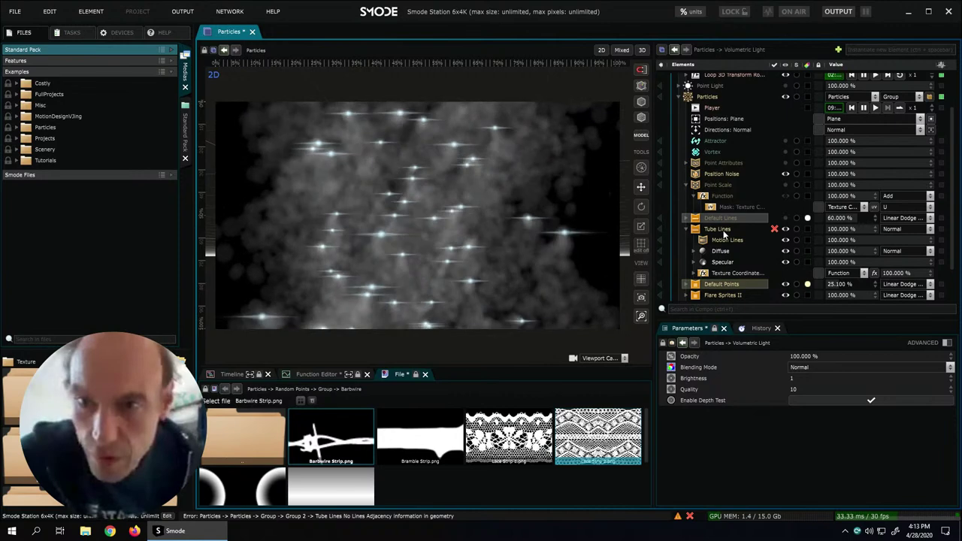
{"action": "left_click", "coordinate": [720, 230]}
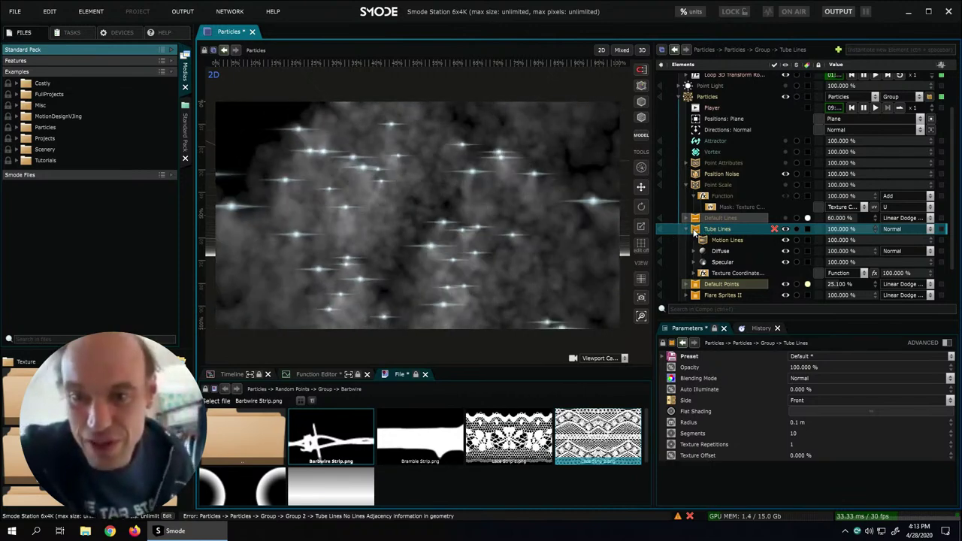
{"action": "key", "text": "ctrl+g"}
{"action": "left_click", "coordinate": [687, 230]}
{"action": "left_click", "coordinate": [699, 240]}
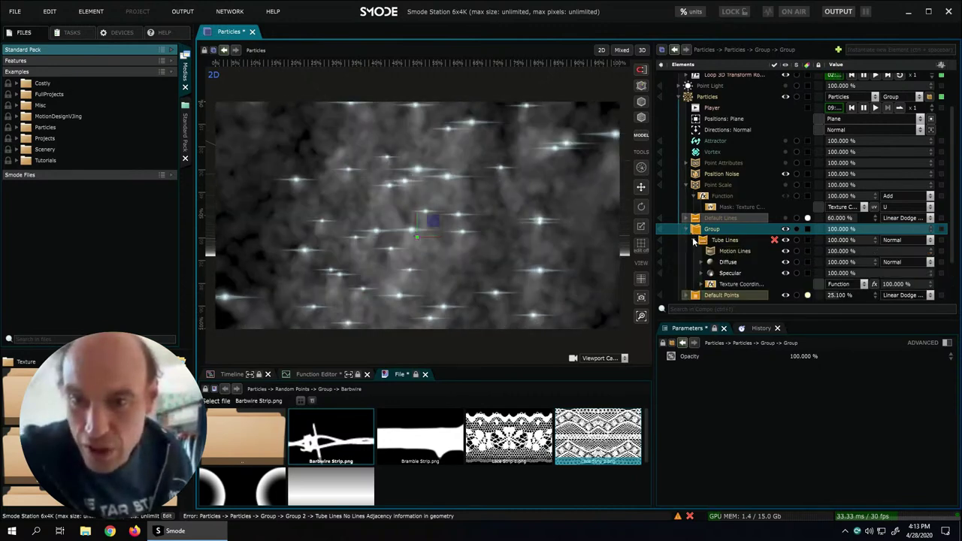
{"action": "left_click_drag", "start_coordinate": [716, 252], "coordinate": [716, 234]}
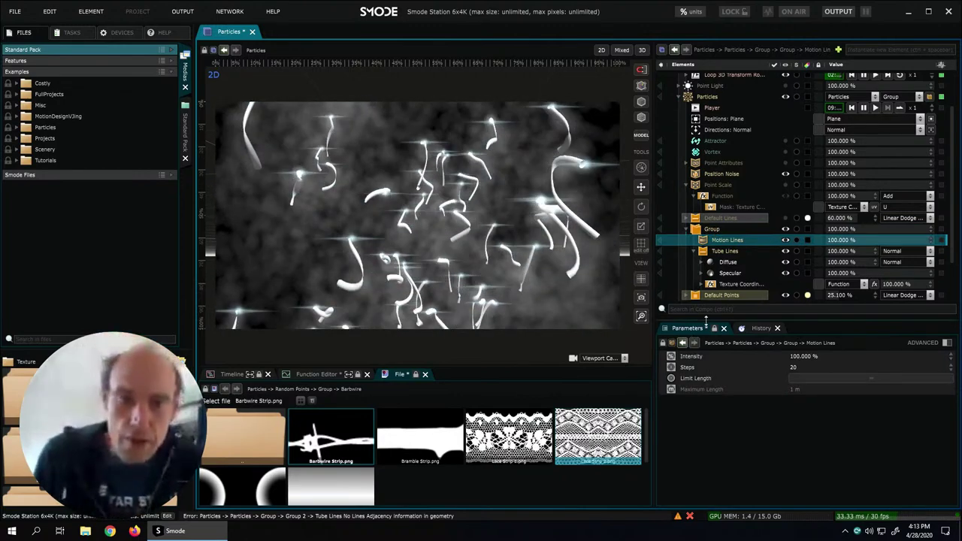
{"action": "left_click", "coordinate": [685, 229]}
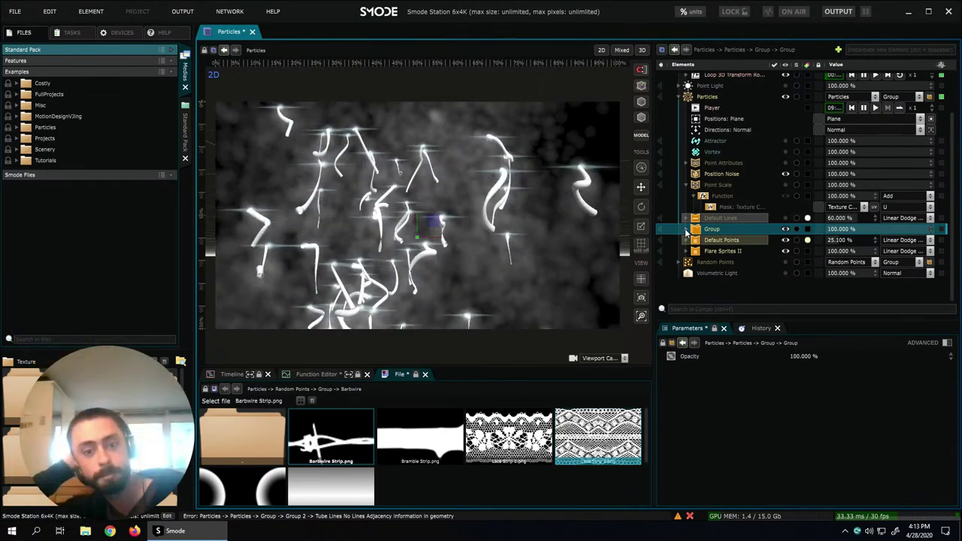
{"action": "left_click", "coordinate": [686, 230]}
- Save the composition and rename the new group to Motion Tubes
{"action": "double_click", "coordinate": [712, 229]}
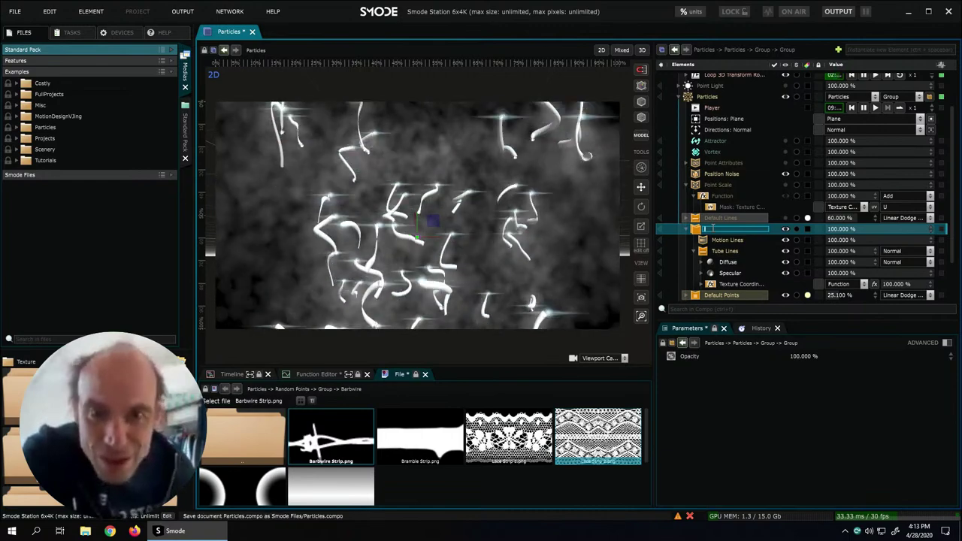
{"action": "key", "text": "ctrl+s"}
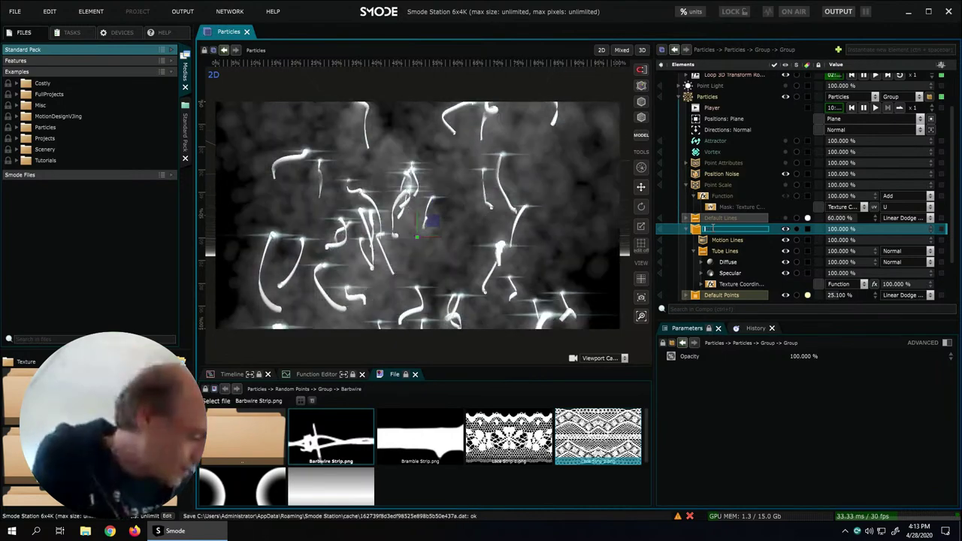
{"action": "type", "text": "blur"}
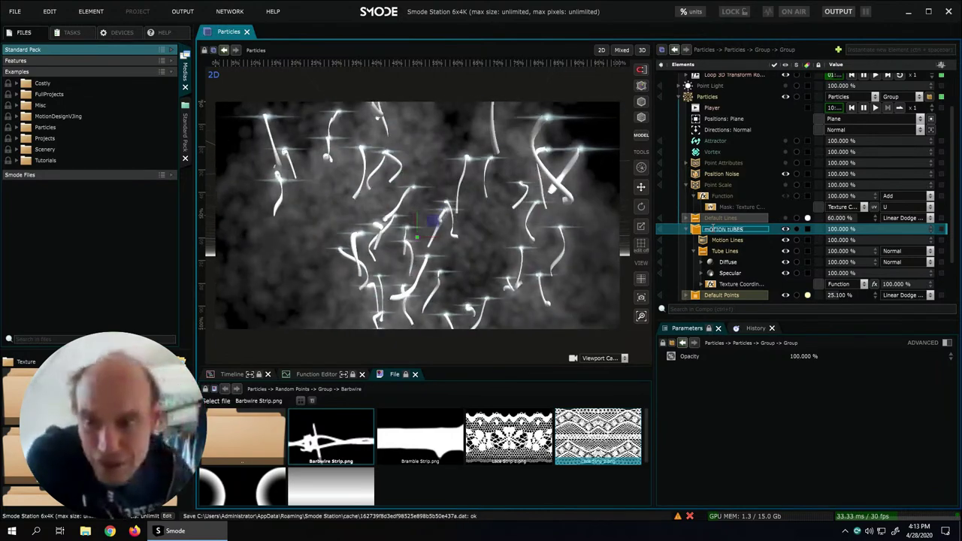
{"action": "type", "text": "Motion"}
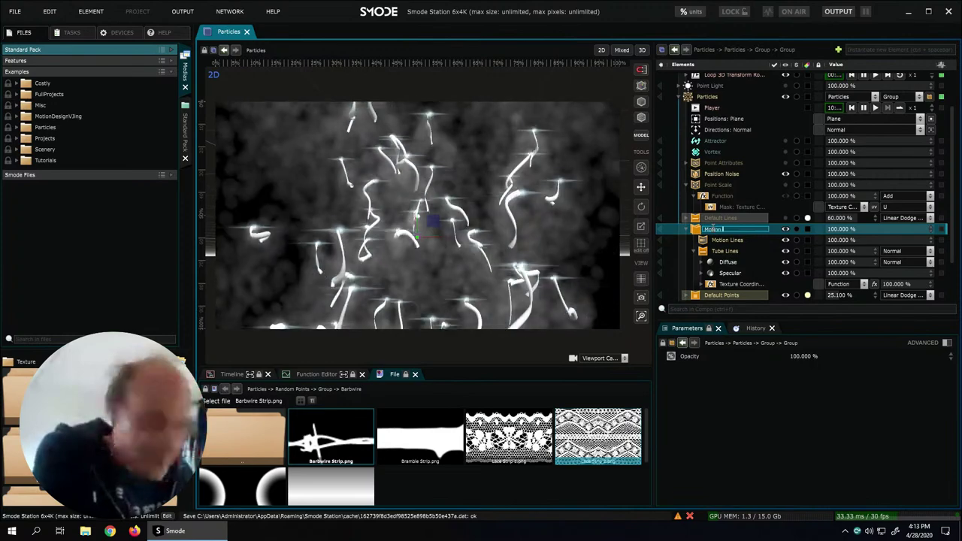
{"action": "type", "text": " Tubes"}
{"action": "key", "text": "Return"}
- Rename Default Points to Particle Trails, then collapse Particle Trails and Motion Tubes
{"action": "left_click", "coordinate": [720, 295]}
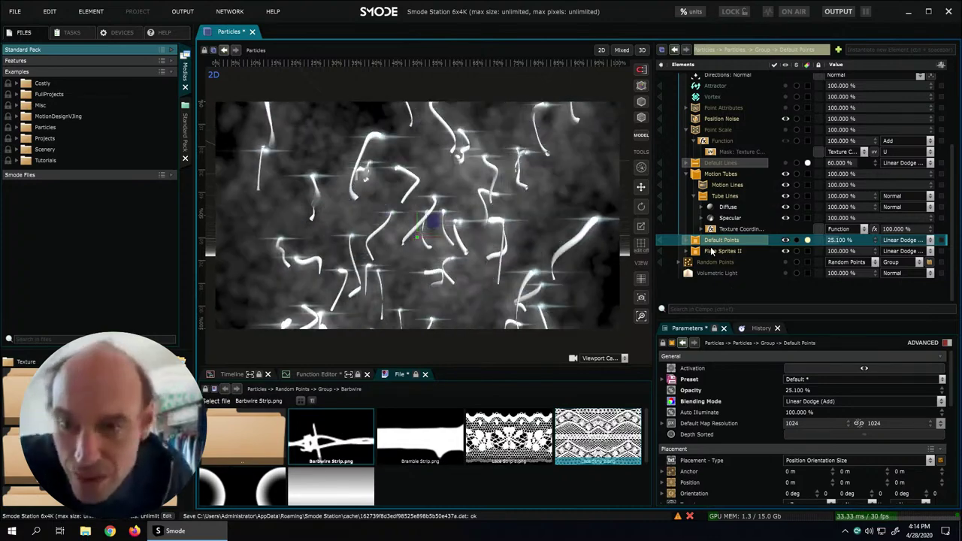
{"action": "double_click", "coordinate": [742, 239]}
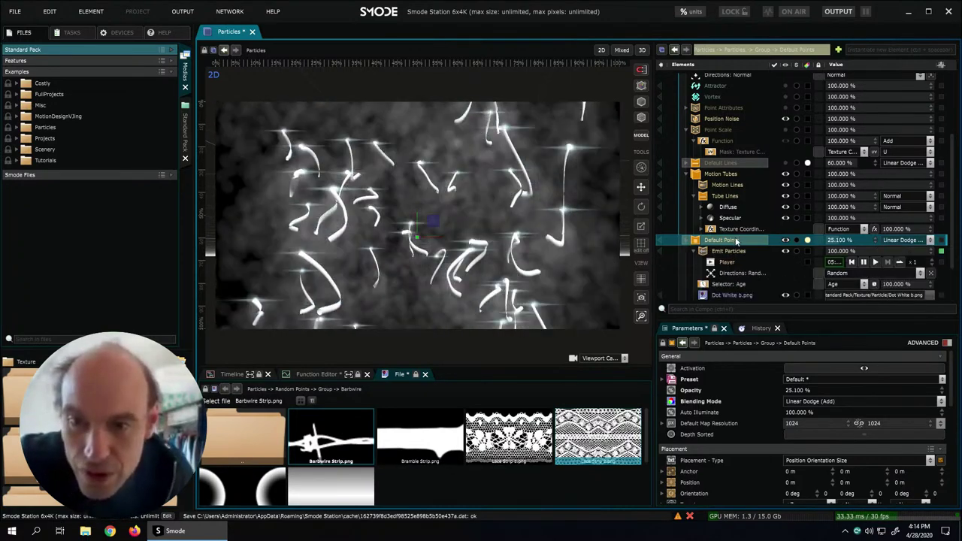
{"action": "left_click", "coordinate": [737, 241]}
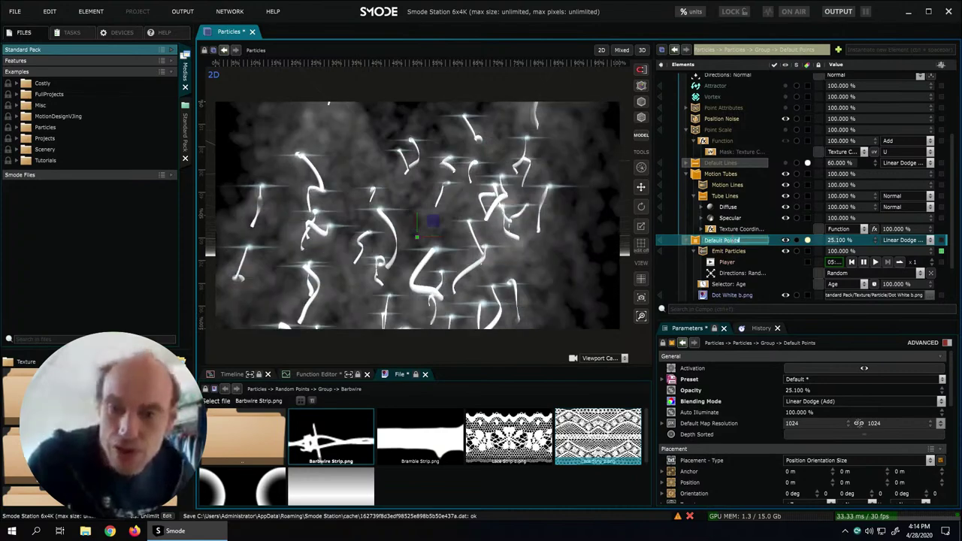
{"action": "type", "text": "P"}
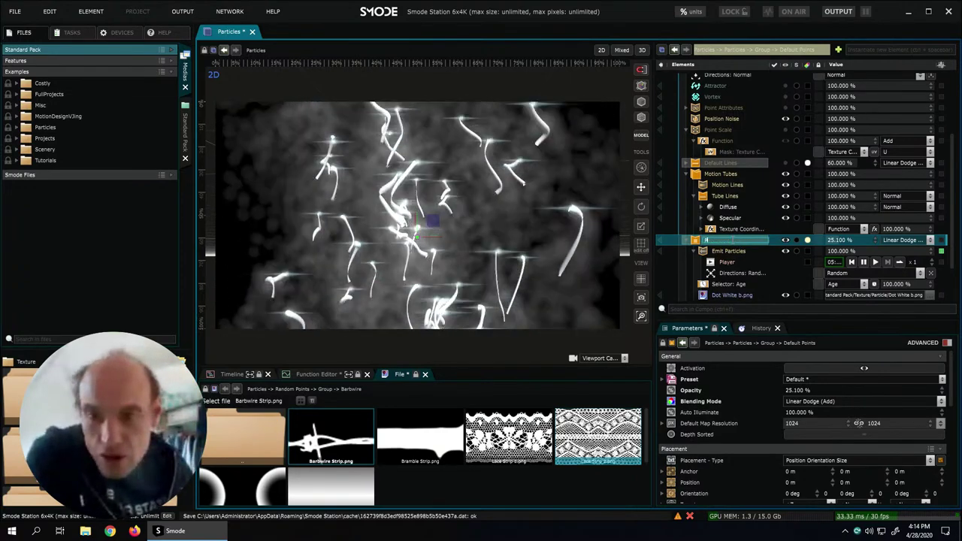
{"action": "type", "text": "article Trails"}
{"action": "key", "text": "Return"}
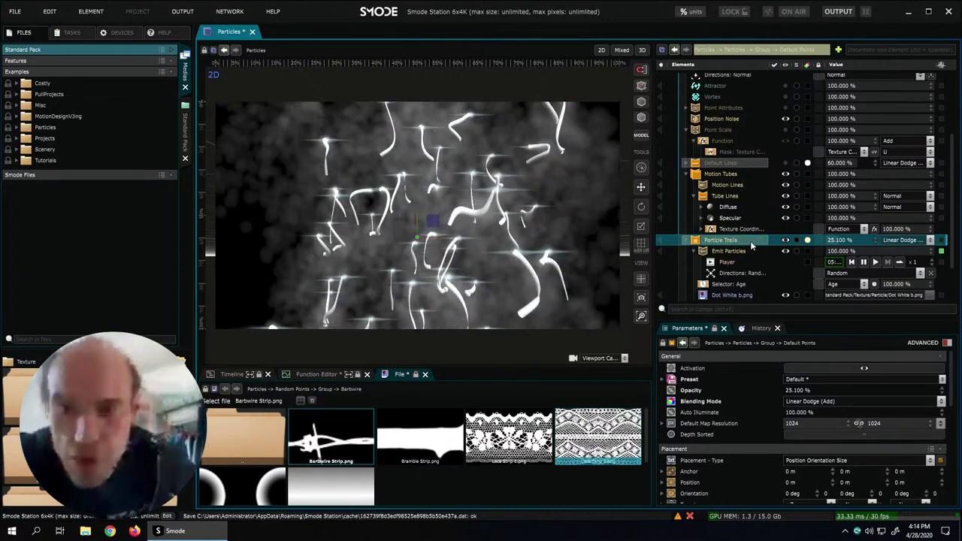
{"action": "scroll", "coordinate": [751, 244], "scroll_direction": "down", "scroll_amount": 1}
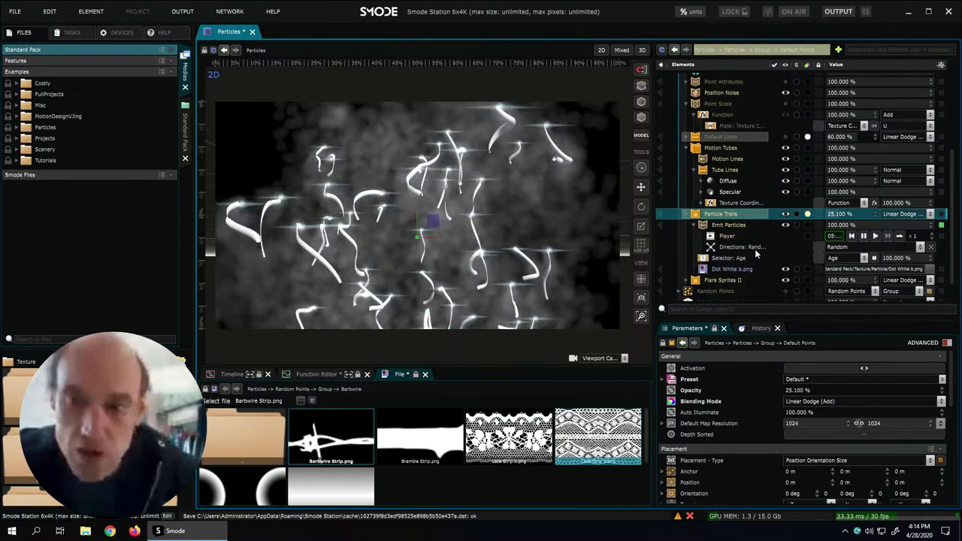
{"action": "left_click", "coordinate": [724, 283]}
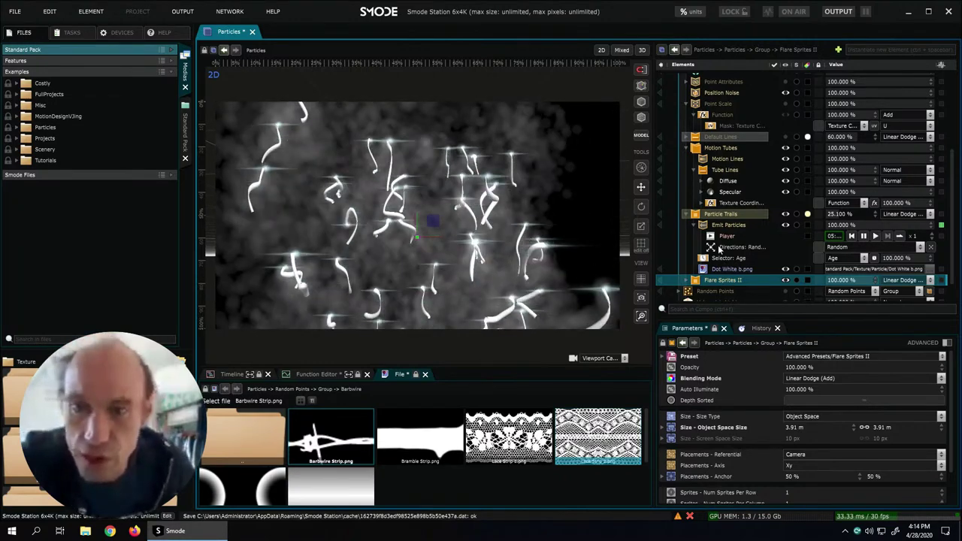
{"action": "left_click", "coordinate": [687, 213]}
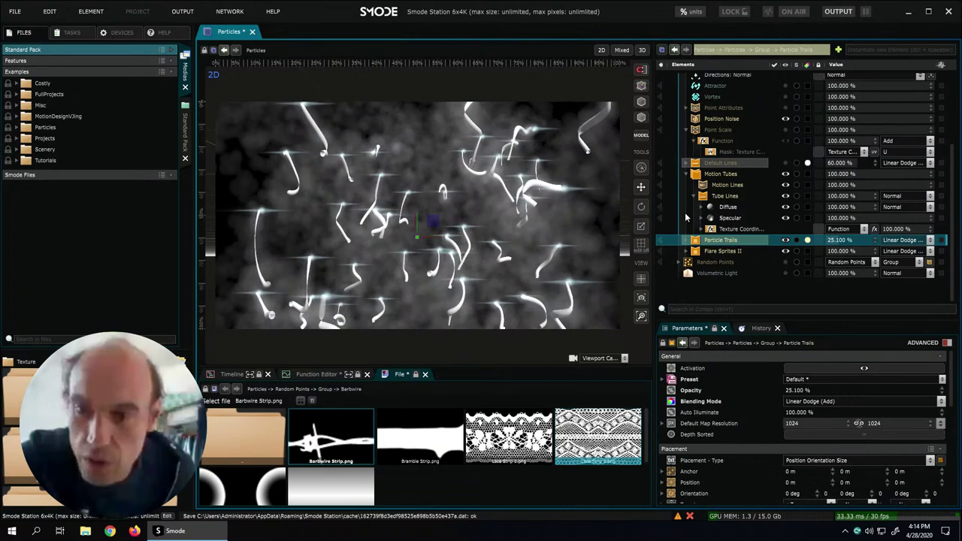
{"action": "left_click", "coordinate": [696, 215]}
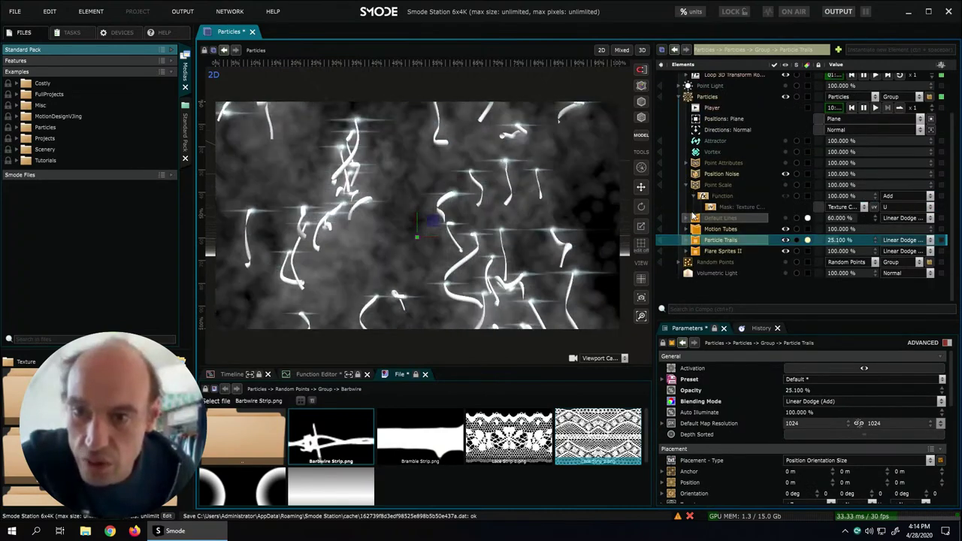
- Convert Particle Trails into a reusable material-bank reference in the Materials folder
{"action": "right_click", "coordinate": [696, 240]}
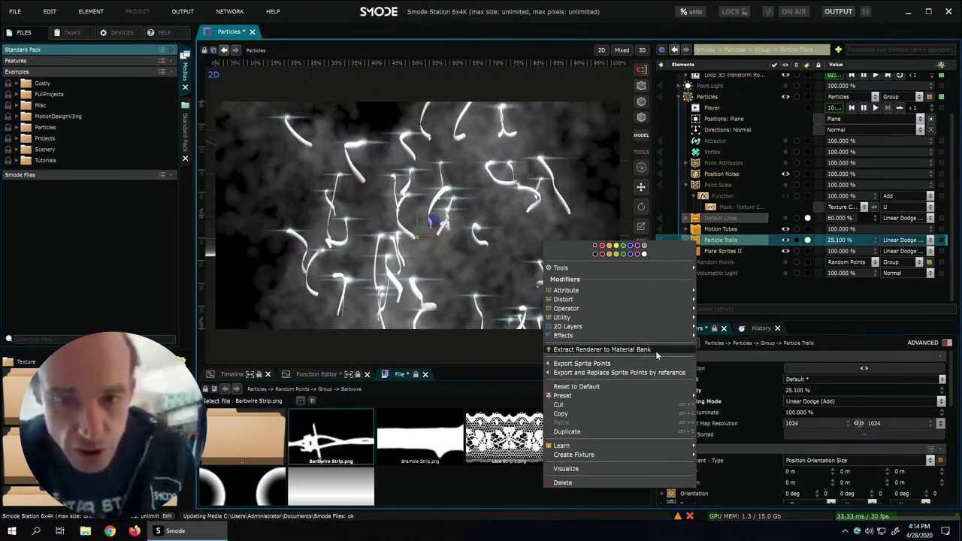
{"action": "left_click", "coordinate": [656, 351]}
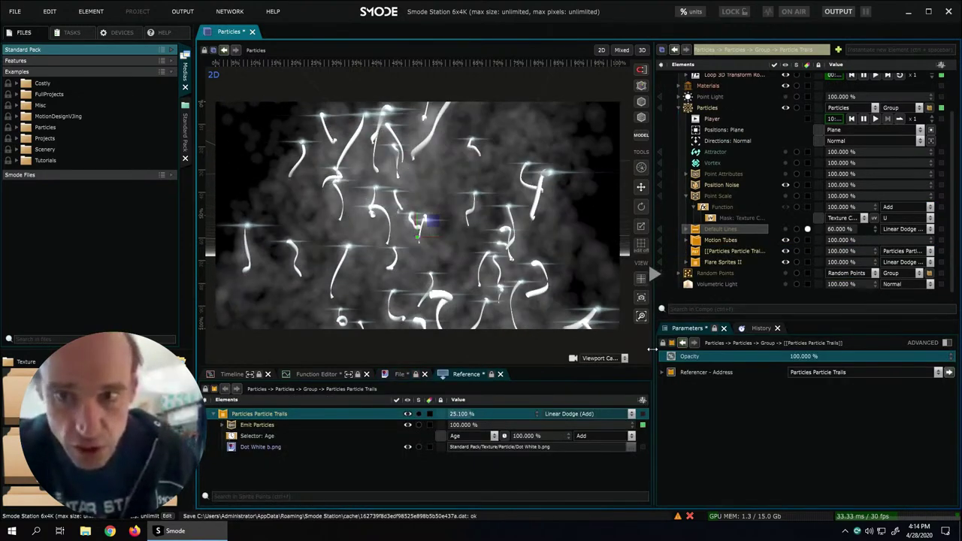
{"action": "left_click", "coordinate": [680, 87]}
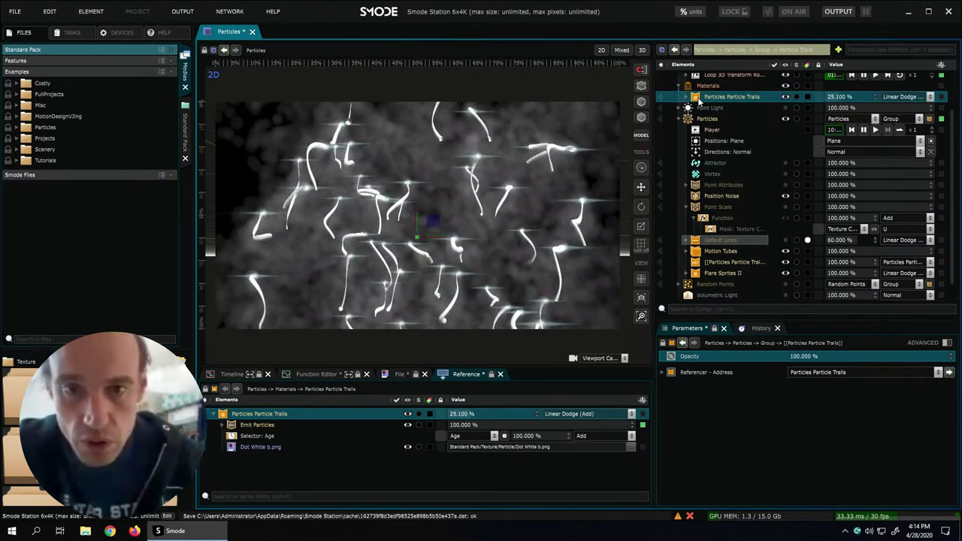
- Inspect Particles Particle Trails in Materials and make the Random Points sphere visible
{"action": "left_click", "coordinate": [703, 97]}
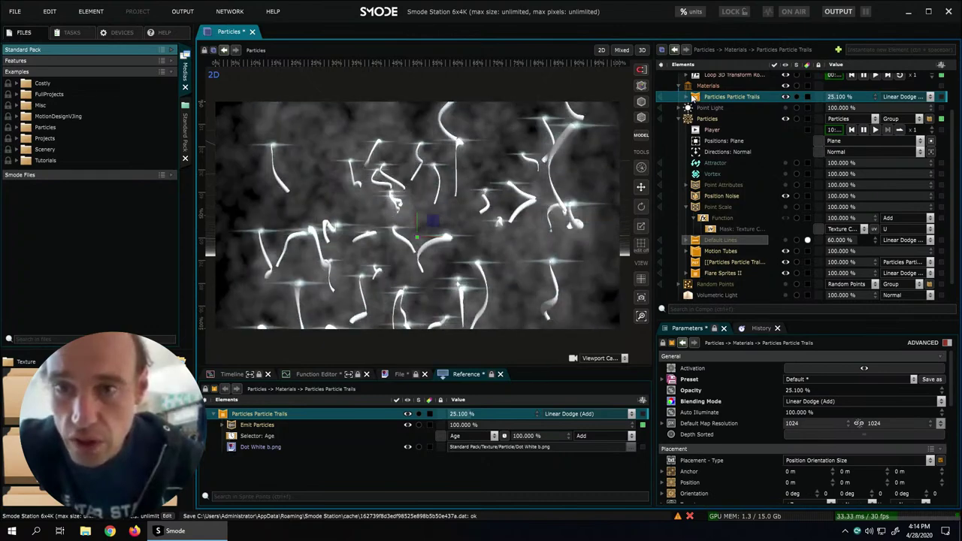
{"action": "left_click", "coordinate": [688, 97]}
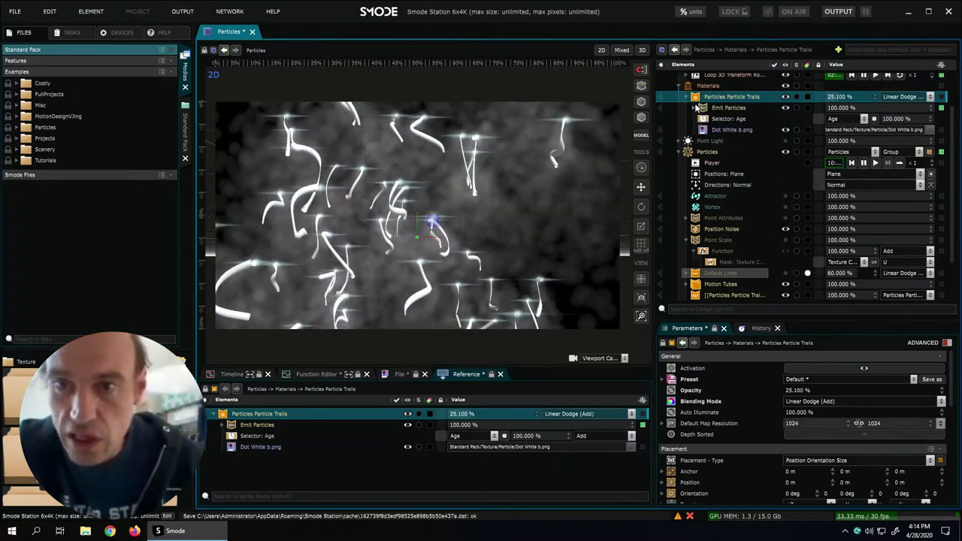
{"action": "double_click", "coordinate": [730, 98]}
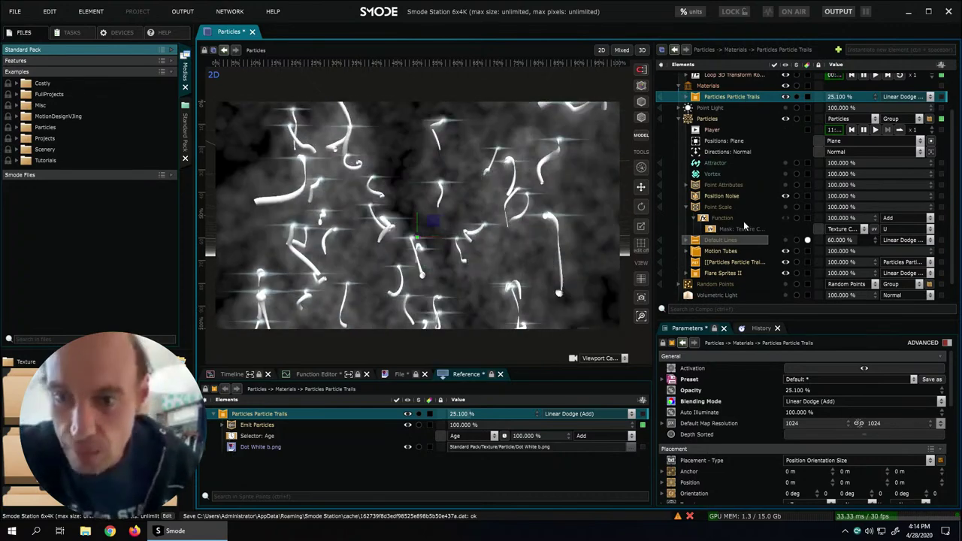
{"action": "left_click", "coordinate": [786, 284]}
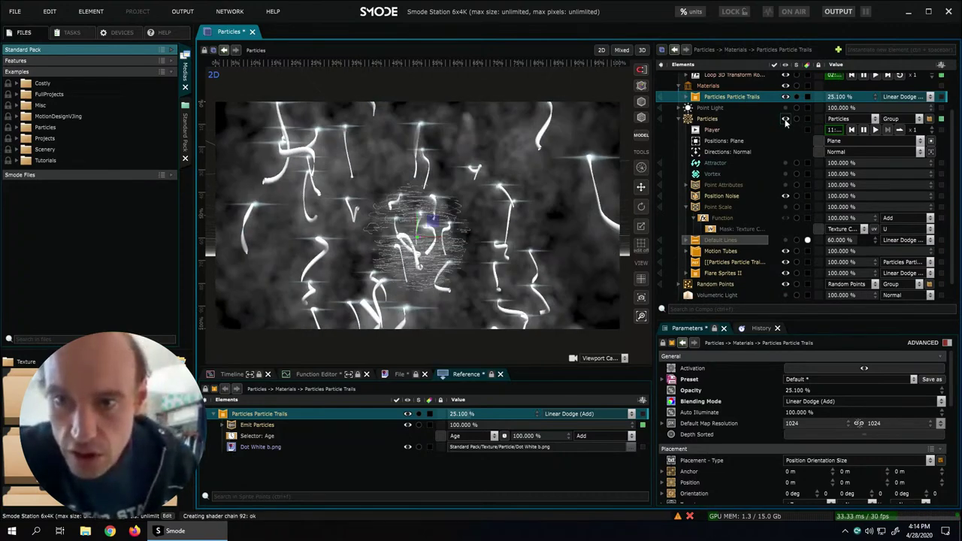
- Hide the Particles layer and expand the Random Points group's contents
{"action": "left_click", "coordinate": [785, 118]}
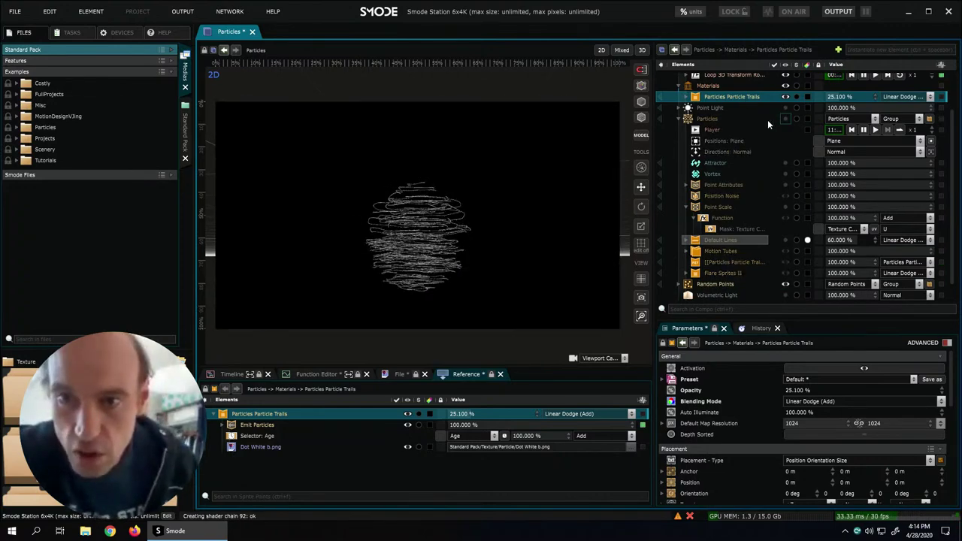
{"action": "left_click", "coordinate": [676, 120]}
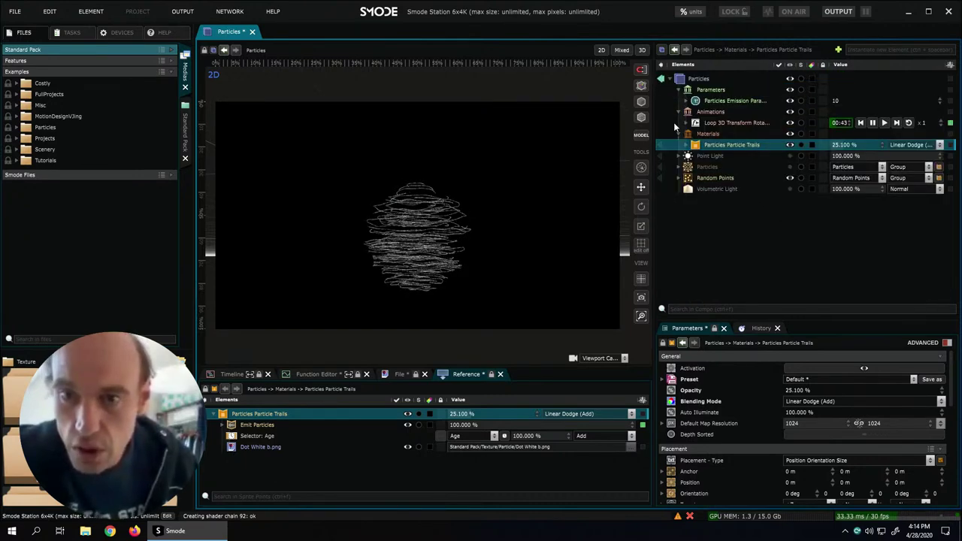
{"action": "left_click", "coordinate": [674, 122]}
{"action": "left_click", "coordinate": [715, 177]}
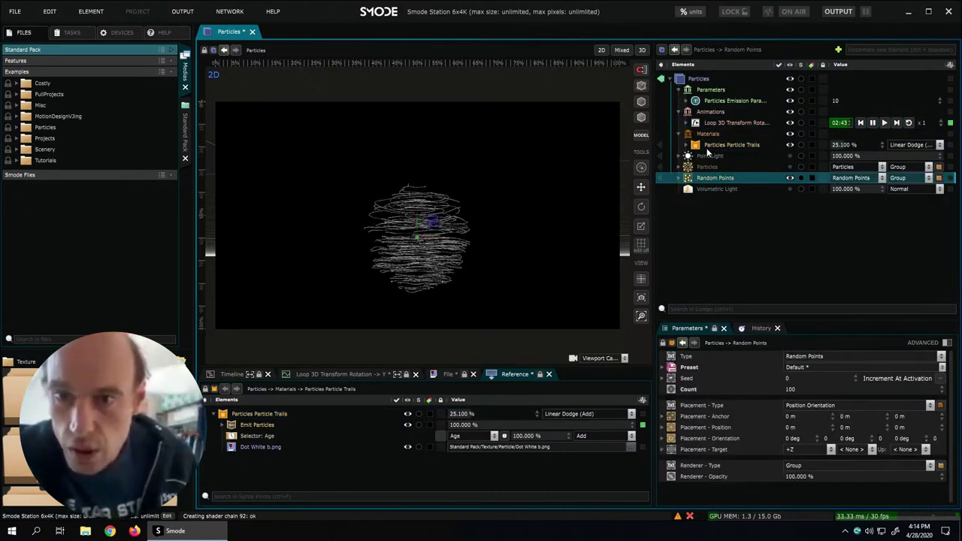
{"action": "left_click", "coordinate": [680, 177]}
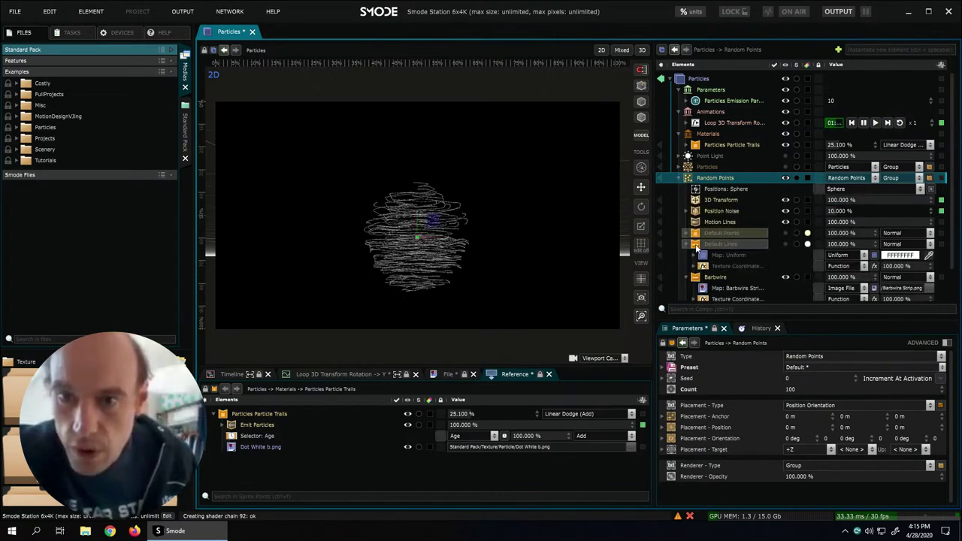
{"action": "left_click", "coordinate": [686, 244]}
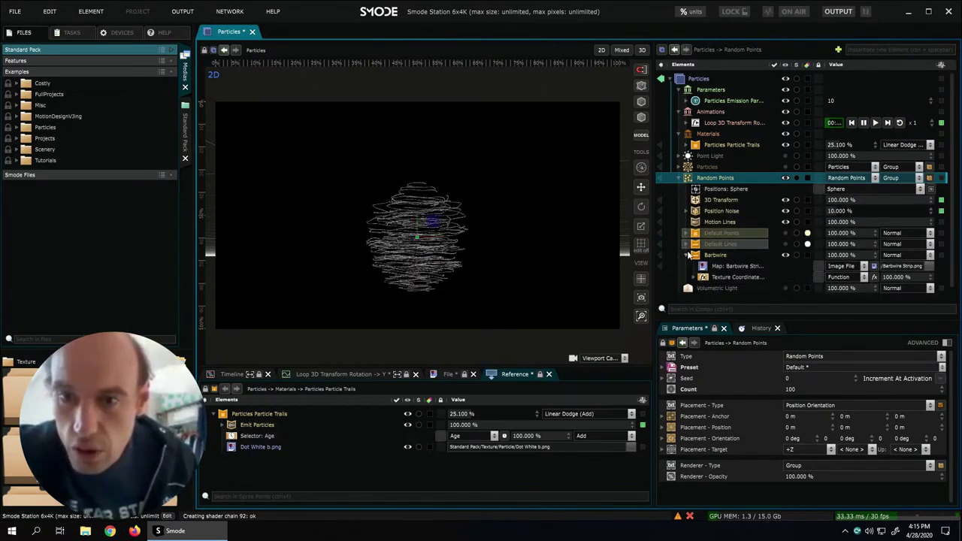
{"action": "left_click", "coordinate": [687, 256]}
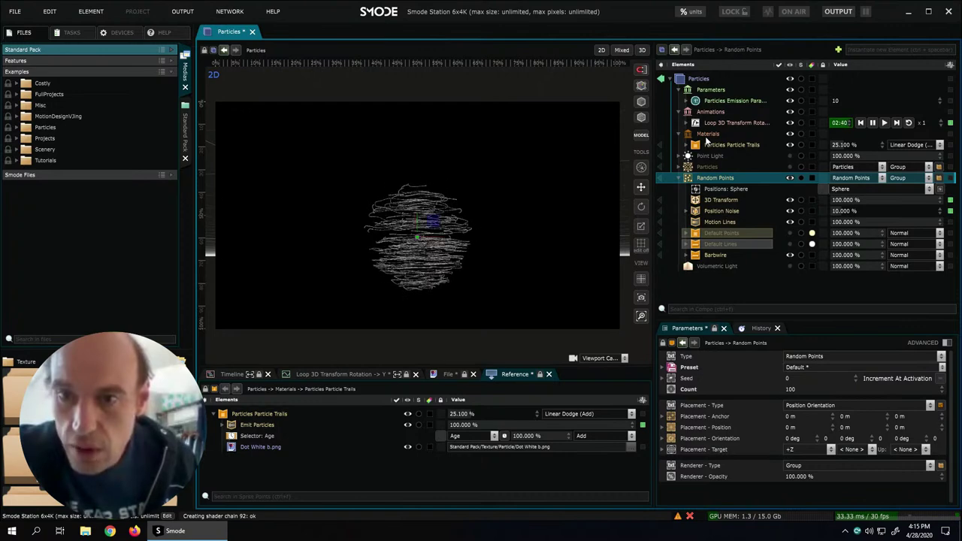
- Place a Particles Particle Trails reference inside Random Points, hide Barbwire, and enable Default Points
{"action": "left_click_drag", "start_coordinate": [705, 145], "coordinate": [707, 179]}
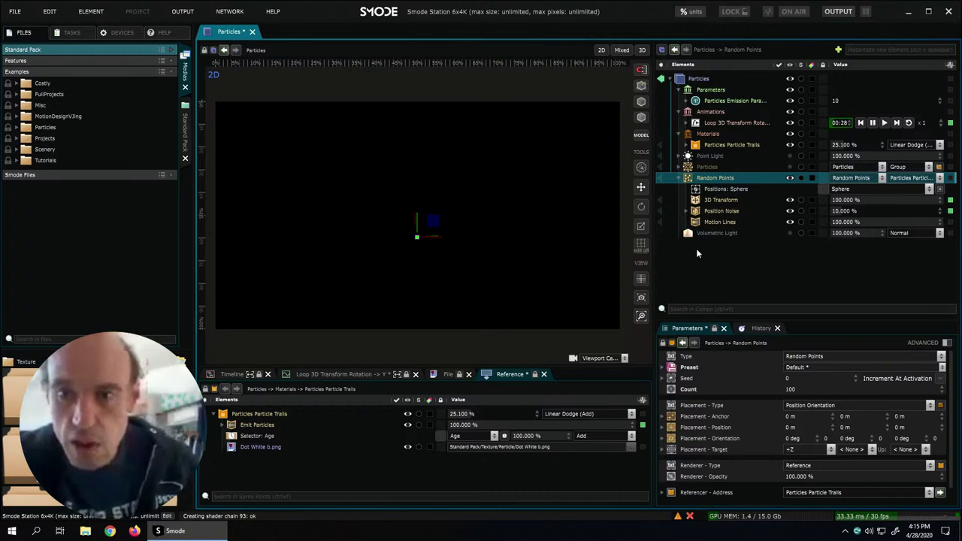
{"action": "key", "text": "ctrl+z"}
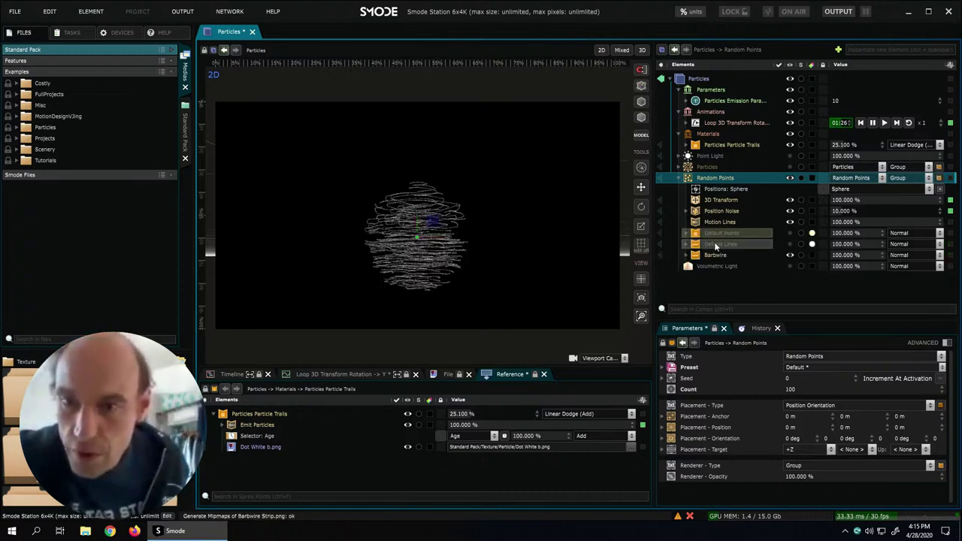
{"action": "left_click_drag", "start_coordinate": [708, 148], "coordinate": [728, 245]}
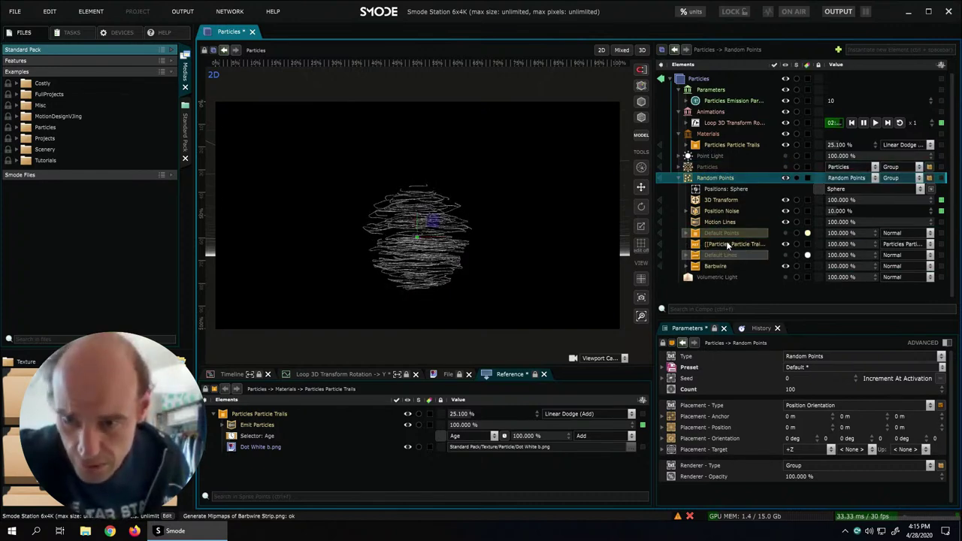
{"action": "left_click", "coordinate": [785, 266]}
{"action": "left_click", "coordinate": [785, 233]}
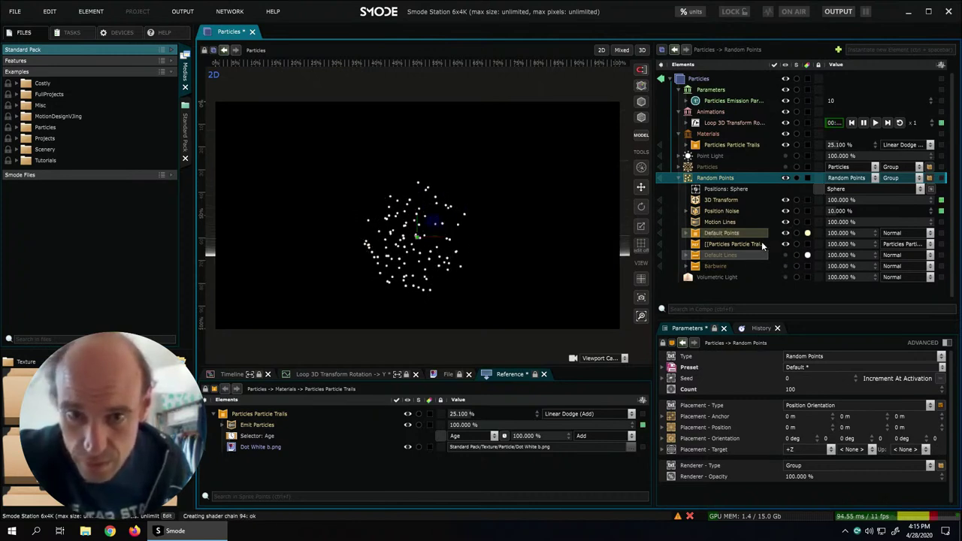
{"action": "left_click", "coordinate": [763, 244]}
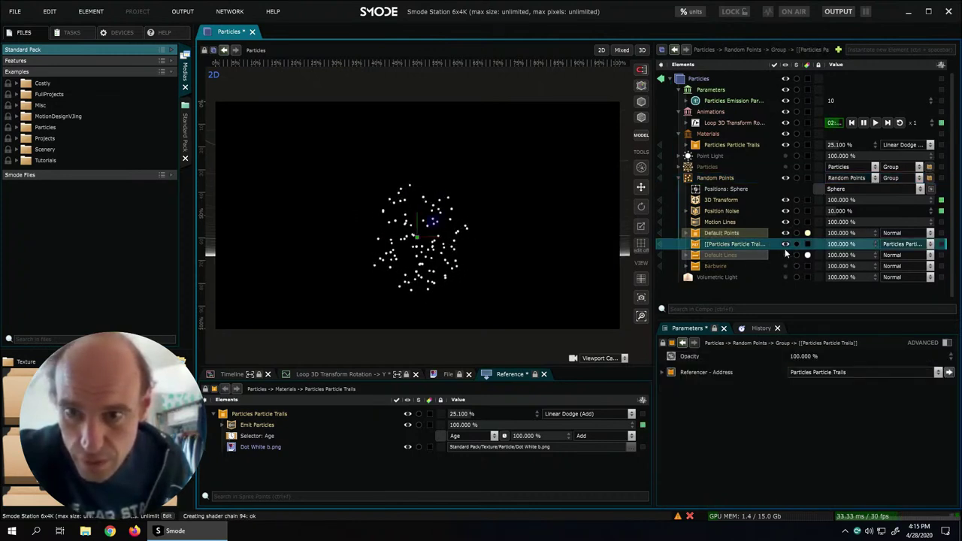
- Import the Particles Particle Trails reference in Random Points as an independent material copy
{"action": "left_click", "coordinate": [713, 255]}
{"action": "left_click", "coordinate": [693, 245]}
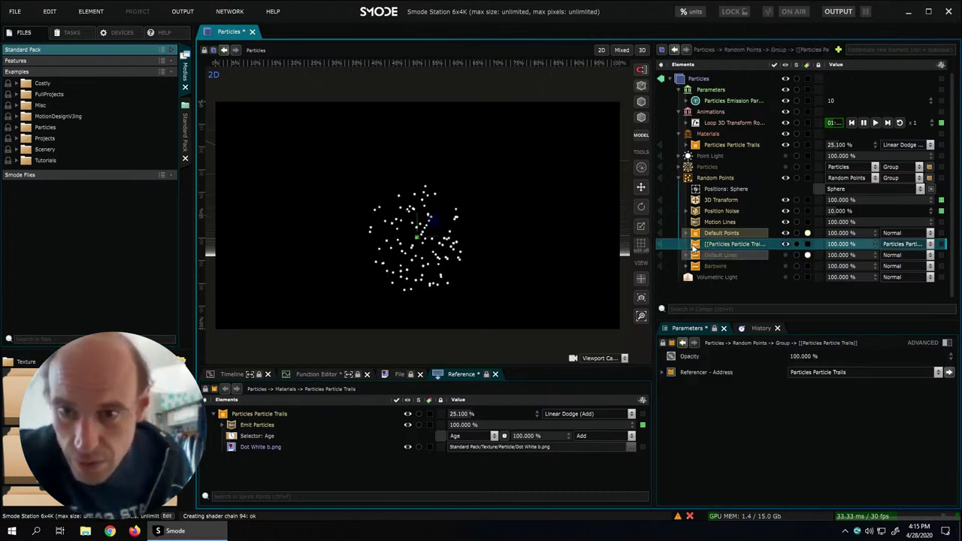
{"action": "right_click", "coordinate": [693, 248]}
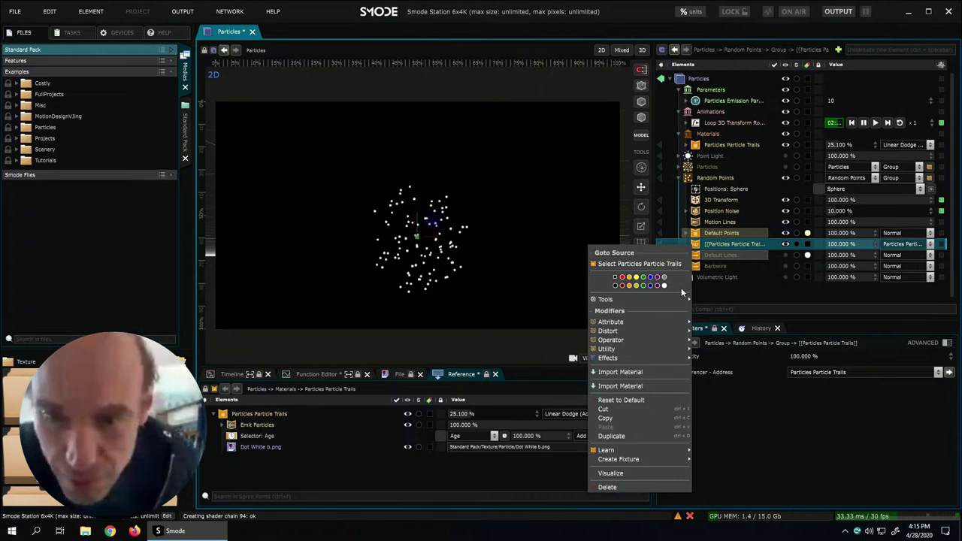
{"action": "left_click", "coordinate": [640, 372]}
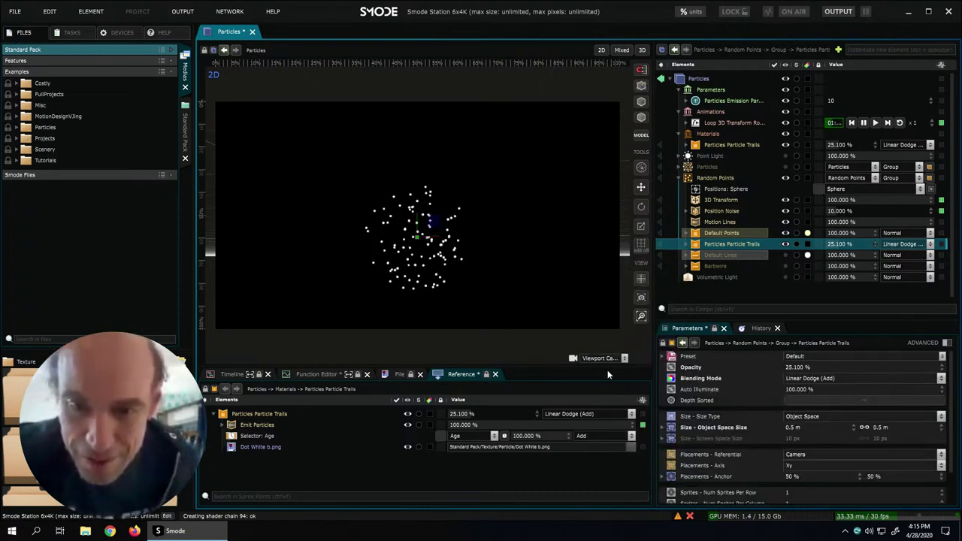
- Enable the imported renderer's Emit Particles so a soft particle cloud surrounds the sphere
{"action": "left_click", "coordinate": [687, 244]}
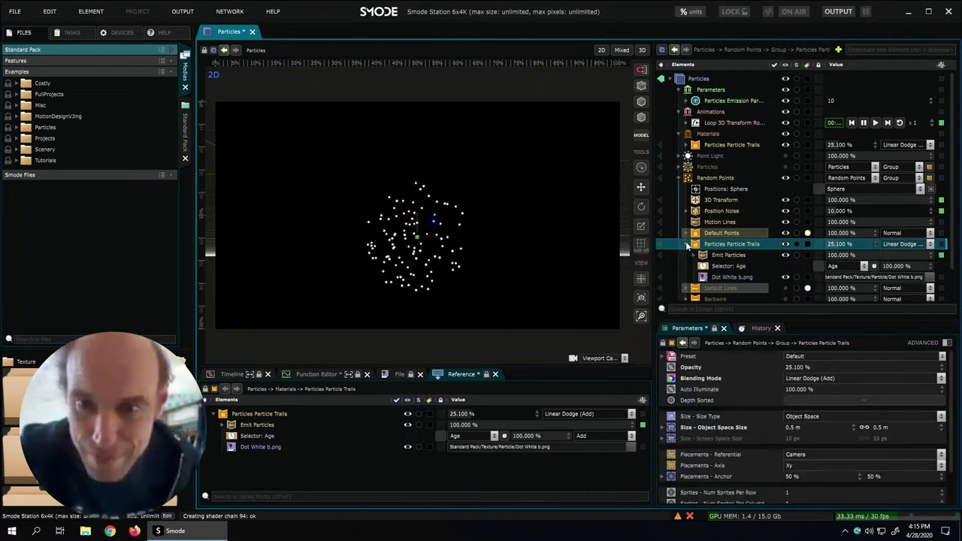
{"action": "left_click", "coordinate": [720, 257]}
{"action": "left_click", "coordinate": [693, 255]}
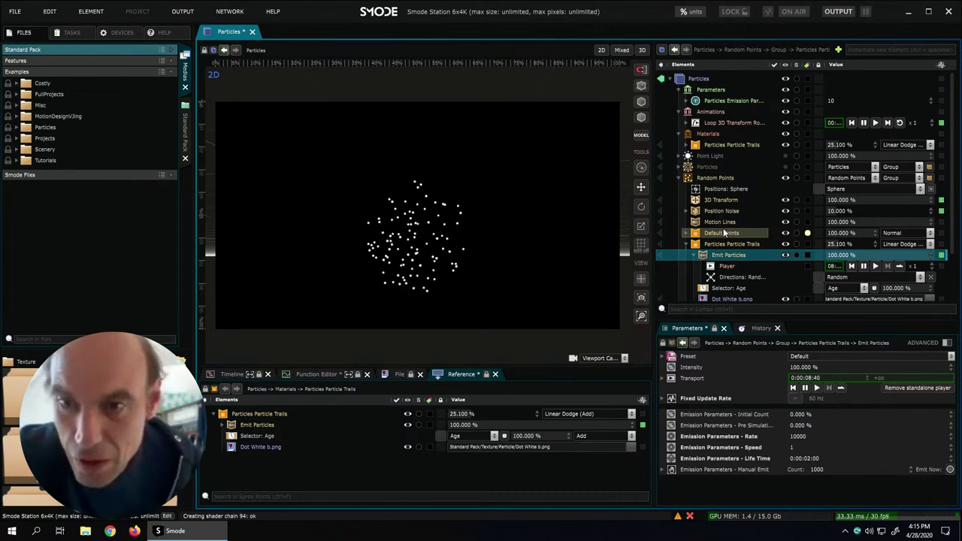
{"action": "left_click", "coordinate": [785, 222]}
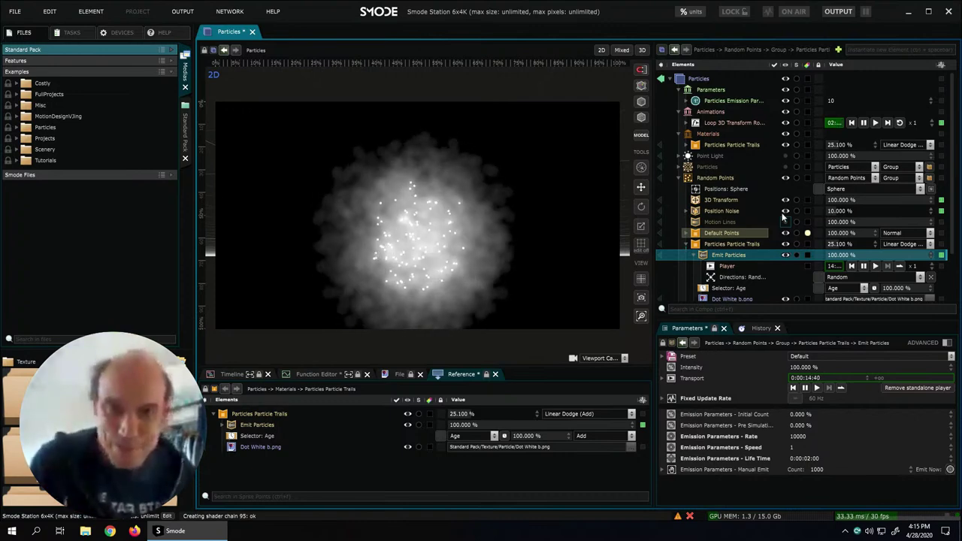
{"action": "scroll", "coordinate": [723, 225], "scroll_direction": "down", "scroll_amount": 1}
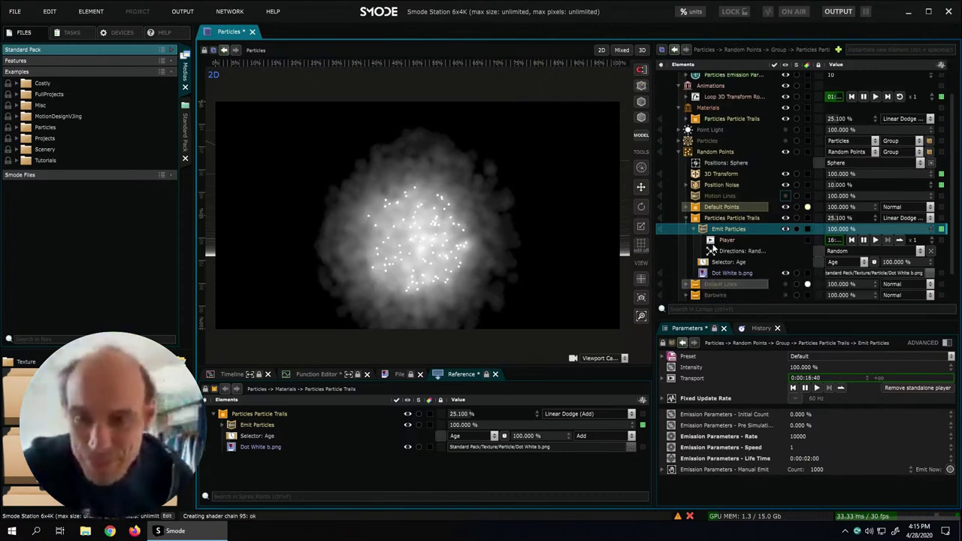
- Delete the Barbwire renderer, hide the new Group layer, and tilt the viewport toward the cloud
{"action": "left_click", "coordinate": [721, 294]}
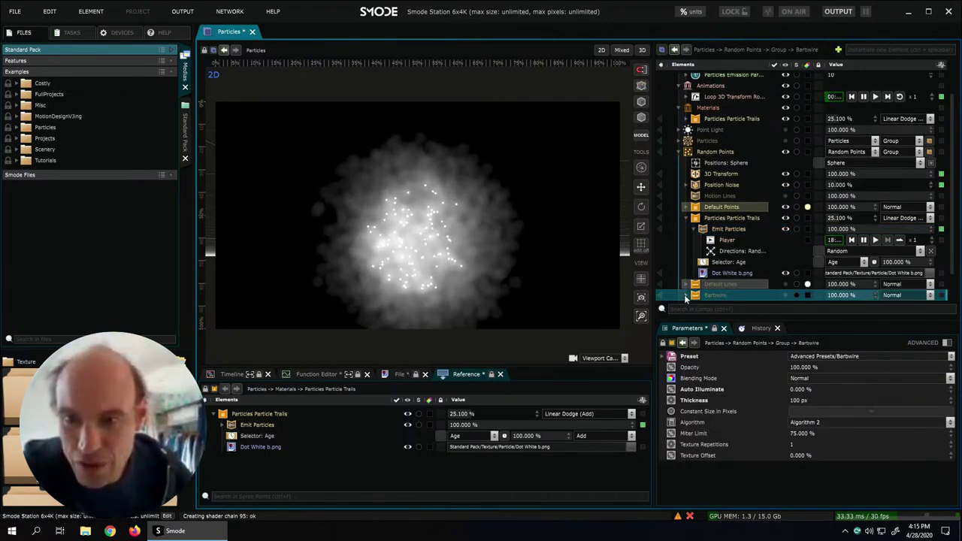
{"action": "key", "text": "Delete"}
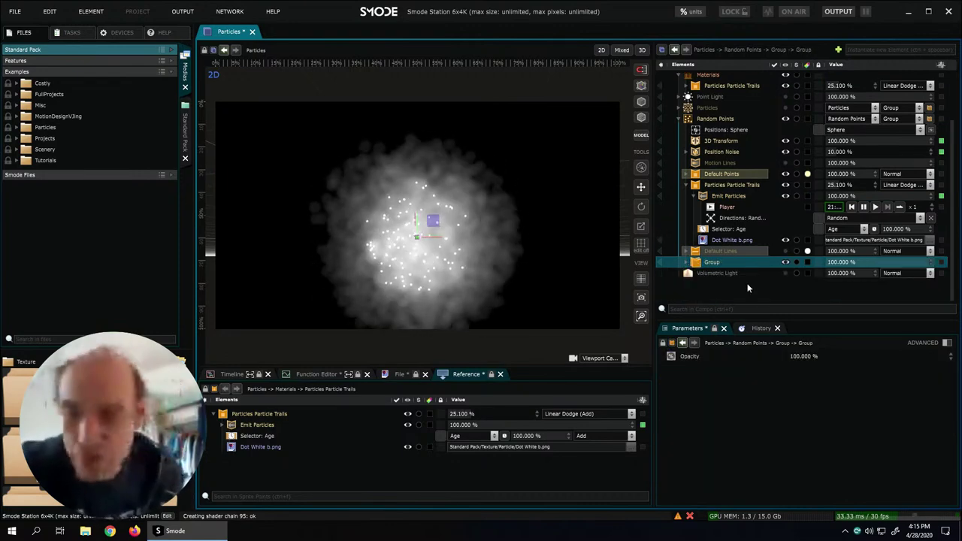
{"action": "left_click", "coordinate": [785, 262]}
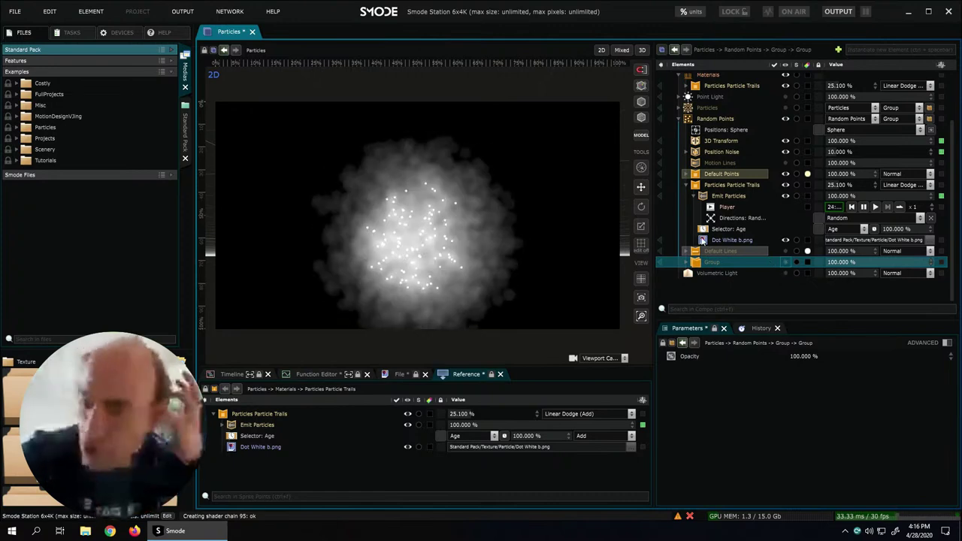
{"action": "scroll", "coordinate": [429, 270], "scroll_direction": "up", "scroll_amount": 2}
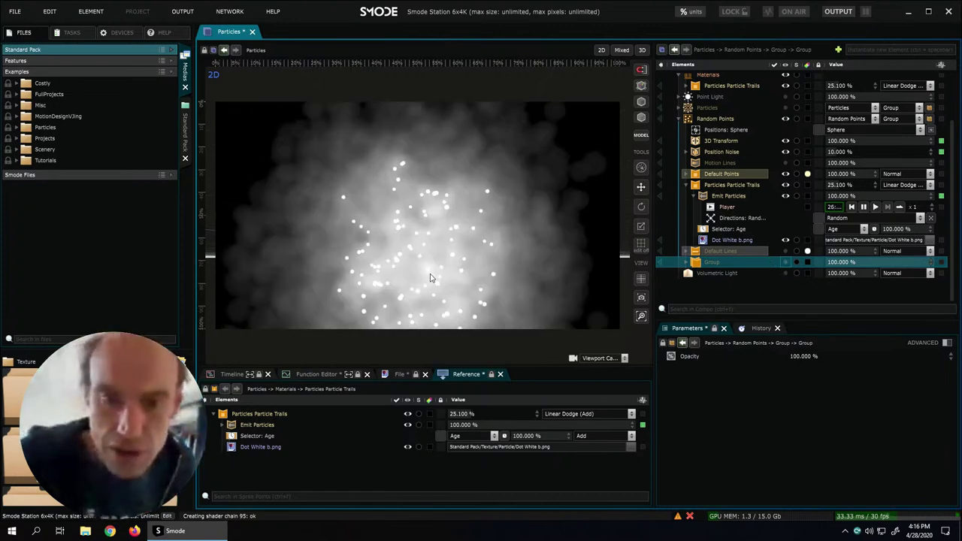
{"action": "left_click_drag", "start_coordinate": [440, 271], "coordinate": [460, 229]}
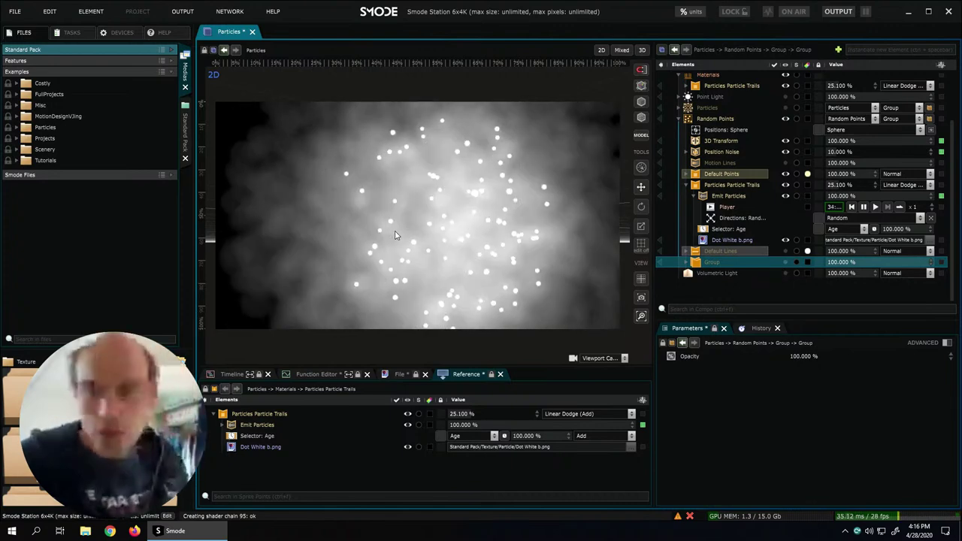
- Add a Color rule to the Particles system, filtering particles by color FFFFFFFF at 10% tolerance
{"action": "right_click", "coordinate": [688, 119]}
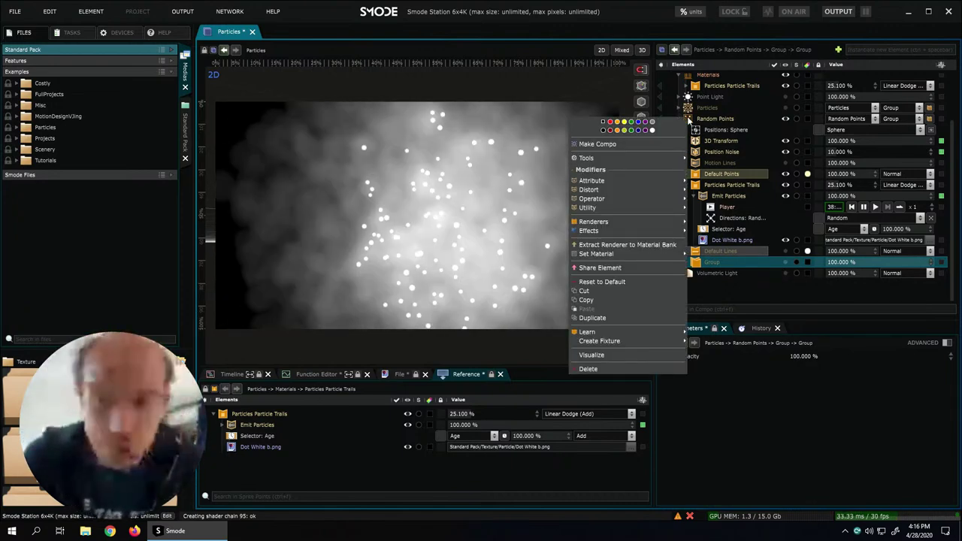
{"action": "mouse_move", "coordinate": [659, 210]}
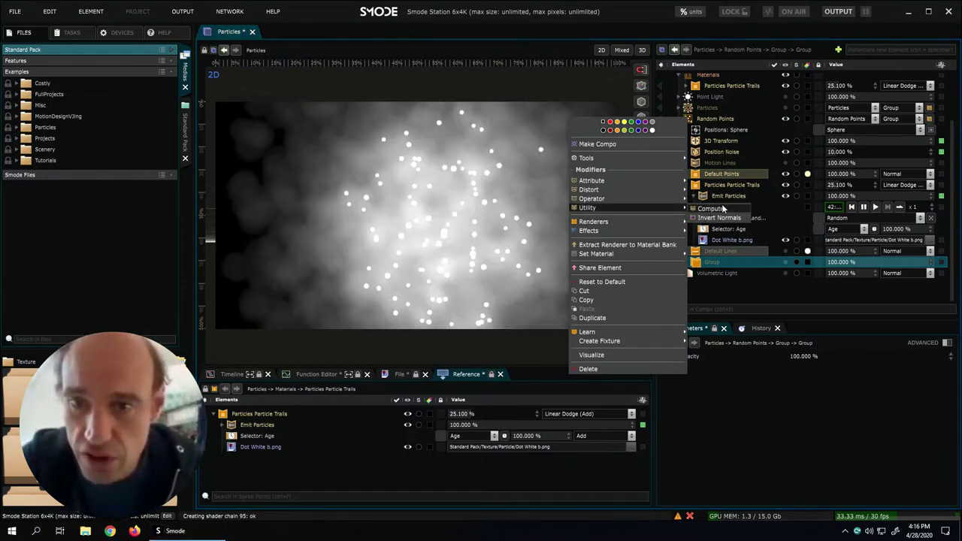
{"action": "right_click", "coordinate": [701, 107]}
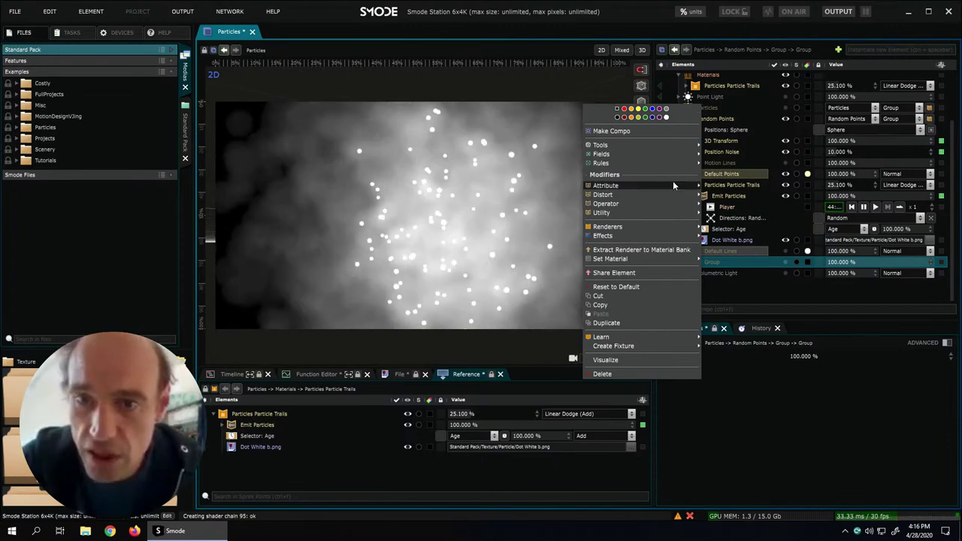
{"action": "mouse_move", "coordinate": [649, 165]}
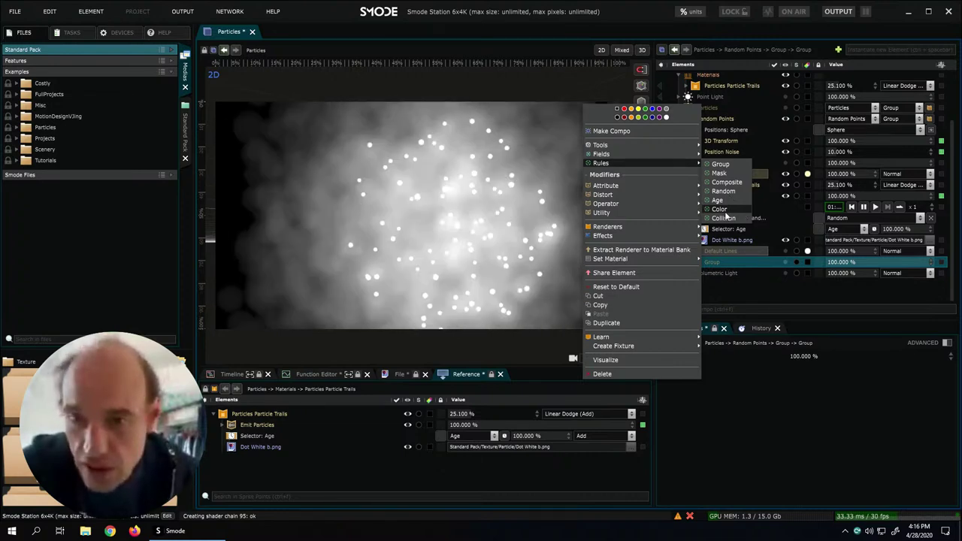
{"action": "left_click", "coordinate": [743, 211]}
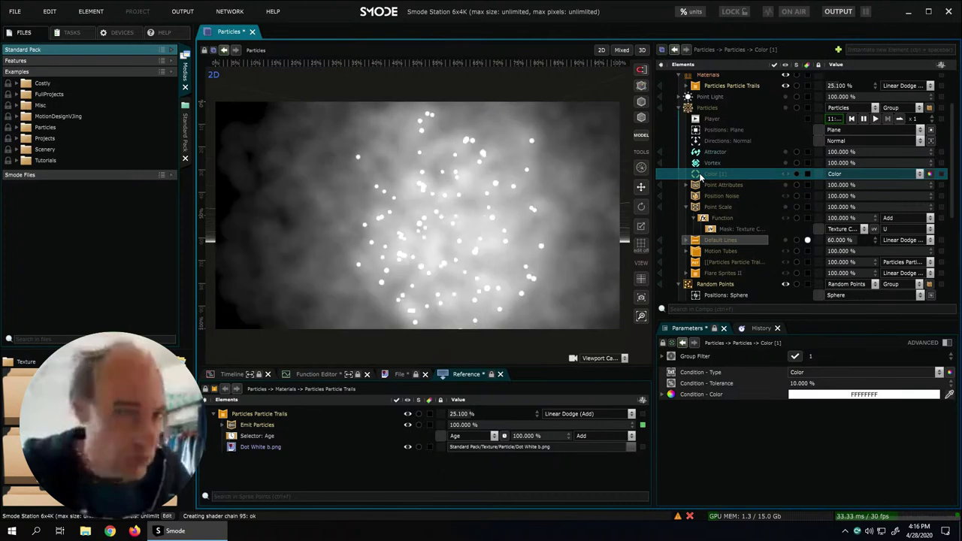
{"action": "key", "text": "F1"}
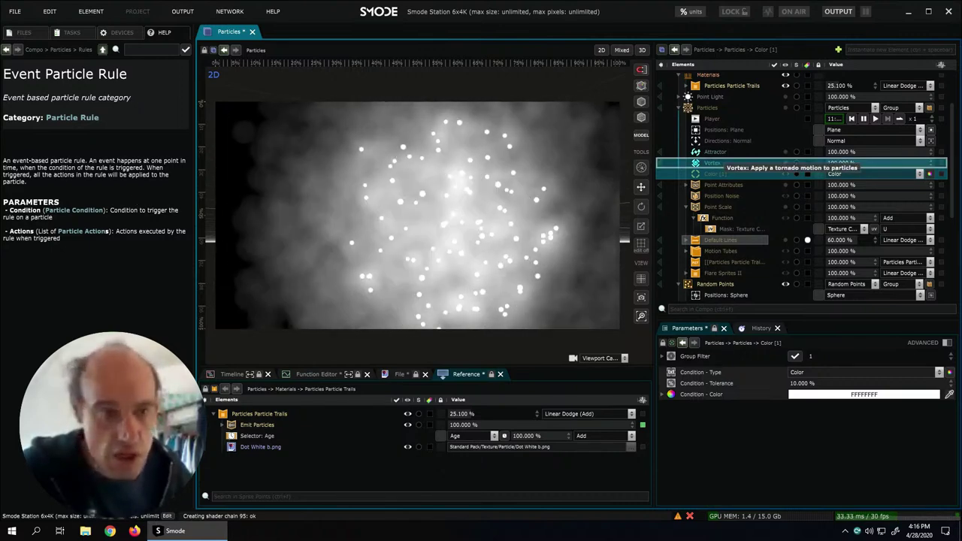
{"action": "key", "text": "F1"}
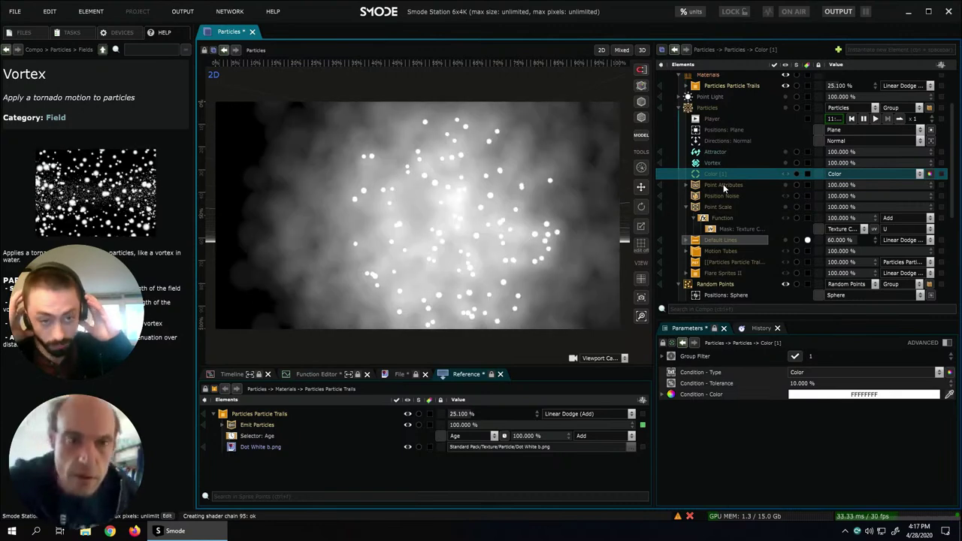
{"action": "left_click", "coordinate": [25, 33]}
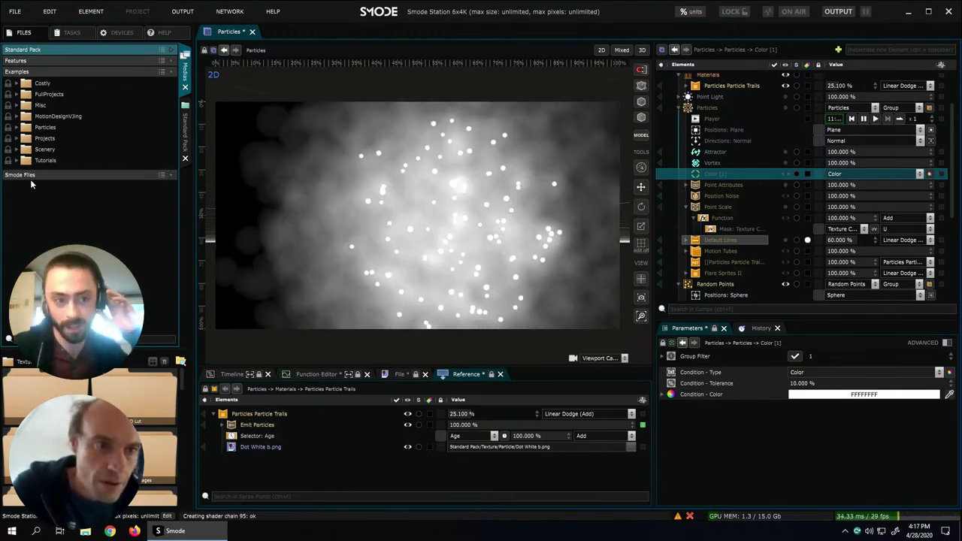
- Browse the Misc examples as enlarged thumbnails and open Particular Depth of Field.compo in a new tab
{"action": "left_click", "coordinate": [16, 105]}
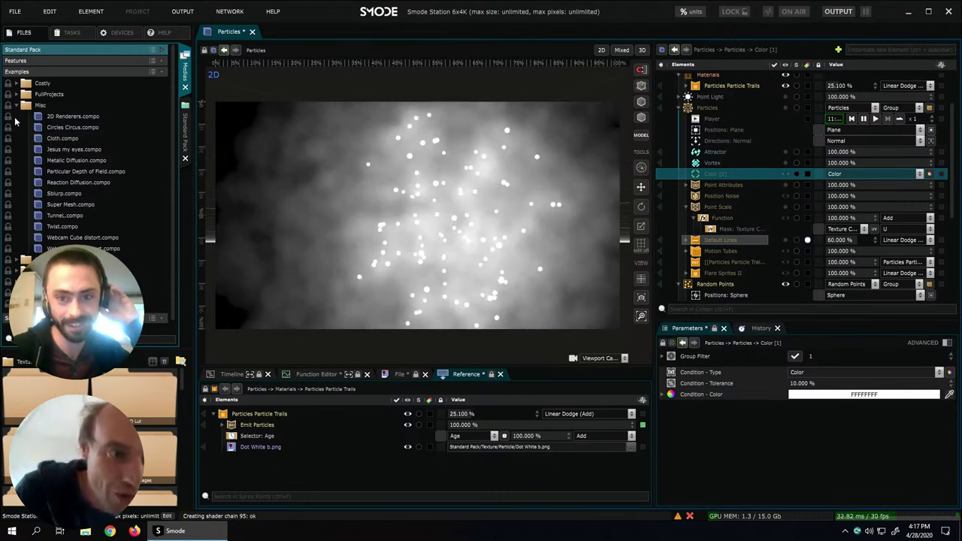
{"action": "left_click", "coordinate": [40, 105]}
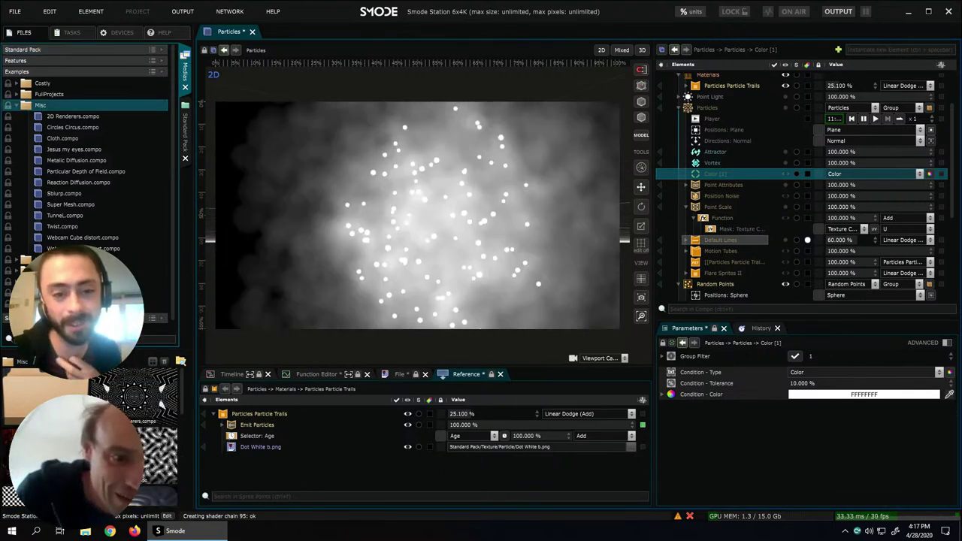
{"action": "left_click_drag", "start_coordinate": [108, 348], "coordinate": [107, 246]}
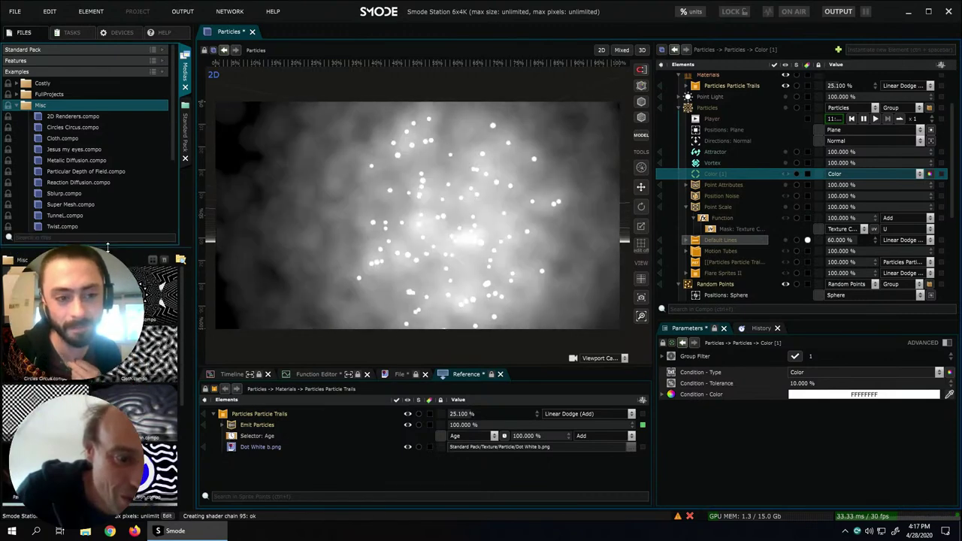
{"action": "double_click", "coordinate": [90, 172]}
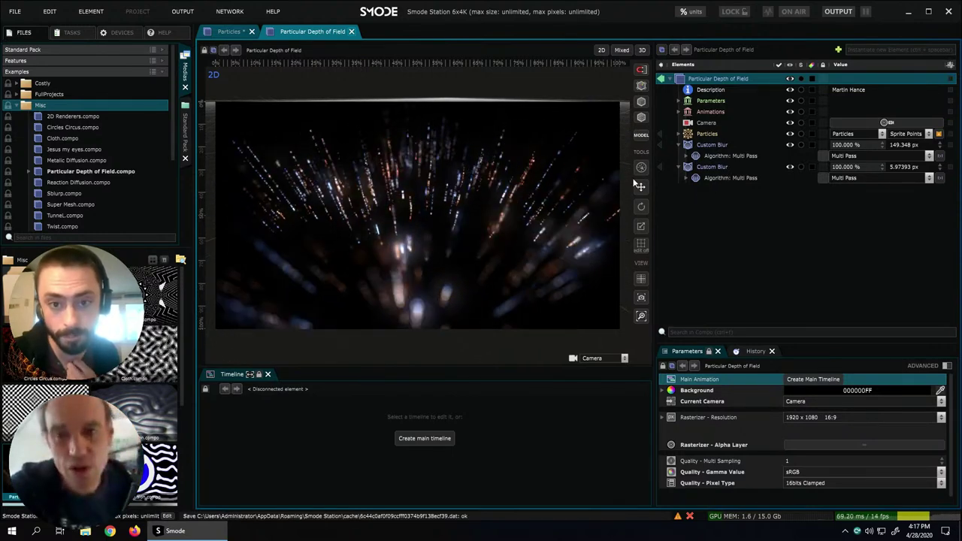
- Compare the render with and without the first Custom Blur, leave it disabled, and expand Particles
{"action": "left_click", "coordinate": [789, 144]}
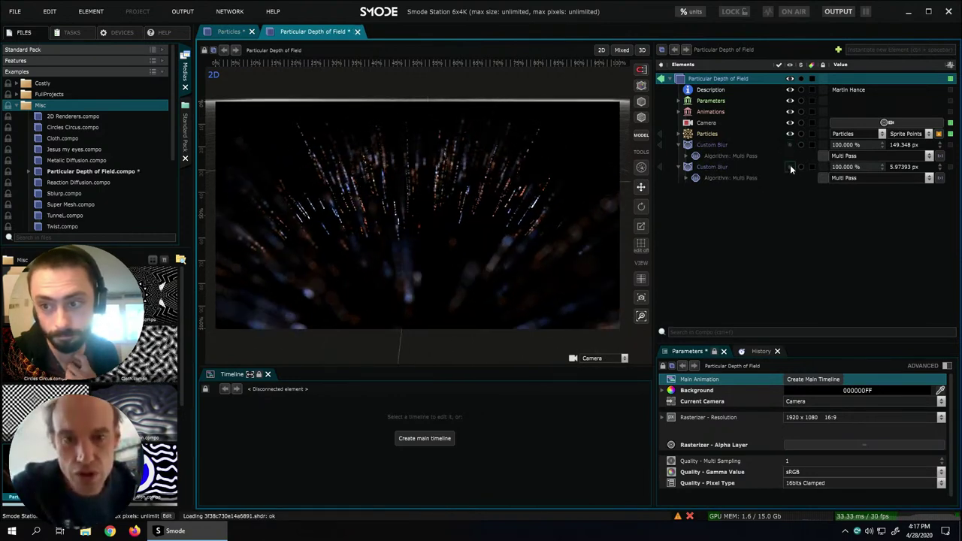
{"action": "left_click", "coordinate": [790, 145]}
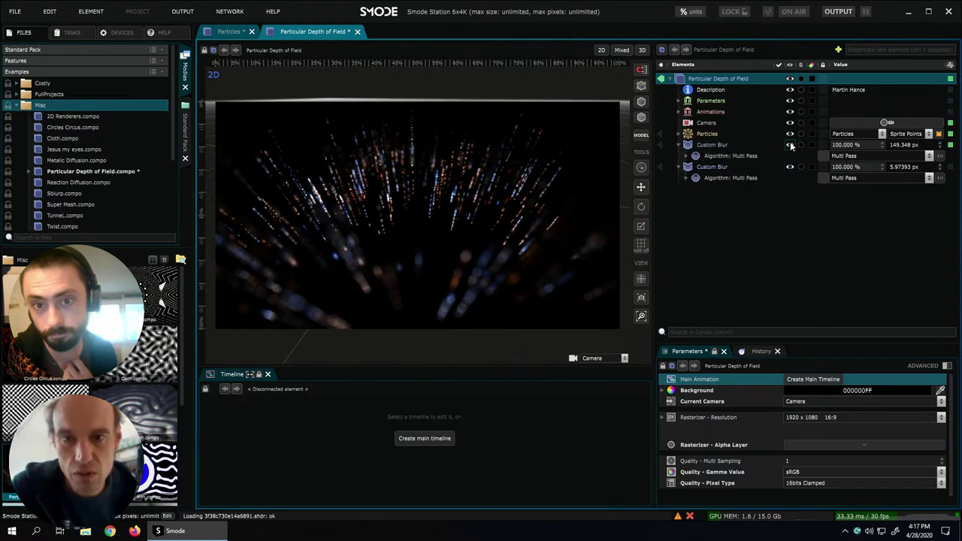
{"action": "left_click", "coordinate": [790, 145]}
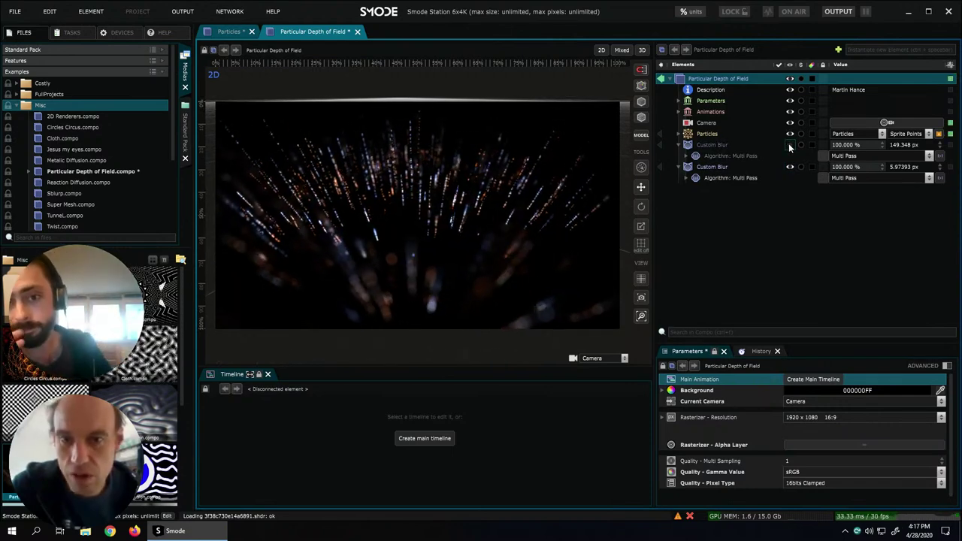
{"action": "left_click", "coordinate": [684, 134]}
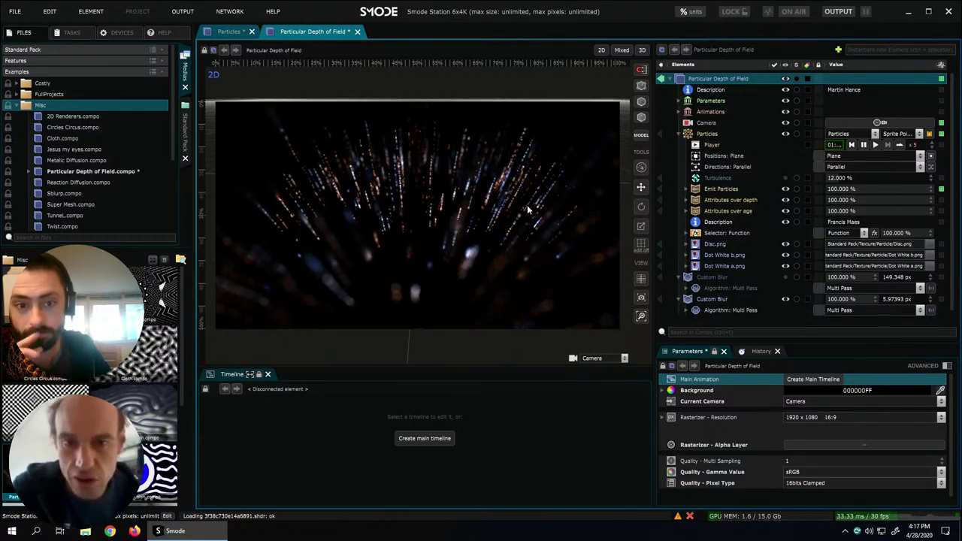
- Inspect Attributes over depth and the Disc.png texture, and expand the Dot White b.png and a.png modifiers
{"action": "left_click", "coordinate": [726, 200]}
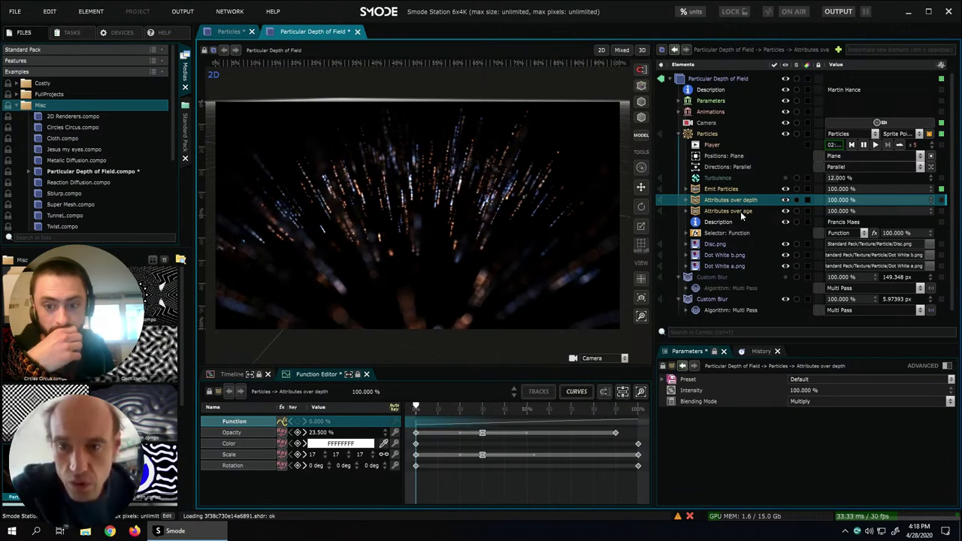
{"action": "left_click", "coordinate": [728, 243]}
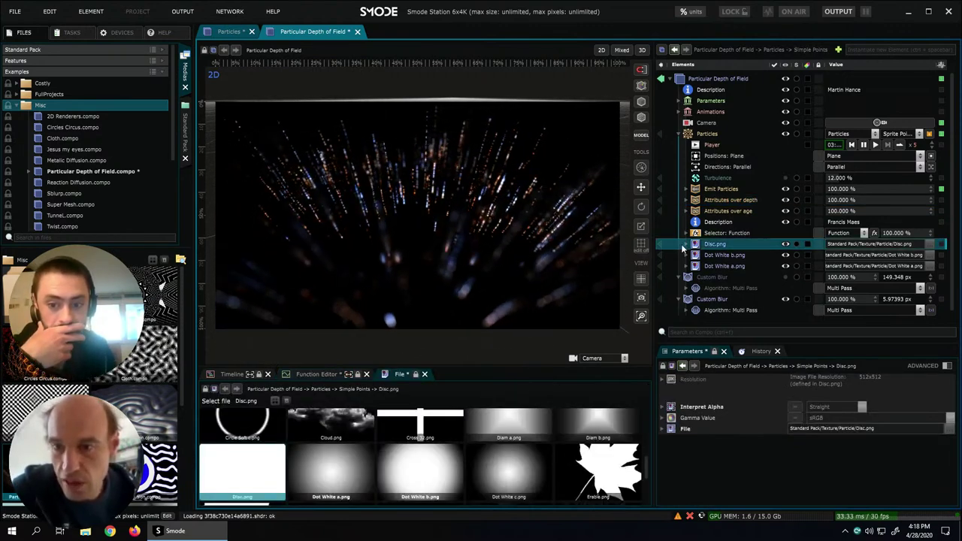
{"action": "left_click", "coordinate": [686, 255]}
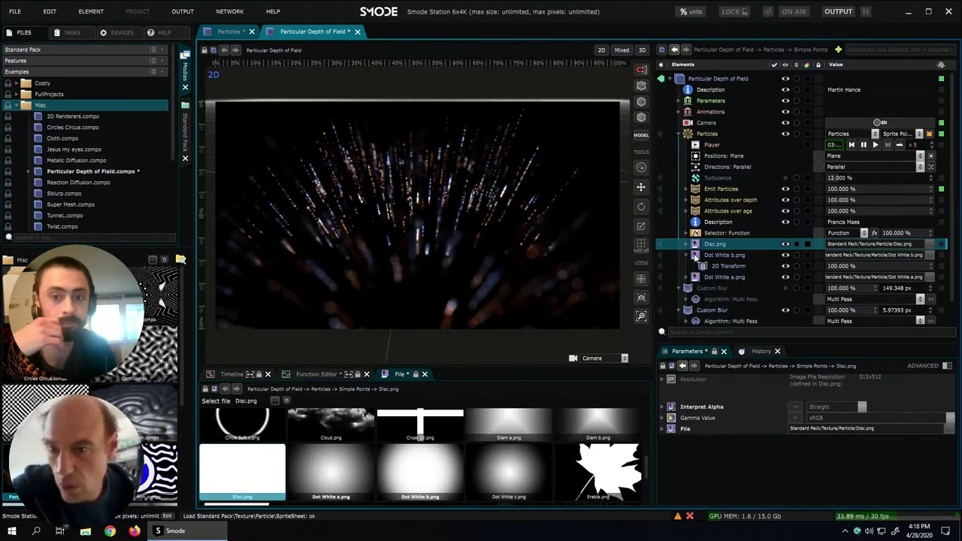
{"action": "left_click", "coordinate": [685, 277]}
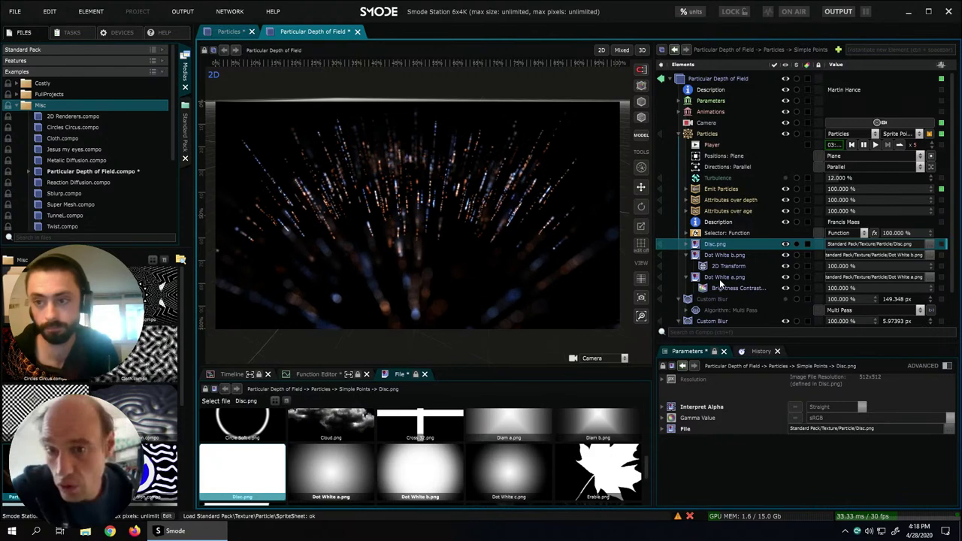